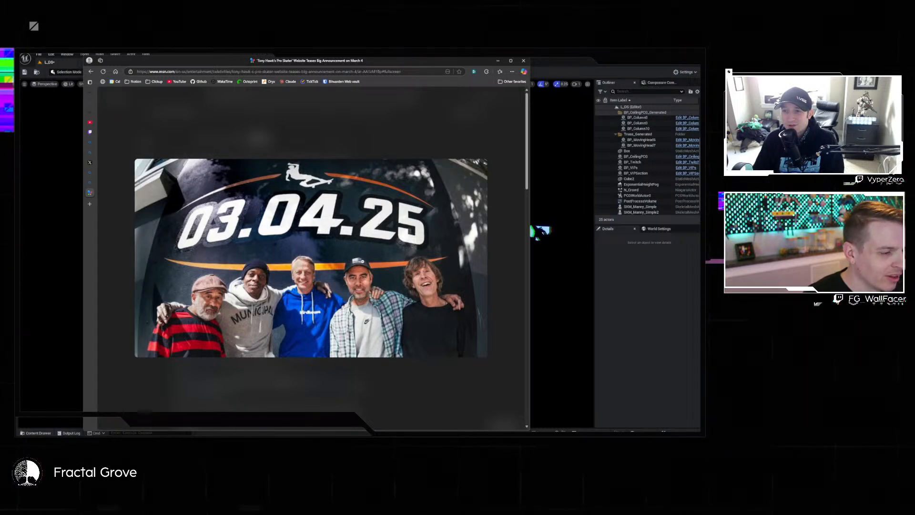
{"action": "left_click", "coordinate": [91, 185]}
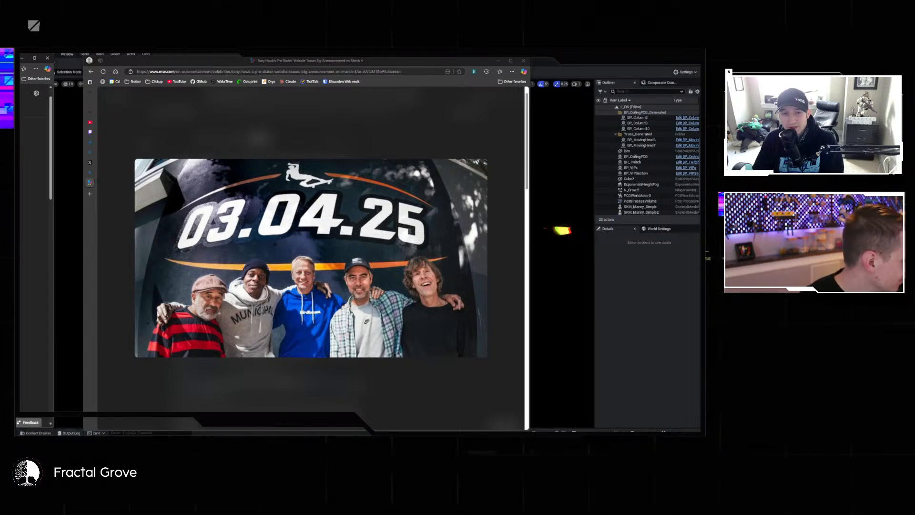
{"action": "scroll", "coordinate": [35, 252], "scroll_direction": "down", "scroll_amount": 10}
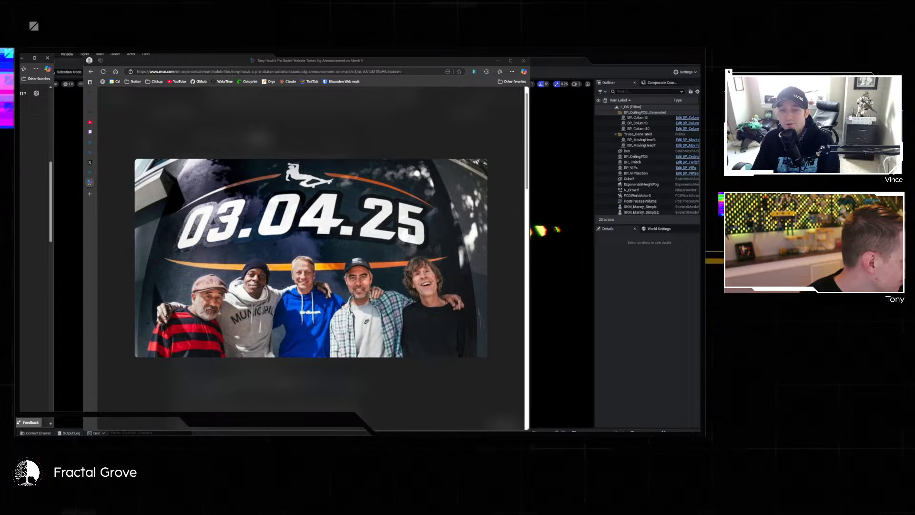
{"action": "scroll", "coordinate": [35, 238], "scroll_direction": "up", "scroll_amount": 4}
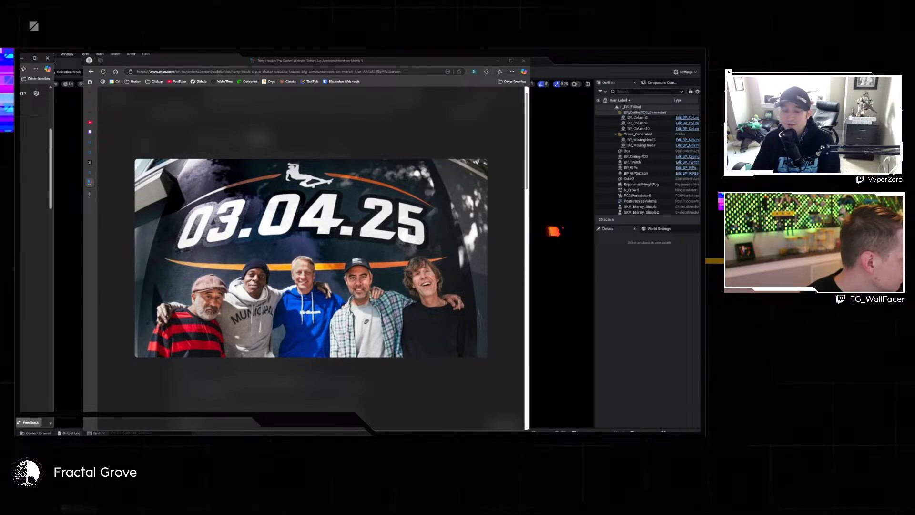
{"action": "scroll", "coordinate": [35, 238], "scroll_direction": "up", "scroll_amount": 3}
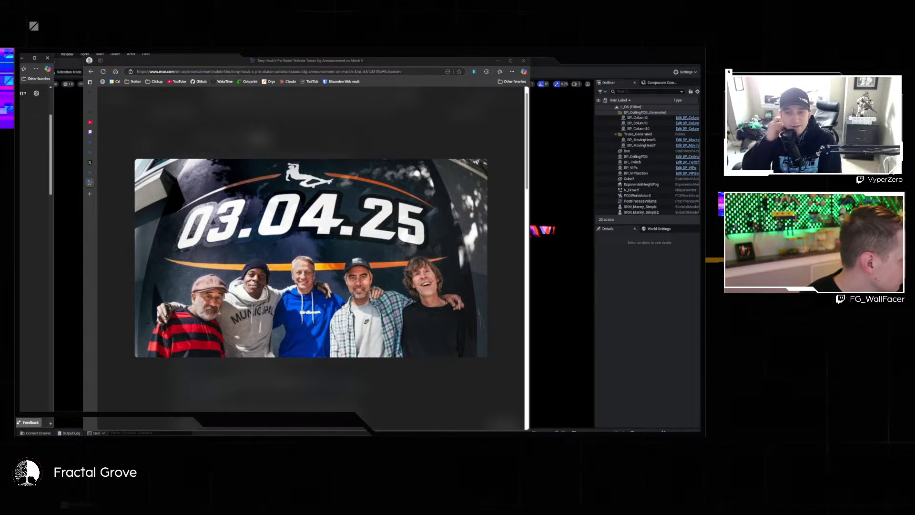
{"action": "scroll", "coordinate": [34, 239], "scroll_direction": "down", "scroll_amount": 10}
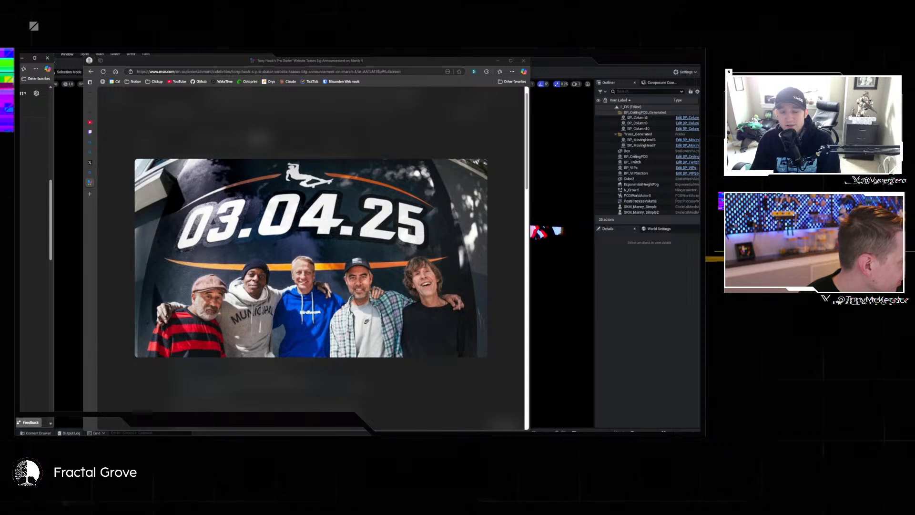
{"action": "scroll", "coordinate": [35, 239], "scroll_direction": "down", "scroll_amount": 4}
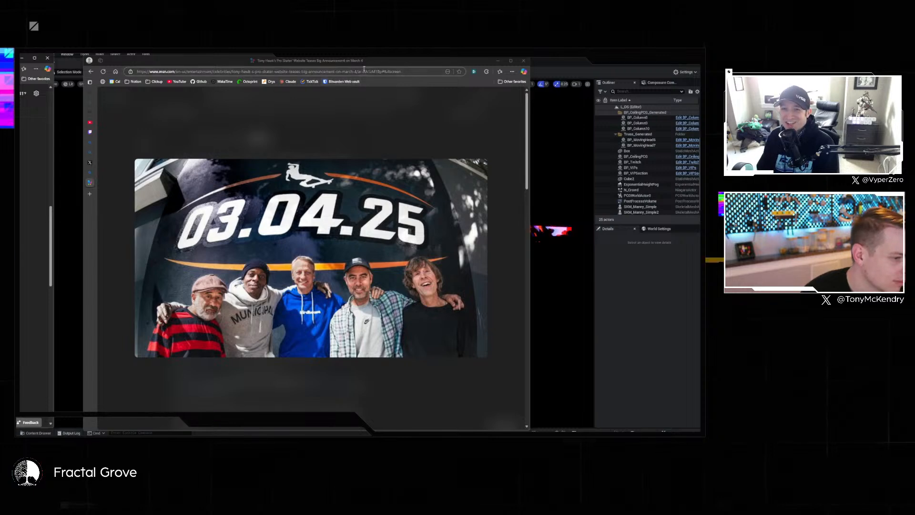
{"action": "left_click_drag", "start_coordinate": [380, 61], "coordinate": [0, 71]}
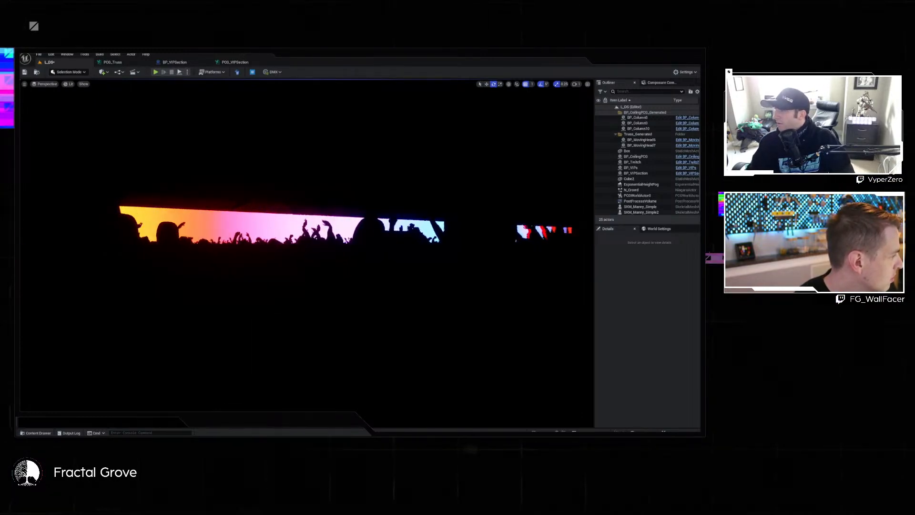
Bring the browser with the Wikipedia article "900 (skateboarding)" into view and read through its sections down to Other sports and References.
{"action": "left_click_drag", "start_coordinate": [20, 79], "coordinate": [475, 67]}
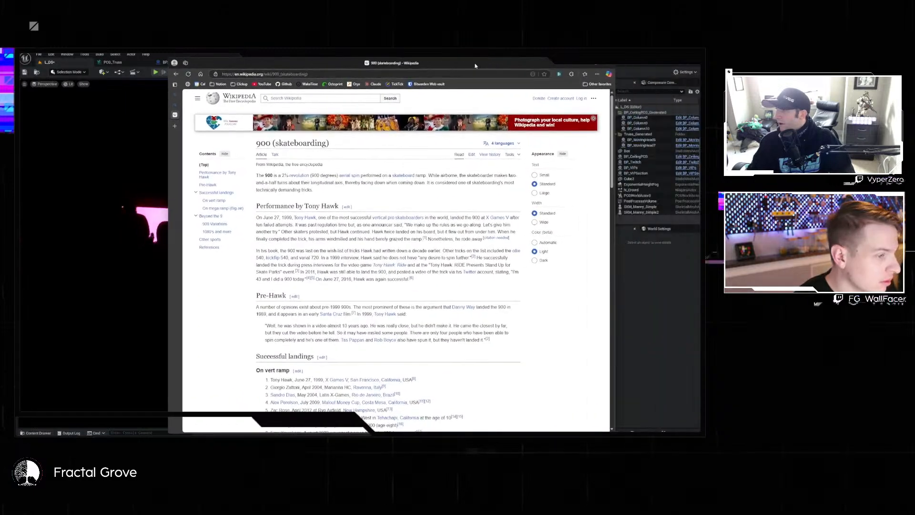
{"action": "scroll", "coordinate": [480, 214], "scroll_direction": "down", "scroll_amount": 10}
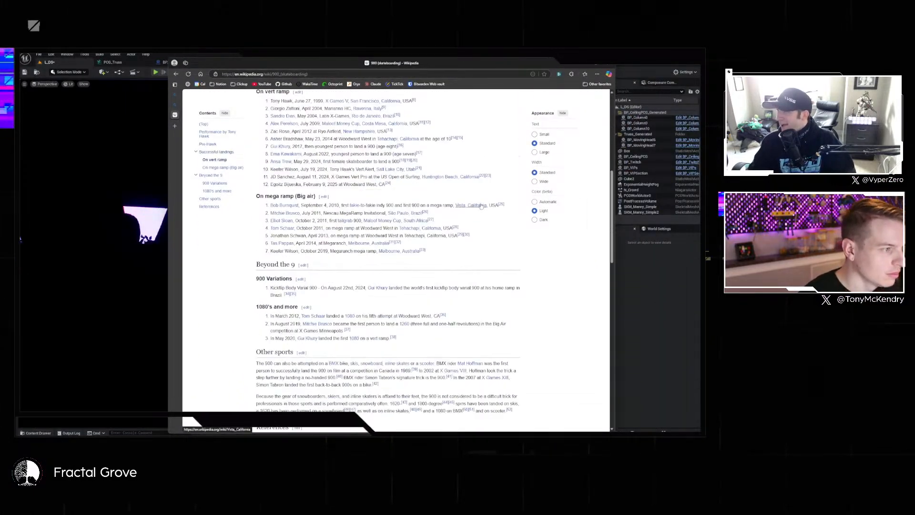
{"action": "scroll", "coordinate": [480, 205], "scroll_direction": "down", "scroll_amount": 4}
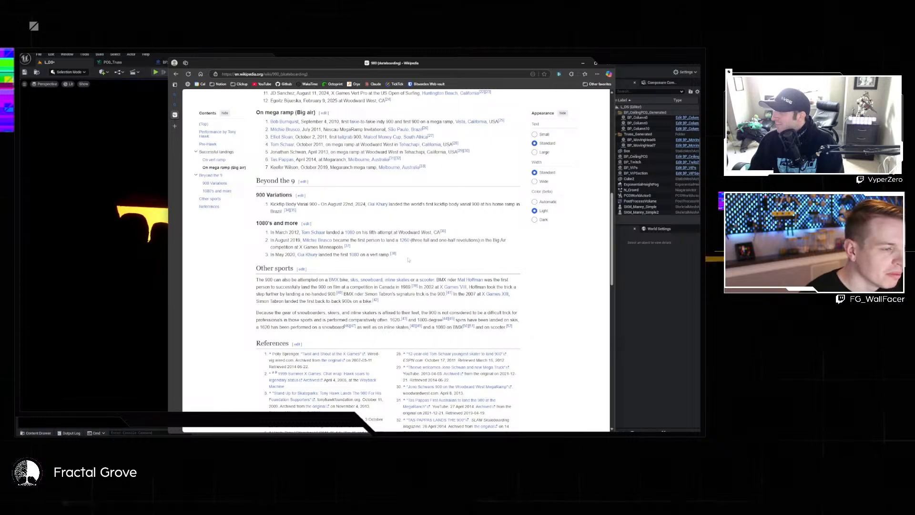
{"action": "scroll", "coordinate": [461, 250], "scroll_direction": "down", "scroll_amount": 2}
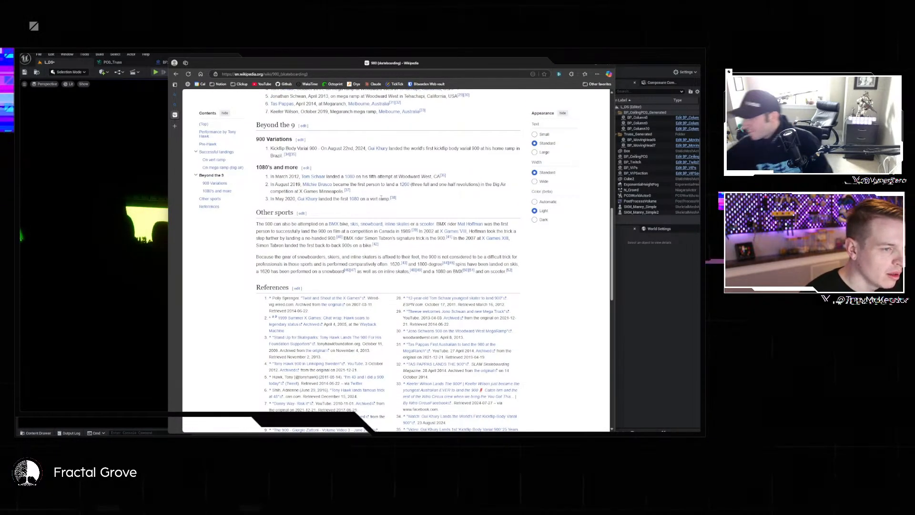
{"action": "scroll", "coordinate": [377, 197], "scroll_direction": "up", "scroll_amount": 1}
{"action": "scroll", "coordinate": [377, 197], "scroll_direction": "up", "scroll_amount": 10}
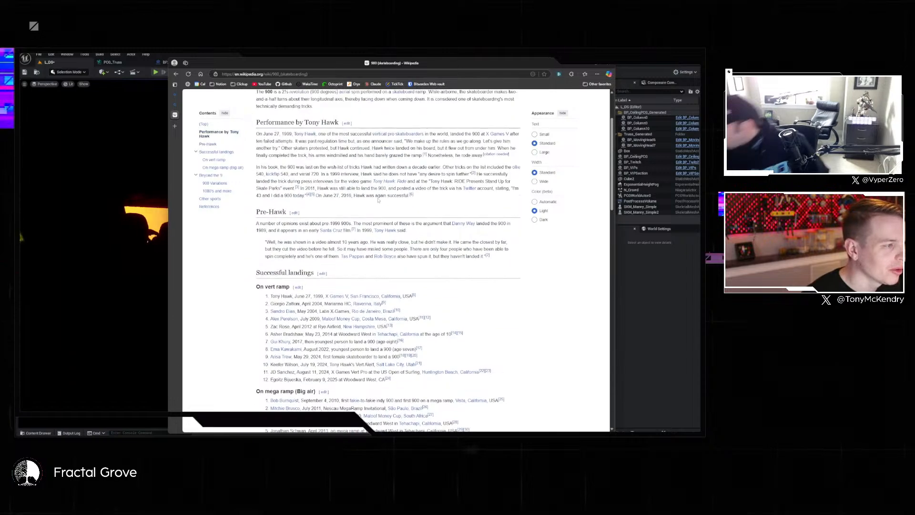
{"action": "scroll", "coordinate": [378, 200], "scroll_direction": "down", "scroll_amount": 10}
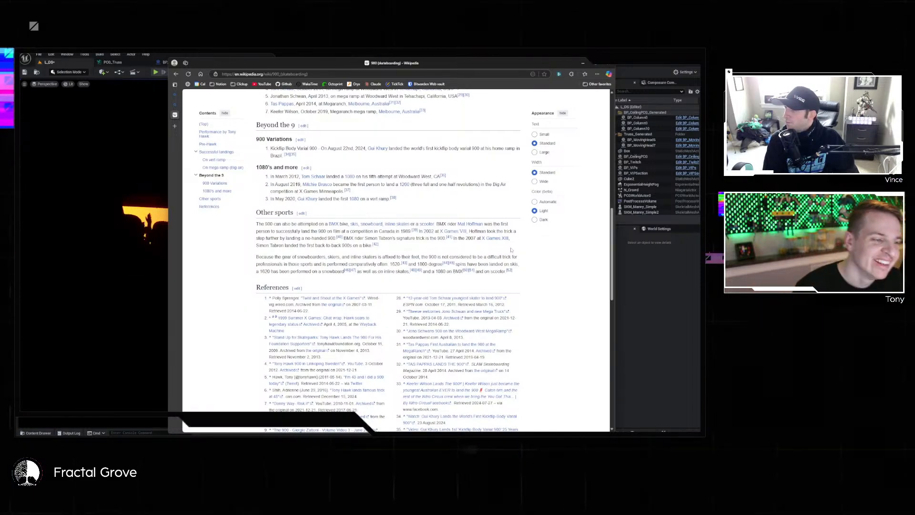
{"action": "left_click_drag", "start_coordinate": [237, 257], "coordinate": [352, 257]}
{"action": "left_click", "coordinate": [435, 256]}
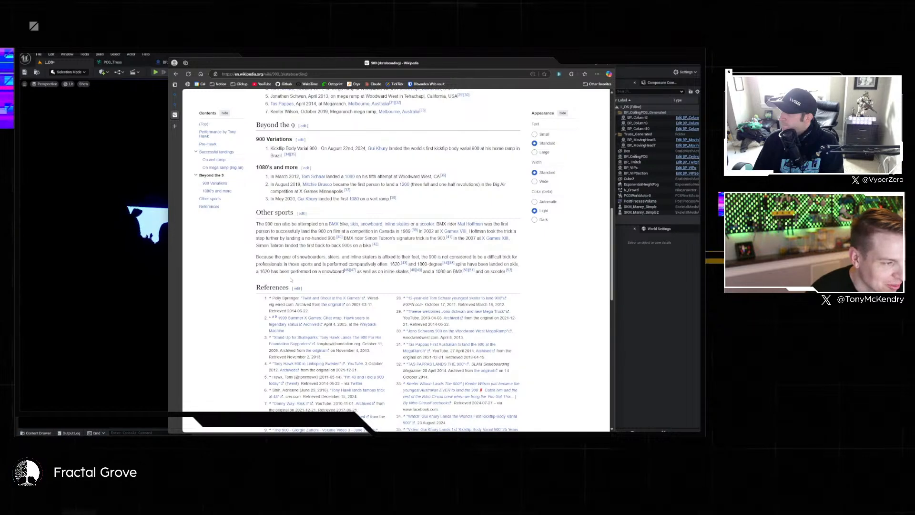
{"action": "scroll", "coordinate": [371, 283], "scroll_direction": "down", "scroll_amount": 1}
{"action": "scroll", "coordinate": [369, 284], "scroll_direction": "up", "scroll_amount": 20}
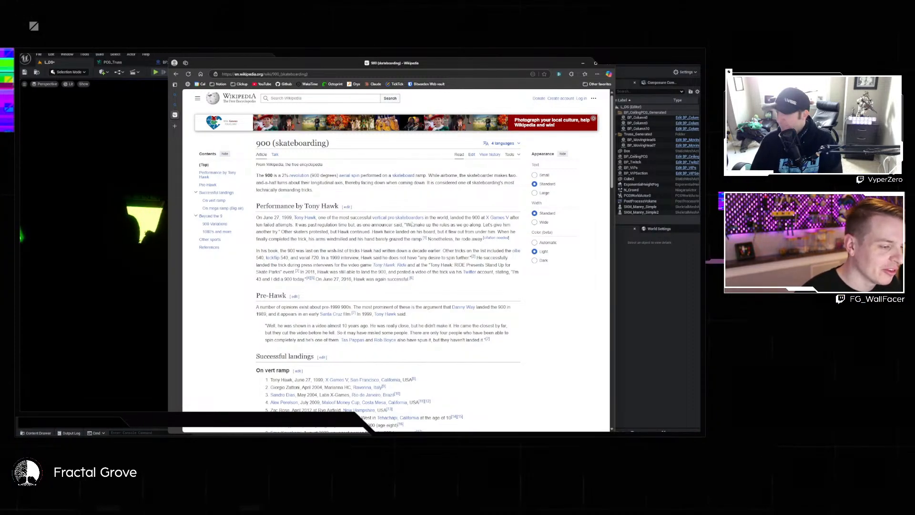
Examine the article's Successful landings lists for vert ramp and mega ramp, focusing on the age noted in the May 2014 Woodward West entry.
{"action": "scroll", "coordinate": [366, 194], "scroll_direction": "down", "scroll_amount": 6}
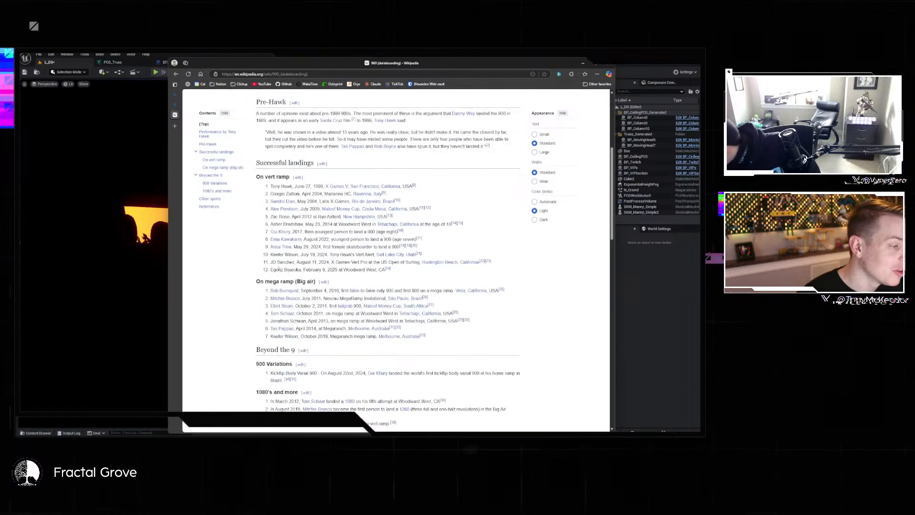
{"action": "scroll", "coordinate": [312, 273], "scroll_direction": "up", "scroll_amount": 3}
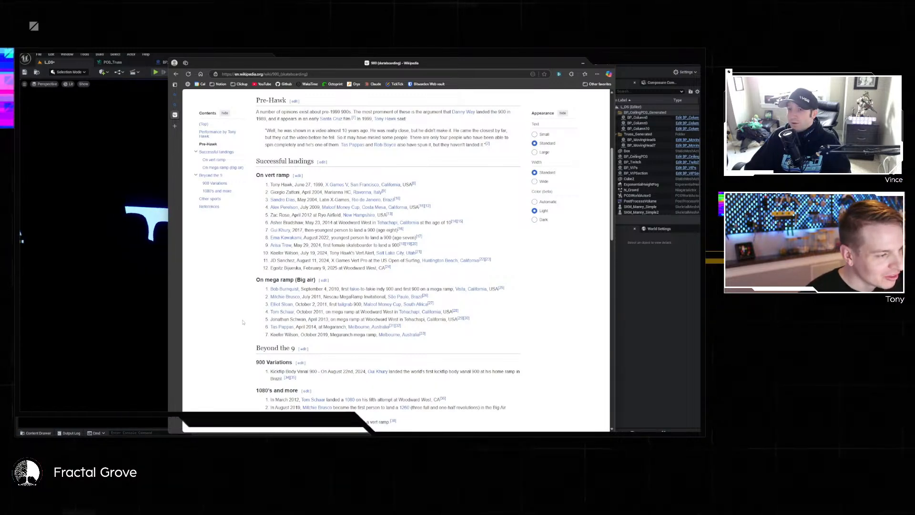
{"action": "scroll", "coordinate": [241, 317], "scroll_direction": "down", "scroll_amount": 1}
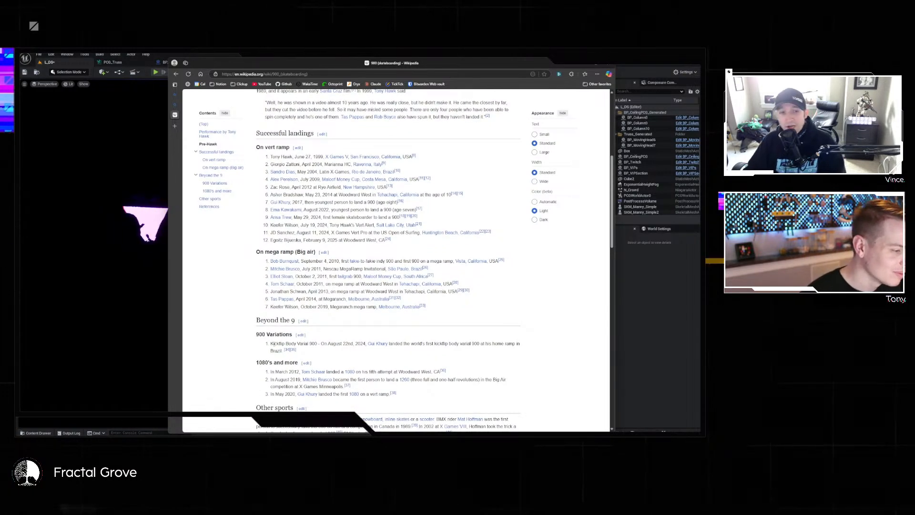
{"action": "scroll", "coordinate": [251, 292], "scroll_direction": "up", "scroll_amount": 1}
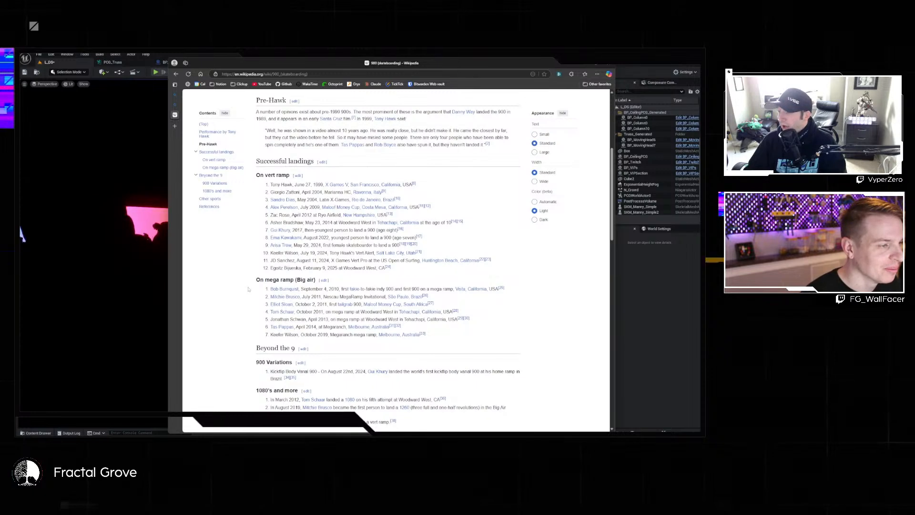
{"action": "triple_click", "coordinate": [449, 223]}
{"action": "left_click", "coordinate": [447, 233]}
{"action": "double_click", "coordinate": [449, 224]}
{"action": "left_click", "coordinate": [444, 237]}
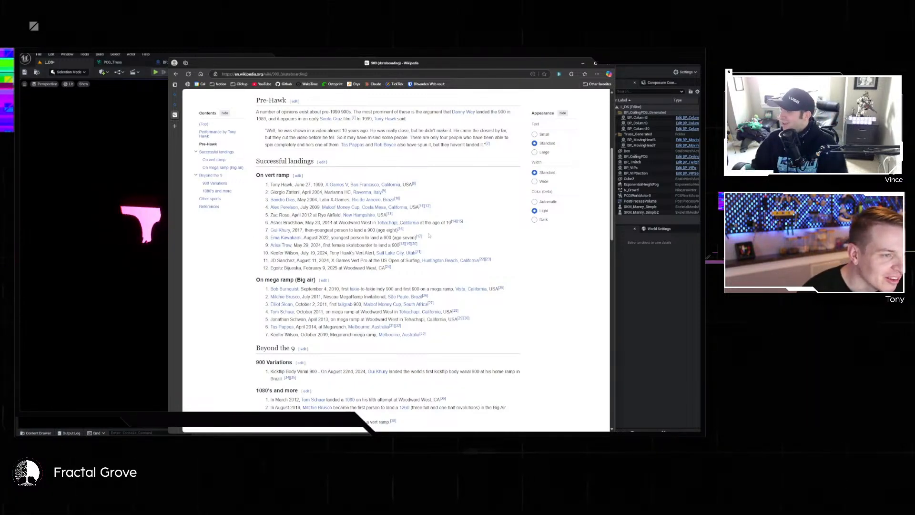
Open YouTube and search for "asher bradshaw 900".
{"action": "left_click", "coordinate": [263, 84]}
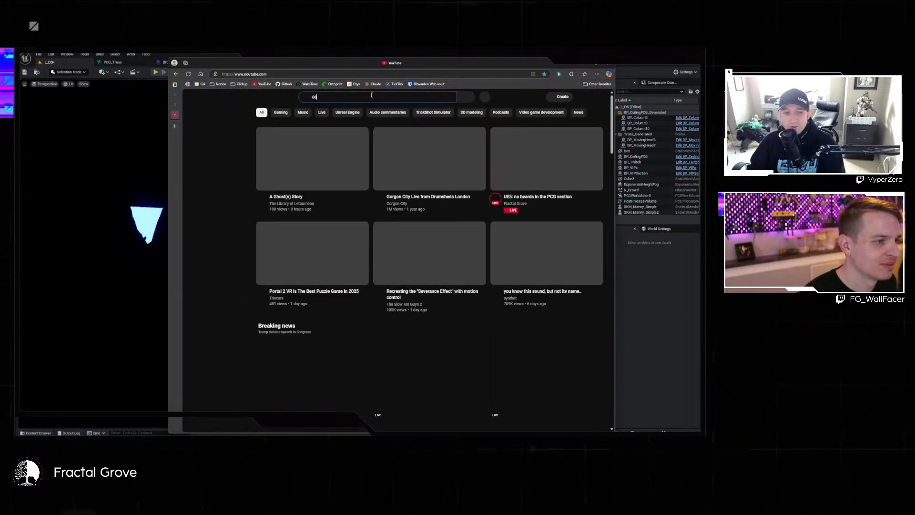
{"action": "left_click", "coordinate": [371, 96]}
{"action": "type", "text": "ashe"}
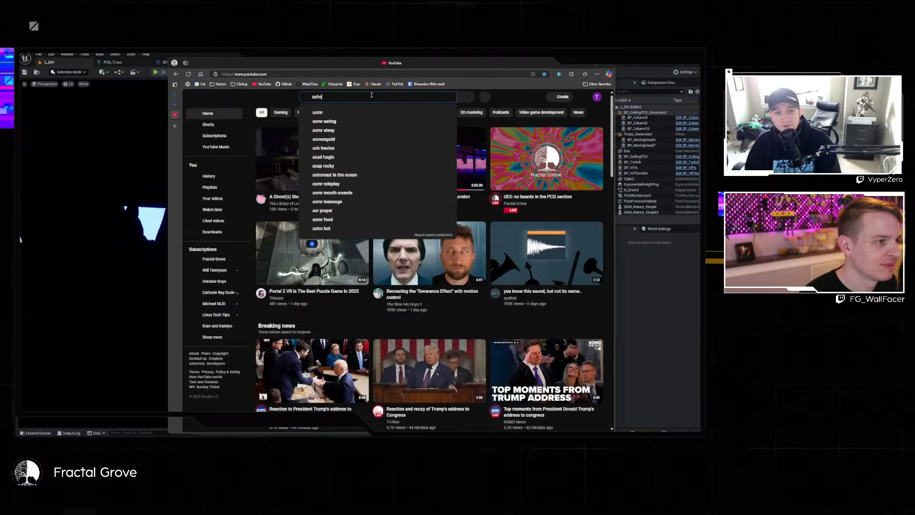
{"action": "type", "text": "r bradshaw 9"}
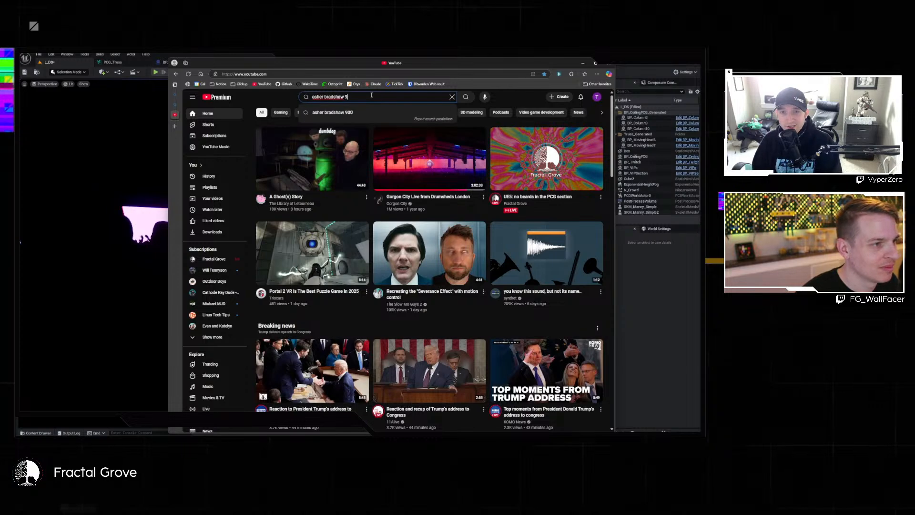
{"action": "type", "text": "00"}
{"action": "key", "text": "Return"}
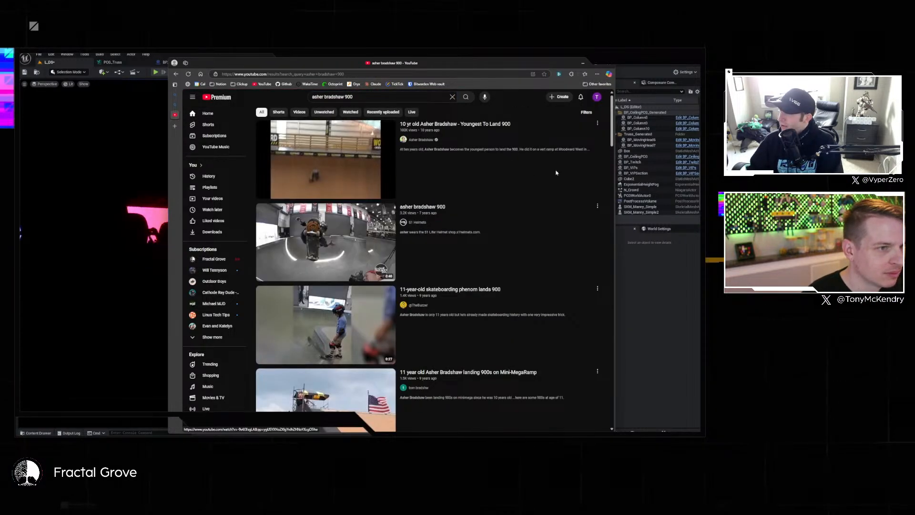
Watch the video "10 yr old Asher Bradshaw - Youngest To Land 900" and minimize the browser when finished.
{"action": "left_click", "coordinate": [320, 242]}
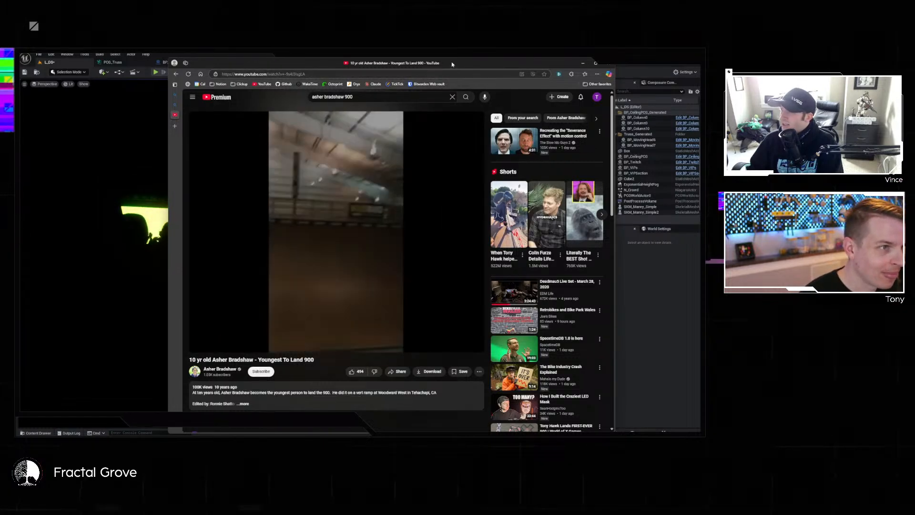
{"action": "left_click_drag", "start_coordinate": [453, 63], "coordinate": [413, 61]}
{"action": "left_click", "coordinate": [408, 344]}
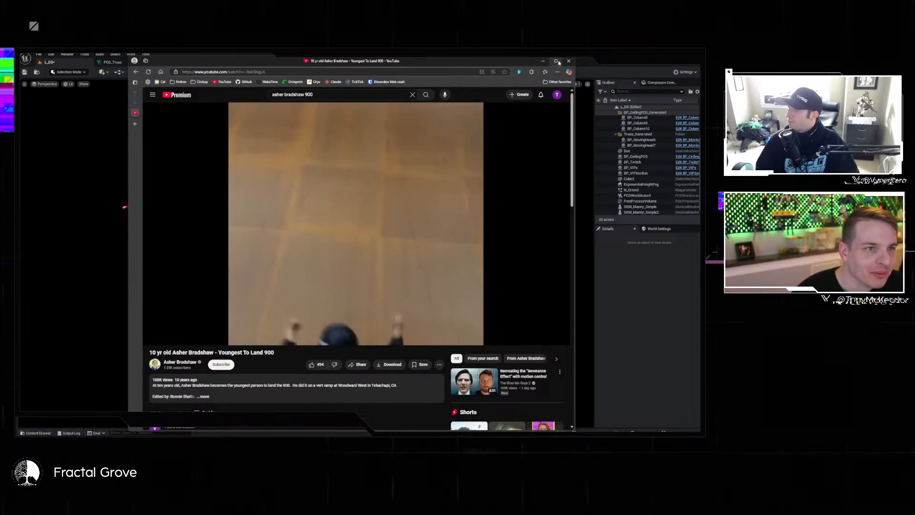
{"action": "left_click", "coordinate": [543, 61]}
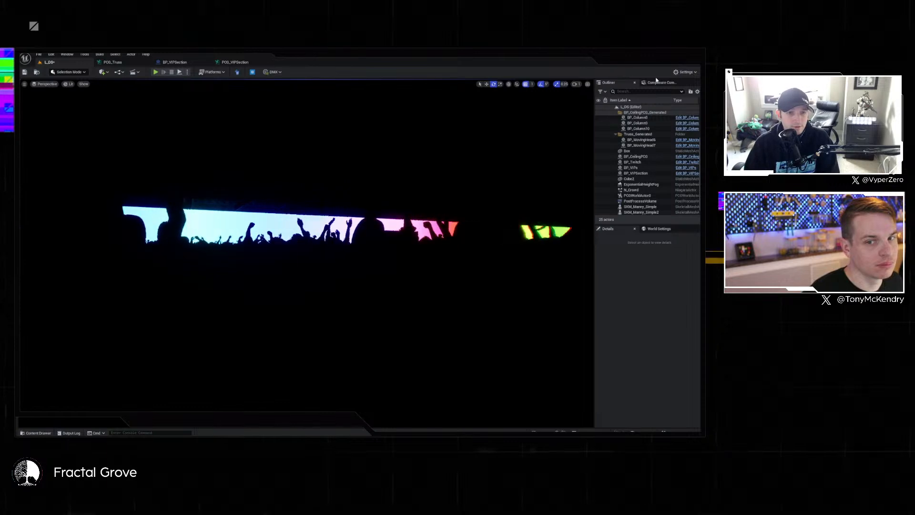
Return to the L_DG level in Unreal Editor, set its viewport to Unlit mode and turn the view toward the crowd.
{"action": "key", "text": "alt+Tab"}
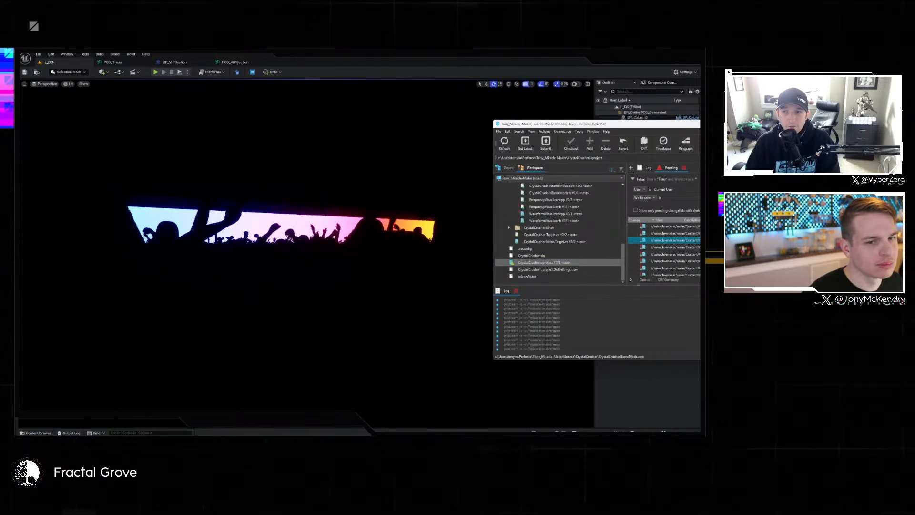
{"action": "left_click", "coordinate": [601, 62]}
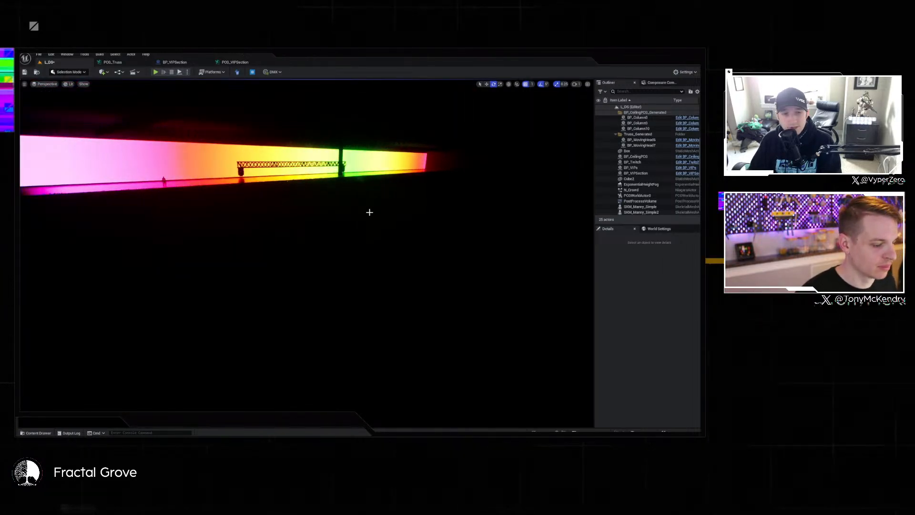
{"action": "key", "text": "alt+3"}
{"action": "right_click_drag", "start_coordinate": [446, 191], "coordinate": [415, 164]}
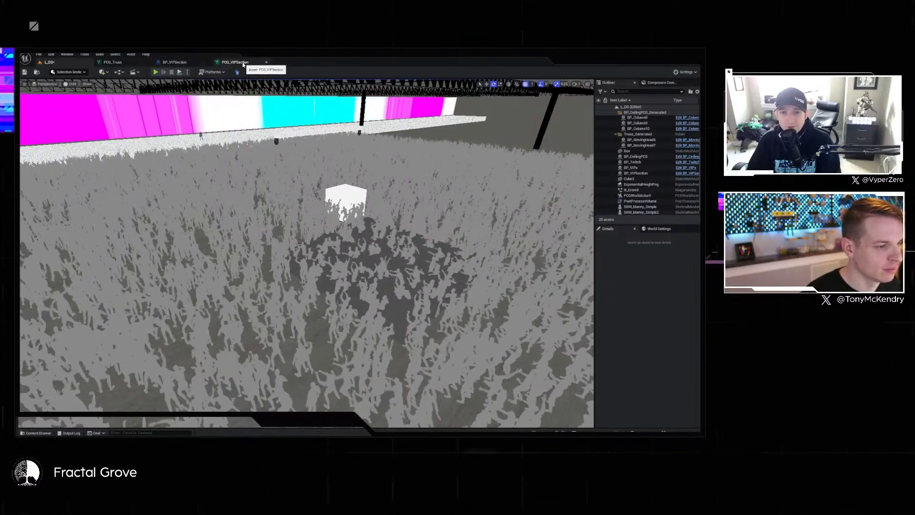
Add a variable named Size to the BP_VIPSection blueprint and delete the stray NewEventDispatcher.
{"action": "left_click", "coordinate": [175, 62]}
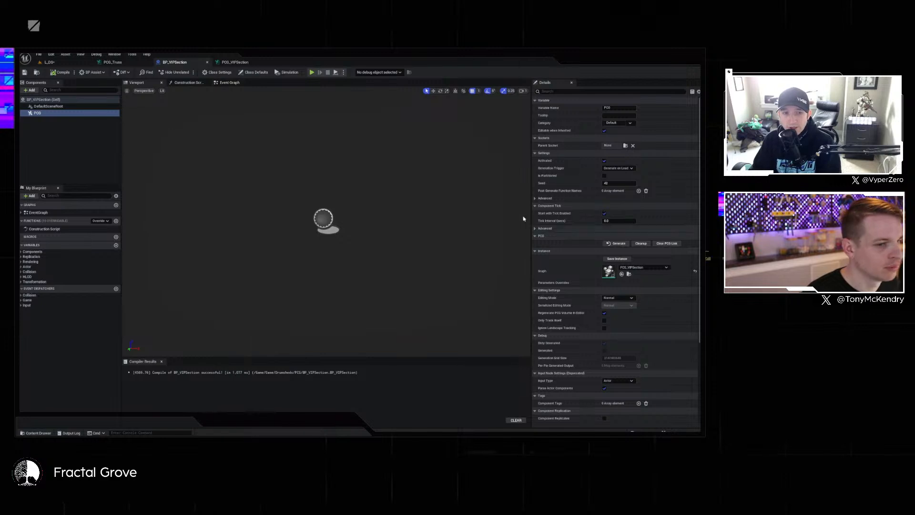
{"action": "left_click", "coordinate": [116, 289]}
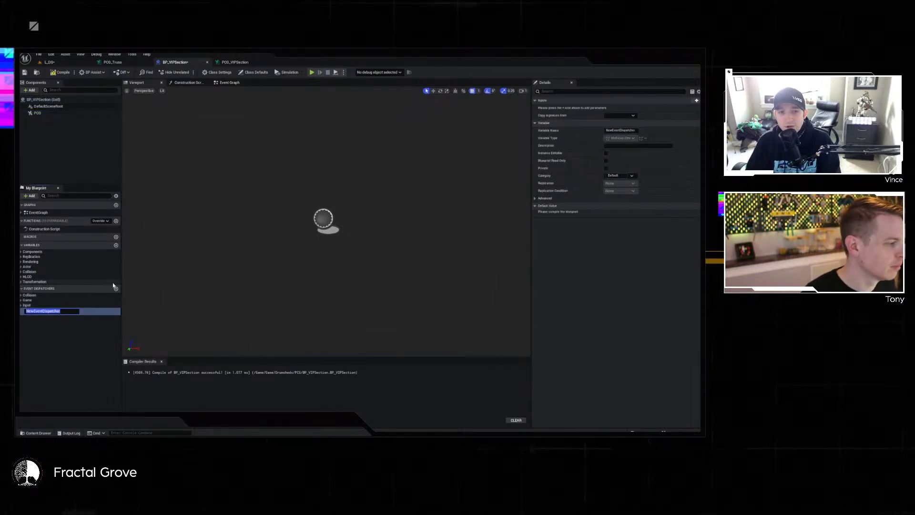
{"action": "left_click", "coordinate": [116, 245]}
{"action": "type", "text": "Siz"}
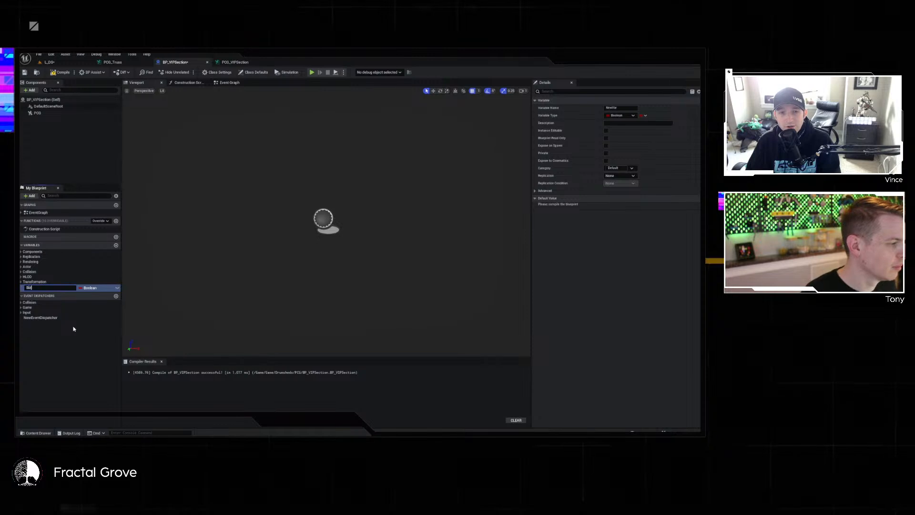
{"action": "type", "text": "e"}
{"action": "key", "text": "Return"}
{"action": "right_click", "coordinate": [43, 318]}
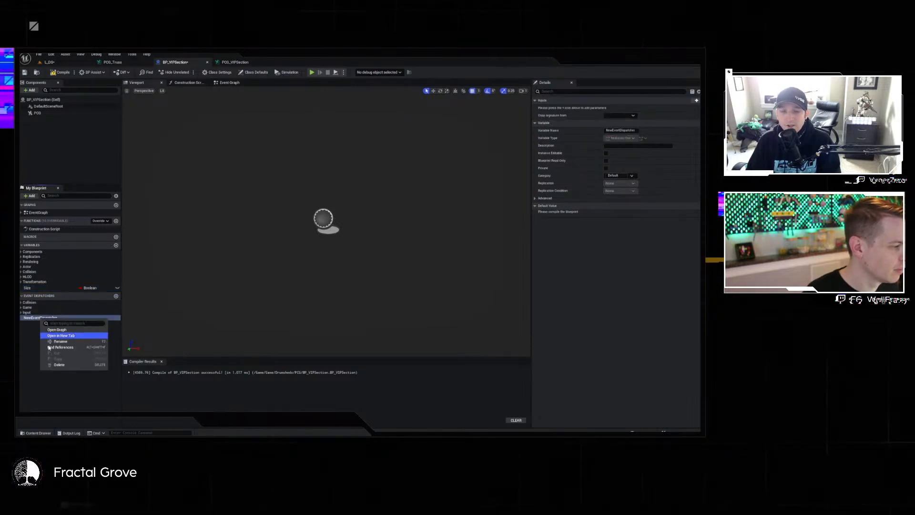
{"action": "left_click", "coordinate": [53, 366]}
Change the Size variable's type to Vector and compile the BP_VIPSection blueprint.
{"action": "left_click", "coordinate": [89, 288]}
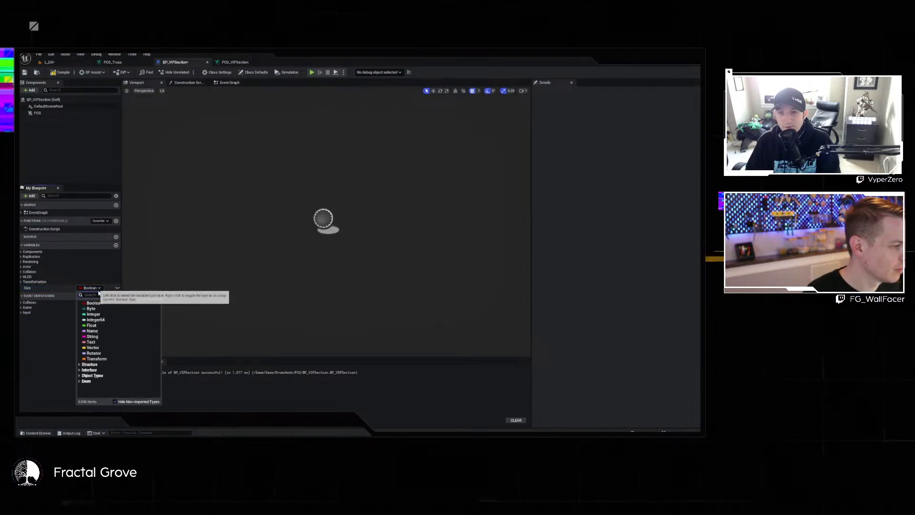
{"action": "left_click", "coordinate": [92, 348]}
{"action": "left_click", "coordinate": [86, 288]}
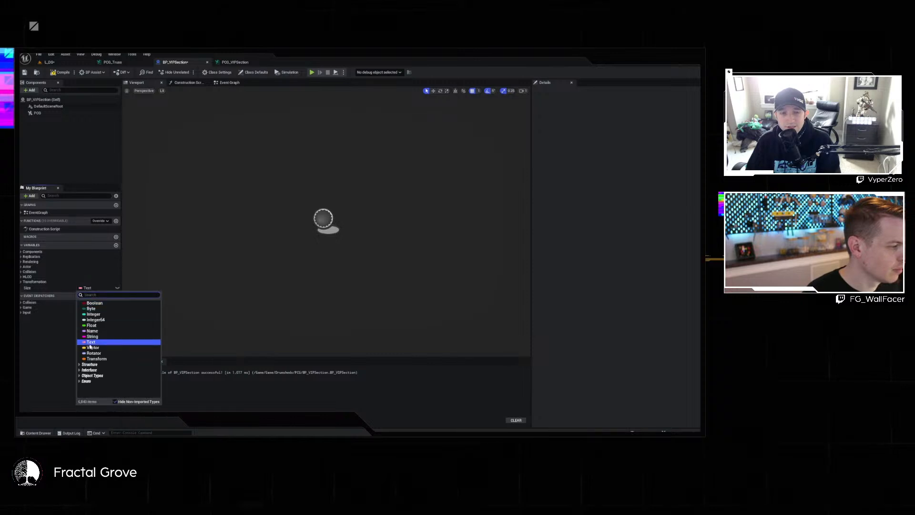
{"action": "left_click", "coordinate": [91, 348]}
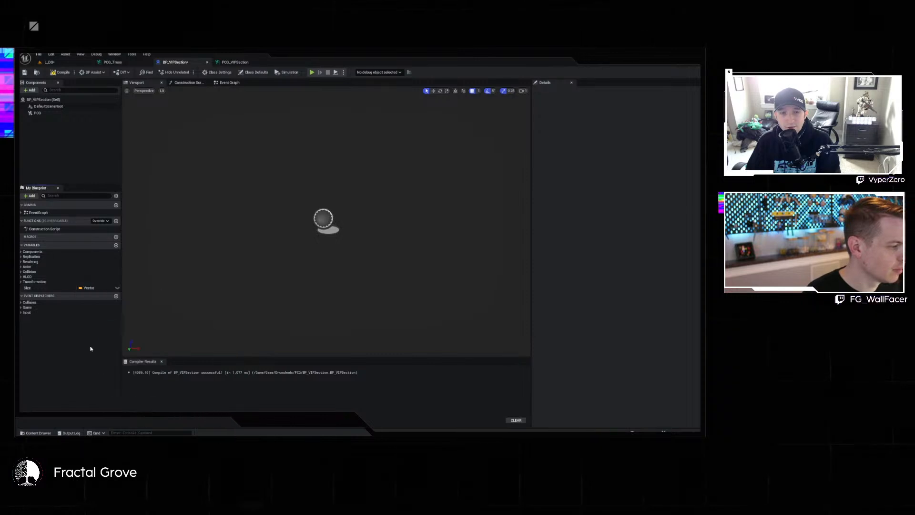
{"action": "left_click", "coordinate": [61, 72]}
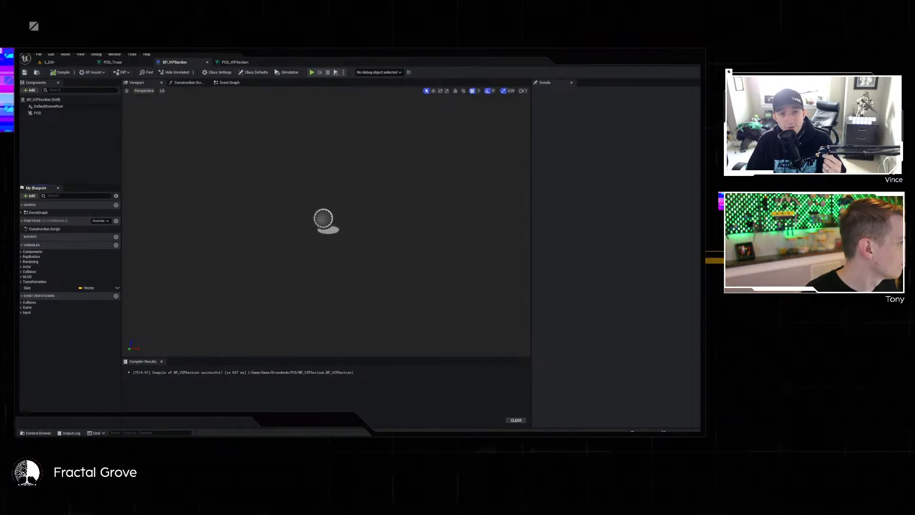
Switch to the browser, look through the Bing image results for "sphero ollie", including the Darkside model, and move the browser away again.
{"action": "left_click_drag", "start_coordinate": [20, 66], "coordinate": [224, 69]}
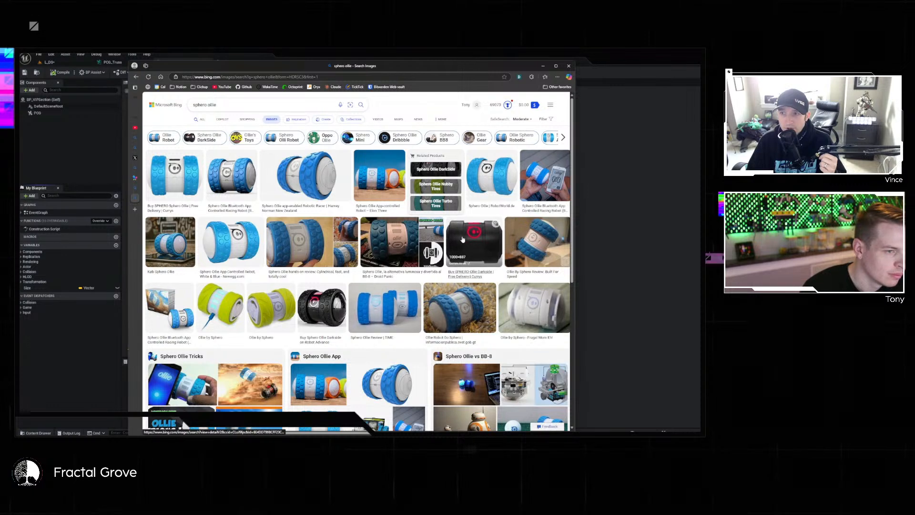
{"action": "left_click", "coordinate": [514, 299]}
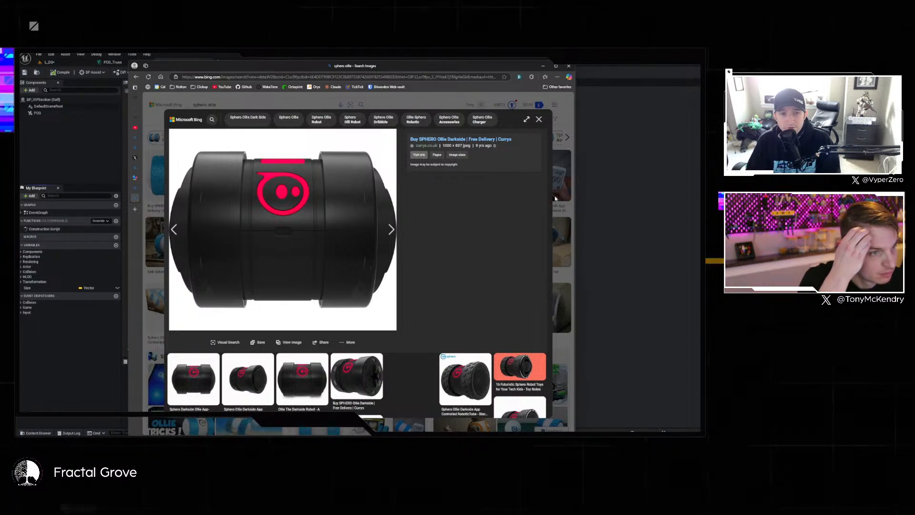
{"action": "left_click", "coordinate": [538, 119]}
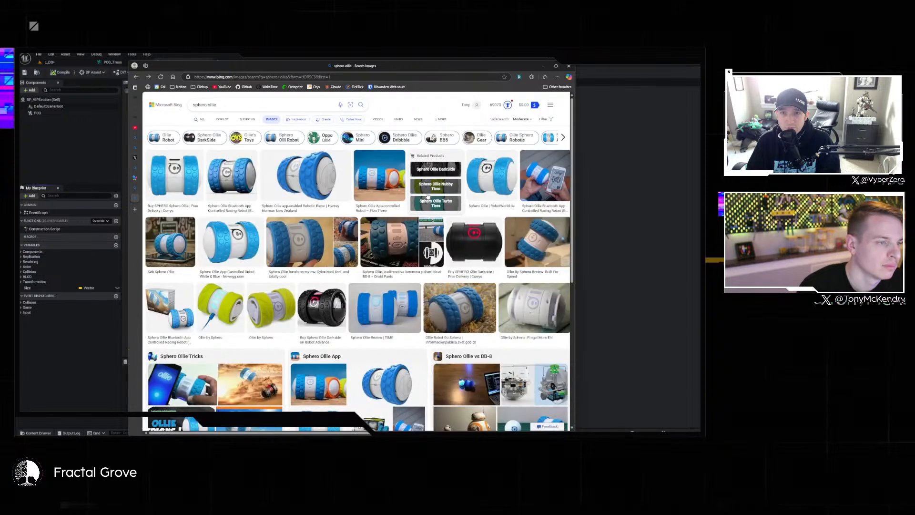
{"action": "scroll", "coordinate": [415, 196], "scroll_direction": "down", "scroll_amount": 5}
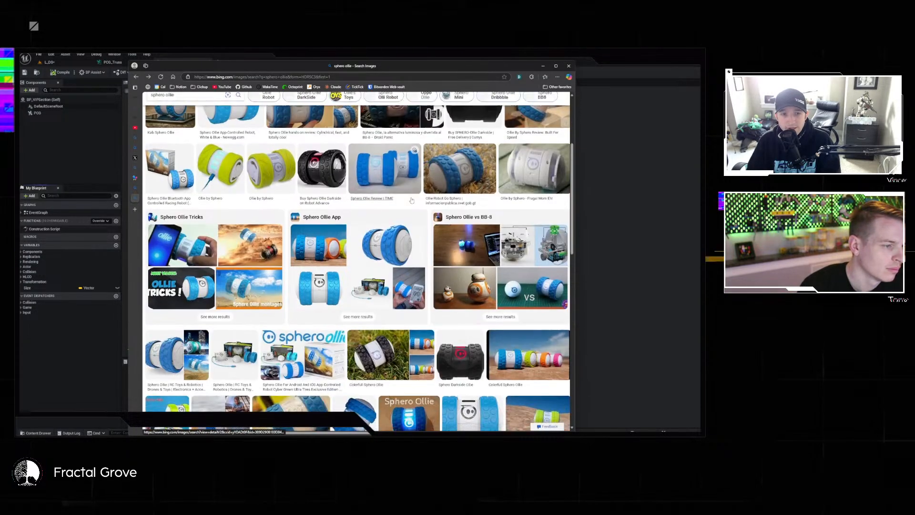
{"action": "scroll", "coordinate": [411, 201], "scroll_direction": "down", "scroll_amount": 3}
{"action": "scroll", "coordinate": [409, 204], "scroll_direction": "down", "scroll_amount": 2}
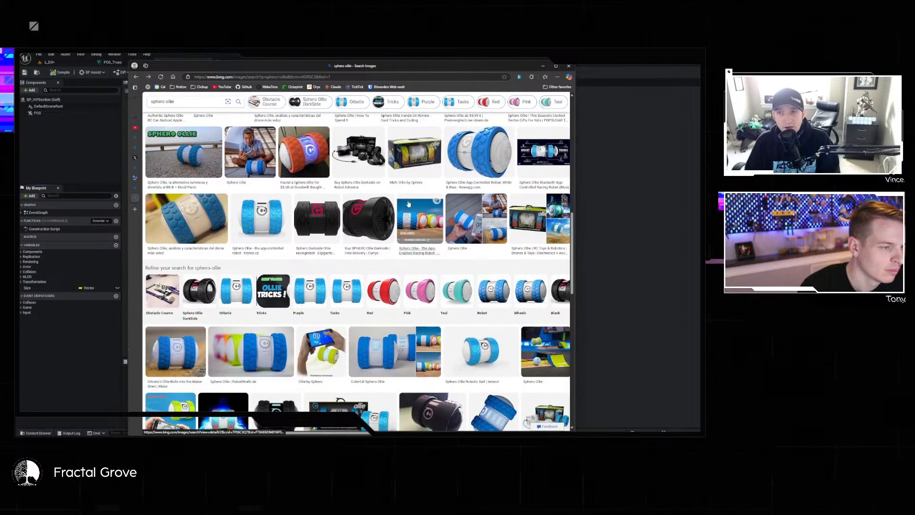
{"action": "scroll", "coordinate": [408, 204], "scroll_direction": "down", "scroll_amount": 2}
{"action": "scroll", "coordinate": [408, 205], "scroll_direction": "down", "scroll_amount": 2}
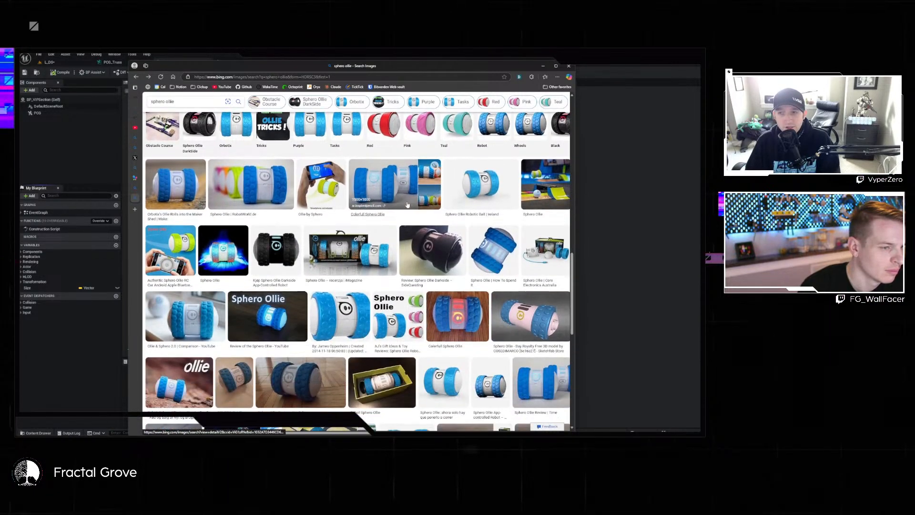
{"action": "scroll", "coordinate": [408, 205], "scroll_direction": "down", "scroll_amount": 3}
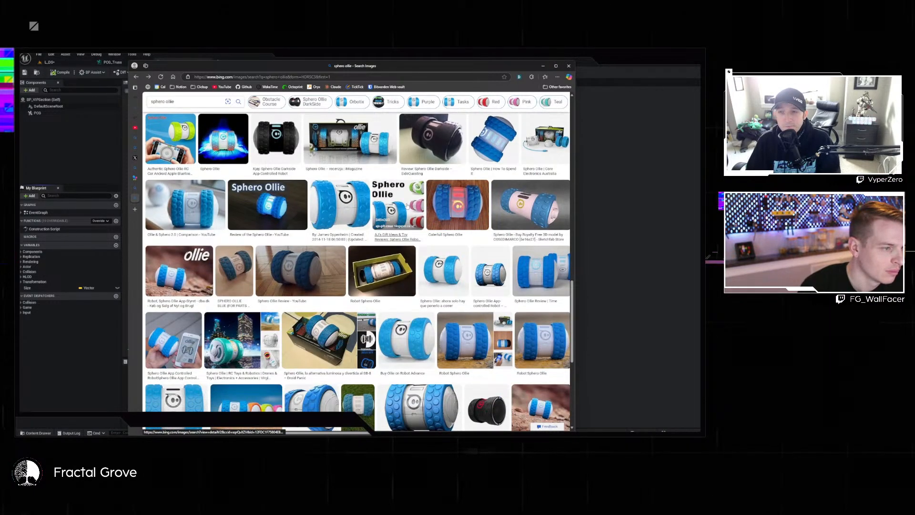
{"action": "scroll", "coordinate": [405, 206], "scroll_direction": "down", "scroll_amount": 4}
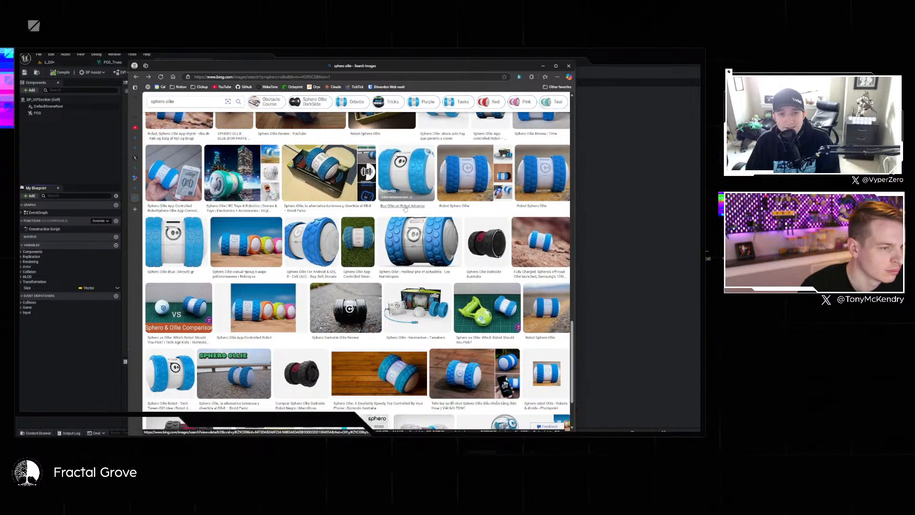
{"action": "scroll", "coordinate": [403, 209], "scroll_direction": "up", "scroll_amount": 15}
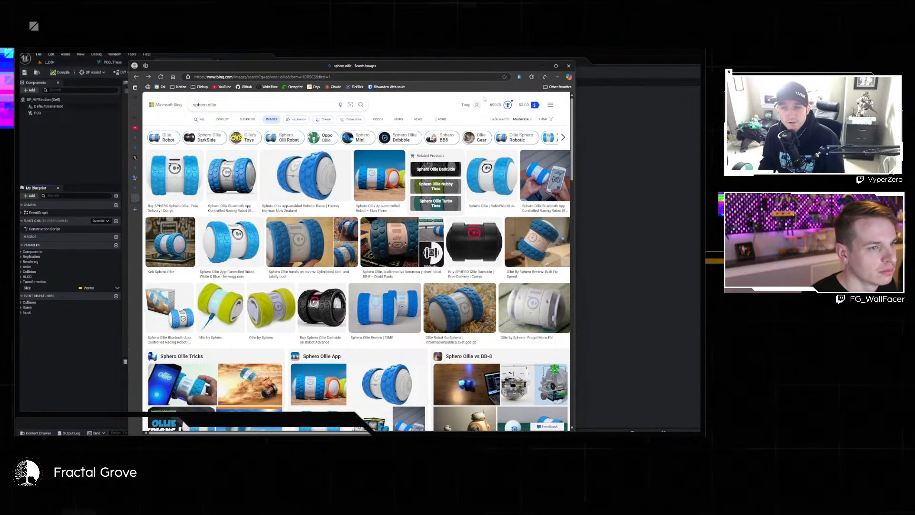
{"action": "left_click_drag", "start_coordinate": [383, 71], "coordinate": [17, 95]}
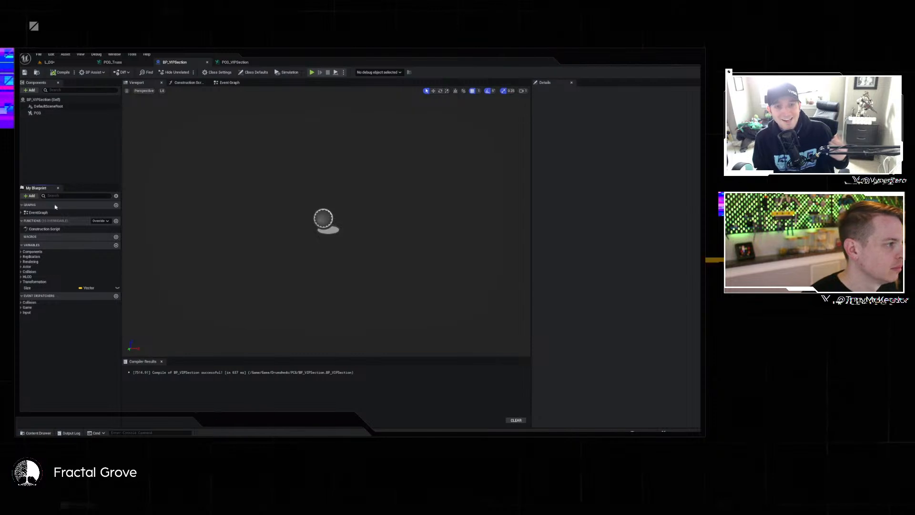
Set the Size variable's default value to 1000, 1000, 100, then save and compile the blueprint.
{"action": "left_click", "coordinate": [60, 72]}
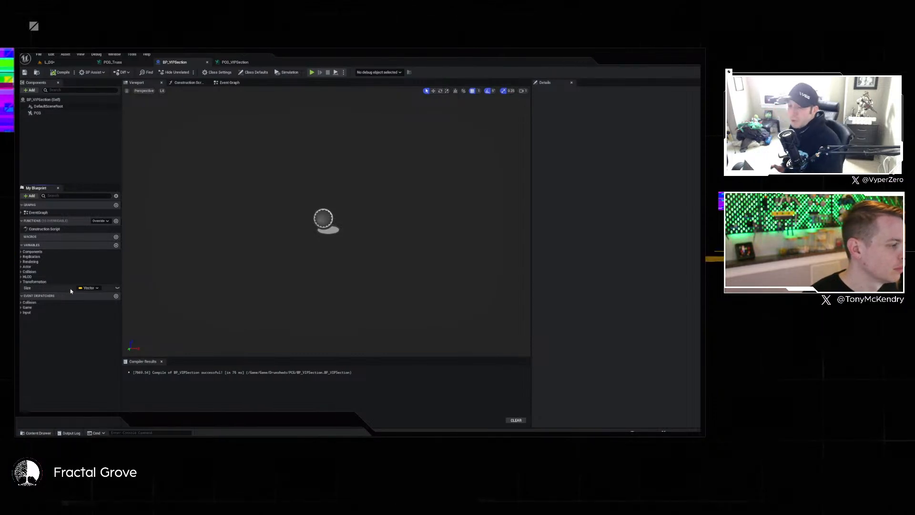
{"action": "left_click", "coordinate": [29, 288]}
{"action": "left_click", "coordinate": [616, 229]}
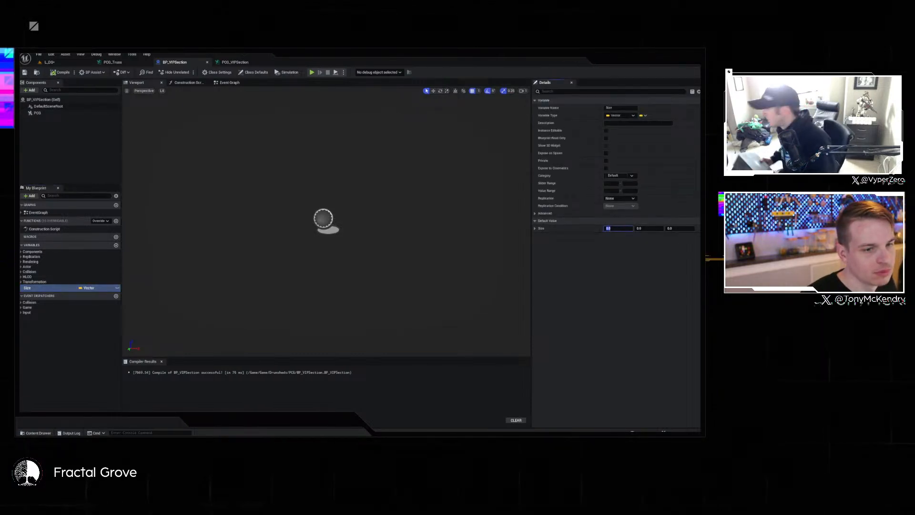
{"action": "type", "text": "1000"}
{"action": "key", "text": "Tab"}
{"action": "type", "text": "1000"}
{"action": "key", "text": "Tab"}
{"action": "type", "text": "100"}
{"action": "key", "text": "Return"}
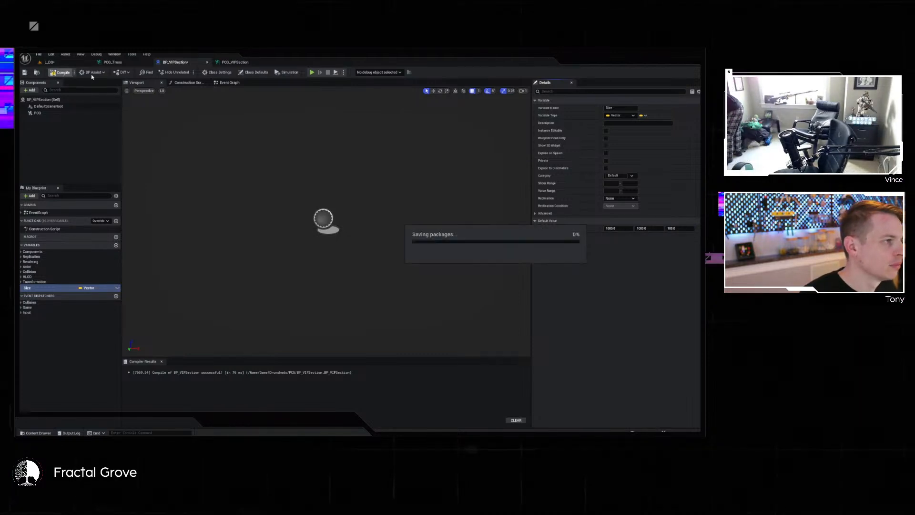
{"action": "left_click", "coordinate": [60, 72]}
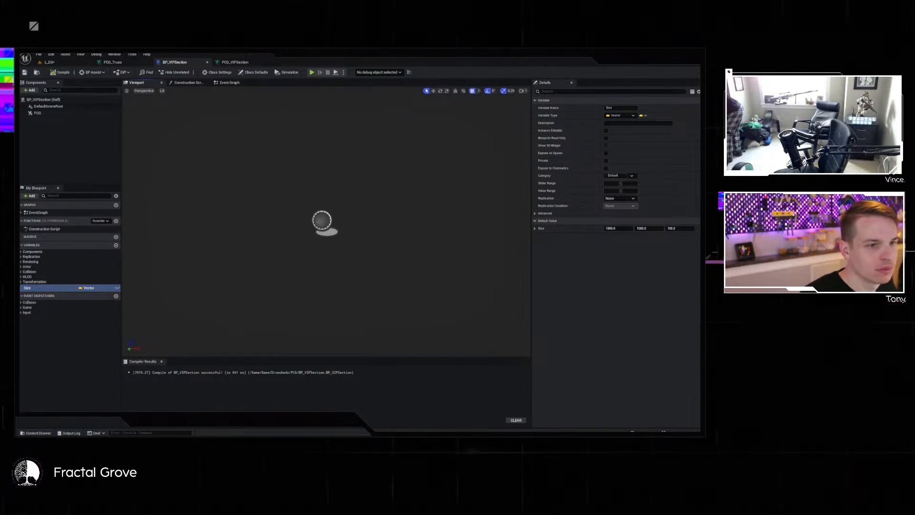
Make the Size variable instance editable and exposed on spawn, and recompile the blueprint.
{"action": "left_click", "coordinate": [606, 153]}
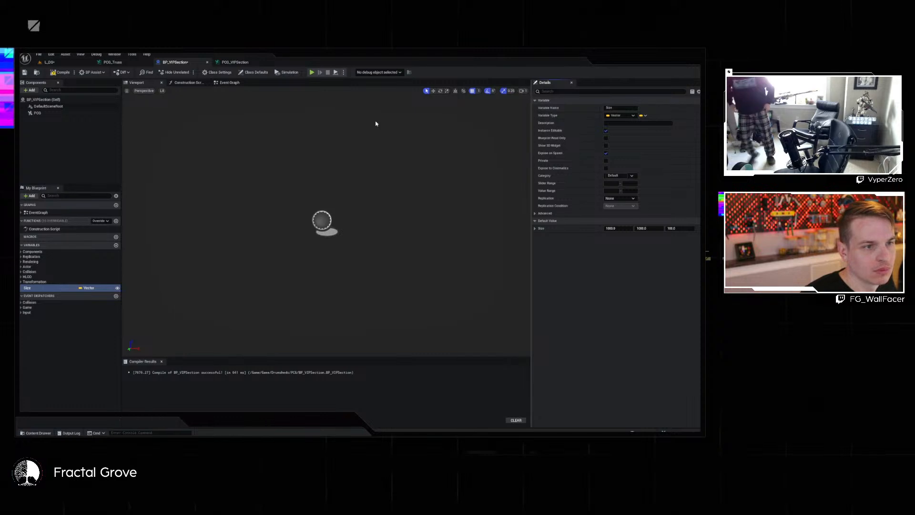
{"action": "left_click", "coordinate": [67, 74]}
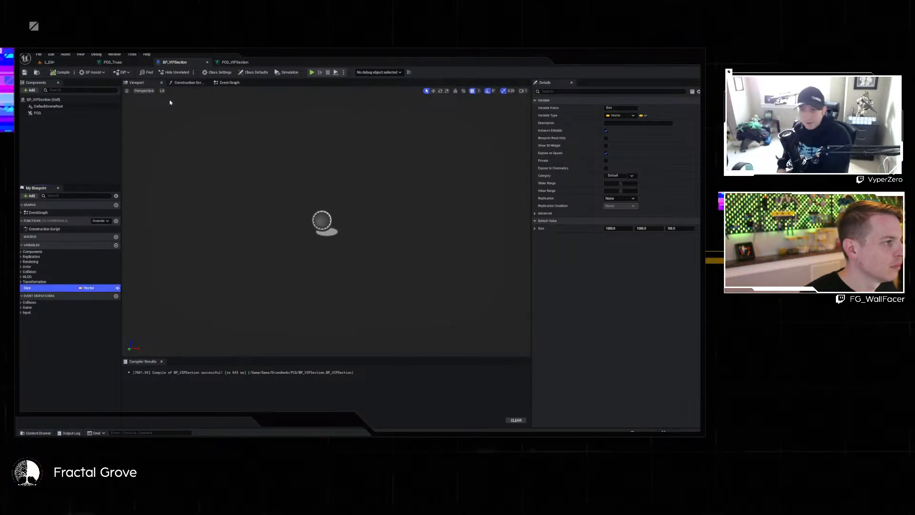
Show the PCG_VIPSection graph, bring its nodes into view and clear the node selection.
{"action": "left_click", "coordinate": [235, 62]}
{"action": "right_click_drag", "start_coordinate": [172, 210], "coordinate": [289, 231]}
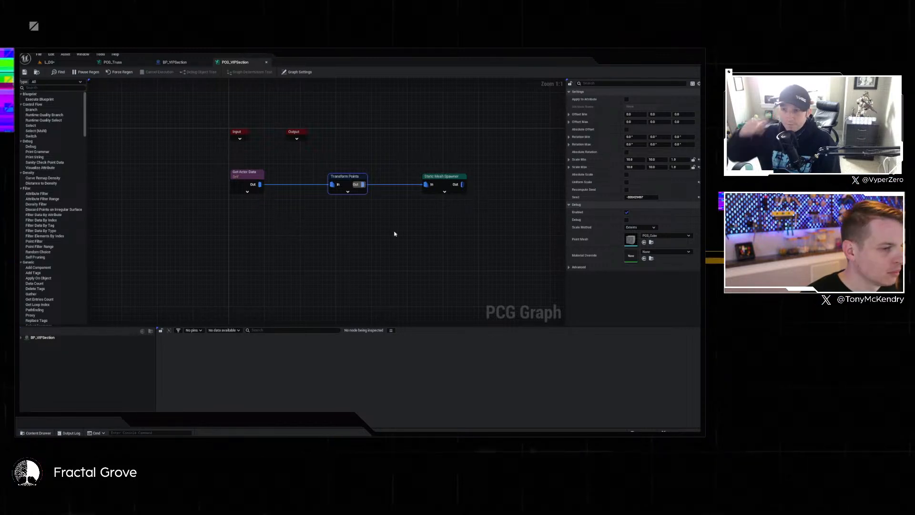
{"action": "left_click", "coordinate": [376, 234]}
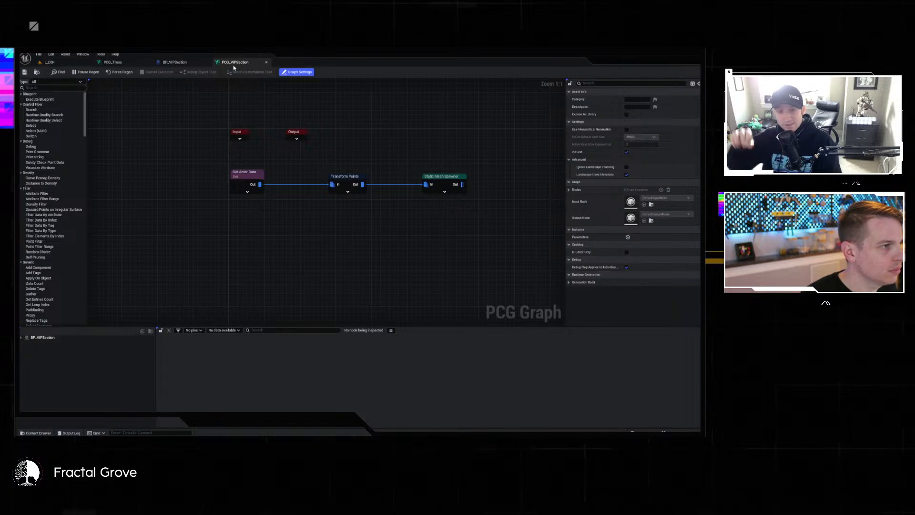
Open the BP_CeilingPCG blueprint and examine how its Construction Script and Event Graph use the bounds and stage variables.
{"action": "left_click", "coordinate": [36, 433]}
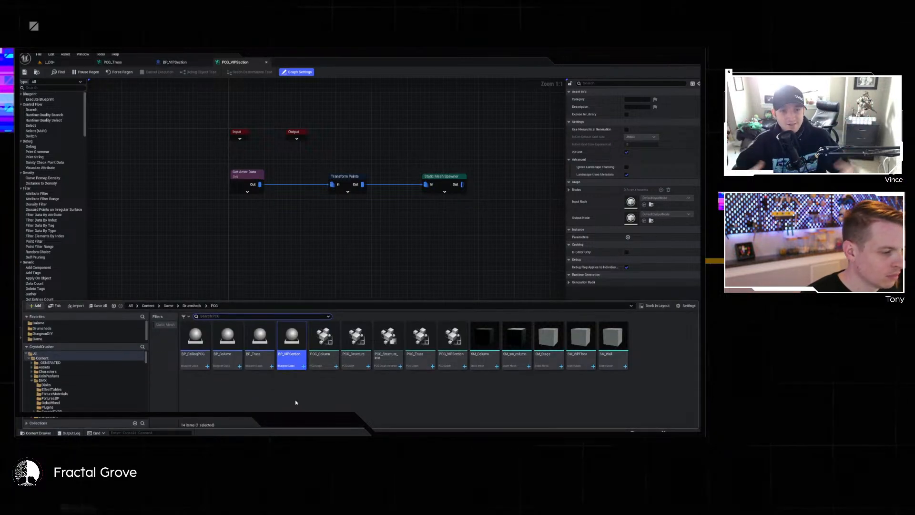
{"action": "double_click", "coordinate": [195, 338]}
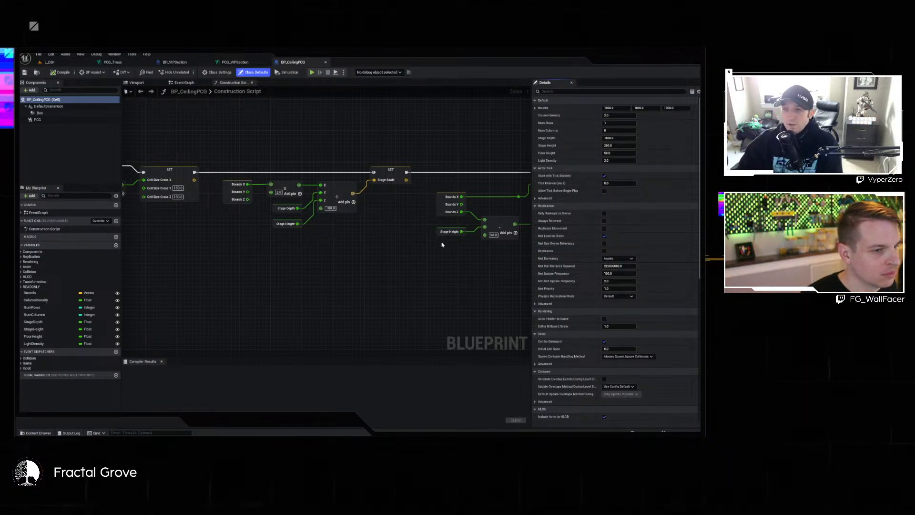
{"action": "right_click_drag", "start_coordinate": [432, 233], "coordinate": [278, 281]}
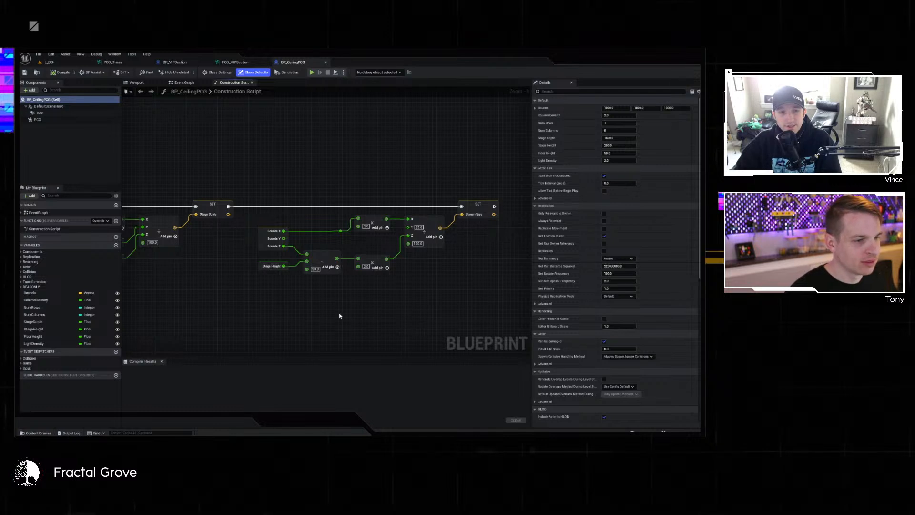
{"action": "right_click_drag", "start_coordinate": [318, 315], "coordinate": [448, 303]}
{"action": "right_click_drag", "start_coordinate": [324, 292], "coordinate": [450, 294]}
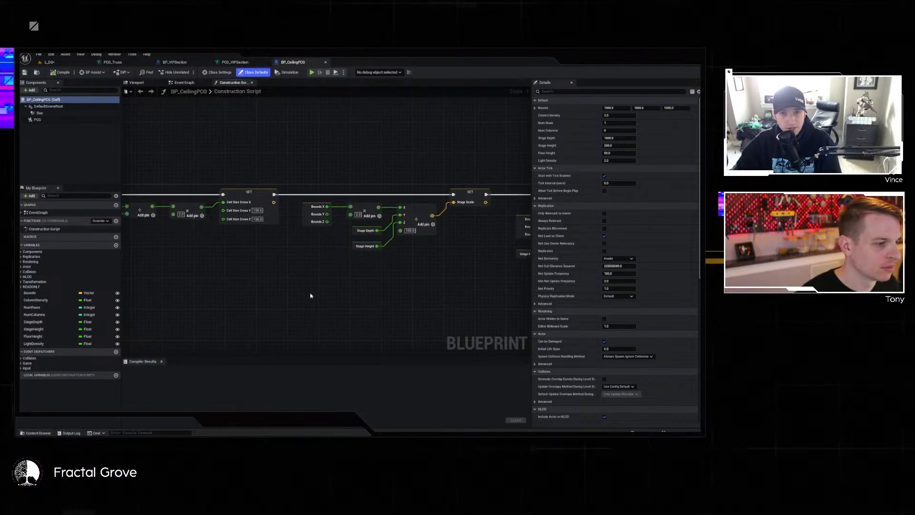
{"action": "right_click_drag", "start_coordinate": [283, 290], "coordinate": [460, 291]}
{"action": "right_click_drag", "start_coordinate": [230, 283], "coordinate": [457, 290]}
{"action": "right_click_drag", "start_coordinate": [156, 290], "coordinate": [416, 297]}
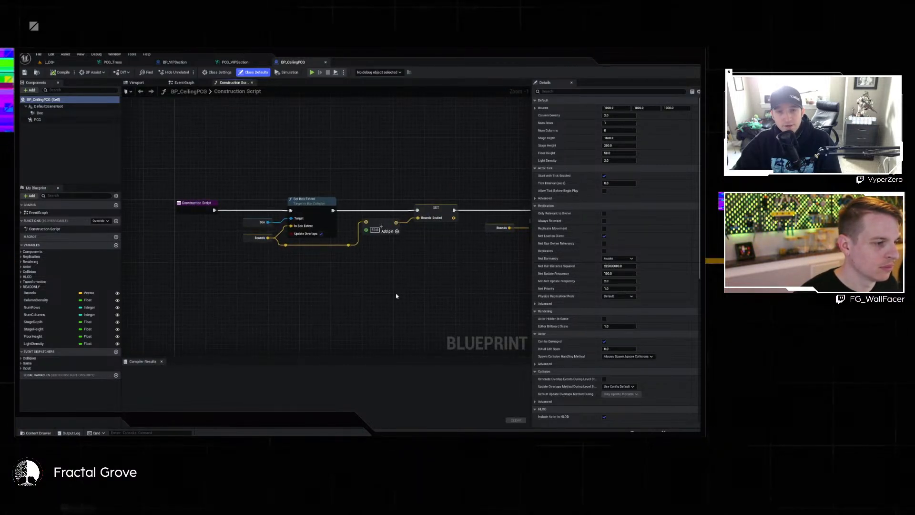
{"action": "scroll", "coordinate": [386, 296], "scroll_direction": "down", "scroll_amount": 2}
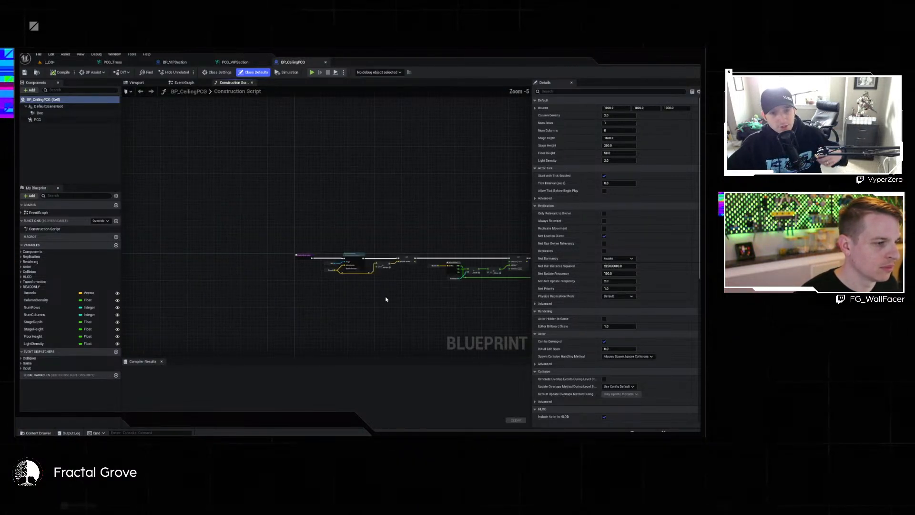
{"action": "left_click", "coordinate": [185, 83]}
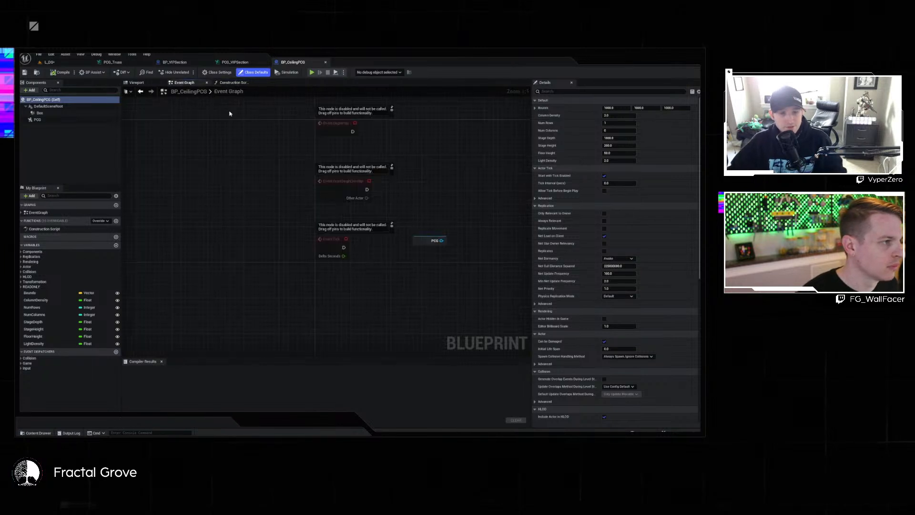
{"action": "left_click", "coordinate": [234, 83]}
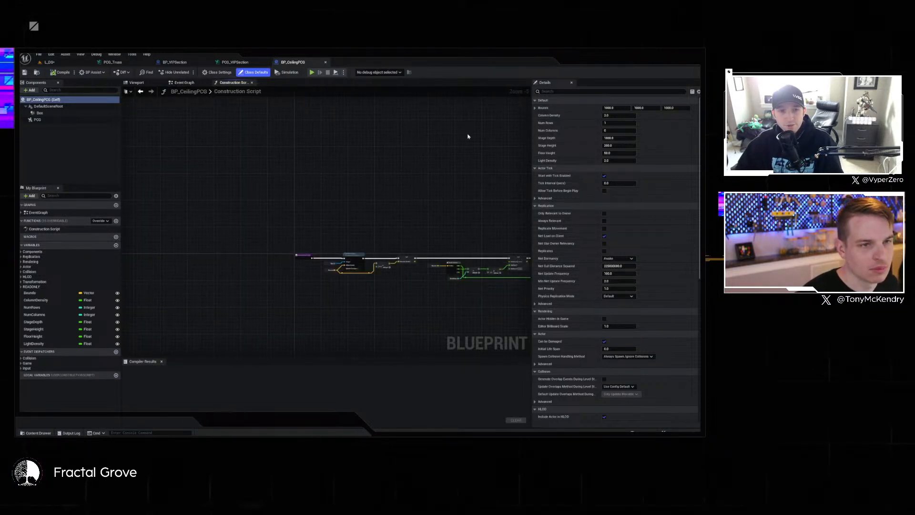
Locate the graph used by BP_CeilingPCG's PCG component and open PCG_Structure.
{"action": "left_click", "coordinate": [67, 113]}
{"action": "left_click", "coordinate": [86, 120]}
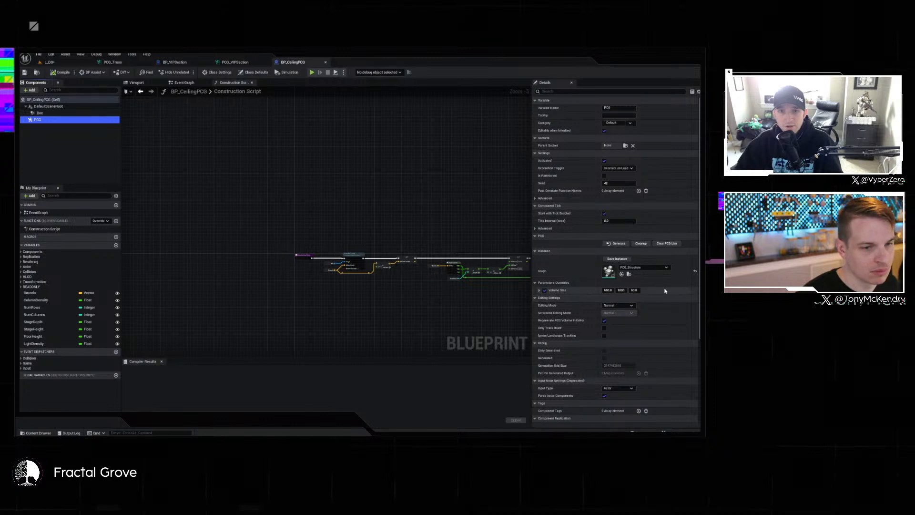
{"action": "left_click", "coordinate": [629, 274]}
{"action": "double_click", "coordinate": [357, 337]}
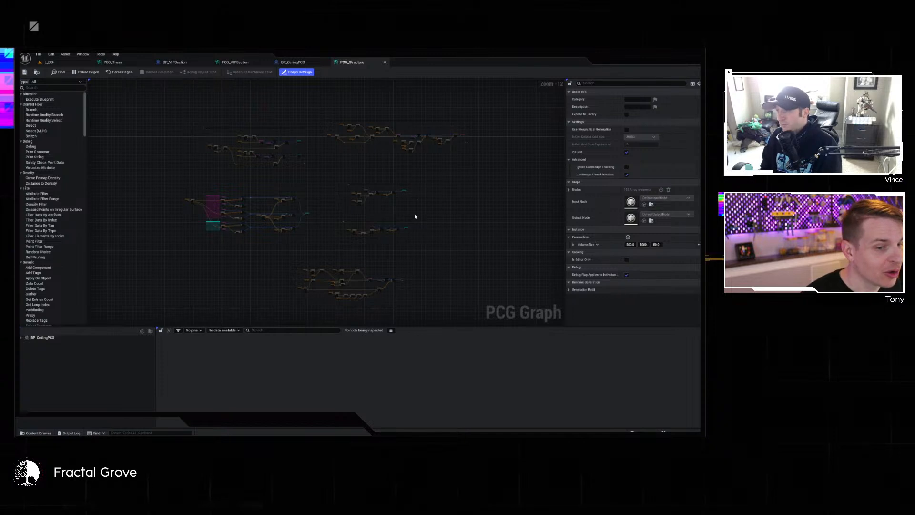
Shrink the Screen comment box in the PCG_Structure graph so its edges sit closer around its nodes.
{"action": "scroll", "coordinate": [414, 216], "scroll_direction": "up", "scroll_amount": 5}
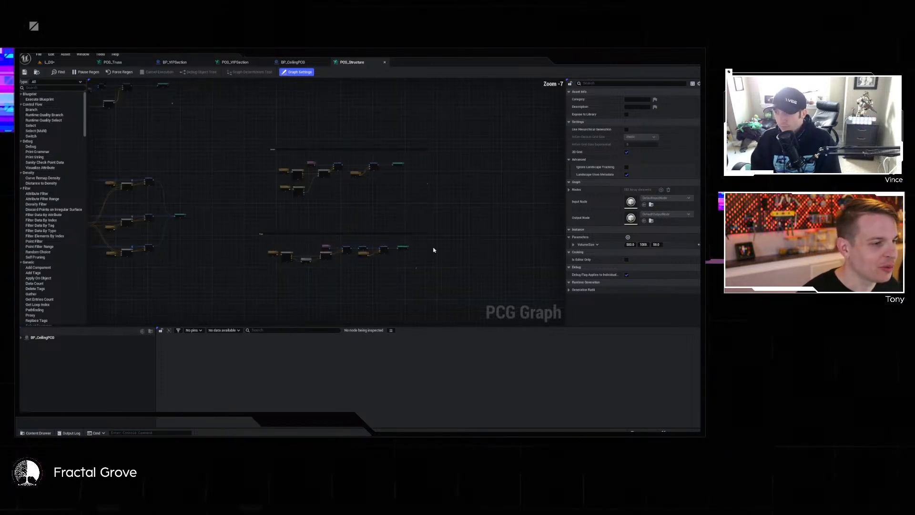
{"action": "scroll", "coordinate": [382, 199], "scroll_direction": "up", "scroll_amount": 3}
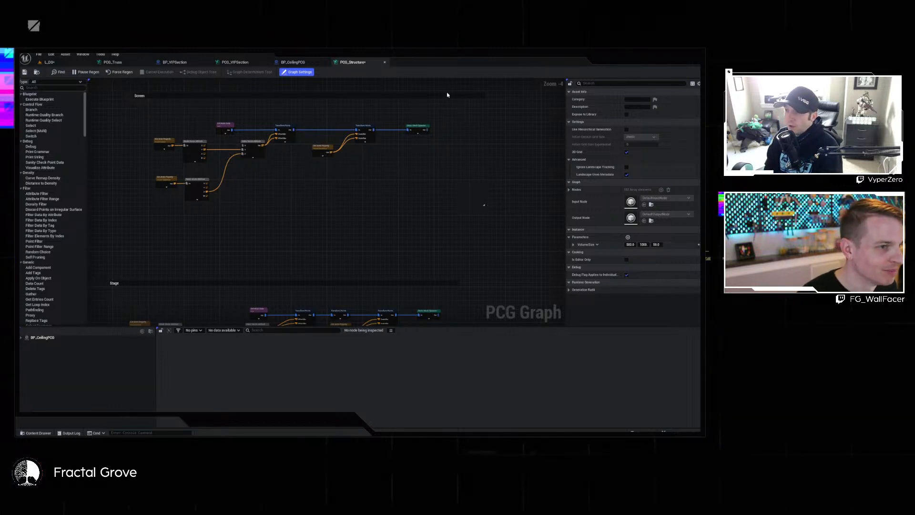
{"action": "left_click_drag", "start_coordinate": [446, 96], "coordinate": [446, 113]}
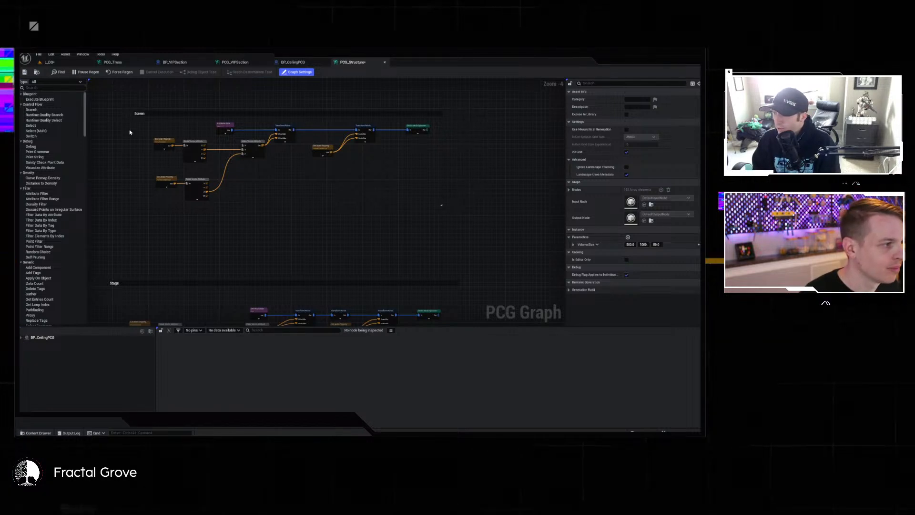
Narrow the Screen comment box in the PCG_Structure graph by moving its left edge closer to its nodes.
{"action": "left_click_drag", "start_coordinate": [145, 125], "coordinate": [150, 124]}
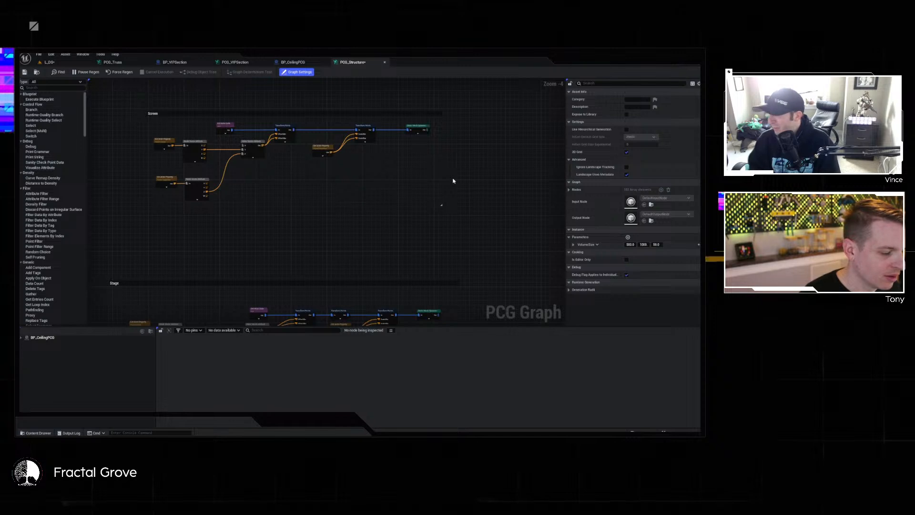
{"action": "scroll", "coordinate": [453, 181], "scroll_direction": "down", "scroll_amount": 3}
{"action": "scroll", "coordinate": [454, 195], "scroll_direction": "up", "scroll_amount": 2}
{"action": "right_click_drag", "start_coordinate": [454, 194], "coordinate": [458, 154]}
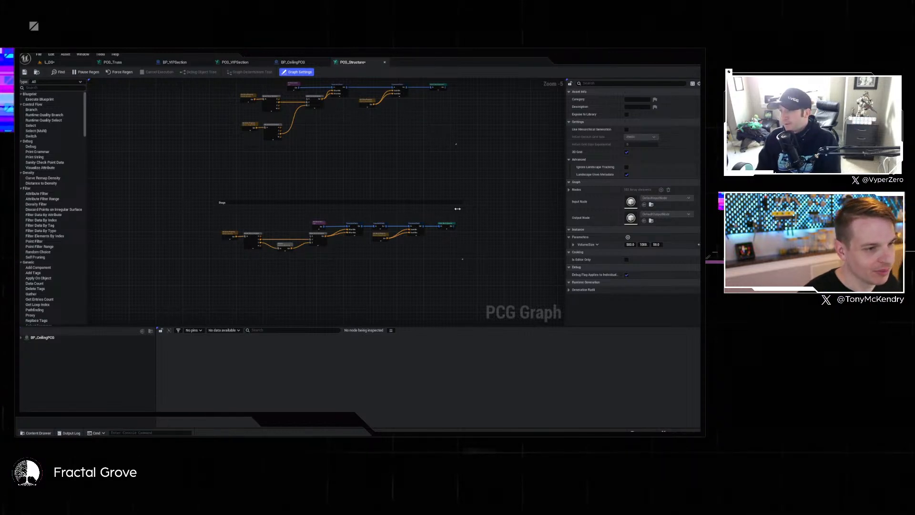
Examine the node groups across the PCG_Structure graph, tracing back to the Get Actor Property node that feeds the Walls group.
{"action": "scroll", "coordinate": [247, 189], "scroll_direction": "down", "scroll_amount": 3}
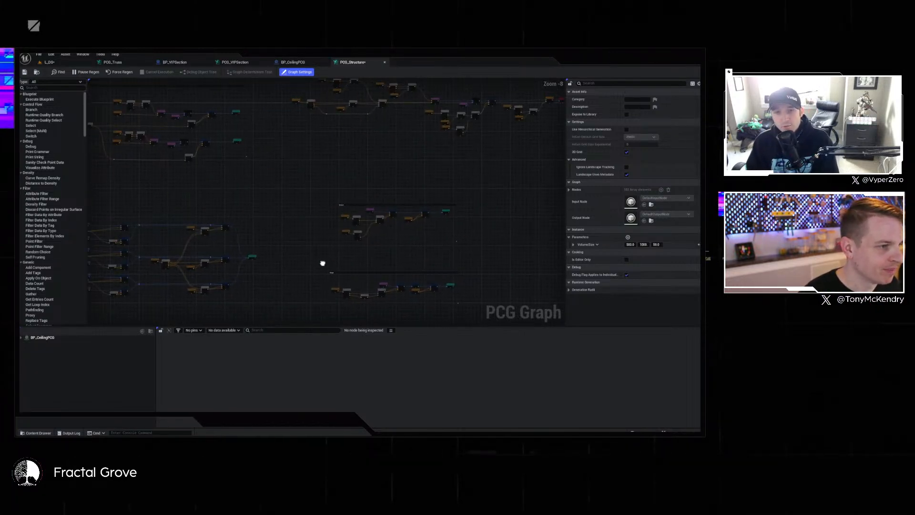
{"action": "scroll", "coordinate": [437, 210], "scroll_direction": "up", "scroll_amount": 3}
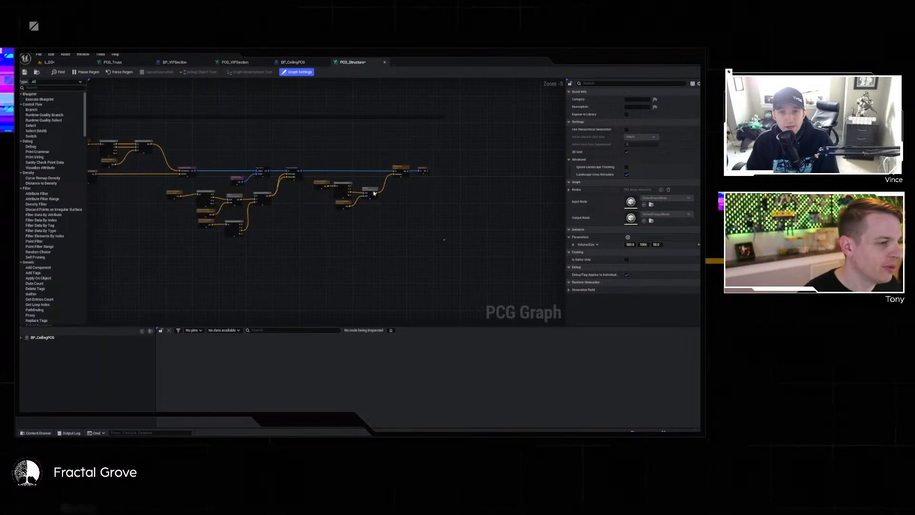
{"action": "right_click_drag", "start_coordinate": [370, 192], "coordinate": [530, 210]}
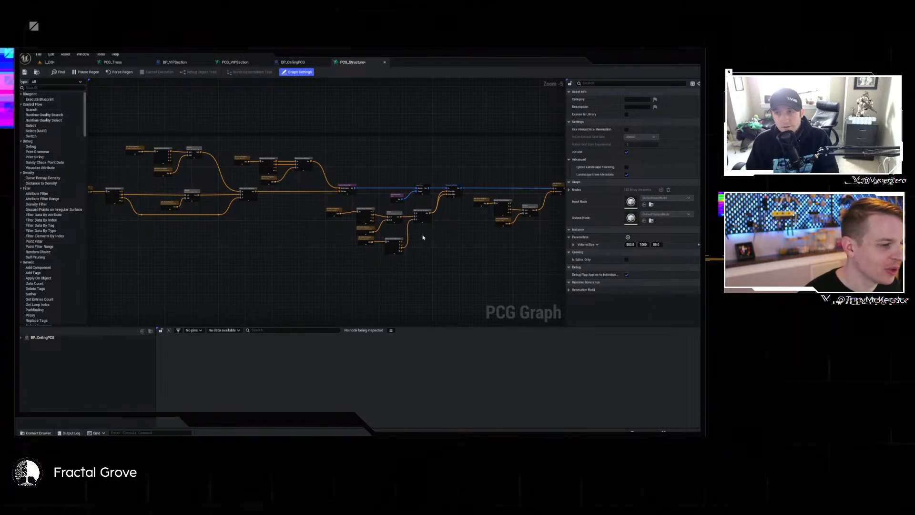
{"action": "scroll", "coordinate": [423, 233], "scroll_direction": "up", "scroll_amount": 3}
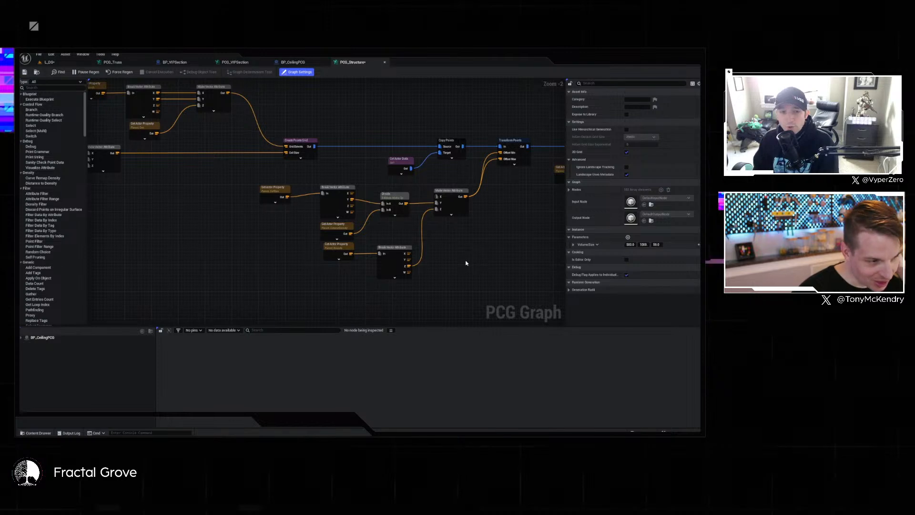
{"action": "scroll", "coordinate": [465, 261], "scroll_direction": "down", "scroll_amount": 3}
{"action": "right_click_drag", "start_coordinate": [462, 256], "coordinate": [555, 218]}
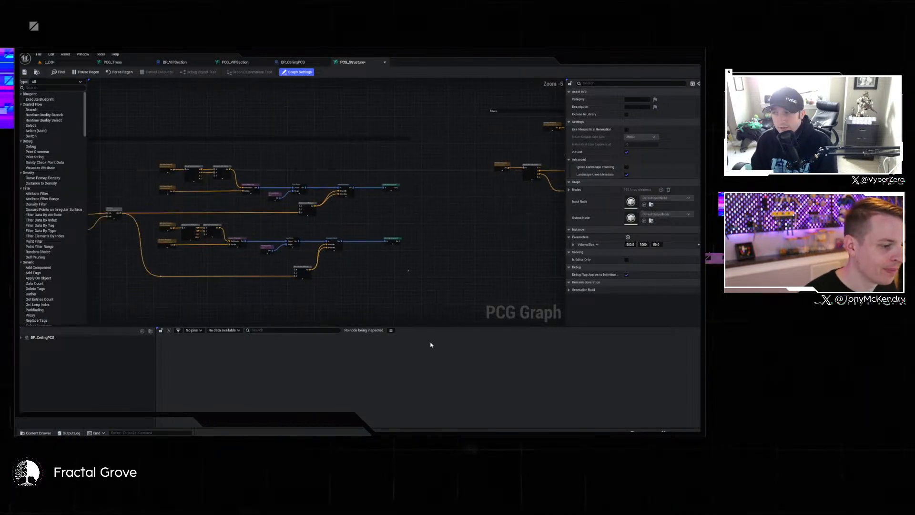
{"action": "left_click_drag", "start_coordinate": [418, 327], "coordinate": [418, 365]}
{"action": "right_click_drag", "start_coordinate": [280, 311], "coordinate": [307, 279]}
{"action": "scroll", "coordinate": [307, 279], "scroll_direction": "up", "scroll_amount": 1}
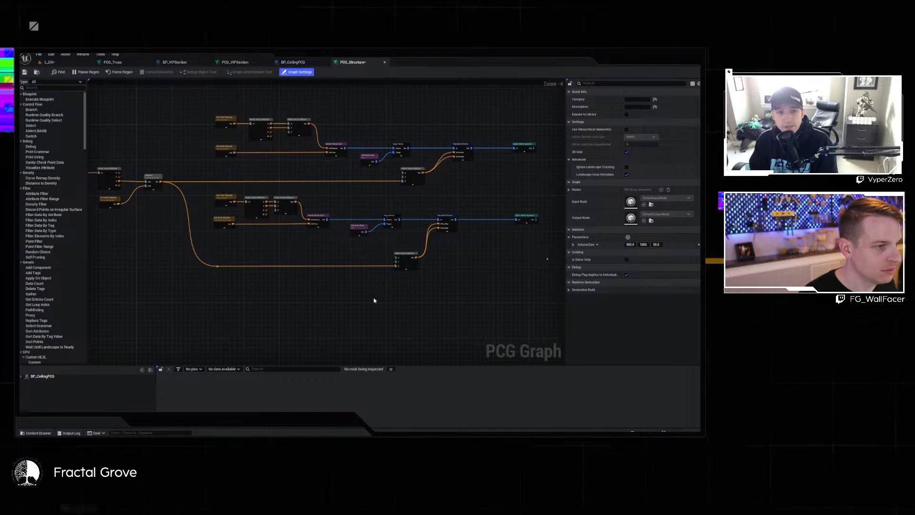
{"action": "right_click_drag", "start_coordinate": [375, 301], "coordinate": [347, 157]}
{"action": "right_click_drag", "start_coordinate": [251, 225], "coordinate": [460, 192]}
{"action": "scroll", "coordinate": [350, 229], "scroll_direction": "up", "scroll_amount": 2}
{"action": "right_click_drag", "start_coordinate": [331, 231], "coordinate": [363, 141]}
{"action": "right_click_drag", "start_coordinate": [253, 144], "coordinate": [400, 130]}
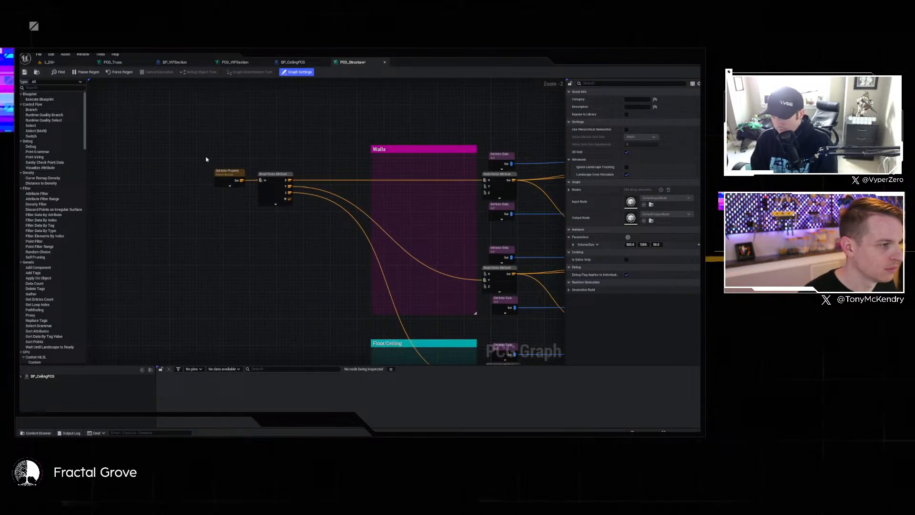
Copy the Get Actor Property node that reads Bounds from PCG_Structure into the PCG_VIPSection graph.
{"action": "left_click_drag", "start_coordinate": [206, 159], "coordinate": [246, 206]}
{"action": "left_click", "coordinate": [166, 63]}
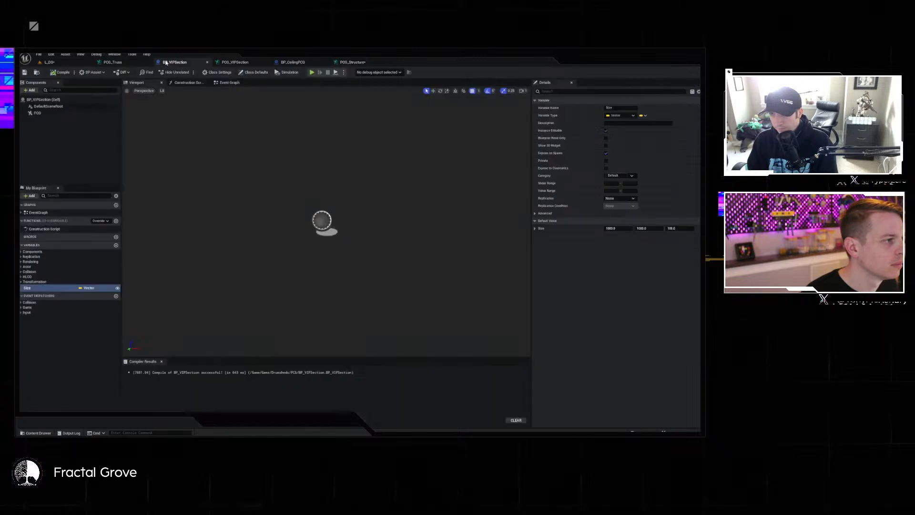
{"action": "left_click", "coordinate": [238, 63]}
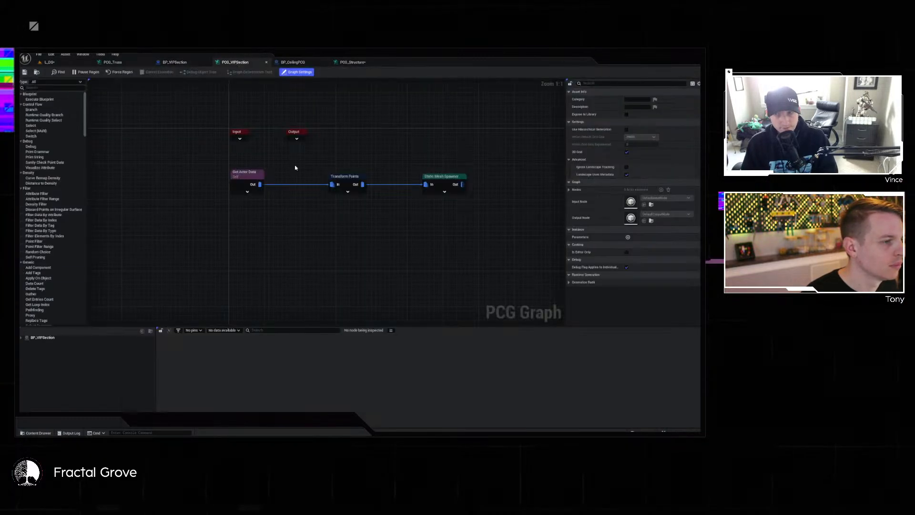
{"action": "key", "text": "ctrl+v"}
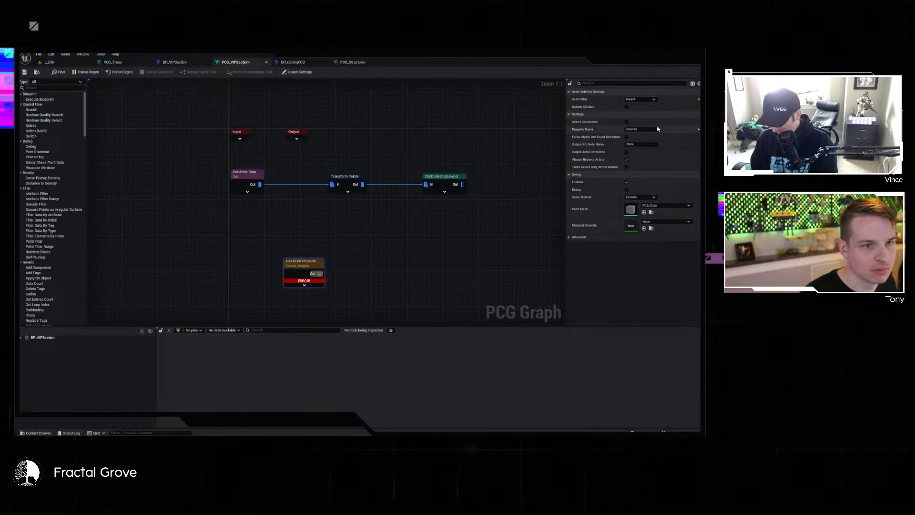
Set the property name of the pasted Get Actor Property node to Size, matching the variable in BP_VIPSection.
{"action": "left_click", "coordinate": [641, 129]}
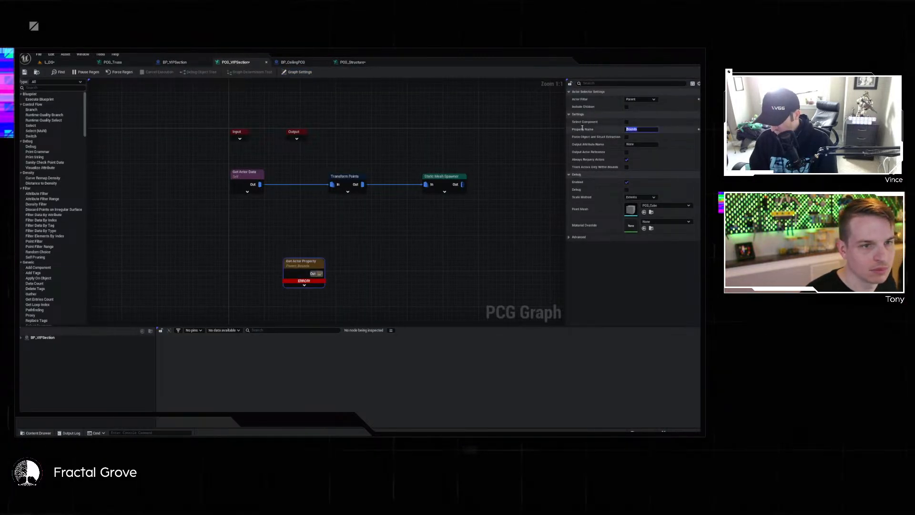
{"action": "left_click", "coordinate": [189, 63]}
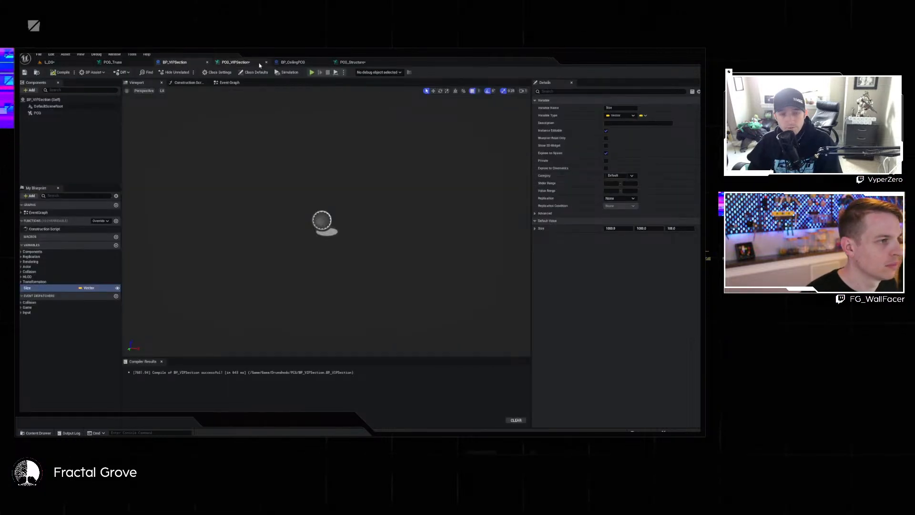
{"action": "left_click", "coordinate": [236, 62]}
{"action": "left_click", "coordinate": [641, 129]}
{"action": "type", "text": "Bize"}
{"action": "key", "text": "Return"}
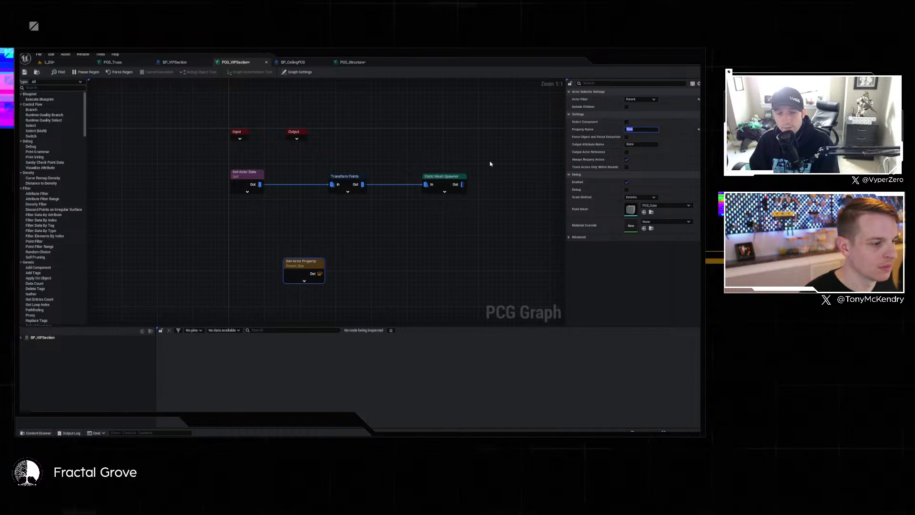
Place Get Actor Property below Get Actor Data, connect its output to Transform Points' Scale Min and Scale Max, and save the graph.
{"action": "left_click", "coordinate": [411, 273]}
{"action": "left_click_drag", "start_coordinate": [304, 268], "coordinate": [251, 251]}
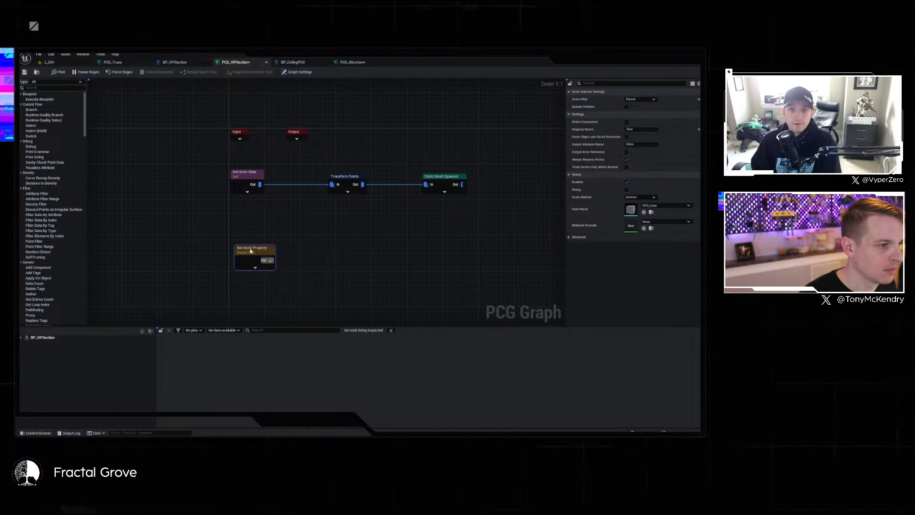
{"action": "left_click", "coordinate": [348, 191]}
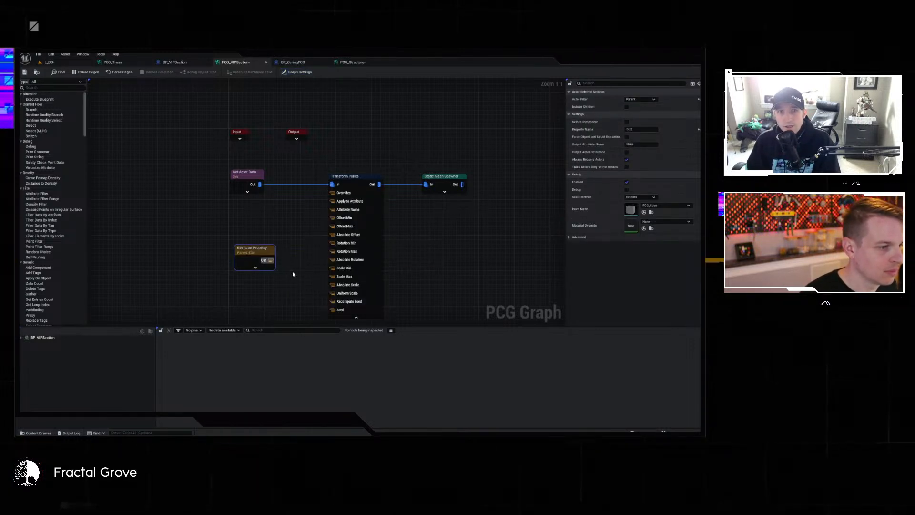
{"action": "left_click_drag", "start_coordinate": [268, 260], "coordinate": [340, 270]}
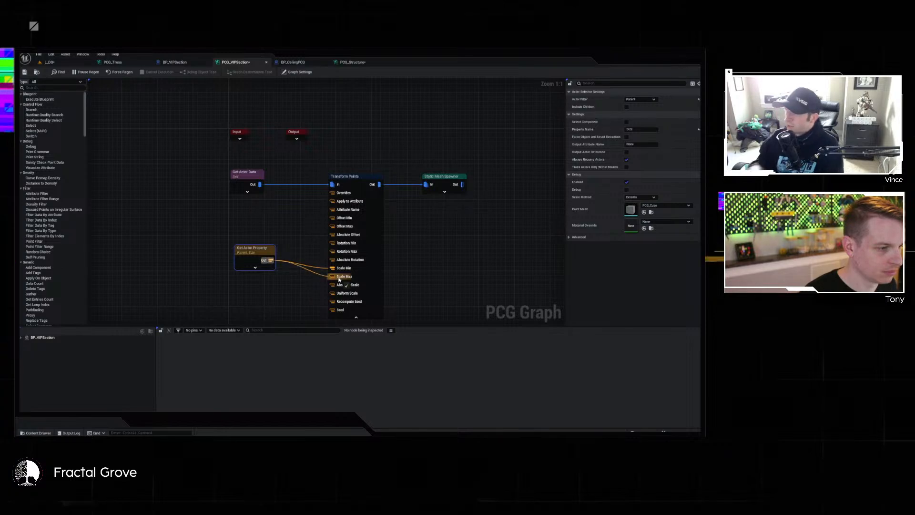
{"action": "left_click", "coordinate": [25, 72]}
Return to the level, select the BP_VIPSection actor and inspect the area around the VIP platform in the viewport.
{"action": "left_click", "coordinate": [63, 63]}
{"action": "right_click_drag", "start_coordinate": [412, 256], "coordinate": [460, 256]}
{"action": "key", "text": "s"}
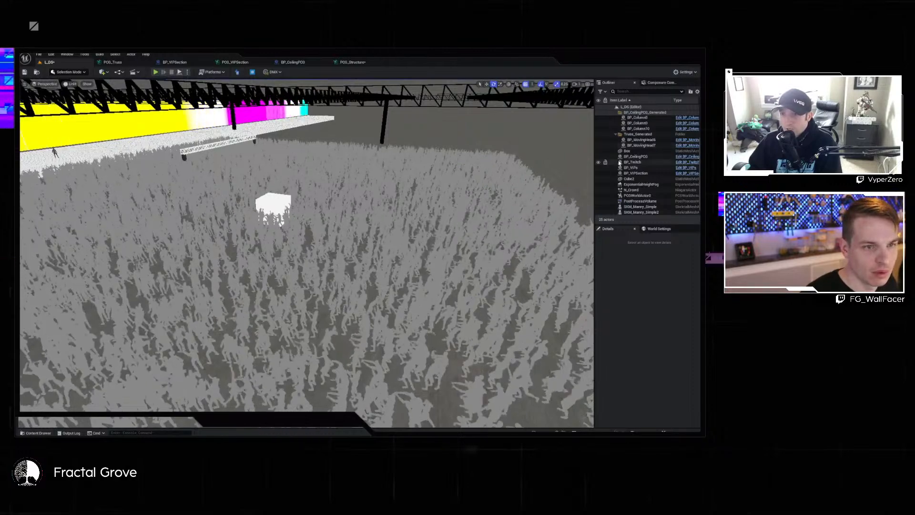
{"action": "left_click", "coordinate": [643, 168]}
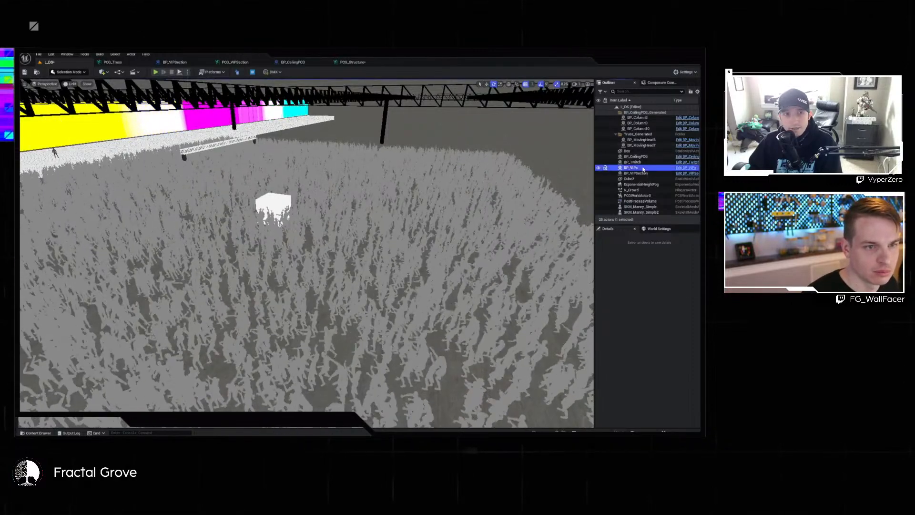
{"action": "left_click", "coordinate": [636, 173]}
{"action": "key", "text": "w"}
{"action": "left_click_drag", "start_coordinate": [334, 234], "coordinate": [282, 272]}
{"action": "key", "text": "a"}
{"action": "right_click_drag", "start_coordinate": [283, 272], "coordinate": [372, 224]}
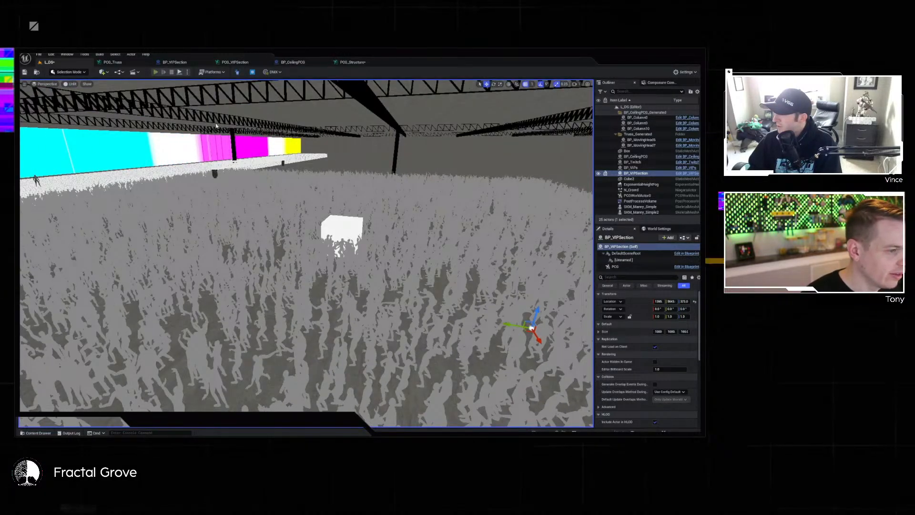
Play the level, fly around the VIP platform and the glowing dancers to judge the section, and stop the session.
{"action": "left_click", "coordinate": [156, 72]}
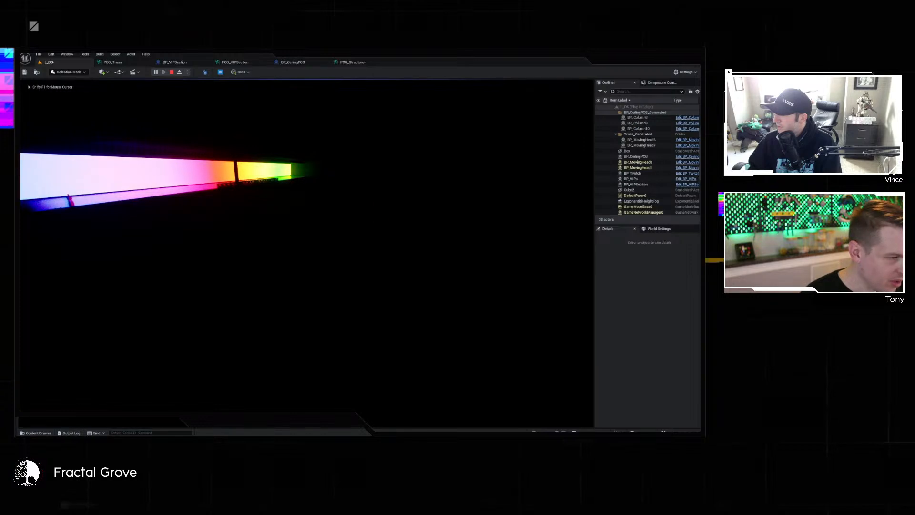
{"action": "key", "text": "d"}
{"action": "key", "text": "w"}
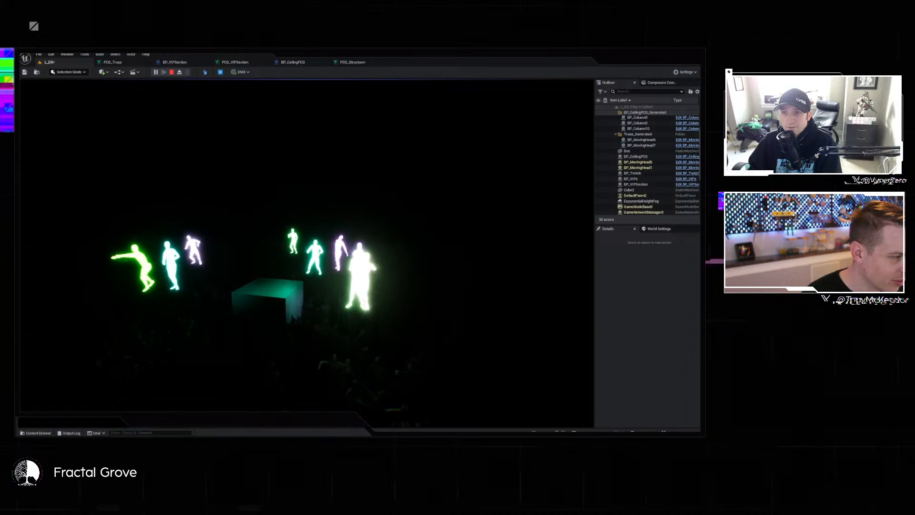
{"action": "key", "text": "d"}
{"action": "key", "text": "a"}
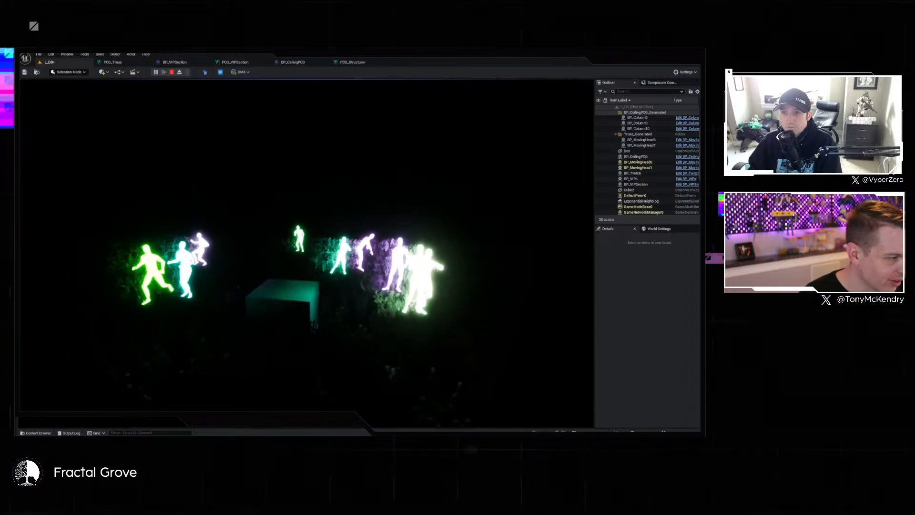
{"action": "key", "text": "w"}
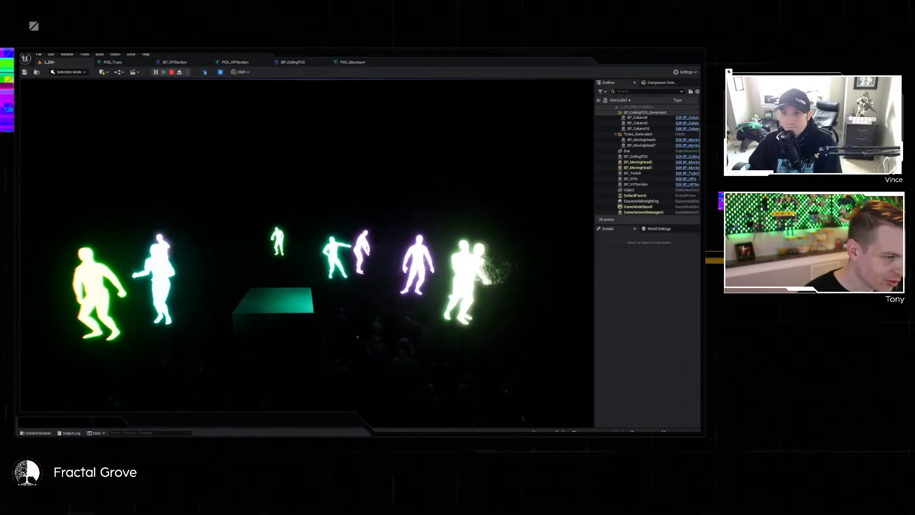
{"action": "key", "text": "d"}
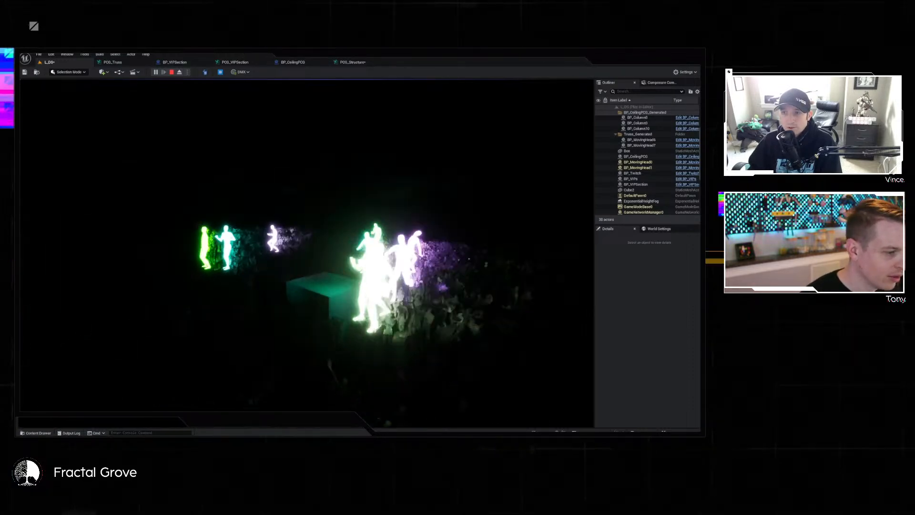
{"action": "key", "text": "d"}
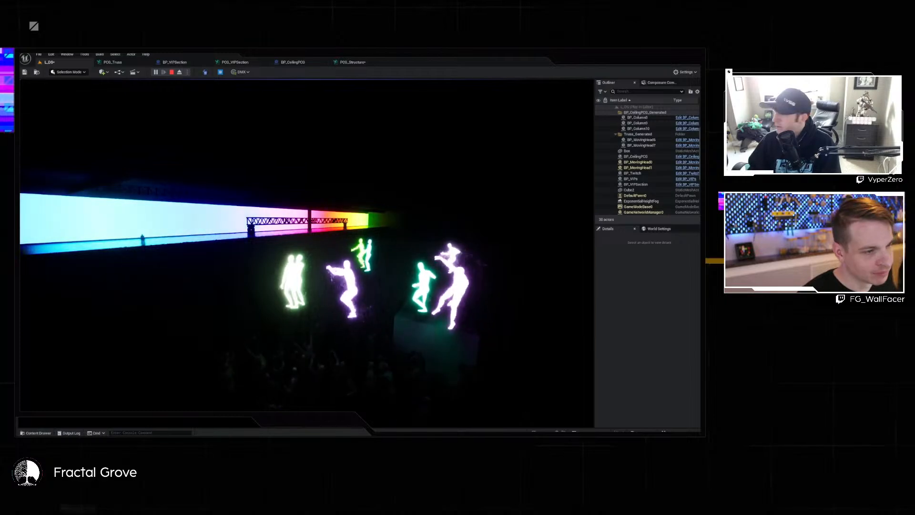
{"action": "key", "text": "Escape"}
Select the instanced VIPFloor mesh component of BP_VIPSection and inspect the extent of the scaled floor in the viewport.
{"action": "key", "text": "s"}
{"action": "right_click_drag", "start_coordinate": [307, 253], "coordinate": [415, 274]}
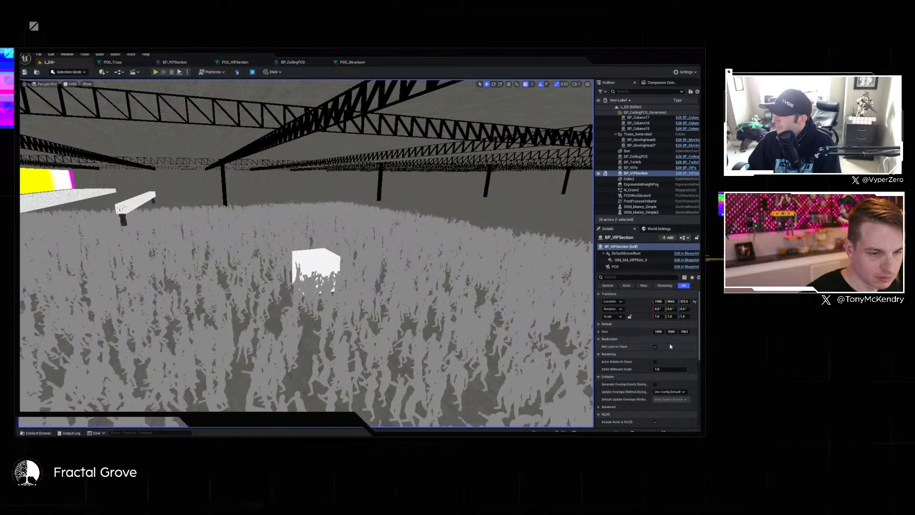
{"action": "double_click", "coordinate": [629, 260]}
{"action": "right_click_drag", "start_coordinate": [306, 252], "coordinate": [351, 274]}
{"action": "right_click_drag", "start_coordinate": [306, 253], "coordinate": [347, 266]}
{"action": "key", "text": "w"}
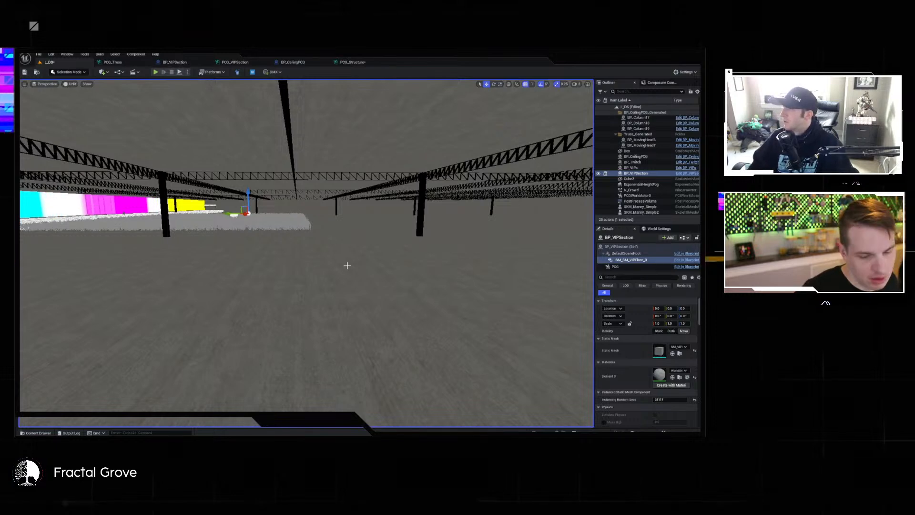
{"action": "right_click_drag", "start_coordinate": [470, 276], "coordinate": [452, 265]}
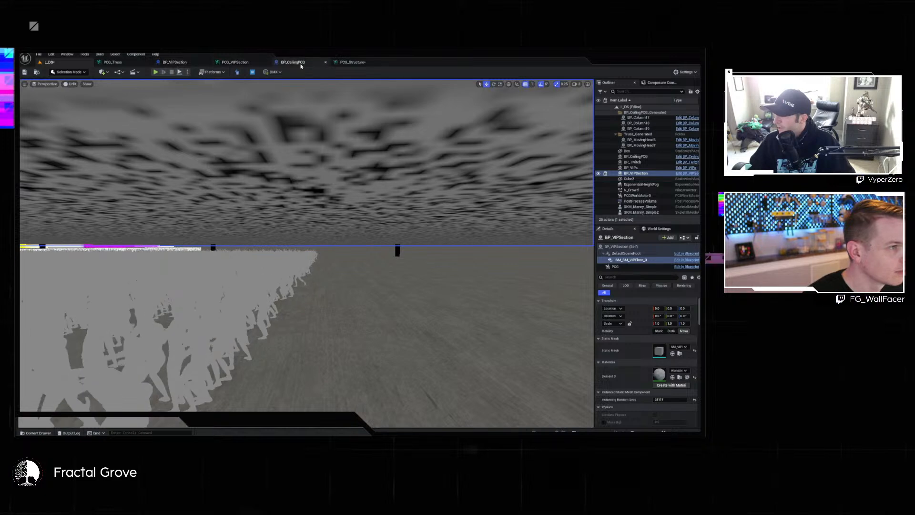
Add a Divide node in the PCG_VIPSection graph with the Size output of Get Actor Property connected to its In A.
{"action": "left_click", "coordinate": [356, 63]}
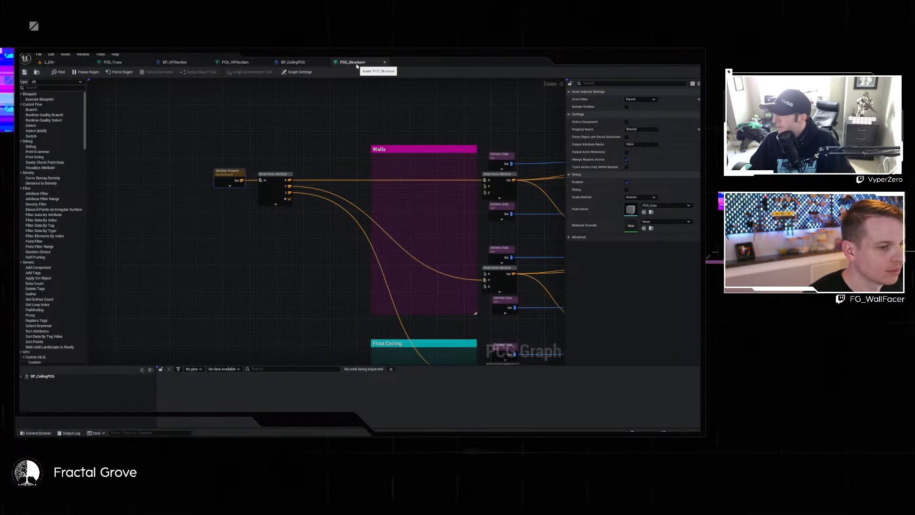
{"action": "left_click", "coordinate": [174, 62]}
{"action": "left_click", "coordinate": [113, 62]}
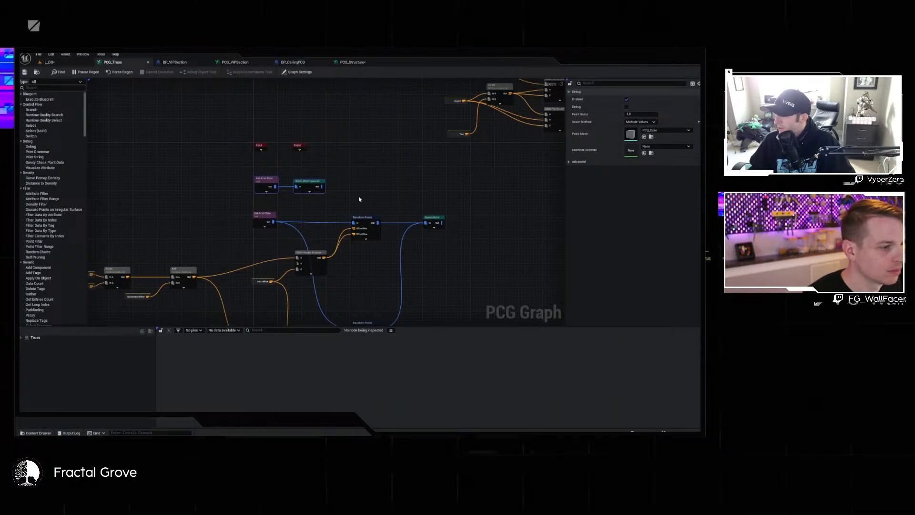
{"action": "left_click", "coordinate": [236, 62]}
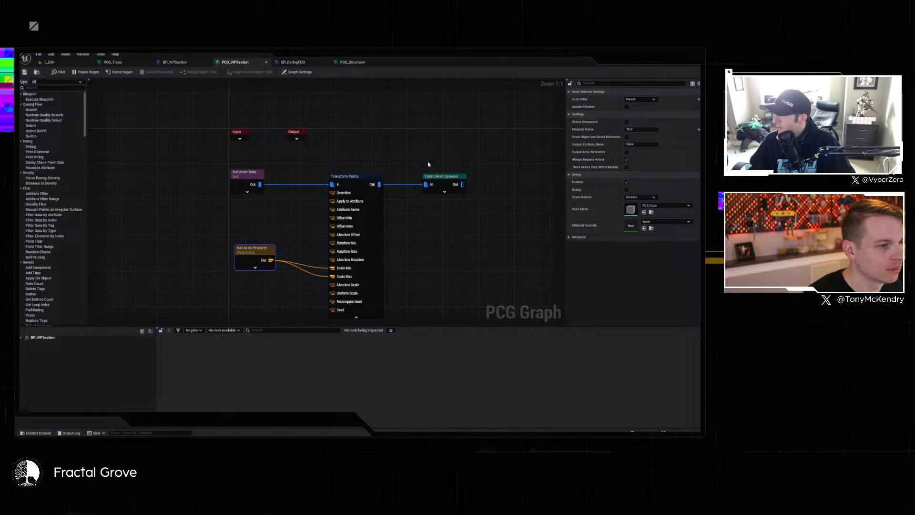
{"action": "right_click_drag", "start_coordinate": [284, 242], "coordinate": [281, 145]}
{"action": "left_click_drag", "start_coordinate": [254, 156], "coordinate": [267, 218]}
{"action": "left_click", "coordinate": [296, 225]}
{"action": "type", "text": "div"}
{"action": "left_click", "coordinate": [307, 199]}
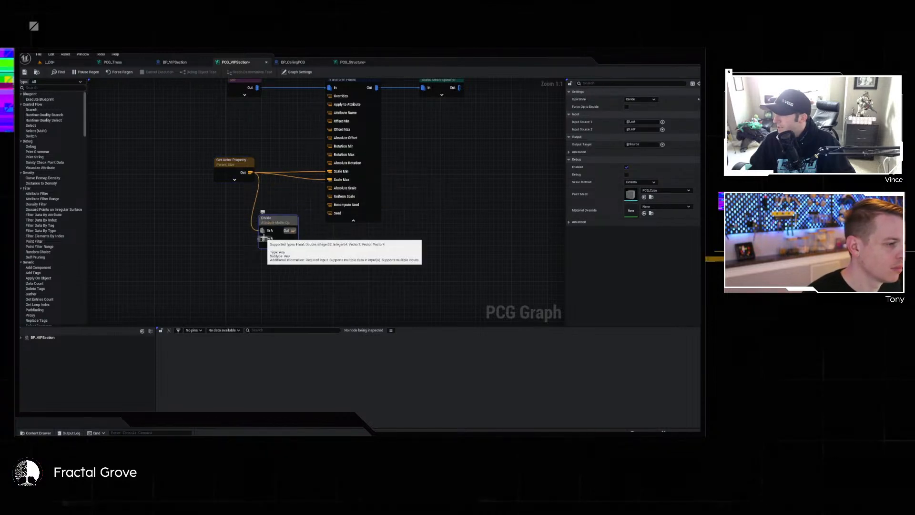
{"action": "left_click", "coordinate": [496, 233]}
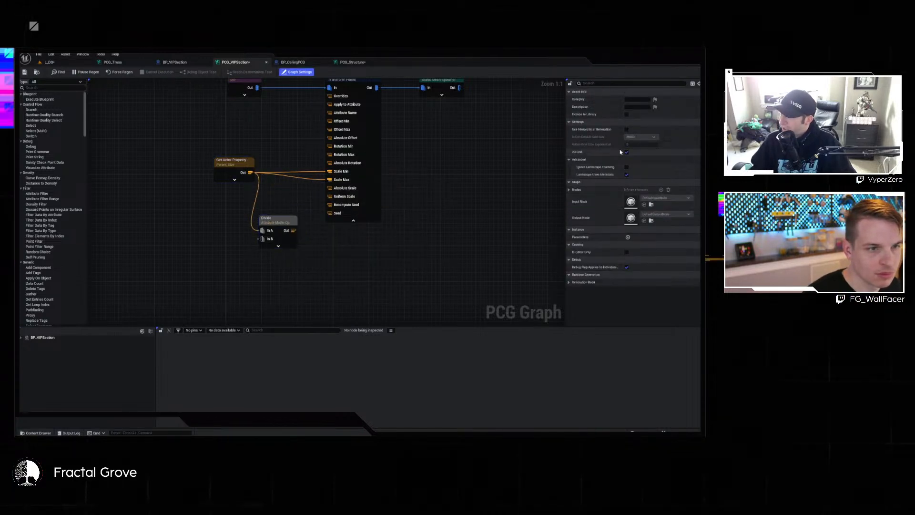
Add a graph parameter named Divisor with the value 100 to the PCG_VIPSection graph.
{"action": "left_click", "coordinate": [628, 237]}
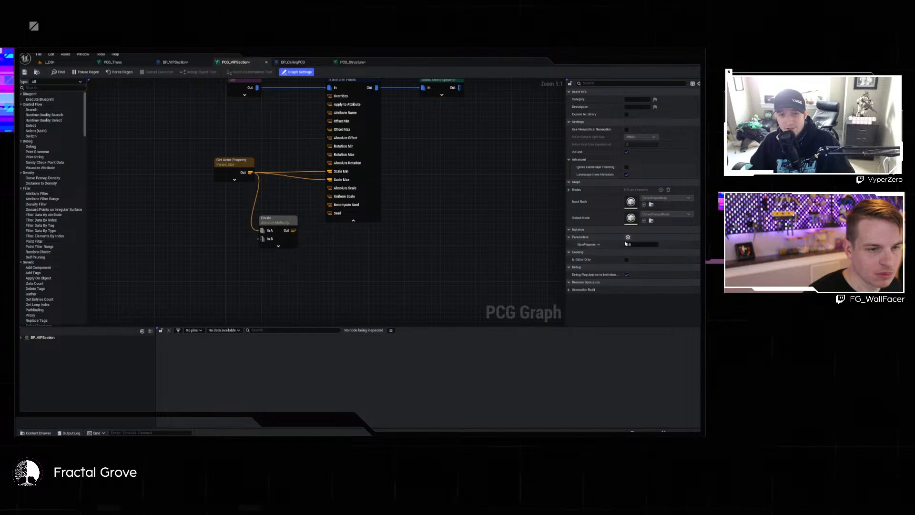
{"action": "left_click", "coordinate": [631, 244]}
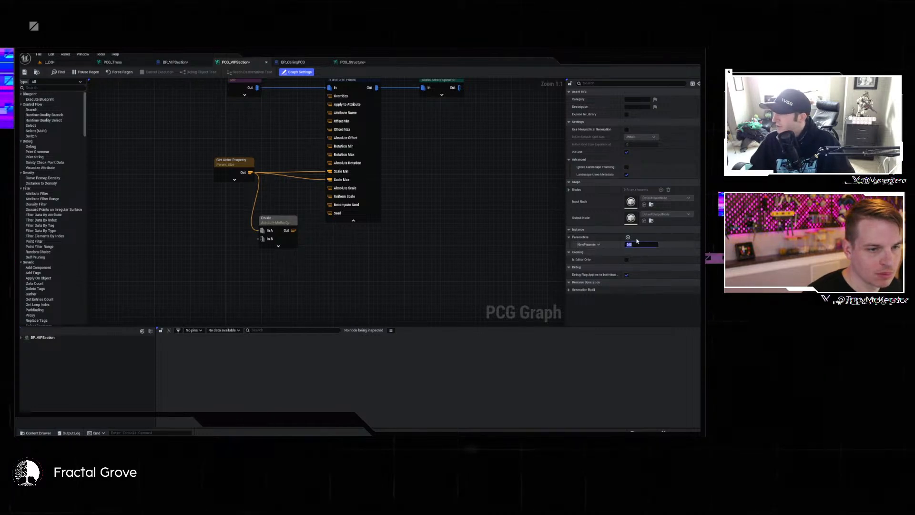
{"action": "type", "text": "10"}
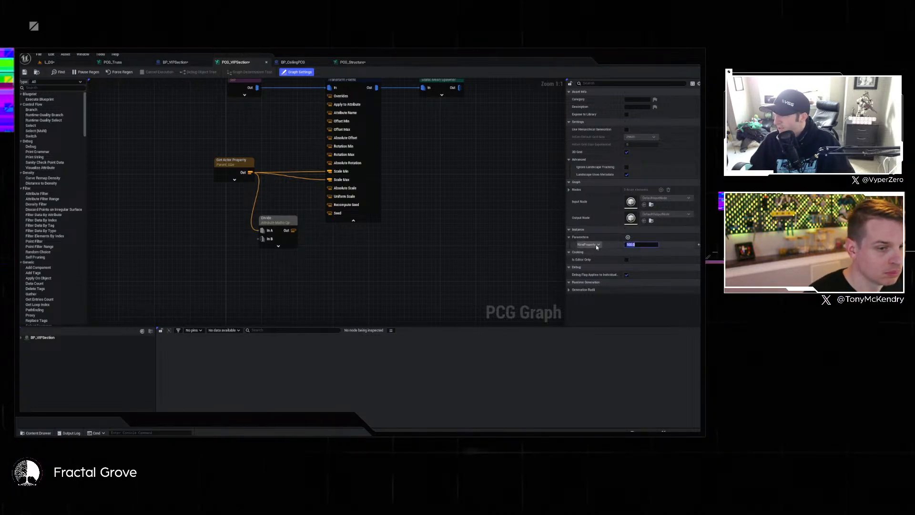
{"action": "left_click", "coordinate": [597, 245]}
{"action": "left_click", "coordinate": [600, 266]}
{"action": "type", "text": "Div"}
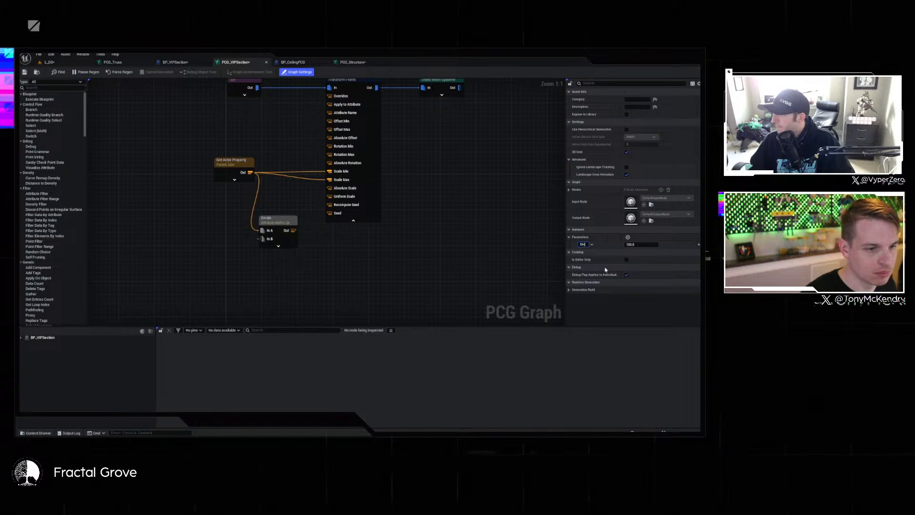
{"action": "type", "text": "isor"}
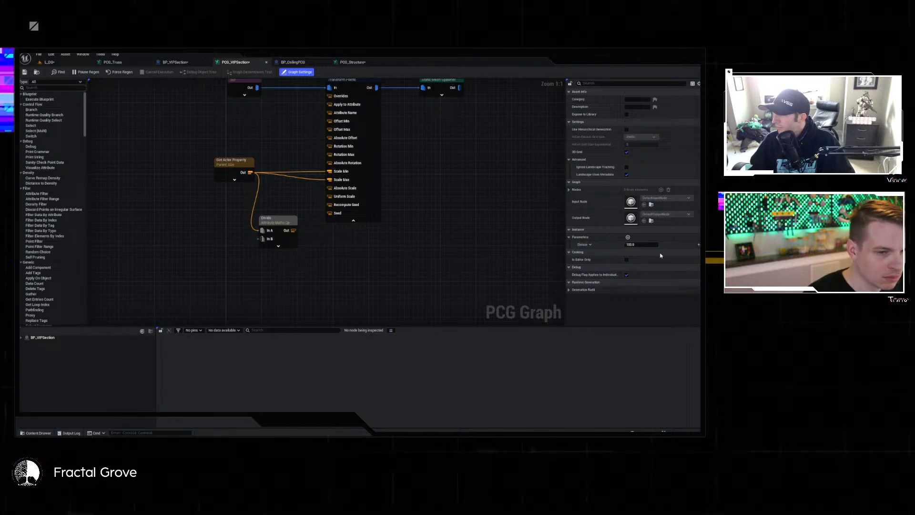
Place a Divisor parameter node in the graph and connect it to In B of the Divide node.
{"action": "right_click", "coordinate": [212, 267]}
{"action": "type", "text": "divi"}
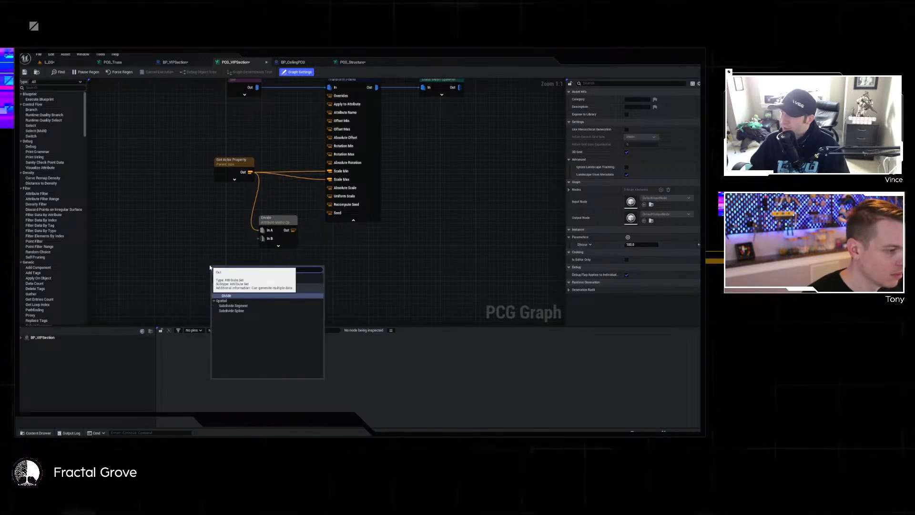
{"action": "left_click", "coordinate": [246, 281]}
{"action": "left_click_drag", "start_coordinate": [242, 270], "coordinate": [270, 237]}
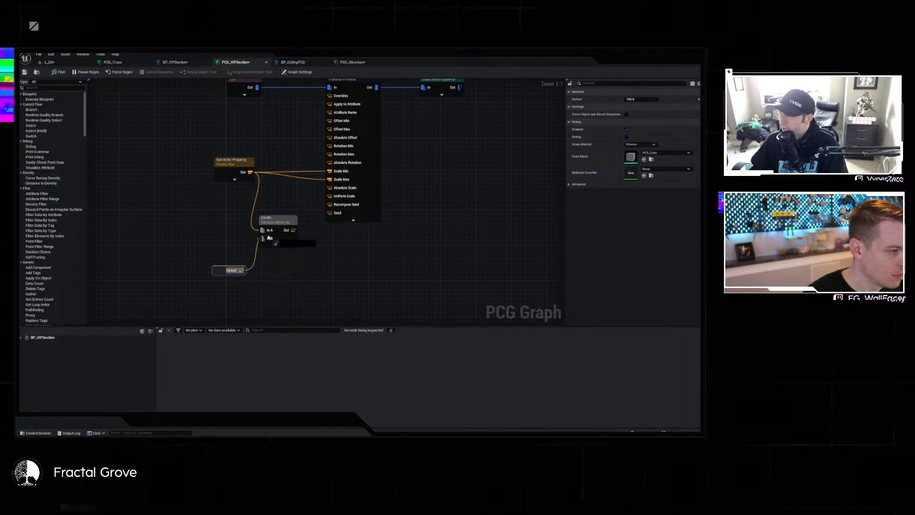
Replace the direct Size links to Scale Min and Scale Max of Transform Points with the Divide output.
{"action": "left_click", "coordinate": [330, 179], "text": "alt"}
{"action": "left_click", "coordinate": [297, 240]}
{"action": "left_click_drag", "start_coordinate": [293, 230], "coordinate": [329, 171]}
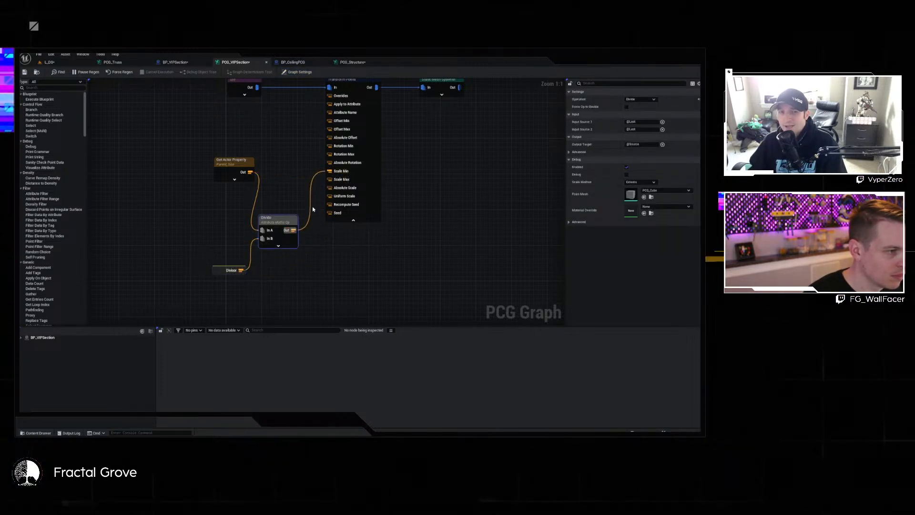
Line up the Get Actor Property, Divide and Divisor nodes in front of Transform Points and save the graph.
{"action": "left_click_drag", "start_coordinate": [232, 172], "coordinate": [184, 164]}
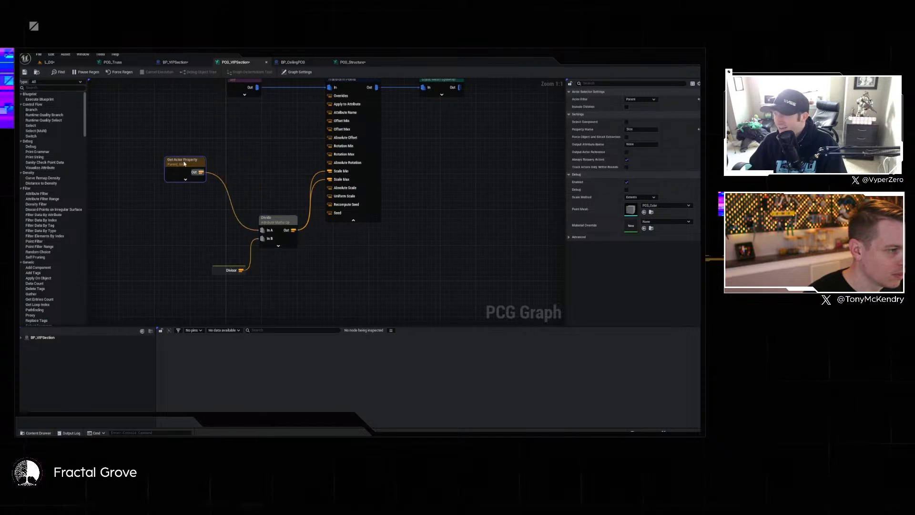
{"action": "left_click_drag", "start_coordinate": [275, 226], "coordinate": [266, 168]}
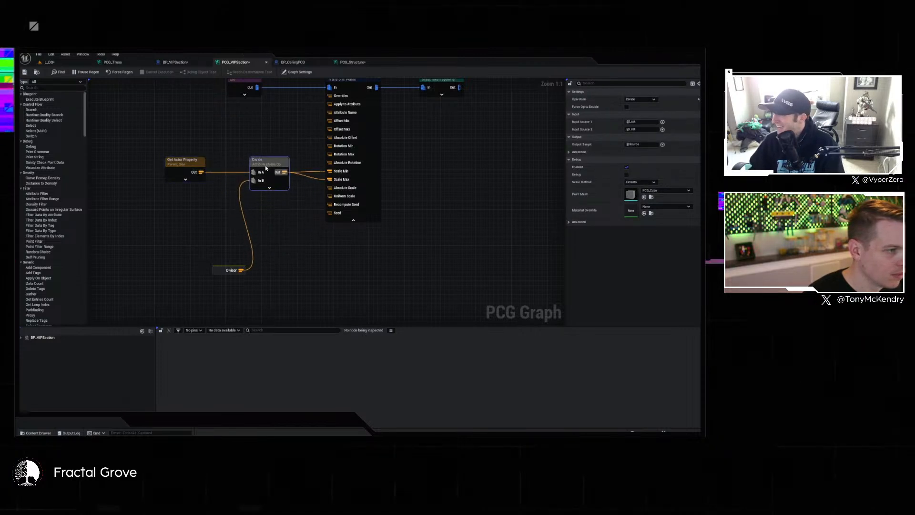
{"action": "left_click_drag", "start_coordinate": [223, 264], "coordinate": [182, 193]}
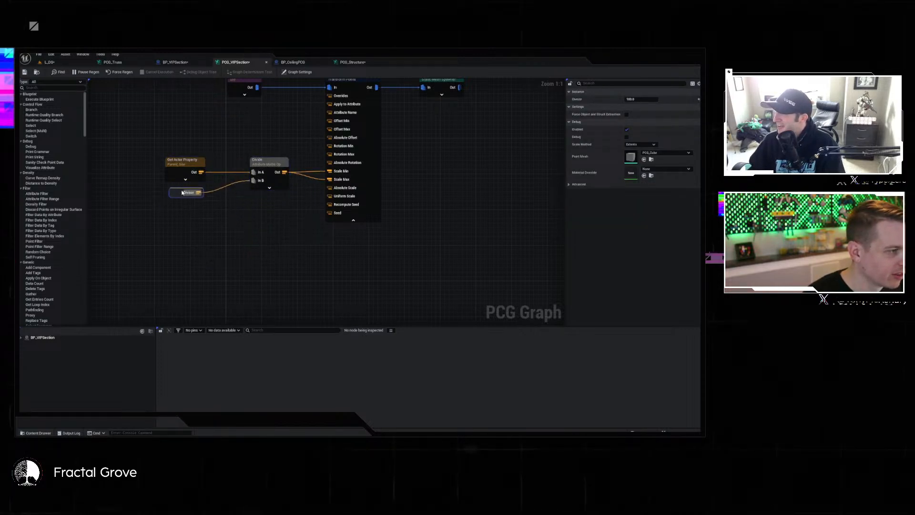
{"action": "left_click", "coordinate": [260, 240]}
{"action": "left_click", "coordinate": [25, 74]}
Return to the level and examine the VIP floor's size relative to the crowd from several viewpoints.
{"action": "left_click", "coordinate": [68, 62]}
{"action": "mouse_move", "coordinate": [415, 330]}
{"action": "right_mouse_down"}
{"action": "mouse_move", "coordinate": [415, 305]}
{"action": "mouse_move", "coordinate": [291, 305]}
{"action": "mouse_move", "coordinate": [345, 317]}
{"action": "mouse_move", "coordinate": [341, 338]}
{"action": "mouse_move", "coordinate": [202, 326]}
{"action": "mouse_move", "coordinate": [417, 331]}
{"action": "right_mouse_up"}
{"action": "key", "text": "w"}
{"action": "key", "text": "d"}
{"action": "key", "text": "w"}
{"action": "key", "text": "a"}
{"action": "key", "text": "s"}
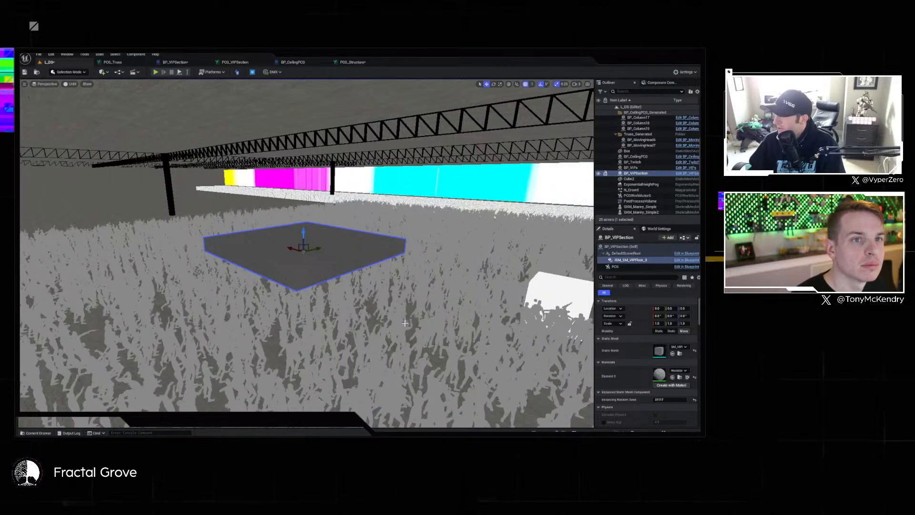
{"action": "right_click_drag", "start_coordinate": [268, 239], "coordinate": [121, 199]}
{"action": "key", "text": "a"}
{"action": "key", "text": "w"}
{"action": "key", "text": "s"}
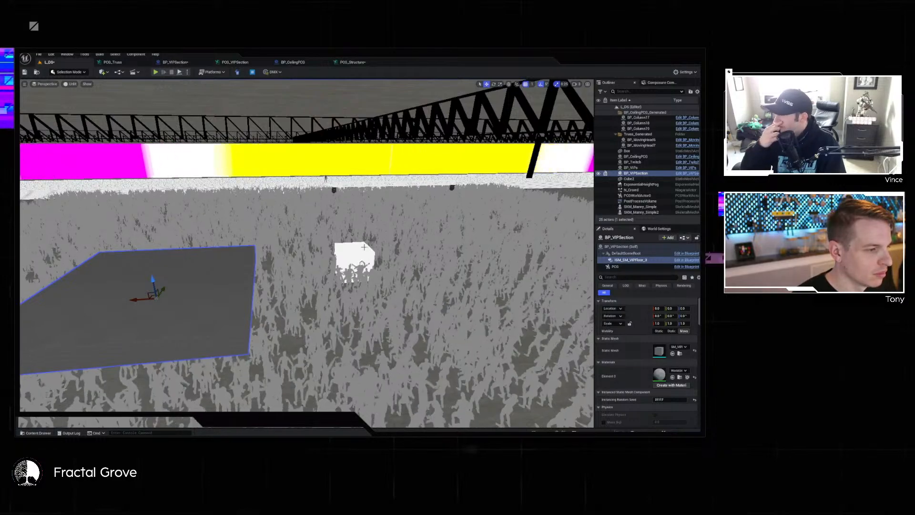
Copy the location of the white Cube2 placeholder and paste it onto the BP_VIPSection actor.
{"action": "left_click", "coordinate": [353, 263]}
{"action": "left_click", "coordinate": [144, 278]}
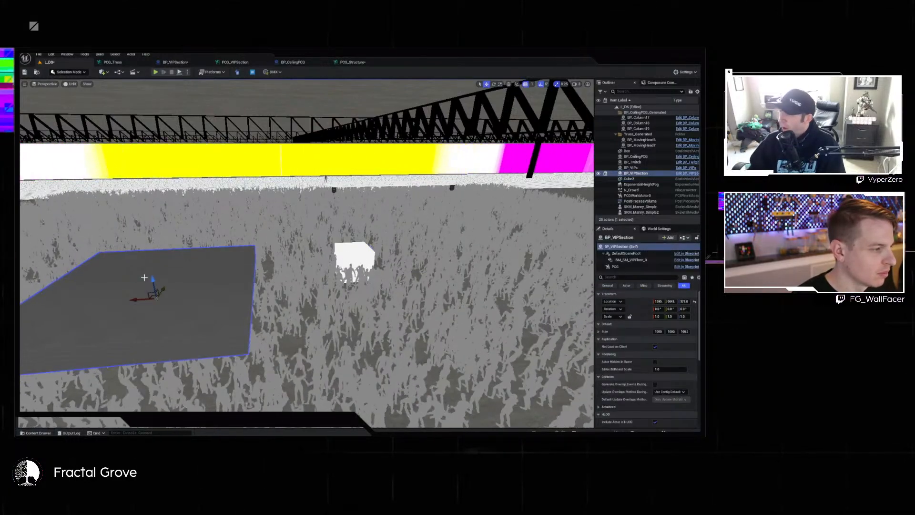
{"action": "left_click", "coordinate": [373, 254]}
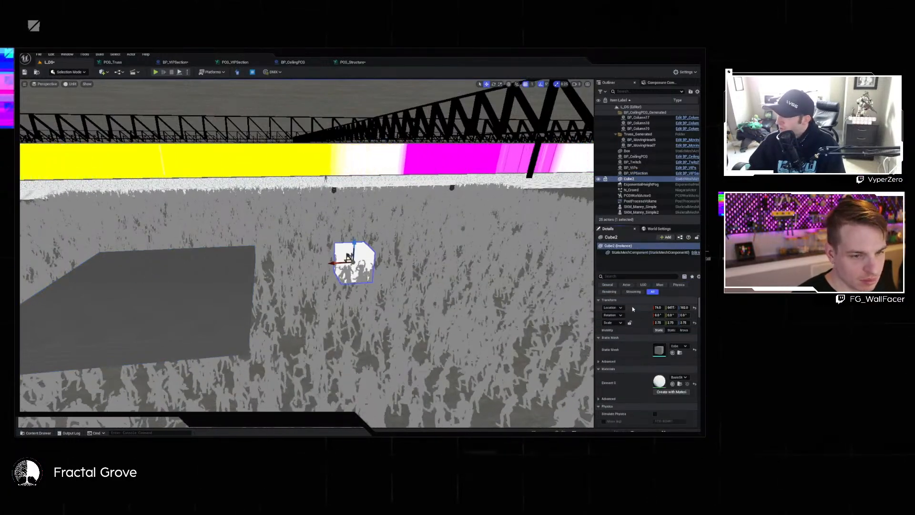
{"action": "left_click", "coordinate": [149, 280]}
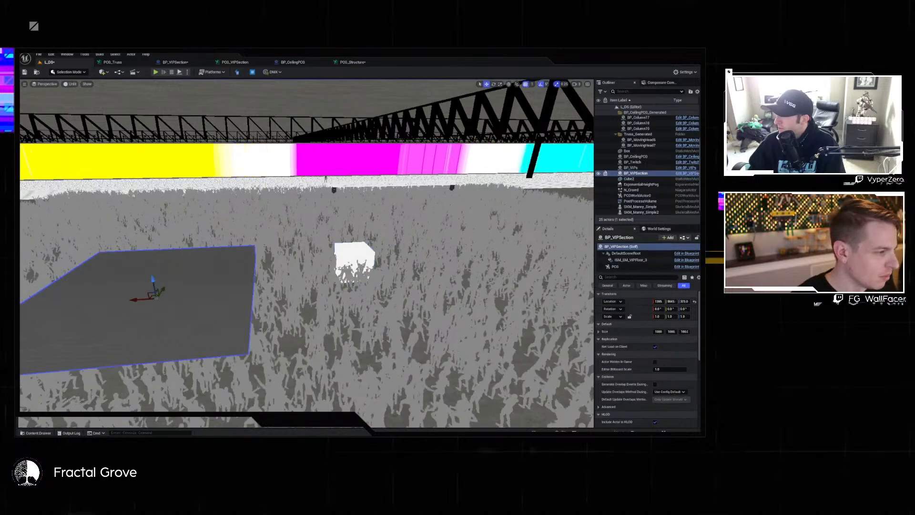
{"action": "right_click", "coordinate": [638, 304]}
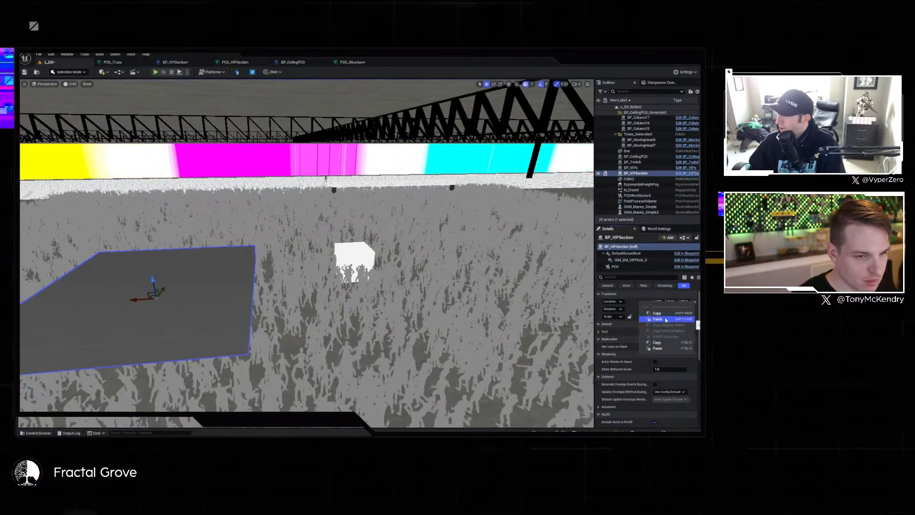
{"action": "left_click", "coordinate": [666, 320]}
Delete the white Cube2 placeholder standing inside the VIP floor.
{"action": "right_click_drag", "start_coordinate": [469, 304], "coordinate": [582, 286]}
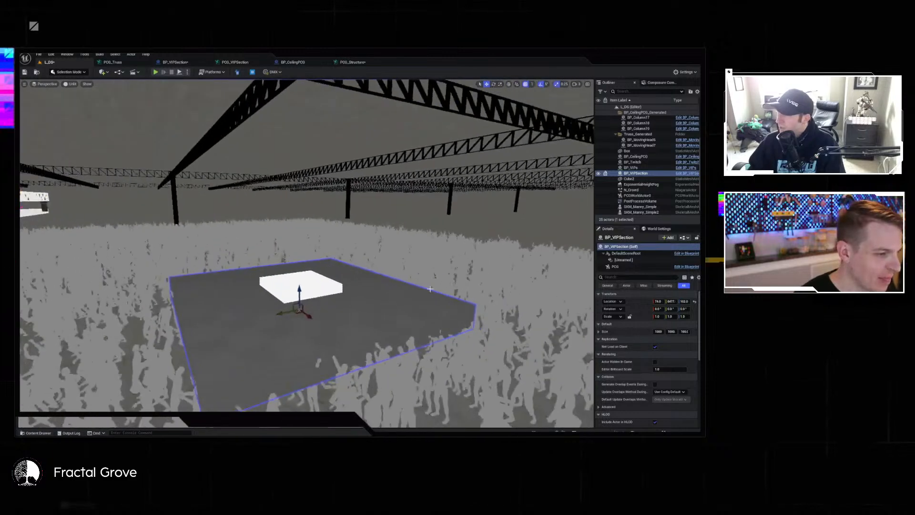
{"action": "left_click", "coordinate": [293, 275]}
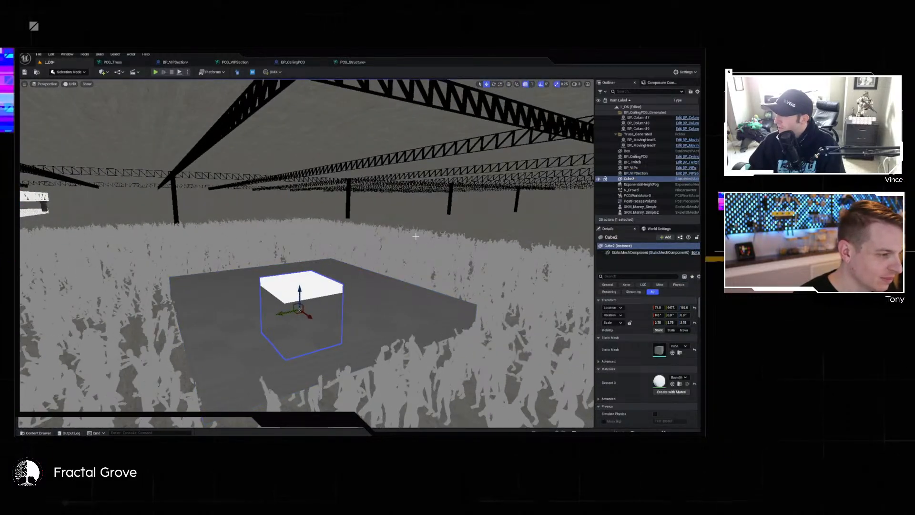
{"action": "key", "text": "Delete"}
Select BP_VIPSection and lower its floor platform along the vertical axis toward the ground beneath the crowd.
{"action": "left_click", "coordinate": [276, 322]}
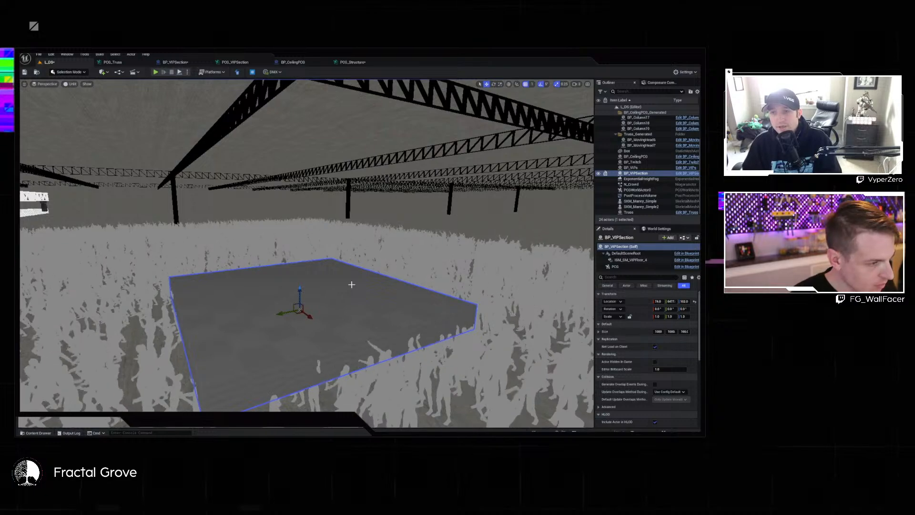
{"action": "right_click_drag", "start_coordinate": [343, 285], "coordinate": [304, 271]}
{"action": "key", "text": "q"}
{"action": "key", "text": "e"}
{"action": "scroll", "coordinate": [343, 285], "scroll_direction": "down", "scroll_amount": 2}
{"action": "key", "text": "w"}
{"action": "key", "text": "d"}
{"action": "key", "text": "s"}
{"action": "right_click_drag", "start_coordinate": [350, 221], "coordinate": [363, 224]}
{"action": "key", "text": "w"}
{"action": "key", "text": "s"}
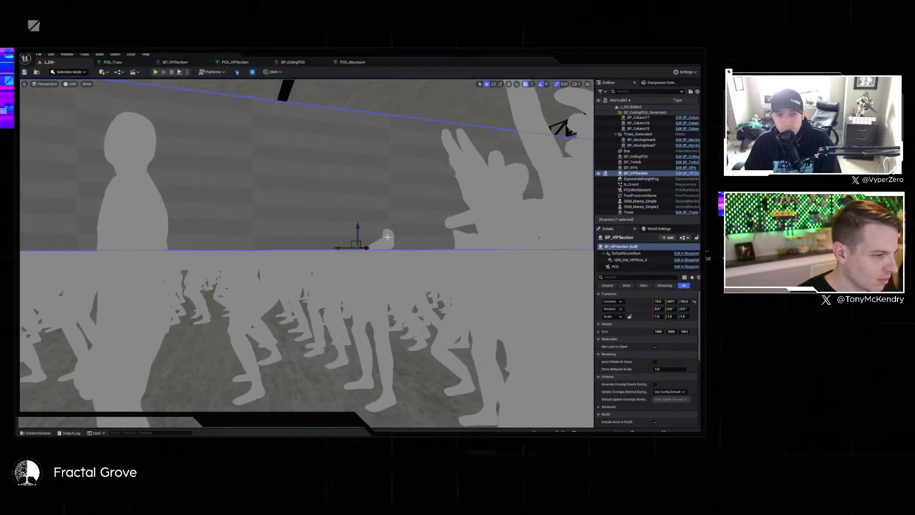
{"action": "left_click_drag", "start_coordinate": [357, 227], "coordinate": [353, 276]}
{"action": "right_click_drag", "start_coordinate": [353, 276], "coordinate": [355, 274]}
{"action": "key", "text": "s"}
{"action": "key", "text": "s"}
Fine-tune the height of BP_VIPSection at ground level and set its X location to 0.
{"action": "left_click_drag", "start_coordinate": [335, 254], "coordinate": [336, 255]}
{"action": "right_click_drag", "start_coordinate": [335, 254], "coordinate": [309, 251]}
{"action": "key", "text": "w"}
{"action": "key", "text": "w"}
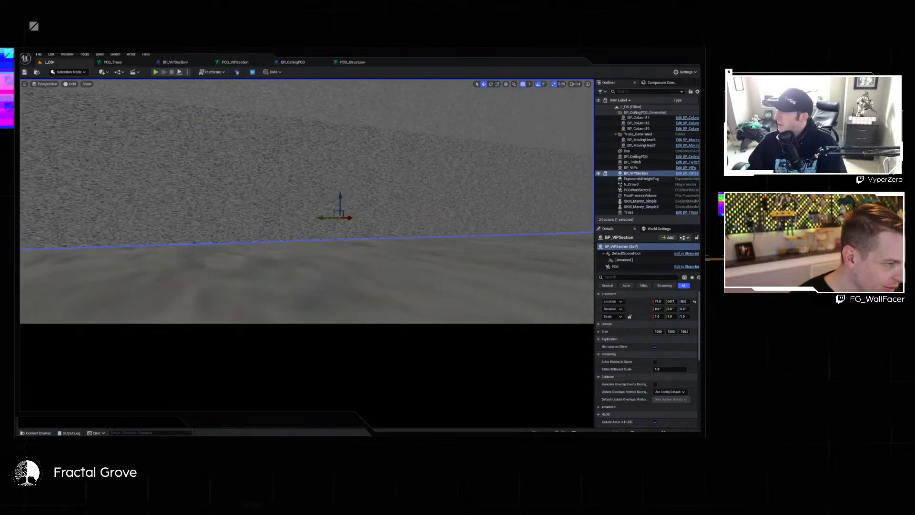
{"action": "left_click_drag", "start_coordinate": [343, 194], "coordinate": [344, 195]}
{"action": "right_click_drag", "start_coordinate": [380, 205], "coordinate": [355, 208]}
{"action": "key", "text": "s"}
{"action": "scroll", "coordinate": [380, 206], "scroll_direction": "up", "scroll_amount": 1}
{"action": "key", "text": "e"}
{"action": "scroll", "coordinate": [381, 210], "scroll_direction": "up", "scroll_amount": 1}
{"action": "key", "text": "w"}
{"action": "key", "text": "s"}
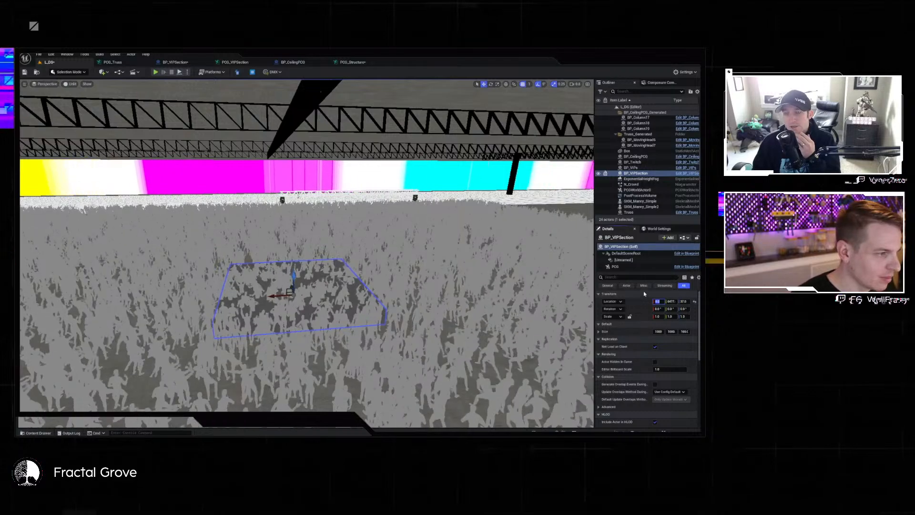
Select the Truss actor above the stage and set its X location to 0.
{"action": "left_click", "coordinate": [313, 191]}
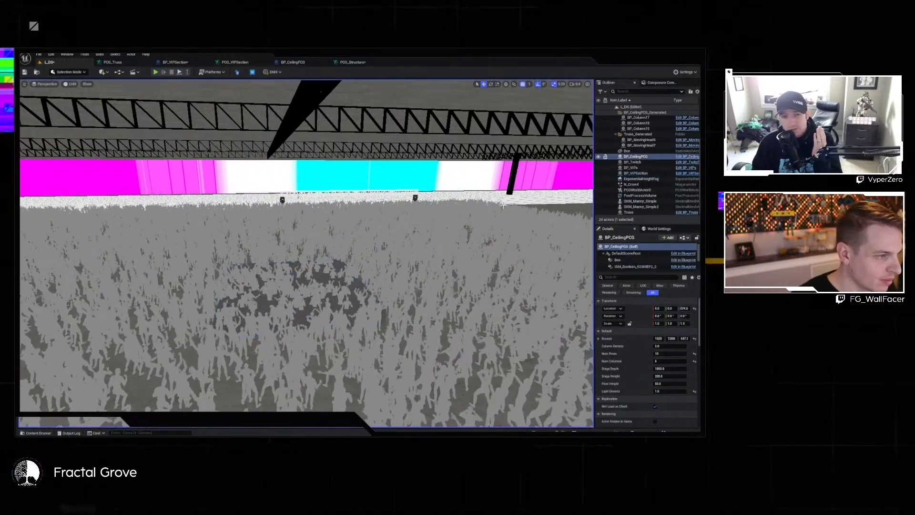
{"action": "left_click", "coordinate": [411, 193]}
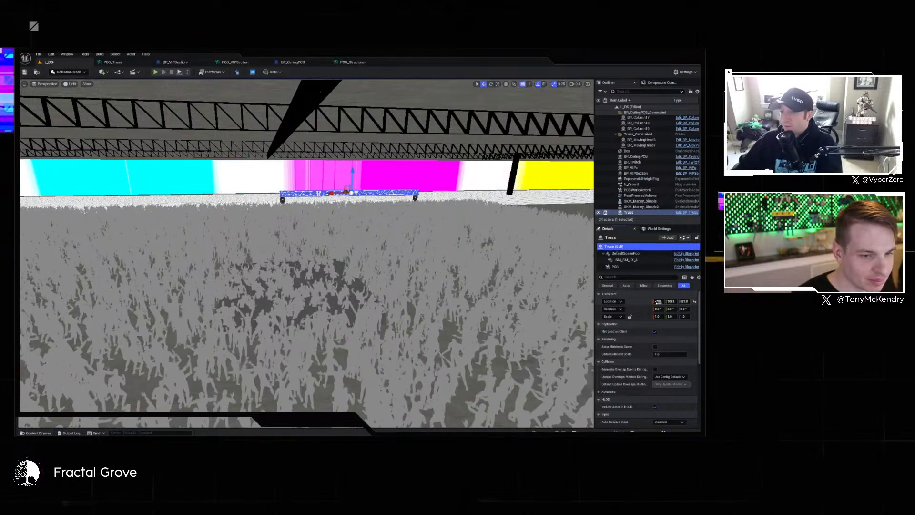
{"action": "left_click", "coordinate": [658, 302]}
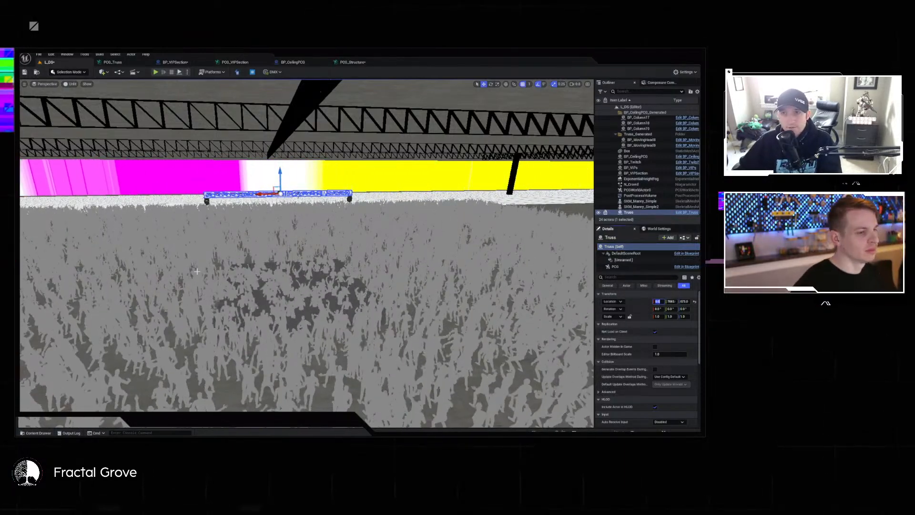
Select the N_Crowd actor, open its Niagara system and examine the Collision module settings.
{"action": "right_click_drag", "start_coordinate": [280, 304], "coordinate": [224, 310]}
{"action": "left_click", "coordinate": [378, 297]}
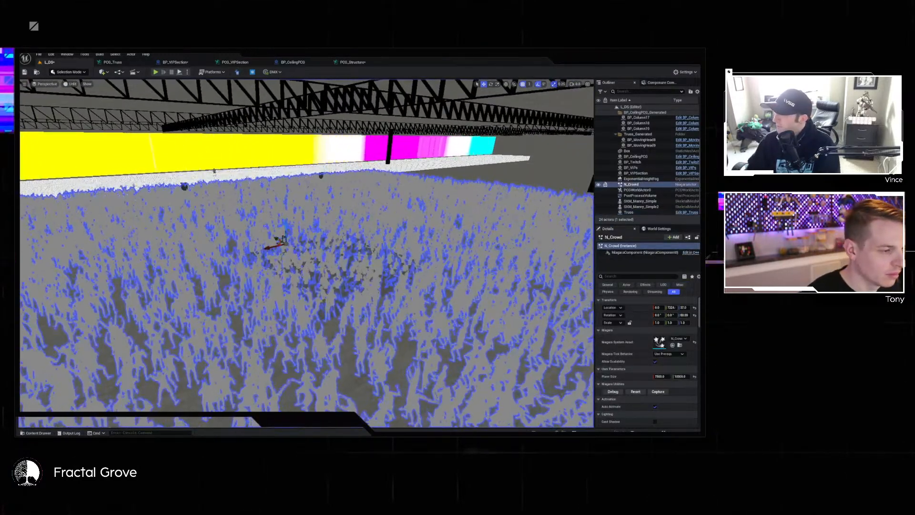
{"action": "left_click", "coordinate": [680, 346]}
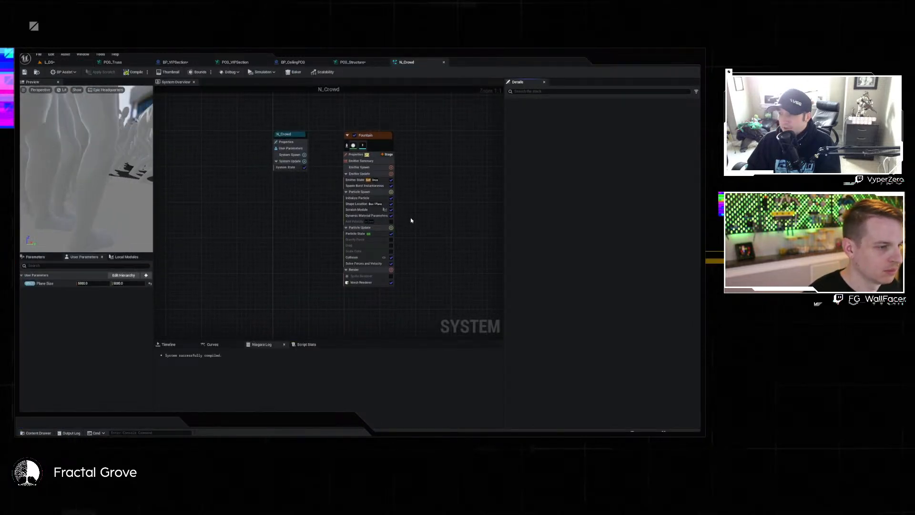
{"action": "left_click", "coordinate": [360, 258]}
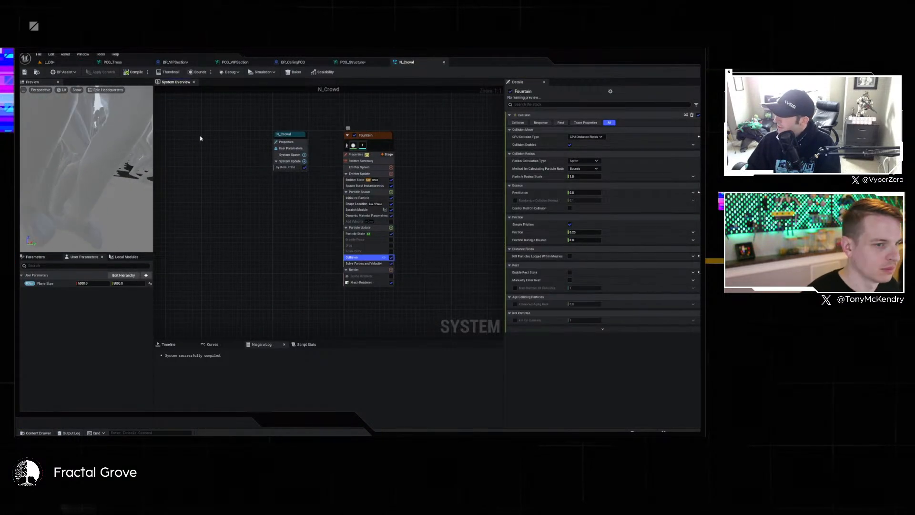
Return to the level and select the instanced VIPFloor mesh component of BP_VIPSection.
{"action": "left_click", "coordinate": [42, 62]}
{"action": "right_click_drag", "start_coordinate": [310, 272], "coordinate": [333, 346]}
{"action": "key", "text": "w"}
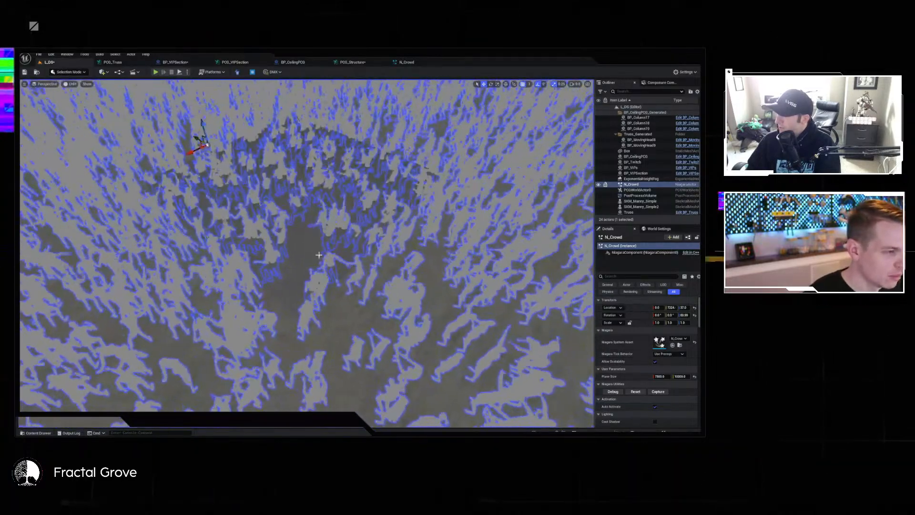
{"action": "left_click", "coordinate": [305, 262]}
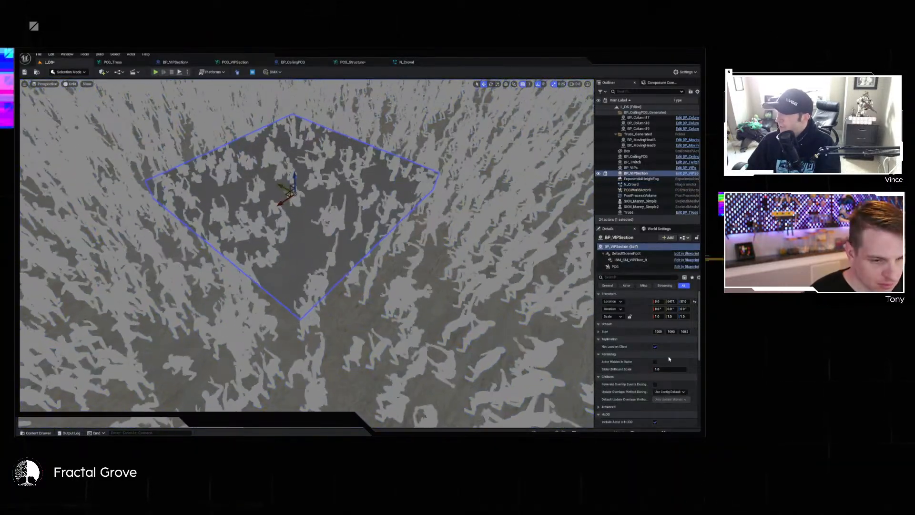
{"action": "left_click", "coordinate": [639, 260]}
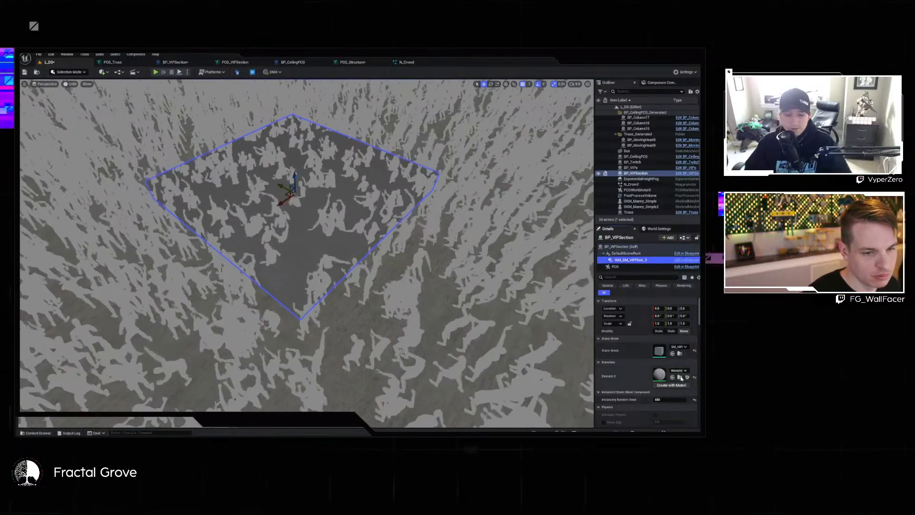
Open the SM_VIPFloor static mesh, set its Collision Complexity to Project Default and save the asset.
{"action": "left_click", "coordinate": [680, 354]}
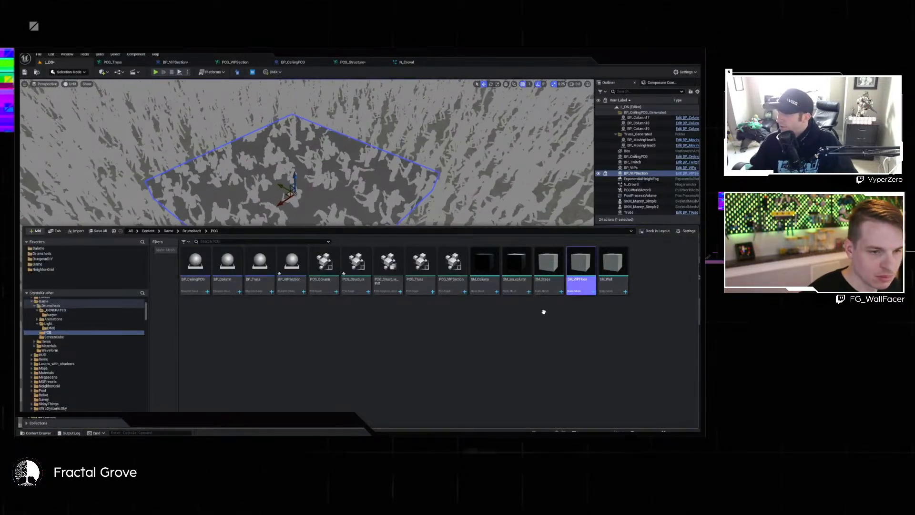
{"action": "double_click", "coordinate": [581, 262]}
{"action": "scroll", "coordinate": [628, 298], "scroll_direction": "down", "scroll_amount": 10}
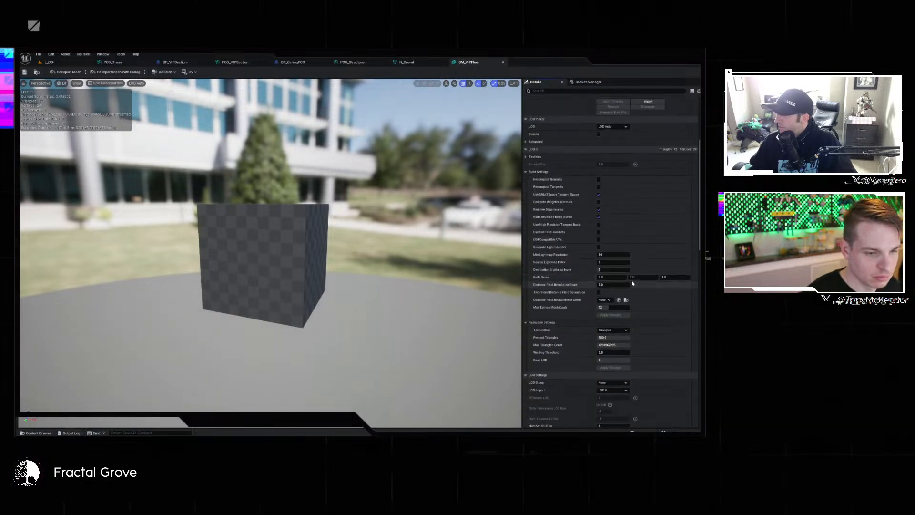
{"action": "scroll", "coordinate": [627, 298], "scroll_direction": "down", "scroll_amount": 5}
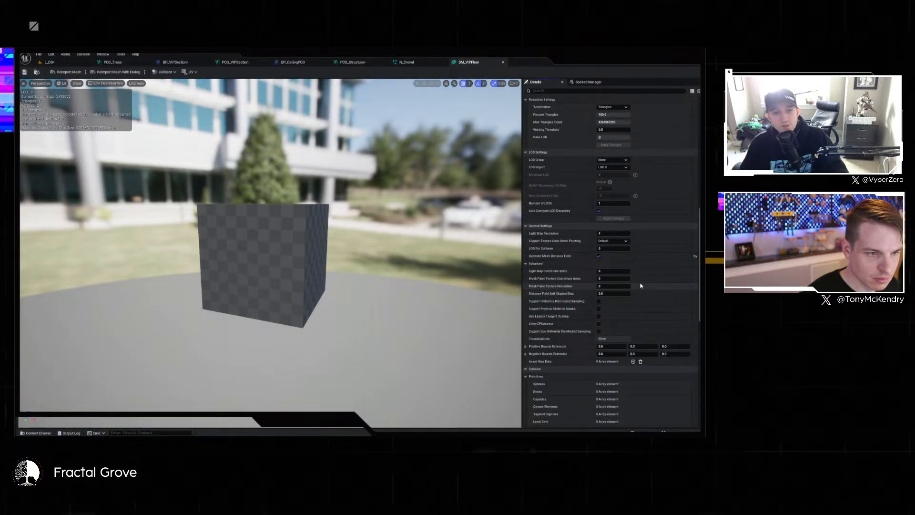
{"action": "scroll", "coordinate": [639, 296], "scroll_direction": "down", "scroll_amount": 10}
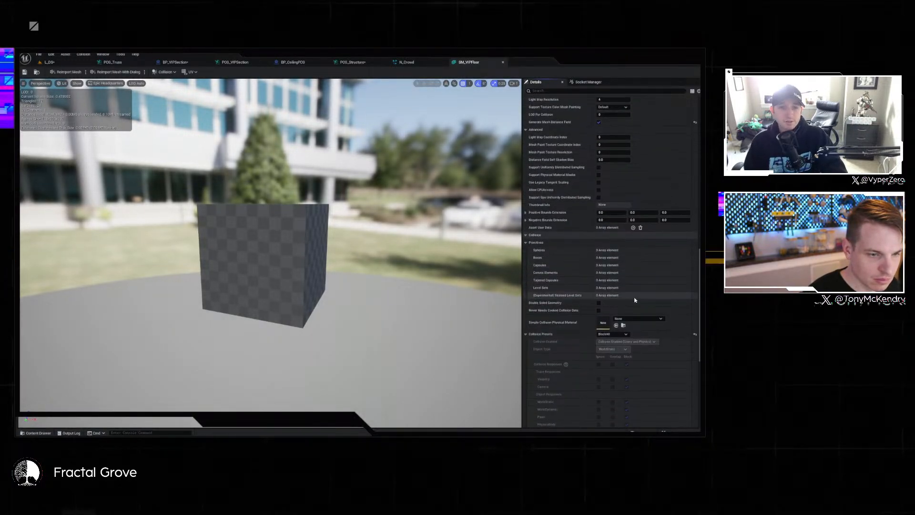
{"action": "scroll", "coordinate": [642, 302], "scroll_direction": "down", "scroll_amount": 3}
{"action": "left_click", "coordinate": [639, 252]}
{"action": "left_click", "coordinate": [617, 265]}
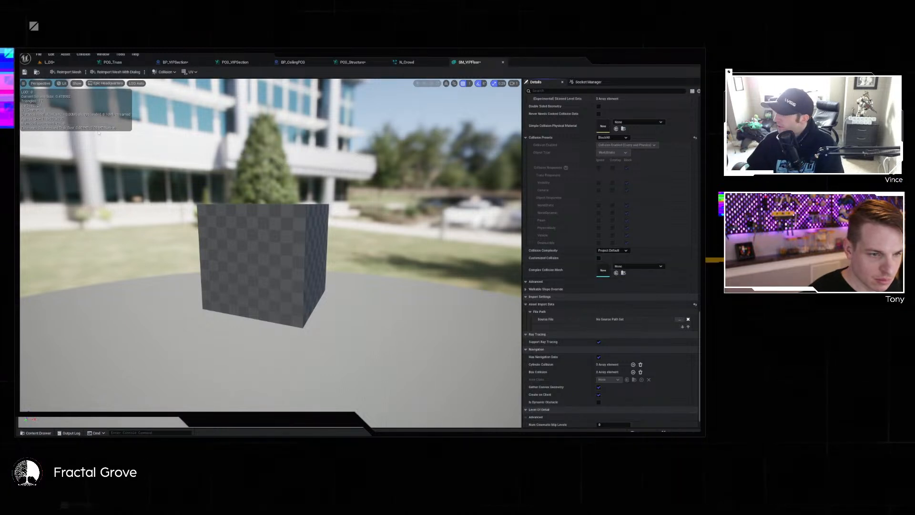
{"action": "left_click", "coordinate": [25, 72]}
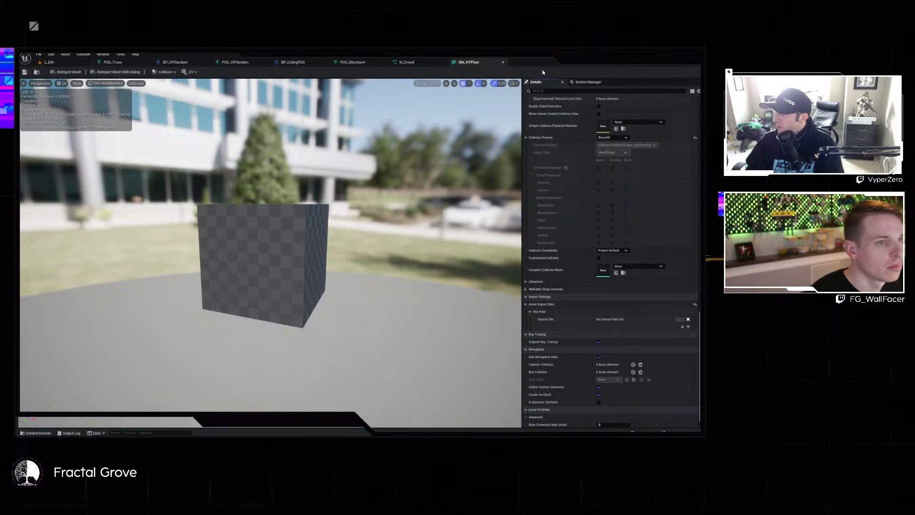
{"action": "left_click", "coordinate": [504, 63]}
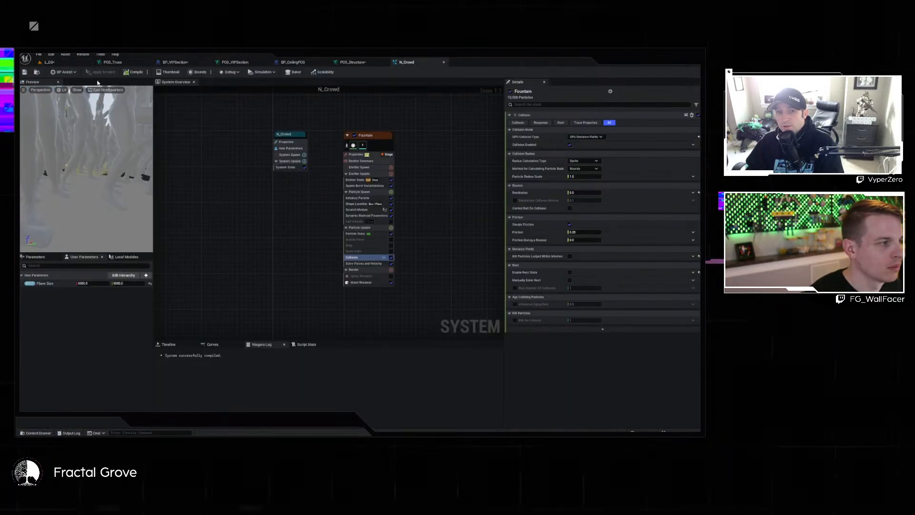
Return to the level, select the BP_VIPSection actor and enlarge its Size into a wide raised block among the crowd.
{"action": "left_click", "coordinate": [50, 63]}
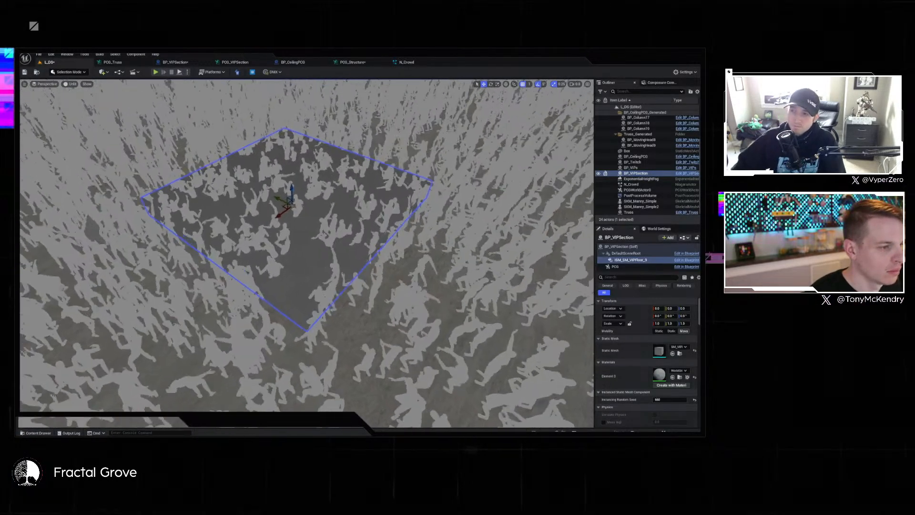
{"action": "right_click_drag", "start_coordinate": [399, 192], "coordinate": [388, 168]}
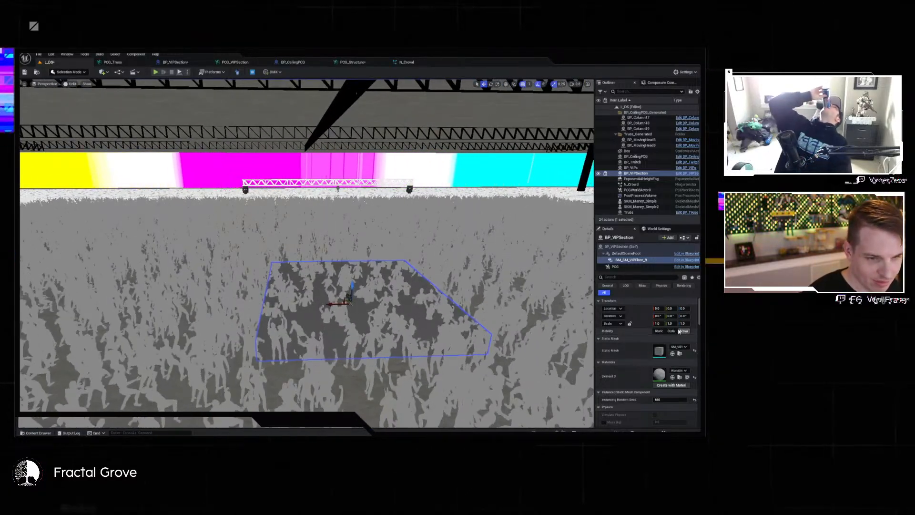
{"action": "left_click", "coordinate": [630, 247]}
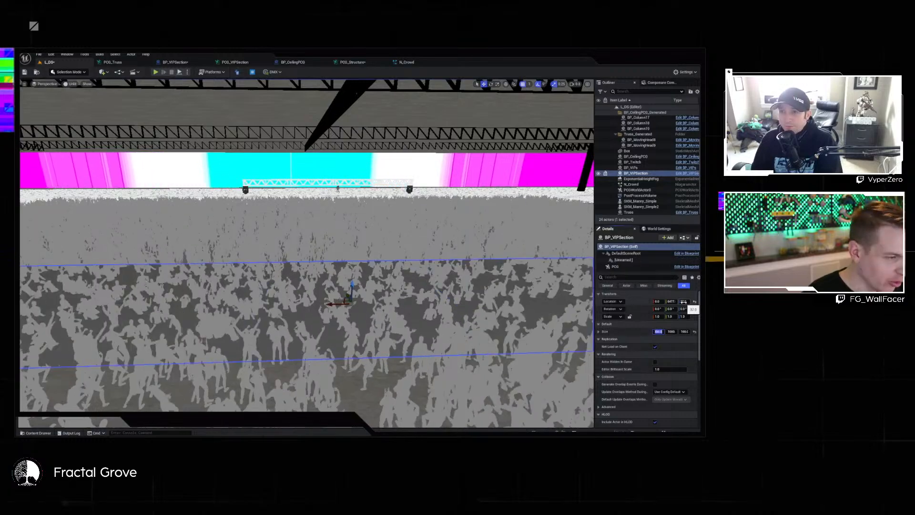
{"action": "left_click_drag", "start_coordinate": [226, 347], "coordinate": [277, 341], "text": "alt"}
{"action": "right_click_drag", "start_coordinate": [545, 406], "coordinate": [539, 410]}
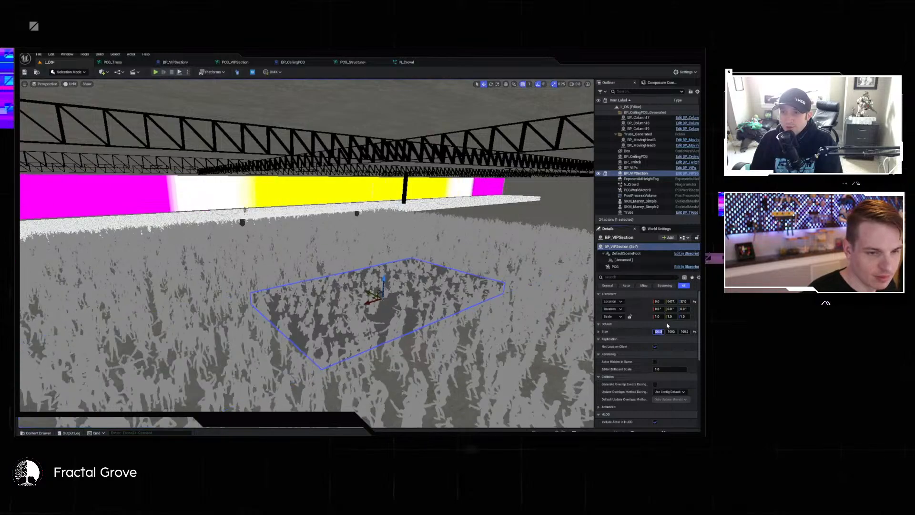
{"action": "mouse_move", "coordinate": [322, 352]}
{"action": "right_mouse_down"}
{"action": "mouse_move", "coordinate": [377, 350]}
{"action": "mouse_move", "coordinate": [386, 375]}
{"action": "mouse_move", "coordinate": [405, 375]}
{"action": "mouse_move", "coordinate": [391, 353]}
{"action": "mouse_move", "coordinate": [316, 347]}
{"action": "right_mouse_up"}
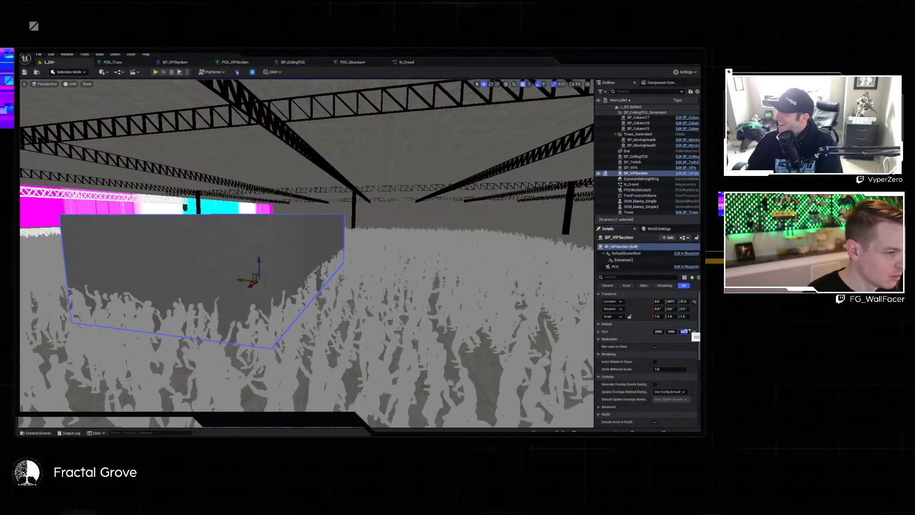
{"action": "right_click_drag", "start_coordinate": [287, 340], "coordinate": [215, 341]}
{"action": "right_click_drag", "start_coordinate": [307, 253], "coordinate": [447, 263]}
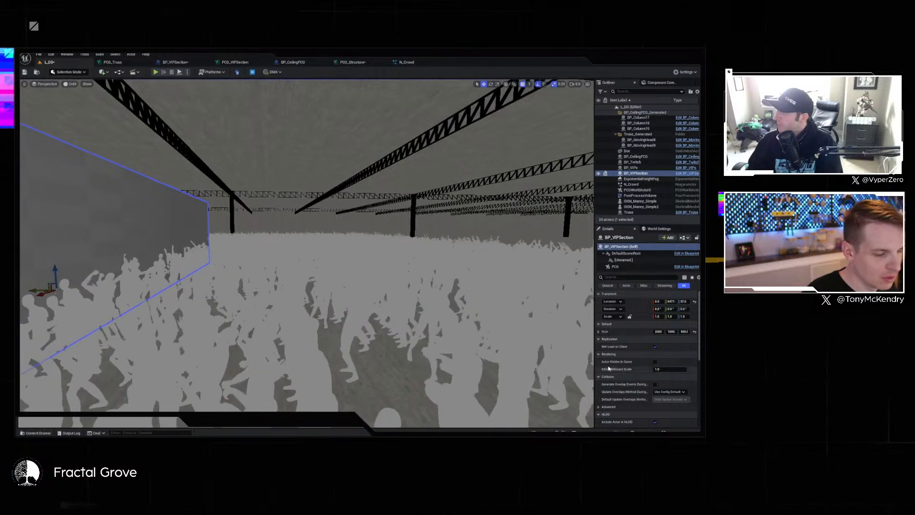
Fine-tune the Z Size of BP_VIPSection so the platform stands about as high as the crowd.
{"action": "type", "text": "30"}
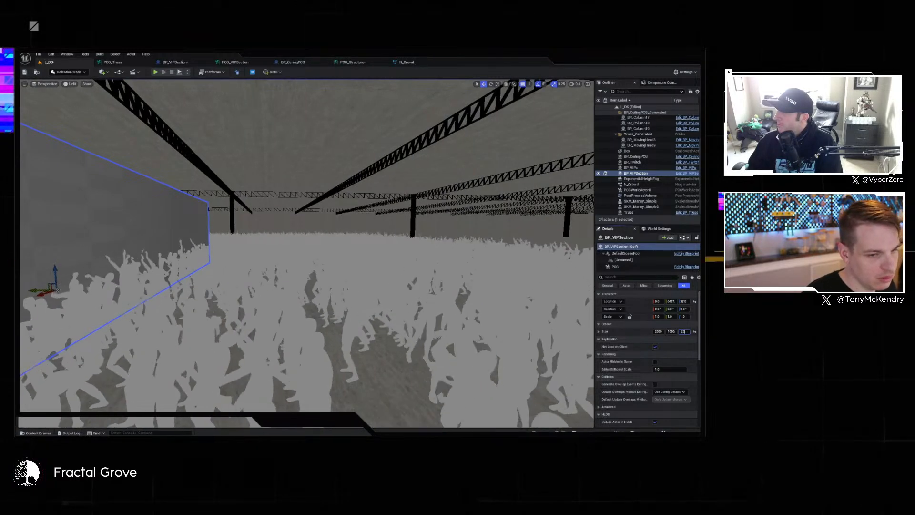
{"action": "type", "text": "0"}
{"action": "key", "text": "Return"}
{"action": "right_click_drag", "start_coordinate": [267, 313], "coordinate": [176, 312]}
{"action": "key", "text": "w"}
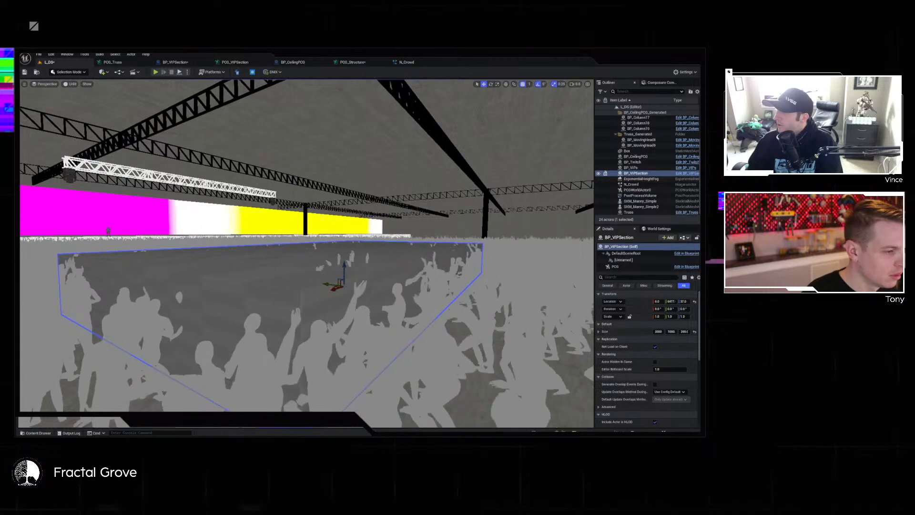
{"action": "left_click", "coordinate": [685, 332]}
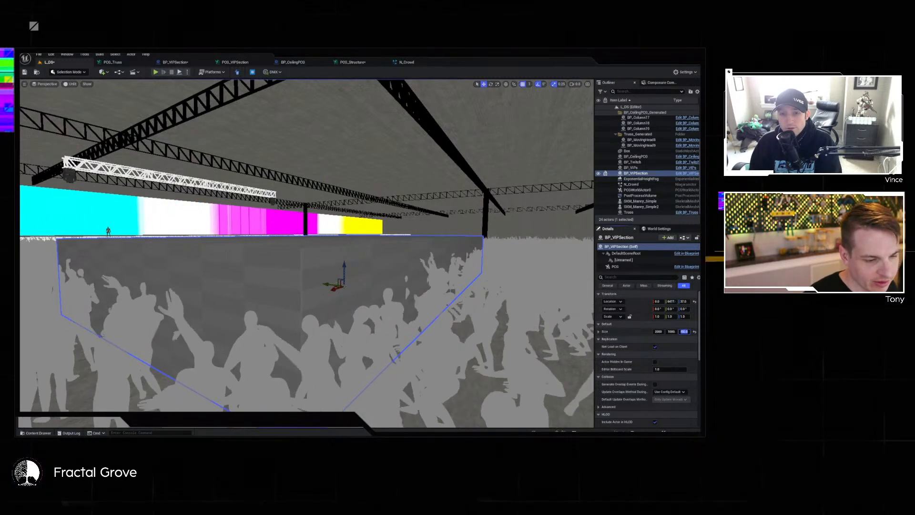
{"action": "key", "text": "alt+Tab"}
{"action": "scroll", "coordinate": [72, 132], "scroll_direction": "up", "scroll_amount": 5}
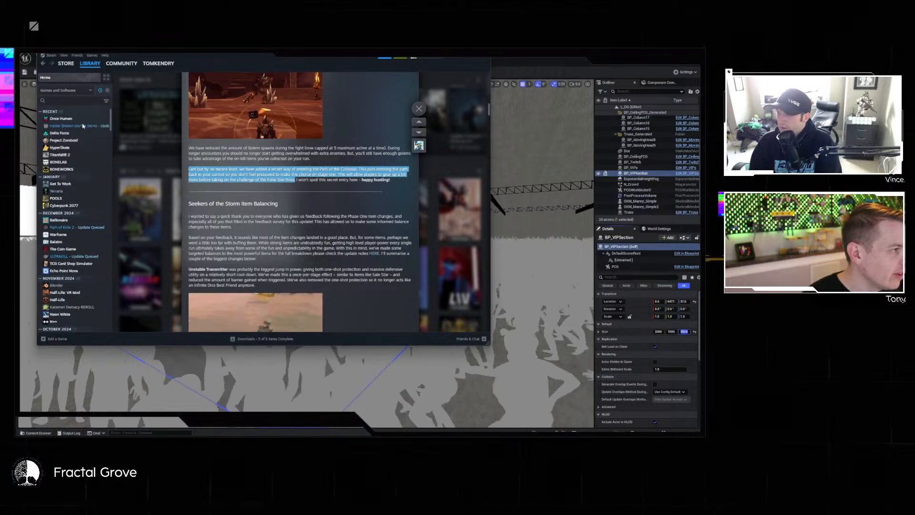
{"action": "left_click", "coordinate": [72, 120]}
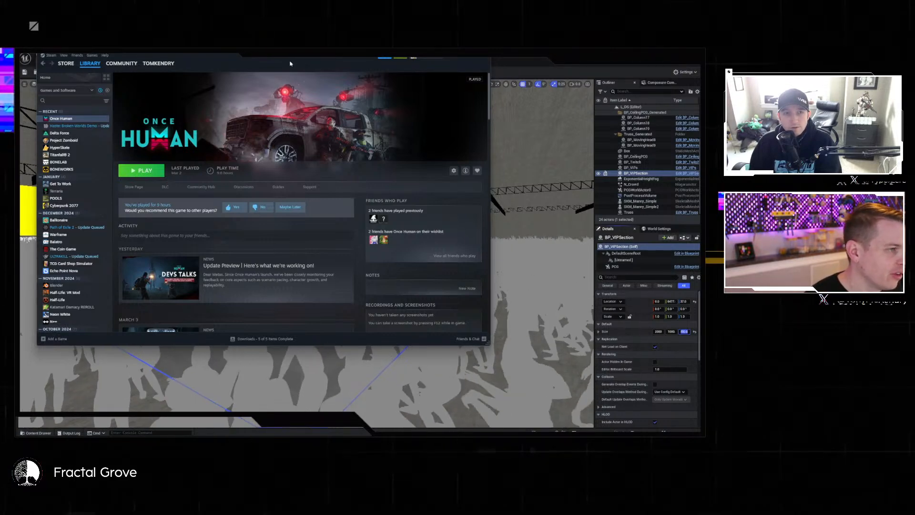
{"action": "left_click_drag", "start_coordinate": [286, 62], "coordinate": [700, 139]}
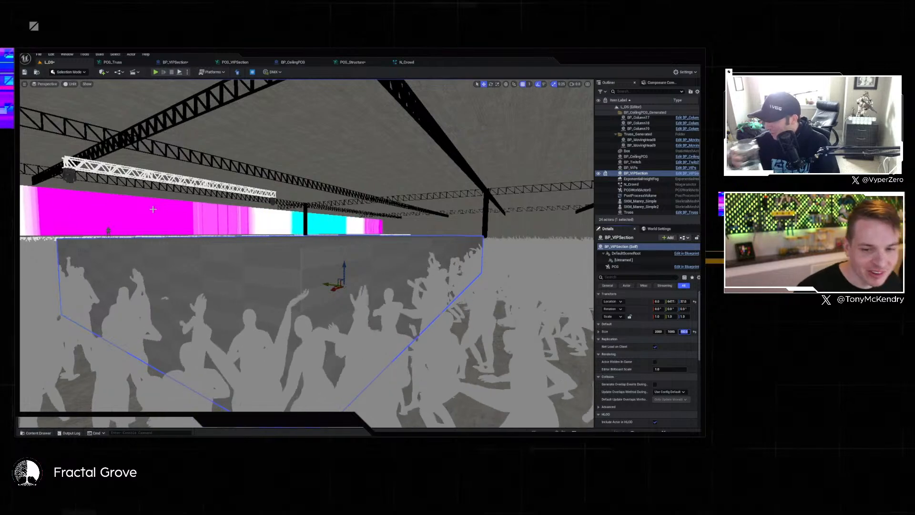
Examine the BP_VIPSection platform within the crowd from several angles and inspect the BP_VIPs actor's components.
{"action": "right_click_drag", "start_coordinate": [277, 247], "coordinate": [123, 238]}
{"action": "key", "text": "Escape"}
{"action": "key", "text": "d"}
{"action": "key", "text": "w"}
{"action": "key", "text": "d"}
{"action": "key", "text": "e"}
{"action": "key", "text": "s"}
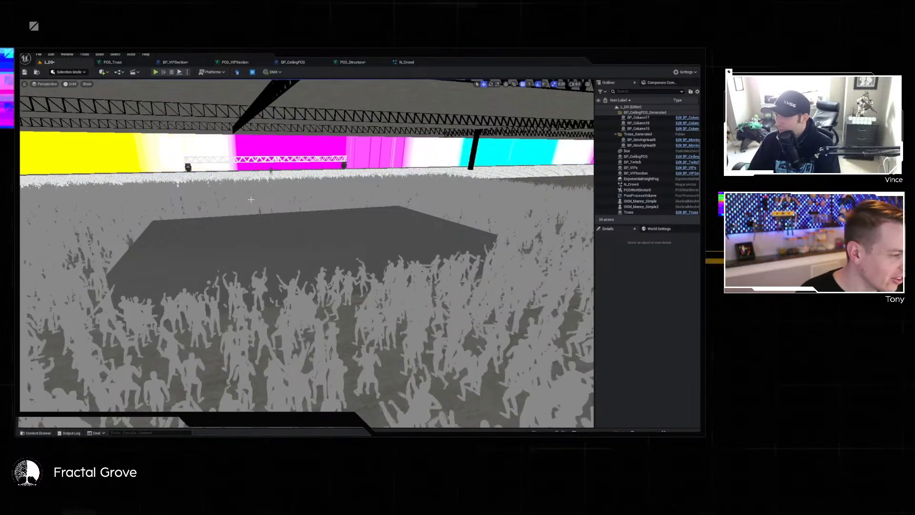
{"action": "left_click", "coordinate": [243, 239]}
{"action": "key", "text": "w"}
{"action": "right_click_drag", "start_coordinate": [242, 239], "coordinate": [219, 216]}
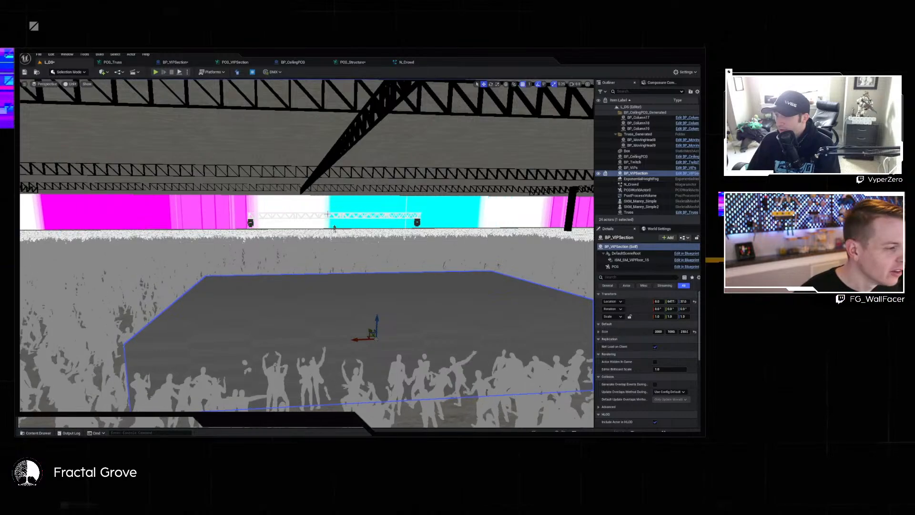
{"action": "key", "text": "s"}
{"action": "key", "text": "d"}
{"action": "right_click_drag", "start_coordinate": [322, 215], "coordinate": [389, 238]}
{"action": "key", "text": "w"}
{"action": "key", "text": "a"}
{"action": "key", "text": "d"}
{"action": "key", "text": "s"}
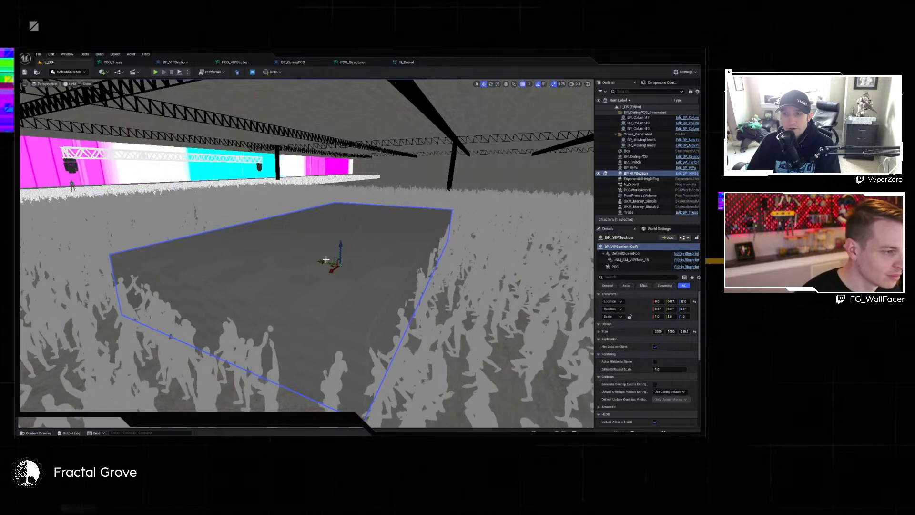
{"action": "left_click", "coordinate": [634, 167]}
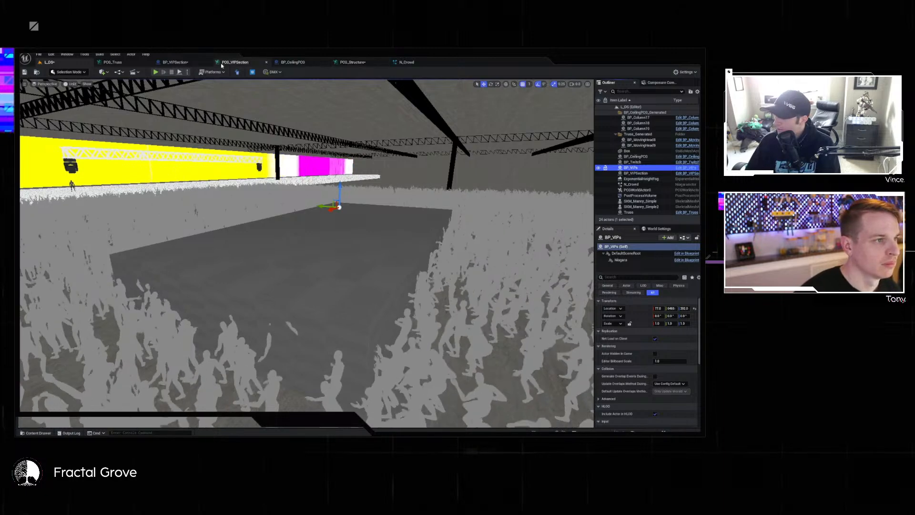
Add a Niagara Particle System component to the BP_VIPSection blueprint.
{"action": "left_click", "coordinate": [177, 62]}
{"action": "left_click", "coordinate": [31, 90]}
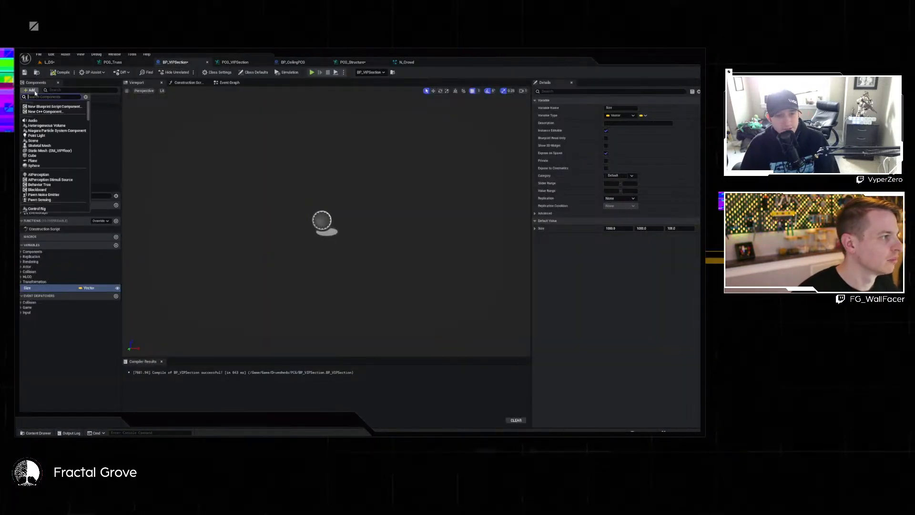
{"action": "type", "text": "niagara"}
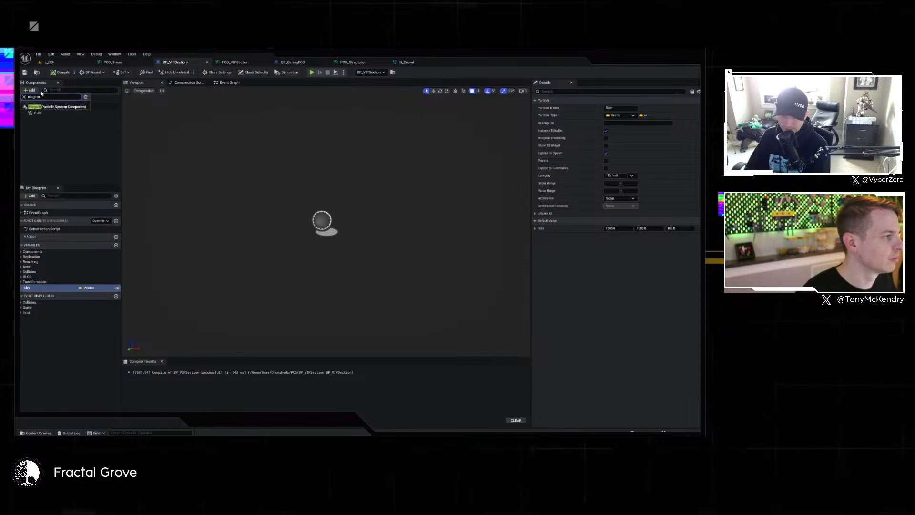
{"action": "left_click", "coordinate": [53, 108]}
{"action": "left_click", "coordinate": [139, 126]}
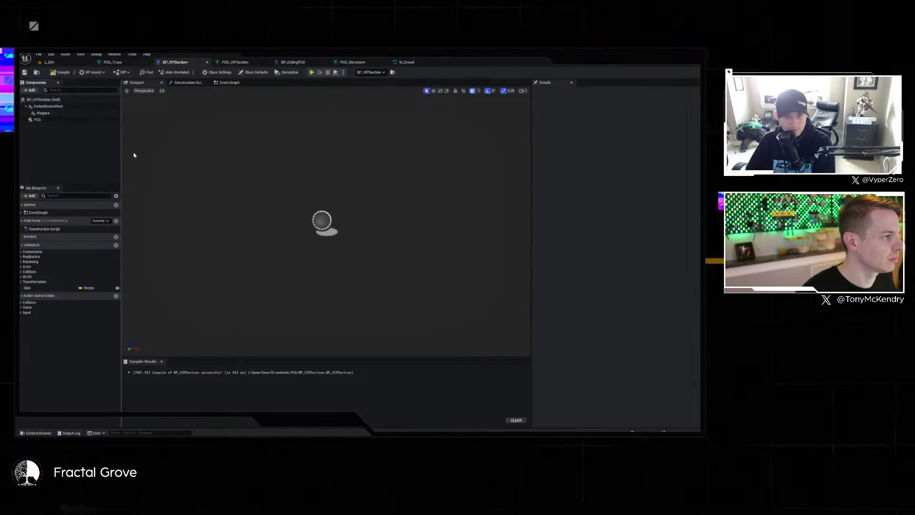
{"action": "left_click", "coordinate": [54, 114]}
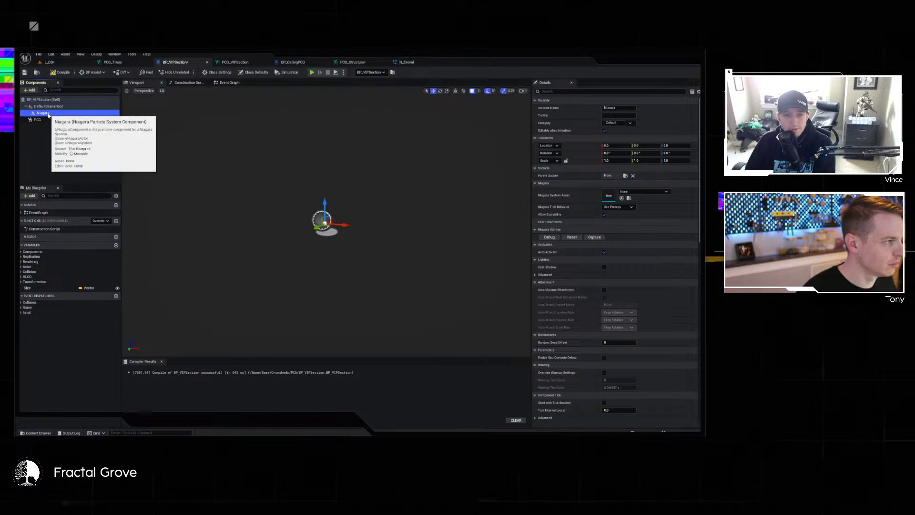
{"action": "left_click", "coordinate": [47, 141]}
{"action": "left_click", "coordinate": [47, 115]}
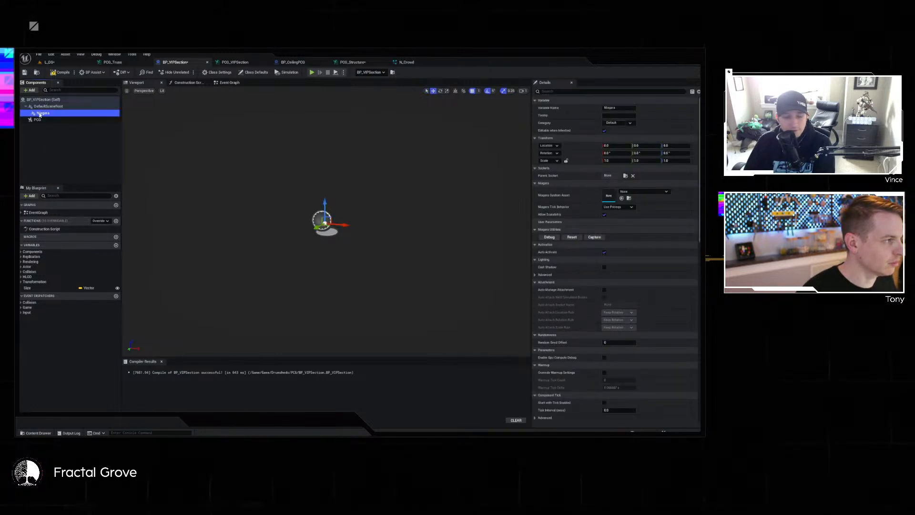
{"action": "left_click", "coordinate": [75, 126]}
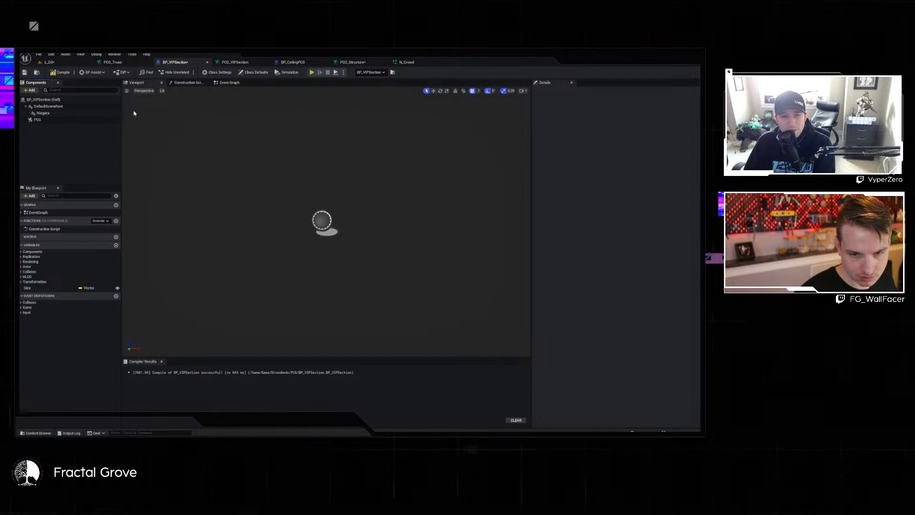
Assign N_VIPs as the Niagara component's system asset and compile the blueprint.
{"action": "left_click", "coordinate": [98, 113]}
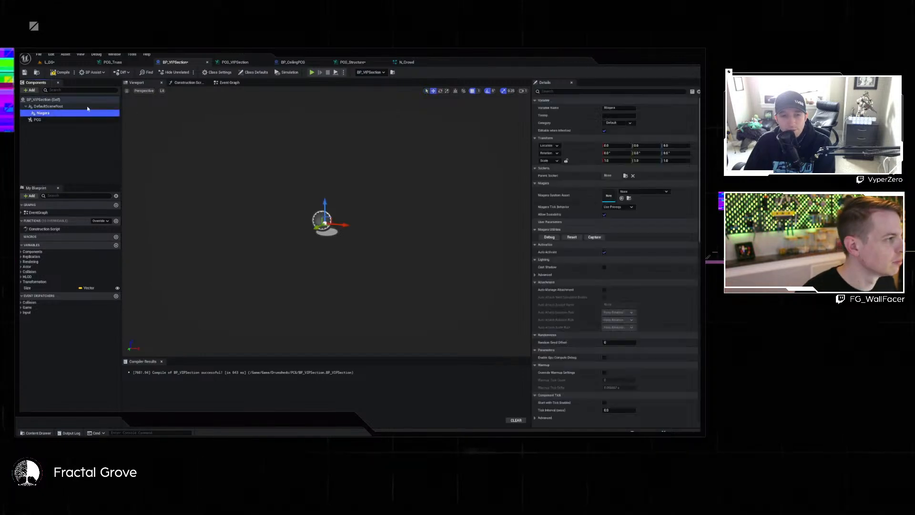
{"action": "left_click", "coordinate": [651, 193]}
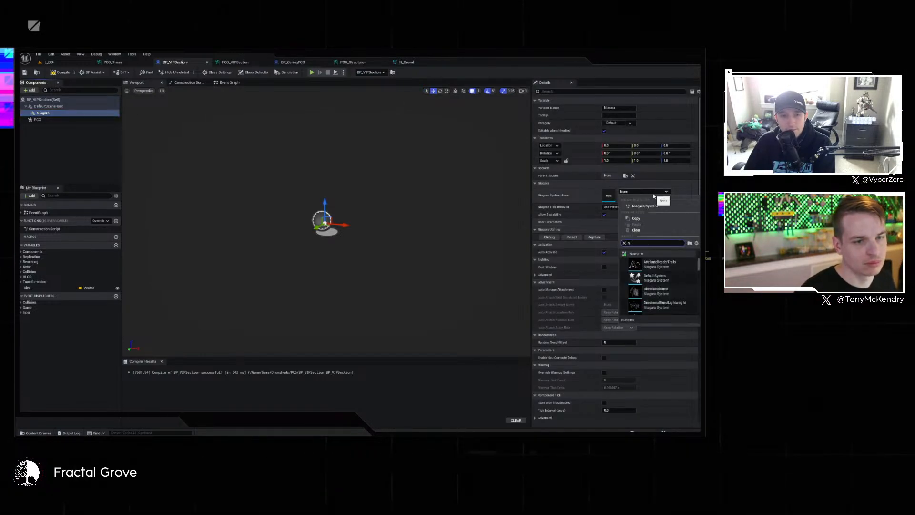
{"action": "type", "text": "vip"}
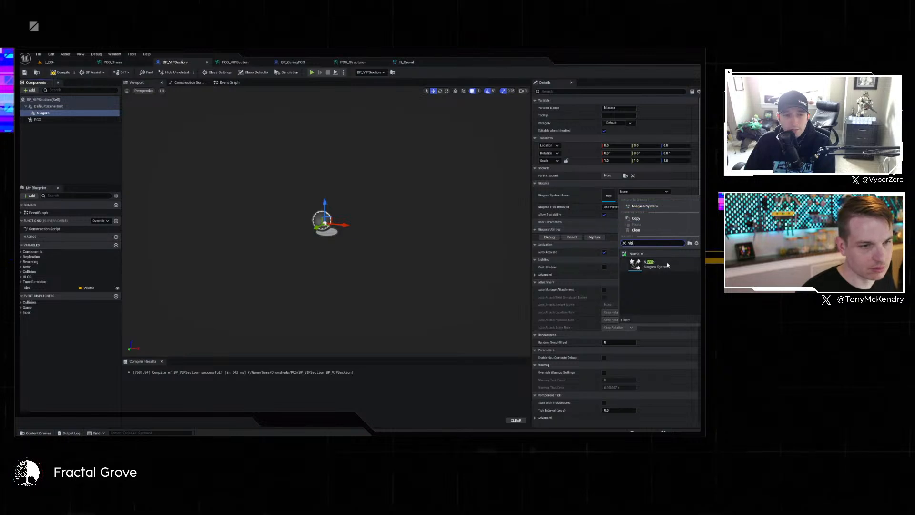
{"action": "left_click", "coordinate": [648, 264]}
{"action": "left_click", "coordinate": [61, 73]}
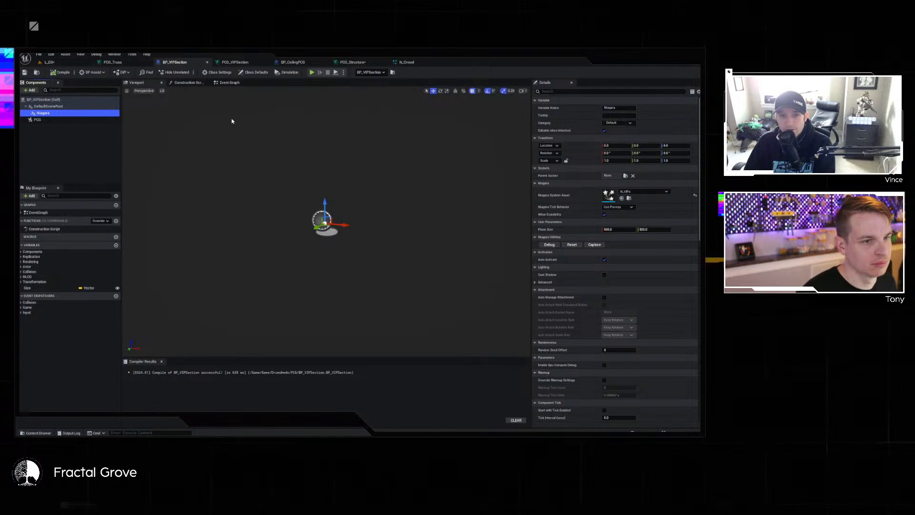
Try adding an Add Local Offset node that targets the Niagara component in BP_VIPSection's Construction Script.
{"action": "left_click", "coordinate": [188, 83]}
{"action": "left_click_drag", "start_coordinate": [51, 115], "coordinate": [412, 202]}
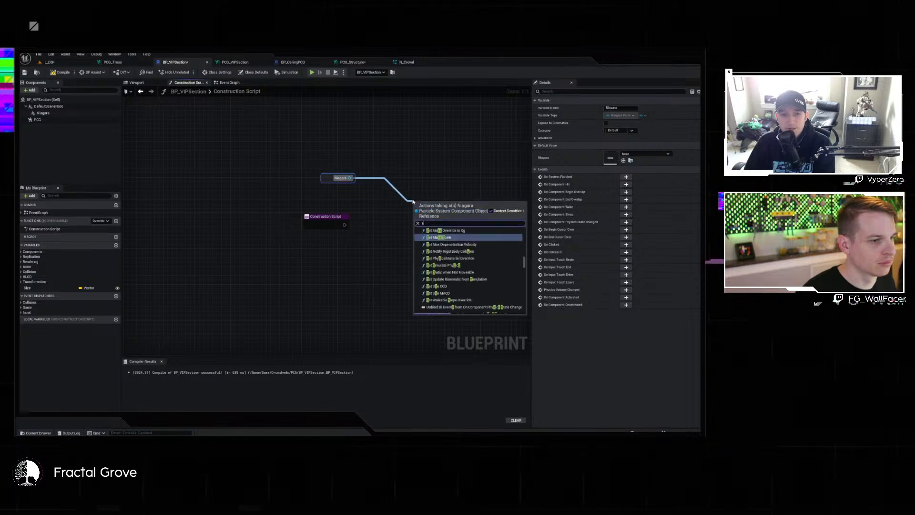
{"action": "type", "text": "set"}
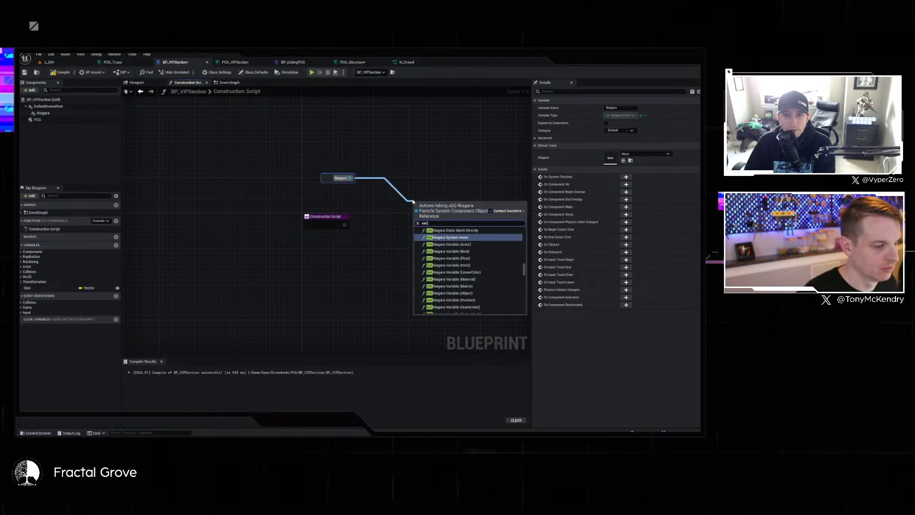
{"action": "type", "text": " local"}
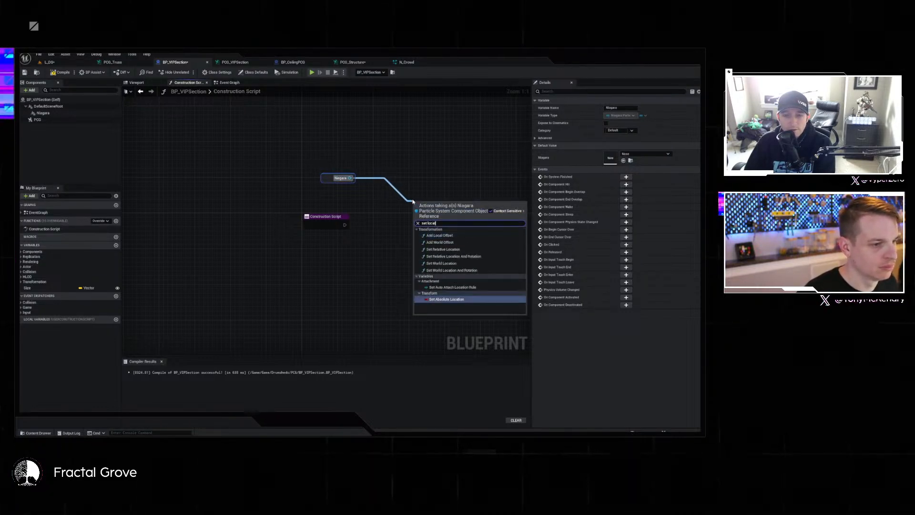
{"action": "left_click", "coordinate": [445, 236]}
Place a Size getter, split it and the Delta Location pin into components, and wire Size Z to Delta Location Z.
{"action": "left_click_drag", "start_coordinate": [41, 288], "coordinate": [295, 272]}
{"action": "left_click", "coordinate": [308, 286]}
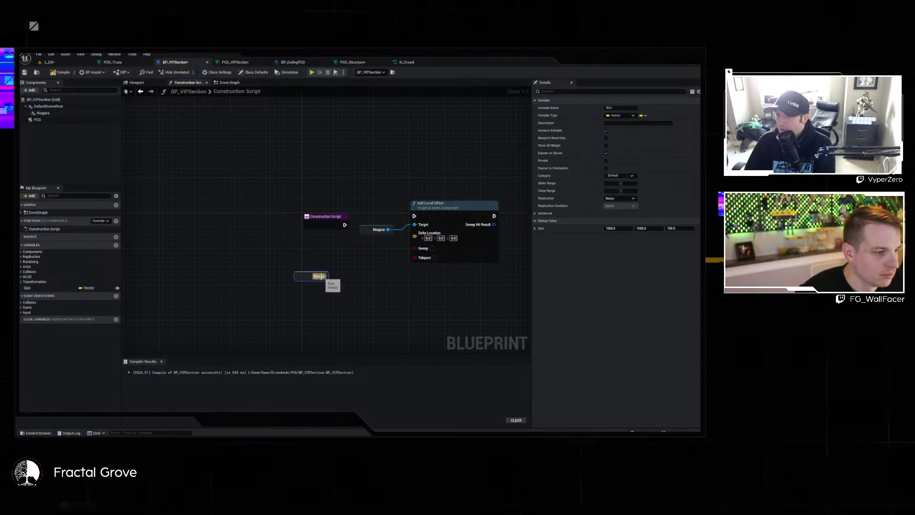
{"action": "right_click", "coordinate": [324, 276]}
{"action": "left_click", "coordinate": [341, 302]}
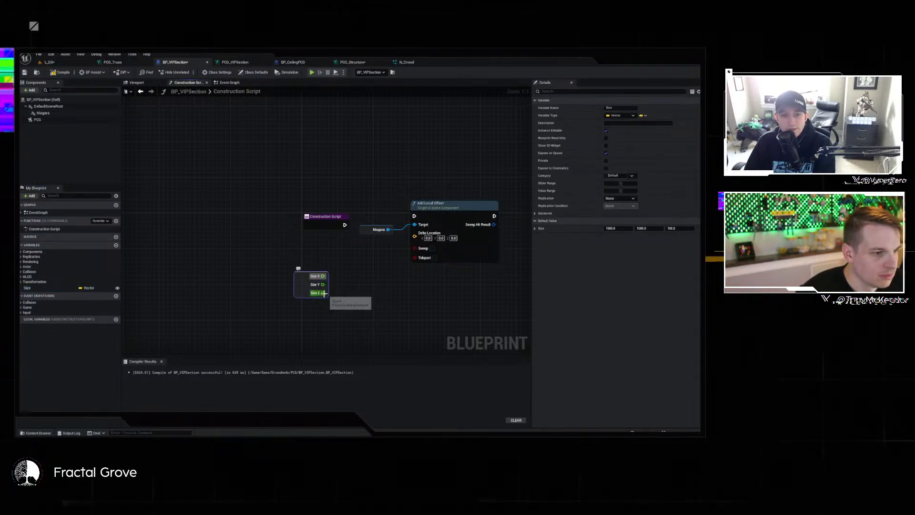
{"action": "right_click", "coordinate": [416, 237]}
{"action": "left_click", "coordinate": [435, 266]}
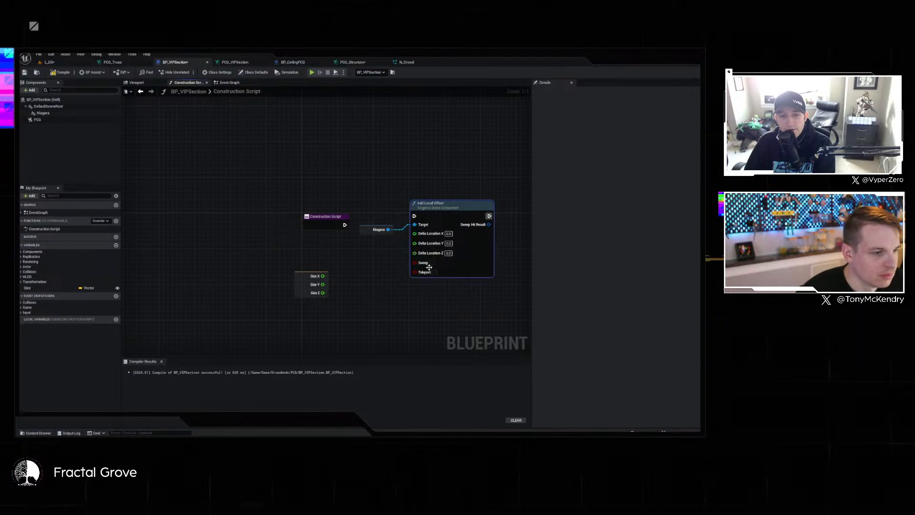
{"action": "left_click_drag", "start_coordinate": [323, 293], "coordinate": [415, 252]}
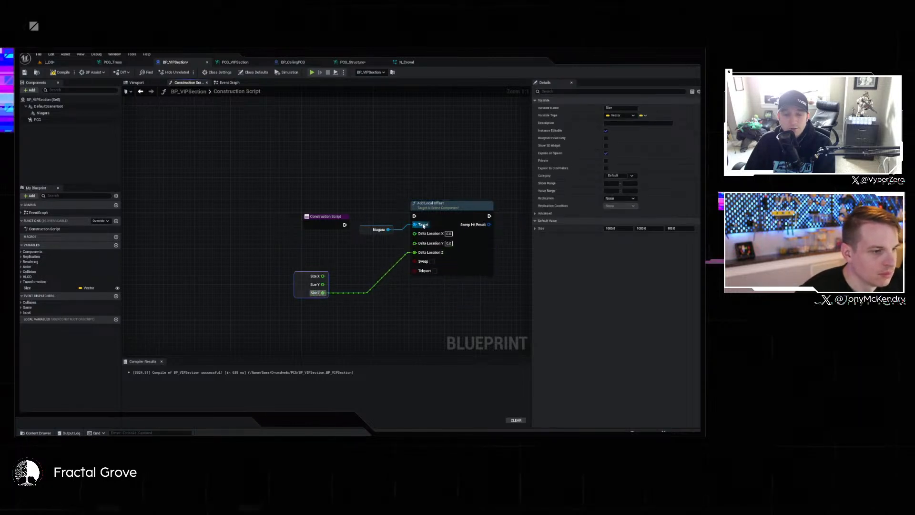
Connect the Construction Script's execution output to Add Local Offset, arrange the nodes neatly, and save the blueprint.
{"action": "left_click_drag", "start_coordinate": [415, 216], "coordinate": [345, 224]}
{"action": "left_click_drag", "start_coordinate": [451, 216], "coordinate": [464, 225]}
{"action": "left_click_drag", "start_coordinate": [364, 231], "coordinate": [366, 242]}
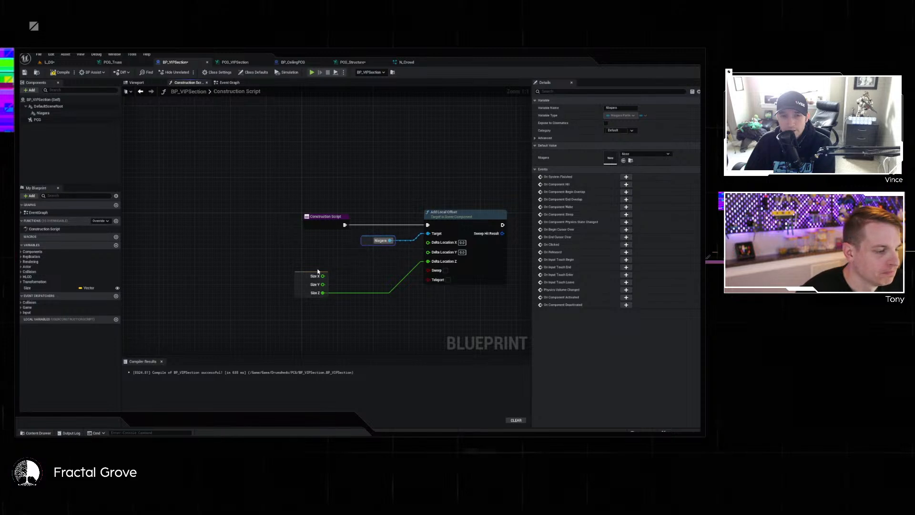
{"action": "left_click_drag", "start_coordinate": [323, 275], "coordinate": [390, 253]}
{"action": "left_click", "coordinate": [391, 312]}
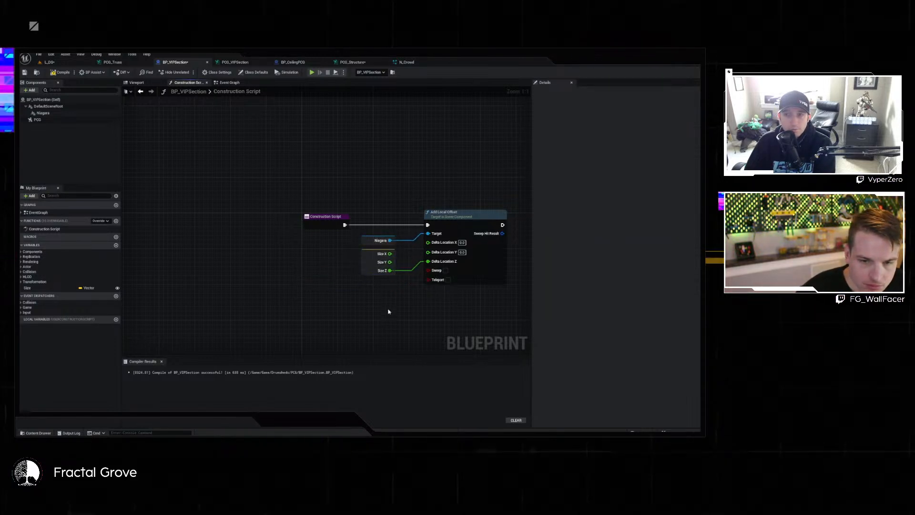
{"action": "key", "text": "ctrl+s"}
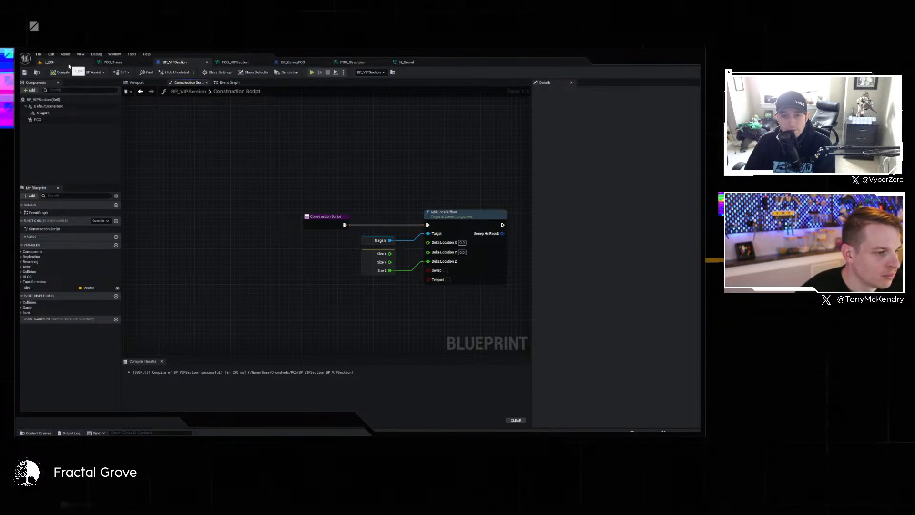
Check the VIP platform in the L_DG level and inspect the BP_VIPs actor's details.
{"action": "left_click", "coordinate": [69, 65]}
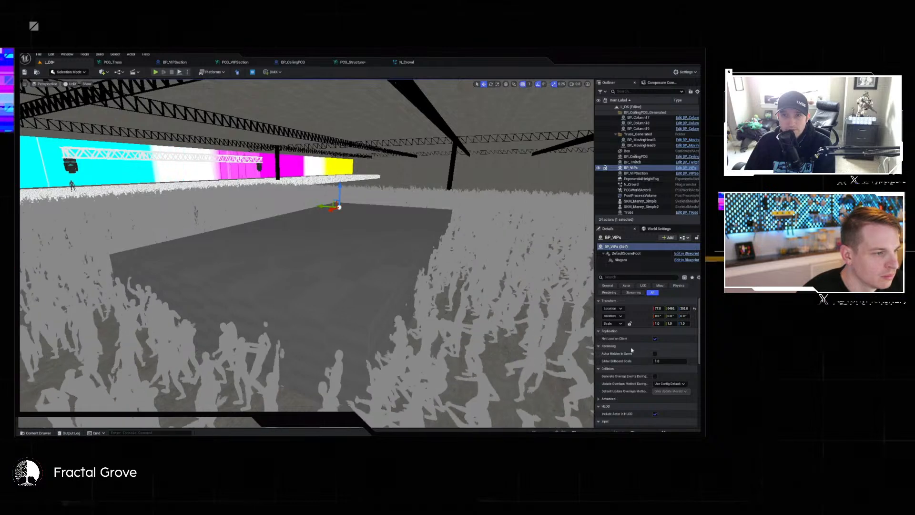
{"action": "left_click", "coordinate": [635, 163]}
{"action": "left_click", "coordinate": [637, 167]}
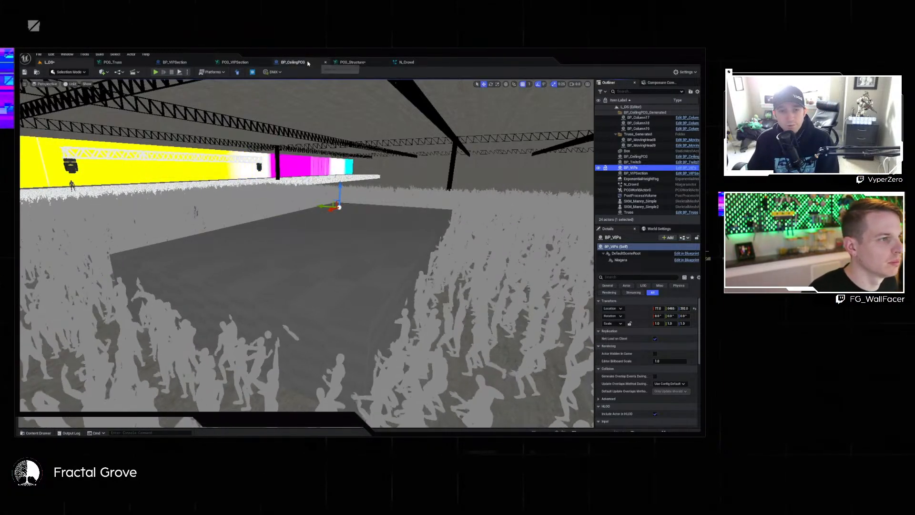
Delete the offset nodes from BP_VIPSection's Construction Script, remove the Niagara component, and compile and save the blueprint.
{"action": "left_click", "coordinate": [174, 62]}
{"action": "left_click_drag", "start_coordinate": [383, 201], "coordinate": [488, 290]}
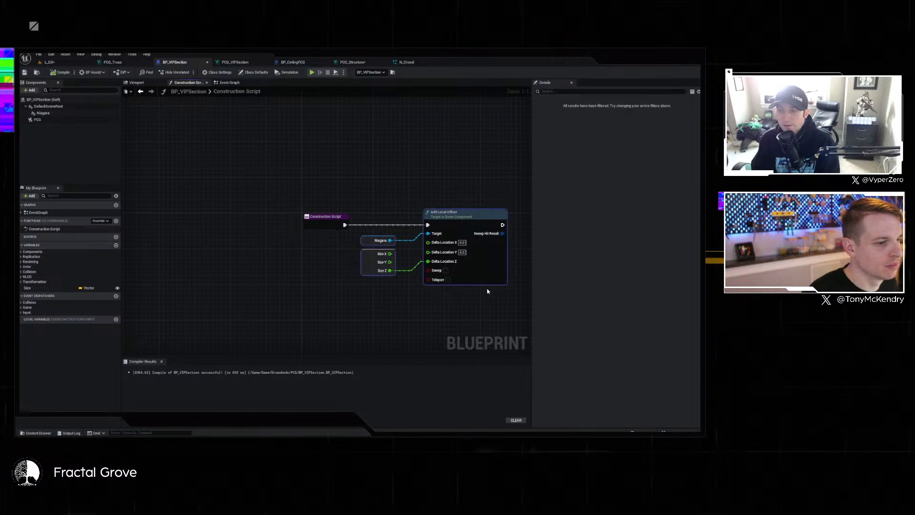
{"action": "key", "text": "Delete"}
{"action": "left_click", "coordinate": [78, 113]}
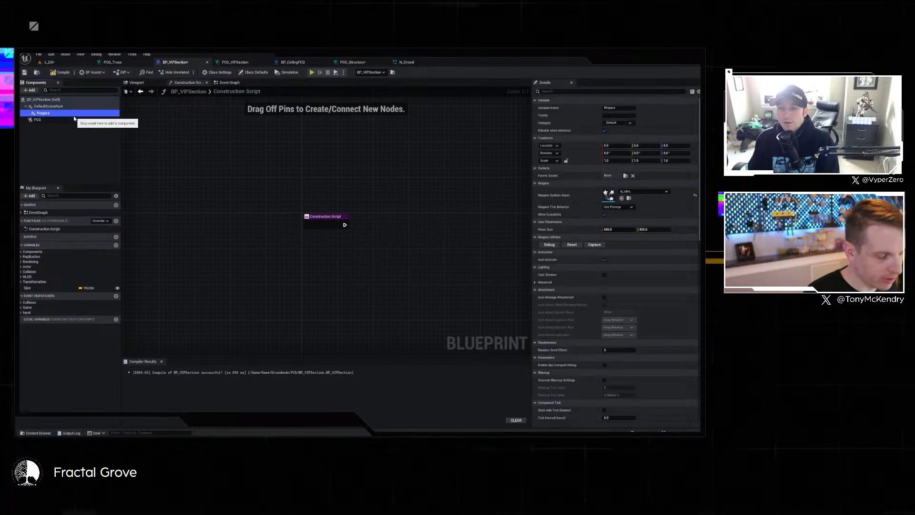
{"action": "key", "text": "Delete"}
{"action": "key", "text": "ctrl+s"}
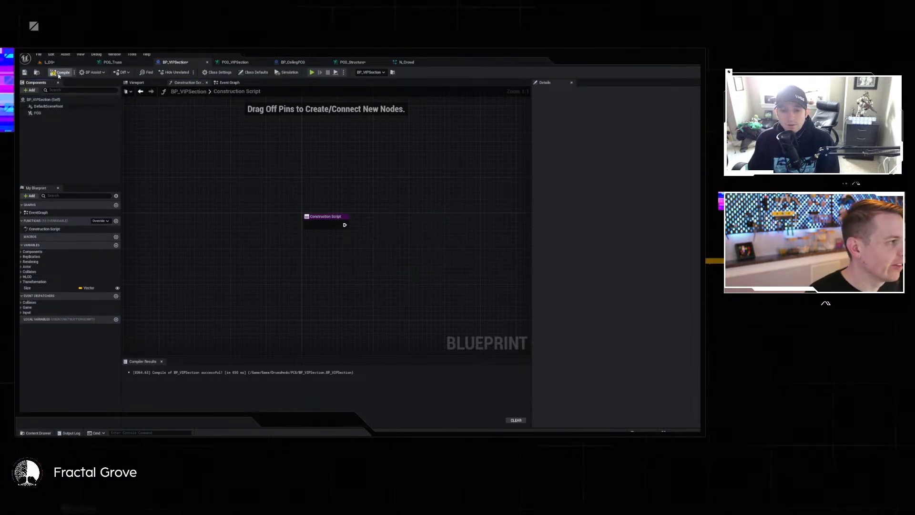
{"action": "left_click_drag", "start_coordinate": [320, 199], "coordinate": [473, 306]}
{"action": "left_click", "coordinate": [356, 251]}
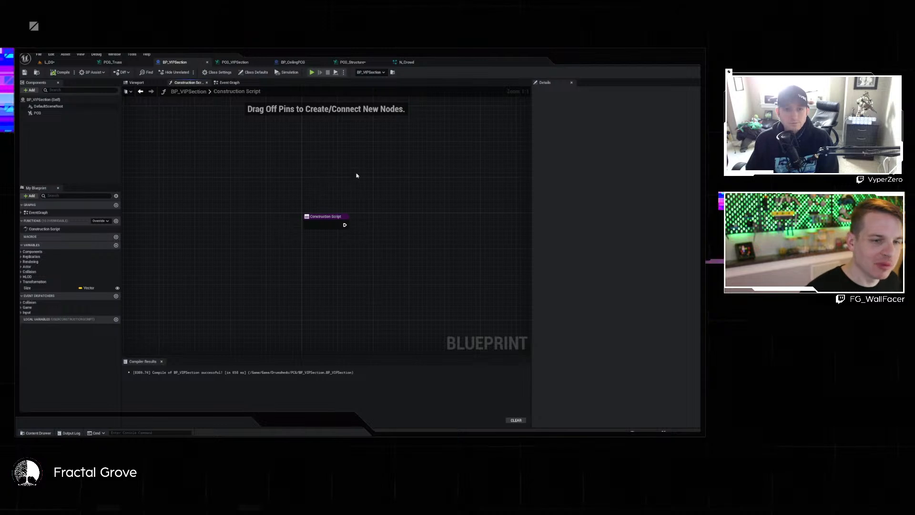
{"action": "left_click_drag", "start_coordinate": [326, 190], "coordinate": [384, 289]}
{"action": "left_click", "coordinate": [402, 192]}
{"action": "left_click_drag", "start_coordinate": [293, 181], "coordinate": [426, 260]}
{"action": "left_click", "coordinate": [381, 210]}
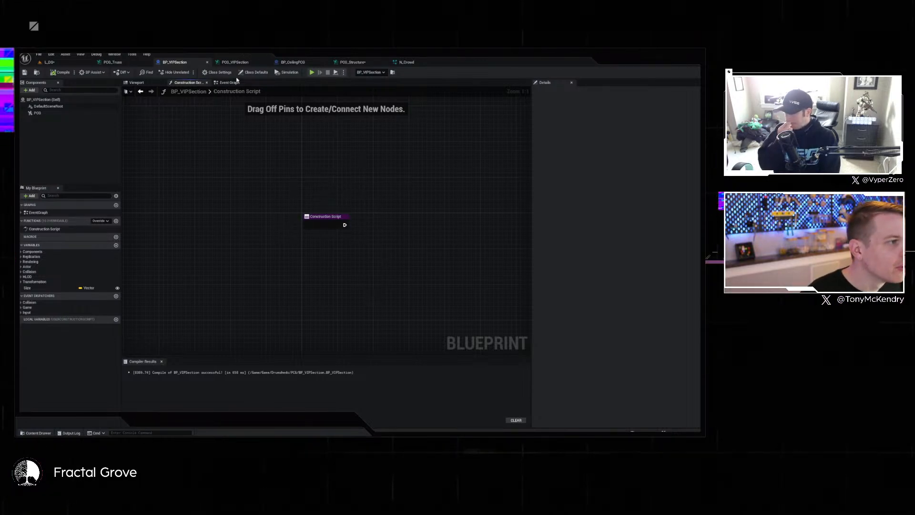
Duplicate the Get Actor Data node in the PCG_VIPSection graph, placing the copy beyond the existing Transform Points node.
{"action": "left_click", "coordinate": [409, 62]}
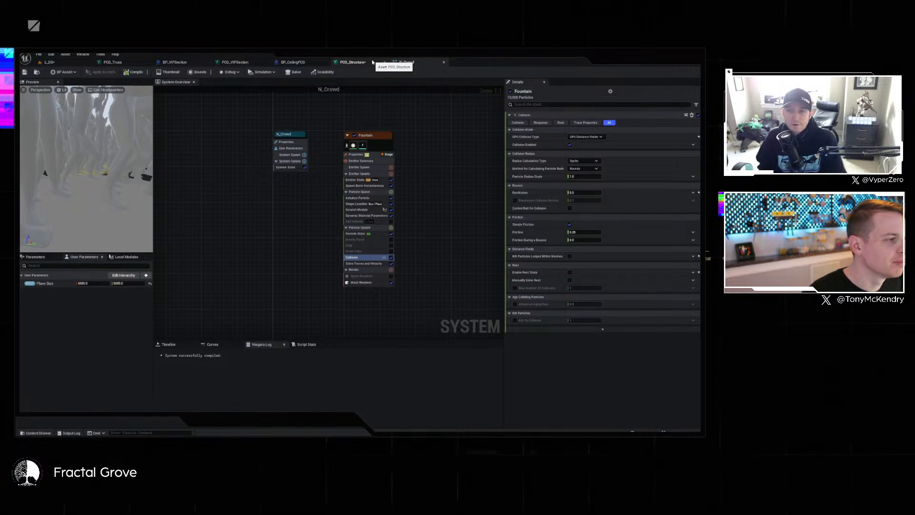
{"action": "left_click", "coordinate": [235, 62]}
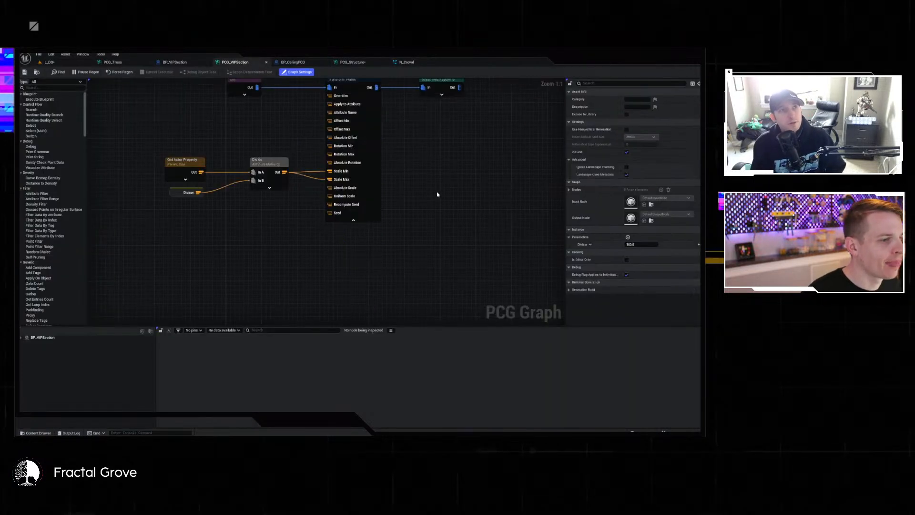
{"action": "right_click_drag", "start_coordinate": [434, 204], "coordinate": [402, 257]}
{"action": "scroll", "coordinate": [423, 226], "scroll_direction": "down", "scroll_amount": 2}
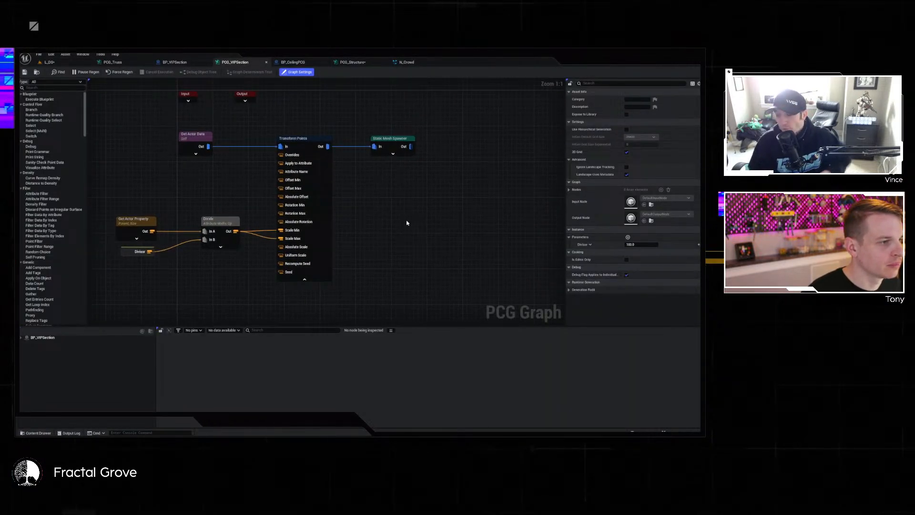
{"action": "right_click_drag", "start_coordinate": [413, 224], "coordinate": [377, 223]}
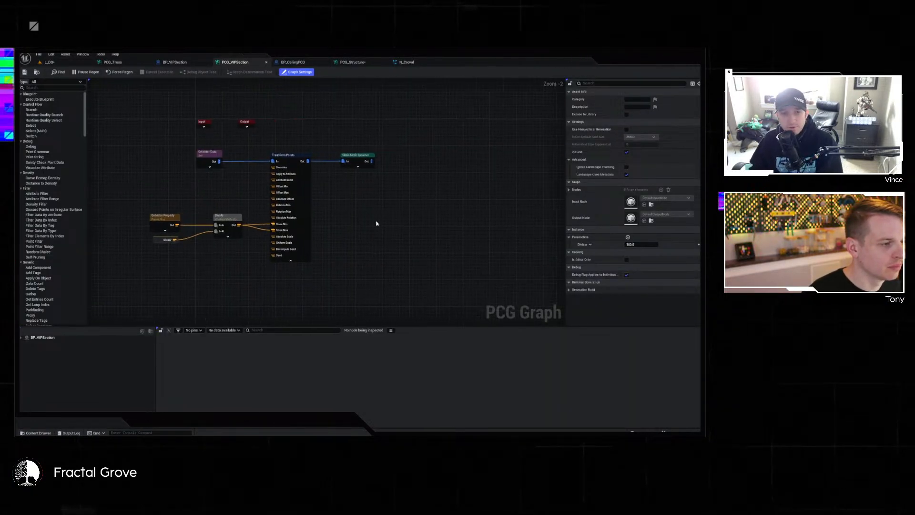
{"action": "left_click", "coordinate": [197, 152]}
{"action": "key", "text": "ctrl+c"}
{"action": "key", "text": "ctrl+v"}
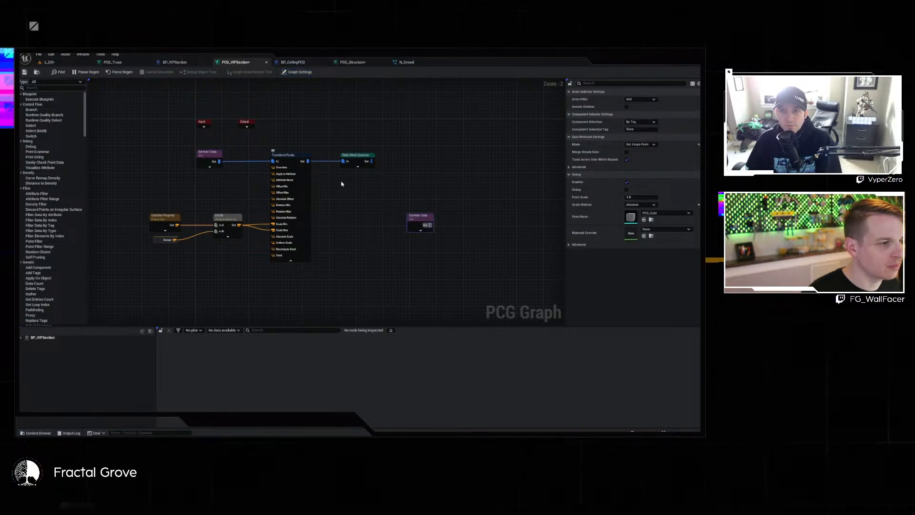
Add a Transform Points node after the copied Get Actor Data node, expand its override pins and align it.
{"action": "left_click_drag", "start_coordinate": [428, 225], "coordinate": [467, 226]}
{"action": "type", "text": "transform point"}
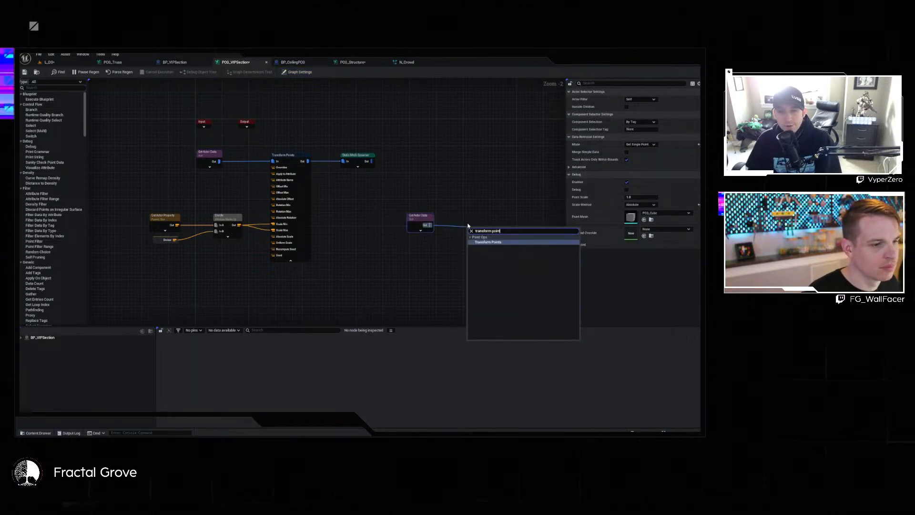
{"action": "key", "text": "Return"}
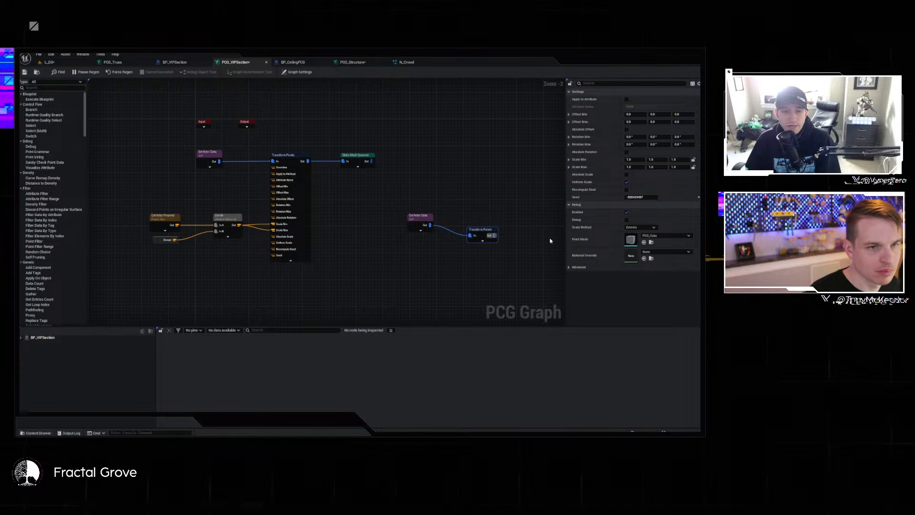
{"action": "right_click_drag", "start_coordinate": [493, 254], "coordinate": [477, 218]}
{"action": "left_click", "coordinate": [467, 206]}
{"action": "left_click_drag", "start_coordinate": [466, 200], "coordinate": [490, 189]}
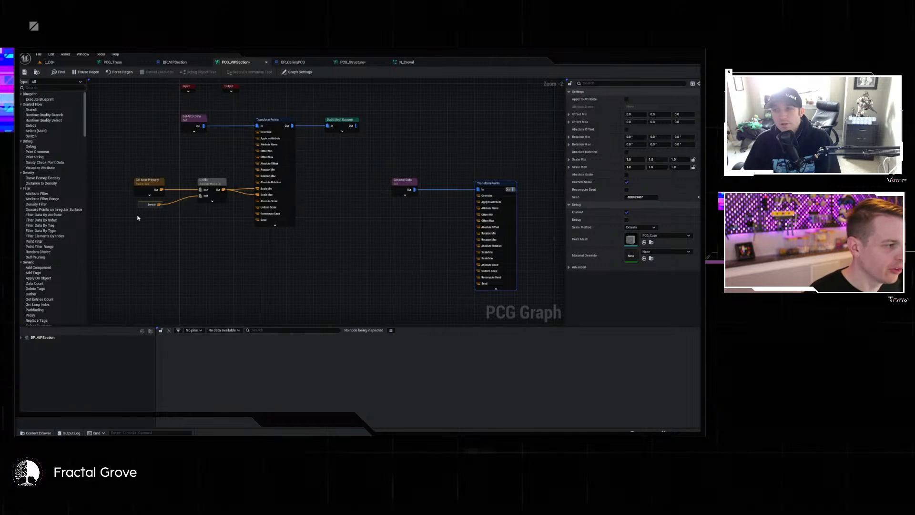
Duplicate the Size Get Actor Property node, feed it into a new Break Vector Attribute node, and place both below the copied Get Actor Data.
{"action": "left_click_drag", "start_coordinate": [128, 178], "coordinate": [152, 191]}
{"action": "key", "text": "ctrl+c"}
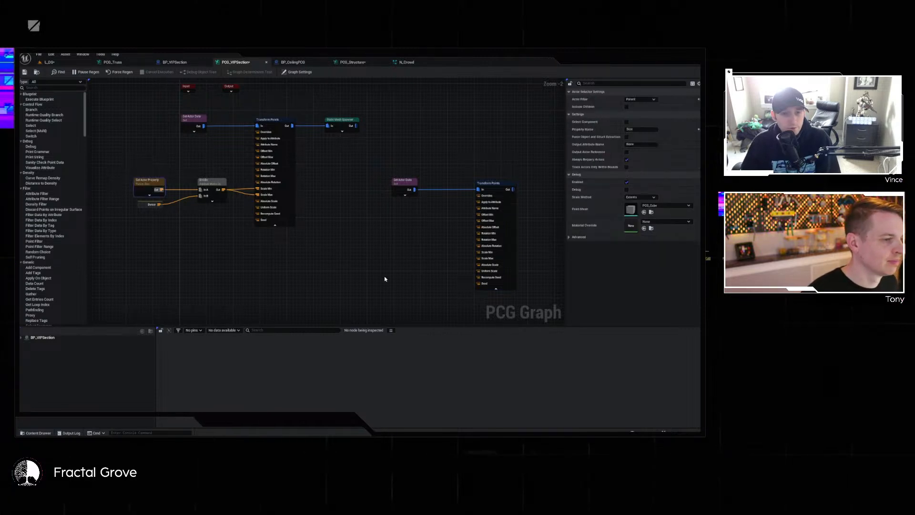
{"action": "key", "text": "ctrl+v"}
{"action": "left_click_drag", "start_coordinate": [405, 287], "coordinate": [414, 277]}
{"action": "type", "text": "break"}
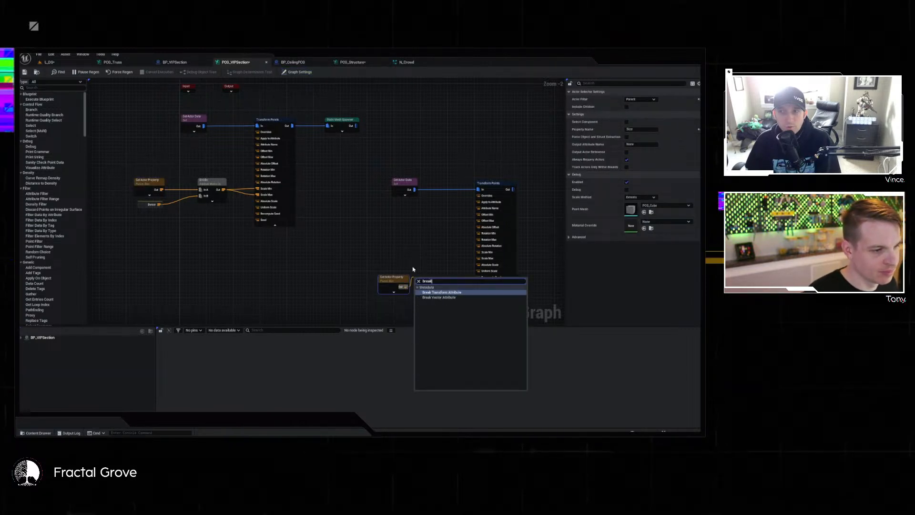
{"action": "key", "text": "Down"}
{"action": "key", "text": "Return"}
{"action": "left_click_drag", "start_coordinate": [361, 269], "coordinate": [423, 302]}
{"action": "left_click_drag", "start_coordinate": [423, 299], "coordinate": [386, 233]}
{"action": "left_click", "coordinate": [427, 257]}
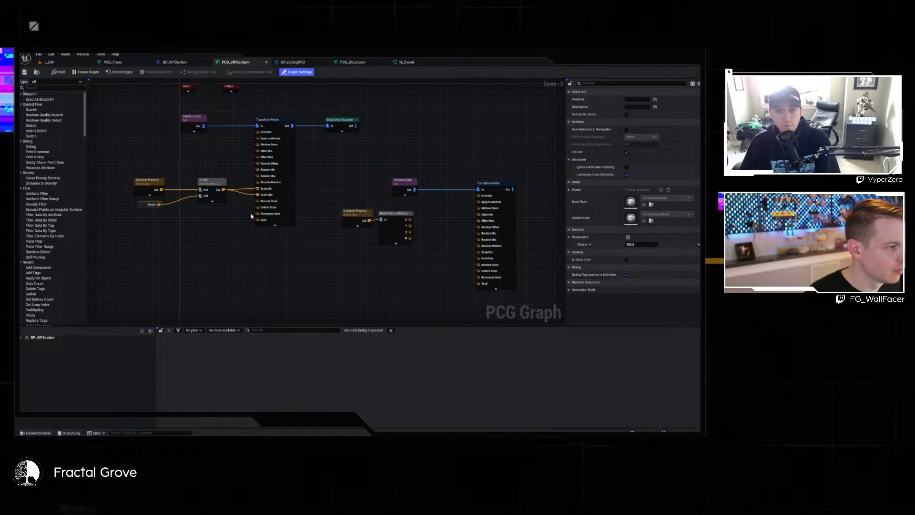
Duplicate the Divide and Divisor nodes, connect Break Vector Attribute's Z output to the copied Divide's In A, and place Divide beside it.
{"action": "scroll", "coordinate": [429, 219], "scroll_direction": "up", "scroll_amount": 2}
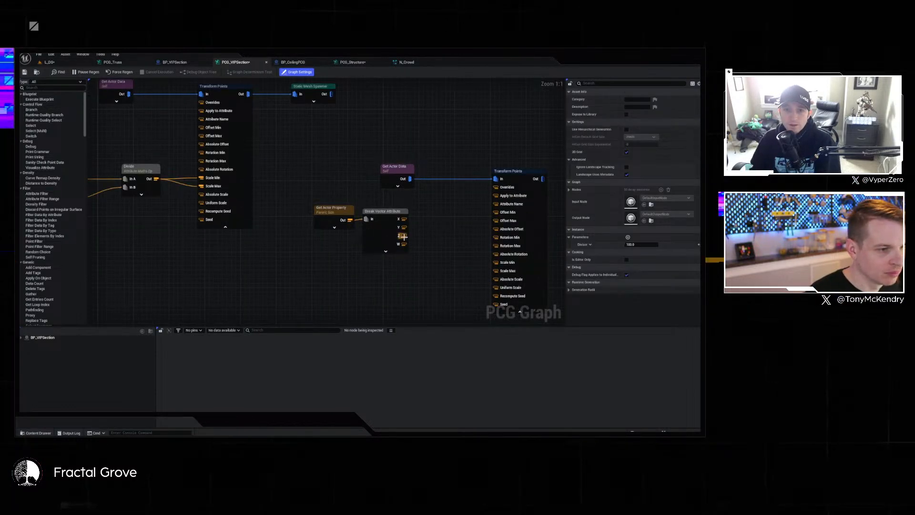
{"action": "right_click_drag", "start_coordinate": [200, 252], "coordinate": [353, 264]}
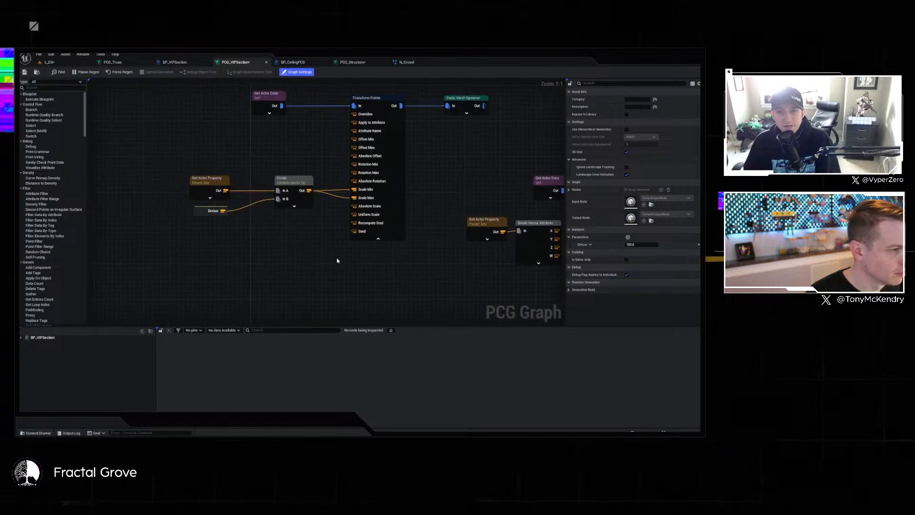
{"action": "left_click_drag", "start_coordinate": [257, 208], "coordinate": [206, 203]}
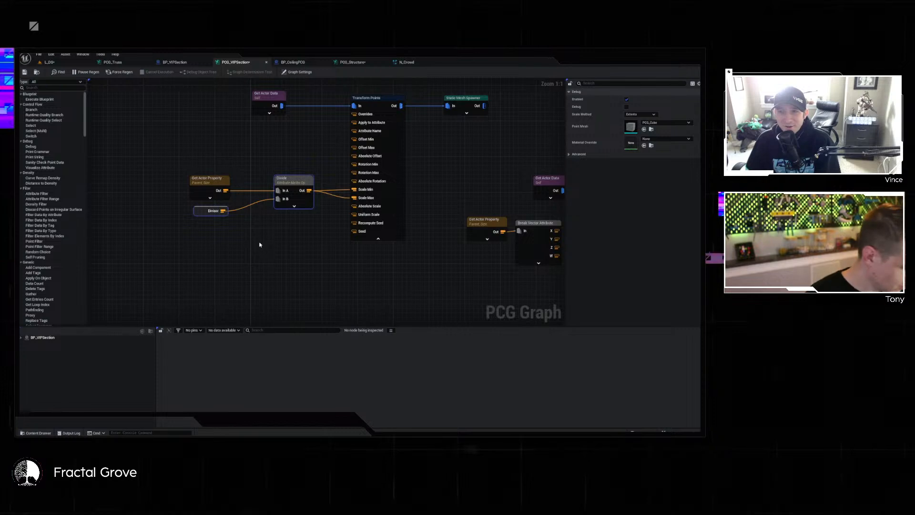
{"action": "right_click_drag", "start_coordinate": [496, 276], "coordinate": [327, 227]}
{"action": "key", "text": "ctrl+v"}
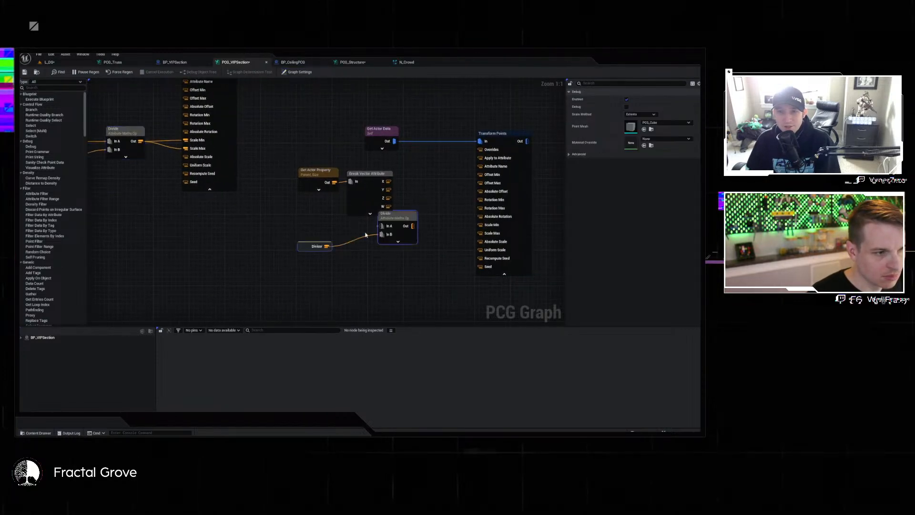
{"action": "left_click_drag", "start_coordinate": [398, 217], "coordinate": [430, 231]}
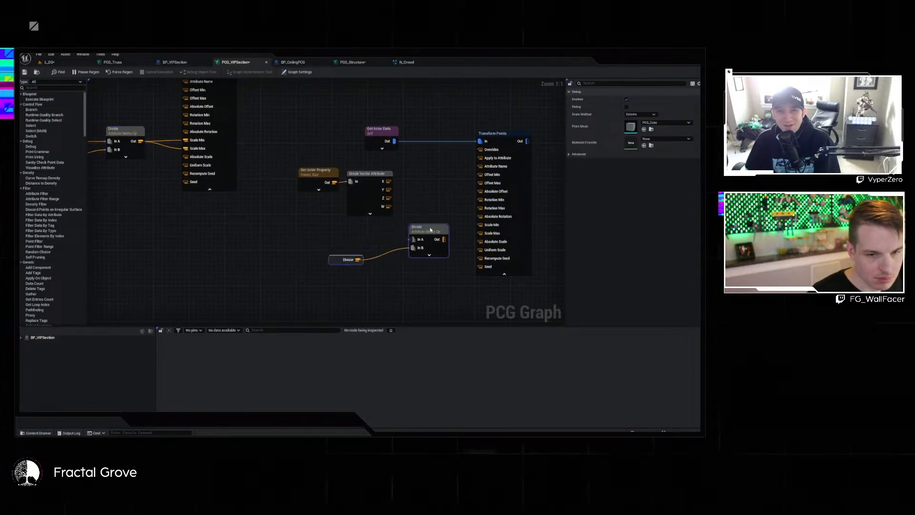
{"action": "left_click", "coordinate": [422, 199]}
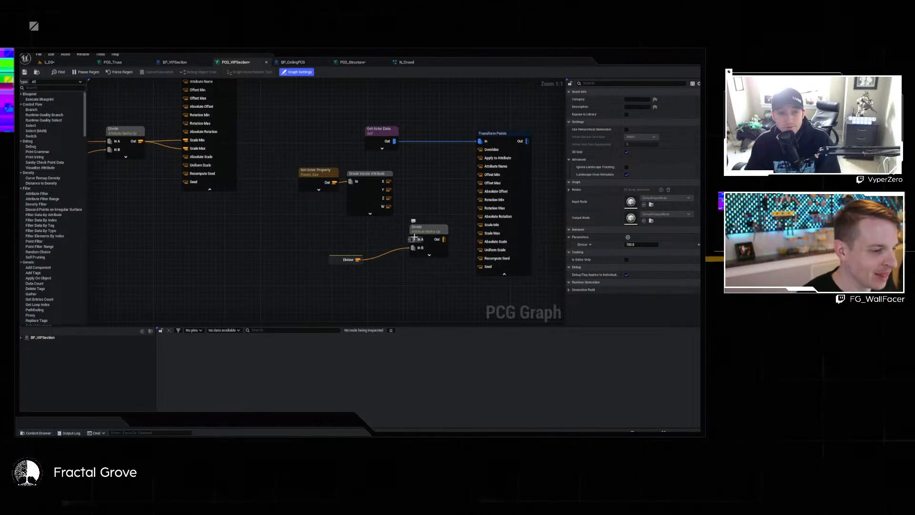
{"action": "left_click_drag", "start_coordinate": [417, 238], "coordinate": [387, 197]}
{"action": "left_click_drag", "start_coordinate": [437, 229], "coordinate": [444, 189]}
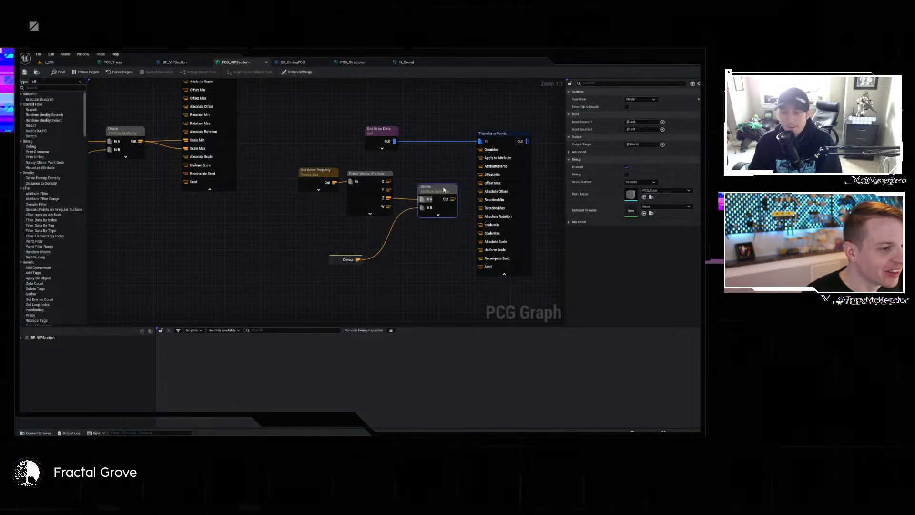
Place the Divisor node under Break Vector Attribute and shift the copied Size, Break Vector, Divisor and Divide nodes away from Transform Points.
{"action": "left_click_drag", "start_coordinate": [341, 261], "coordinate": [368, 226]}
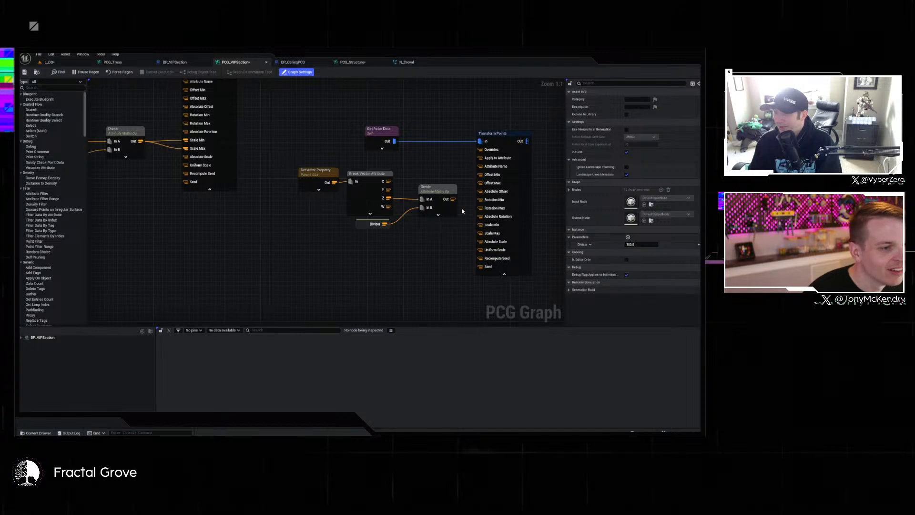
{"action": "right_click", "coordinate": [508, 177]}
{"action": "left_click", "coordinate": [552, 163]}
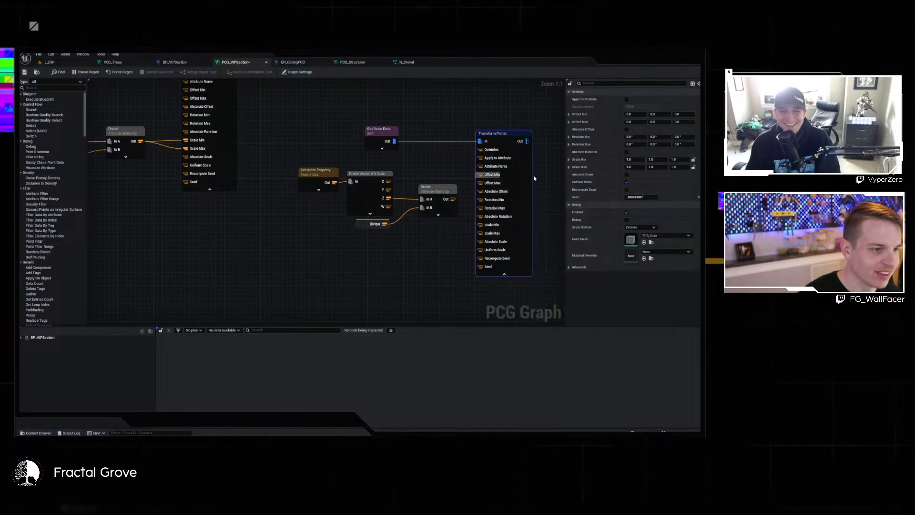
{"action": "left_click", "coordinate": [429, 253]}
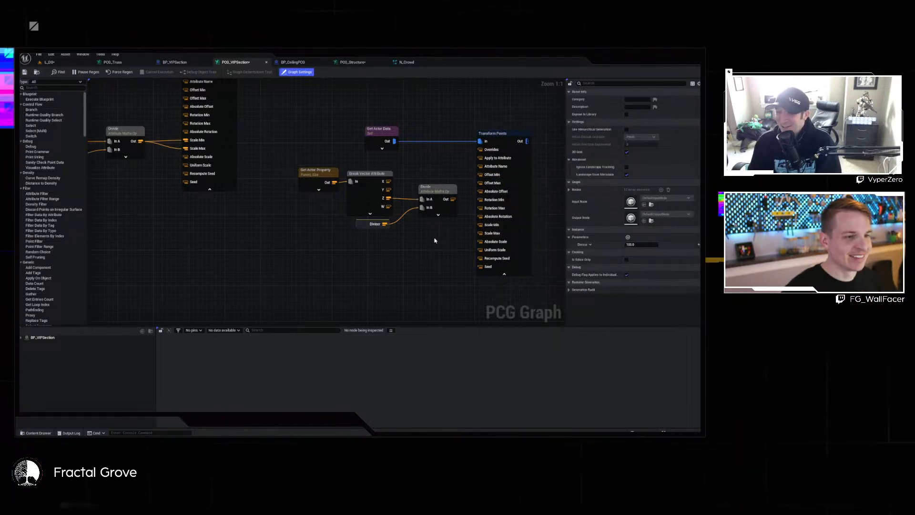
{"action": "right_click_drag", "start_coordinate": [444, 165], "coordinate": [385, 164]}
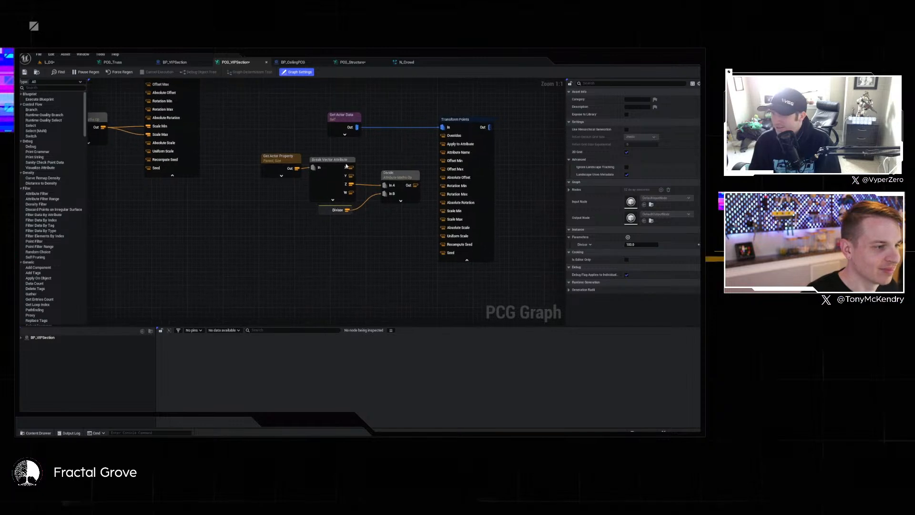
{"action": "left_click_drag", "start_coordinate": [251, 166], "coordinate": [405, 230]}
{"action": "left_click_drag", "start_coordinate": [329, 160], "coordinate": [221, 199]}
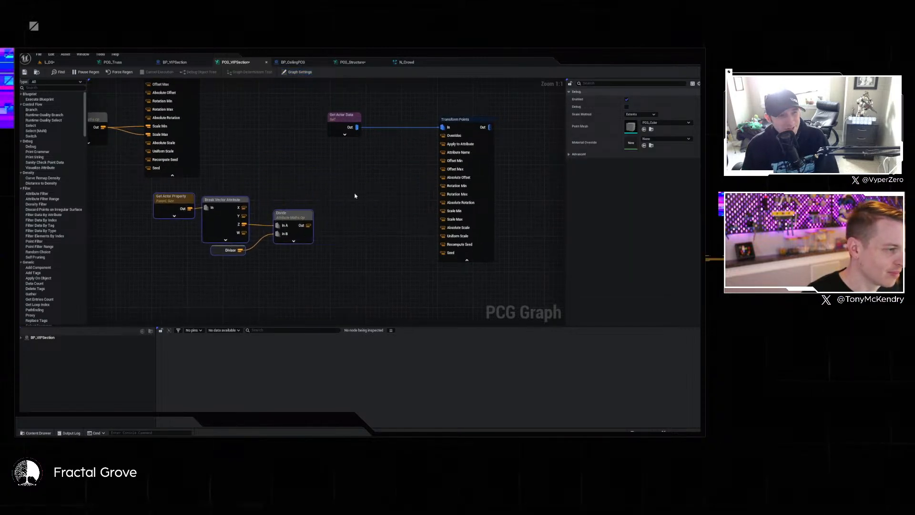
Add a Make Vector Attribute node between Divide and Transform Points and set its output type to Vector.
{"action": "right_click", "coordinate": [356, 192]}
{"action": "type", "text": "ma"}
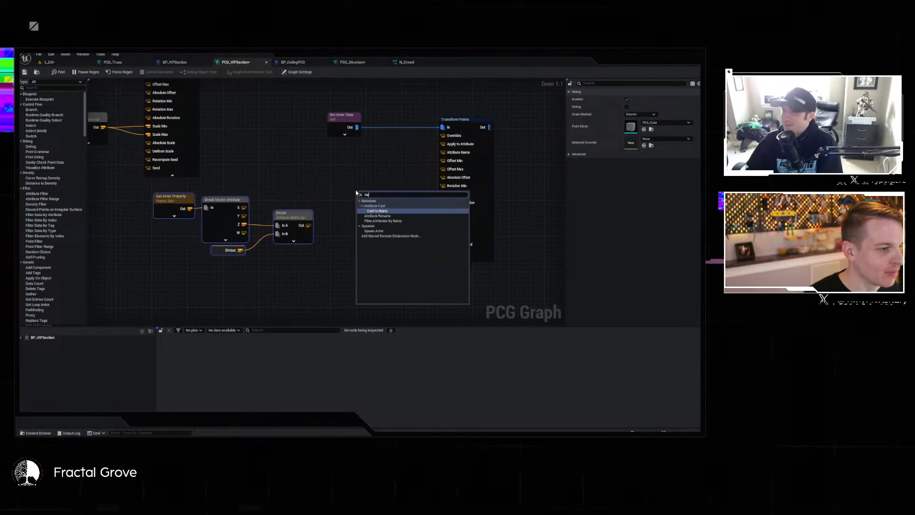
{"action": "type", "text": "ke ve"}
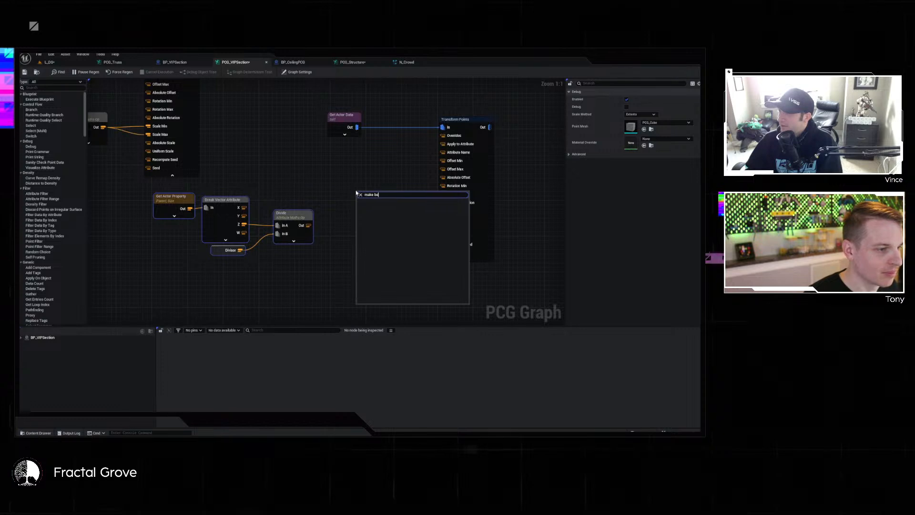
{"action": "type", "text": "ct"}
{"action": "key", "text": "Return"}
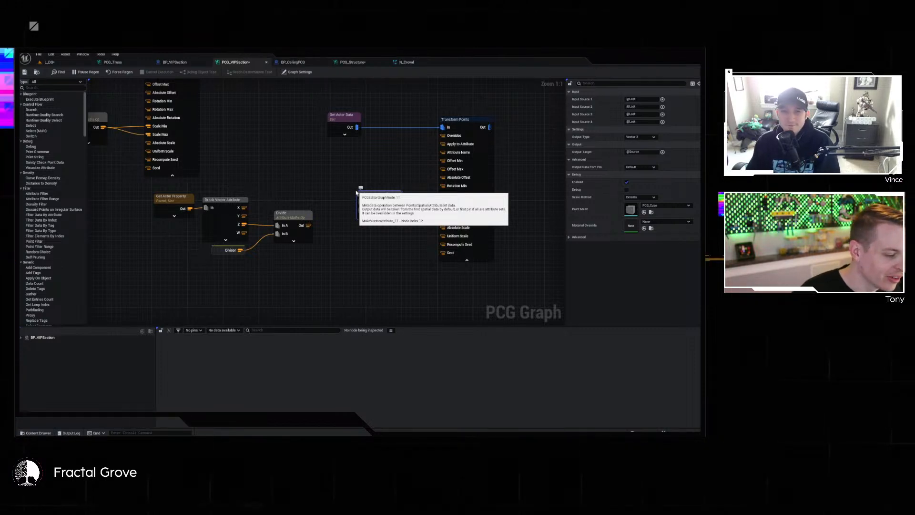
{"action": "left_click", "coordinate": [389, 300]}
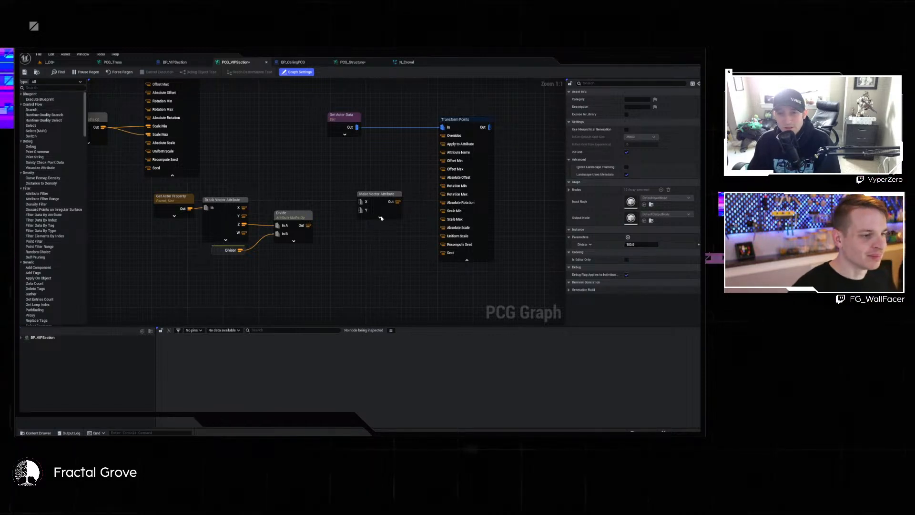
{"action": "left_click", "coordinate": [380, 207]}
{"action": "left_click", "coordinate": [641, 137]}
{"action": "left_click", "coordinate": [643, 148]}
{"action": "left_click", "coordinate": [313, 269]}
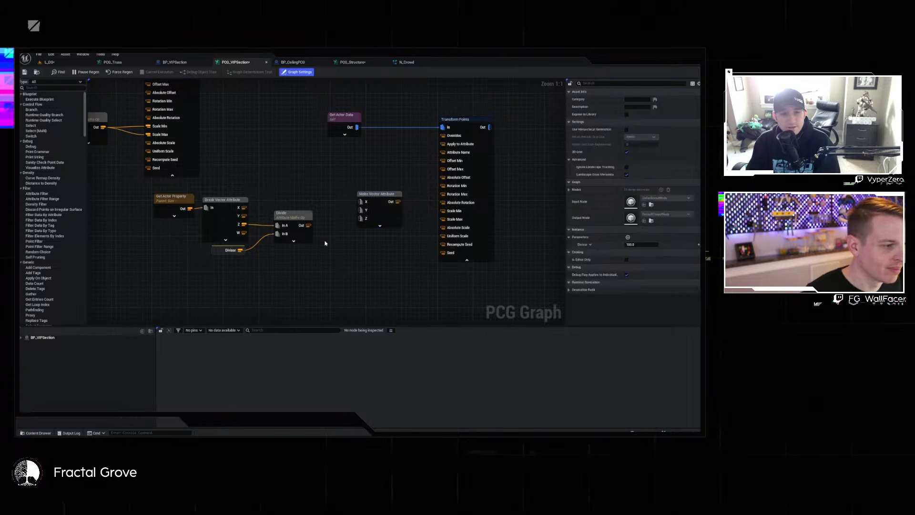
Connect the Divide output to Make Vector Attribute's Z and its output to Offset Min and Offset Max on Transform Points.
{"action": "left_click_drag", "start_coordinate": [310, 225], "coordinate": [363, 224]}
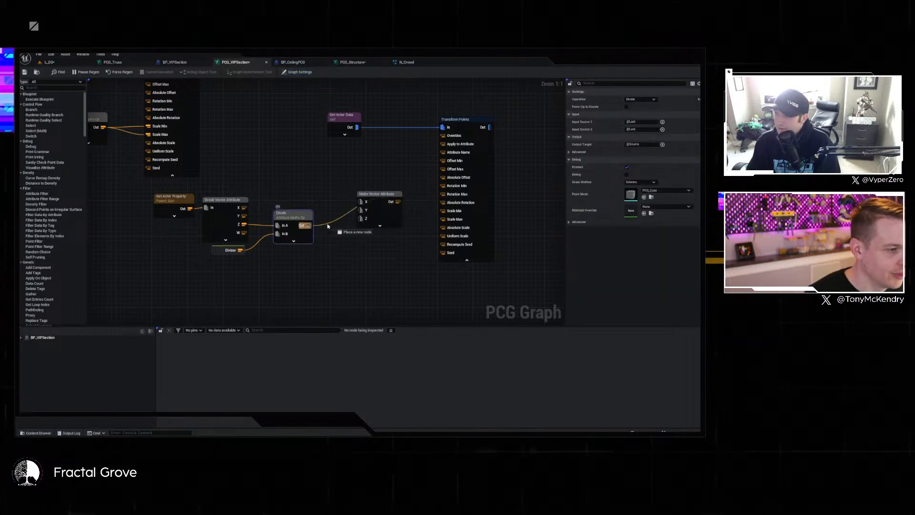
{"action": "left_click", "coordinate": [381, 277]}
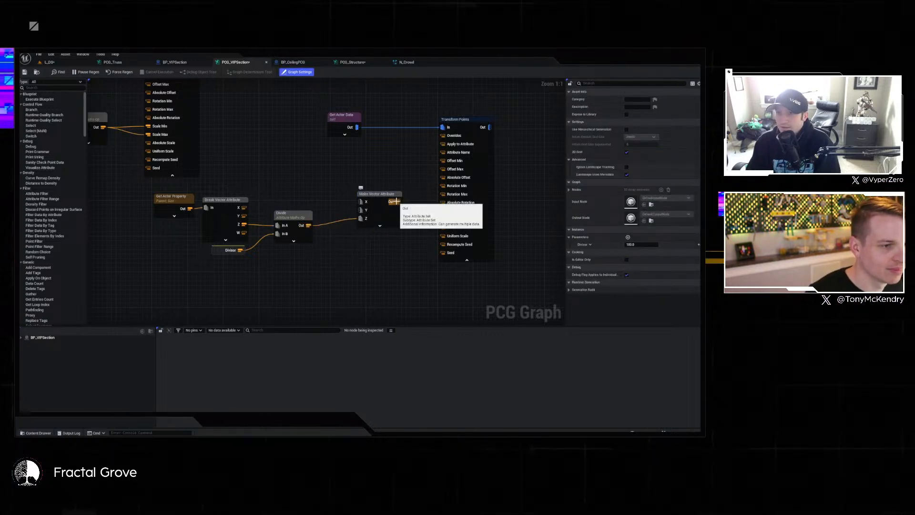
{"action": "left_click_drag", "start_coordinate": [398, 202], "coordinate": [443, 161]}
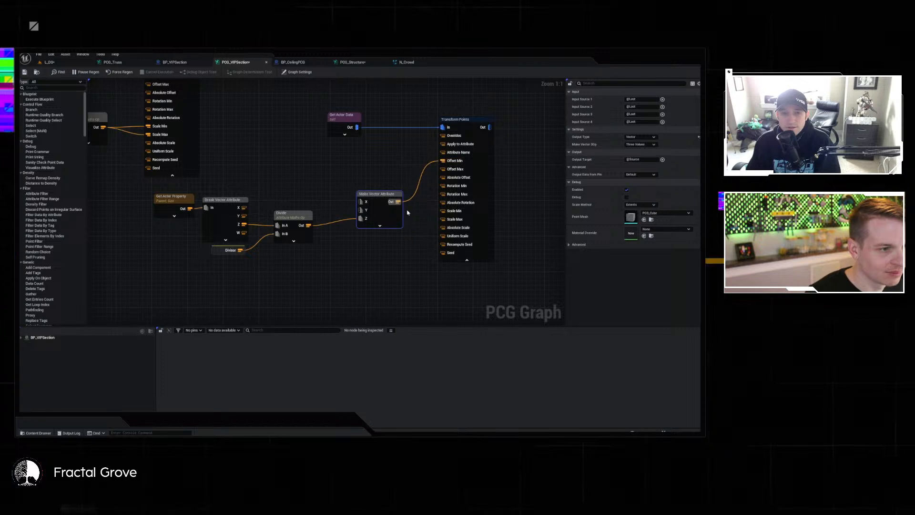
{"action": "left_click_drag", "start_coordinate": [402, 201], "coordinate": [444, 170]}
{"action": "left_click", "coordinate": [301, 175]}
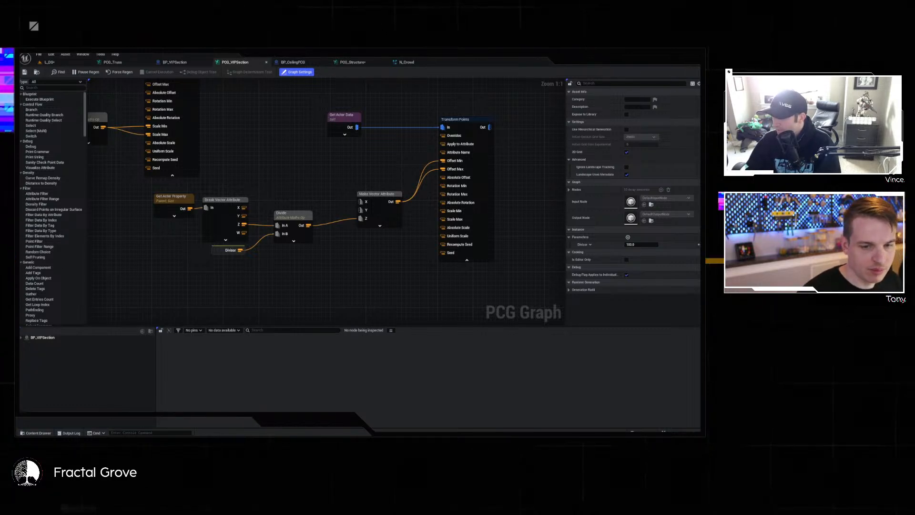
Add a Spawn Actor node fed by the Transform Points output and align it with that node.
{"action": "right_click_drag", "start_coordinate": [552, 188], "coordinate": [440, 214]}
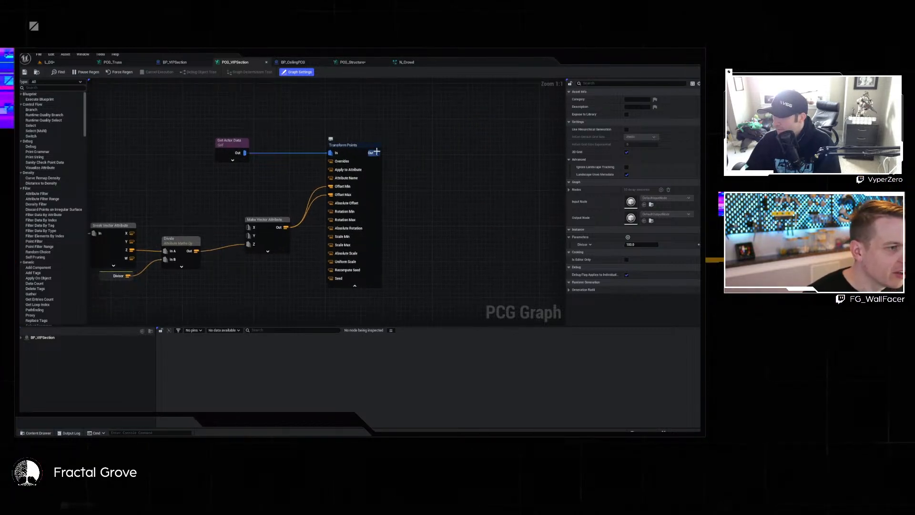
{"action": "left_click_drag", "start_coordinate": [377, 153], "coordinate": [482, 159]}
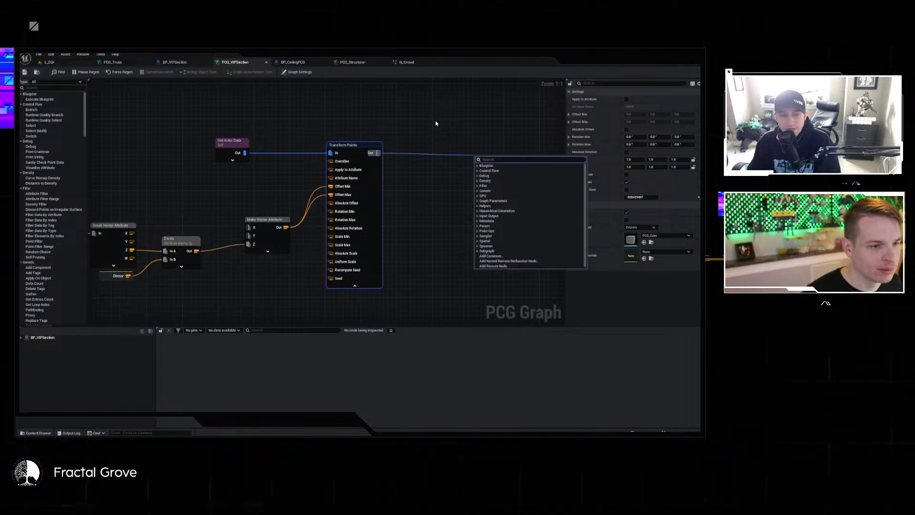
{"action": "type", "text": "spawn"}
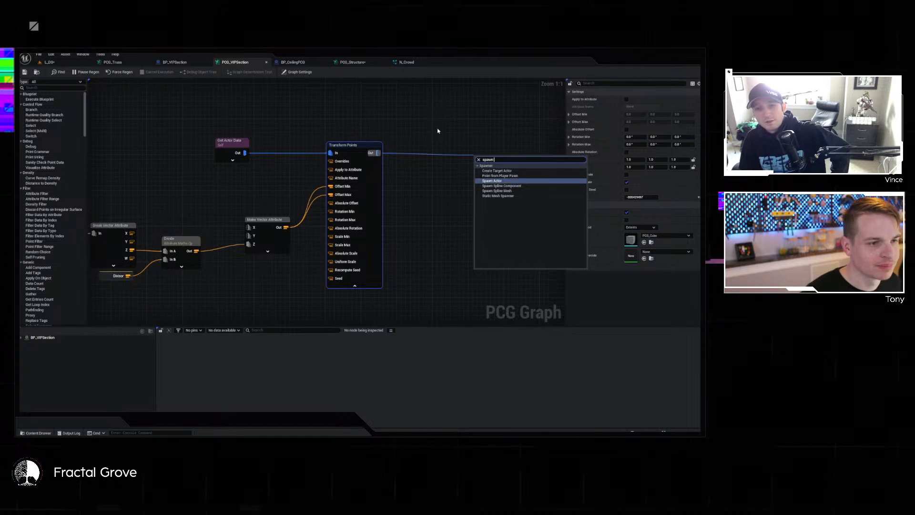
{"action": "left_click", "coordinate": [492, 181]}
{"action": "left_click_drag", "start_coordinate": [487, 159], "coordinate": [456, 149]}
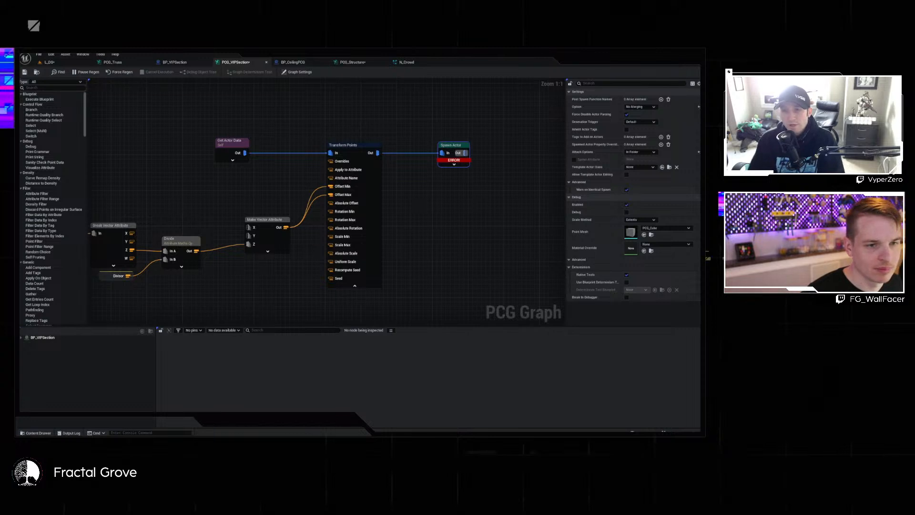
Set the Spawn Actor node's template actor class to BP_VIPs and save the PCG_VIPSection graph.
{"action": "left_click", "coordinate": [651, 168]}
{"action": "type", "text": "bp_vi"}
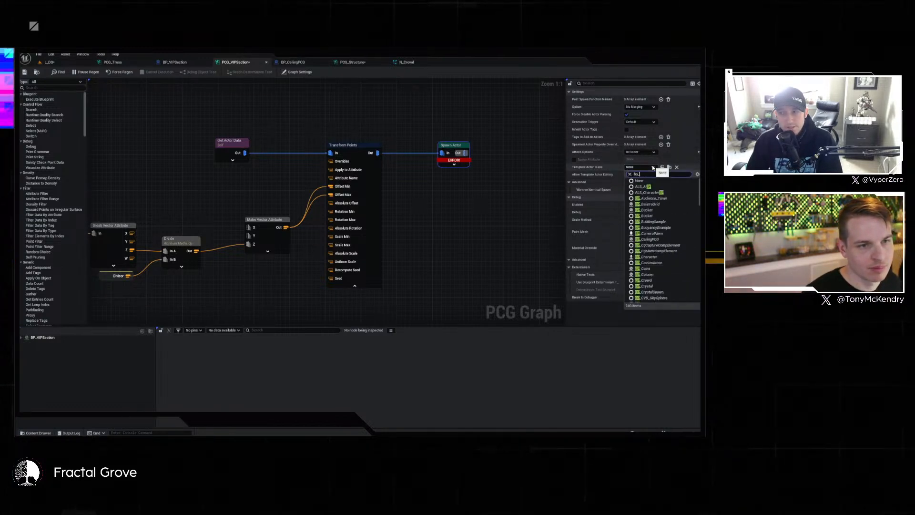
{"action": "left_click", "coordinate": [644, 186]}
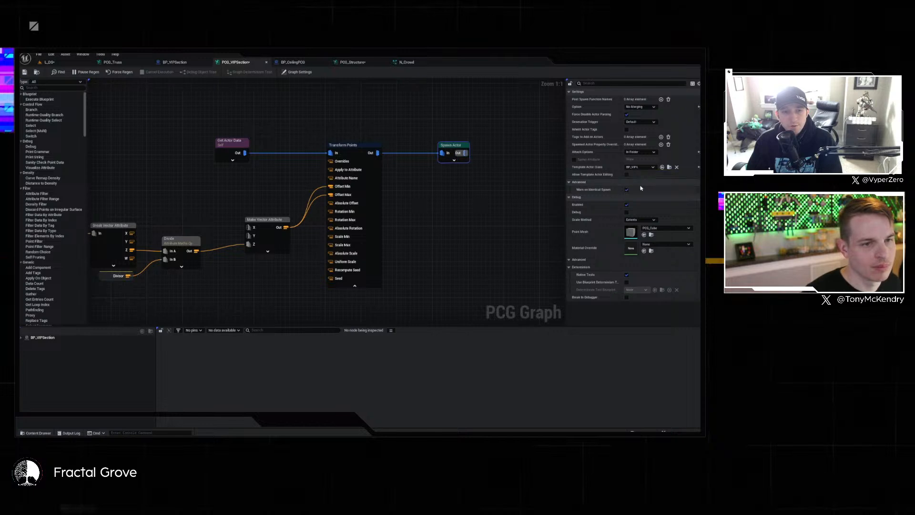
{"action": "left_click", "coordinate": [464, 203]}
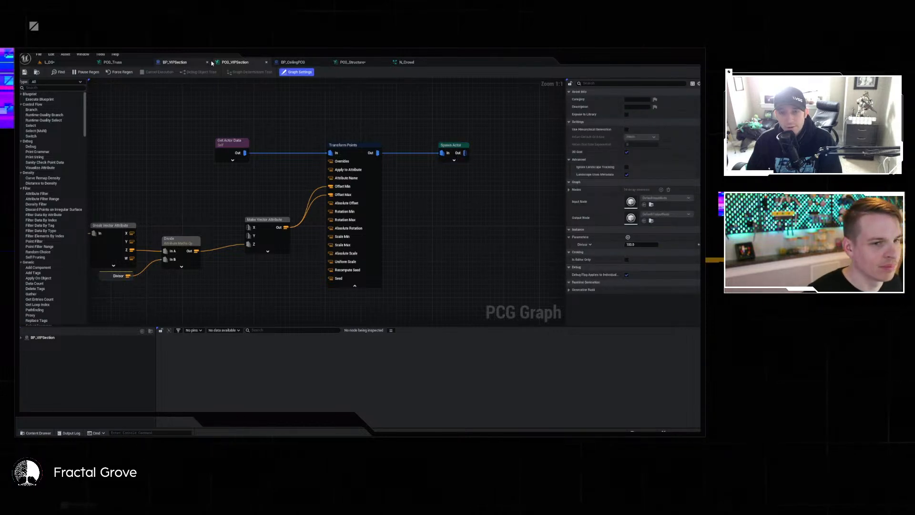
{"action": "key", "text": "ctrl+s"}
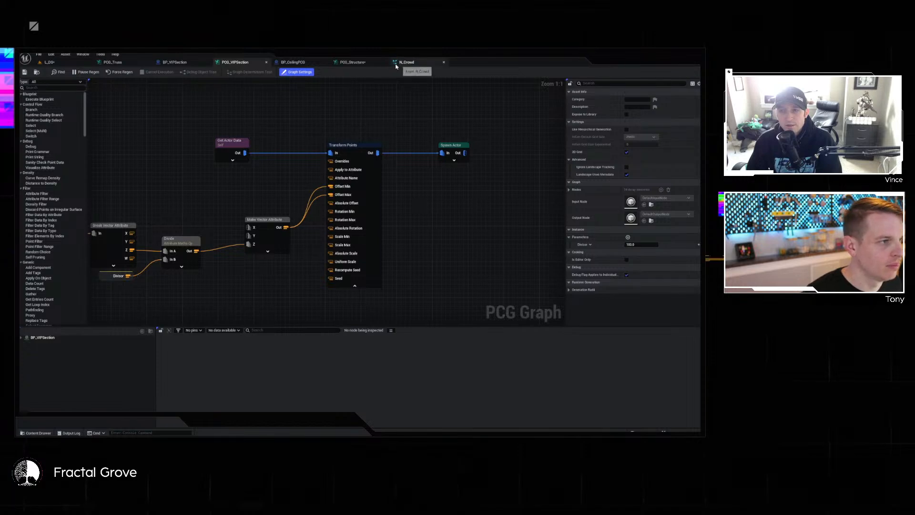
Delete the manually placed BP_VIPs actor from the level and compile the BP_VIPSection blueprint.
{"action": "left_click", "coordinate": [86, 63]}
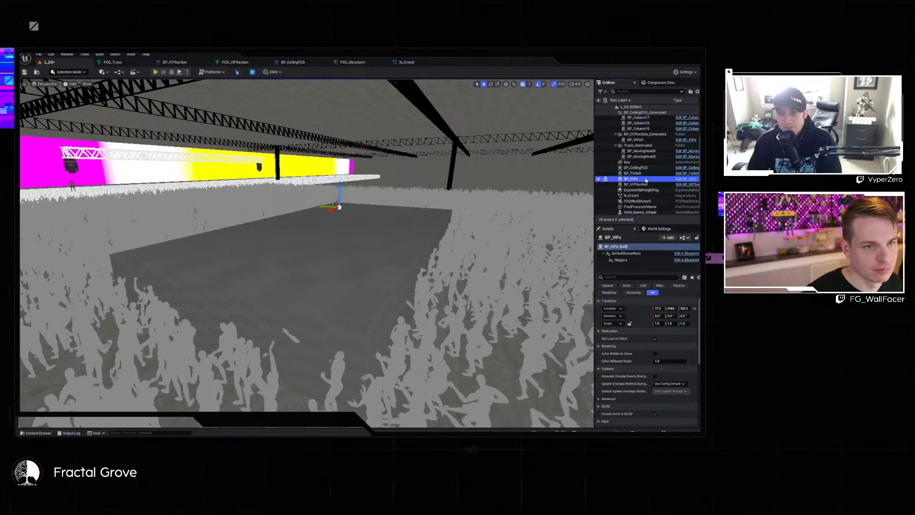
{"action": "key", "text": "Delete"}
{"action": "left_click", "coordinate": [175, 62]}
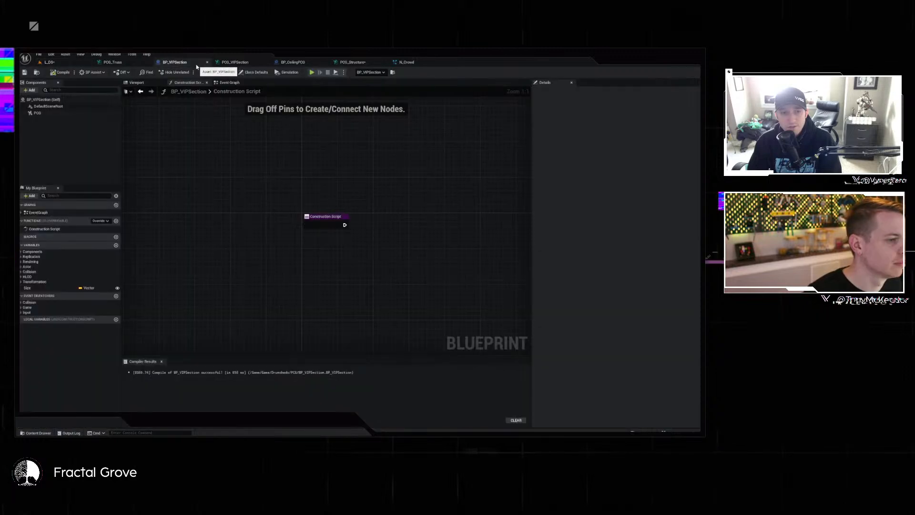
{"action": "left_click", "coordinate": [230, 83]}
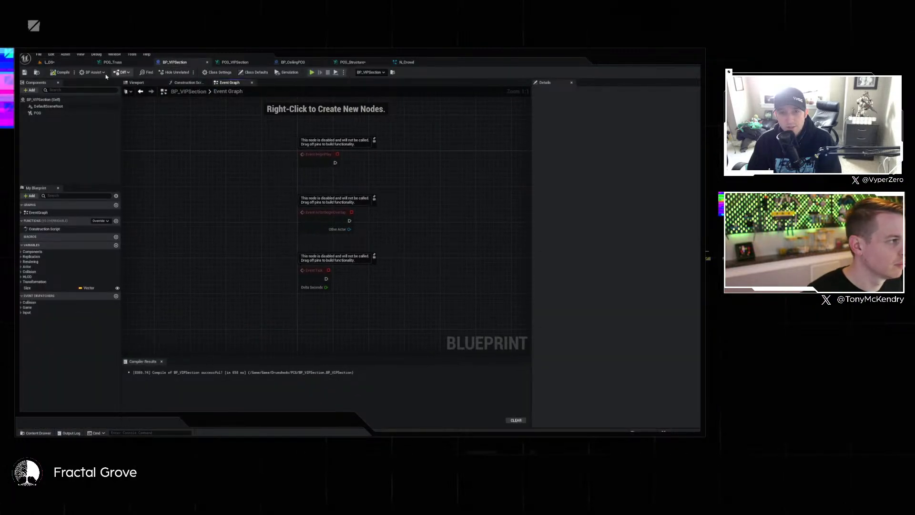
{"action": "left_click", "coordinate": [62, 73]}
Close the BP_CeilingPCG and PCG_Structure editors and return to the PCG_VIPSection graph.
{"action": "left_click", "coordinate": [354, 62]}
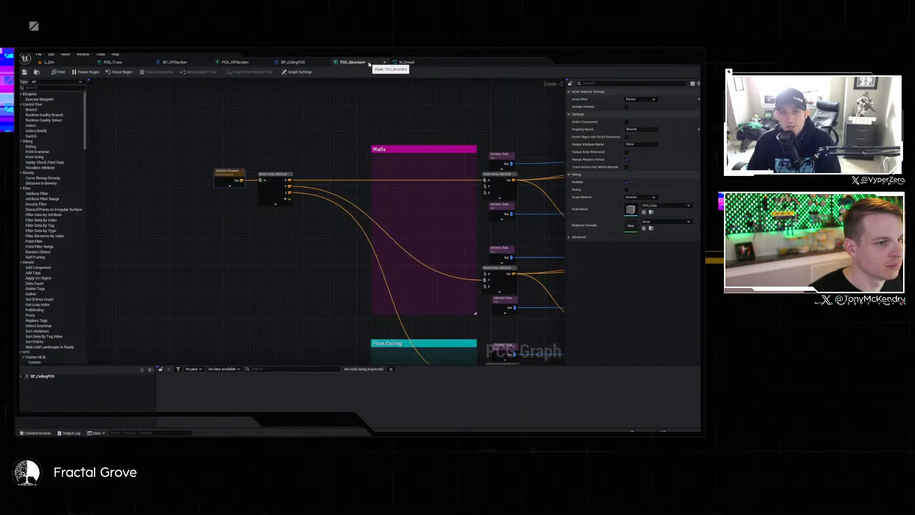
{"action": "left_click", "coordinate": [415, 63]}
{"action": "left_click", "coordinate": [310, 62]}
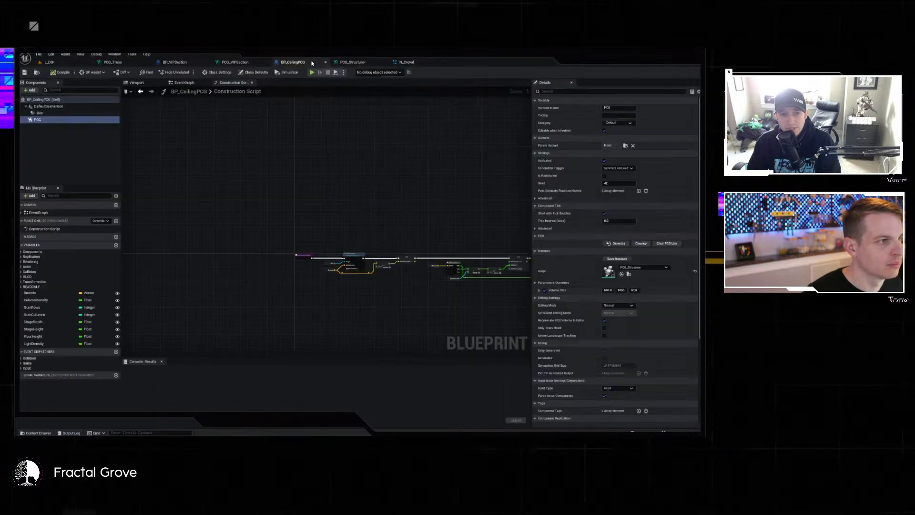
{"action": "left_click", "coordinate": [325, 62]}
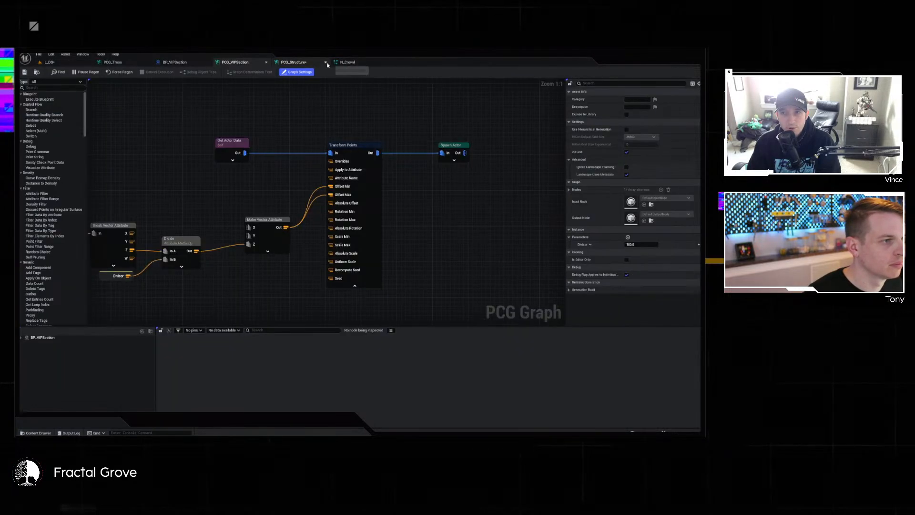
{"action": "left_click", "coordinate": [288, 62]}
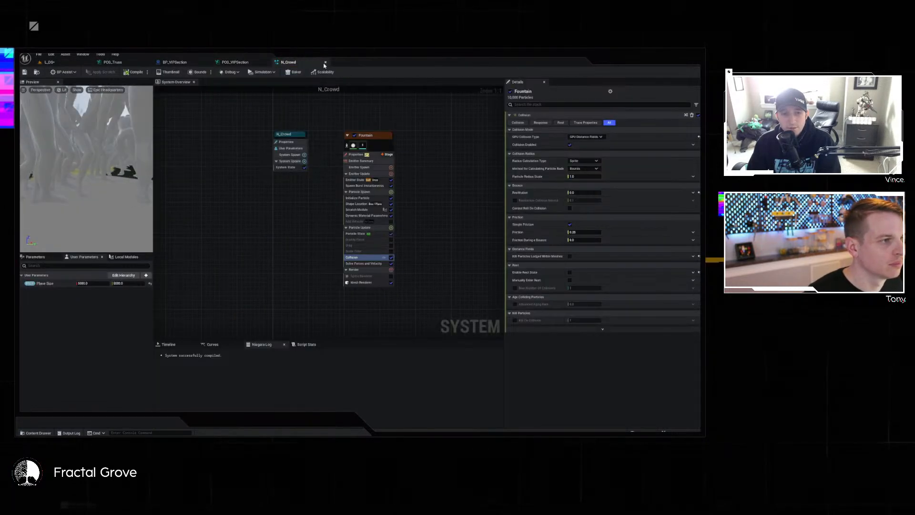
{"action": "left_click", "coordinate": [220, 62]}
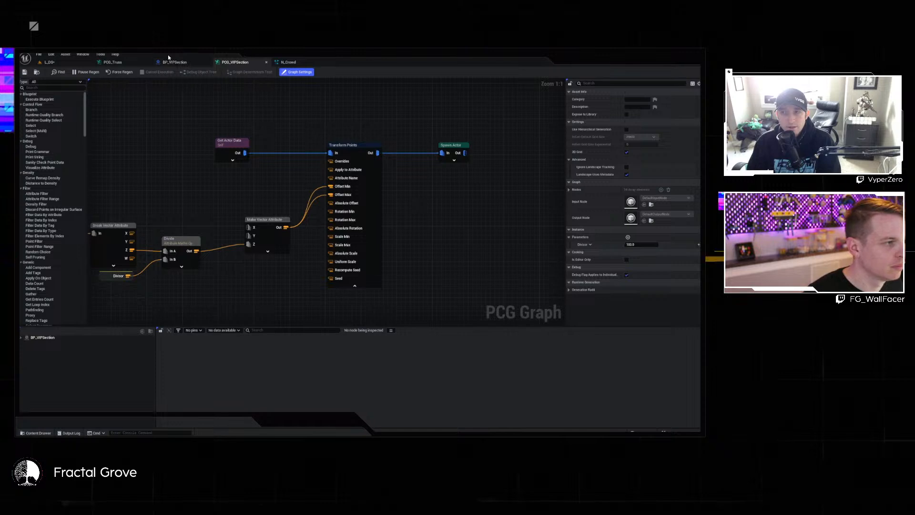
{"action": "left_click", "coordinate": [208, 62]}
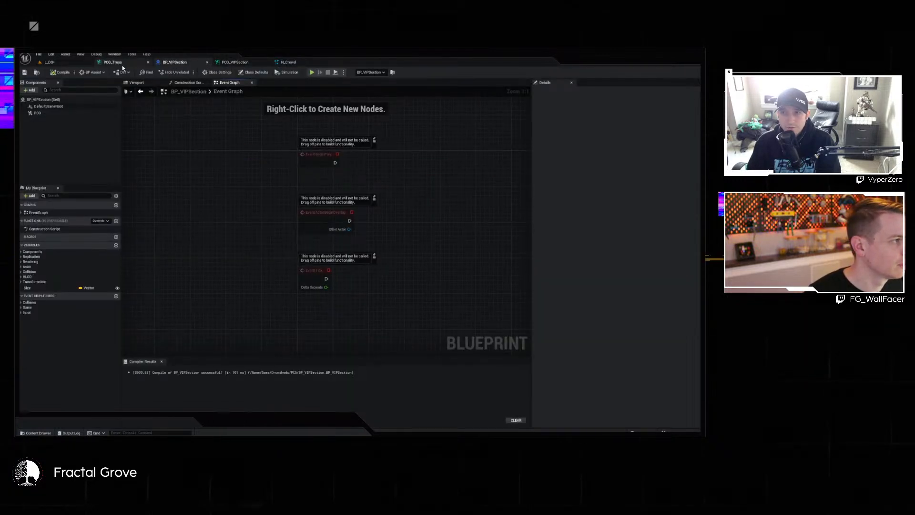
{"action": "left_click", "coordinate": [230, 63]}
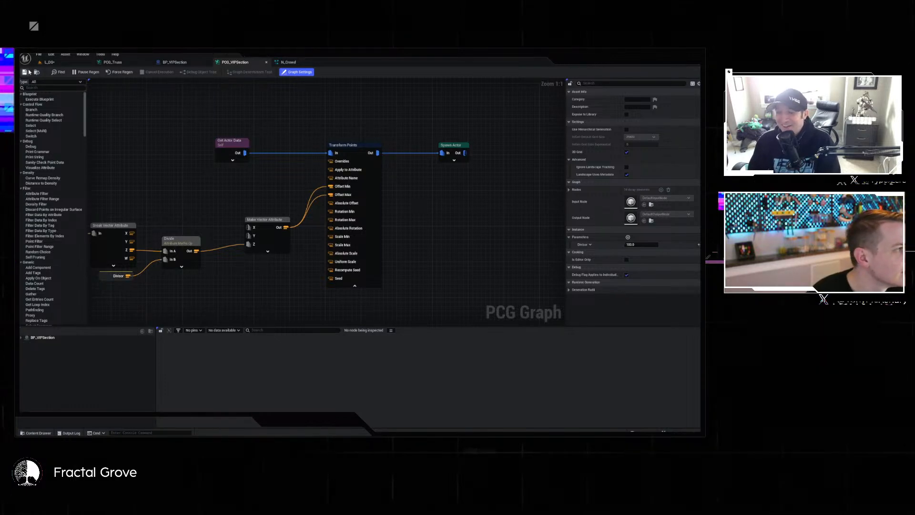
Run the L_DS level in play mode to check the crowd and VIP section, and stop the session.
{"action": "left_click", "coordinate": [49, 62]}
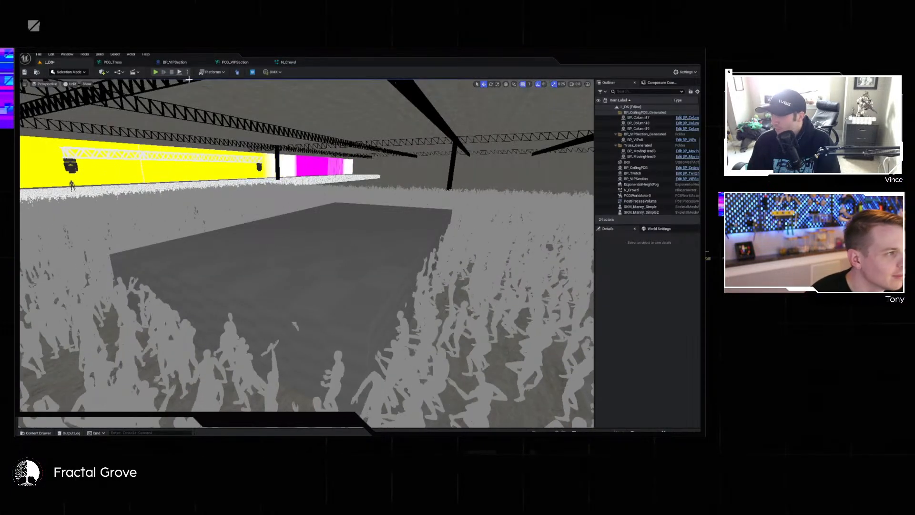
{"action": "left_click", "coordinate": [155, 72]}
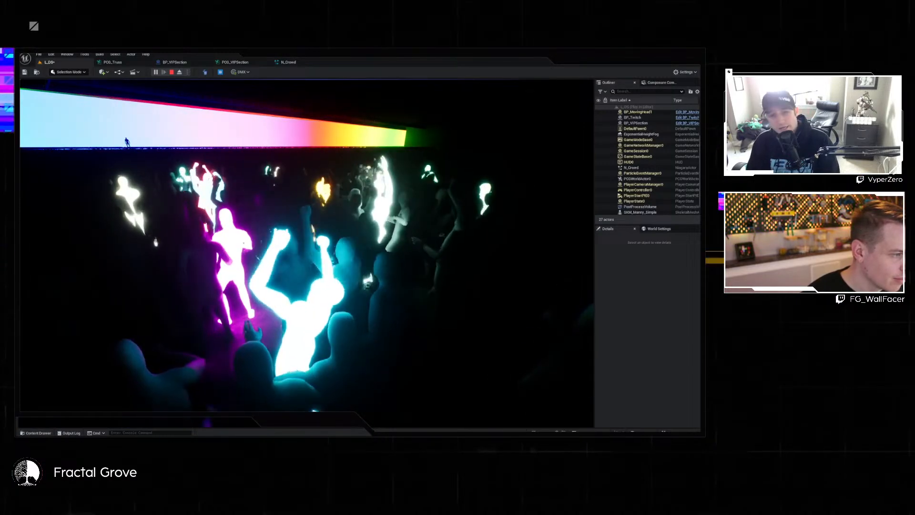
{"action": "key", "text": "Escape"}
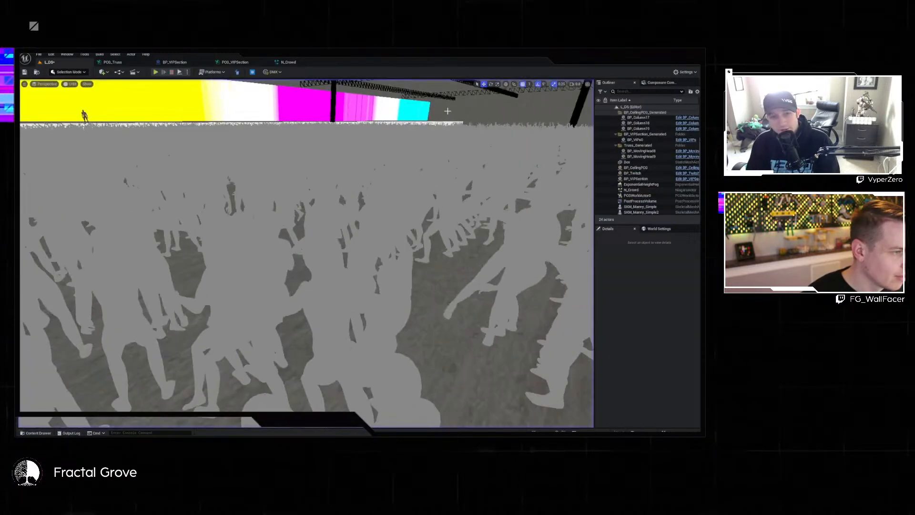
In PCG_VIPSection, delete the Divide and Divisor nodes, connect Break Vector Attribute's Z directly to Make Vector Attribute's Z, and save.
{"action": "left_click", "coordinate": [234, 65]}
{"action": "scroll", "coordinate": [187, 125], "scroll_direction": "down", "scroll_amount": 1}
{"action": "right_click_drag", "start_coordinate": [188, 125], "coordinate": [317, 93]}
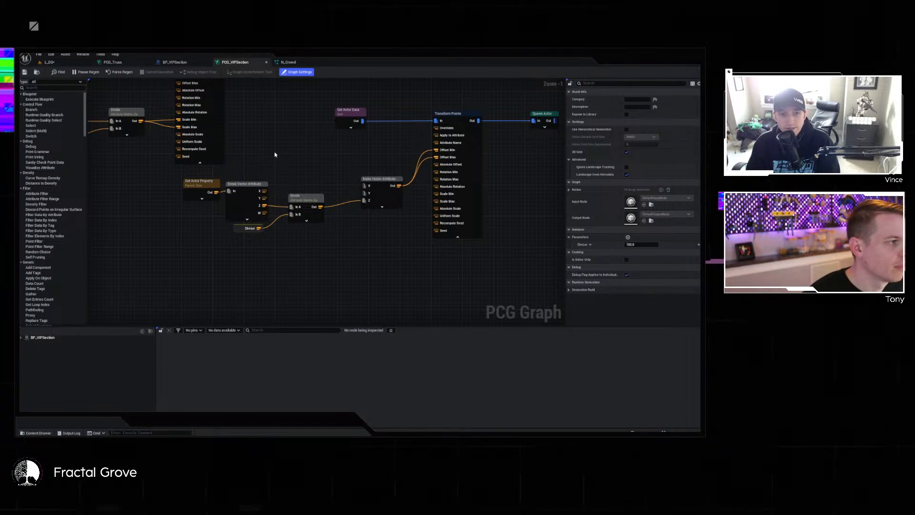
{"action": "left_click_drag", "start_coordinate": [250, 240], "coordinate": [227, 225]}
{"action": "key", "text": "Delete"}
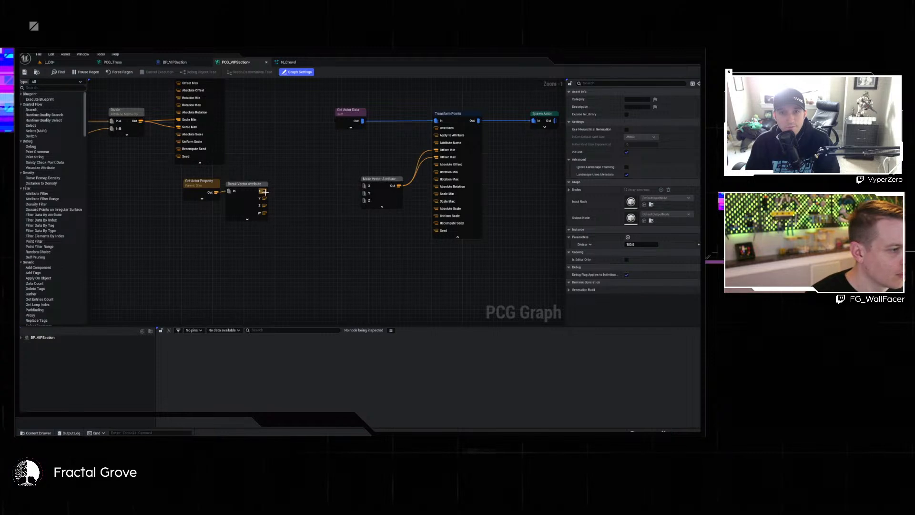
{"action": "left_click_drag", "start_coordinate": [263, 206], "coordinate": [364, 200]}
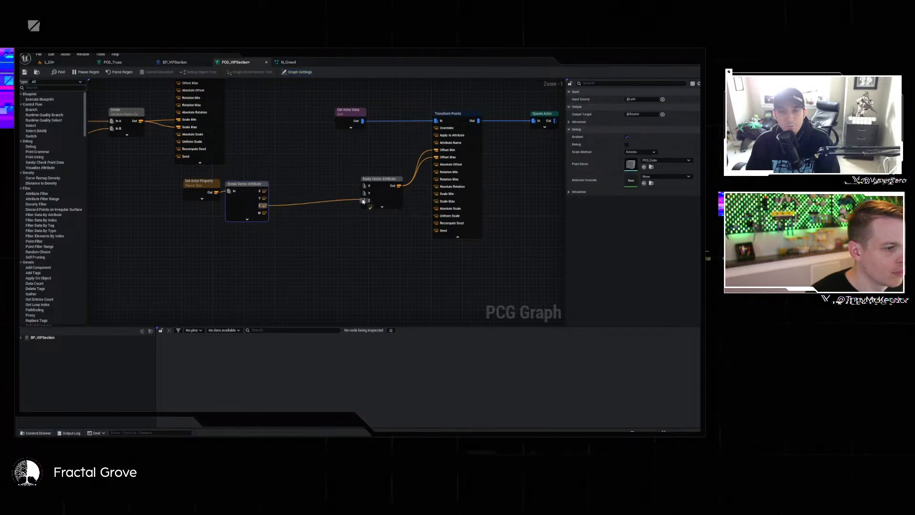
{"action": "left_click", "coordinate": [24, 72]}
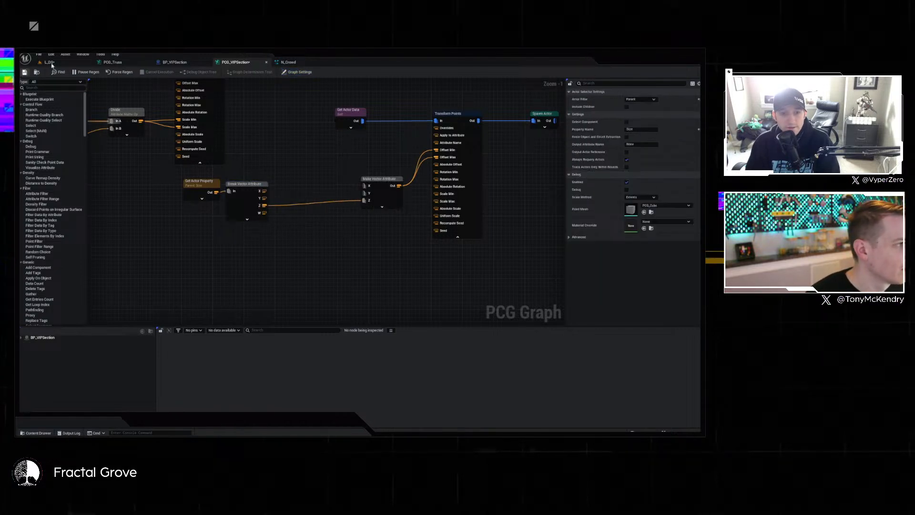
Run the L_DS level in play mode to check the VIPs' height on the platform, and stop the session.
{"action": "left_click", "coordinate": [56, 63]}
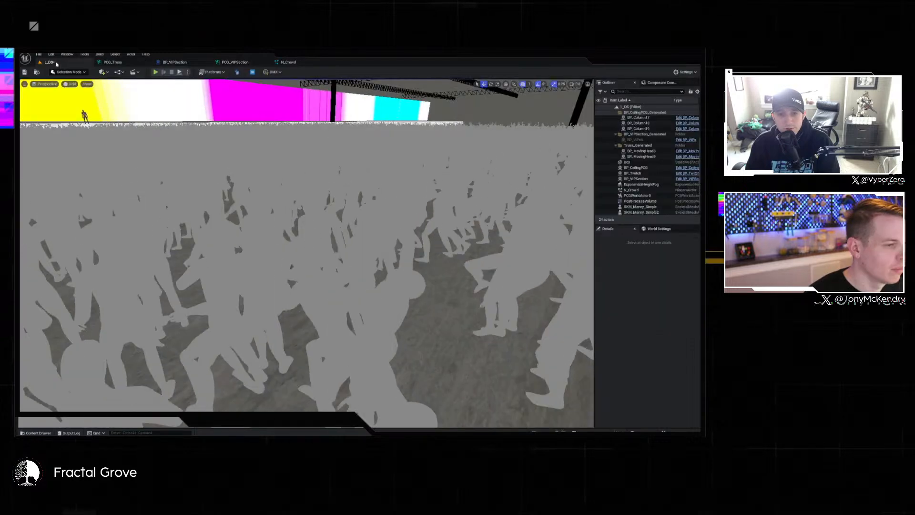
{"action": "left_click", "coordinate": [156, 72]}
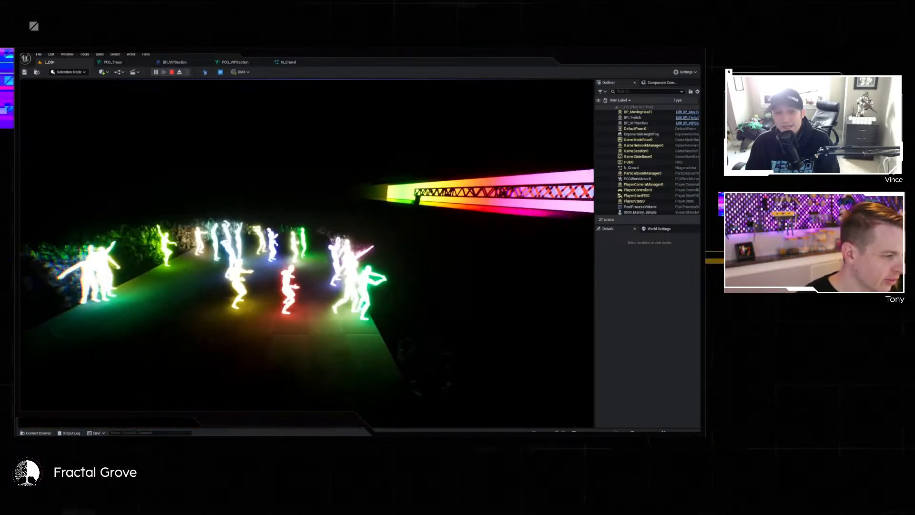
{"action": "key", "text": "Escape"}
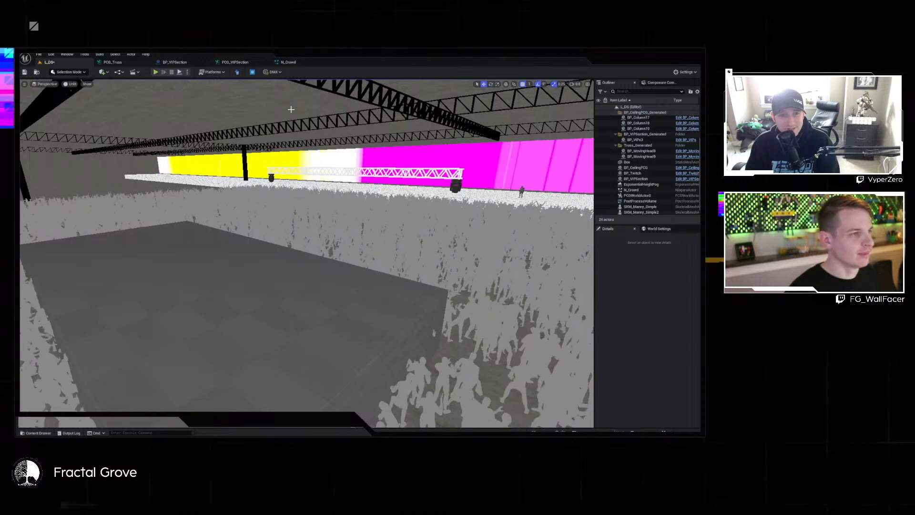
Inspect the Shape Location module settings of the Fountain emitter in N_Crowd.
{"action": "left_click", "coordinate": [289, 63]}
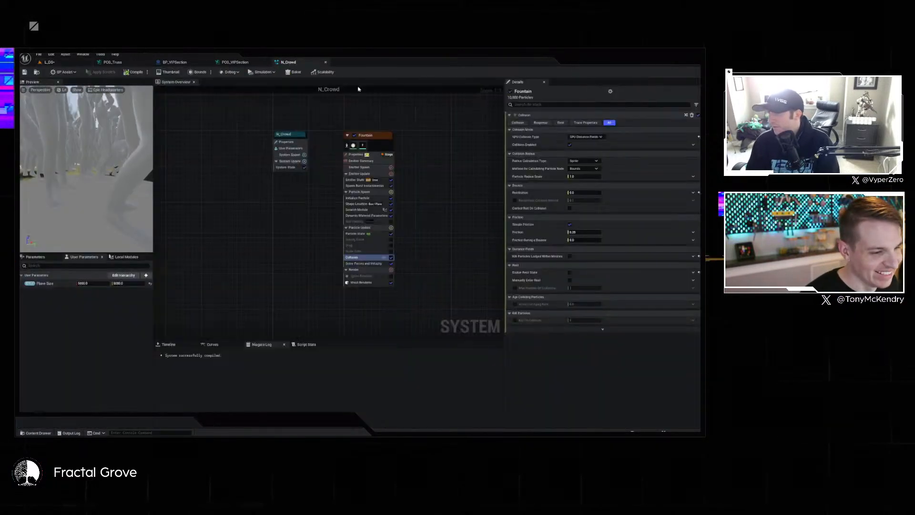
{"action": "left_click", "coordinate": [357, 203]}
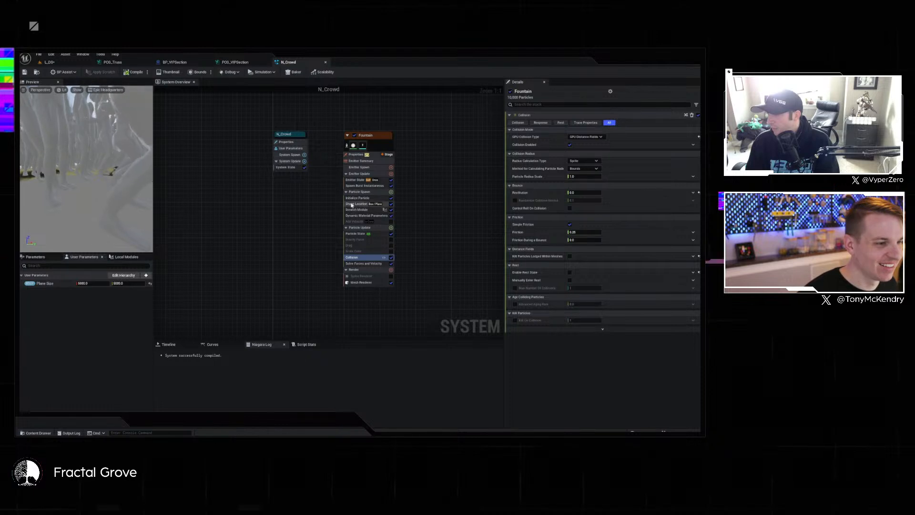
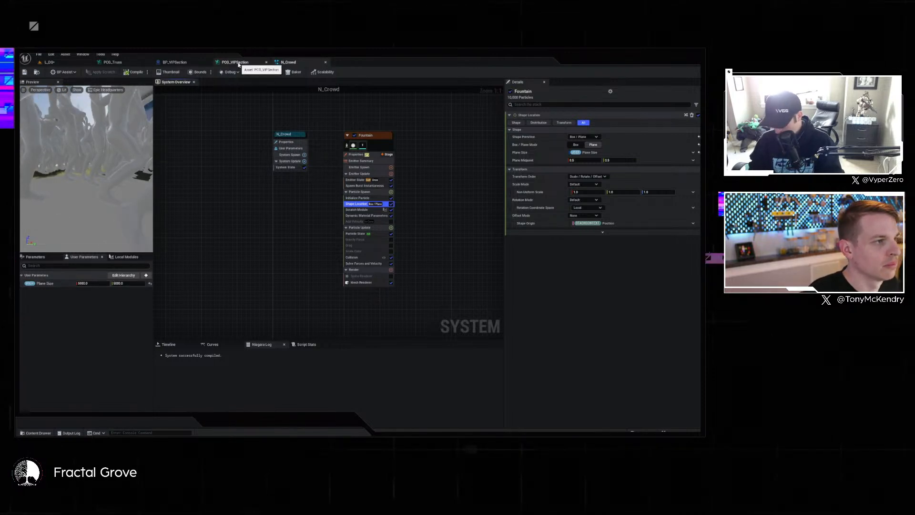
Open the BP_VIPs blueprint from the Twitch folder inside the Drumsheds Animations content folder.
{"action": "left_click", "coordinate": [182, 64]}
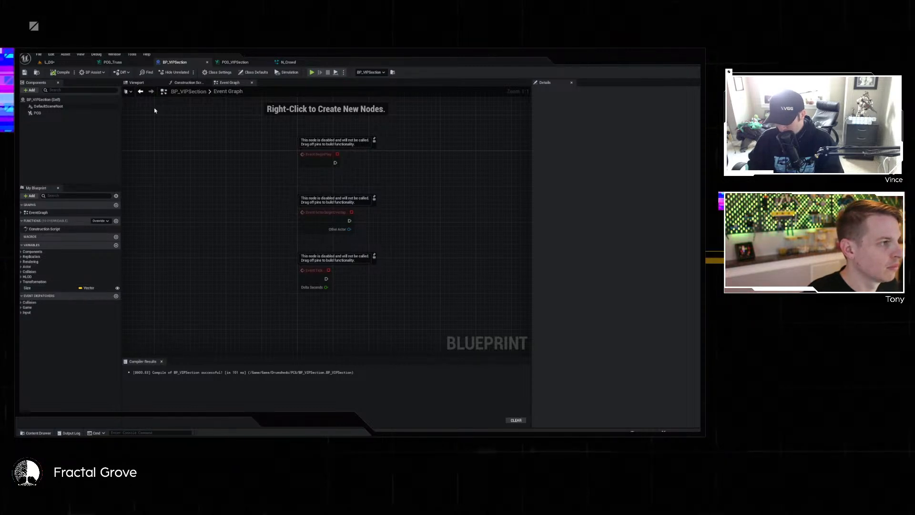
{"action": "left_click", "coordinate": [38, 432]}
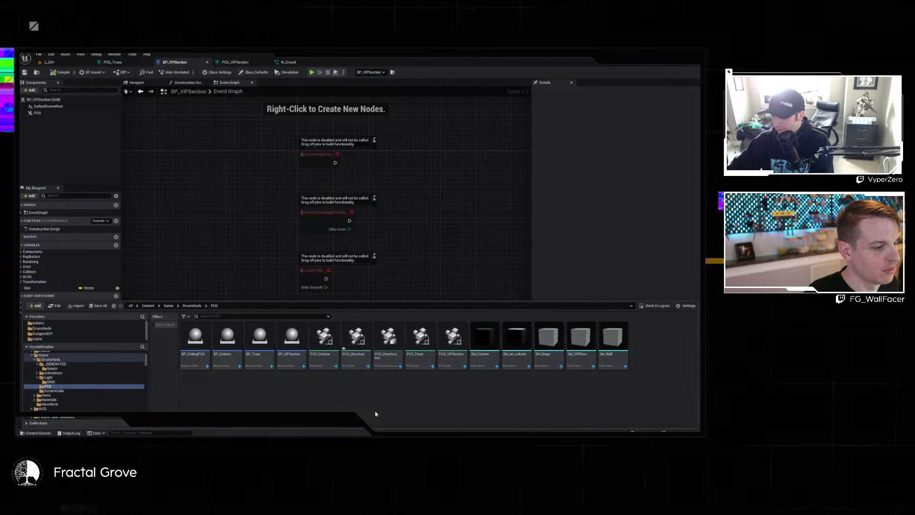
{"action": "left_click", "coordinate": [305, 343]}
{"action": "key", "text": "Left"}
{"action": "key", "text": "Left"}
{"action": "key", "text": "Left"}
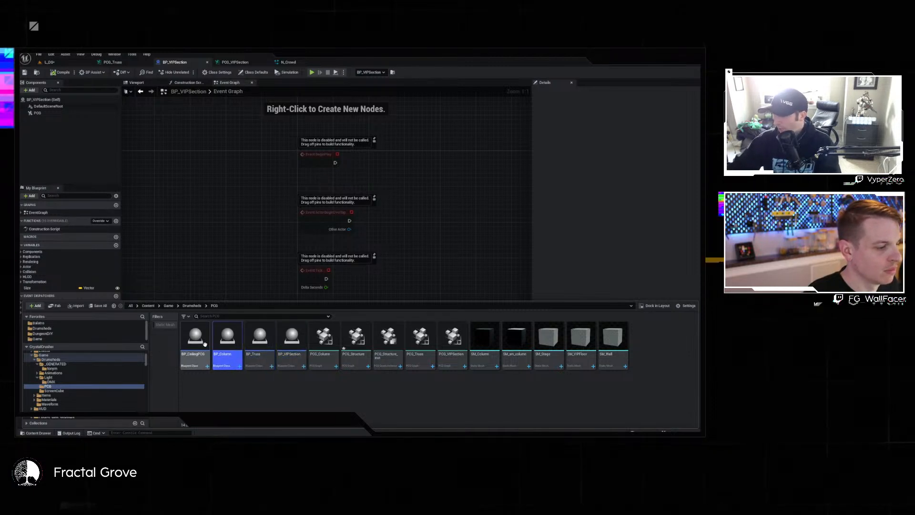
{"action": "left_click", "coordinate": [305, 343]}
{"action": "left_click", "coordinate": [280, 392]}
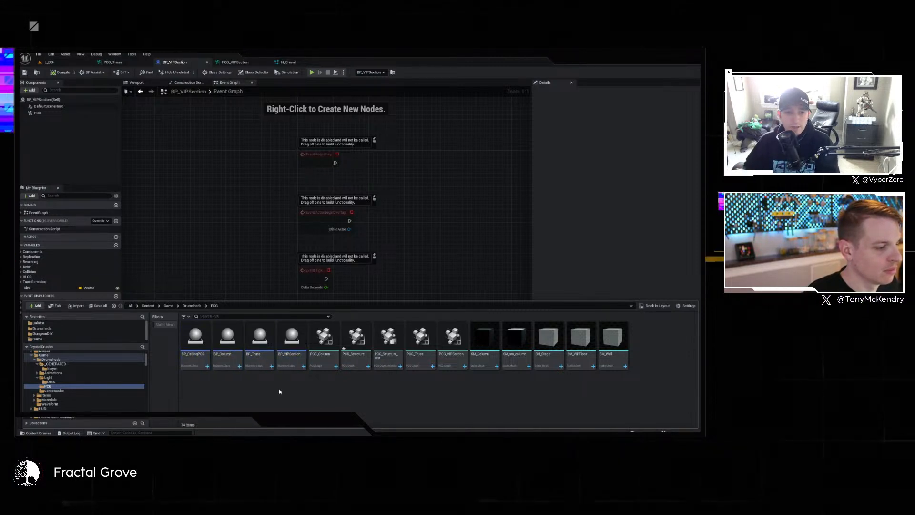
{"action": "key", "text": "alt+Left"}
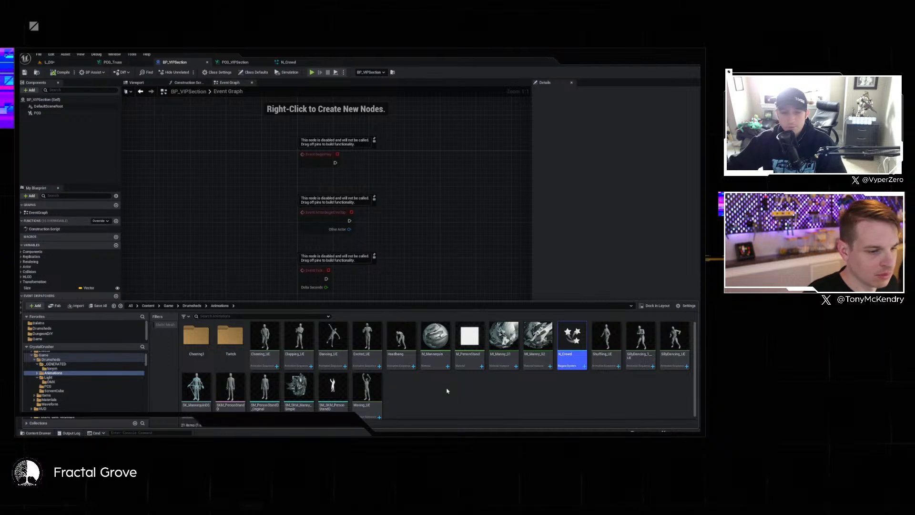
{"action": "left_click", "coordinate": [420, 390]}
{"action": "scroll", "coordinate": [474, 396], "scroll_direction": "down", "scroll_amount": 1}
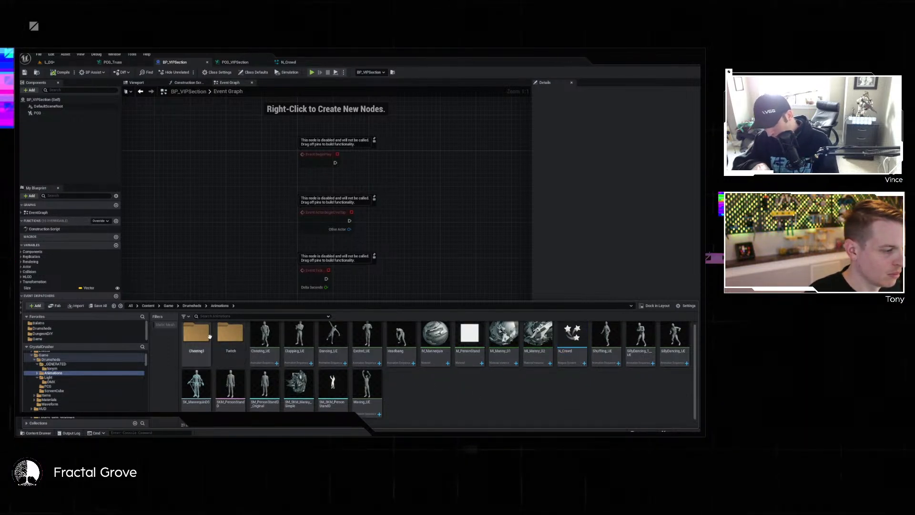
{"action": "double_click", "coordinate": [230, 334]}
{"action": "double_click", "coordinate": [187, 345]}
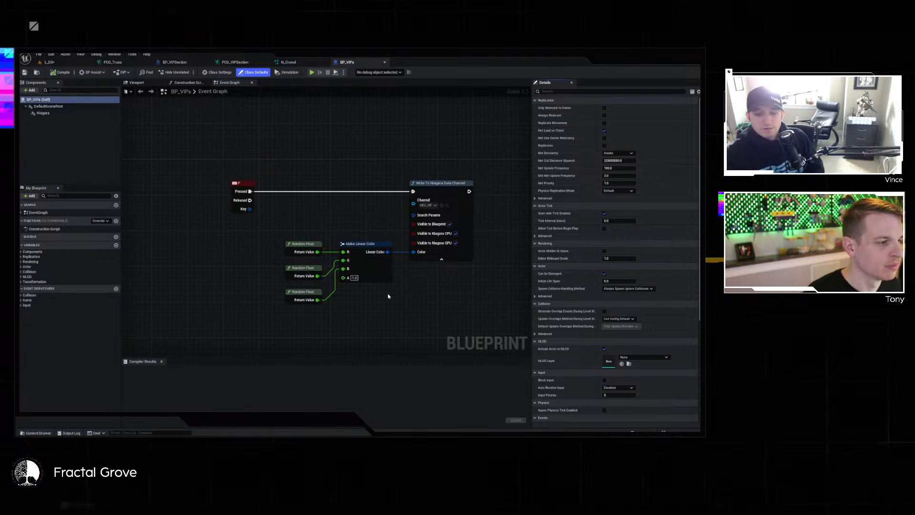
Delete the disabled Event ActorBeginOverlap and Event Tick nodes from the BP_VIPs event graph and compile the blueprint.
{"action": "scroll", "coordinate": [303, 276], "scroll_direction": "down", "scroll_amount": 3}
{"action": "right_click_drag", "start_coordinate": [307, 271], "coordinate": [453, 244]}
{"action": "scroll", "coordinate": [420, 224], "scroll_direction": "down", "scroll_amount": 2}
{"action": "scroll", "coordinate": [348, 248], "scroll_direction": "up", "scroll_amount": 5}
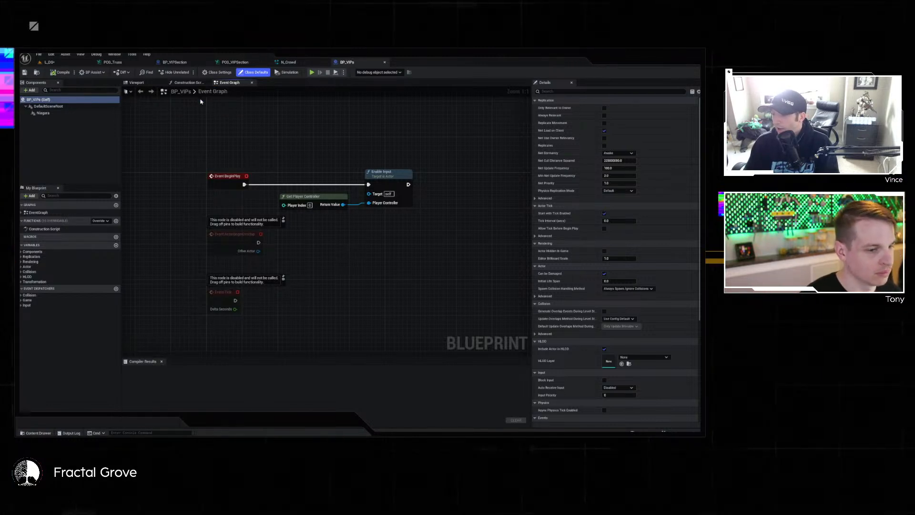
{"action": "left_click", "coordinate": [189, 83]}
{"action": "left_click", "coordinate": [231, 83]}
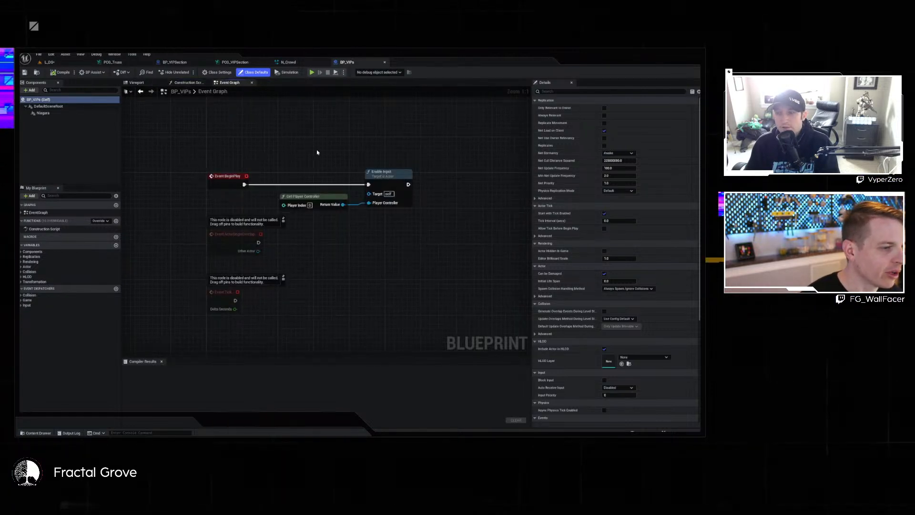
{"action": "mouse_move", "coordinate": [181, 238]}
{"action": "left_mouse_down"}
{"action": "mouse_move", "coordinate": [310, 343]}
{"action": "mouse_move", "coordinate": [314, 336]}
{"action": "left_mouse_up"}
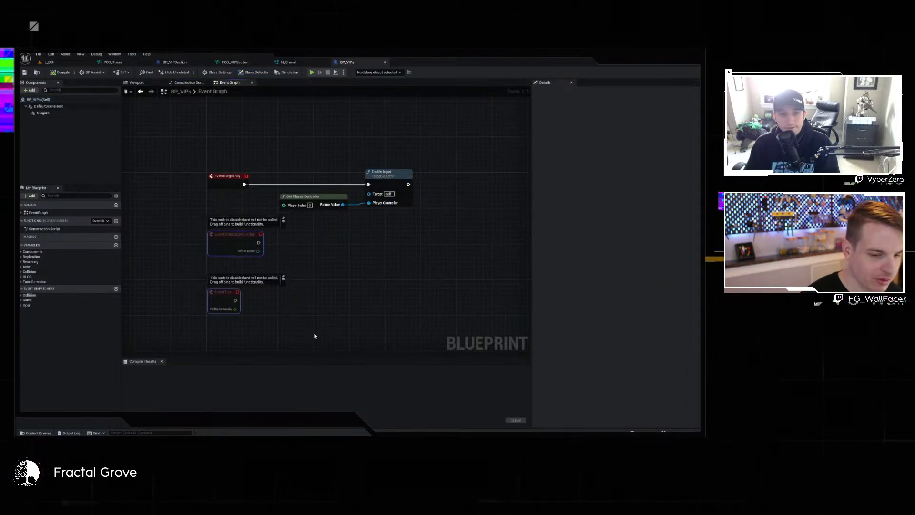
{"action": "key", "text": "Delete"}
{"action": "left_click_drag", "start_coordinate": [242, 244], "coordinate": [280, 281]}
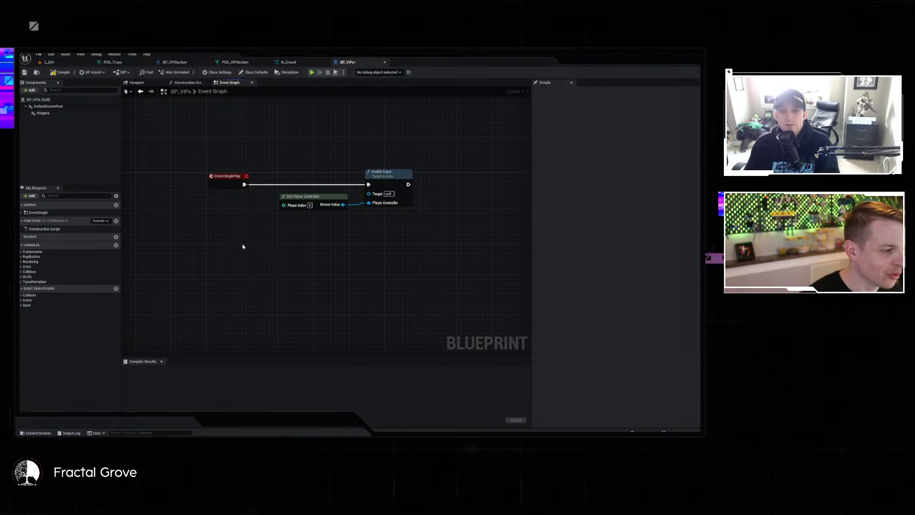
{"action": "left_click_drag", "start_coordinate": [242, 245], "coordinate": [279, 282]}
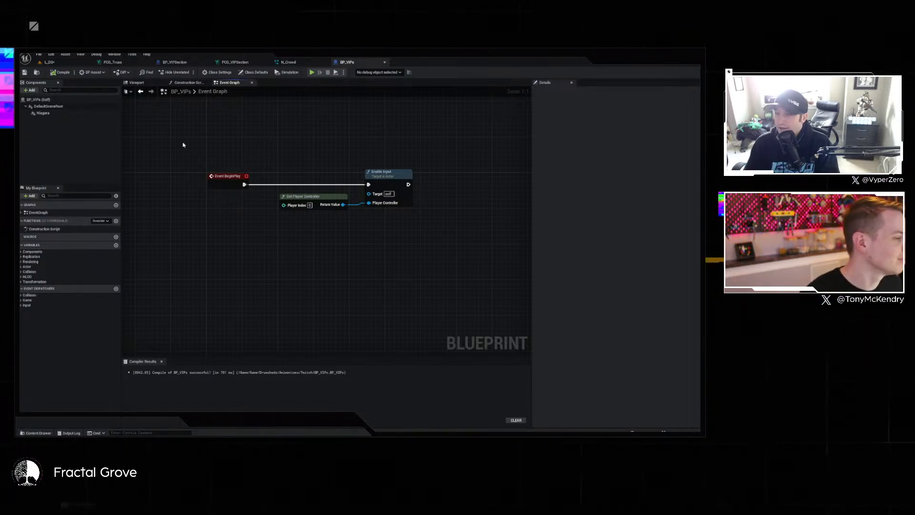
{"action": "left_click", "coordinate": [53, 114]}
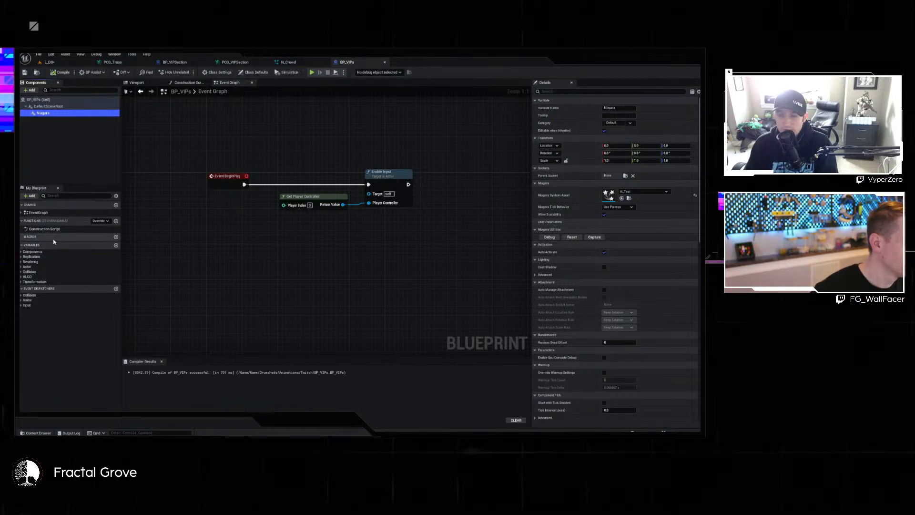
{"action": "left_click", "coordinate": [314, 257]}
{"action": "left_click_drag", "start_coordinate": [47, 115], "coordinate": [406, 274]}
{"action": "right_click_drag", "start_coordinate": [362, 268], "coordinate": [279, 311]}
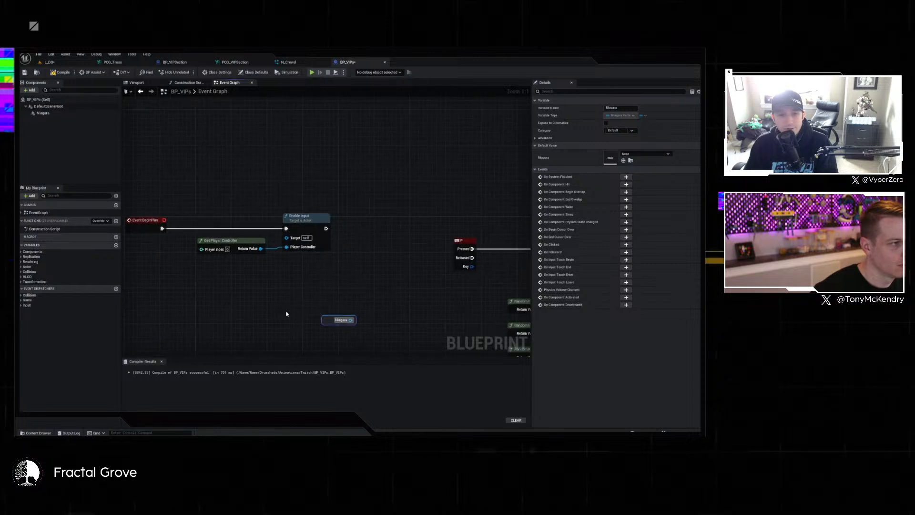
{"action": "right_click_drag", "start_coordinate": [345, 317], "coordinate": [363, 295]}
{"action": "left_click", "coordinate": [341, 313]}
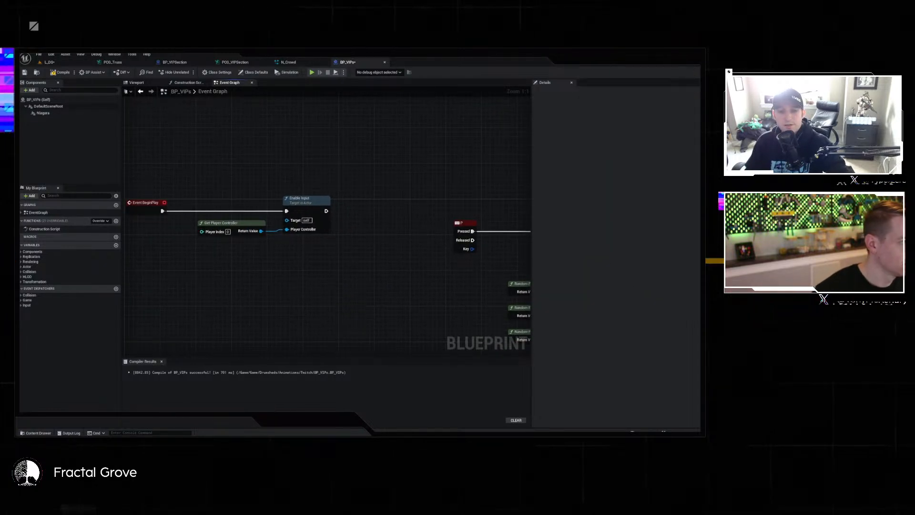
In the BP_VIPs construction script, add a Niagara component reference feeding a Set Niagara Variable By String (Vector2) node.
{"action": "left_click", "coordinate": [187, 83]}
{"action": "right_click_drag", "start_coordinate": [297, 183], "coordinate": [130, 139]}
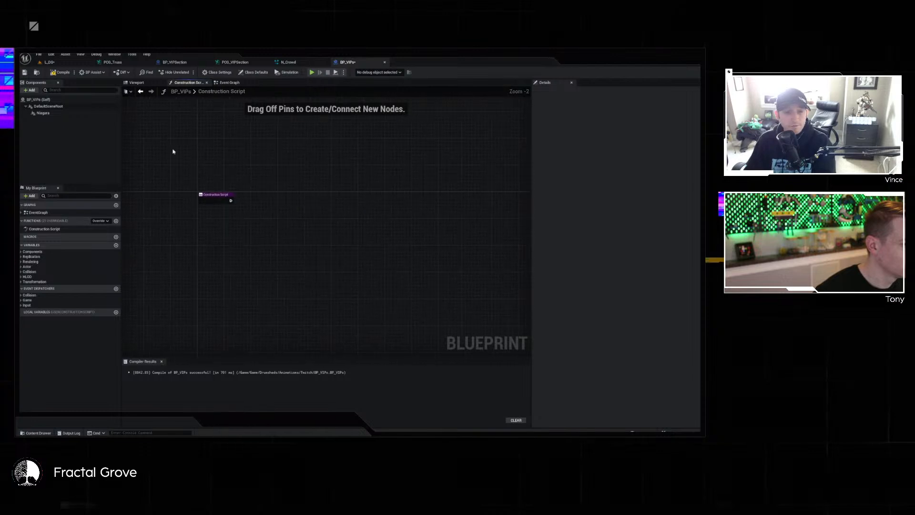
{"action": "scroll", "coordinate": [131, 139], "scroll_direction": "up", "scroll_amount": 2}
{"action": "left_click_drag", "start_coordinate": [68, 113], "coordinate": [294, 176]}
{"action": "type", "text": "set user param"}
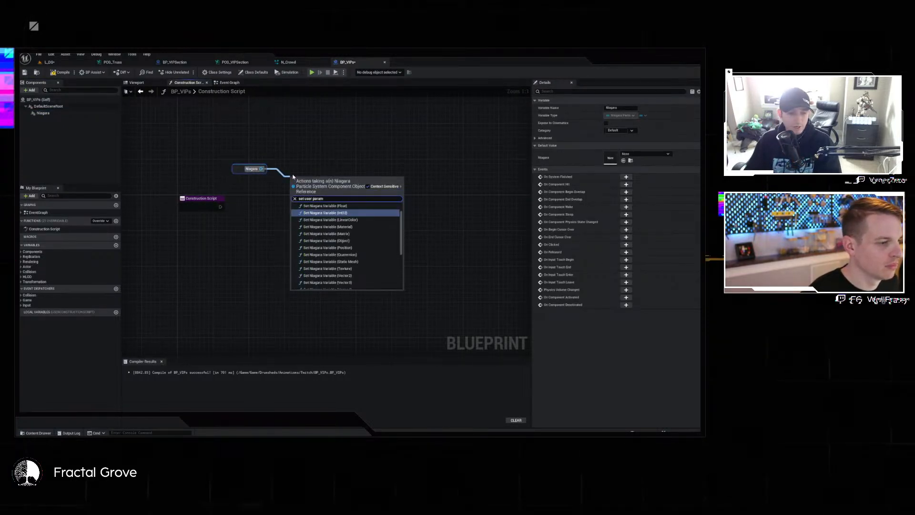
{"action": "key", "text": "BackSpace"}
{"action": "key", "text": "BackSpace"}
{"action": "key", "text": "BackSpace"}
{"action": "key", "text": "BackSpace"}
{"action": "key", "text": "BackSpace"}
{"action": "key", "text": "BackSpace"}
{"action": "key", "text": "BackSpace"}
{"action": "key", "text": "BackSpace"}
{"action": "key", "text": "BackSpace"}
{"action": "type", "text": "niaga"}
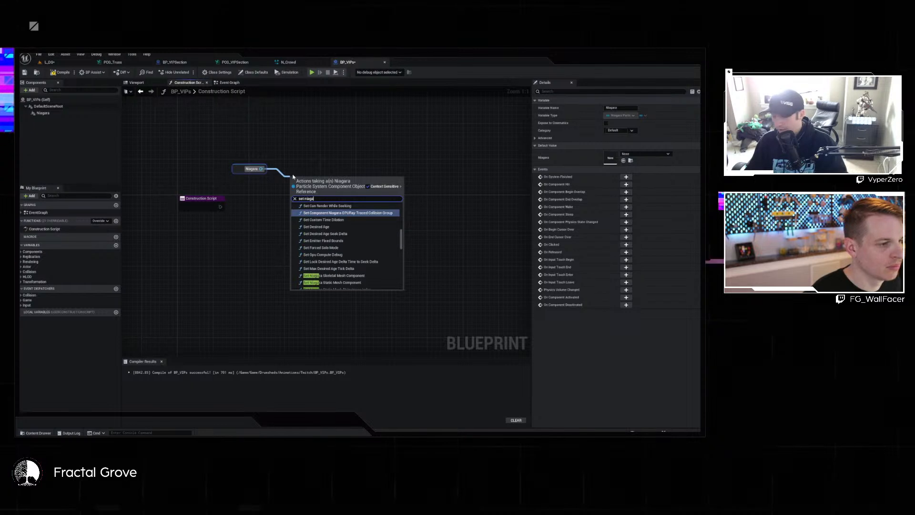
{"action": "type", "text": "ra para"}
{"action": "key", "text": "BackSpace"}
{"action": "key", "text": "BackSpace"}
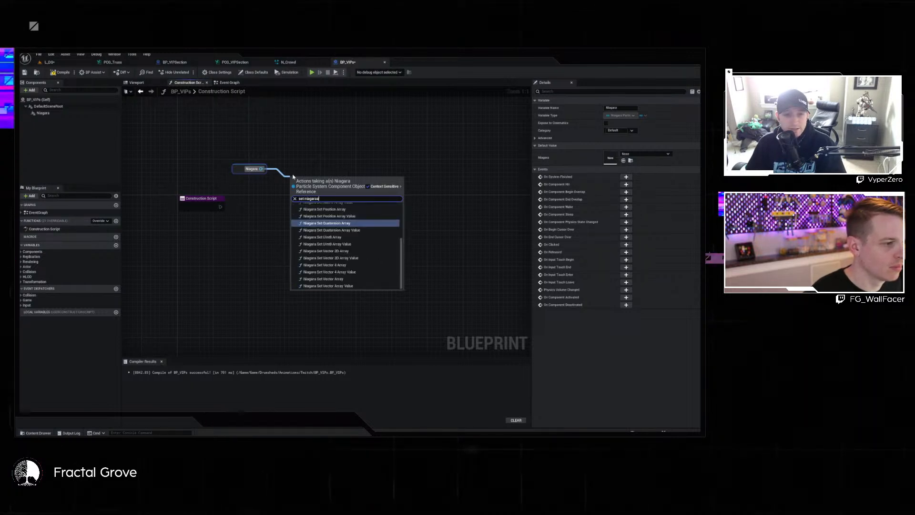
{"action": "type", "text": "parameter"}
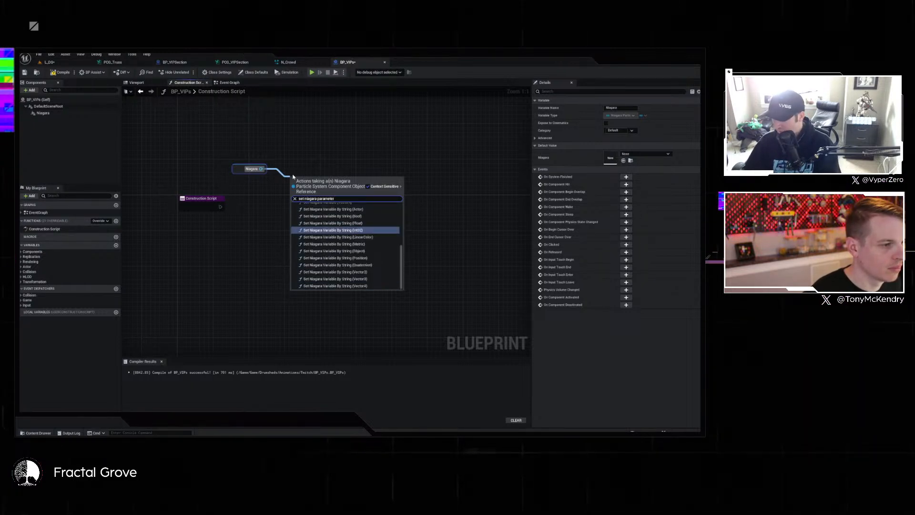
{"action": "type", "text": " by"}
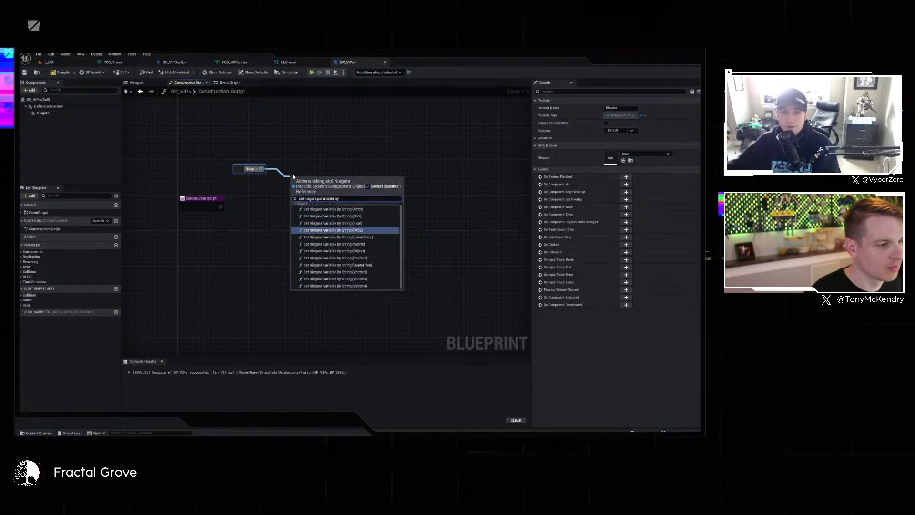
{"action": "key", "text": "BackSpace"}
{"action": "key", "text": "BackSpace"}
{"action": "key", "text": "BackSpace"}
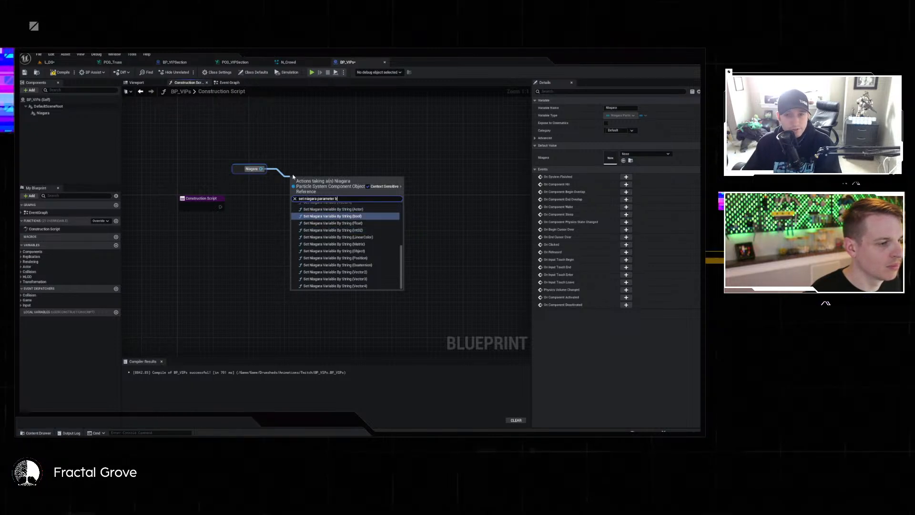
{"action": "type", "text": "vec"}
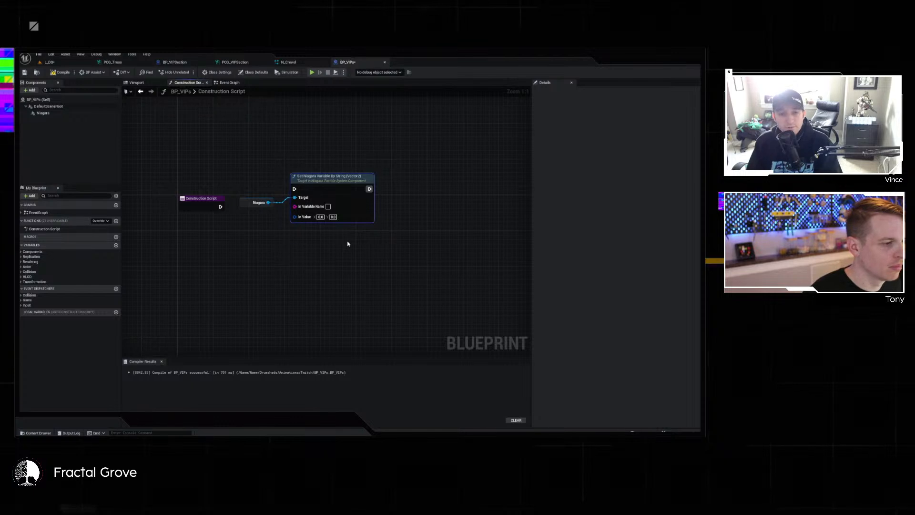
Connect the Construction Script entry to the Set Niagara Variable node, and check the Plane Size user parameter in N_Crowd.
{"action": "left_click_drag", "start_coordinate": [220, 207], "coordinate": [236, 229]}
{"action": "left_click", "coordinate": [314, 64]}
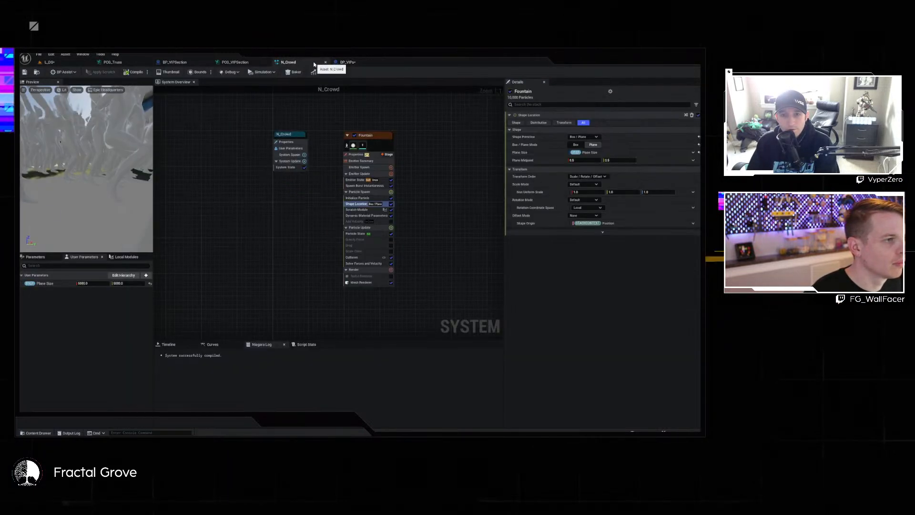
{"action": "left_click", "coordinate": [347, 62]}
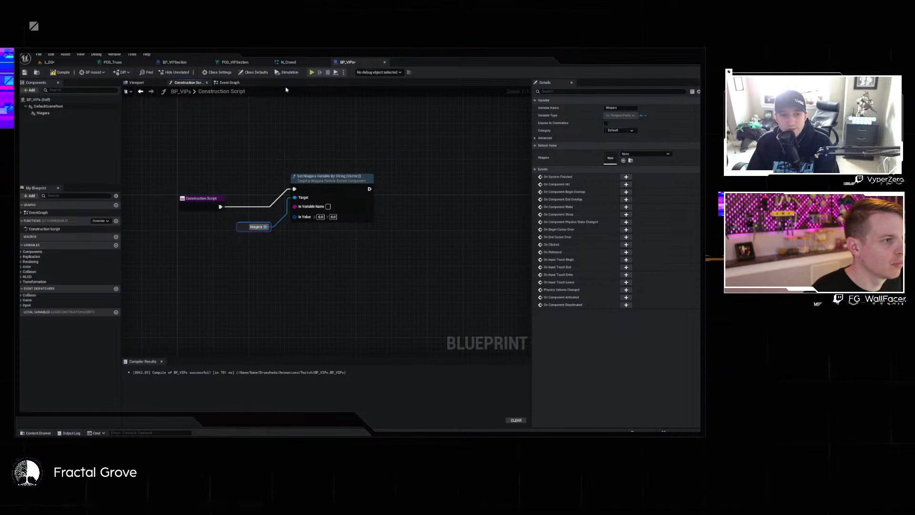
Rename the Plane Size user parameter of N_Crowd to SpawnArea and recompile the Niagara system.
{"action": "left_click", "coordinate": [294, 64]}
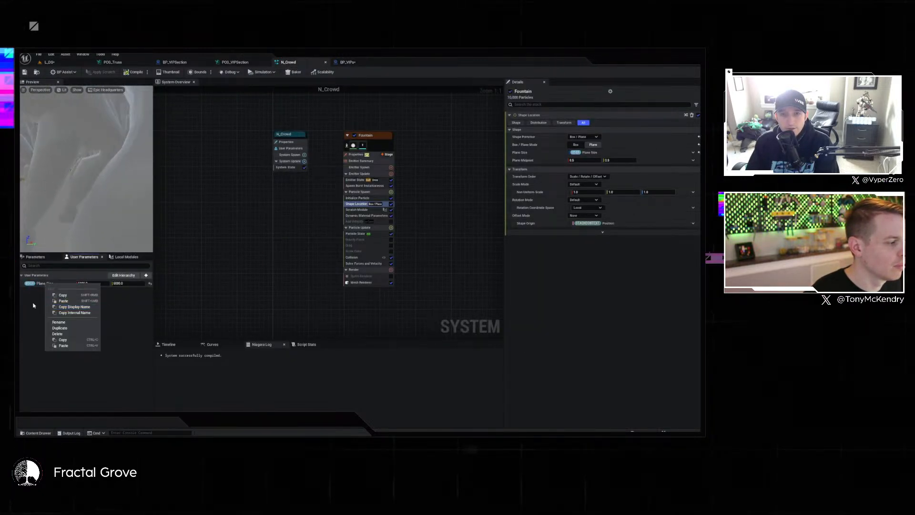
{"action": "right_click", "coordinate": [48, 285]}
{"action": "left_click", "coordinate": [74, 323]}
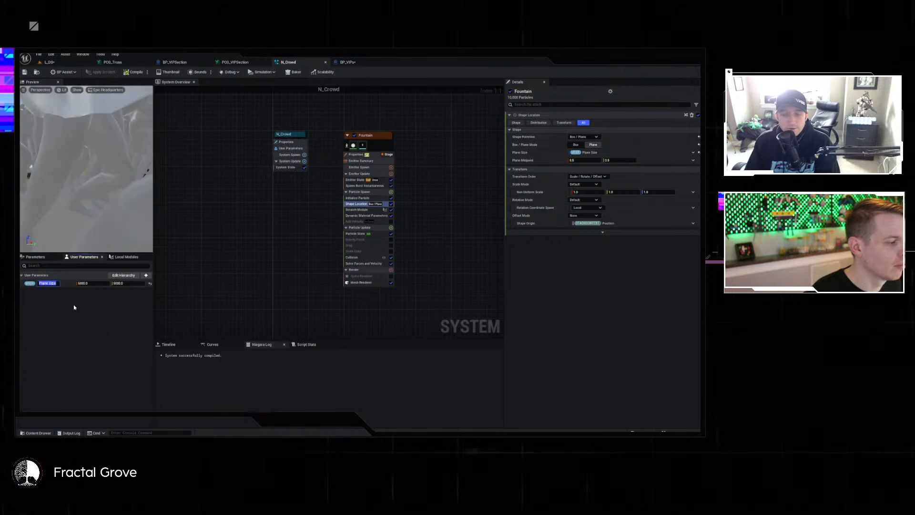
{"action": "type", "text": "SpawnArea"}
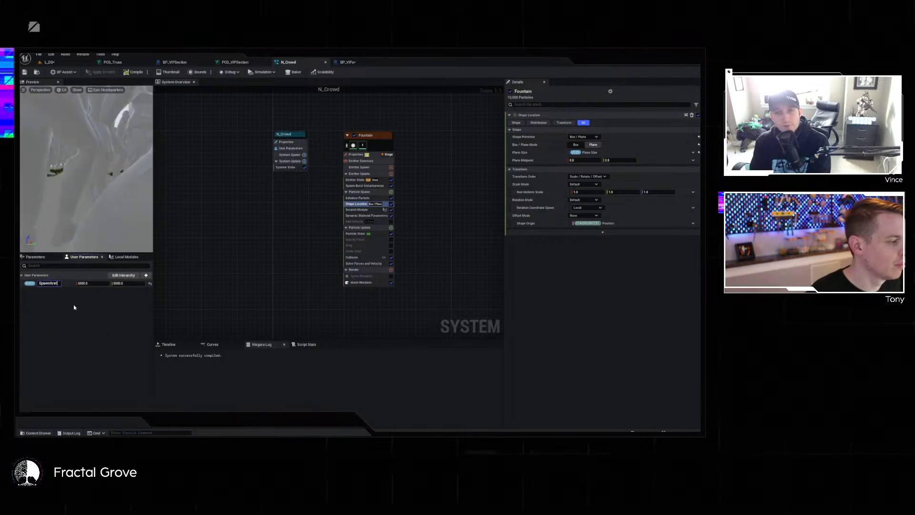
{"action": "key", "text": "Return"}
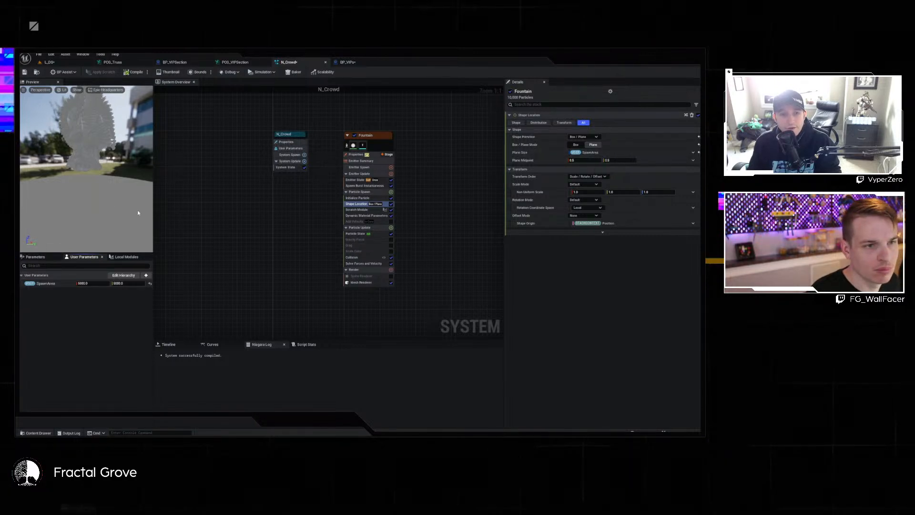
{"action": "left_click_drag", "start_coordinate": [98, 163], "coordinate": [140, 135]}
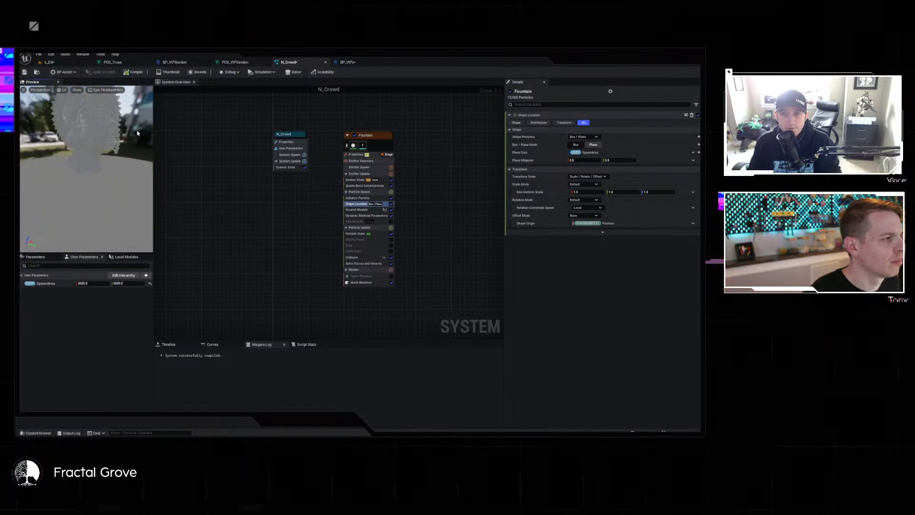
{"action": "left_click", "coordinate": [129, 72]}
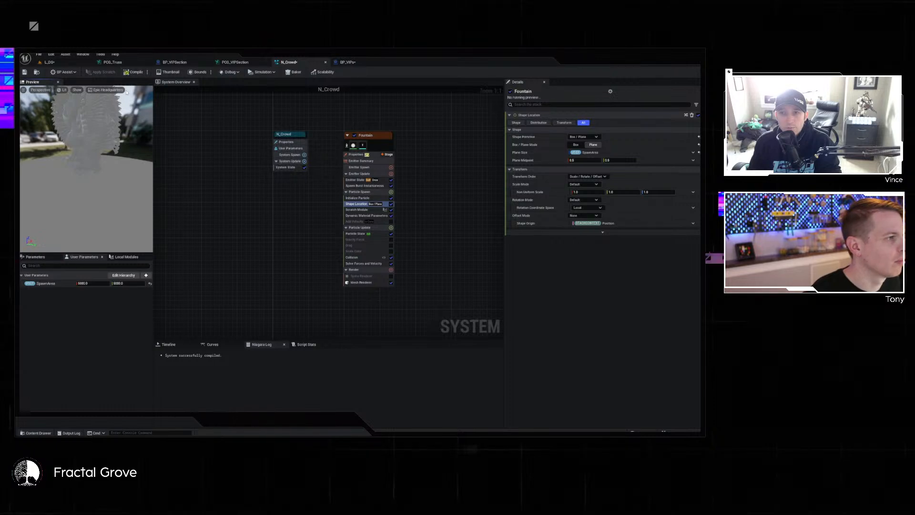
Inspect the crowd character beside the VIP platform up close in the L_DS level.
{"action": "left_click", "coordinate": [49, 62]}
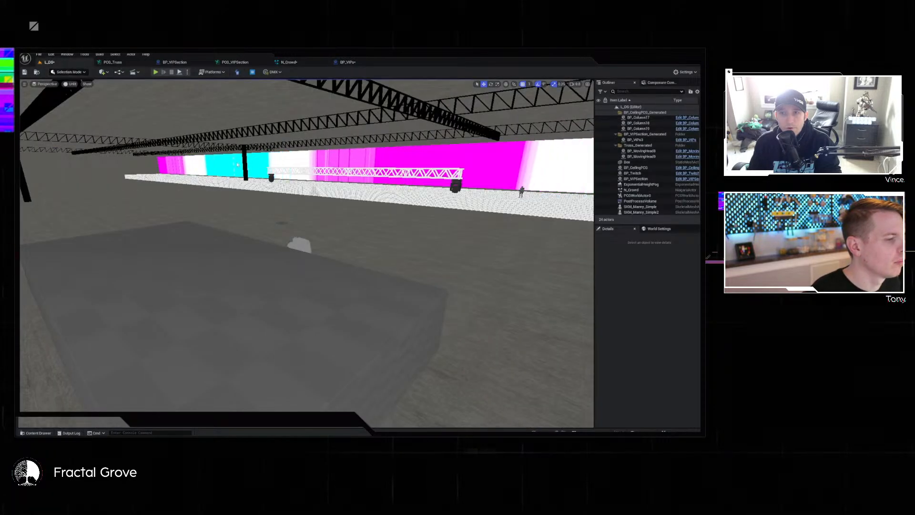
{"action": "key", "text": "w"}
{"action": "right_click_drag", "start_coordinate": [307, 253], "coordinate": [279, 360]}
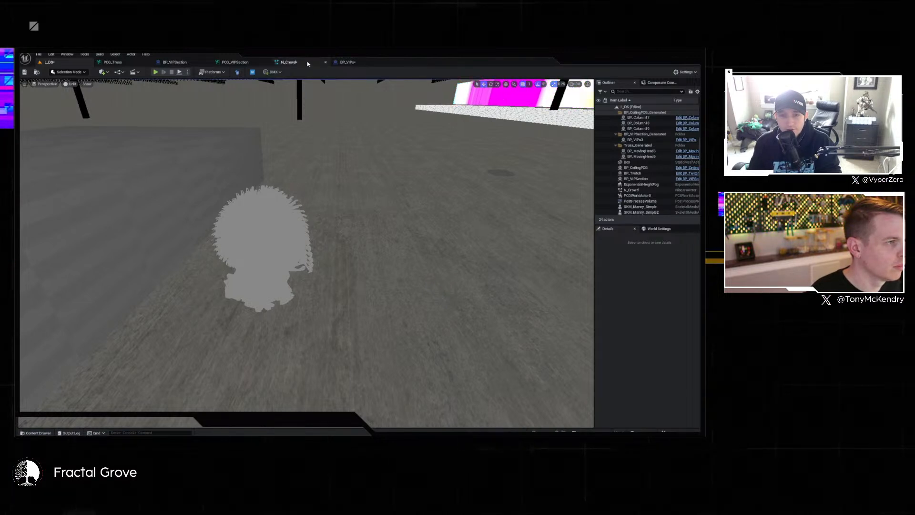
Undo the user parameter rename in N_Crowd and save the Niagara system.
{"action": "left_click", "coordinate": [289, 62]}
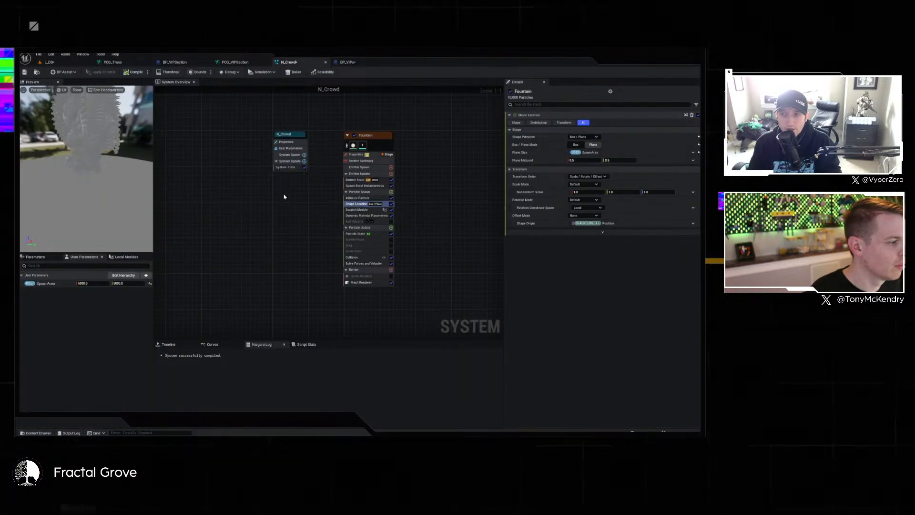
{"action": "key", "text": "ctrl+z"}
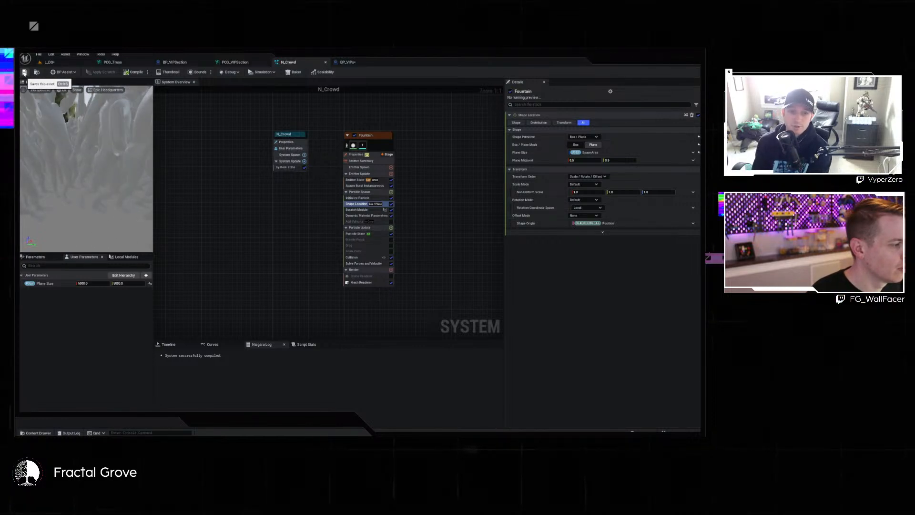
{"action": "left_click", "coordinate": [24, 72]}
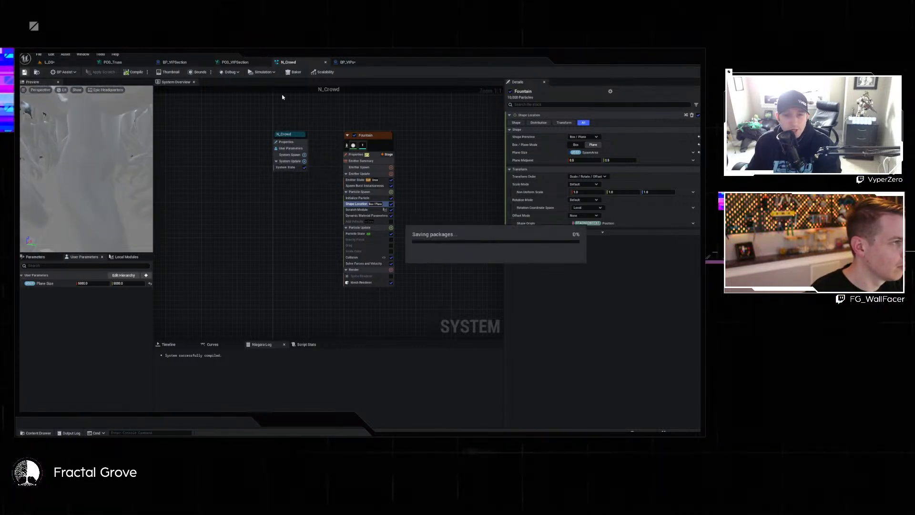
In the BP_VIPs construction script, set the Niagara node's In Variable Name to Plane Size and align the nodes with the entry node.
{"action": "left_click", "coordinate": [348, 62]}
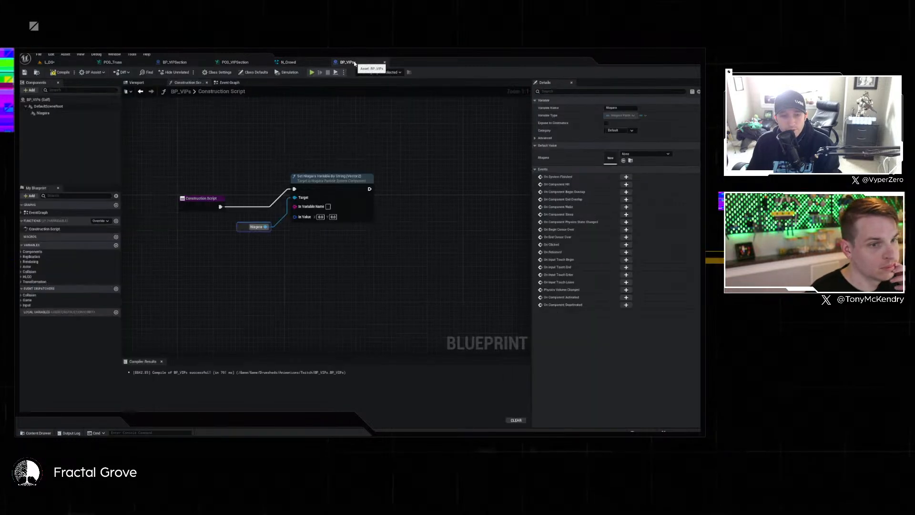
{"action": "left_click", "coordinate": [332, 210]}
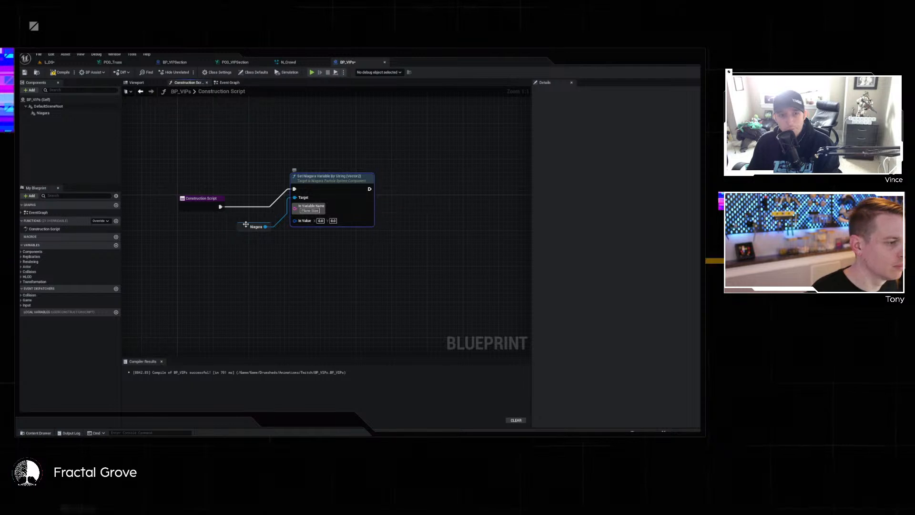
{"action": "left_click_drag", "start_coordinate": [239, 227], "coordinate": [195, 218]}
{"action": "left_click_drag", "start_coordinate": [348, 183], "coordinate": [350, 206]}
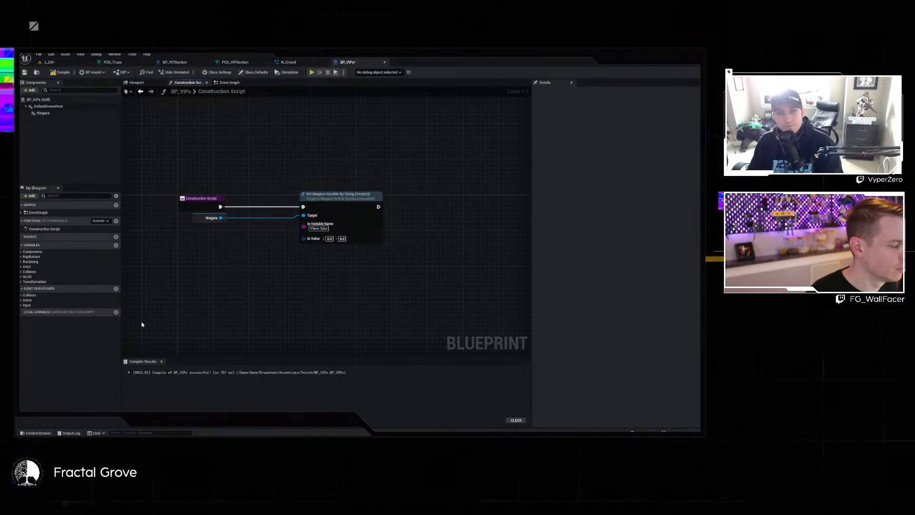
Add a variable named SpawnArea of type Vector to BP_VIPs.
{"action": "left_click", "coordinate": [116, 245]}
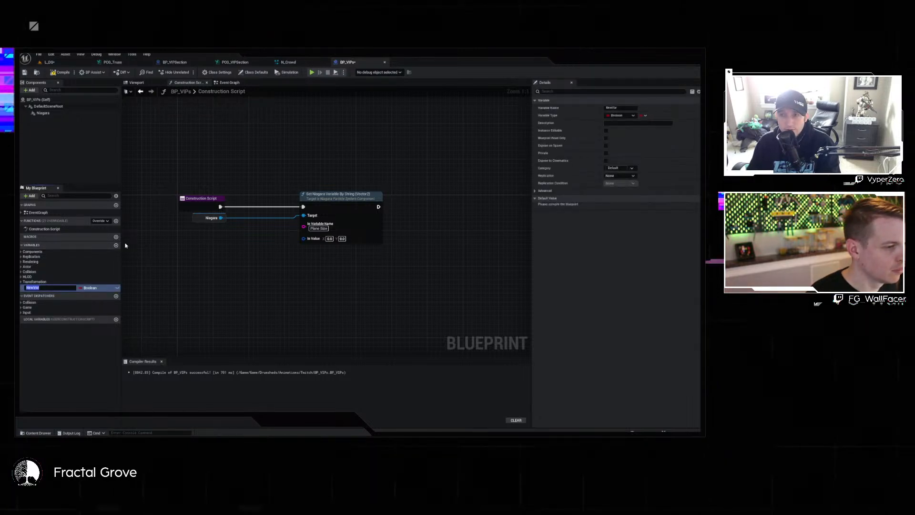
{"action": "type", "text": "SpawnArea"}
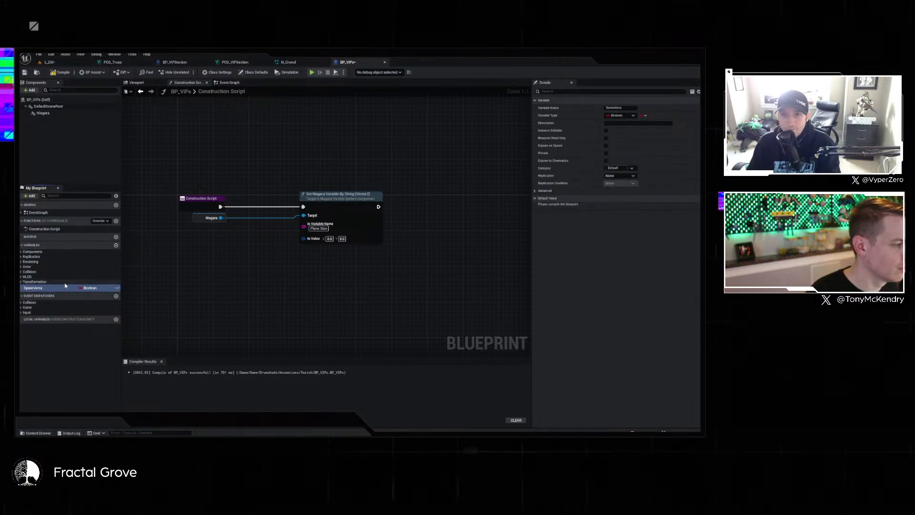
{"action": "left_click", "coordinate": [88, 288]}
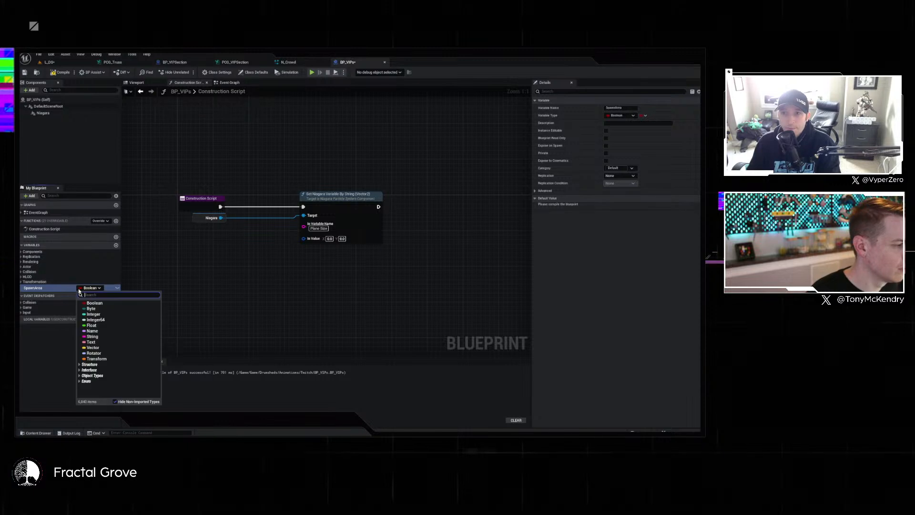
{"action": "left_click", "coordinate": [107, 347]}
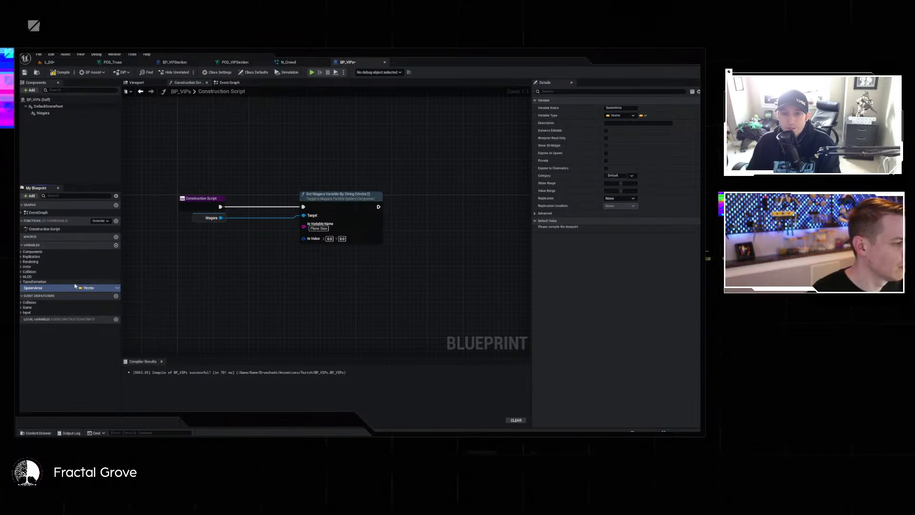
{"action": "left_click", "coordinate": [91, 288]}
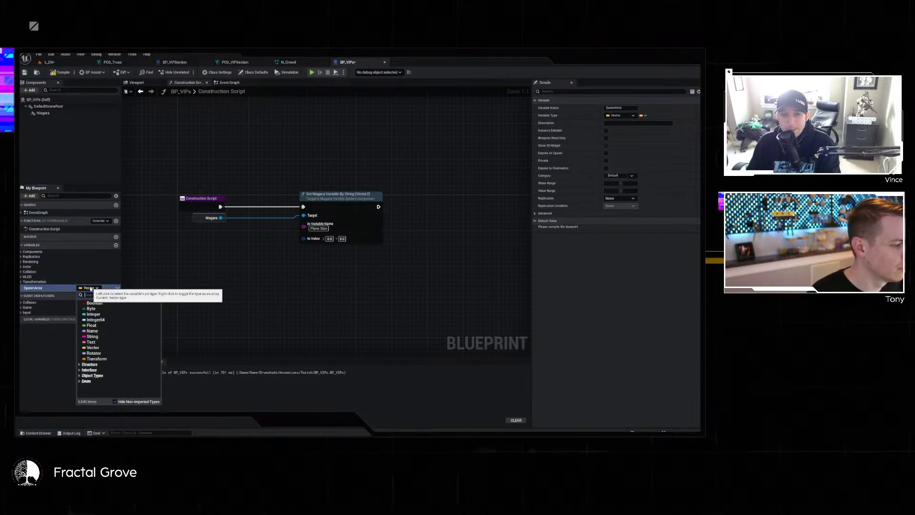
{"action": "left_click", "coordinate": [91, 288]}
Place a SpawnArea getter in the construction script and split the struct pins of the getter and of In Value.
{"action": "left_click_drag", "start_coordinate": [53, 288], "coordinate": [186, 263]}
{"action": "left_click", "coordinate": [215, 272]}
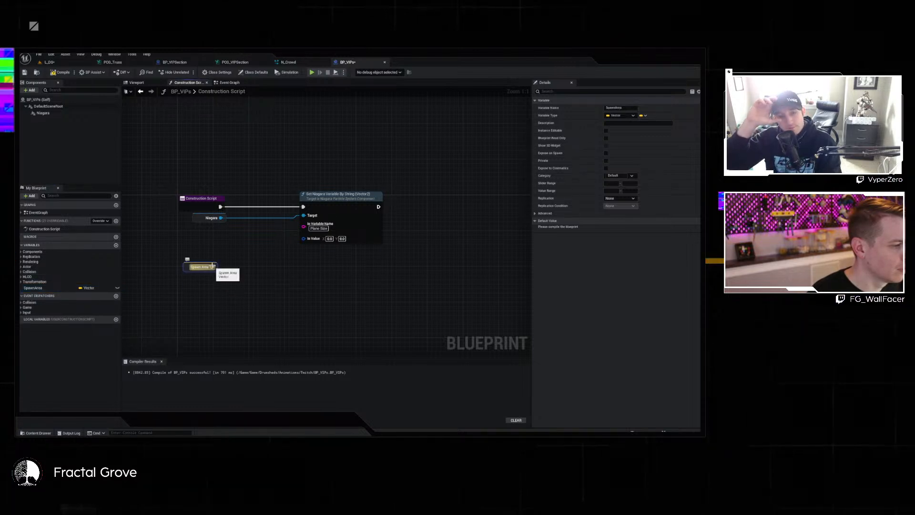
{"action": "right_click", "coordinate": [212, 267]}
{"action": "left_click", "coordinate": [231, 296]}
{"action": "right_click", "coordinate": [304, 239]}
{"action": "left_click", "coordinate": [312, 271]}
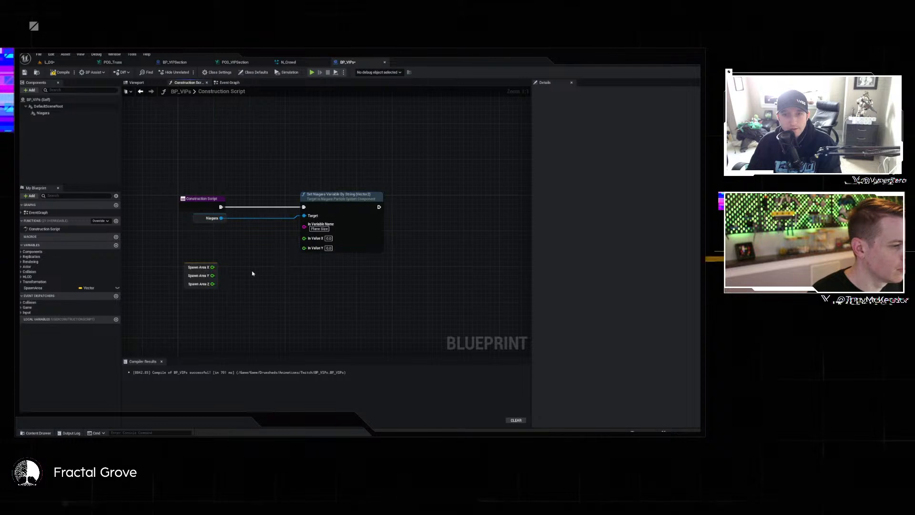
Change the SpawnArea variable's type to Vector 2D and accept the type change for its existing instances.
{"action": "left_click", "coordinate": [89, 288]}
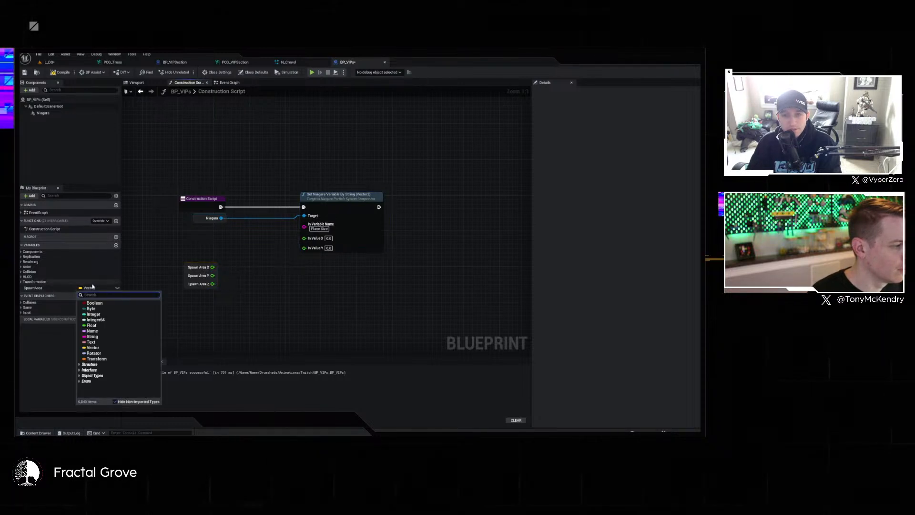
{"action": "type", "text": "vector2"}
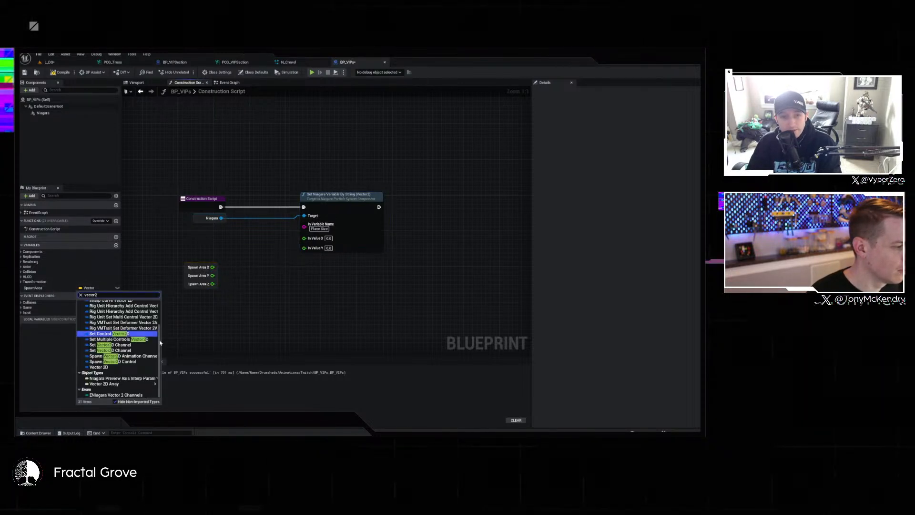
{"action": "left_click", "coordinate": [127, 367]}
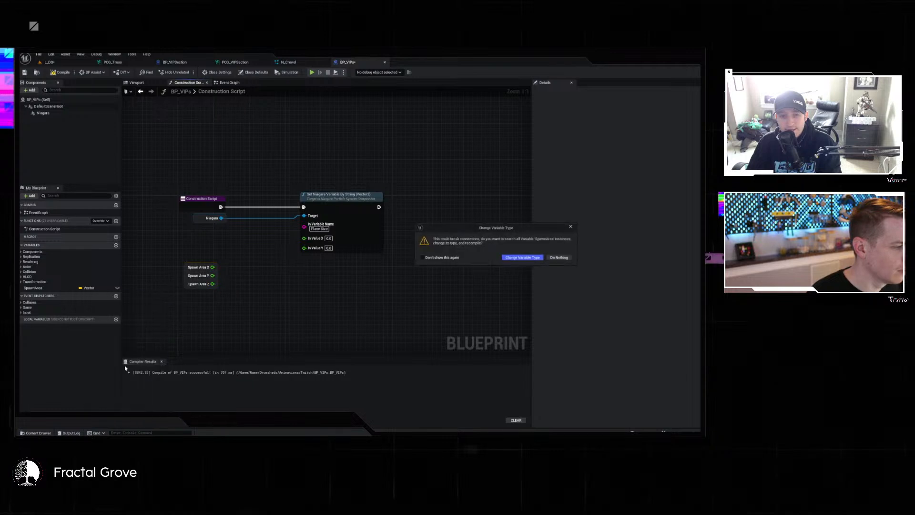
{"action": "left_click", "coordinate": [523, 258]}
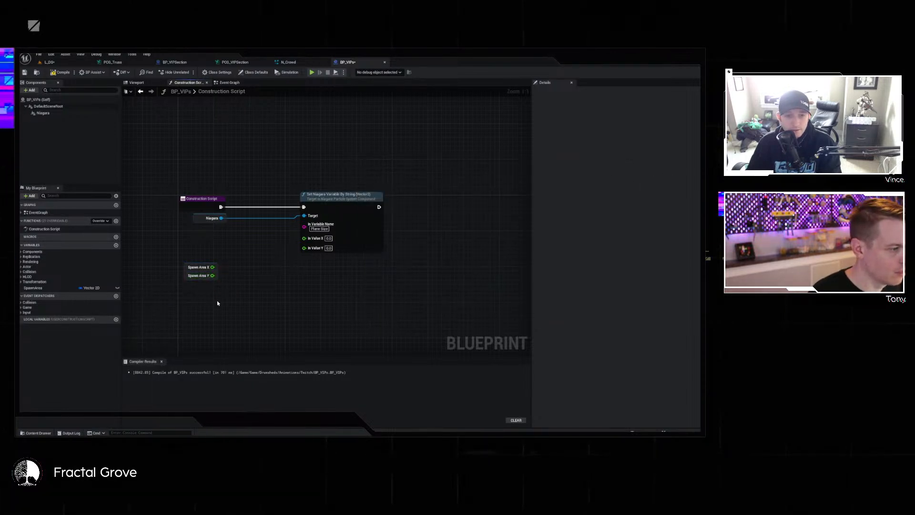
Try to connect Spawn Area X to In Value X on the Set Niagara Variable node.
{"action": "left_click", "coordinate": [198, 268]}
{"action": "left_click_drag", "start_coordinate": [212, 267], "coordinate": [305, 238]}
{"action": "left_click", "coordinate": [182, 258]}
{"action": "left_click_drag", "start_coordinate": [215, 282], "coordinate": [216, 283]}
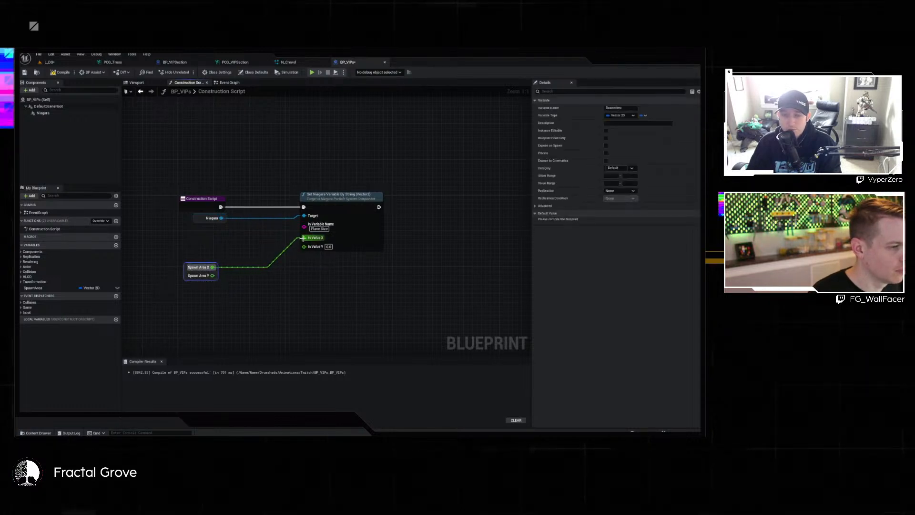
{"action": "left_click", "coordinate": [304, 238], "text": "alt"}
Recombine the split In Value and Spawn Area pins, connect Spawn Area to In Value, and compile BP_VIPs.
{"action": "right_click", "coordinate": [304, 239]}
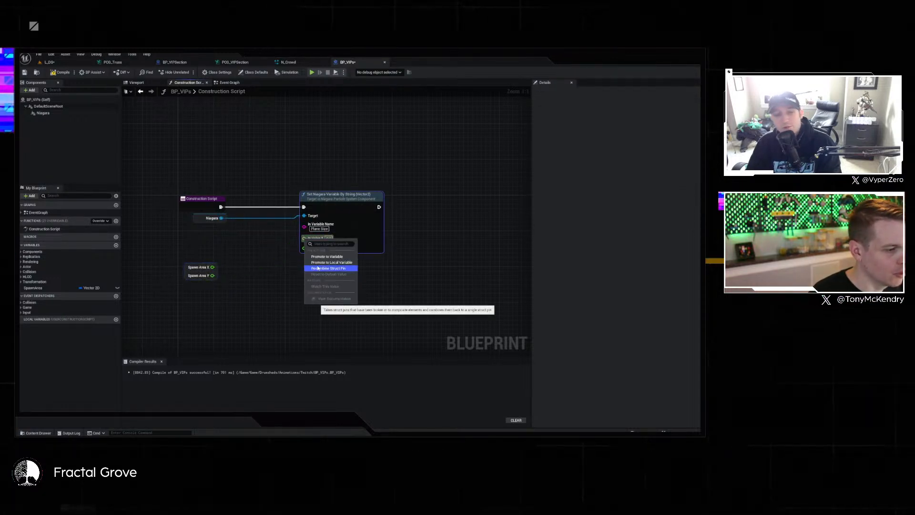
{"action": "left_click", "coordinate": [318, 268]}
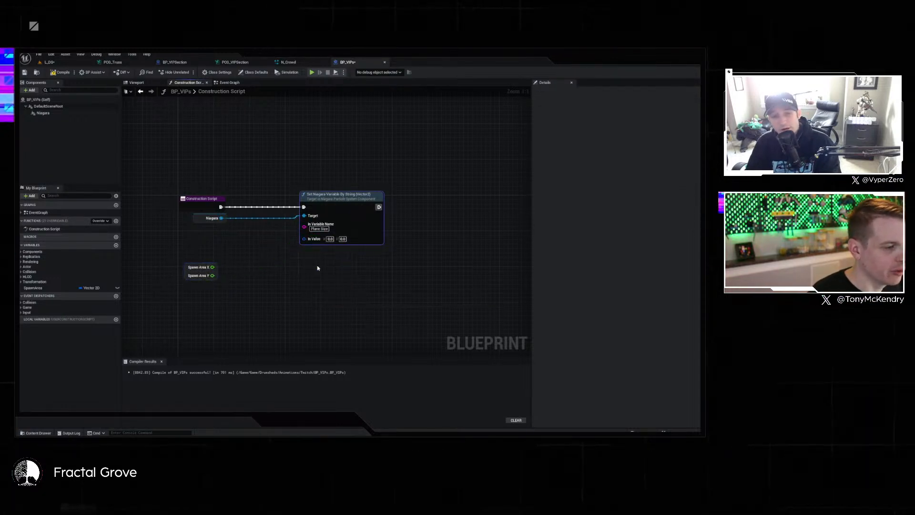
{"action": "right_click", "coordinate": [212, 268]}
{"action": "left_click", "coordinate": [220, 296]}
{"action": "left_click_drag", "start_coordinate": [216, 267], "coordinate": [201, 242]}
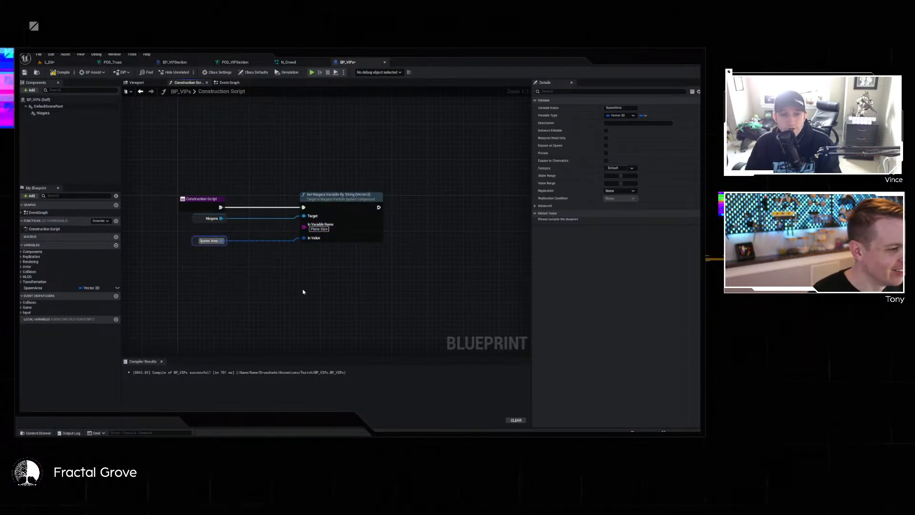
{"action": "left_click", "coordinate": [258, 259]}
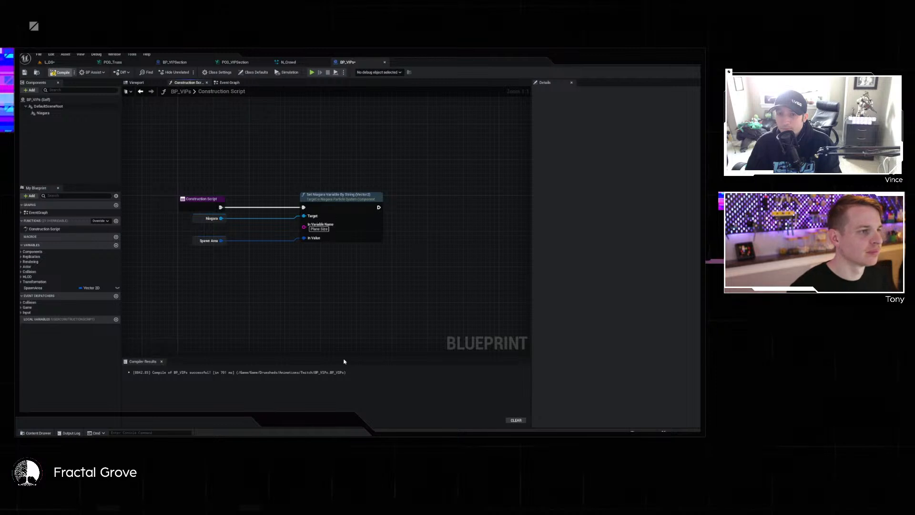
Compare the Plane Size user parameter in N_Crowd with the variable name set in the BP_VIPs construction script.
{"action": "left_click", "coordinate": [300, 62]}
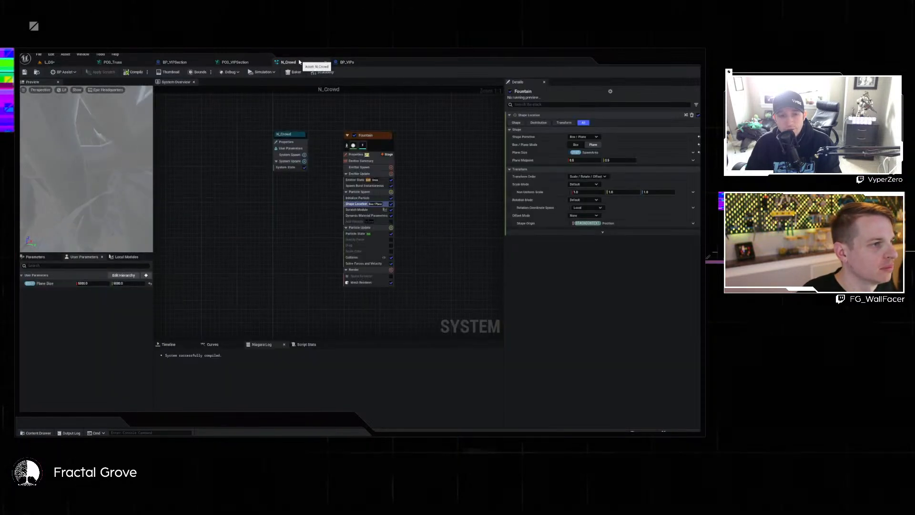
{"action": "left_click", "coordinate": [353, 63]}
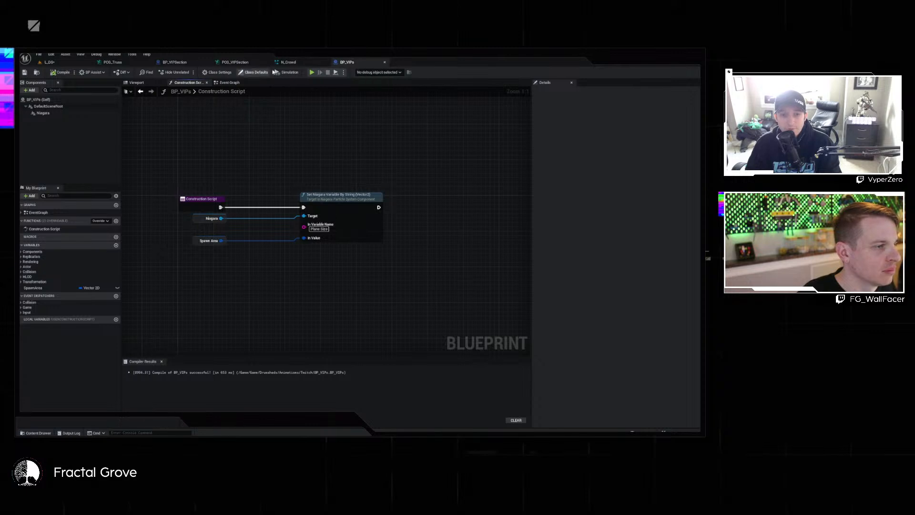
{"action": "left_click", "coordinate": [297, 62]}
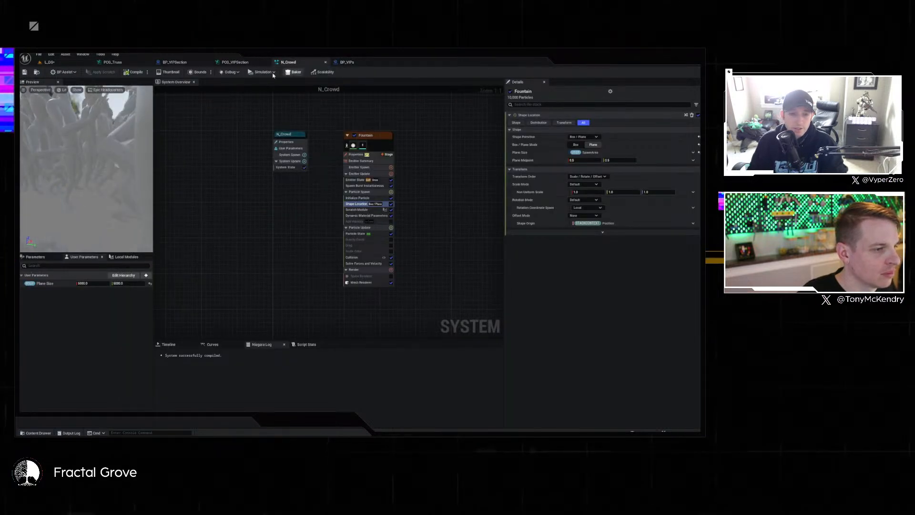
In PCG_VIPSection, review the Spawn Actor node's settings and move the Break Vector Attribute node closer to Make Vector Attribute.
{"action": "left_click", "coordinate": [231, 64]}
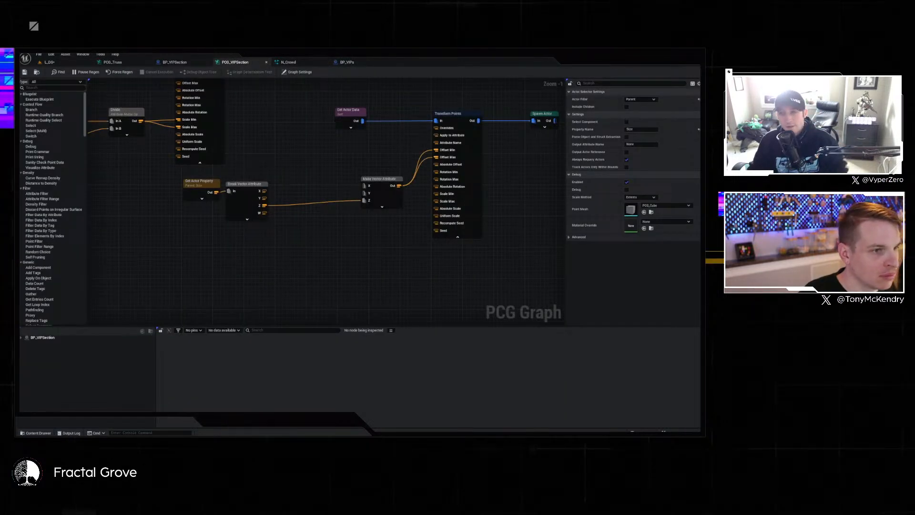
{"action": "left_click", "coordinate": [408, 140]}
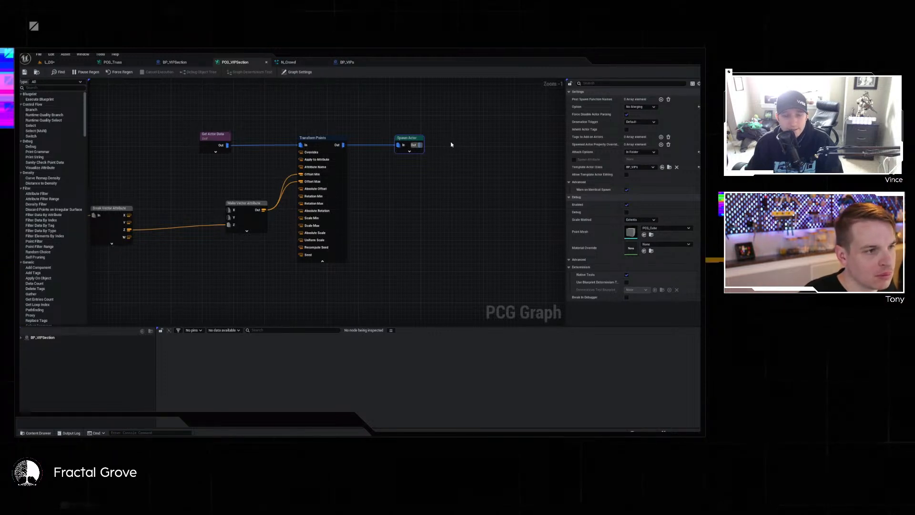
{"action": "left_click_drag", "start_coordinate": [114, 213], "coordinate": [140, 207]}
{"action": "left_click", "coordinate": [169, 123]}
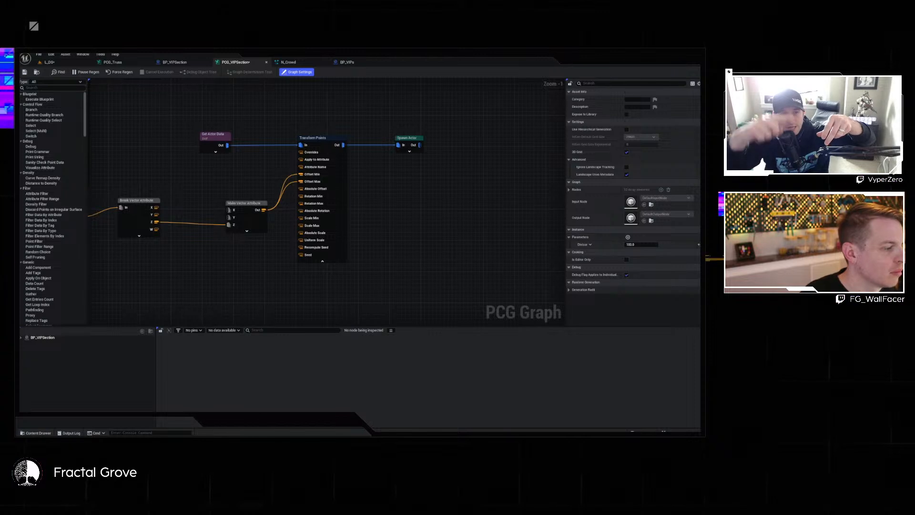
Open the PCG_Column graph from the Drumsheds PCG folder and examine its Static Mesh Spawner settings and the nodes feeding its points grid.
{"action": "key", "text": "ctrl+space"}
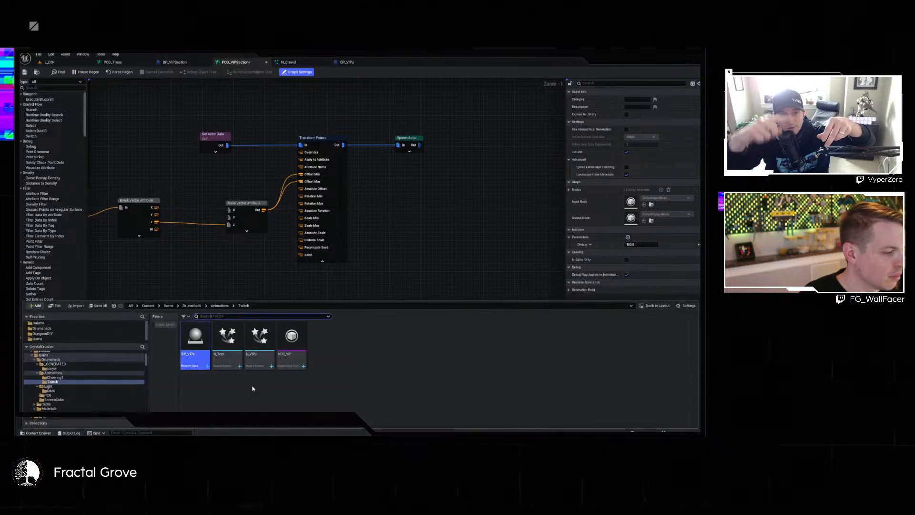
{"action": "left_click", "coordinate": [194, 307]}
{"action": "double_click", "coordinate": [301, 356]}
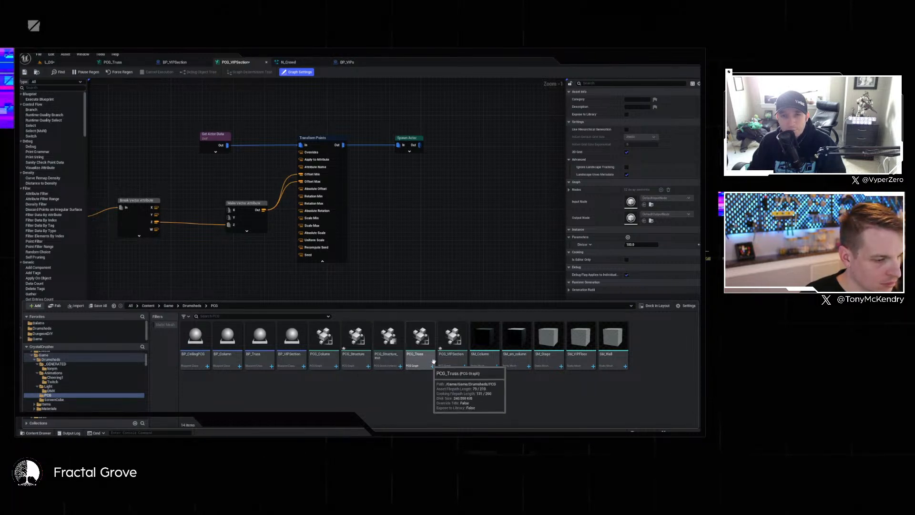
{"action": "left_click", "coordinate": [322, 365]}
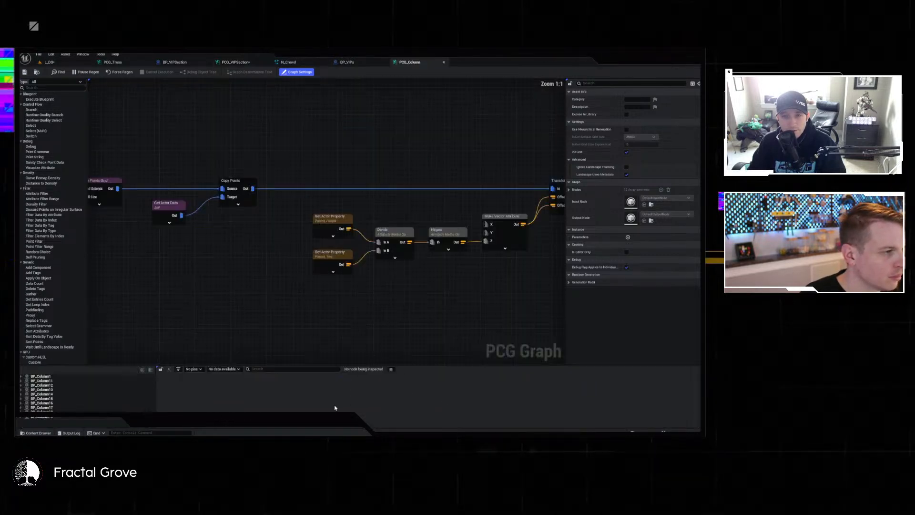
{"action": "scroll", "coordinate": [443, 253], "scroll_direction": "up", "scroll_amount": 3}
{"action": "right_click_drag", "start_coordinate": [498, 260], "coordinate": [352, 271]}
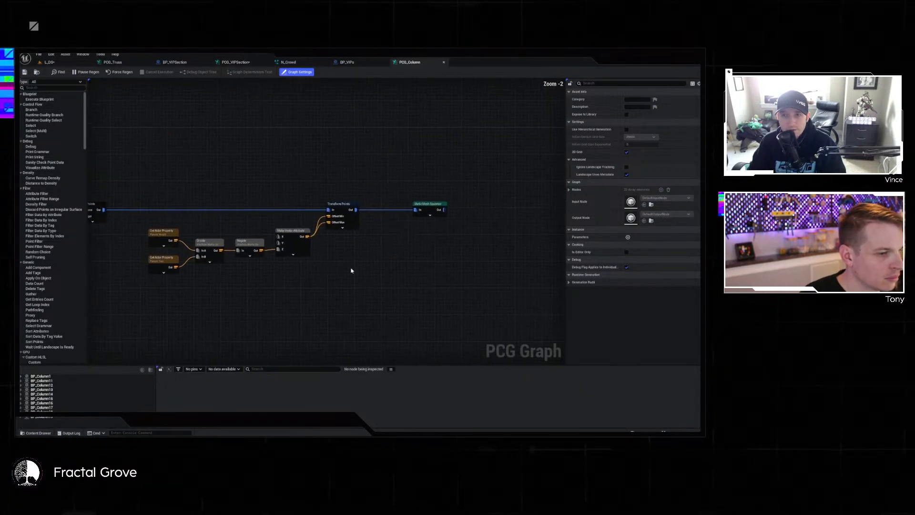
{"action": "left_click", "coordinate": [435, 204]}
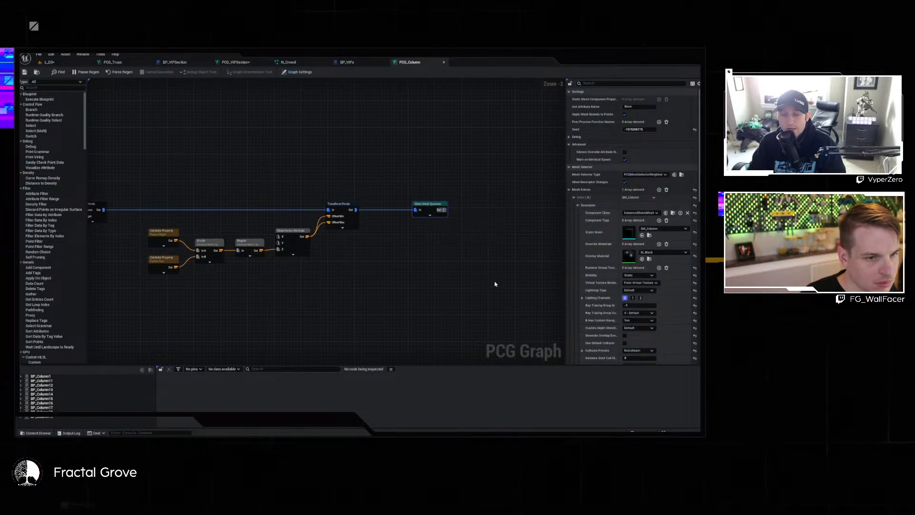
{"action": "left_click", "coordinate": [578, 206]}
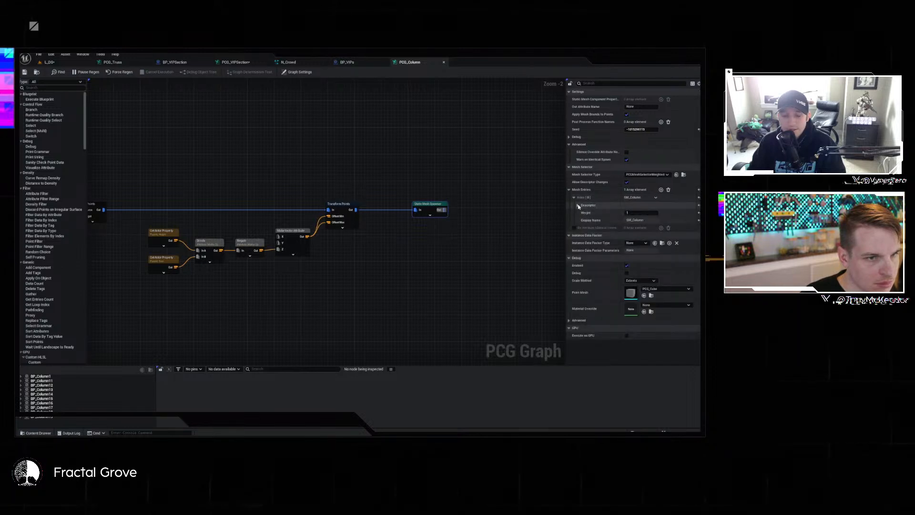
{"action": "right_click_drag", "start_coordinate": [343, 262], "coordinate": [523, 269]}
{"action": "right_click_drag", "start_coordinate": [285, 303], "coordinate": [459, 294]}
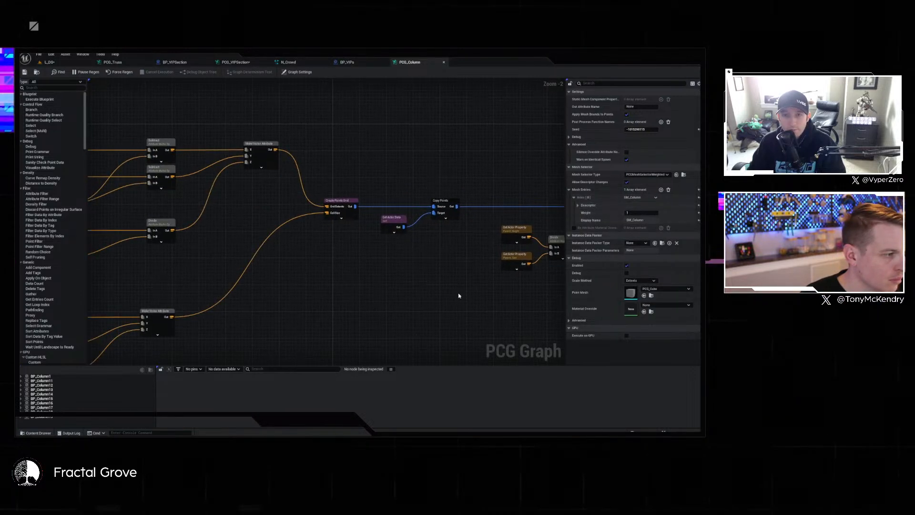
{"action": "right_click_drag", "start_coordinate": [304, 299], "coordinate": [420, 290]}
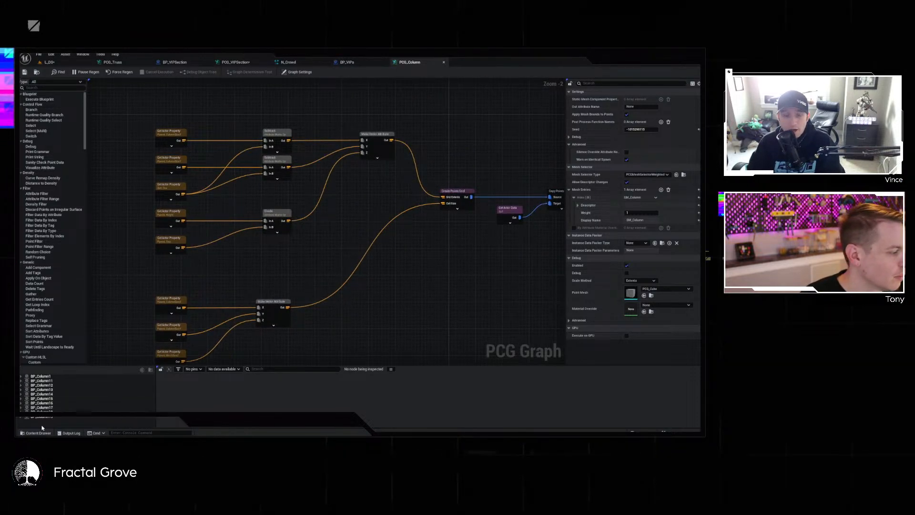
Open PCG_Structure and find the Spawn Actor node that spawns BP_Column to see how an attribute is passed into it.
{"action": "key", "text": "ctrl+space"}
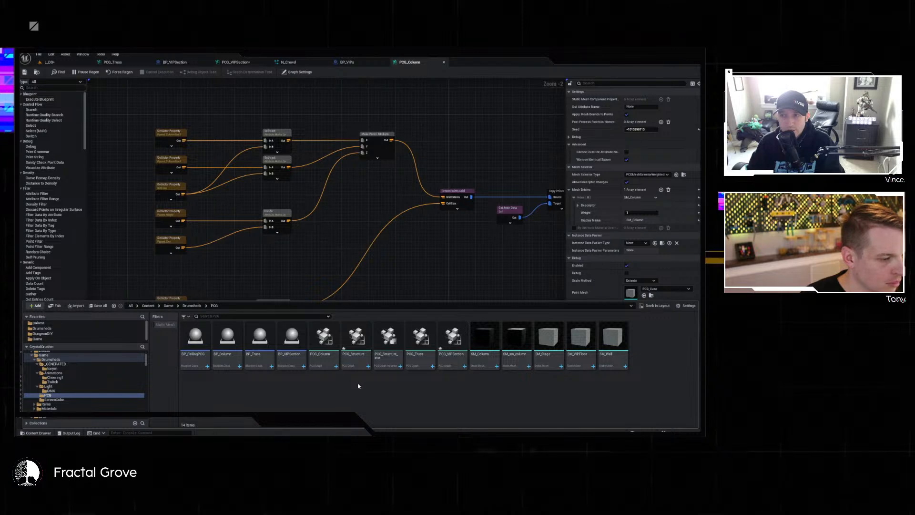
{"action": "left_click", "coordinate": [367, 344]}
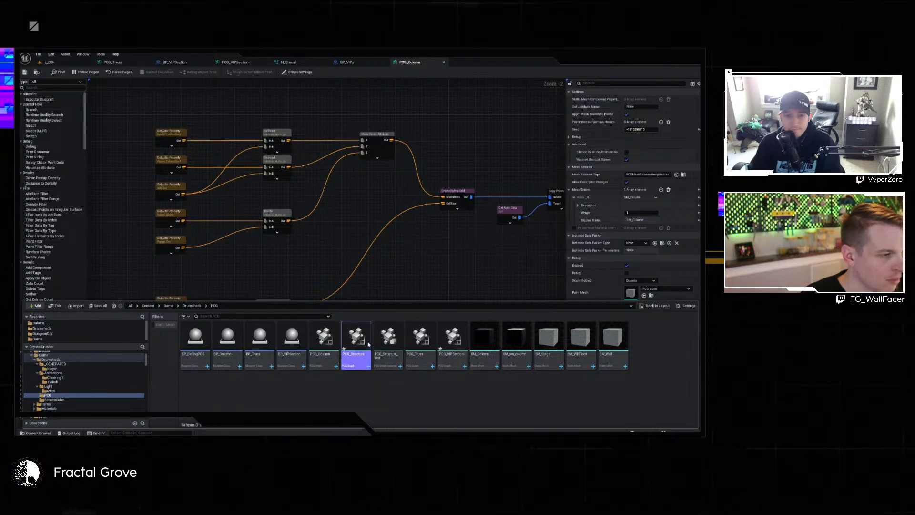
{"action": "double_click", "coordinate": [368, 343]}
{"action": "scroll", "coordinate": [322, 296], "scroll_direction": "up", "scroll_amount": 2}
{"action": "scroll", "coordinate": [321, 296], "scroll_direction": "down", "scroll_amount": 6}
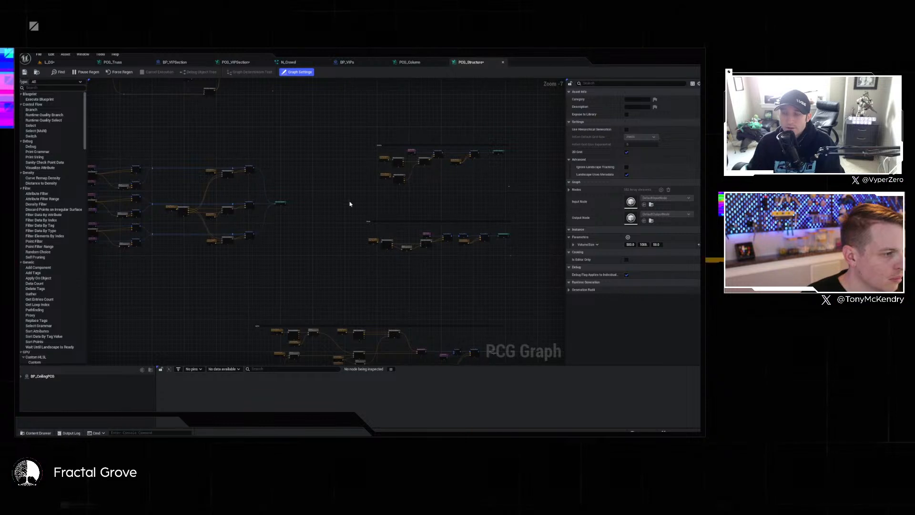
{"action": "scroll", "coordinate": [410, 219], "scroll_direction": "up", "scroll_amount": 4}
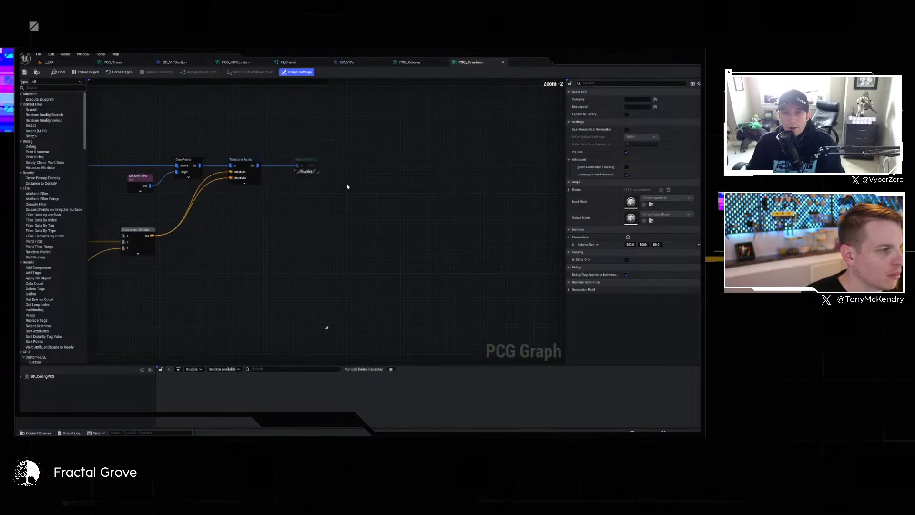
{"action": "scroll", "coordinate": [366, 162], "scroll_direction": "down", "scroll_amount": 4}
{"action": "right_click_drag", "start_coordinate": [372, 233], "coordinate": [256, 362]}
{"action": "right_click_drag", "start_coordinate": [386, 125], "coordinate": [417, 267]}
{"action": "scroll", "coordinate": [364, 205], "scroll_direction": "up", "scroll_amount": 7}
{"action": "right_click_drag", "start_coordinate": [344, 240], "coordinate": [417, 165]}
{"action": "left_click", "coordinate": [504, 235]}
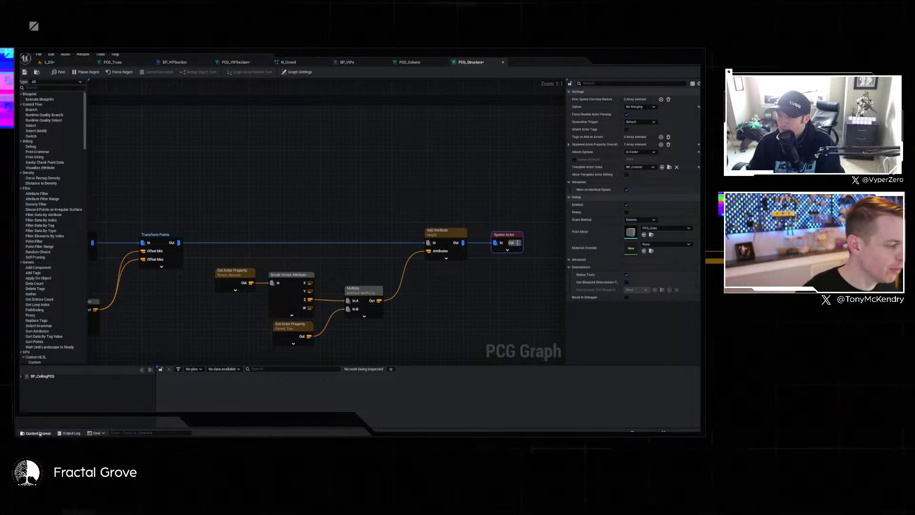
Open BP_Column to inspect its Height variable, and return to the PCG_Structure graph.
{"action": "key", "text": "ctrl+space"}
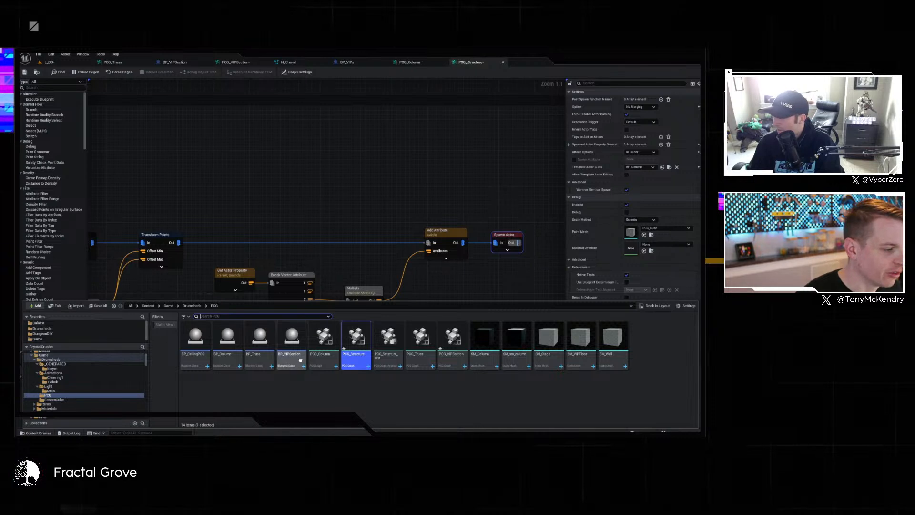
{"action": "double_click", "coordinate": [227, 339]}
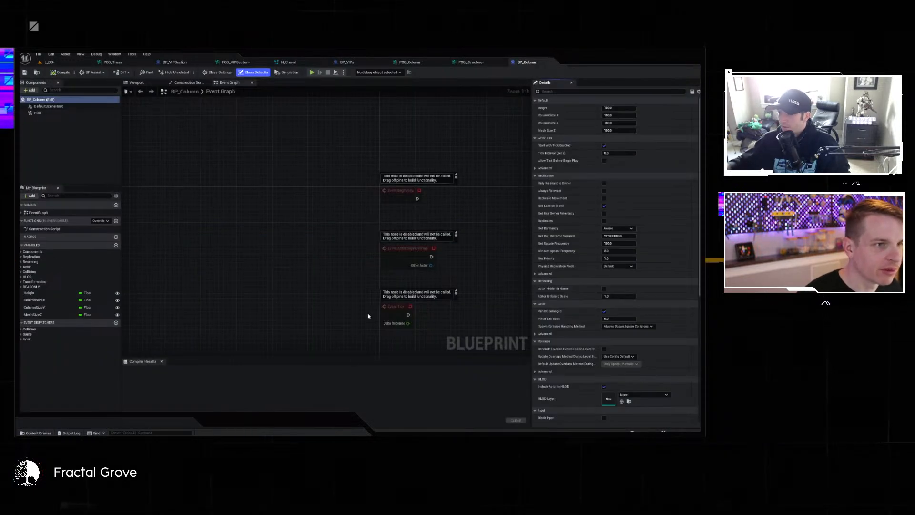
{"action": "left_click", "coordinate": [29, 293]}
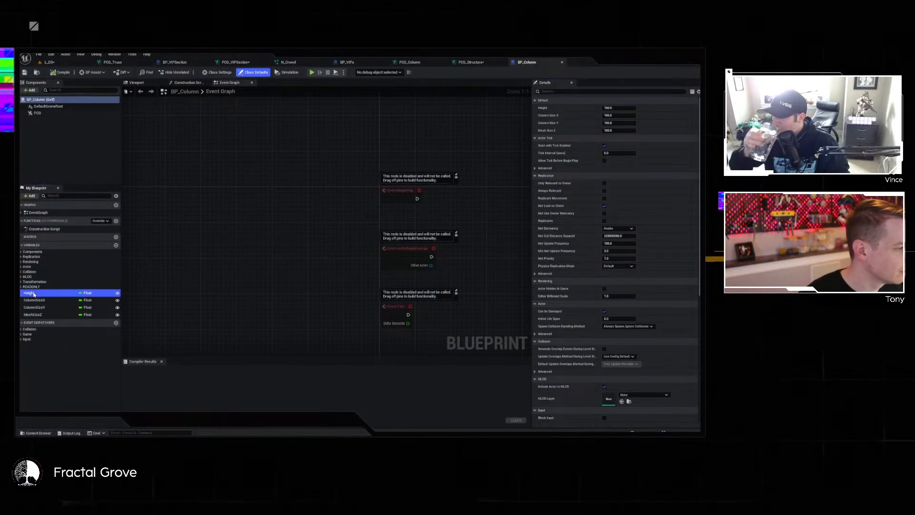
{"action": "left_click", "coordinate": [468, 62]}
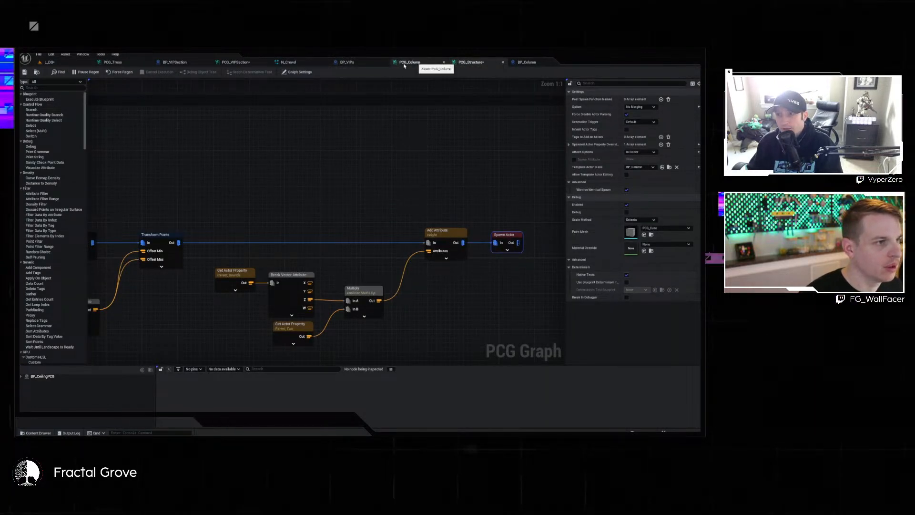
In PCG_VIPSection, move Spawn Actor farther from Transform Points and add an Add Attribute node fed by the Transform Points output.
{"action": "left_click", "coordinate": [236, 63]}
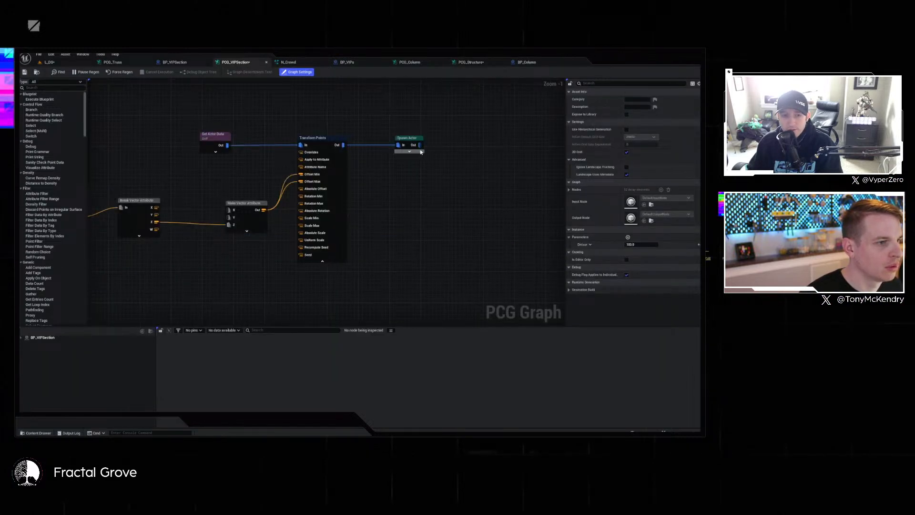
{"action": "left_click_drag", "start_coordinate": [409, 141], "coordinate": [475, 141]}
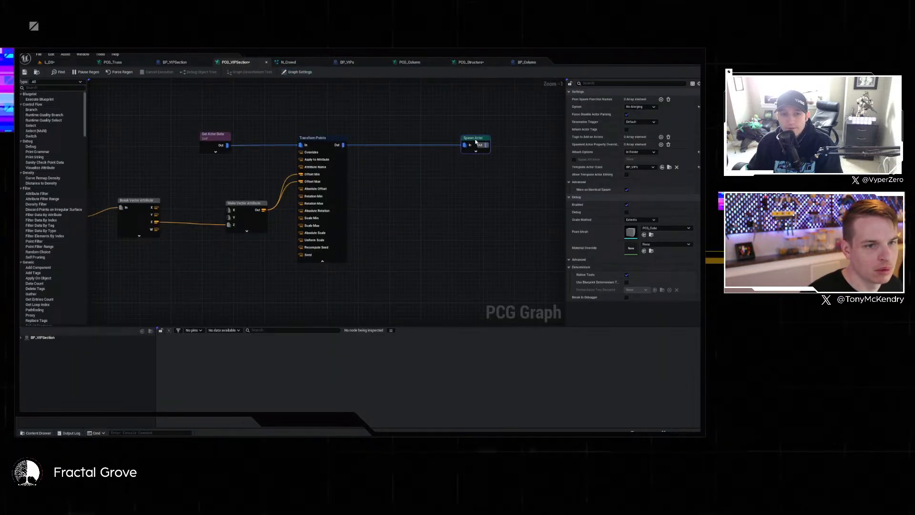
{"action": "mouse_move", "coordinate": [347, 148]}
{"action": "left_mouse_down"}
{"action": "mouse_move", "coordinate": [403, 166]}
{"action": "mouse_move", "coordinate": [345, 144]}
{"action": "left_mouse_up"}
{"action": "left_click_drag", "start_coordinate": [340, 145], "coordinate": [389, 163]}
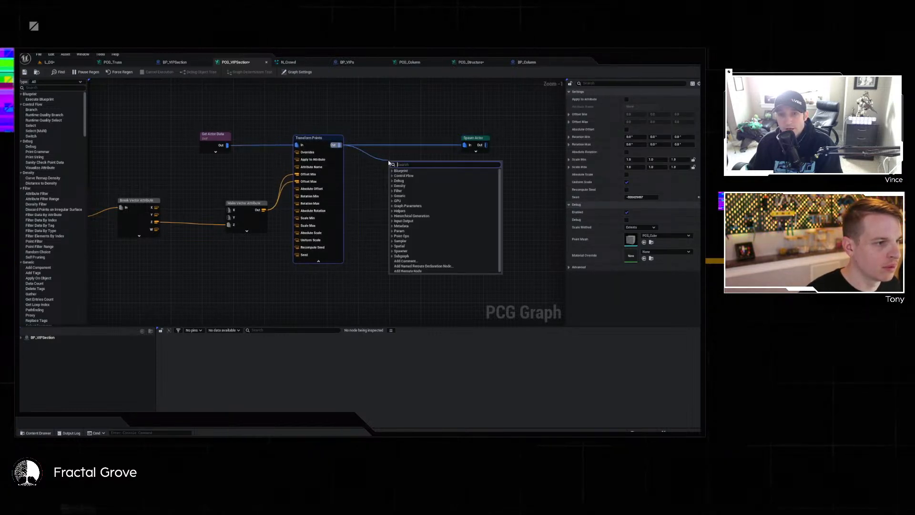
{"action": "type", "text": "add at"}
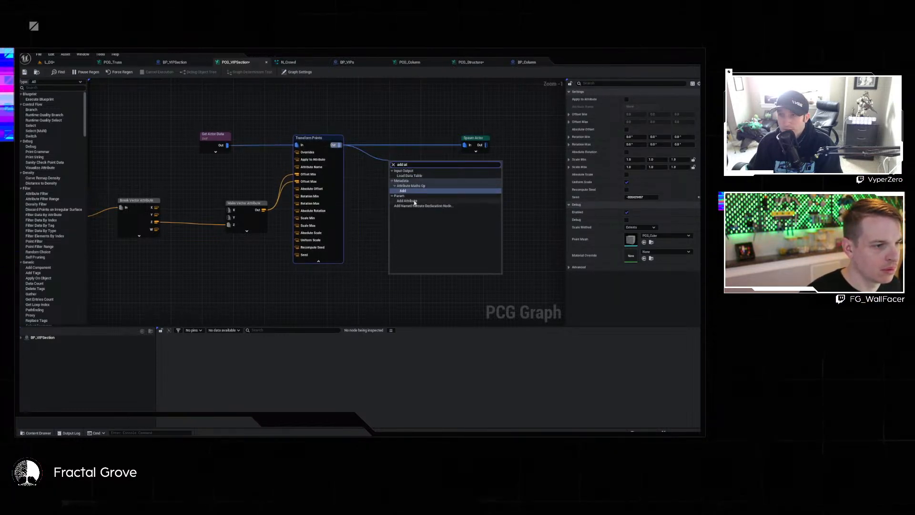
{"action": "left_click", "coordinate": [414, 201]}
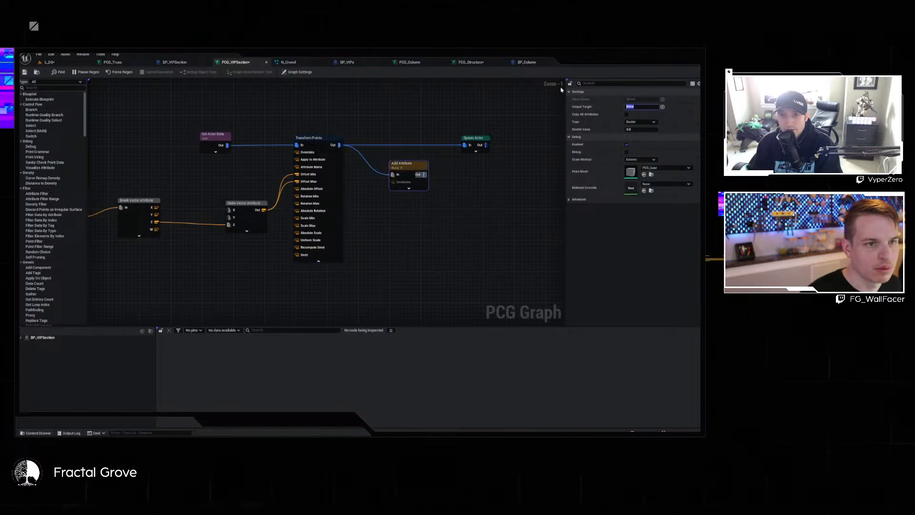
Compare the output target of PCG_Structure's Add Attribute node with the Height variable's name and settings in BP_Column.
{"action": "left_click", "coordinate": [472, 62]}
{"action": "left_click", "coordinate": [444, 235]}
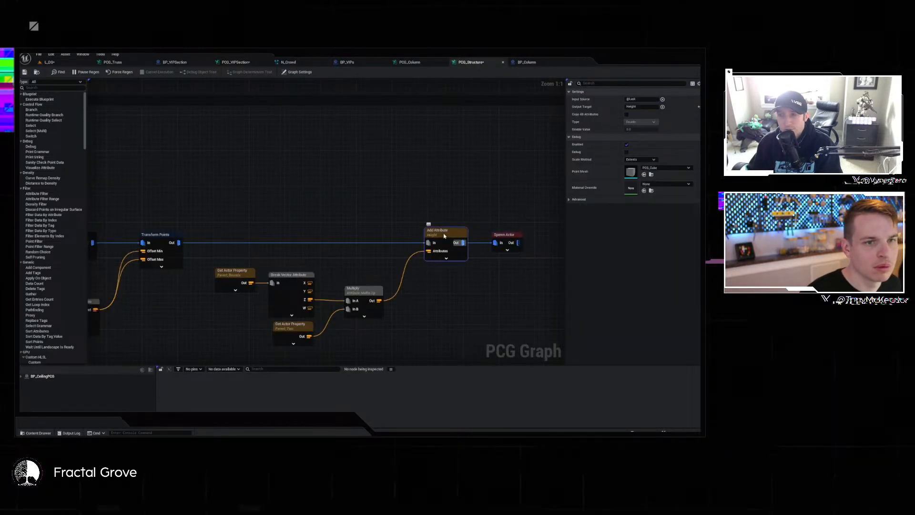
{"action": "left_click", "coordinate": [524, 63]}
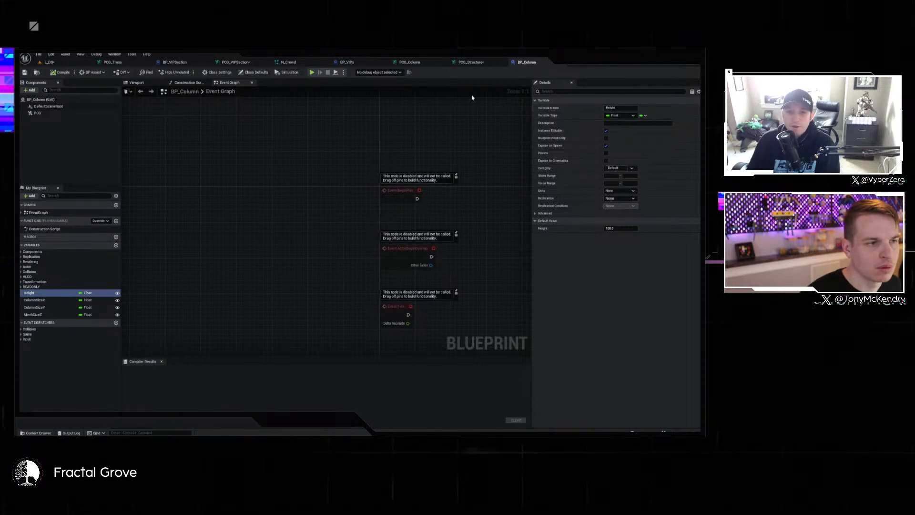
Set the new Add Attribute node's output target to SpawnArea and its type to Vector 2, matching the variable in BP_VIPs.
{"action": "left_click", "coordinate": [243, 63]}
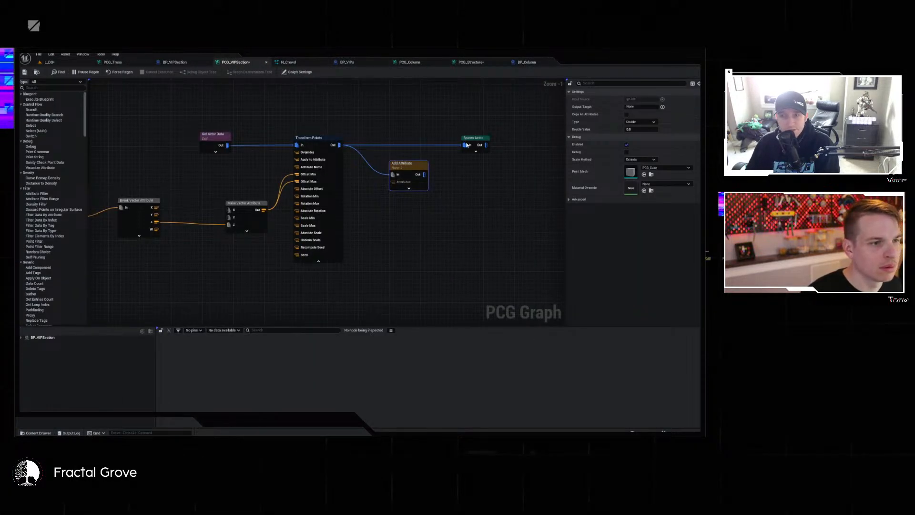
{"action": "left_click", "coordinate": [646, 107]}
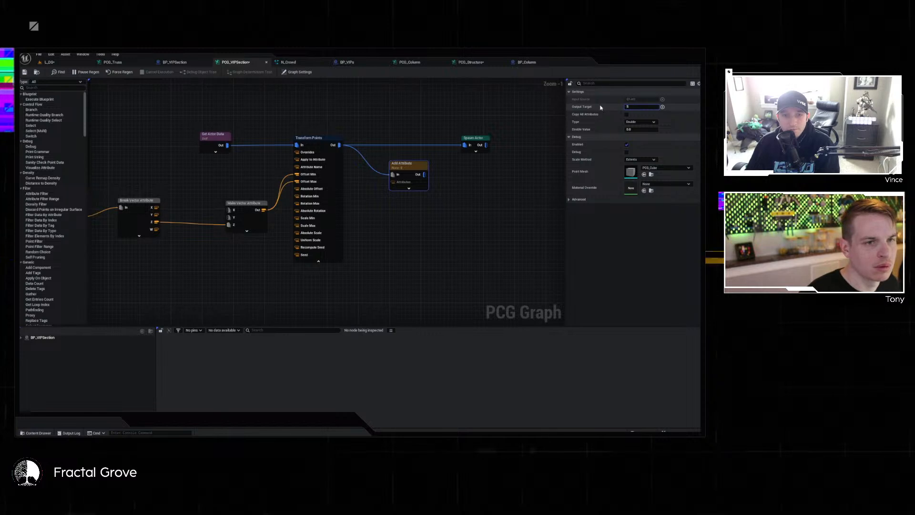
{"action": "type", "text": "SpawnArea"}
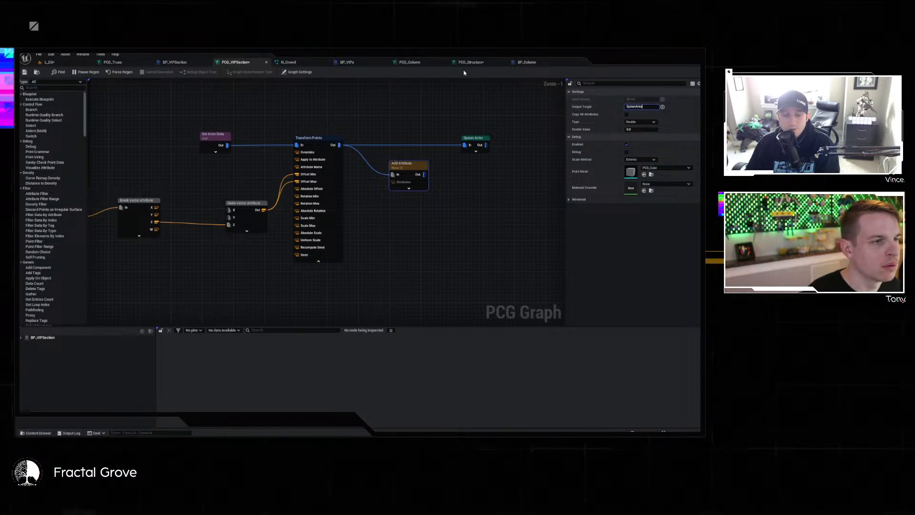
{"action": "left_click", "coordinate": [352, 63]}
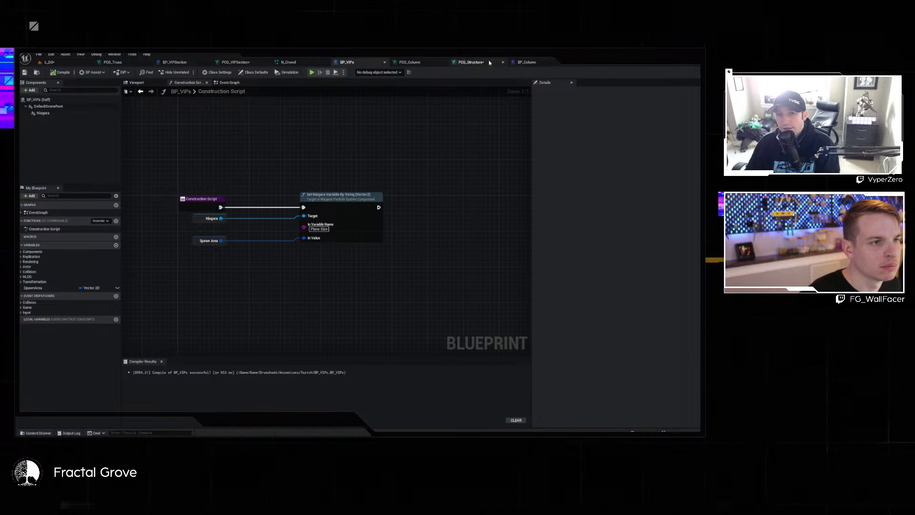
{"action": "left_click", "coordinate": [252, 65]}
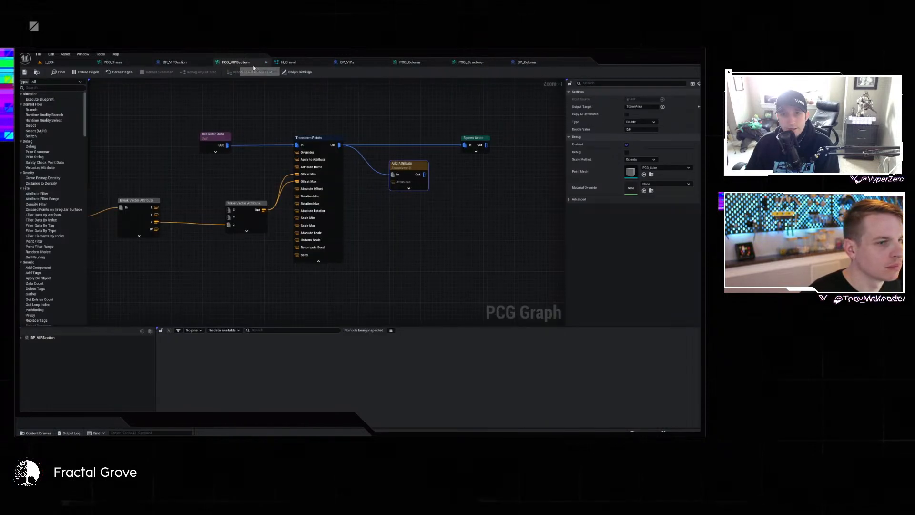
{"action": "left_click", "coordinate": [639, 121]}
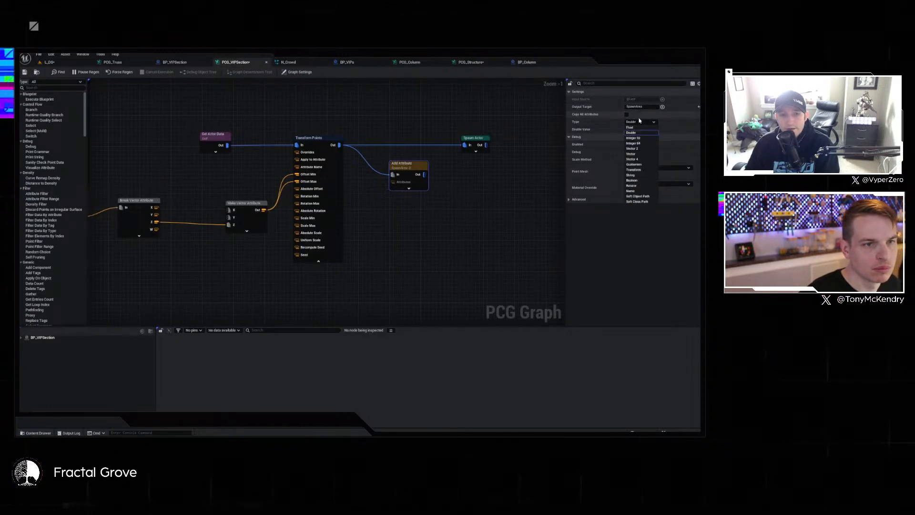
{"action": "left_click", "coordinate": [642, 149]}
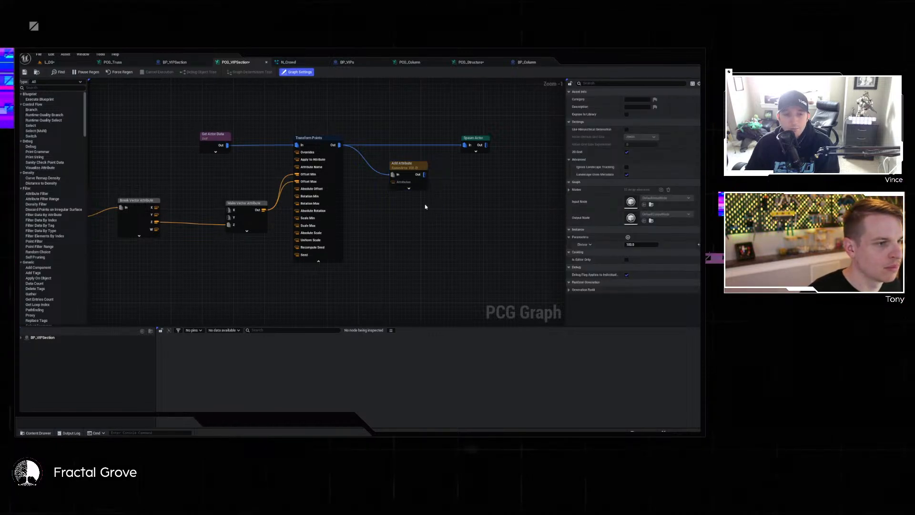
Add a Vector 2 Make Vector Attribute node fed by Break Vector Attribute's X and Y, and connect its output to Add Attribute's Attributes input.
{"action": "left_click_drag", "start_coordinate": [415, 167], "coordinate": [429, 165]}
{"action": "left_click", "coordinate": [385, 246]}
{"action": "right_click_drag", "start_coordinate": [429, 248], "coordinate": [506, 243]}
{"action": "right_click", "coordinate": [487, 277]}
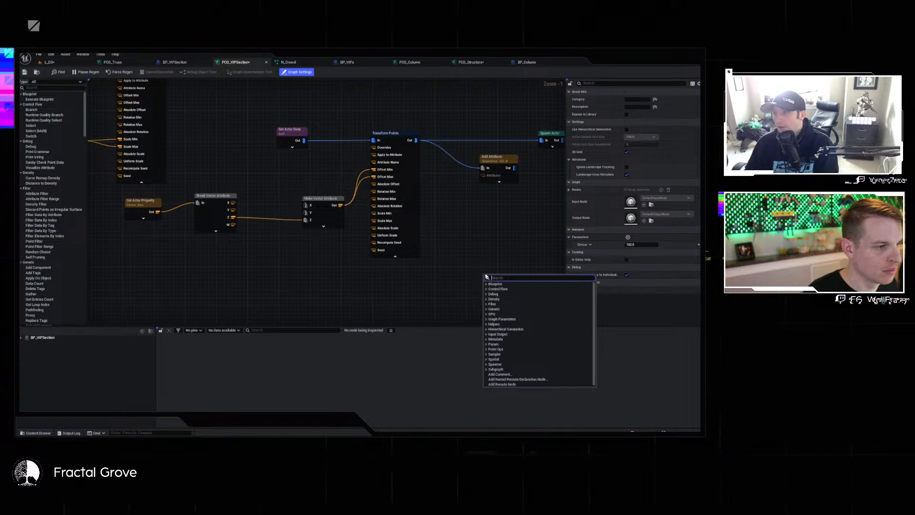
{"action": "type", "text": "make ve"}
{"action": "key", "text": "Return"}
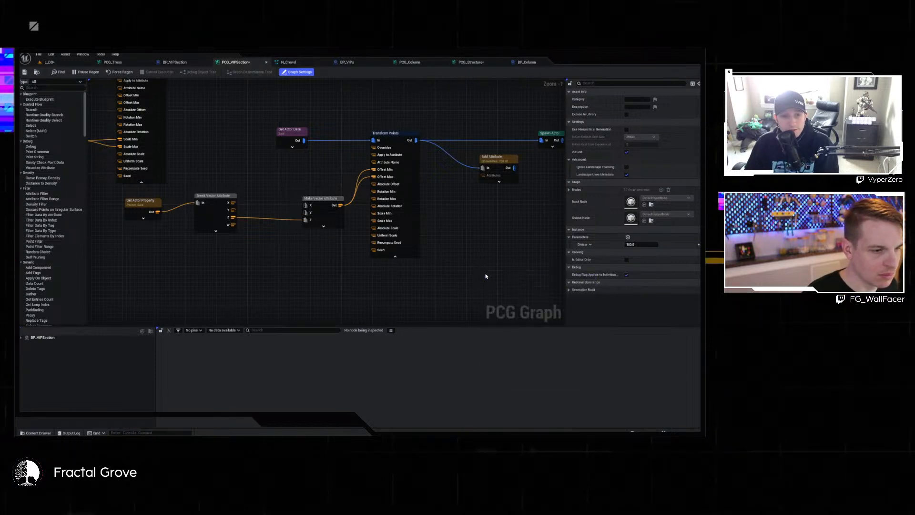
{"action": "left_click_drag", "start_coordinate": [232, 204], "coordinate": [487, 284]}
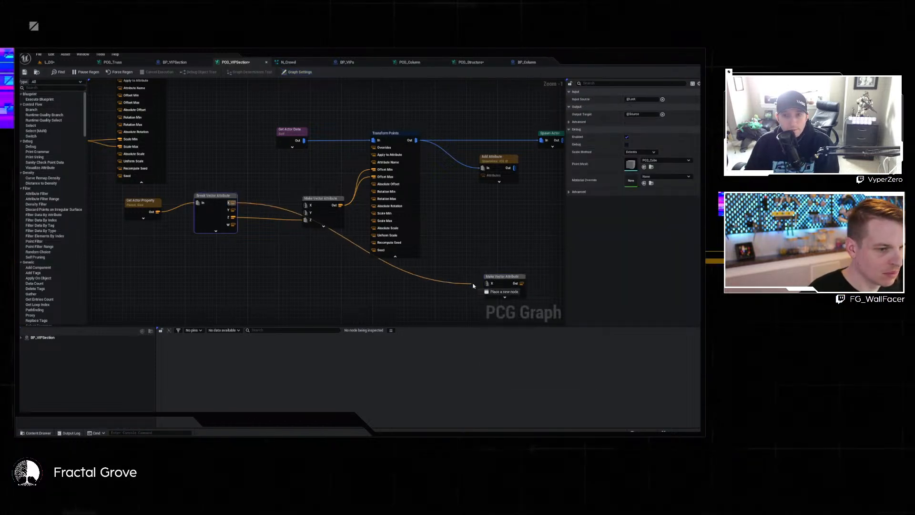
{"action": "left_click_drag", "start_coordinate": [376, 235], "coordinate": [484, 176]}
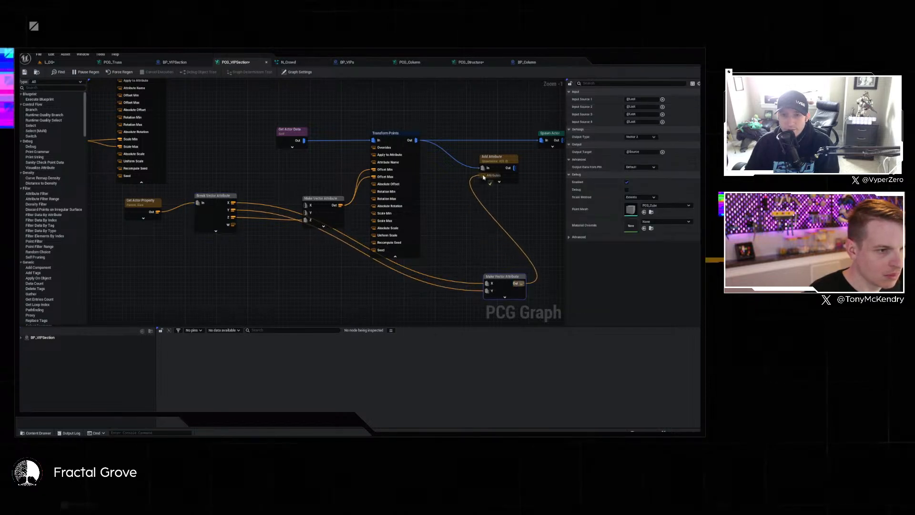
Route Transform Points through Add Attribute into Spawn Actor, removing the direct link, and collapse the unused pins of Transform Points.
{"action": "right_click_drag", "start_coordinate": [517, 174], "coordinate": [454, 185]}
{"action": "left_click", "coordinate": [480, 152], "text": "alt"}
{"action": "left_click_drag", "start_coordinate": [453, 179], "coordinate": [518, 144]}
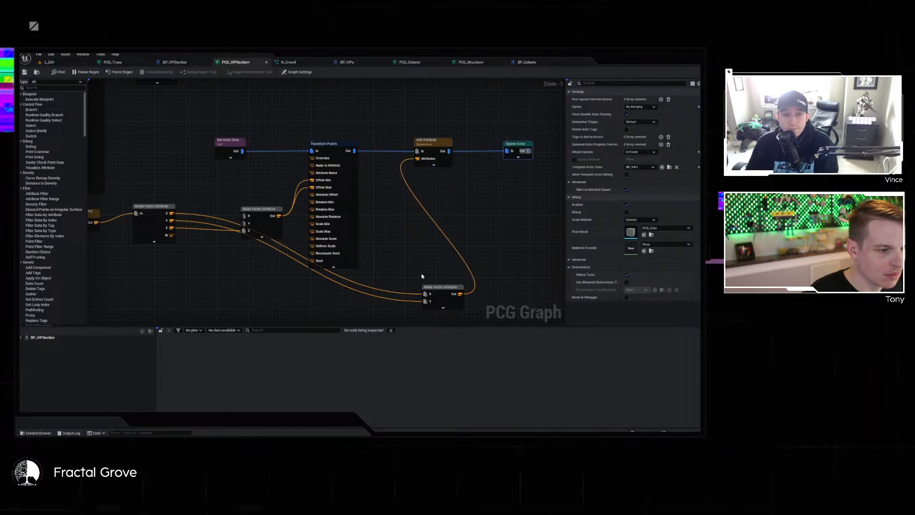
{"action": "left_click", "coordinate": [333, 268]}
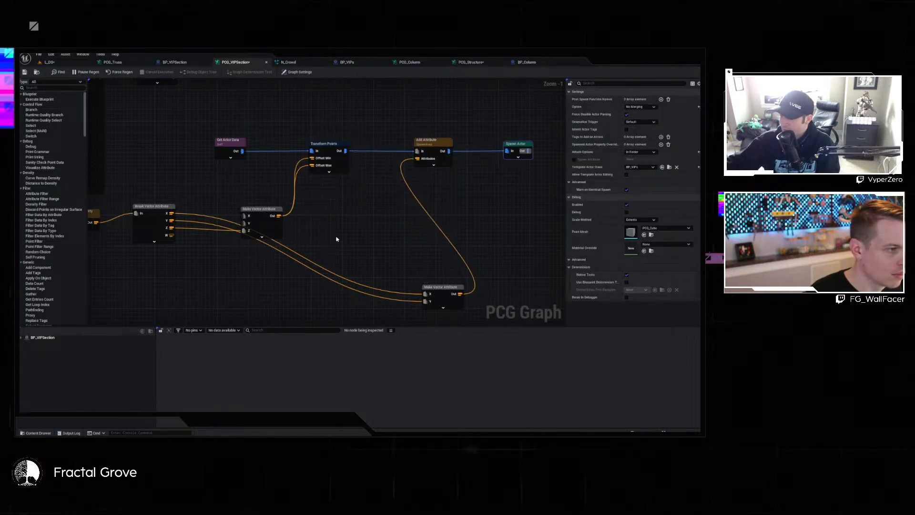
Tidy the graph by placing Break Vector Attribute and the Vector 2 Make Vector Attribute above the main row and the other Make Vector Attribute below Get Actor Data.
{"action": "left_click_drag", "start_coordinate": [248, 210], "coordinate": [217, 173]}
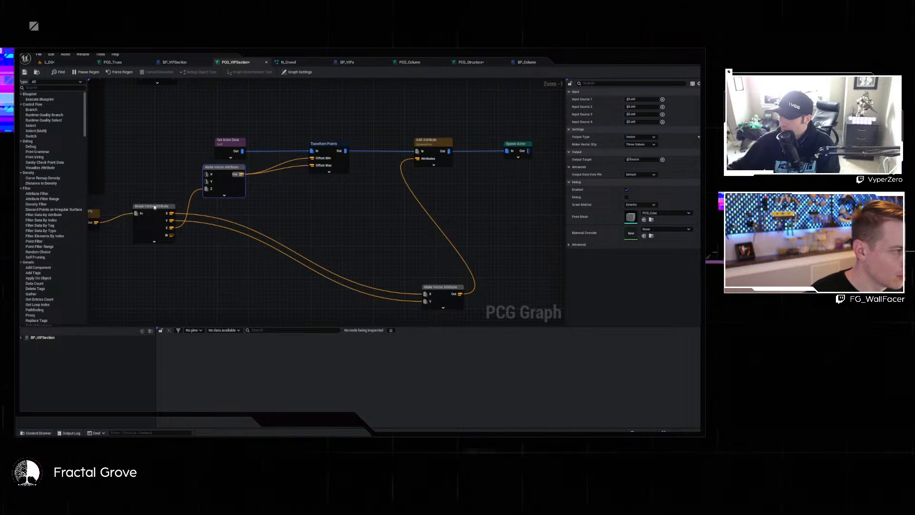
{"action": "left_click_drag", "start_coordinate": [150, 213], "coordinate": [151, 119]}
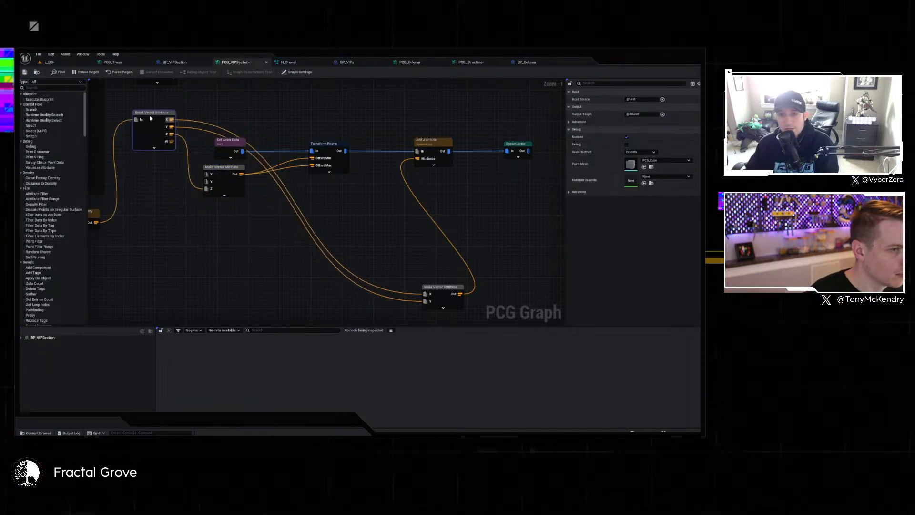
{"action": "left_click_drag", "start_coordinate": [436, 287], "coordinate": [325, 113]}
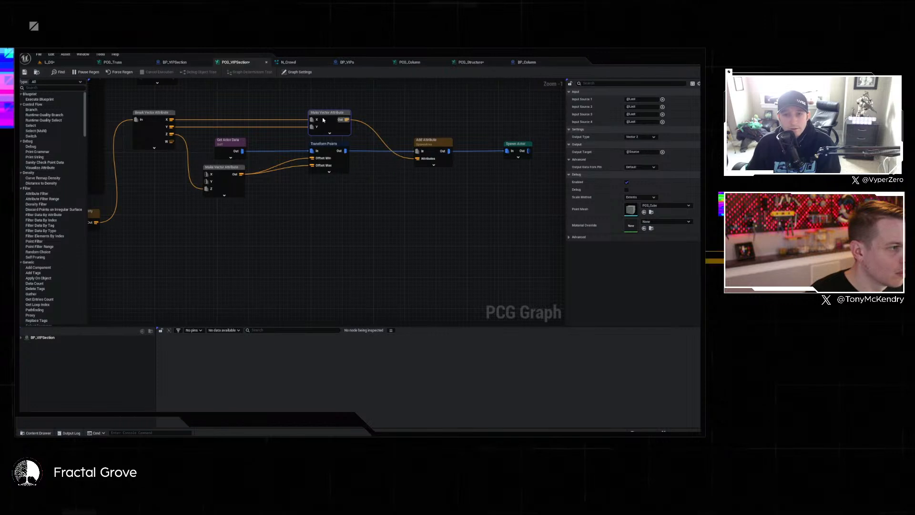
Separate the VIP spawning nodes from the platform nodes and place their Get Actor Property node beside Break Vector Attribute.
{"action": "right_click_drag", "start_coordinate": [264, 258], "coordinate": [514, 252]}
{"action": "scroll", "coordinate": [392, 280], "scroll_direction": "down", "scroll_amount": 3}
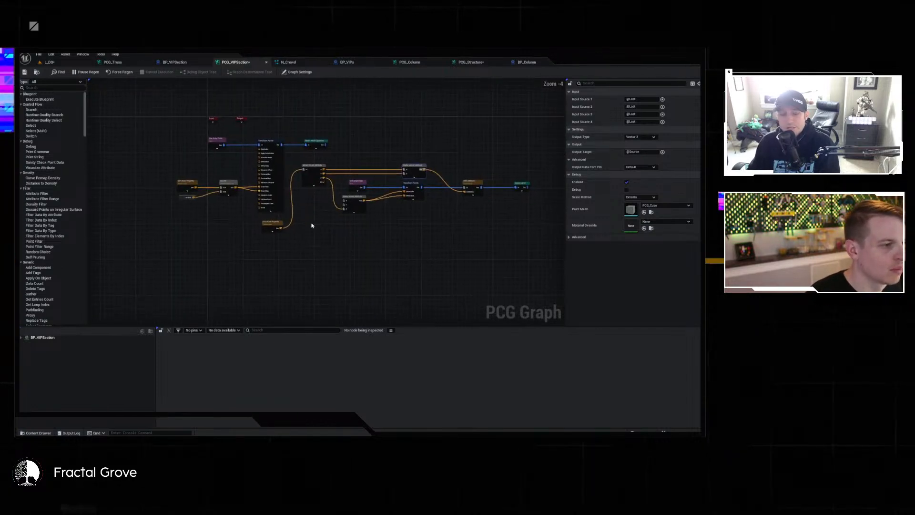
{"action": "left_click", "coordinate": [267, 227]}
{"action": "left_click_drag", "start_coordinate": [502, 214], "coordinate": [564, 241], "text": "shift"}
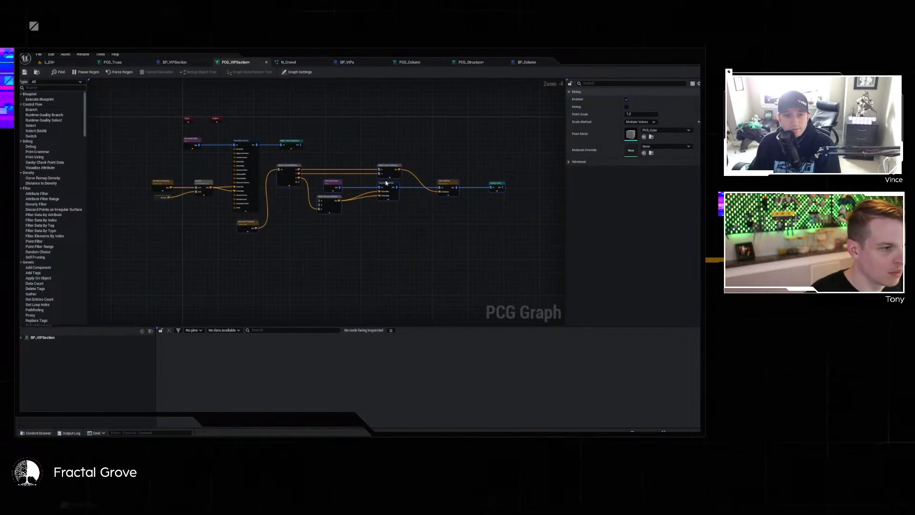
{"action": "left_click_drag", "start_coordinate": [391, 184], "coordinate": [477, 221]}
{"action": "left_click_drag", "start_coordinate": [333, 262], "coordinate": [333, 201]}
{"action": "left_click", "coordinate": [358, 275]}
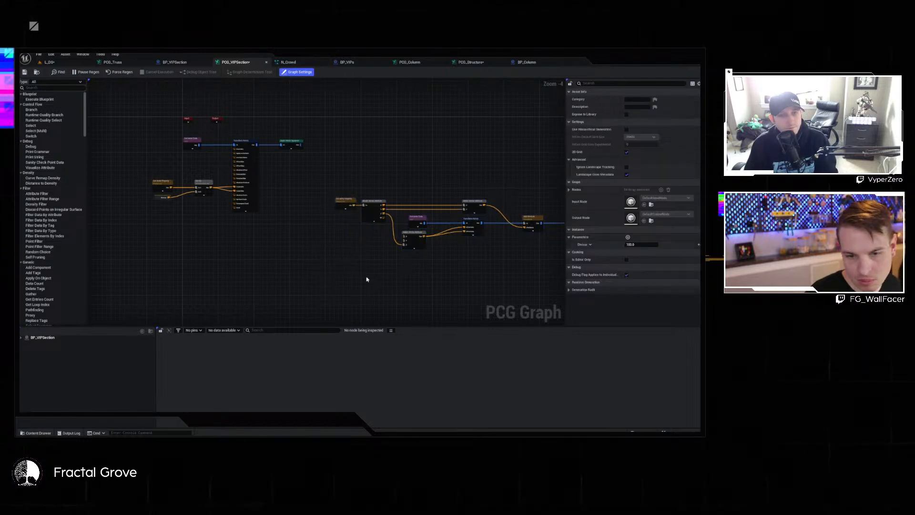
{"action": "scroll", "coordinate": [501, 252], "scroll_direction": "up", "scroll_amount": 3}
{"action": "right_click_drag", "start_coordinate": [495, 254], "coordinate": [403, 268]}
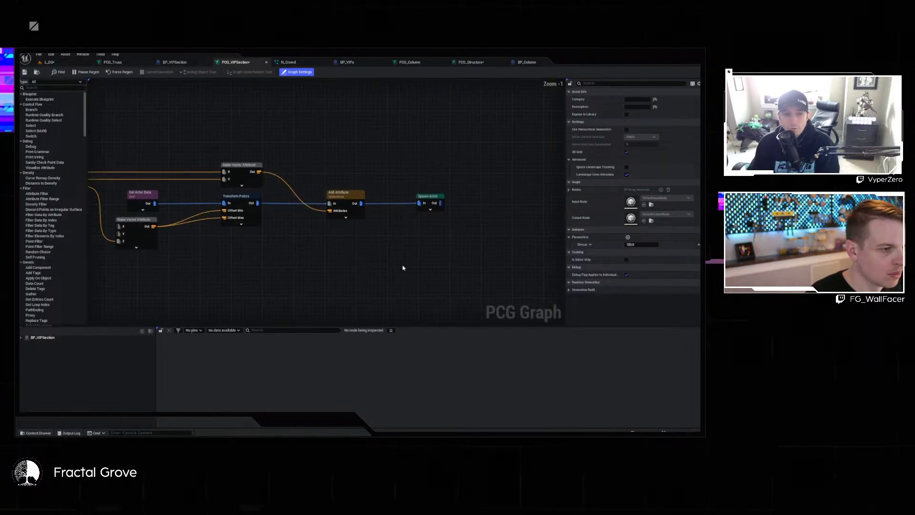
{"action": "right_click_drag", "start_coordinate": [278, 260], "coordinate": [402, 263]}
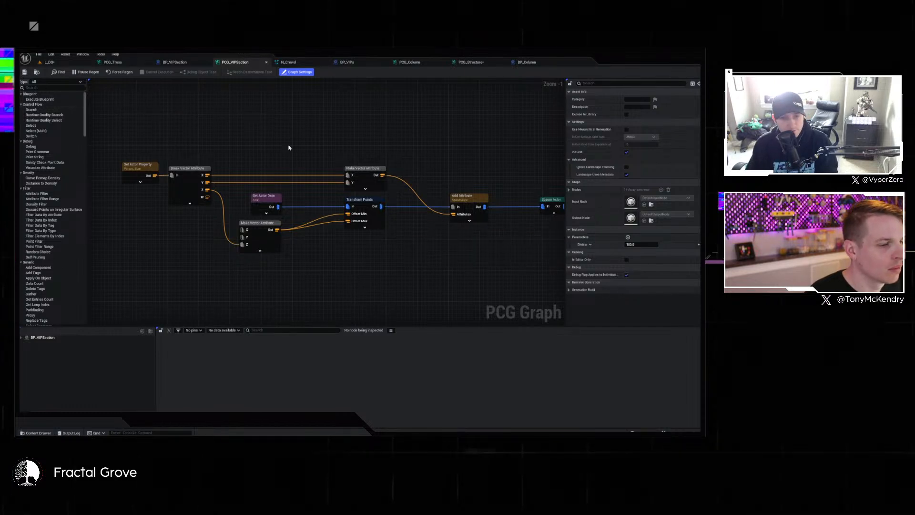
Check the VIP platform in the level, the BP_VIPs construction script, the PCG_VIPSection graph and the parameters of N_Crowd.
{"action": "left_click", "coordinate": [48, 62]}
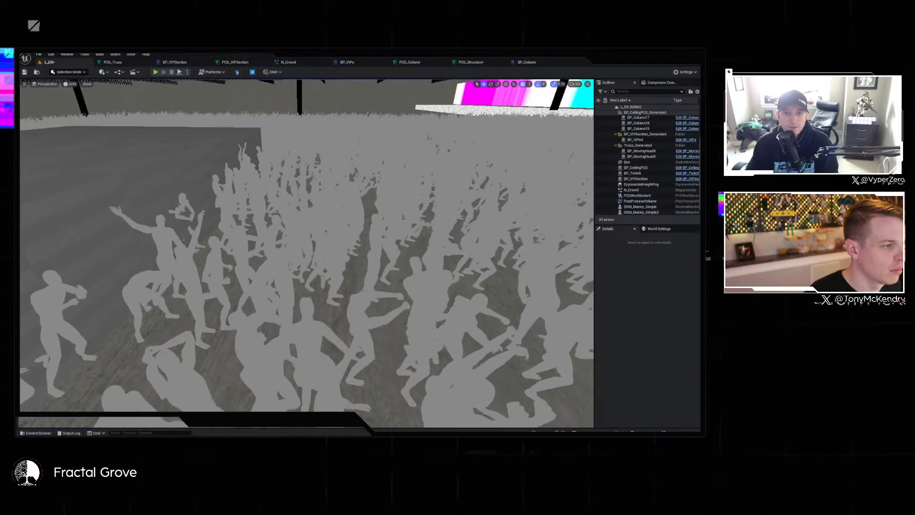
{"action": "right_click_drag", "start_coordinate": [307, 253], "coordinate": [438, 244]}
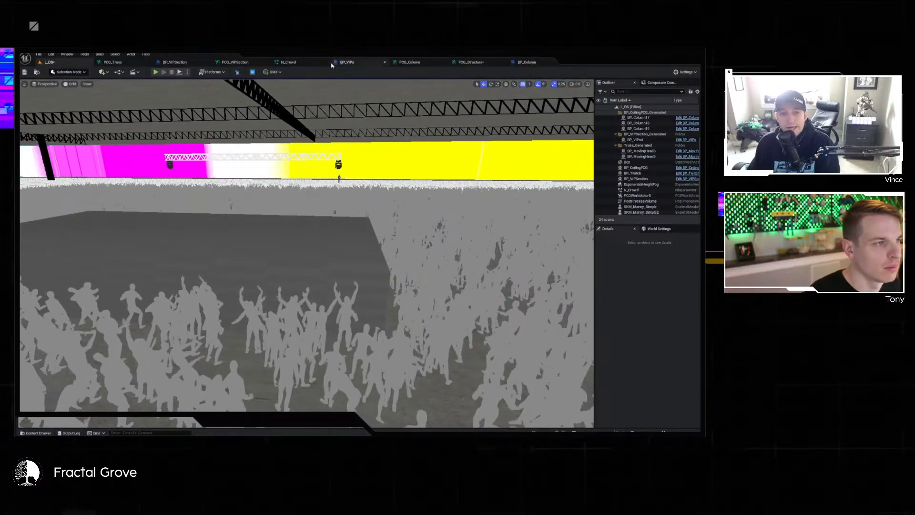
{"action": "left_click", "coordinate": [356, 62]}
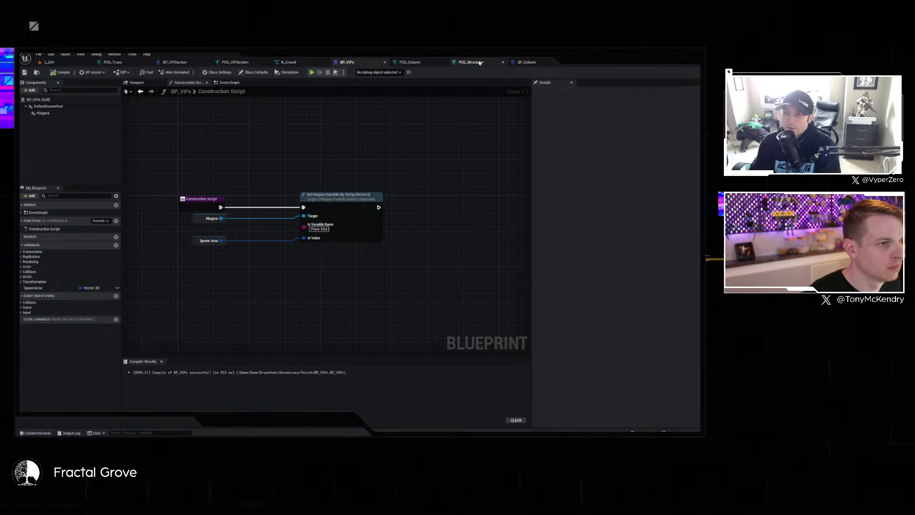
{"action": "left_click", "coordinate": [235, 63]}
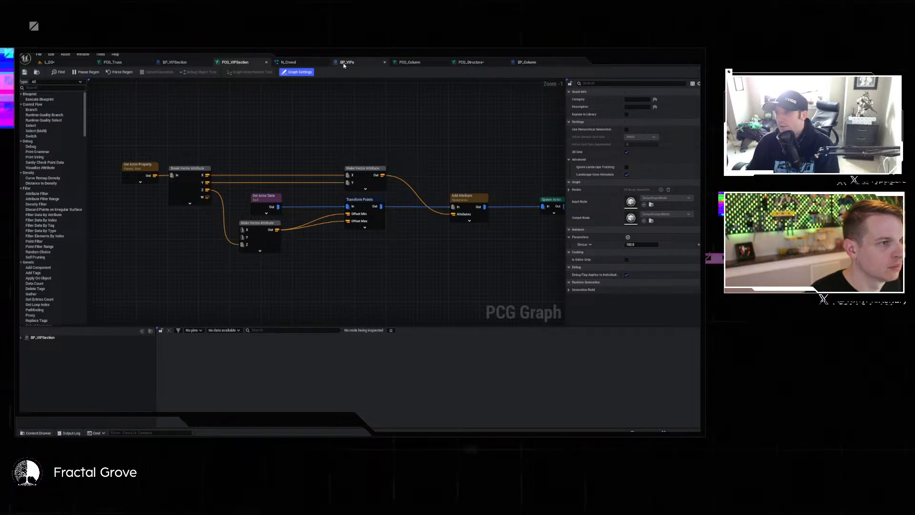
{"action": "left_click", "coordinate": [290, 62]}
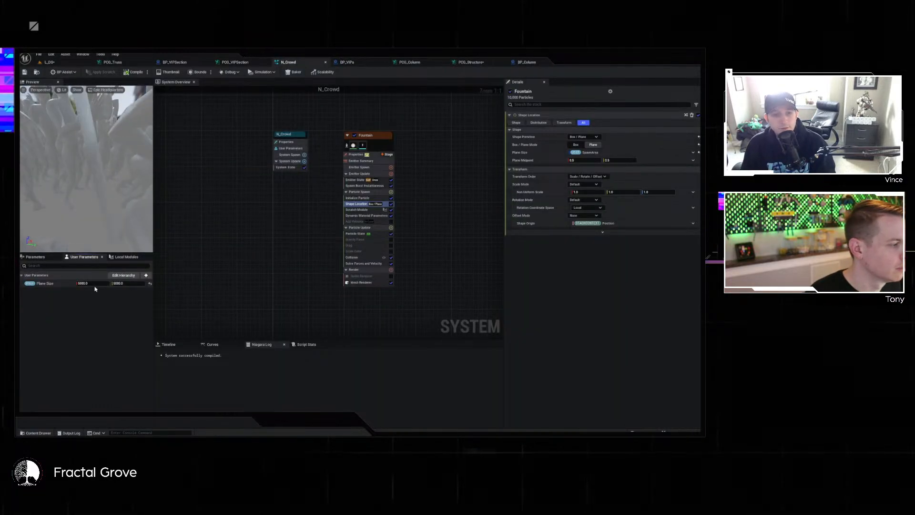
{"action": "left_click", "coordinate": [35, 257]}
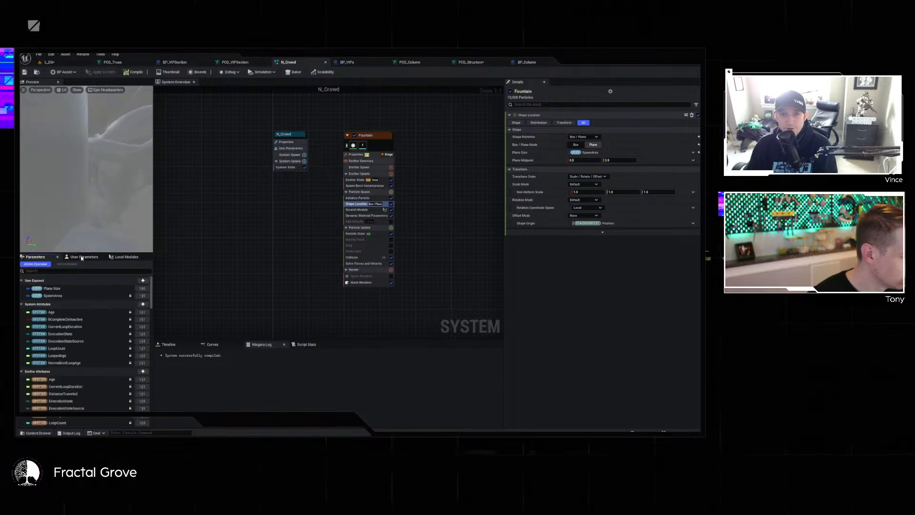
{"action": "left_click", "coordinate": [84, 257]}
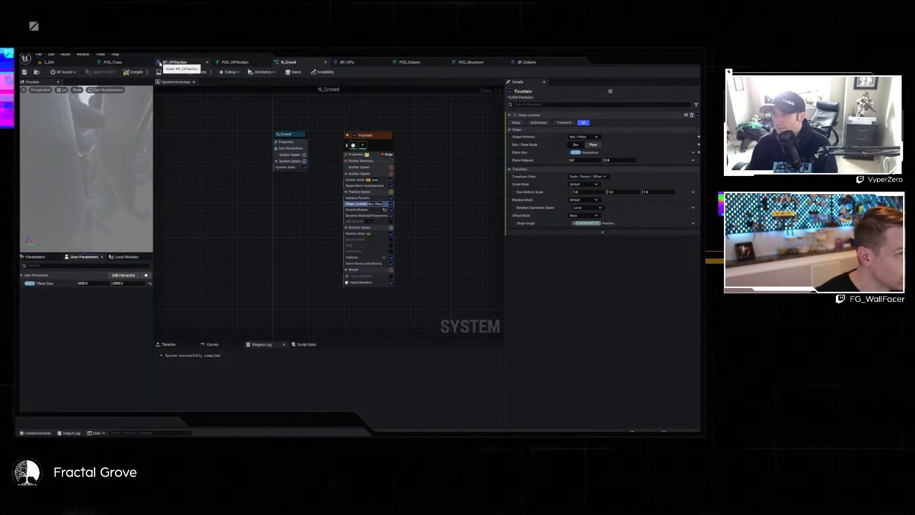
Play the level to examine the crowd on the VIP platform, and end the play session.
{"action": "left_click", "coordinate": [65, 64]}
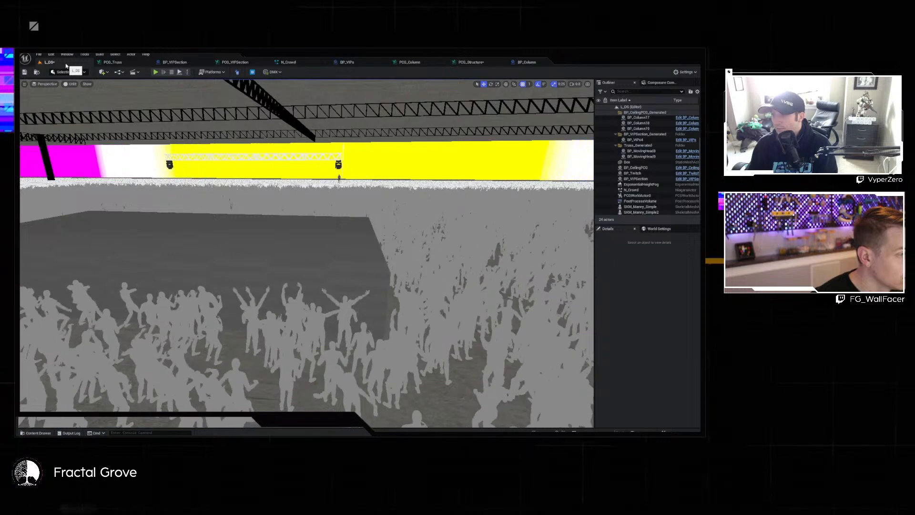
{"action": "left_click", "coordinate": [156, 73]}
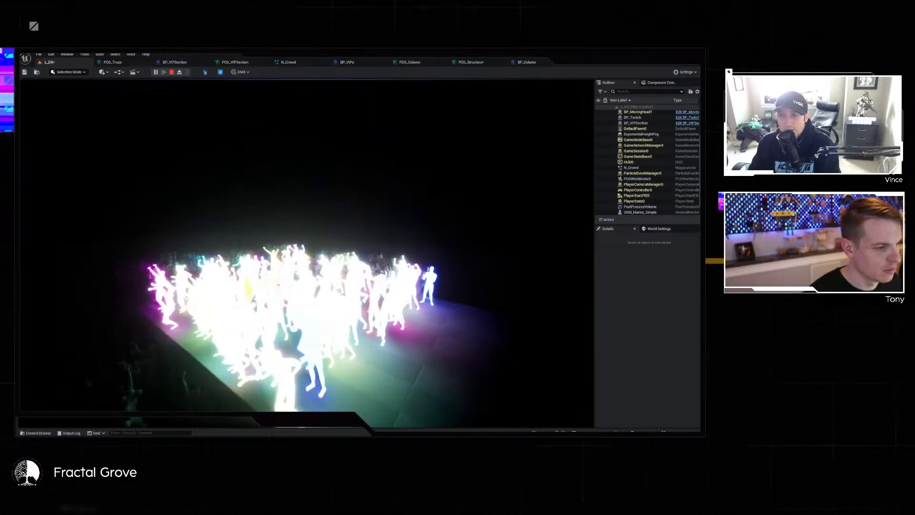
{"action": "key", "text": "super"}
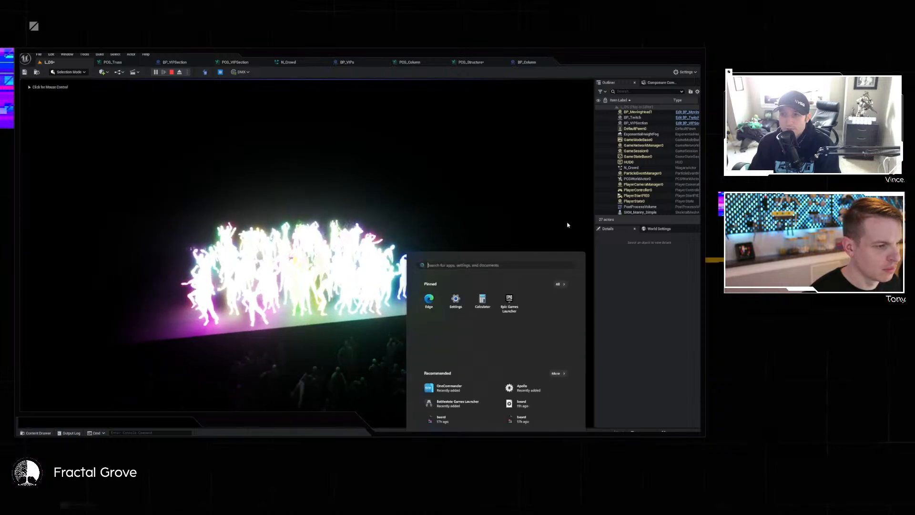
{"action": "key", "text": "Escape"}
{"action": "key", "text": "Escape"}
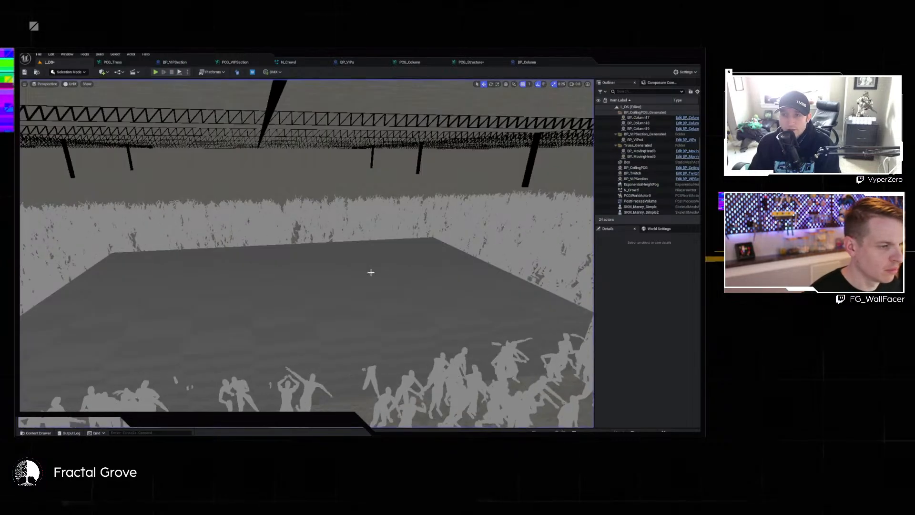
Select the VIP platform in the level and review the BP_VIPSection event graph and the PCG_VIPSection graph.
{"action": "left_click", "coordinate": [371, 272]}
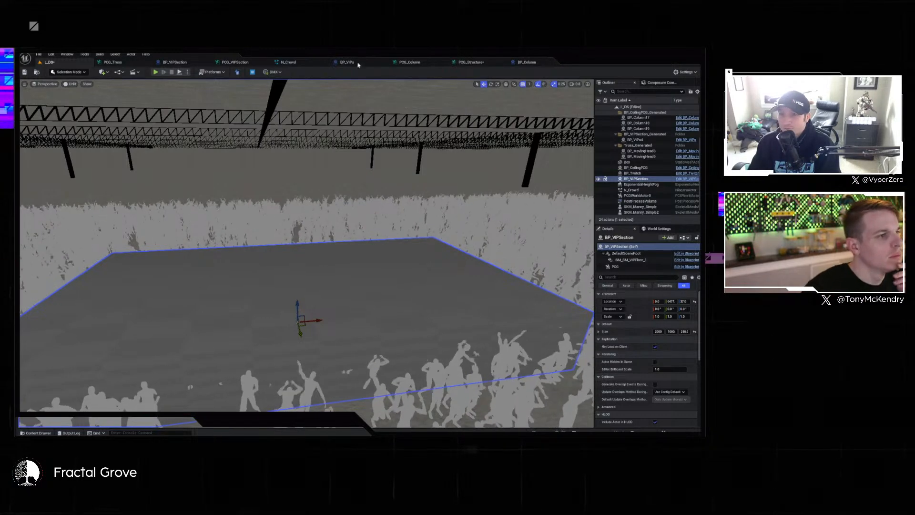
{"action": "left_click", "coordinate": [199, 62]}
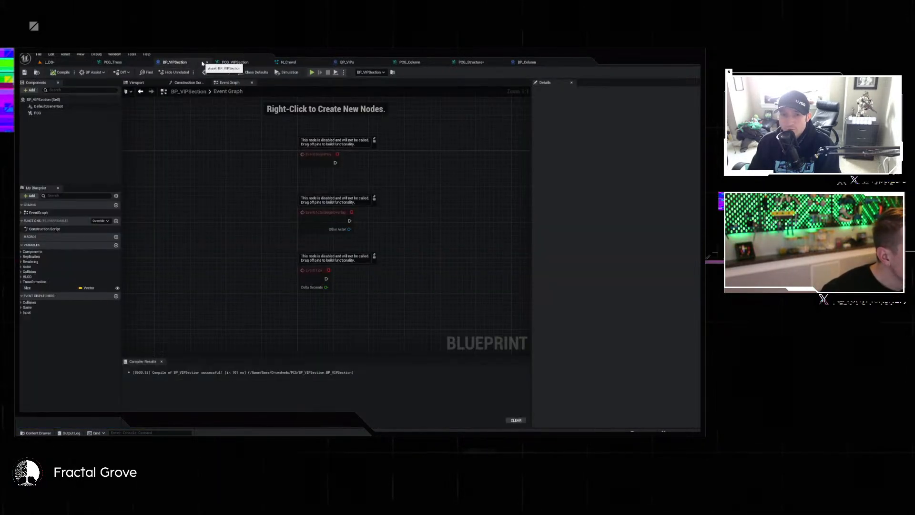
{"action": "left_click", "coordinate": [238, 62]}
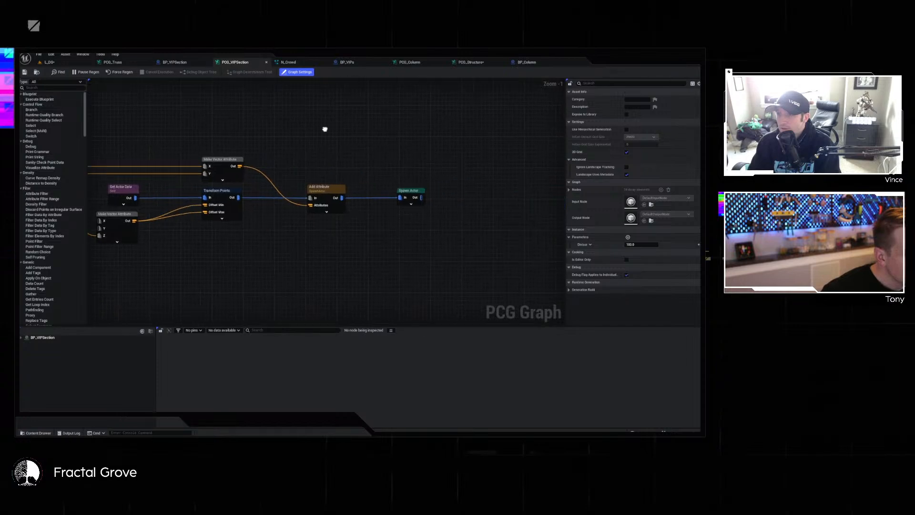
Play the level again and inspect the Niagara component of the BP_VIPs actor generated under BP_VIPSection.
{"action": "left_click", "coordinate": [65, 63]}
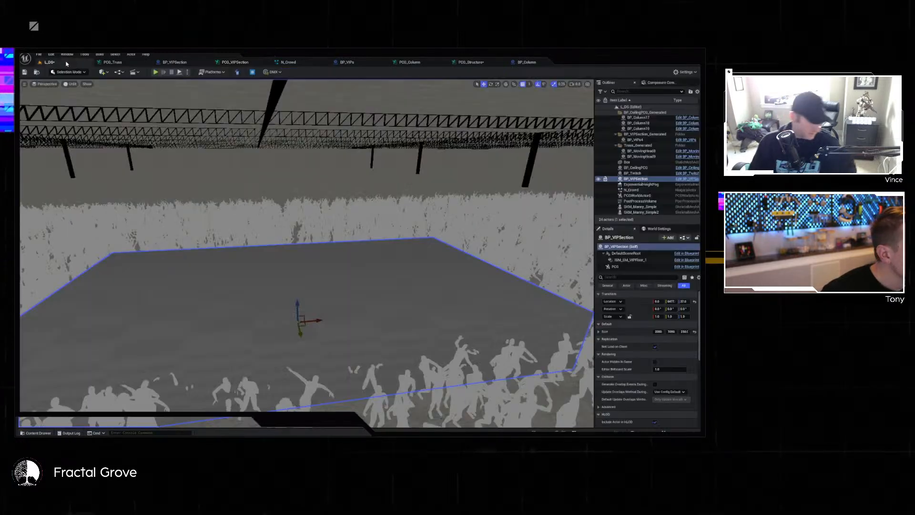
{"action": "left_click", "coordinate": [157, 73]}
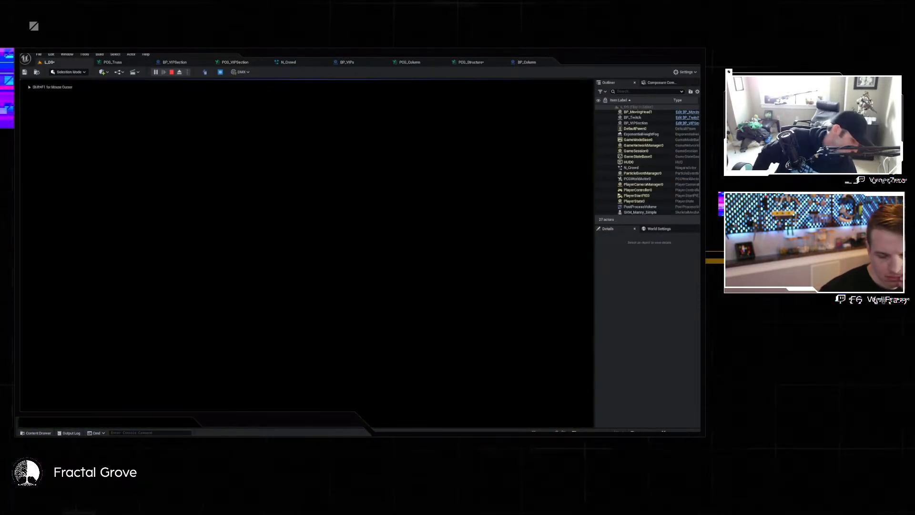
{"action": "key", "text": "super"}
{"action": "left_click", "coordinate": [636, 123]}
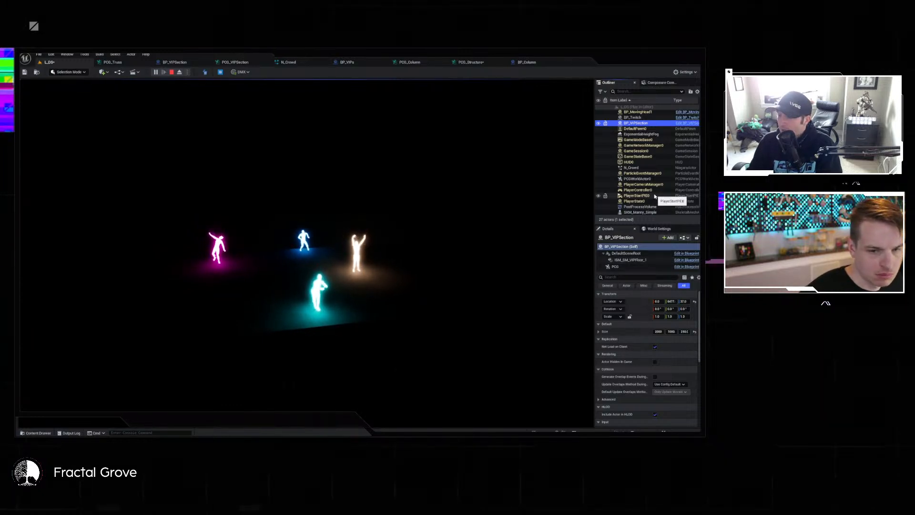
{"action": "scroll", "coordinate": [662, 204], "scroll_direction": "up", "scroll_amount": 3}
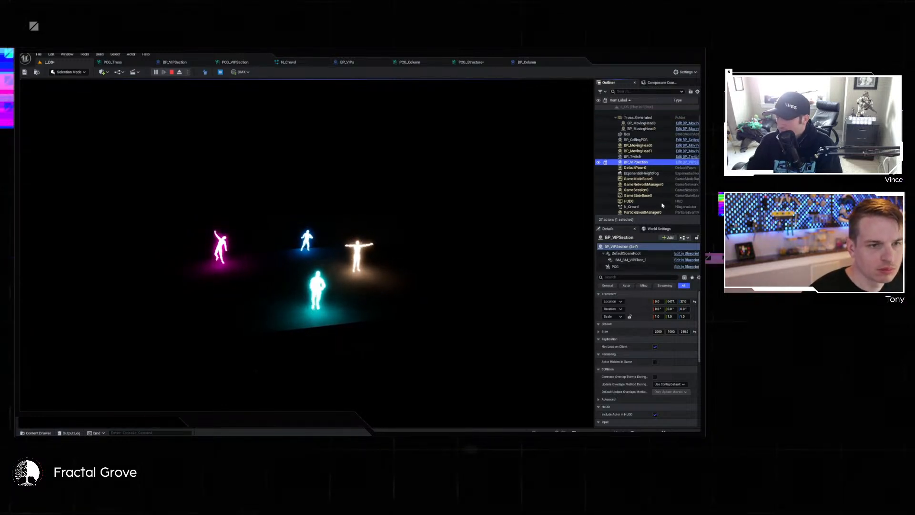
{"action": "scroll", "coordinate": [663, 206], "scroll_direction": "up", "scroll_amount": 1}
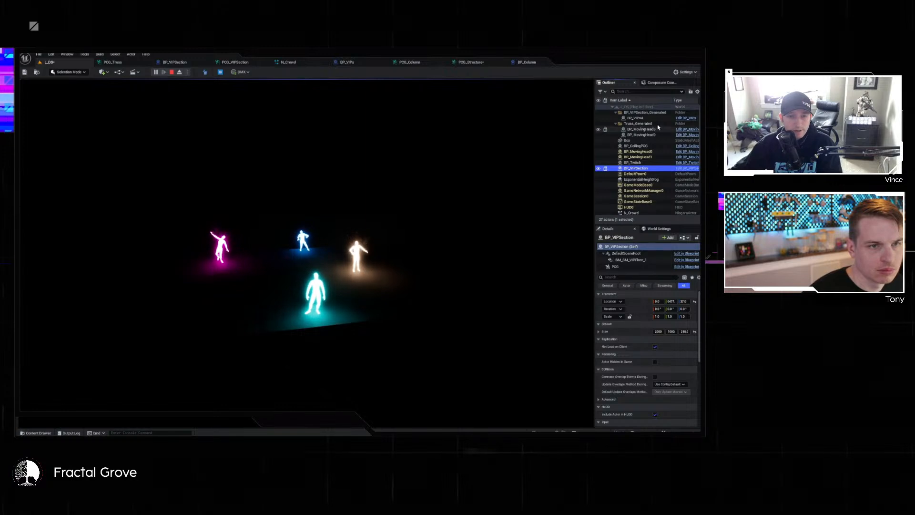
{"action": "left_click", "coordinate": [637, 118]}
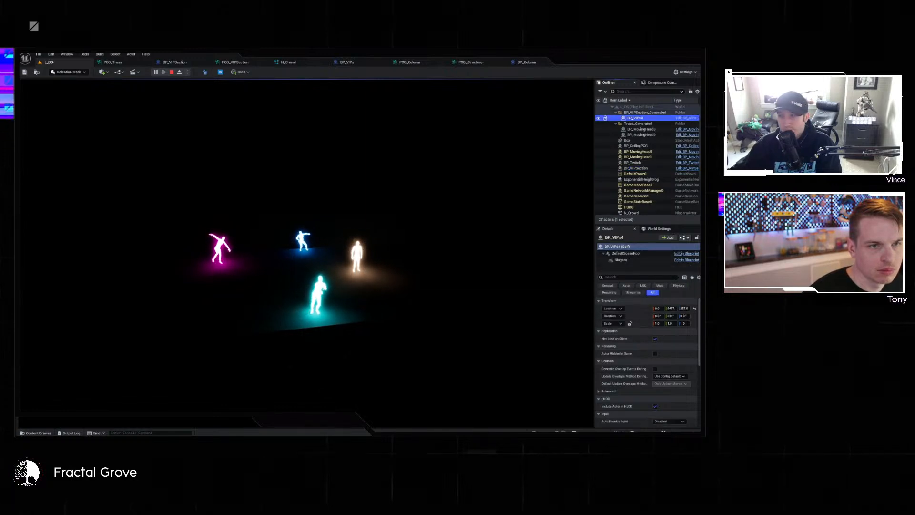
{"action": "left_click", "coordinate": [621, 260]}
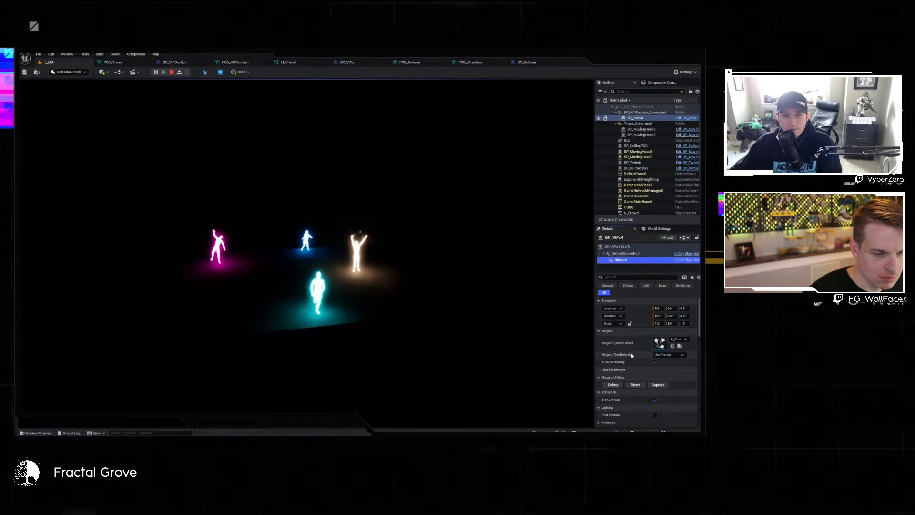
Open the N_Test system assigned to the BP_VIPs Niagara component and show the settings of its Shape Location module.
{"action": "scroll", "coordinate": [632, 356], "scroll_direction": "down", "scroll_amount": 1}
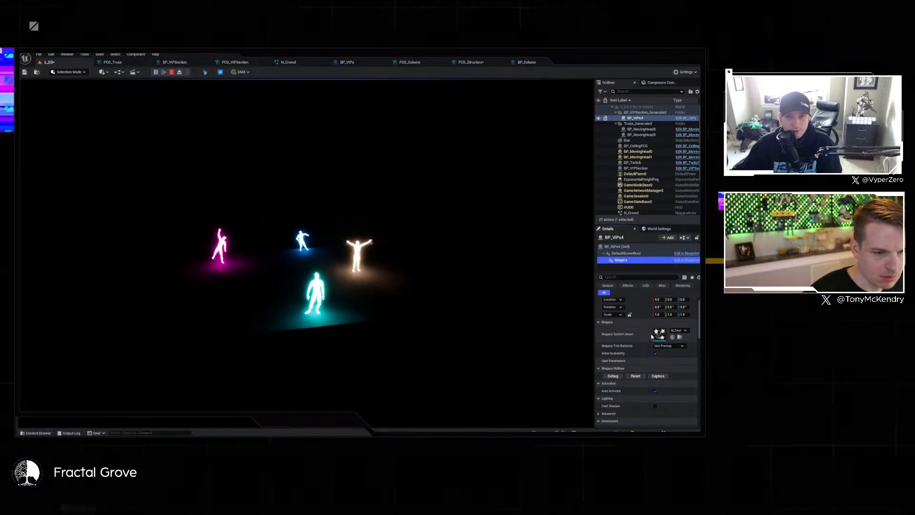
{"action": "scroll", "coordinate": [638, 338], "scroll_direction": "down", "scroll_amount": 3}
{"action": "scroll", "coordinate": [637, 338], "scroll_direction": "up", "scroll_amount": 4}
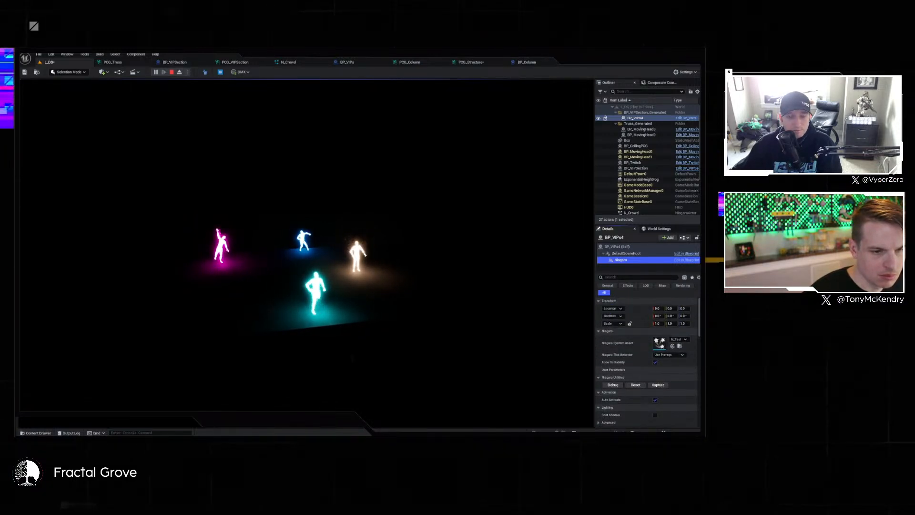
{"action": "left_click", "coordinate": [680, 347]}
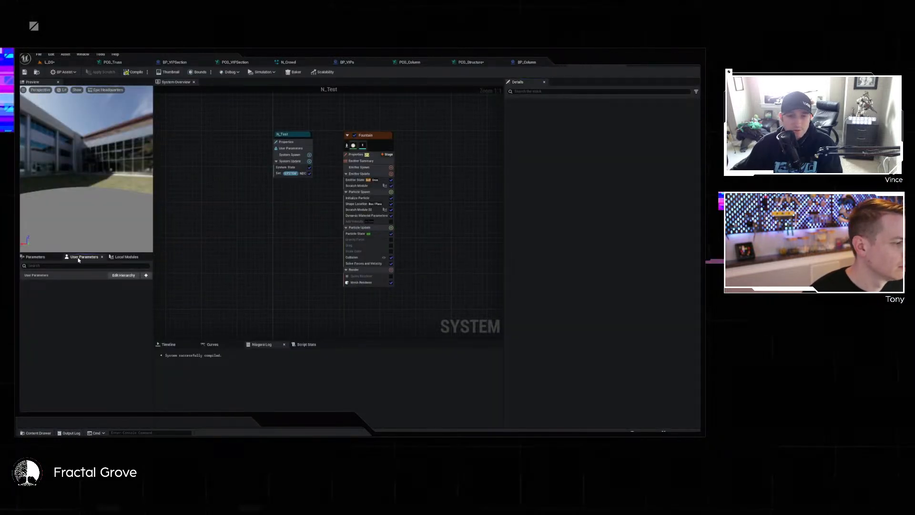
{"action": "left_click", "coordinate": [359, 204]}
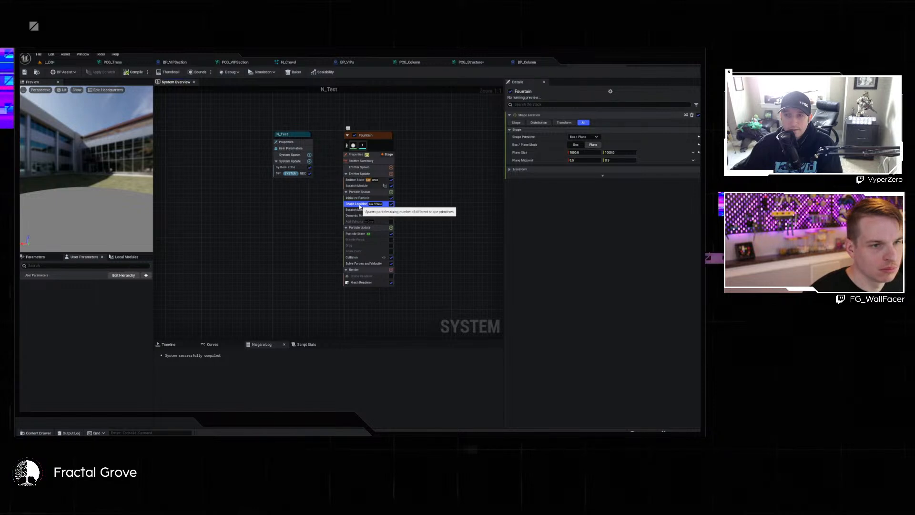
Add a Vector 2D user parameter named Plane Size with value 1000 × 1000 to N_Test, checking the variable name in BP_VIPs.
{"action": "left_click", "coordinate": [146, 276]}
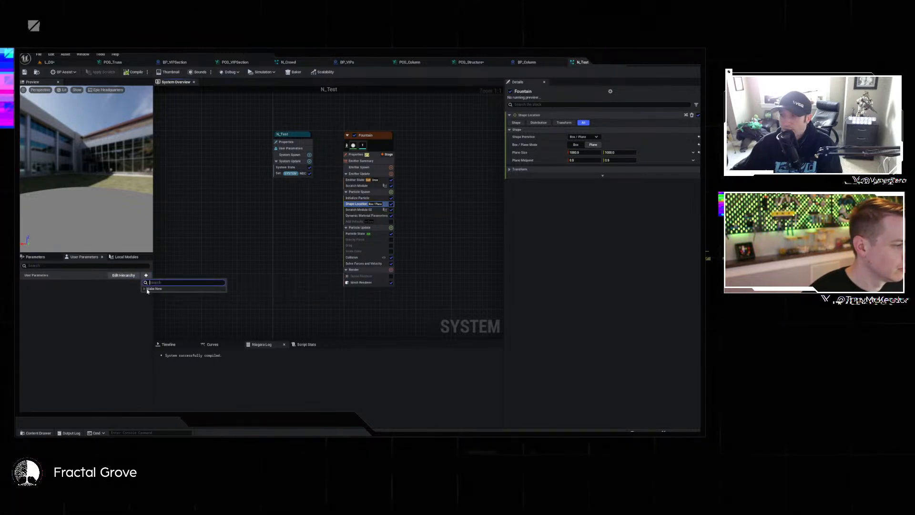
{"action": "left_click", "coordinate": [148, 290]}
{"action": "type", "text": "vec"}
{"action": "key", "text": "BackSpace"}
{"action": "type", "text": "c"}
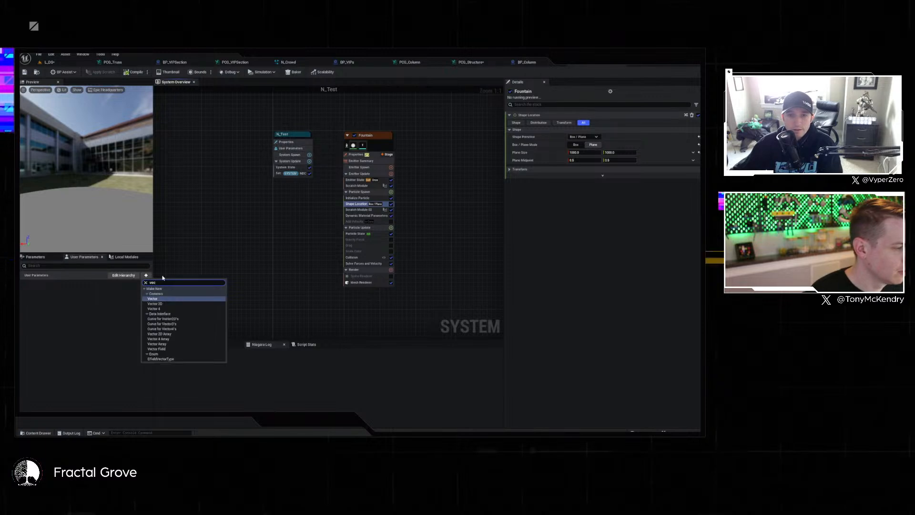
{"action": "left_click", "coordinate": [157, 304]}
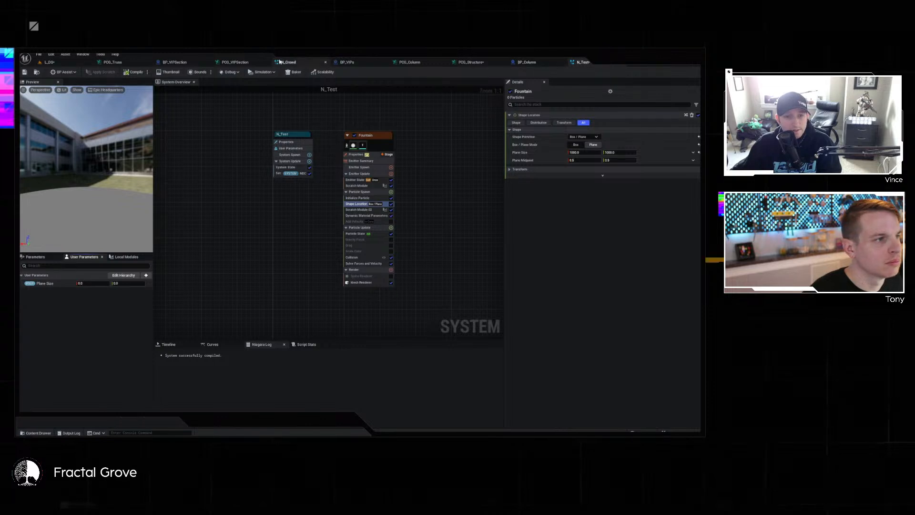
{"action": "left_click", "coordinate": [348, 62]}
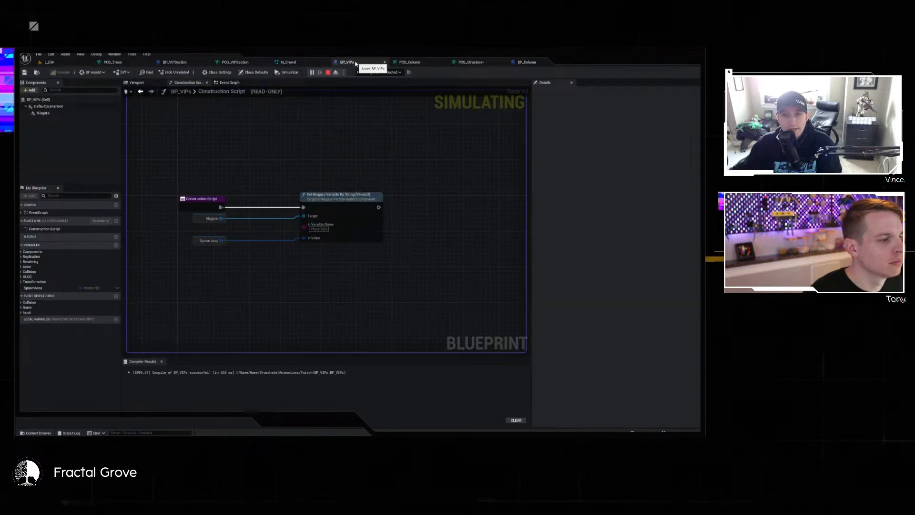
{"action": "left_click", "coordinate": [596, 64]}
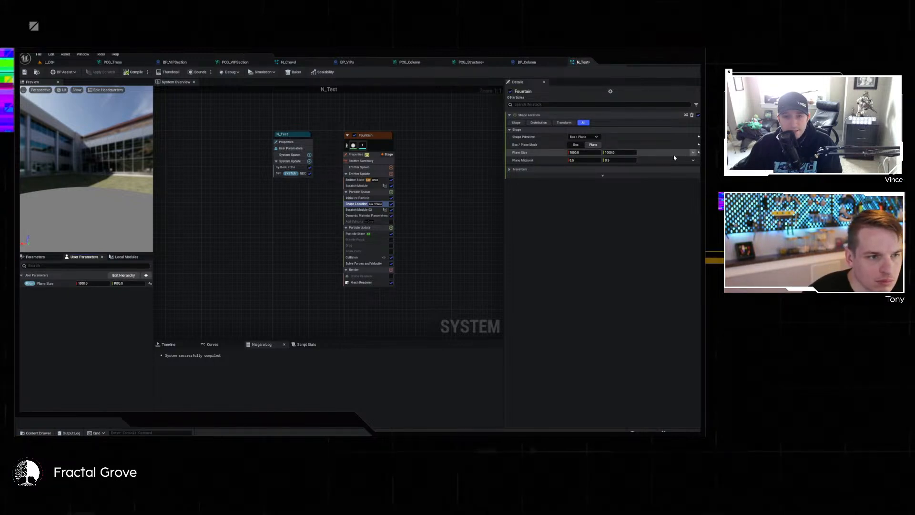
Link the Shape Location module's Plane Size to the Plane Size user parameter and compile N_Test.
{"action": "left_click", "coordinate": [694, 153]}
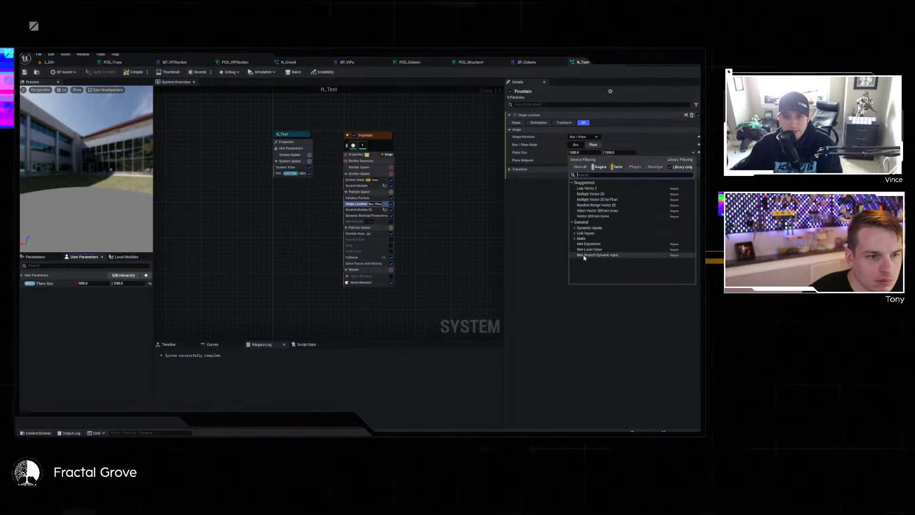
{"action": "left_click", "coordinate": [575, 234]}
{"action": "left_click", "coordinate": [578, 249]}
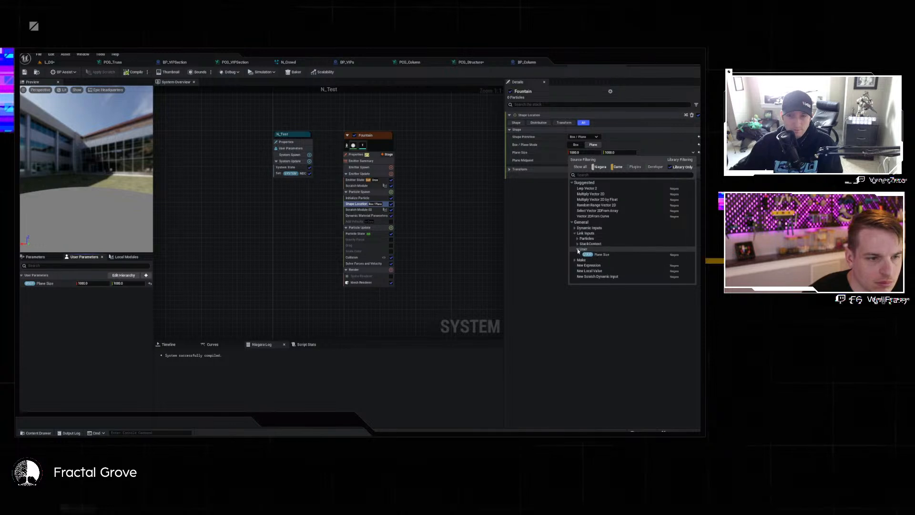
{"action": "left_click", "coordinate": [586, 255]}
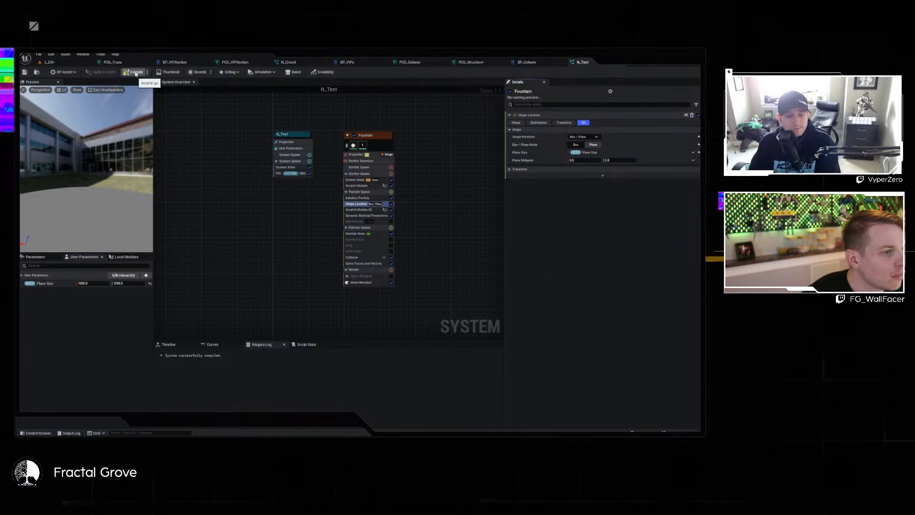
End the running play session, recheck the N_Test system and return to the level.
{"action": "left_click", "coordinate": [53, 62]}
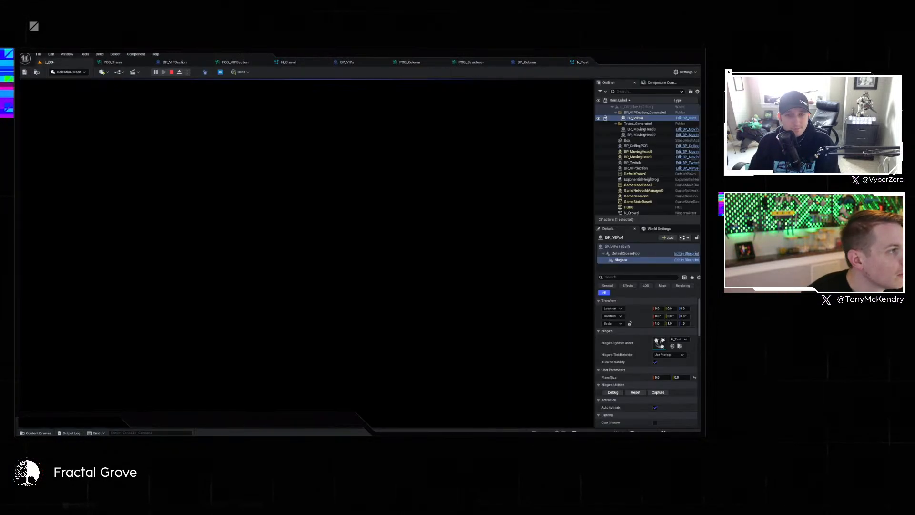
{"action": "left_click", "coordinate": [172, 73]}
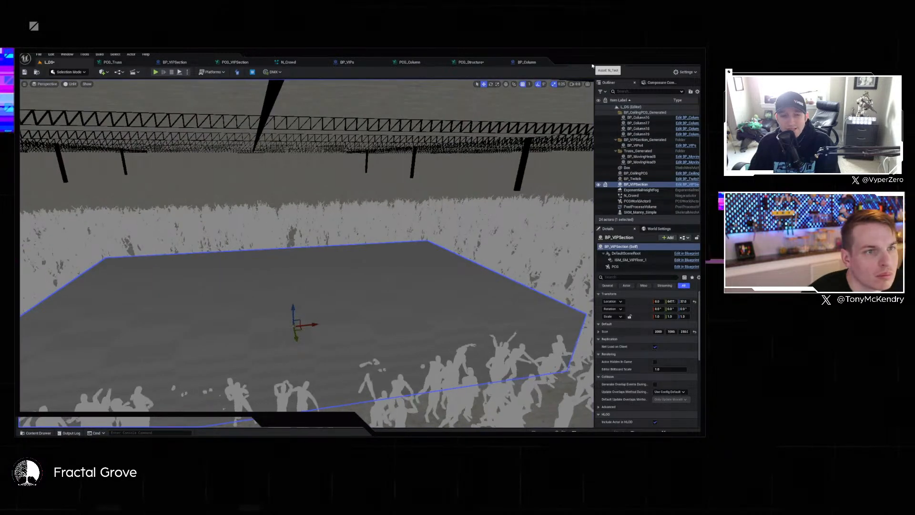
{"action": "left_click", "coordinate": [592, 66]}
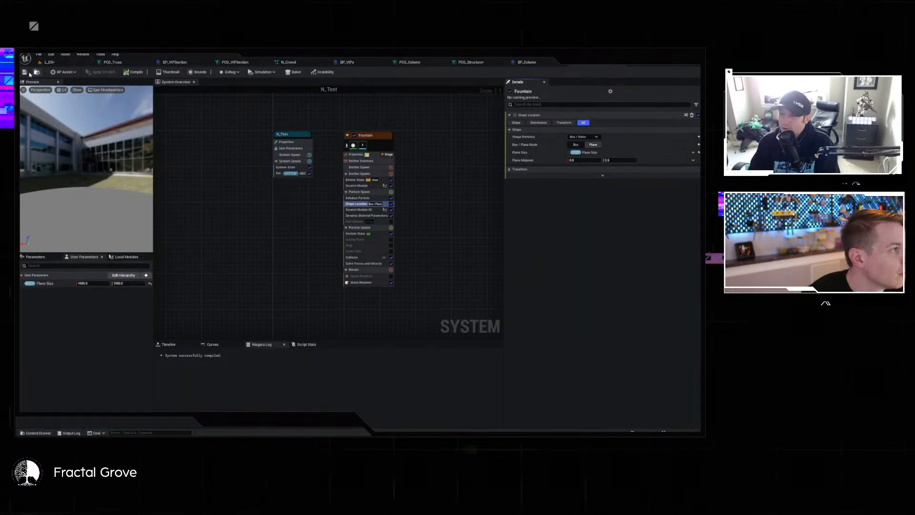
{"action": "left_click", "coordinate": [55, 63]}
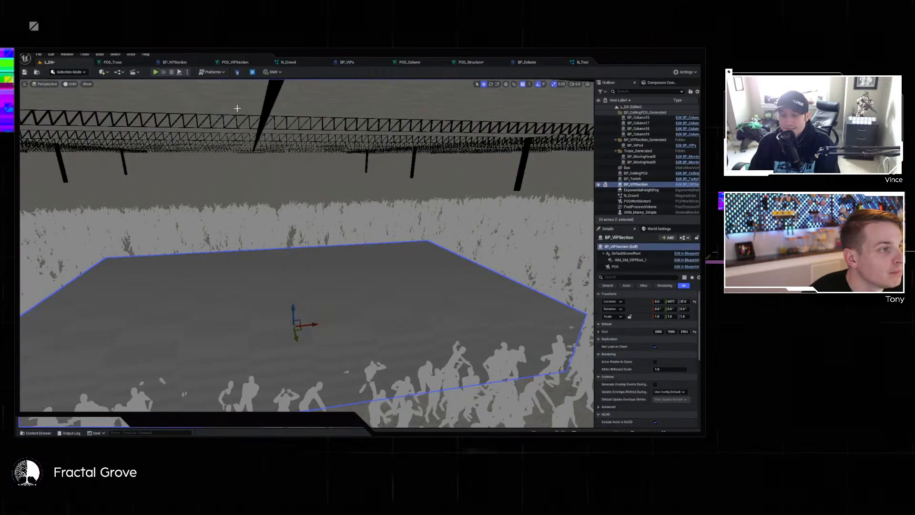
Play the level and examine the Niagara component settings of the generated BP_VIPs actor, including the PCG_VIPSection graph that spawns it.
{"action": "left_click", "coordinate": [155, 73]}
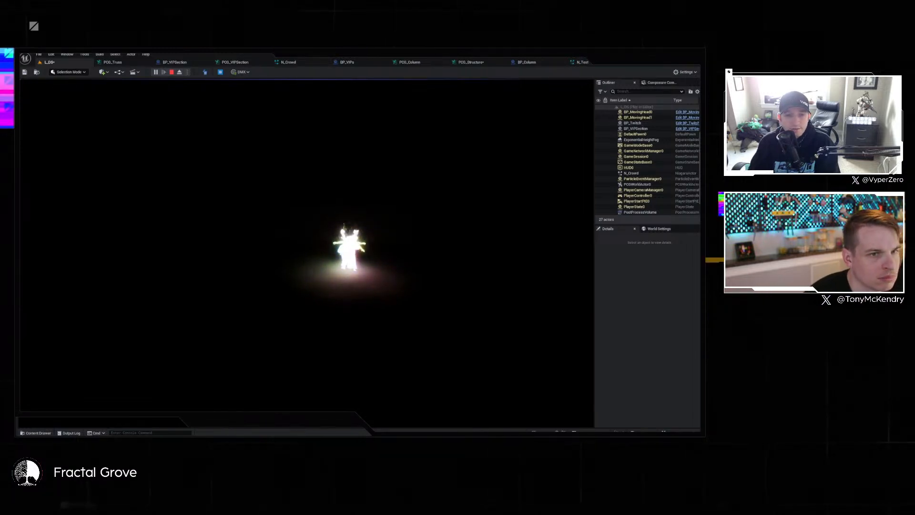
{"action": "key", "text": "super"}
{"action": "left_click", "coordinate": [636, 118]}
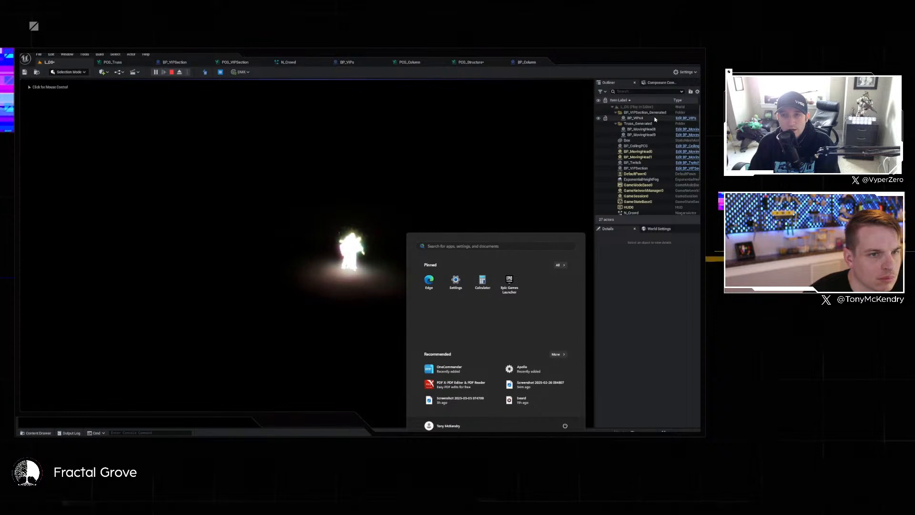
{"action": "left_click", "coordinate": [640, 260]}
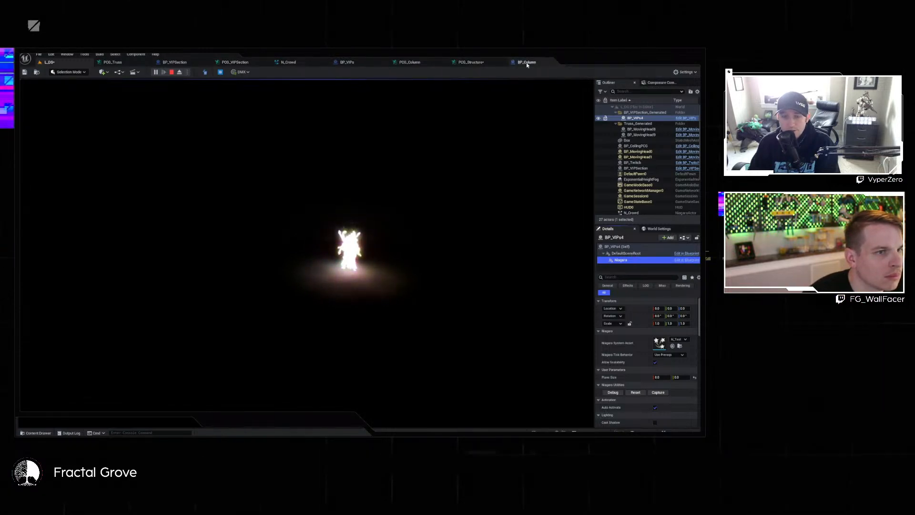
{"action": "left_click", "coordinate": [241, 62]}
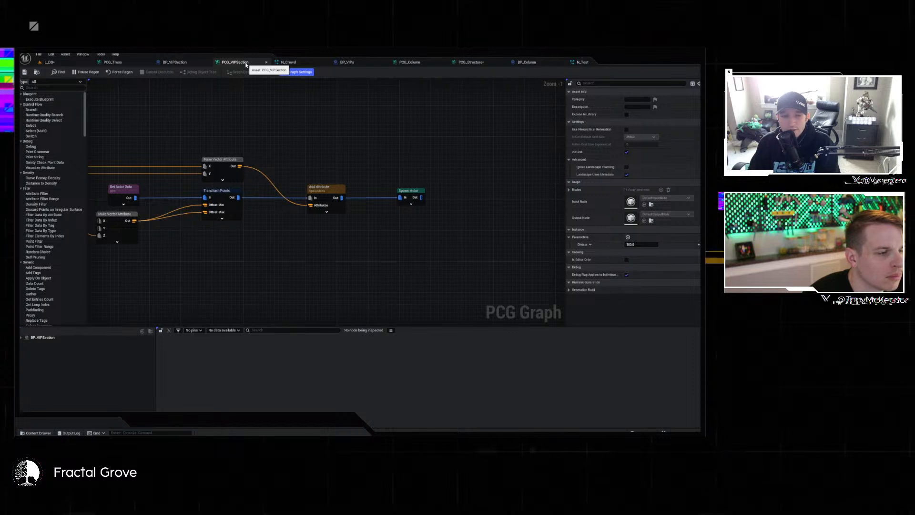
Stop the simulation, make the SpawnArea variable in BP_VIPs instance editable and exposed on spawn, and compile the blueprint.
{"action": "left_click", "coordinate": [365, 64]}
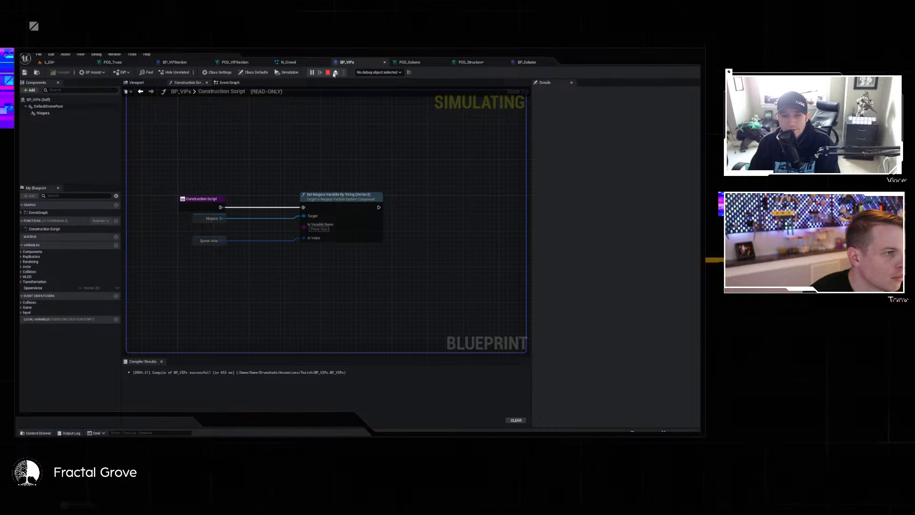
{"action": "key", "text": "Escape"}
{"action": "left_click", "coordinate": [62, 288]}
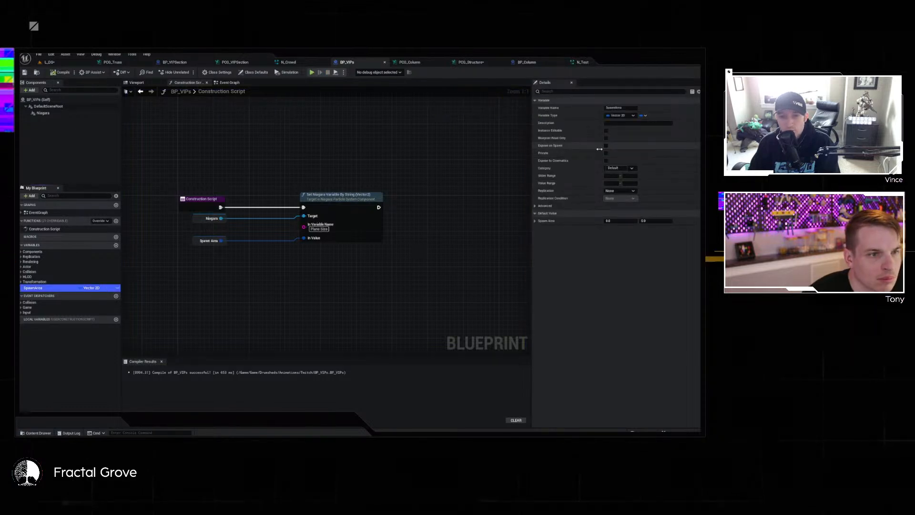
{"action": "left_click", "coordinate": [58, 70]}
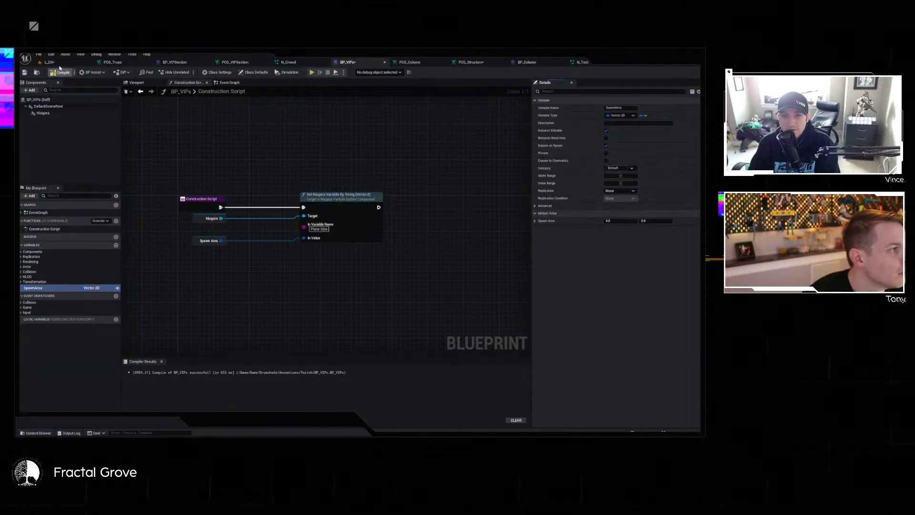
Play the level again, check the Spawn Area value on the generated BP_VIPs actor, and stop the simulation.
{"action": "left_click", "coordinate": [60, 62]}
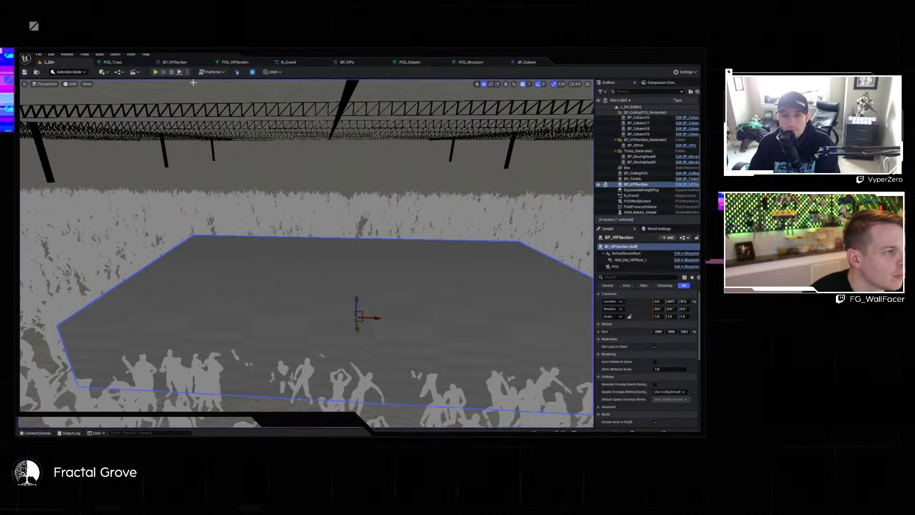
{"action": "left_click", "coordinate": [156, 72]}
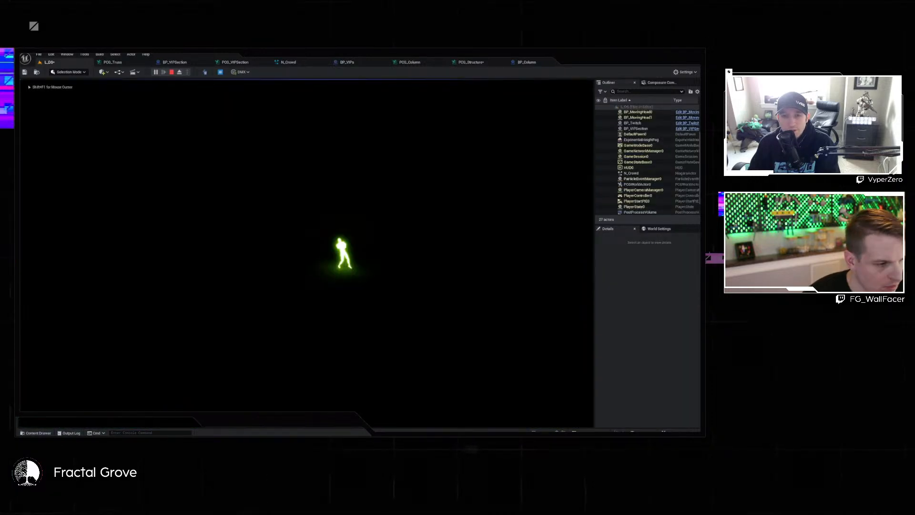
{"action": "key", "text": "super"}
{"action": "left_click", "coordinate": [370, 190]}
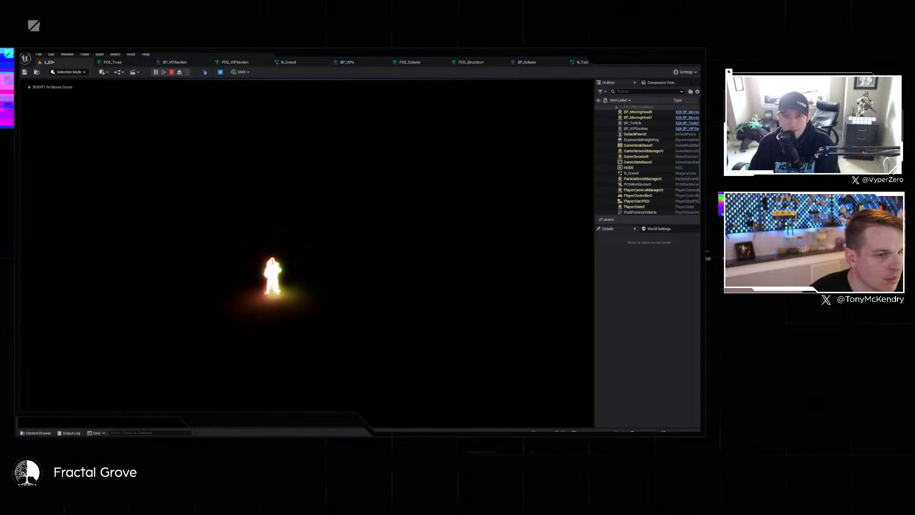
{"action": "key", "text": "super"}
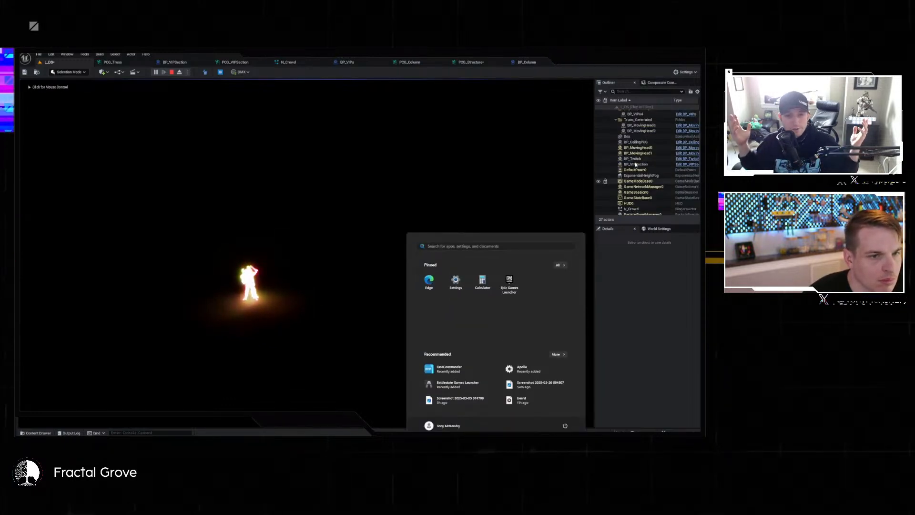
{"action": "left_click", "coordinate": [635, 118]}
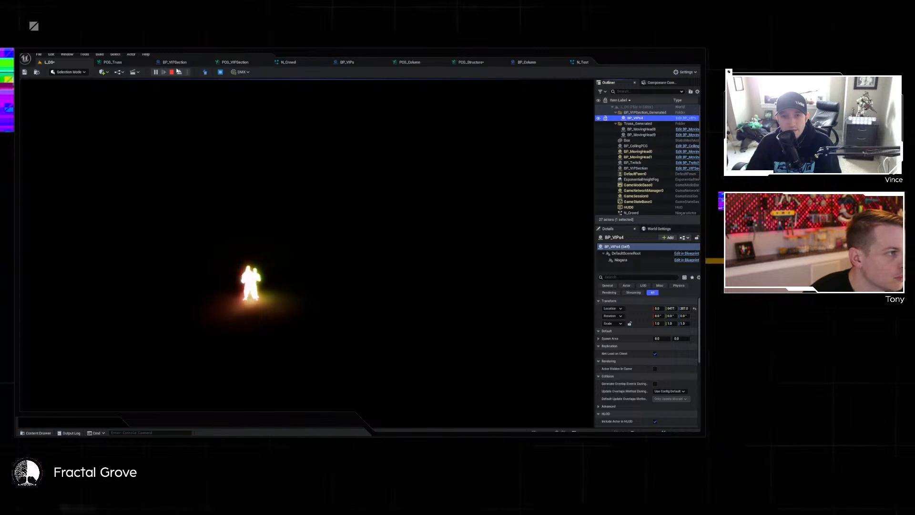
{"action": "key", "text": "Escape"}
Check the Plane Size in N_Test, set SpawnArea's default value in BP_VIPs to 1000 by 1000, and save the blueprint.
{"action": "left_click", "coordinate": [602, 66]}
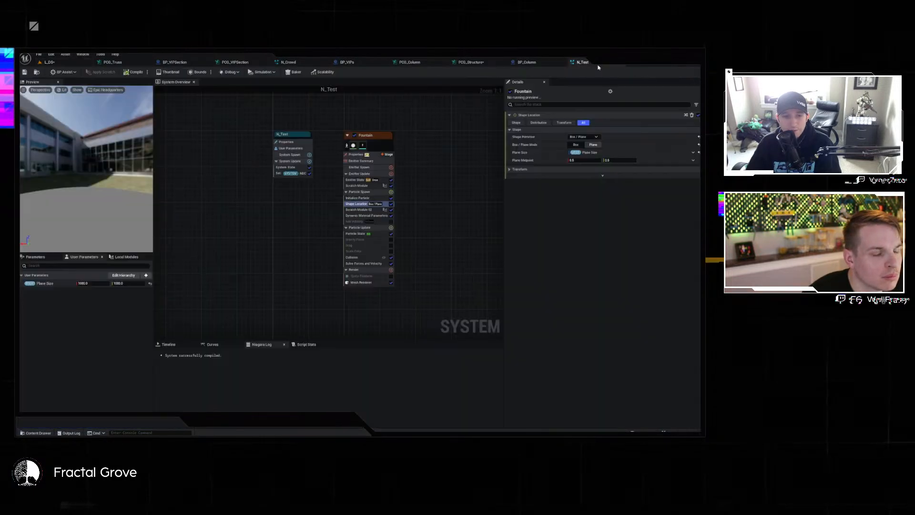
{"action": "left_click", "coordinate": [347, 62]}
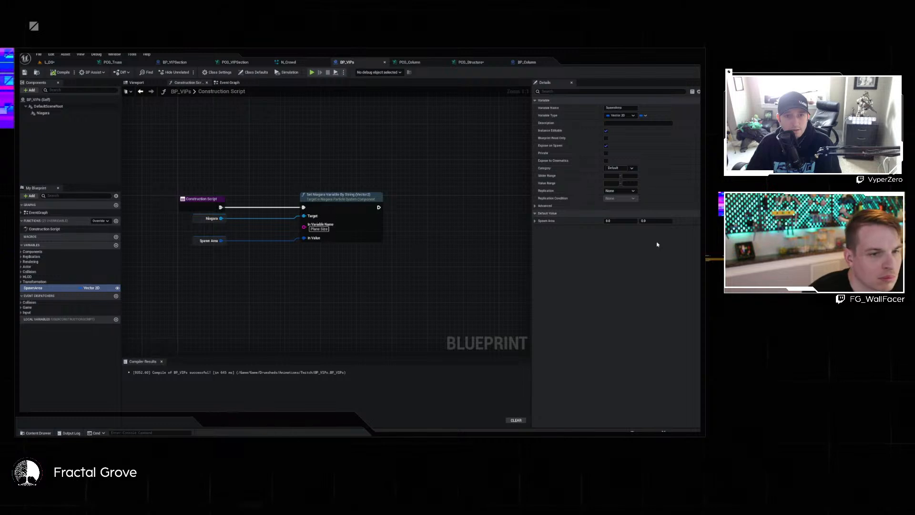
{"action": "left_click", "coordinate": [636, 220]}
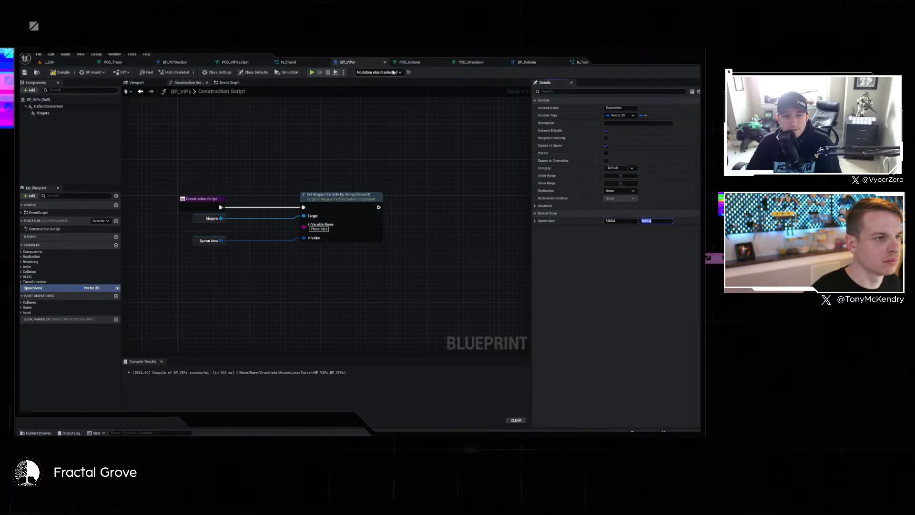
{"action": "left_click", "coordinate": [360, 135]}
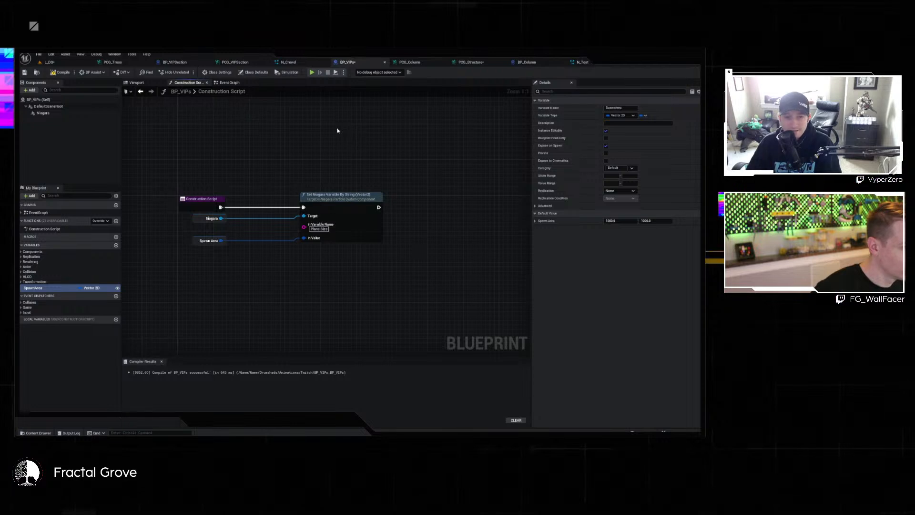
{"action": "key", "text": "ctrl+s"}
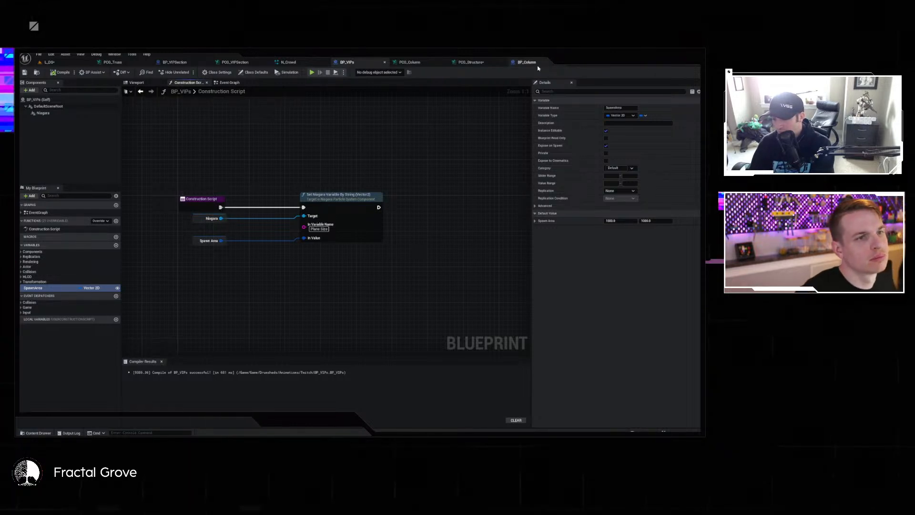
Compare the Add Attribute and Spawn Actor settings in PCG_VIPSection with the Spawn Actor property override in PCG_Structure.
{"action": "left_click", "coordinate": [241, 63]}
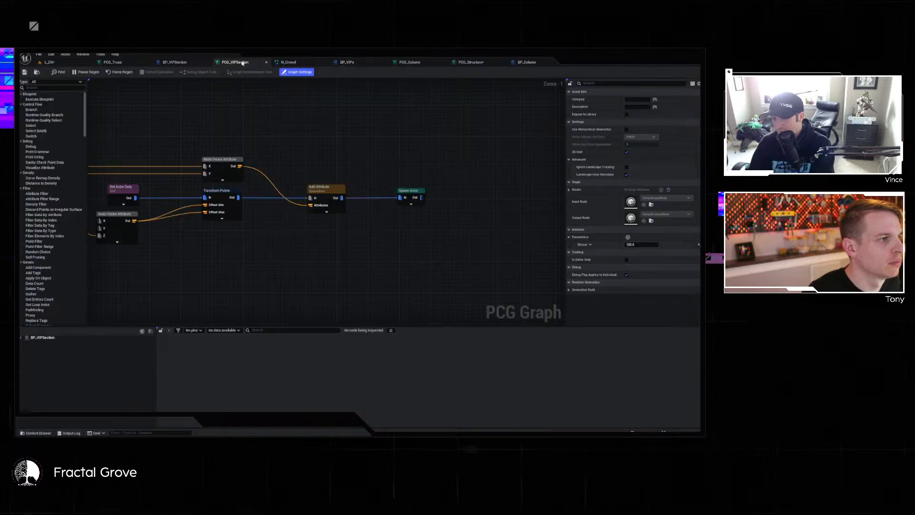
{"action": "left_click", "coordinate": [331, 191]}
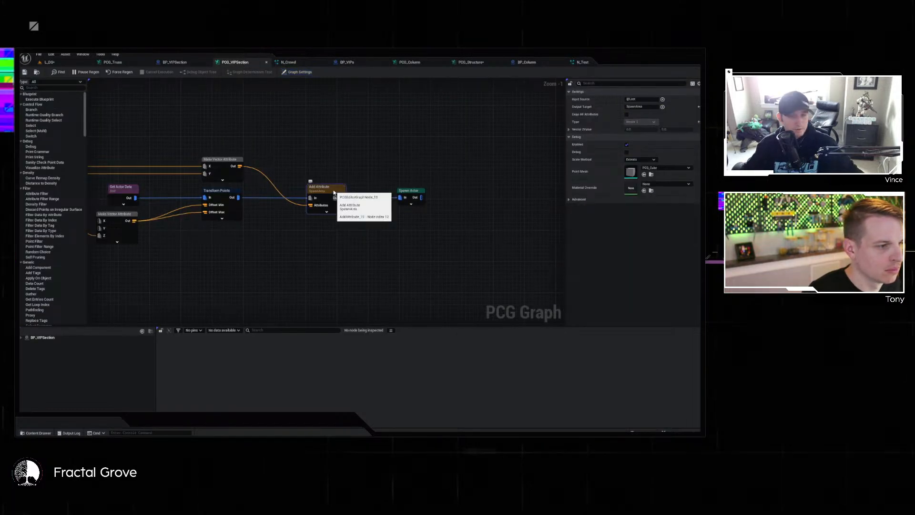
{"action": "left_click", "coordinate": [416, 191]}
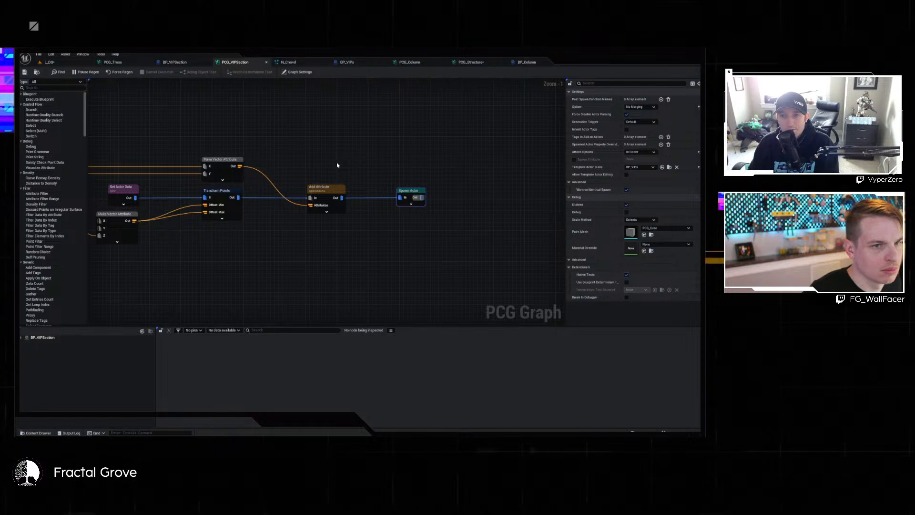
{"action": "left_click", "coordinate": [481, 65]}
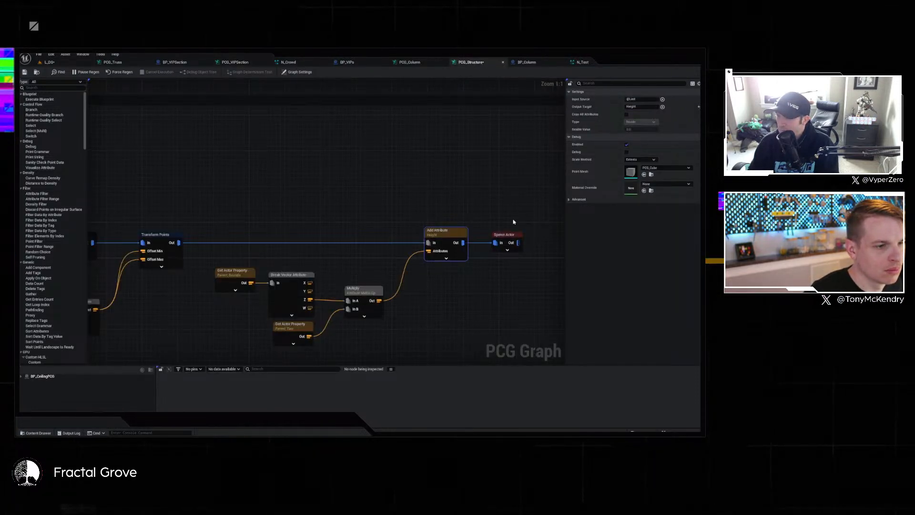
{"action": "left_click", "coordinate": [509, 240]}
{"action": "right_click_drag", "start_coordinate": [531, 211], "coordinate": [492, 165]}
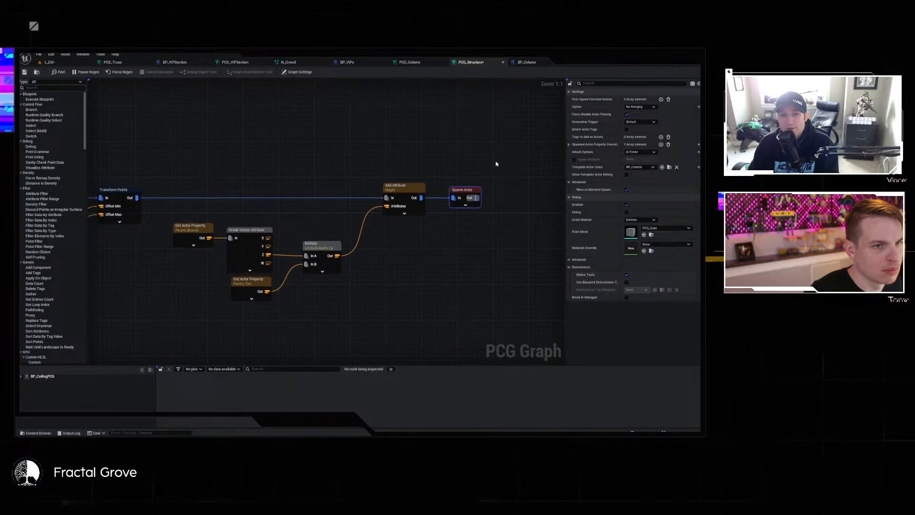
{"action": "left_click", "coordinate": [569, 144]}
{"action": "left_click", "coordinate": [574, 153]}
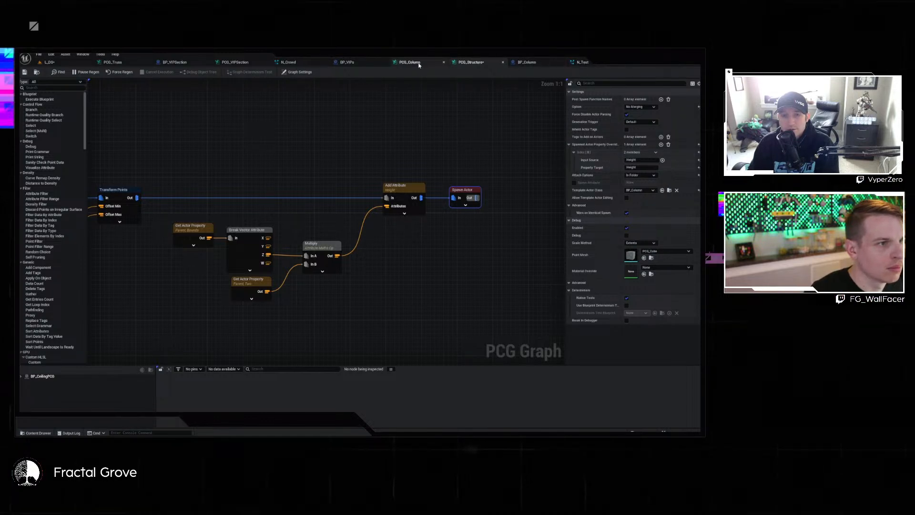
Add a spawned actor property override to PCG_VIPSection's Spawn Actor node, with SpawnArea as input source and property target, and save the graph.
{"action": "left_click", "coordinate": [242, 64]}
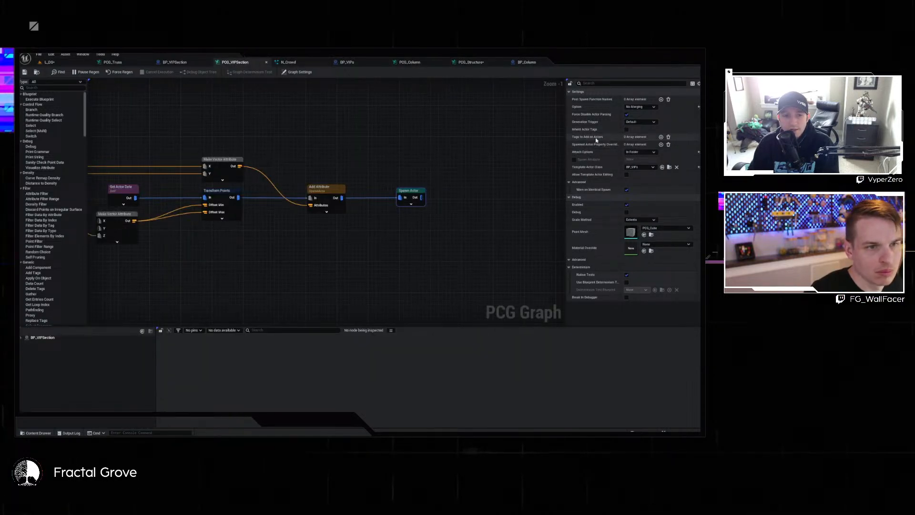
{"action": "left_click", "coordinate": [662, 145]}
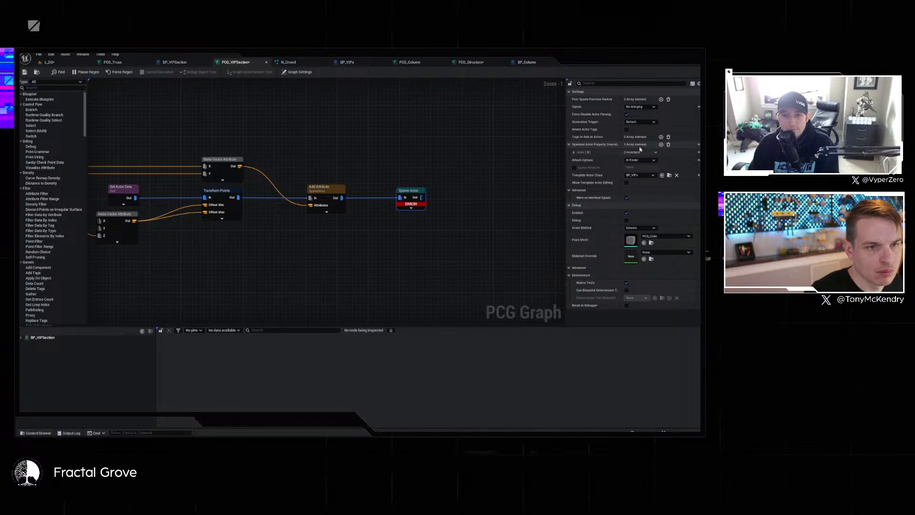
{"action": "left_click", "coordinate": [573, 152]}
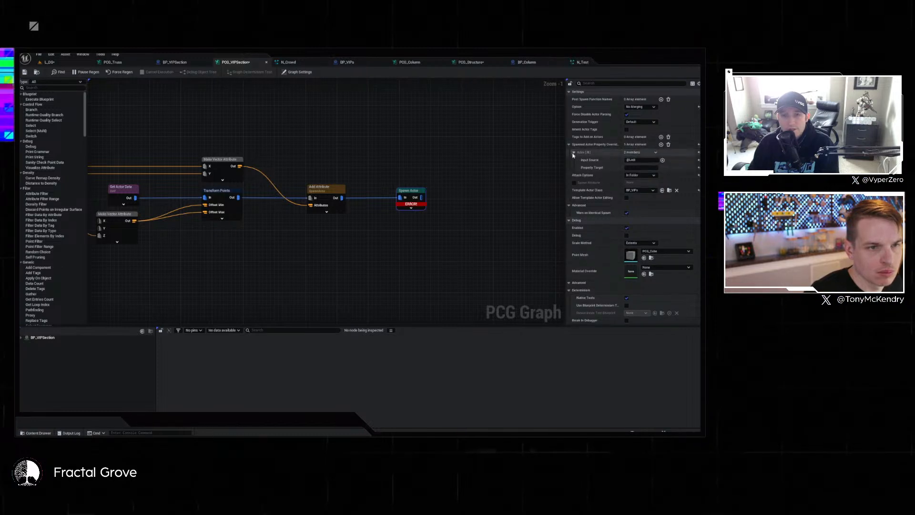
{"action": "left_click", "coordinate": [648, 161]}
{"action": "type", "text": "SpawnArea"}
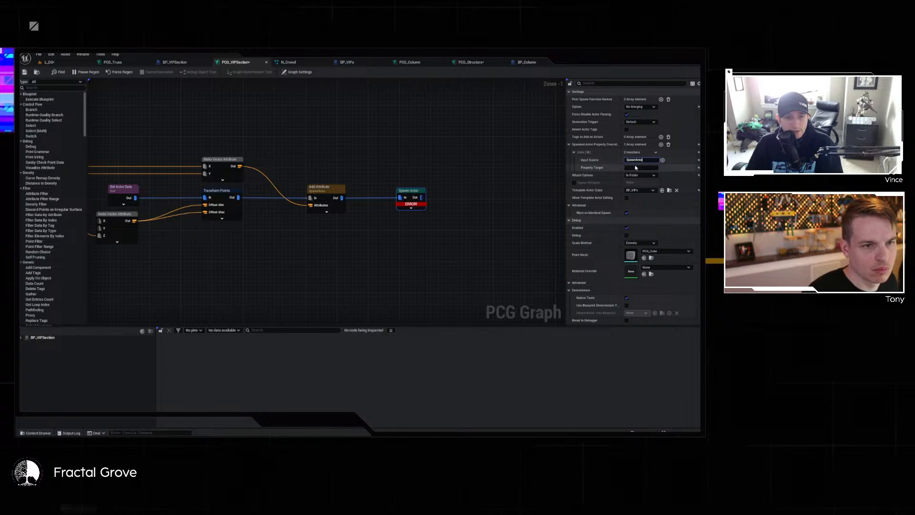
{"action": "left_click", "coordinate": [638, 167]}
{"action": "type", "text": "SpawnArea"}
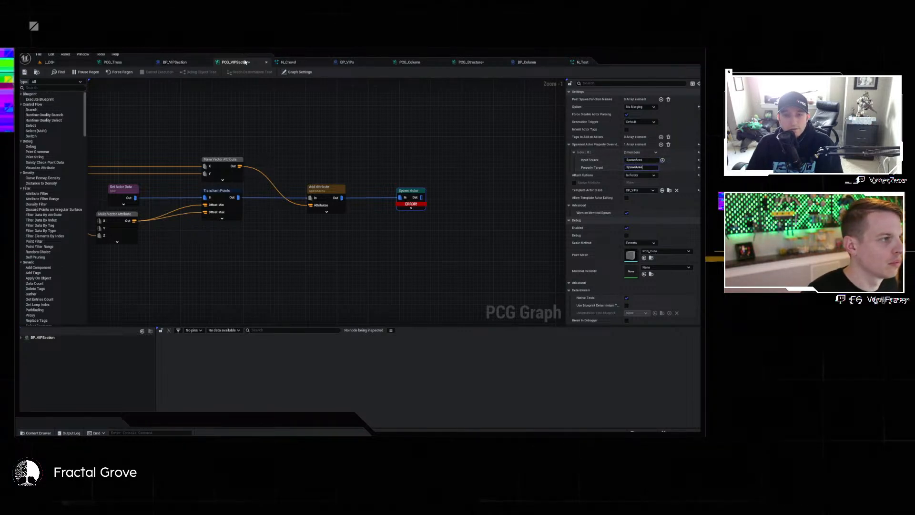
{"action": "left_click", "coordinate": [24, 73]}
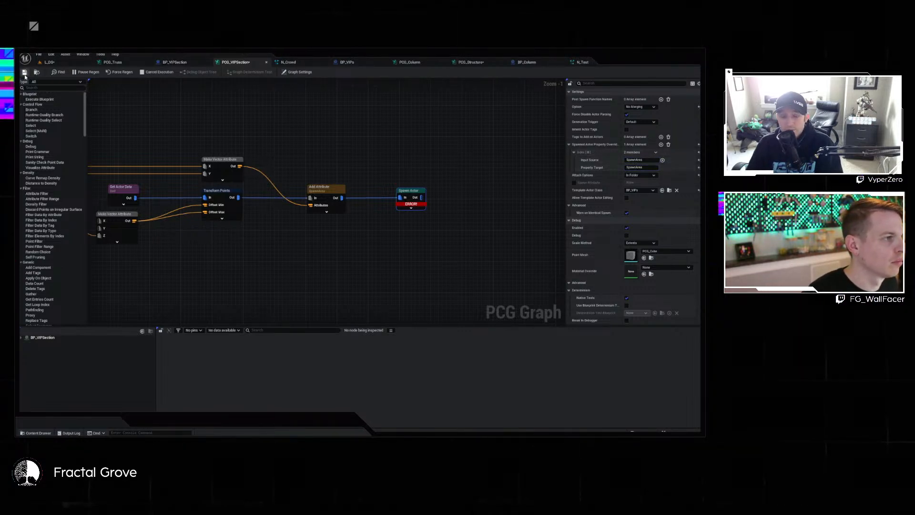
Play the level to check how the VIP crowd spreads over the platform, and stop the simulation.
{"action": "left_click", "coordinate": [49, 62]}
{"action": "left_click", "coordinate": [155, 72]}
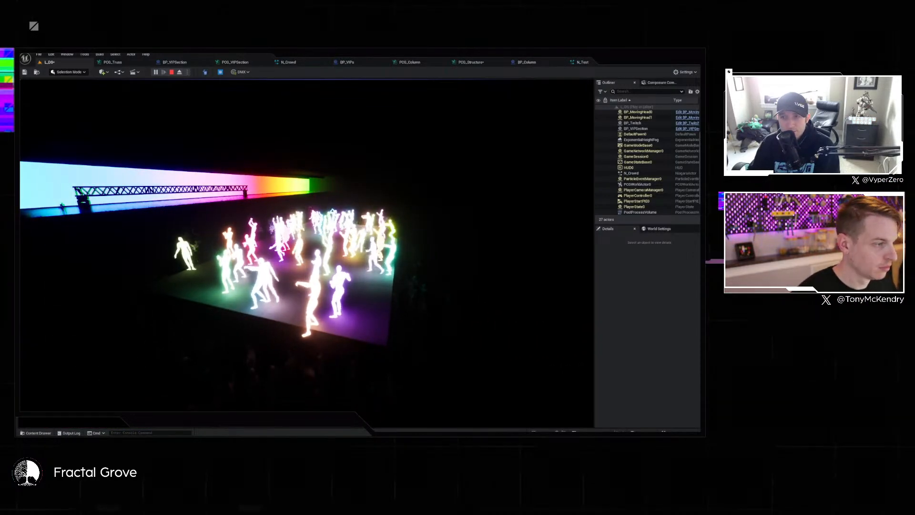
{"action": "key", "text": "Escape"}
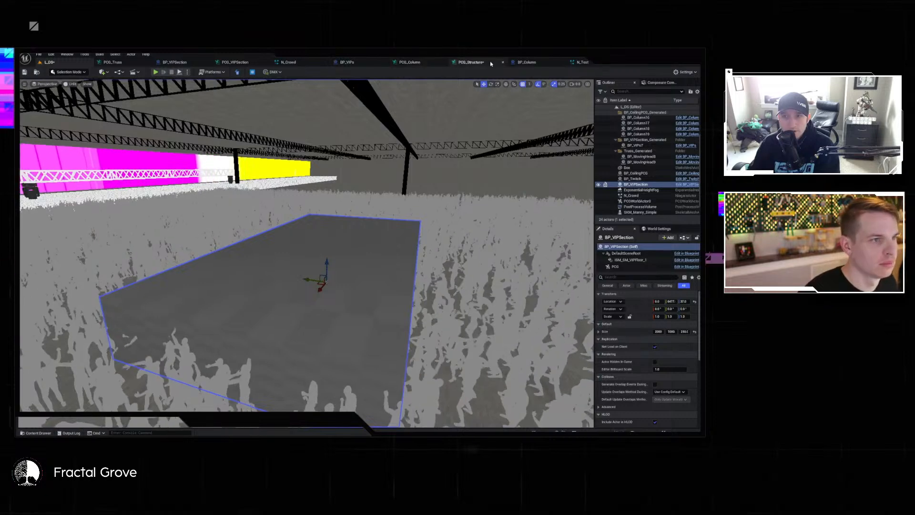
In PCG_VIPSection, add a Multiply node fed by the X output of Break Vector Attribute and place it above the existing nodes.
{"action": "left_click", "coordinate": [241, 62]}
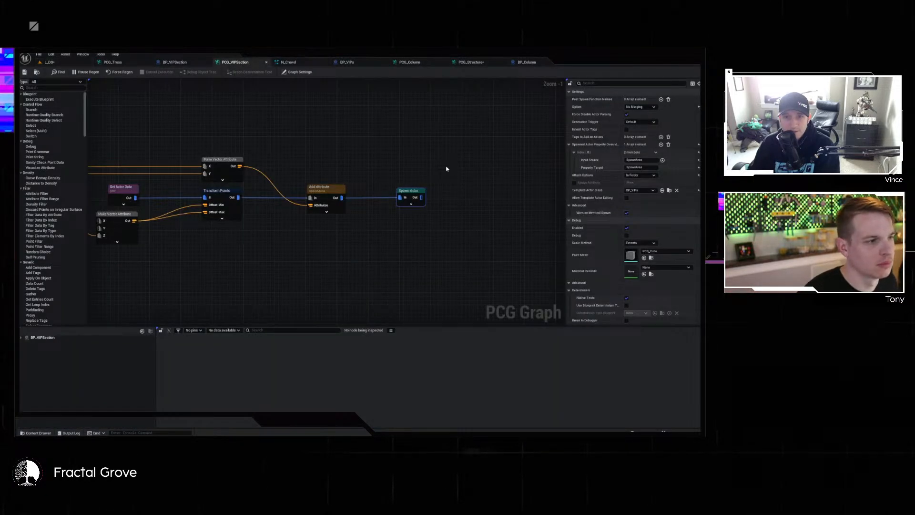
{"action": "right_click_drag", "start_coordinate": [369, 168], "coordinate": [480, 167]}
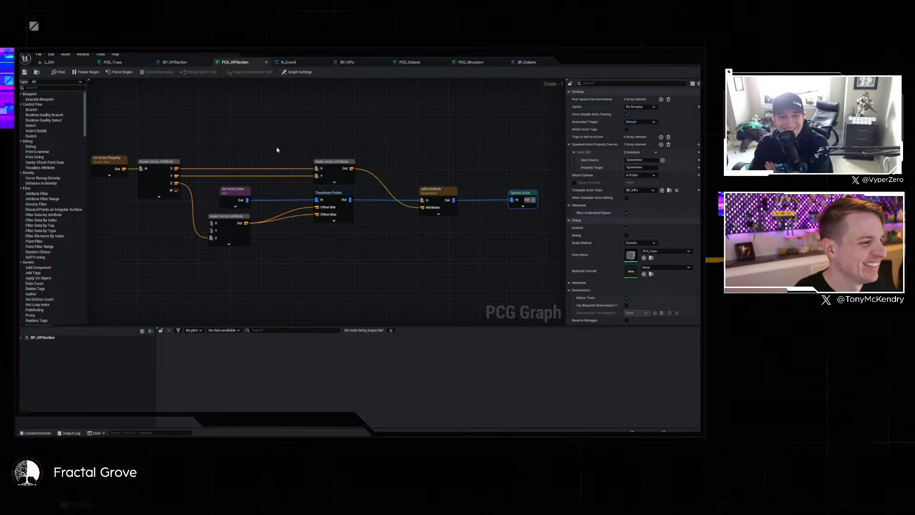
{"action": "left_click_drag", "start_coordinate": [176, 169], "coordinate": [217, 125]}
{"action": "type", "text": "mult"}
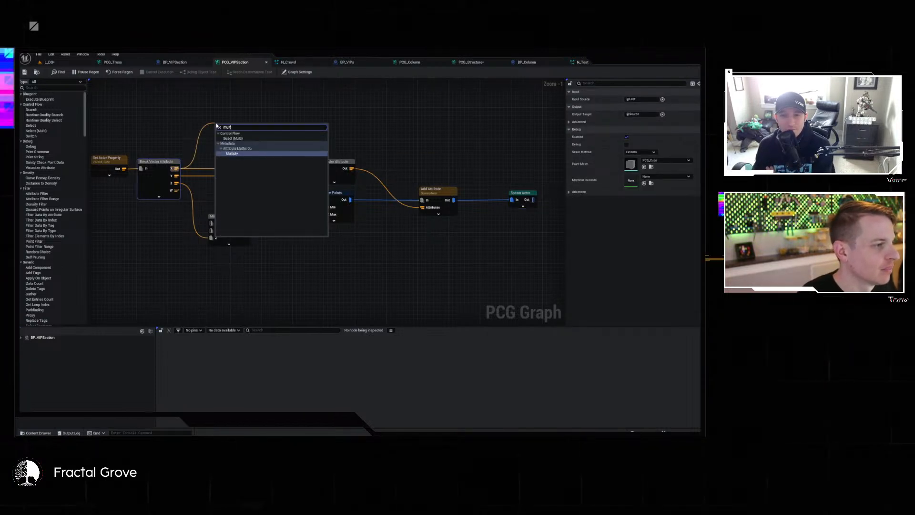
{"action": "key", "text": "Return"}
{"action": "left_click_drag", "start_coordinate": [237, 128], "coordinate": [249, 101]}
Duplicate the Multiply node and place the copy directly below the original.
{"action": "key", "text": "ctrl+c"}
{"action": "left_click", "coordinate": [243, 136]}
{"action": "key", "text": "ctrl+v"}
{"action": "left_click_drag", "start_coordinate": [264, 135], "coordinate": [250, 134]}
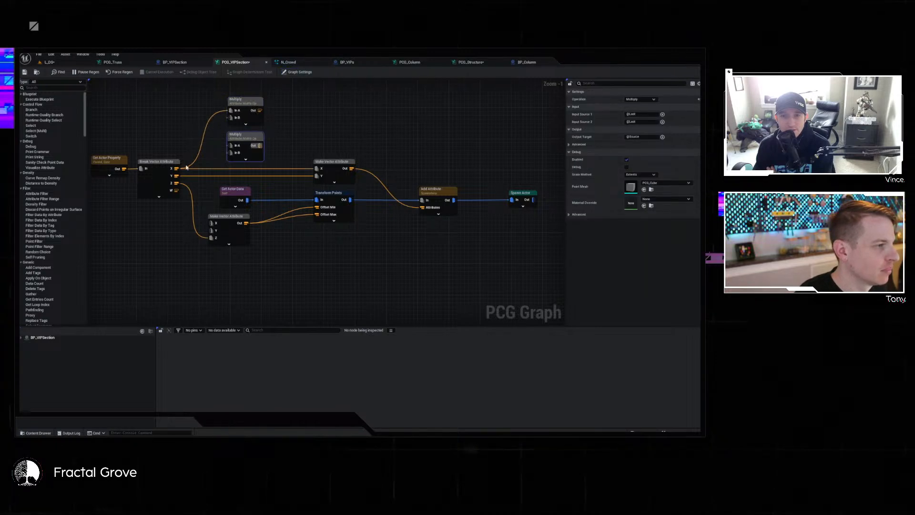
Connect Break Vector Attribute's Y output to the lower Multiply's In A, and add a graph parameter PointNine with value 0.9.
{"action": "left_click_drag", "start_coordinate": [176, 176], "coordinate": [236, 147]}
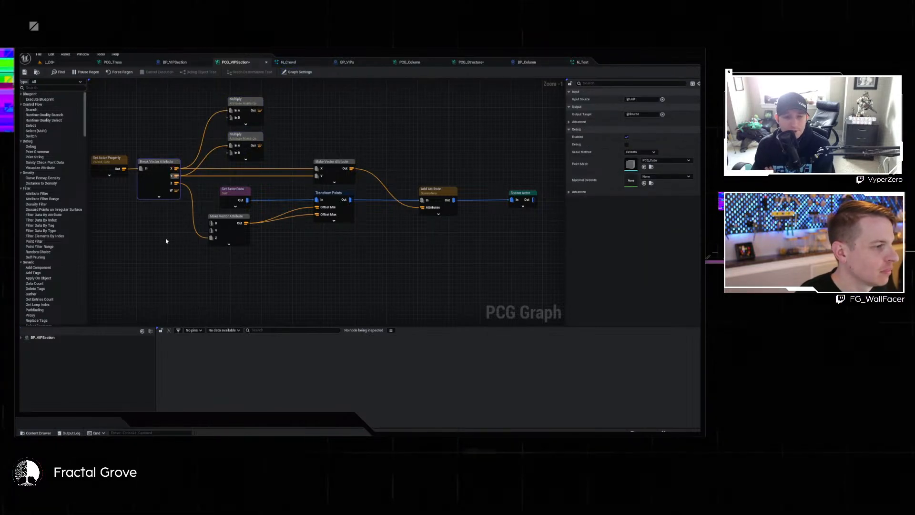
{"action": "left_click", "coordinate": [386, 269]}
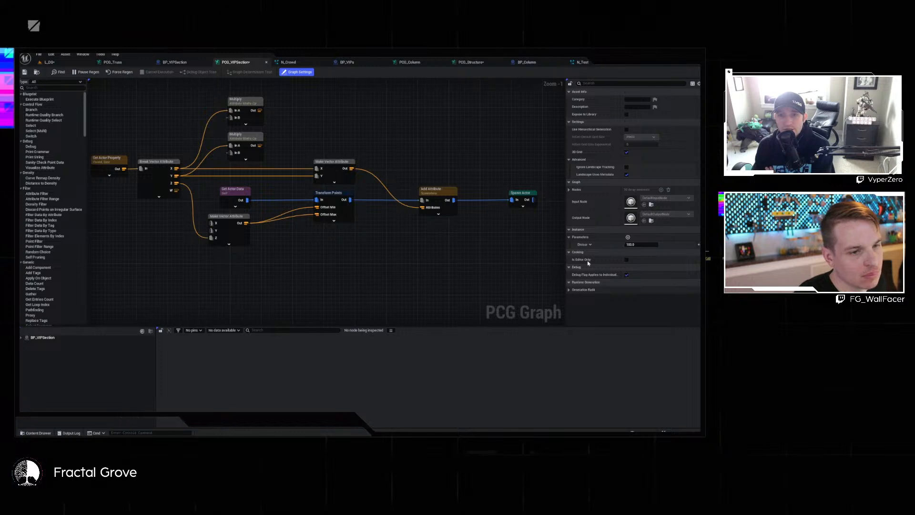
{"action": "left_click", "coordinate": [628, 237]}
{"action": "left_click", "coordinate": [636, 251]}
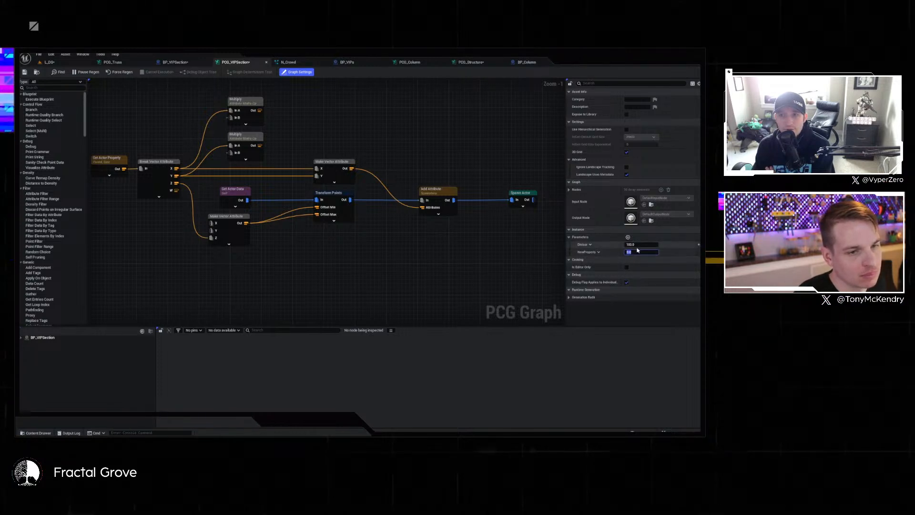
{"action": "type", "text": "0.9"}
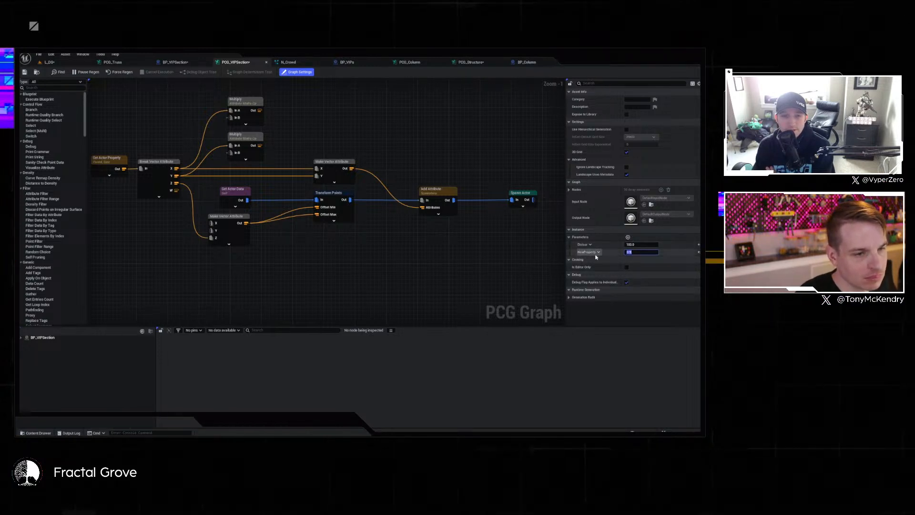
{"action": "right_click", "coordinate": [587, 252]}
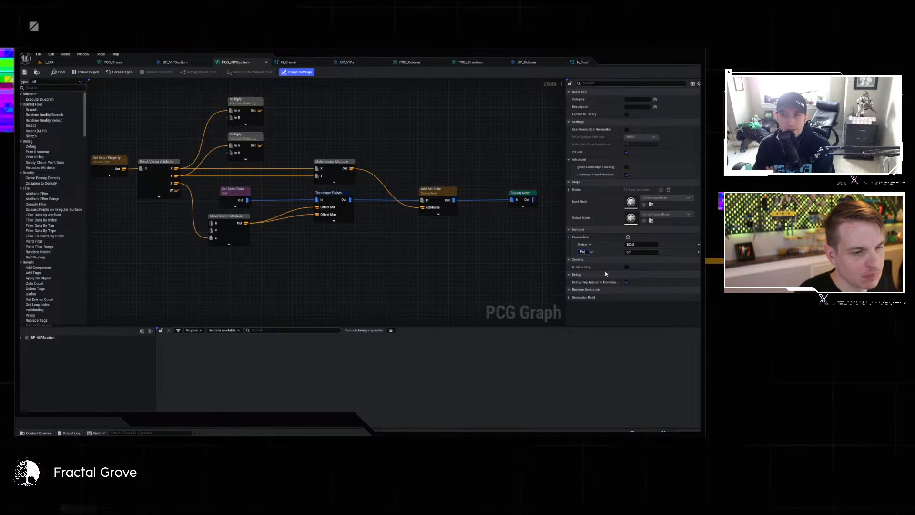
Place a PointNine parameter node beside the Multiply nodes and feed it into the In B input of both.
{"action": "right_click", "coordinate": [187, 119]}
{"action": "type", "text": "pointn"}
{"action": "key", "text": "Return"}
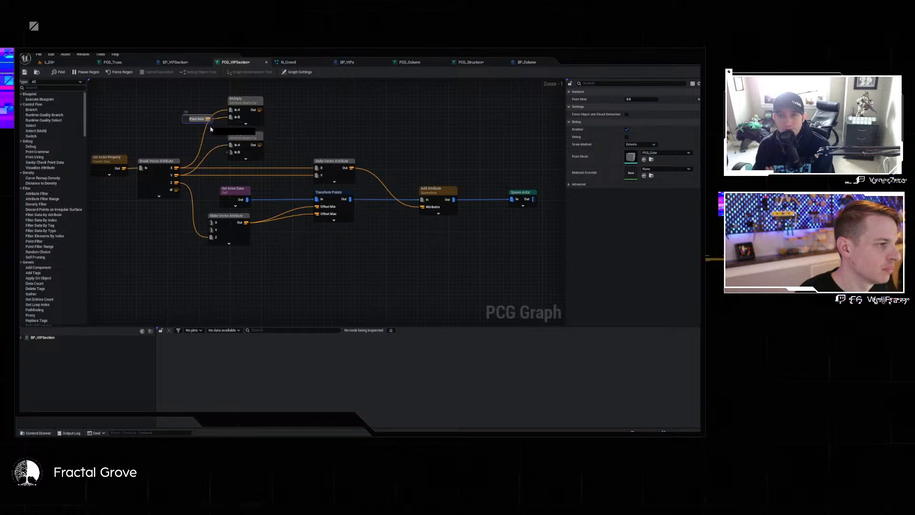
{"action": "left_click_drag", "start_coordinate": [209, 119], "coordinate": [231, 153]}
Wire the upper Multiply's output to Make Vector Attribute's X and the lower one's to Y, and save the graph.
{"action": "left_click_drag", "start_coordinate": [260, 110], "coordinate": [317, 168]}
{"action": "left_click", "coordinate": [317, 181]}
{"action": "left_click_drag", "start_coordinate": [257, 148], "coordinate": [317, 176]}
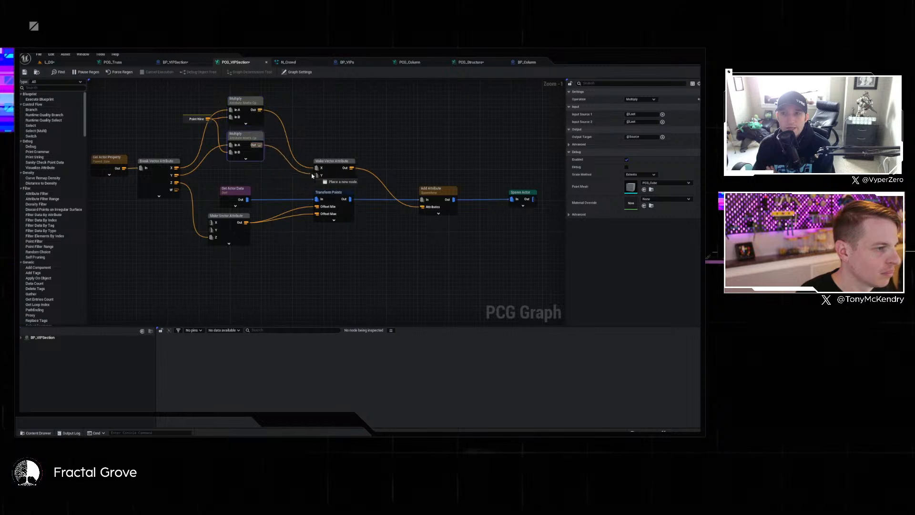
{"action": "left_click", "coordinate": [297, 72]}
{"action": "left_click", "coordinate": [24, 73]}
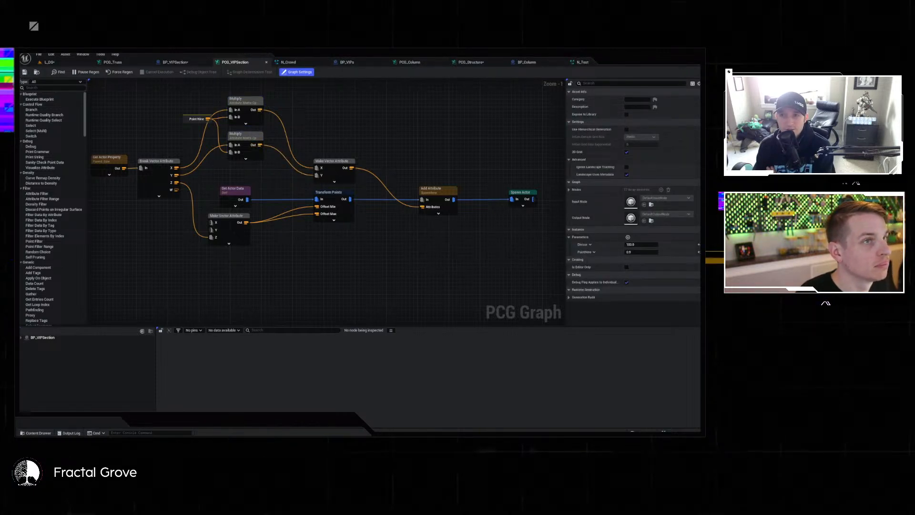
Play the level L_DG, fly around the VIP platform to check the crowd's spread from several sides, and stop the simulation.
{"action": "left_click", "coordinate": [46, 63]}
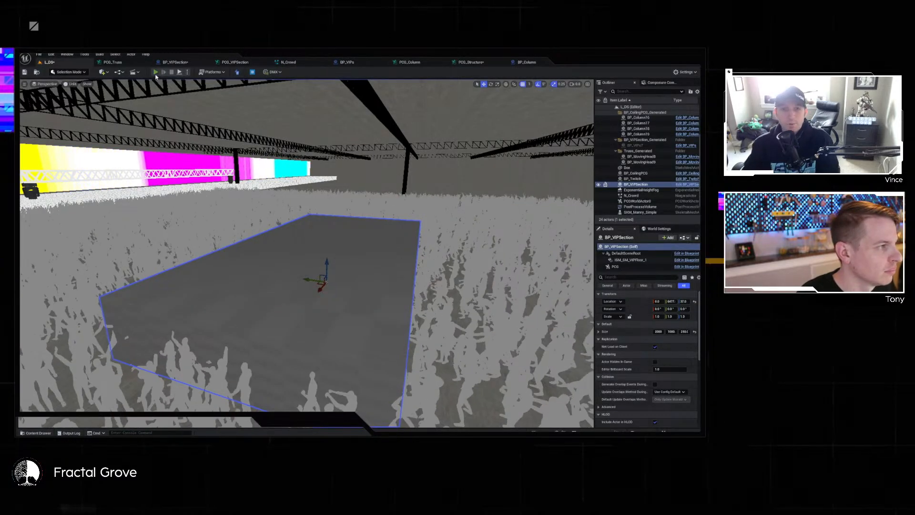
{"action": "key", "text": "alt+p"}
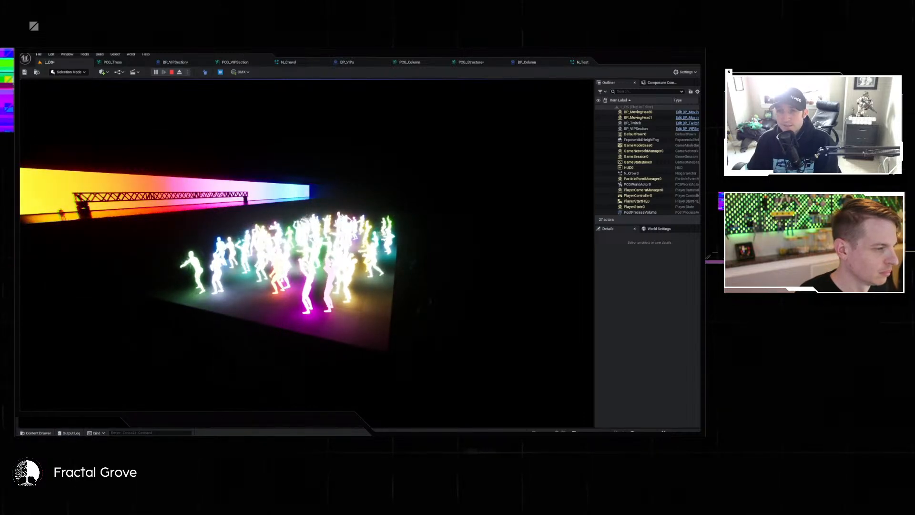
{"action": "key", "text": "a"}
{"action": "key", "text": "w"}
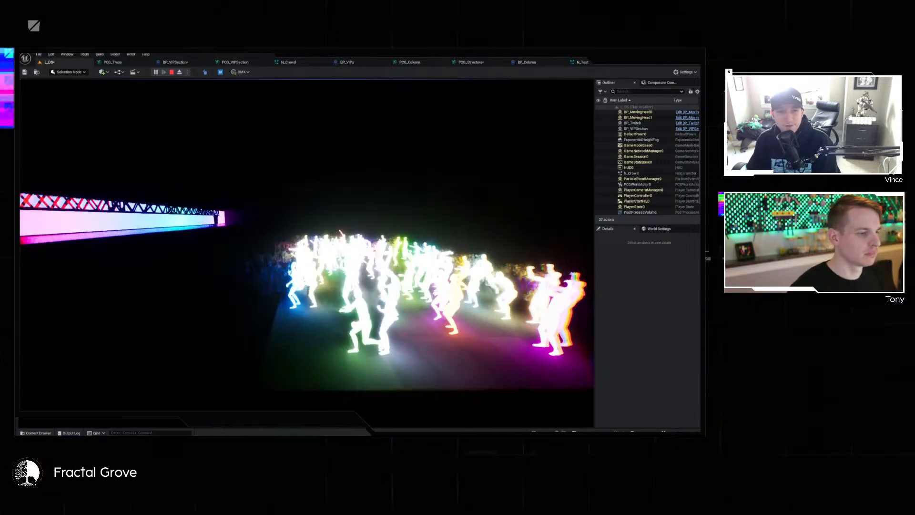
{"action": "key", "text": "a"}
{"action": "key", "text": "a"}
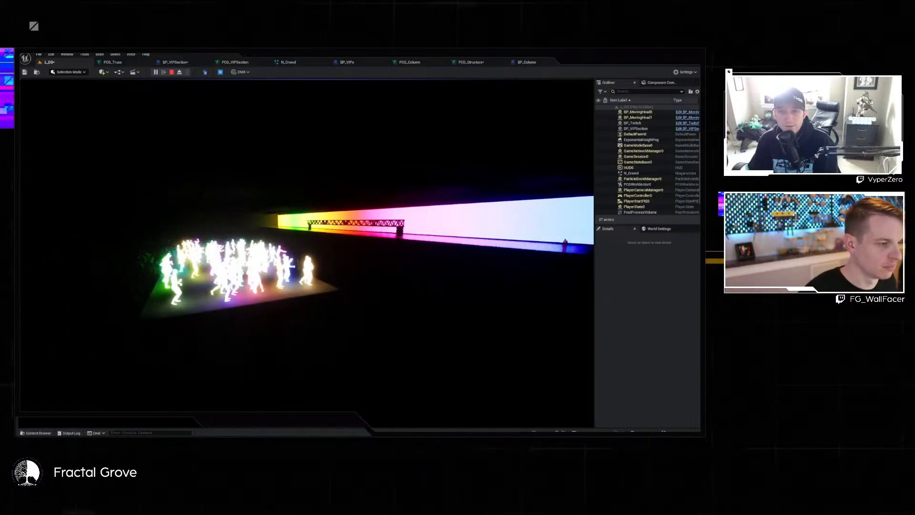
{"action": "key", "text": "Escape"}
Open the VIP floor's static mesh from BP_VIPSection, look up its distance field settings, and close the mesh editor.
{"action": "key", "text": "d"}
{"action": "right_click_drag", "start_coordinate": [584, 223], "coordinate": [439, 222]}
{"action": "right_click_drag", "start_coordinate": [361, 300], "coordinate": [360, 300]}
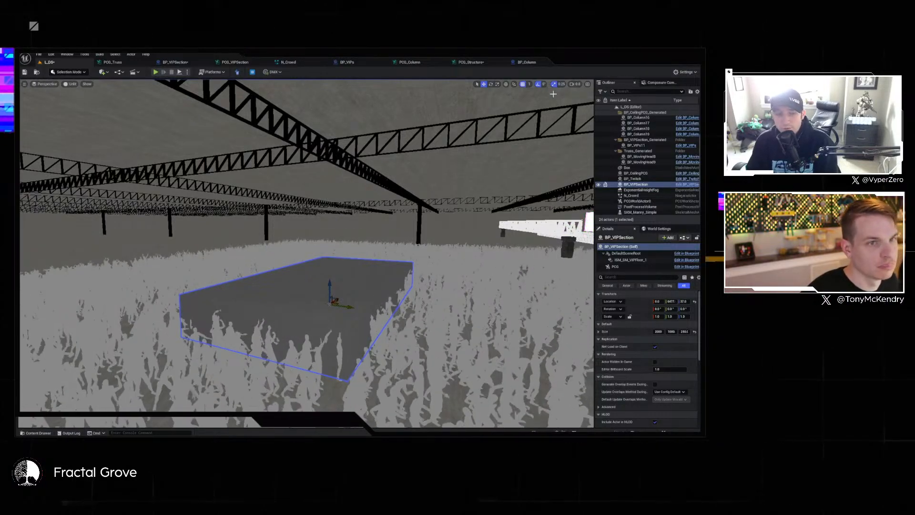
{"action": "left_click", "coordinate": [629, 259]}
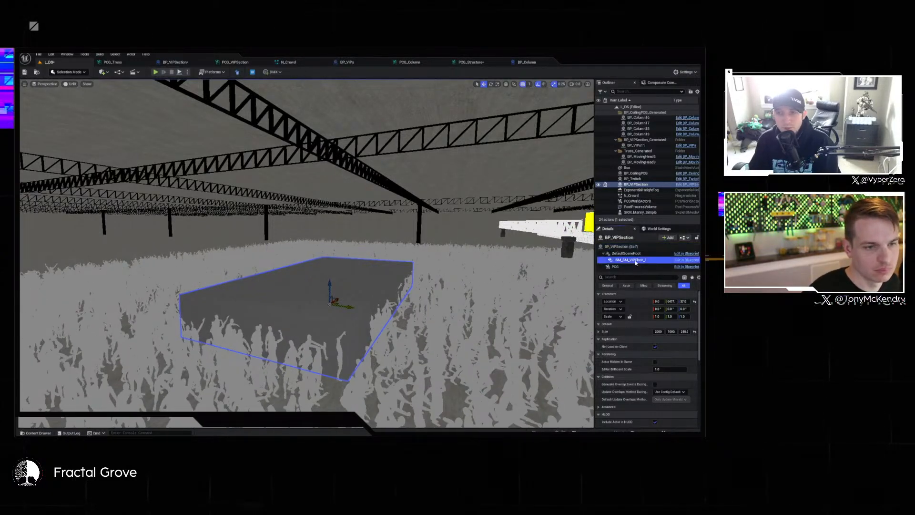
{"action": "left_click", "coordinate": [680, 353]}
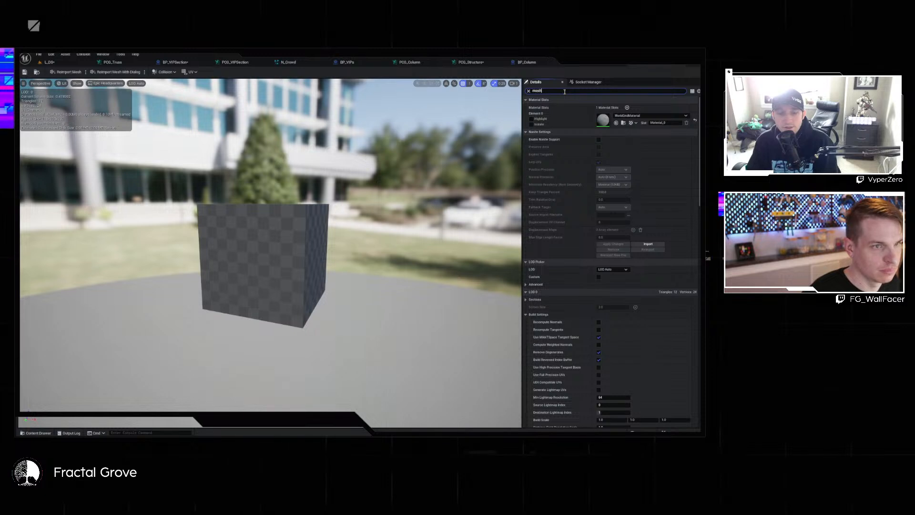
{"action": "type", "text": "mesh"}
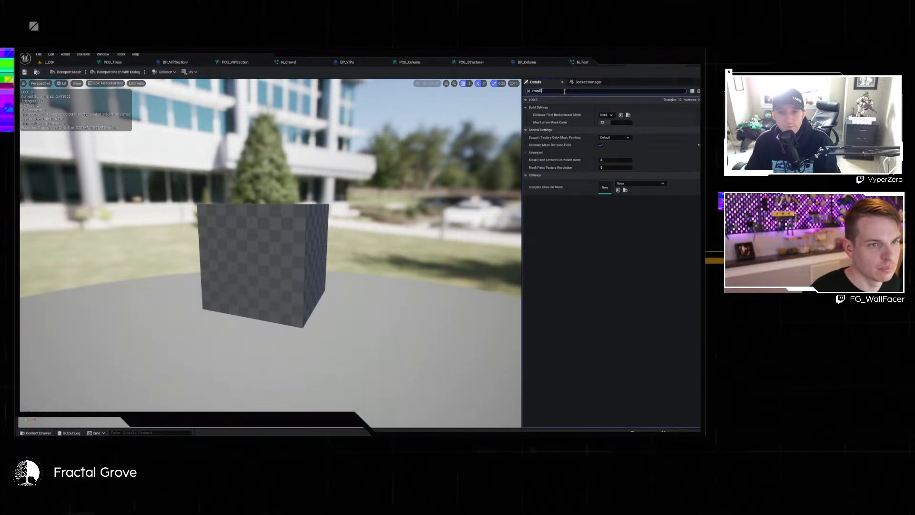
{"action": "type", "text": "distance"}
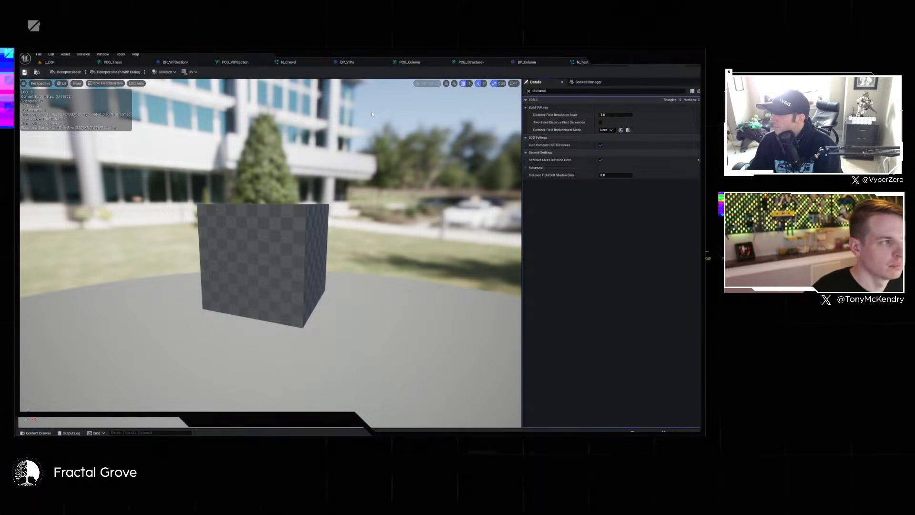
{"action": "left_click", "coordinate": [682, 62]}
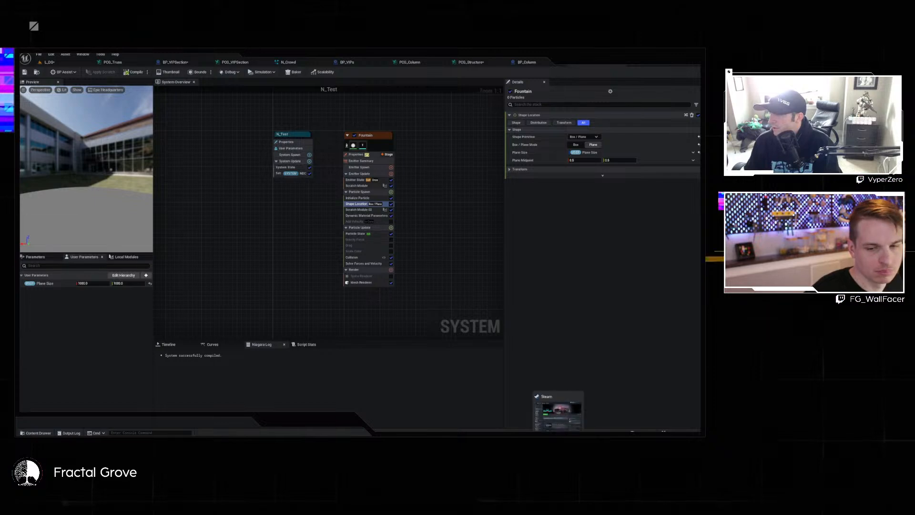
Switch to Steam and search the store for "door kickers".
{"action": "left_click_drag", "start_coordinate": [699, 162], "coordinate": [273, 93]}
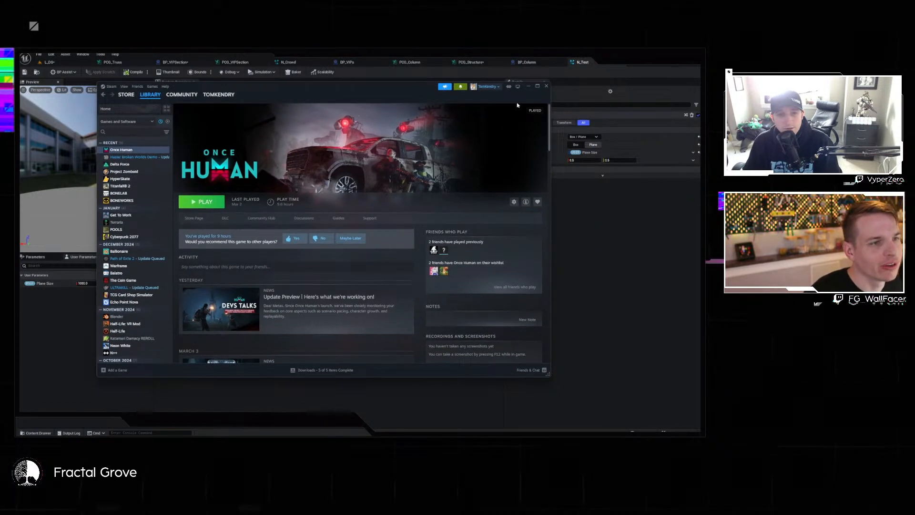
{"action": "left_click", "coordinate": [127, 95]}
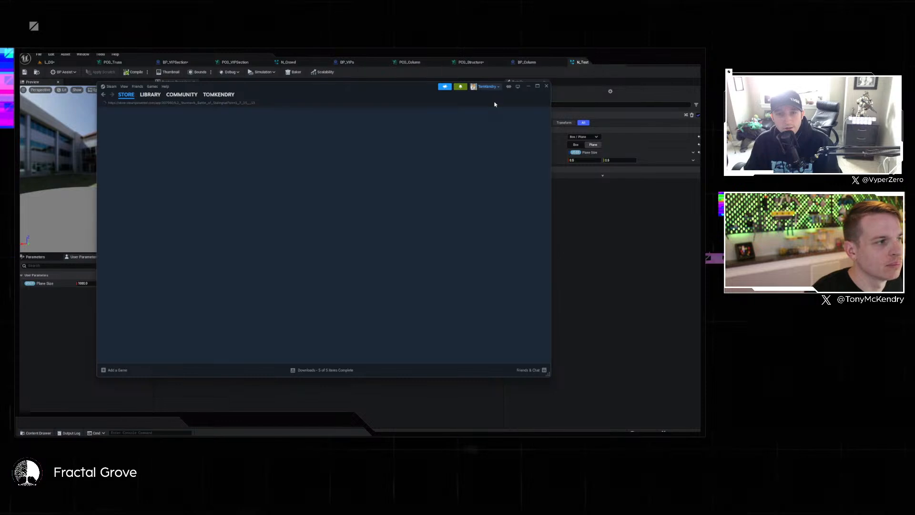
{"action": "left_click", "coordinate": [422, 121]}
{"action": "type", "text": "door kickers"}
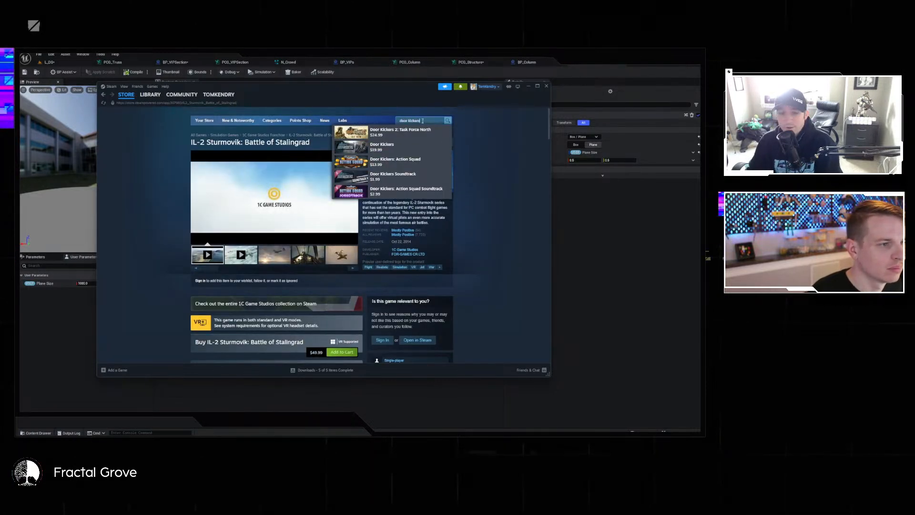
{"action": "key", "text": "Return"}
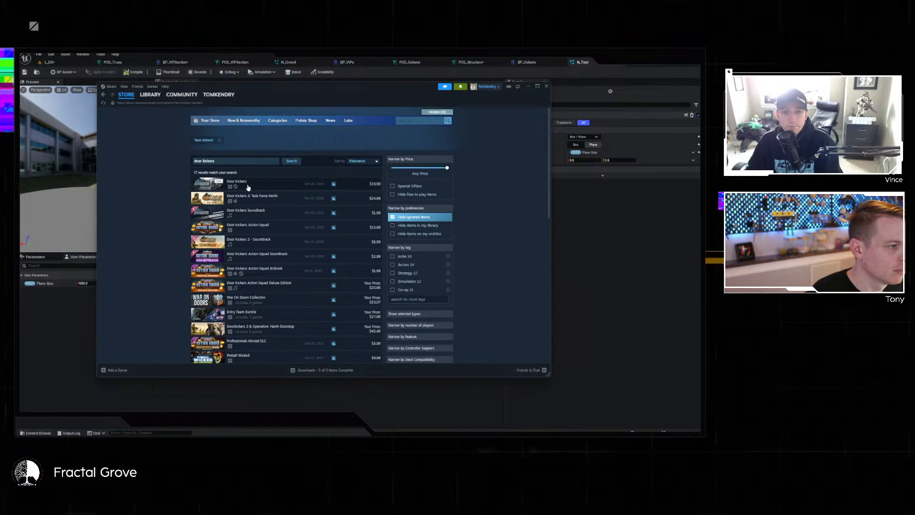
Open the Door Kickers store page, skip ahead in its trailer, and view a gameplay screenshot.
{"action": "left_click", "coordinate": [321, 178]}
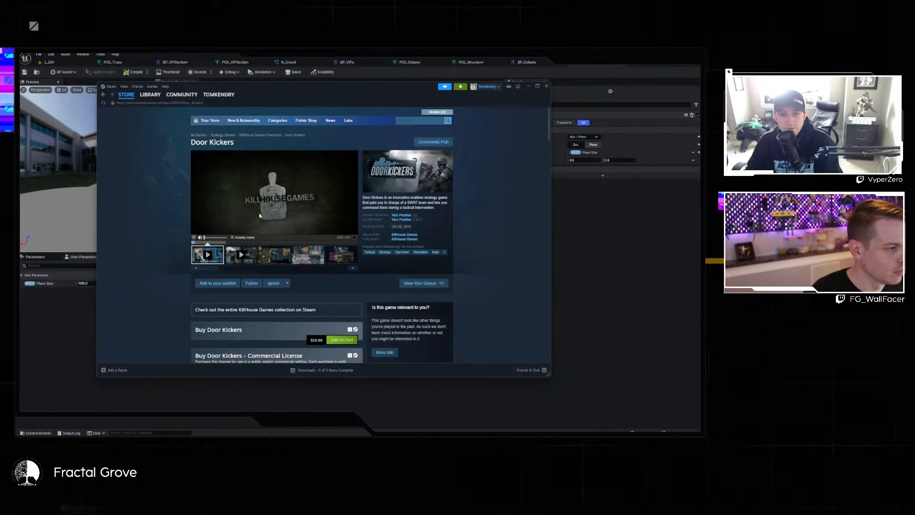
{"action": "left_click", "coordinate": [237, 243]}
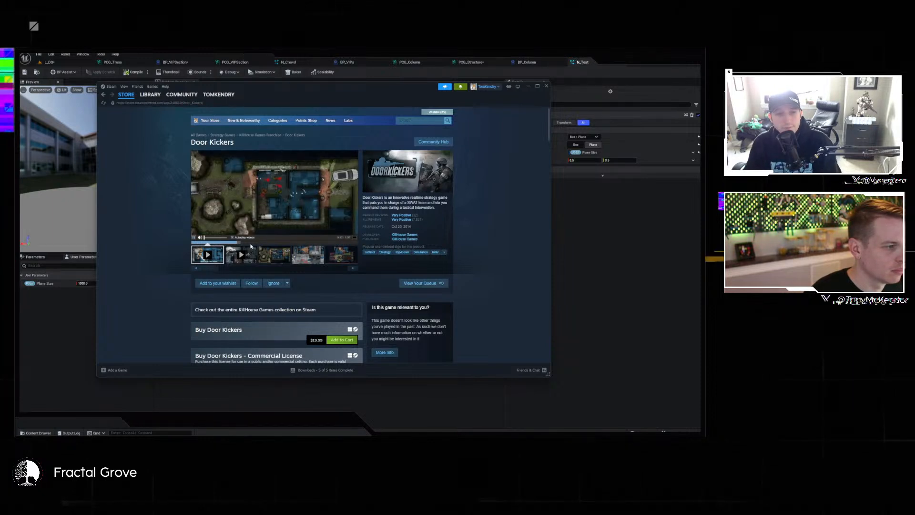
{"action": "left_click", "coordinate": [274, 248]}
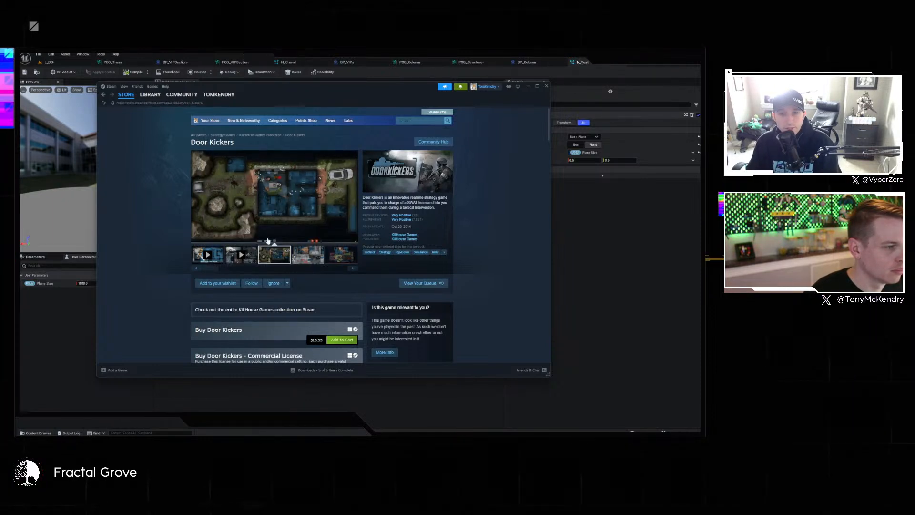
Return to the search results and open the Door Kickers 2: Task Force North store page.
{"action": "key", "text": "alt+Left"}
{"action": "scroll", "coordinate": [267, 210], "scroll_direction": "down", "scroll_amount": 2}
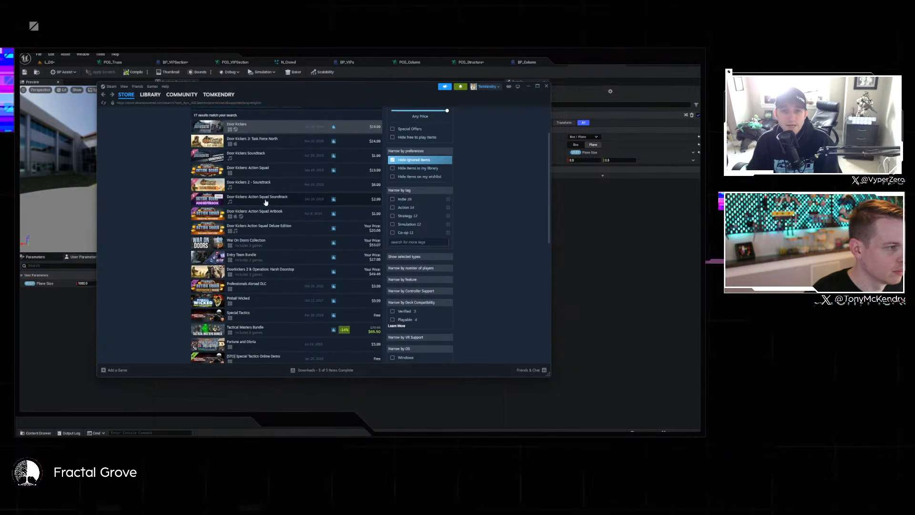
{"action": "scroll", "coordinate": [265, 203], "scroll_direction": "up", "scroll_amount": 2}
{"action": "left_click", "coordinate": [296, 203]}
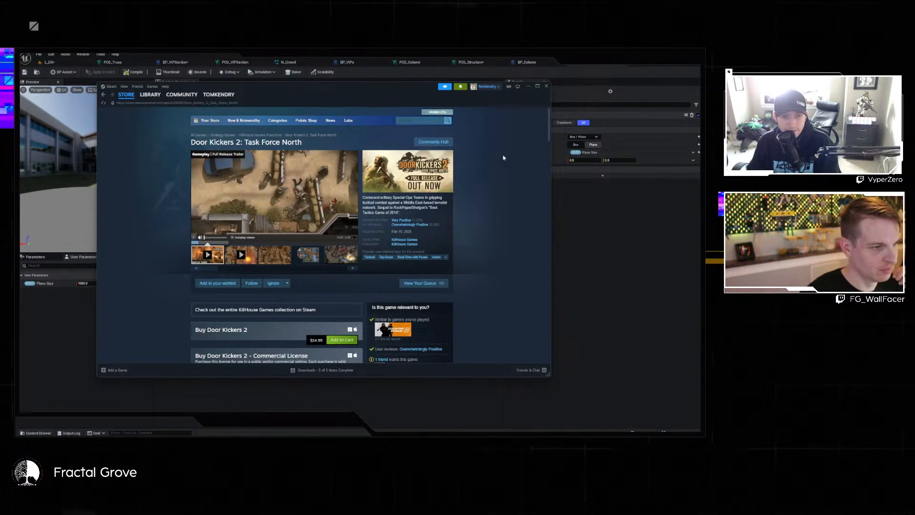
Go back to the door kickers search results, browse the list, and move the Steam window off the editor.
{"action": "key", "text": "alt+Left"}
{"action": "scroll", "coordinate": [486, 166], "scroll_direction": "down", "scroll_amount": 3}
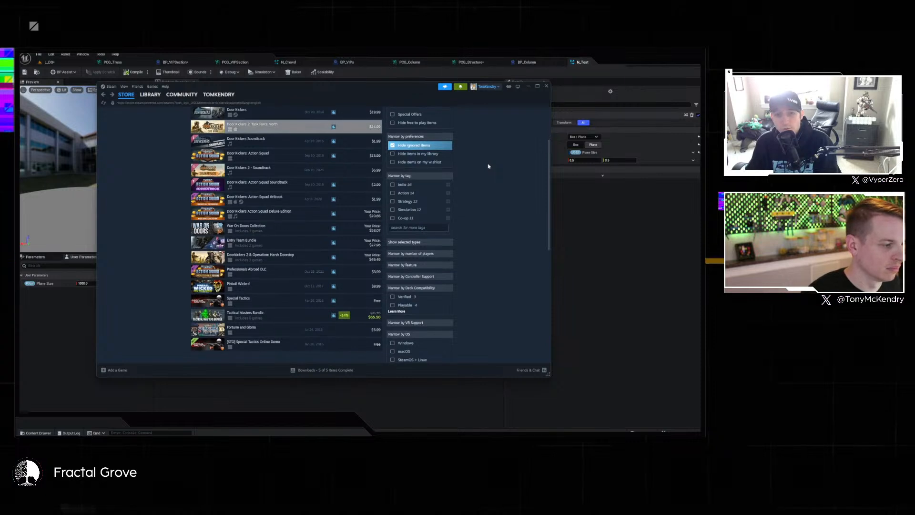
{"action": "scroll", "coordinate": [348, 165], "scroll_direction": "up", "scroll_amount": 3}
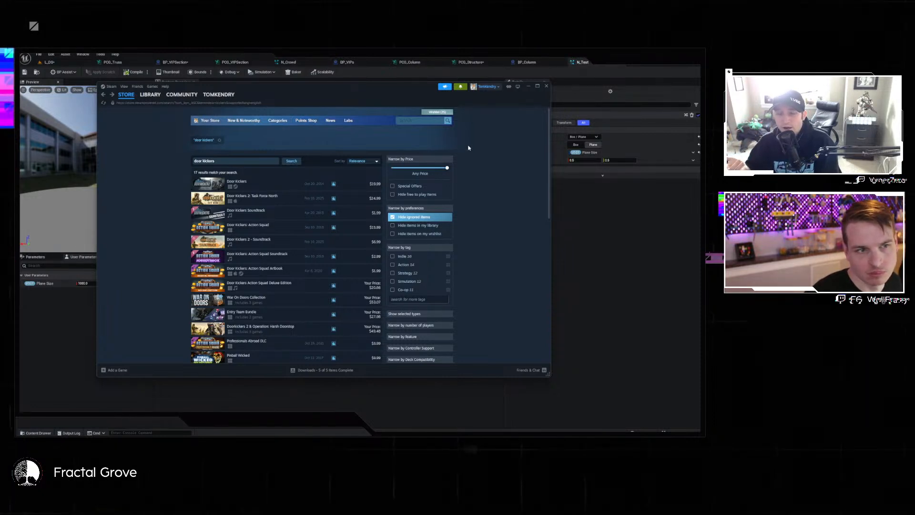
{"action": "left_click_drag", "start_coordinate": [390, 88], "coordinate": [323, 63]}
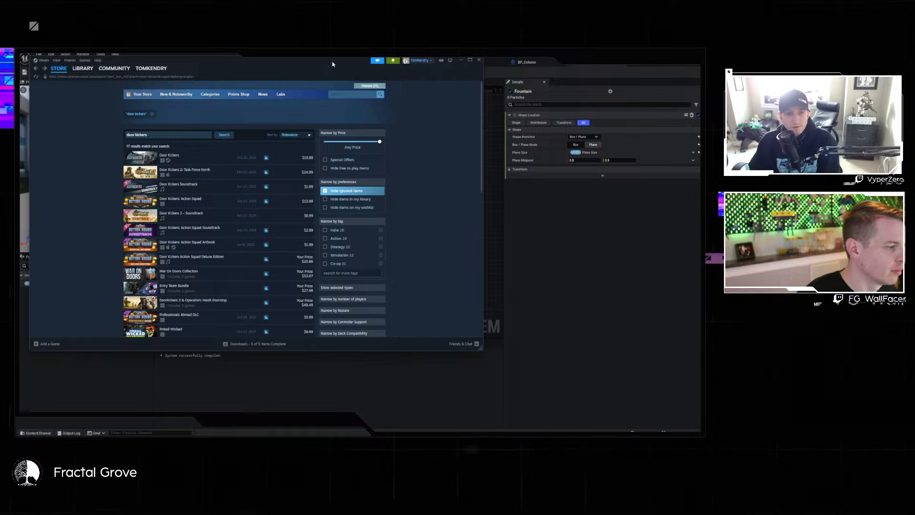
{"action": "left_click_drag", "start_coordinate": [333, 65], "coordinate": [520, 0]}
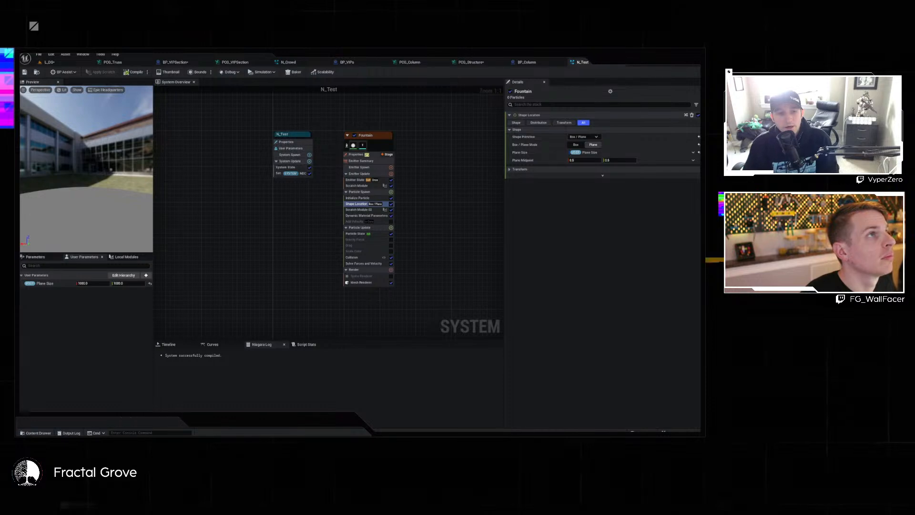
Bring the Steam window back over the editor, search the store for Onward, and open its page.
{"action": "left_click_drag", "start_coordinate": [399, 53], "coordinate": [380, 122]}
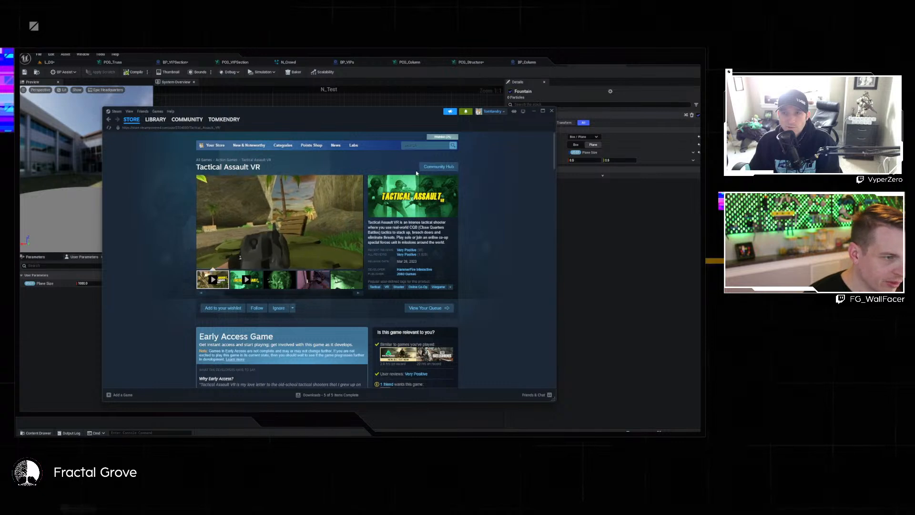
{"action": "left_click", "coordinate": [424, 145]}
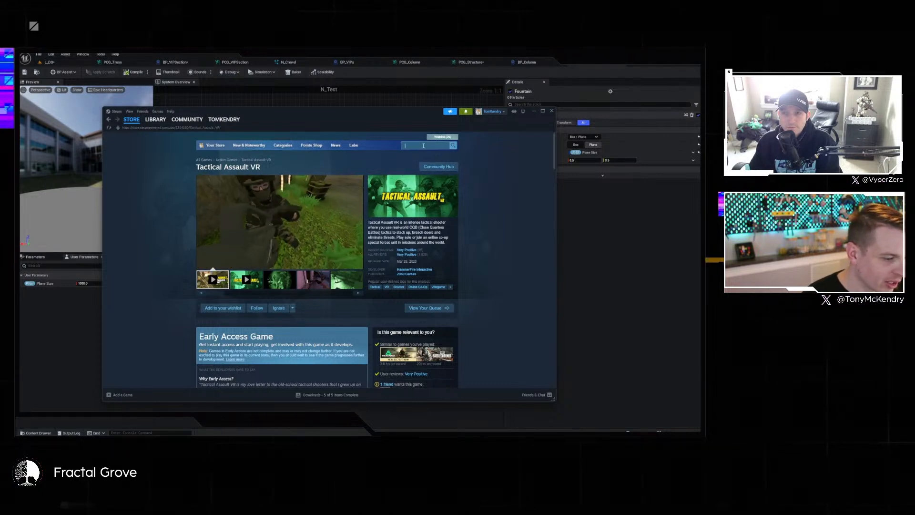
{"action": "type", "text": "d"}
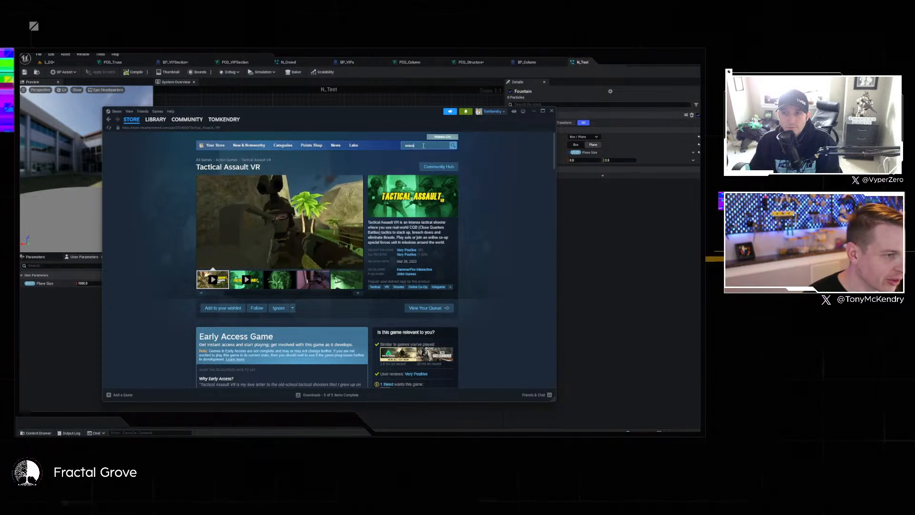
{"action": "type", "text": "nward"}
{"action": "left_click", "coordinate": [398, 160]}
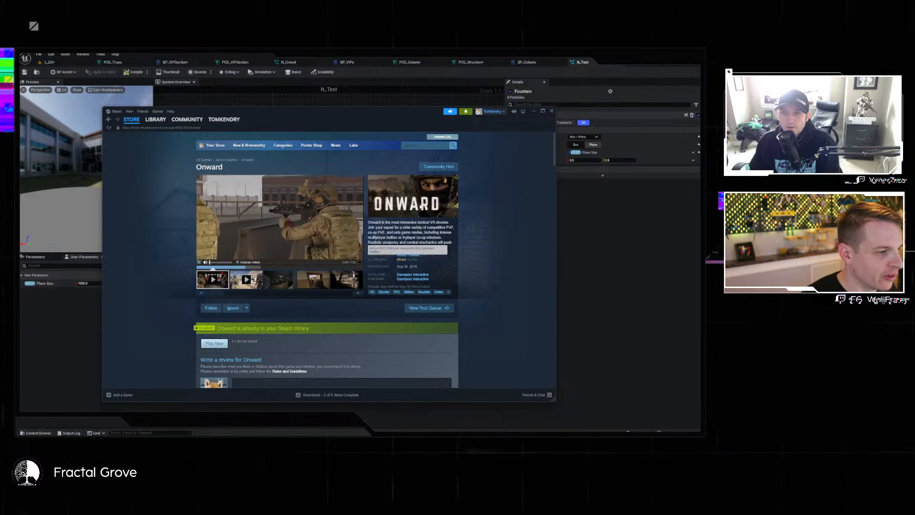
Return to the Tactical Assault VR page, skip ahead in its trailer, and go back to browse the door kickers results.
{"action": "left_click", "coordinate": [108, 119]}
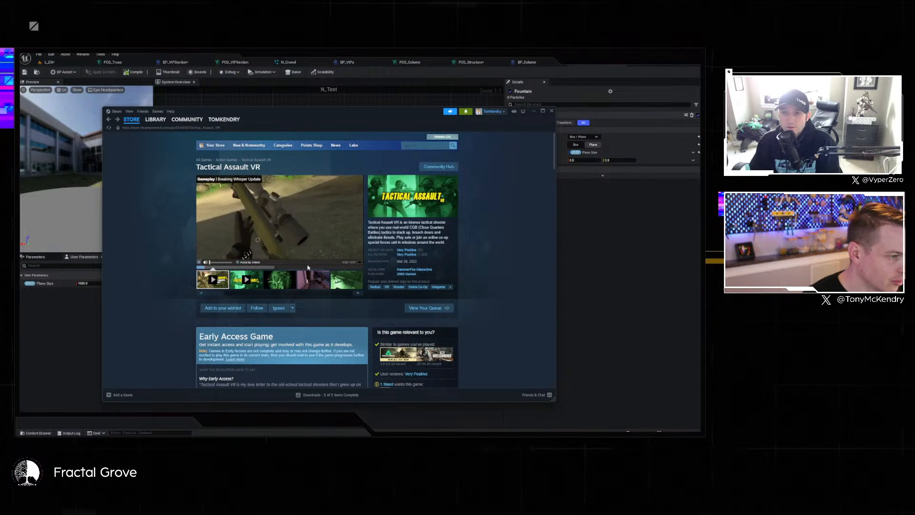
{"action": "left_click", "coordinate": [271, 267]}
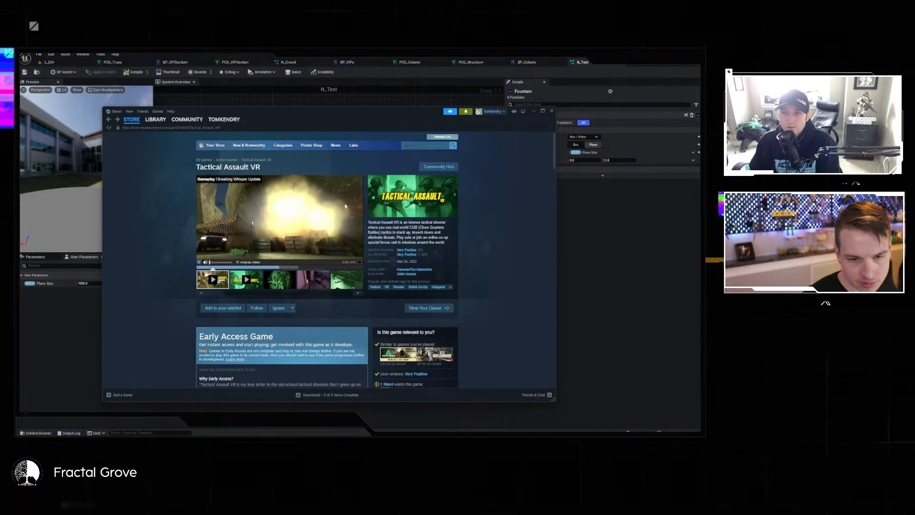
{"action": "key", "text": "alt+Left"}
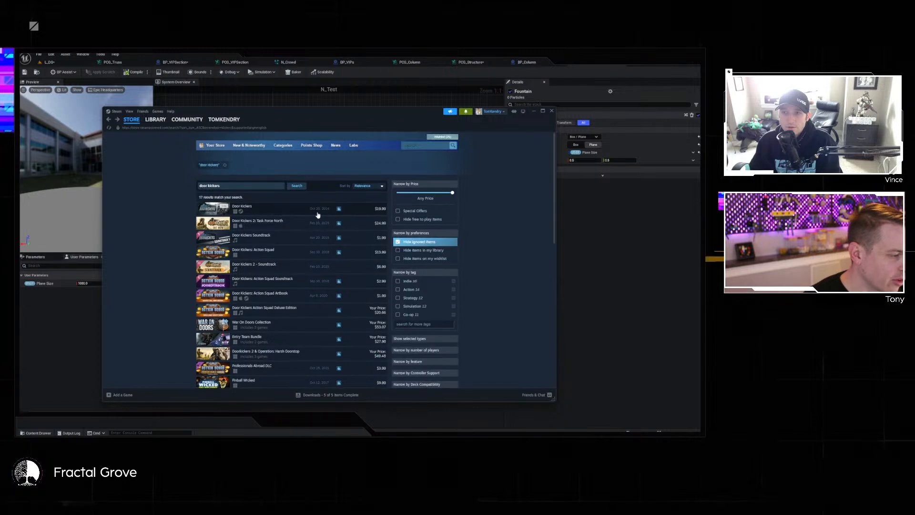
{"action": "scroll", "coordinate": [312, 201], "scroll_direction": "down", "scroll_amount": 3}
{"action": "scroll", "coordinate": [293, 221], "scroll_direction": "up", "scroll_amount": 3}
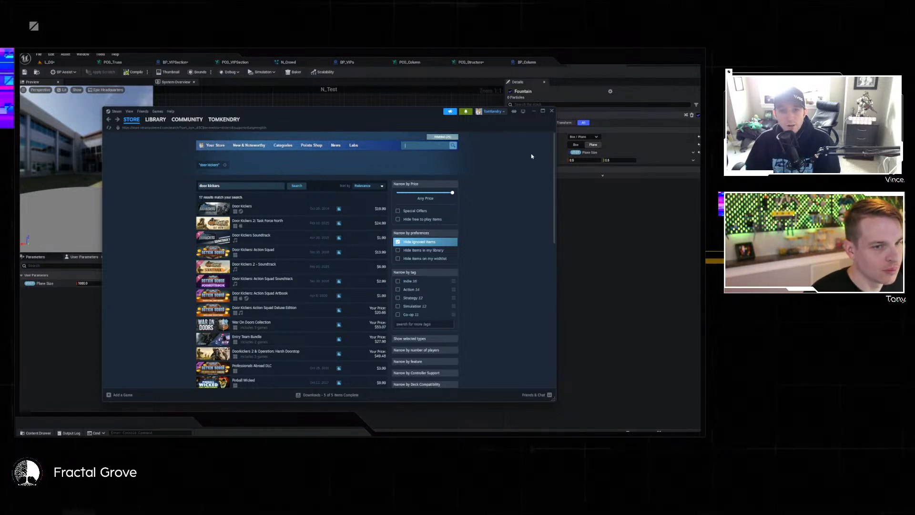
Find Ready or Not in the store, skip ahead in its trailer, and minimize the Steam window.
{"action": "type", "text": "t"}
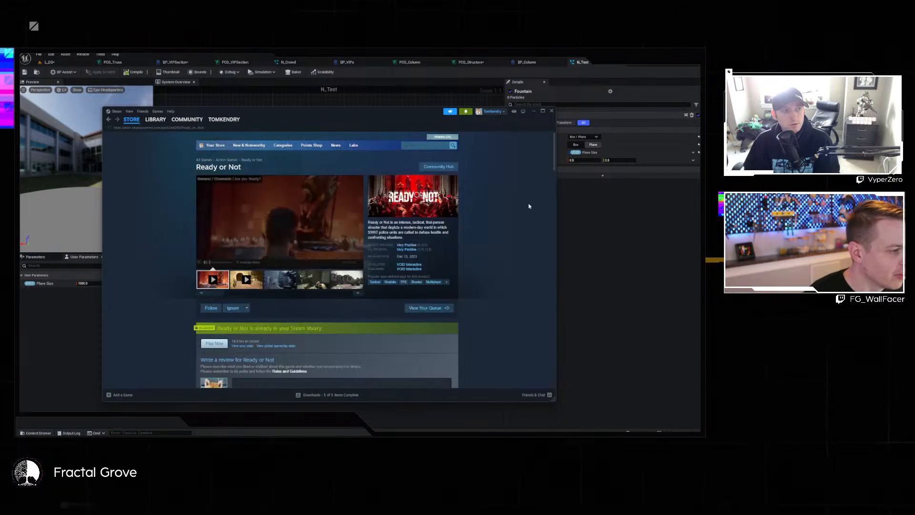
{"action": "left_click", "coordinate": [242, 269]}
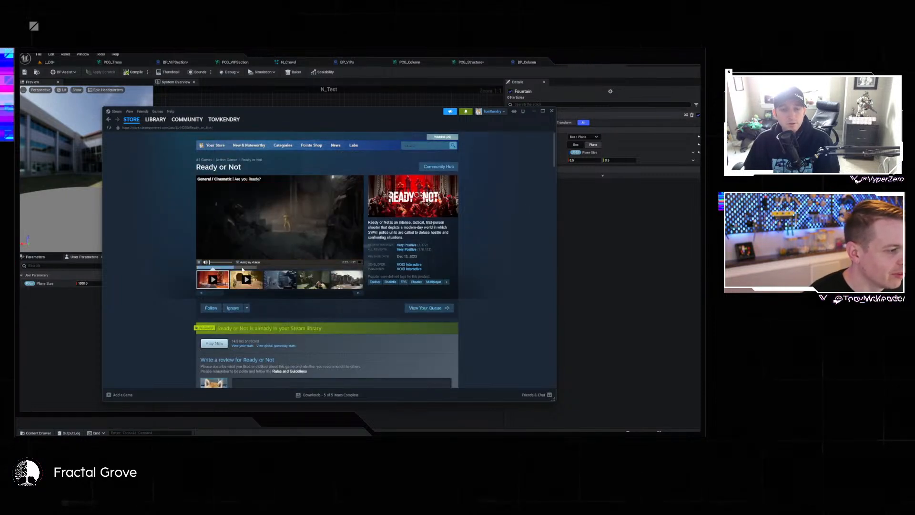
{"action": "left_click", "coordinate": [269, 268]}
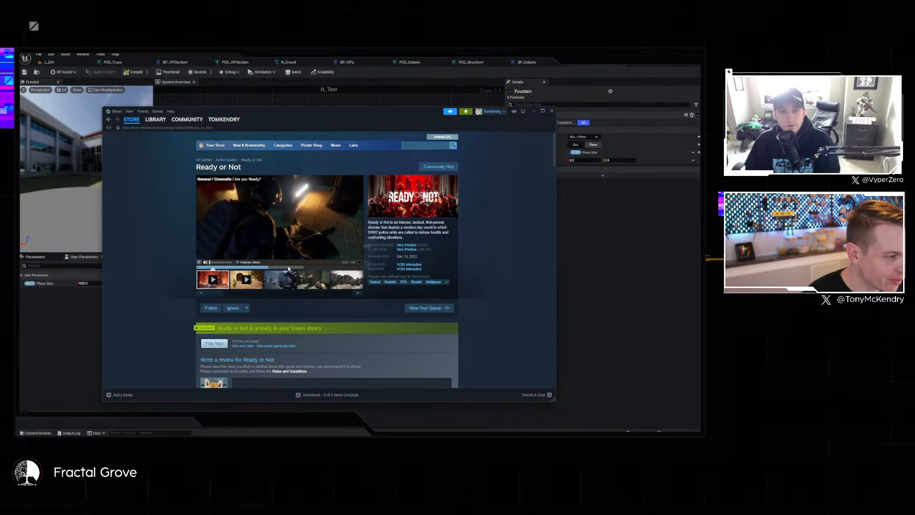
{"action": "left_click", "coordinate": [200, 263]}
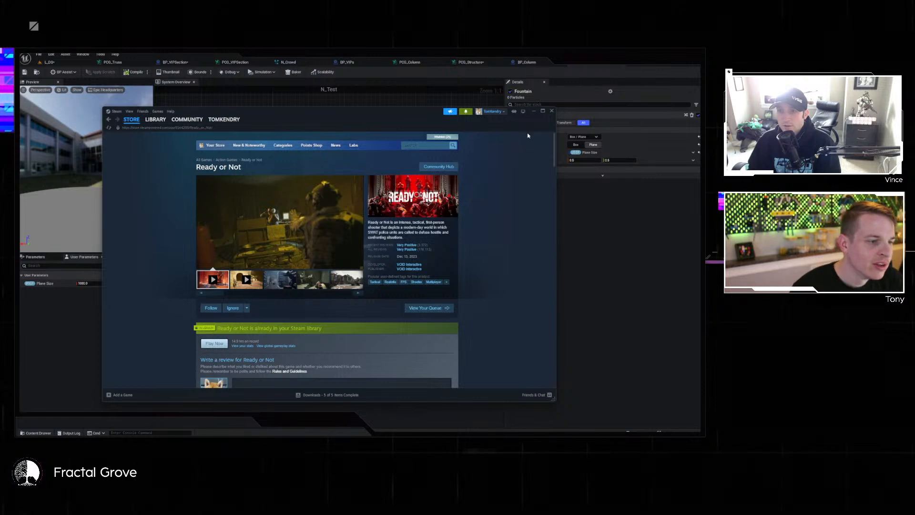
{"action": "left_click", "coordinate": [534, 113]}
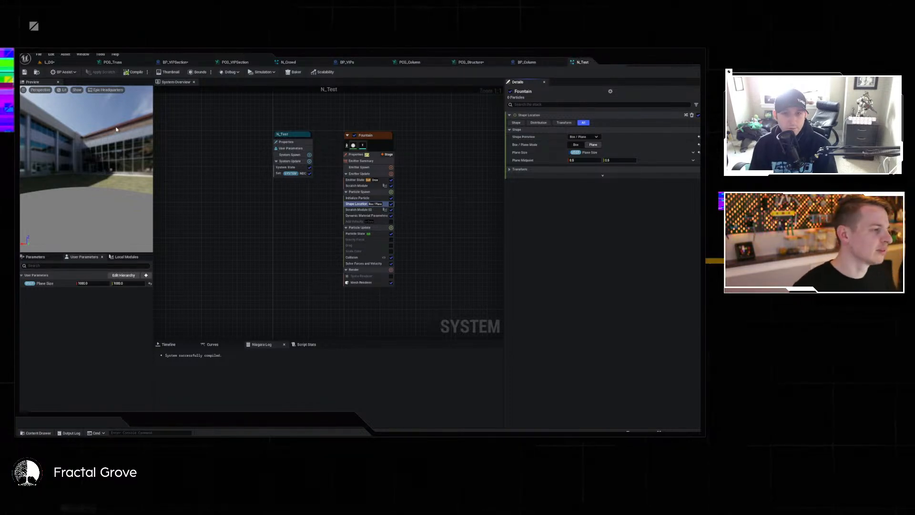
Play the L_DS level in Unreal Editor, fly around the VIP section to inspect the dancing crowd, and stop playing.
{"action": "left_click", "coordinate": [49, 62]}
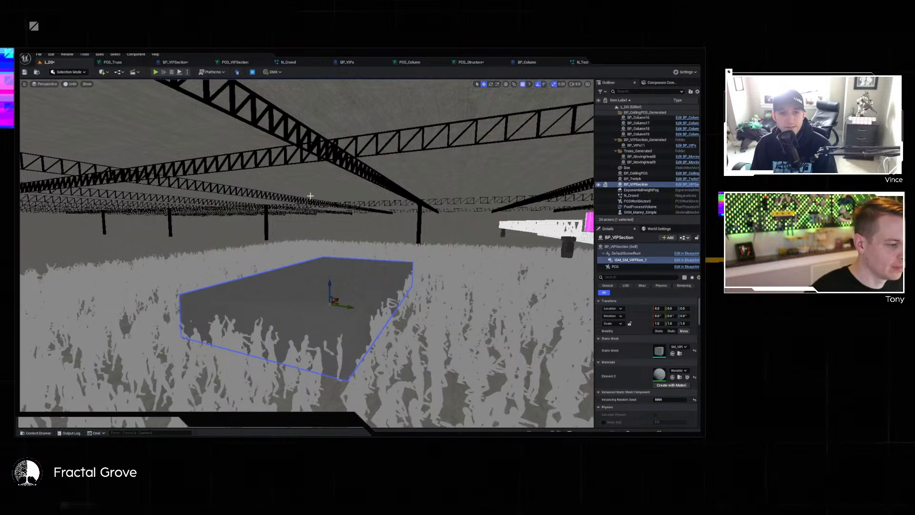
{"action": "left_click", "coordinate": [156, 73]}
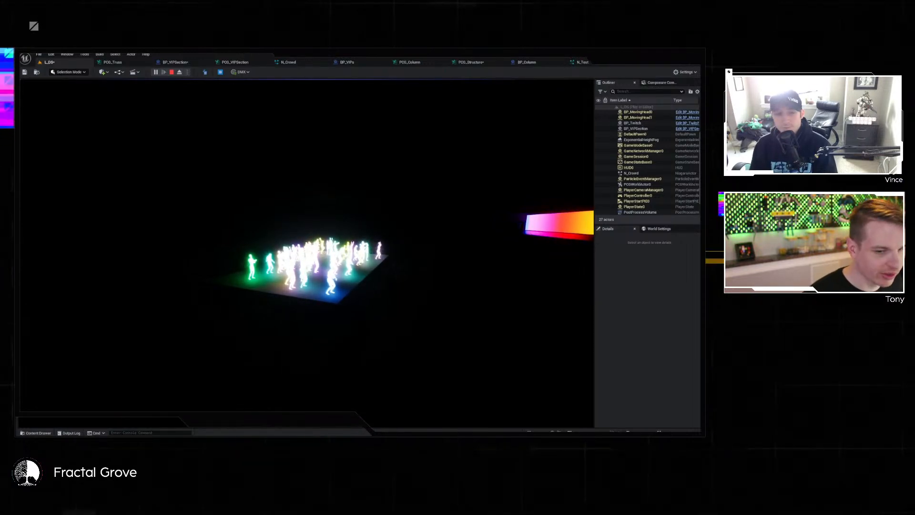
{"action": "key", "text": "w"}
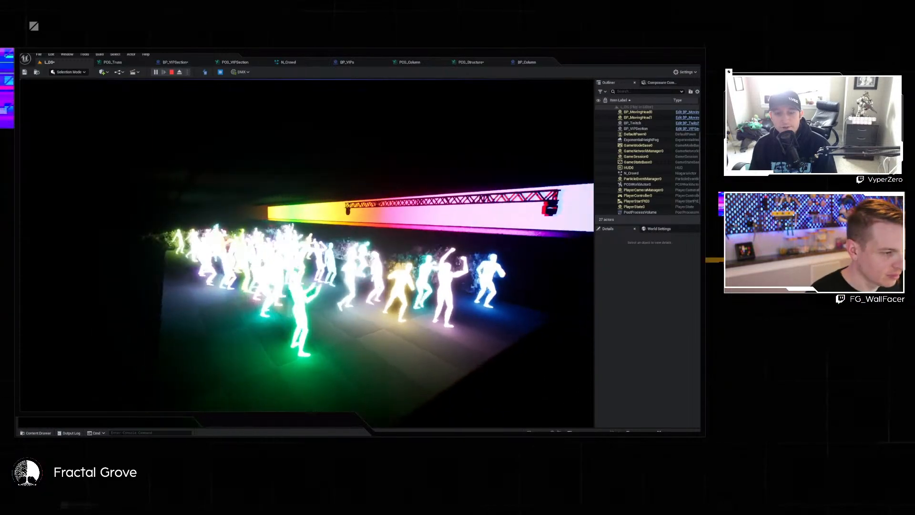
{"action": "key", "text": "a"}
{"action": "key", "text": "a"}
{"action": "key", "text": "s"}
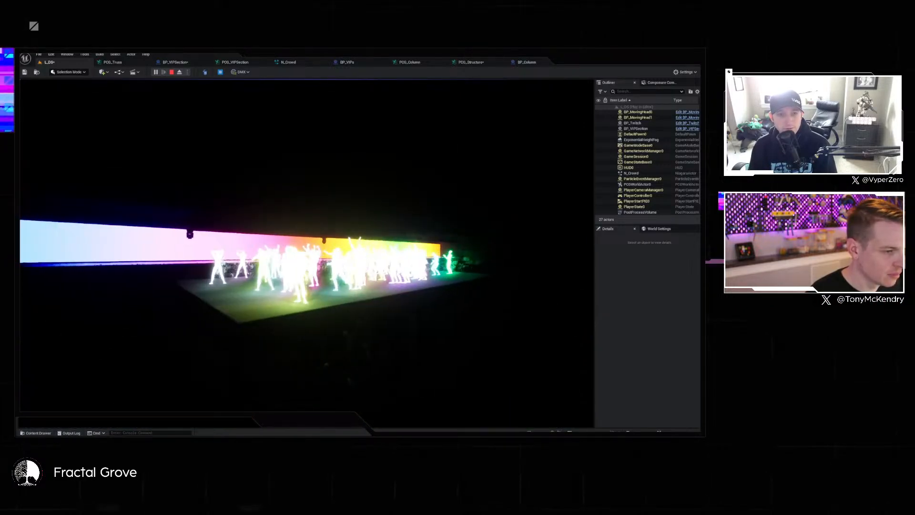
{"action": "key", "text": "d"}
{"action": "key", "text": "d"}
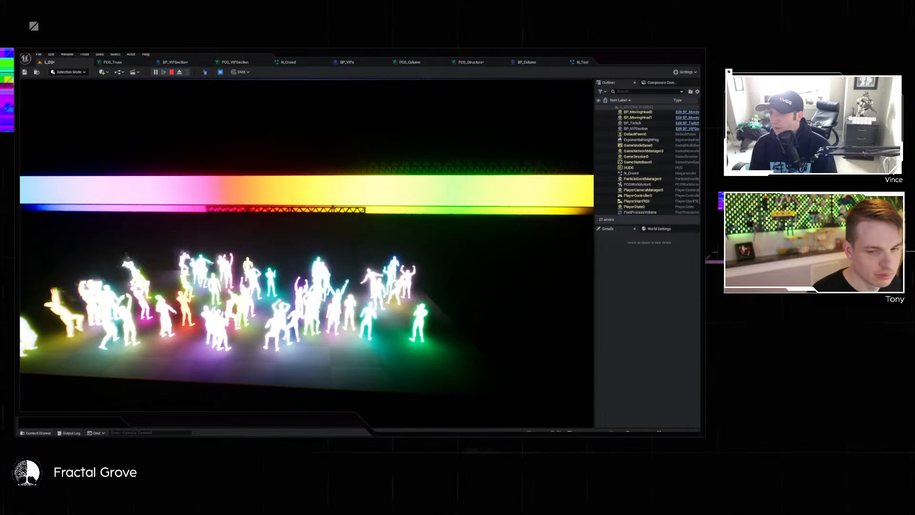
{"action": "key", "text": "a"}
{"action": "key", "text": "a"}
{"action": "key", "text": "d"}
{"action": "key", "text": "d"}
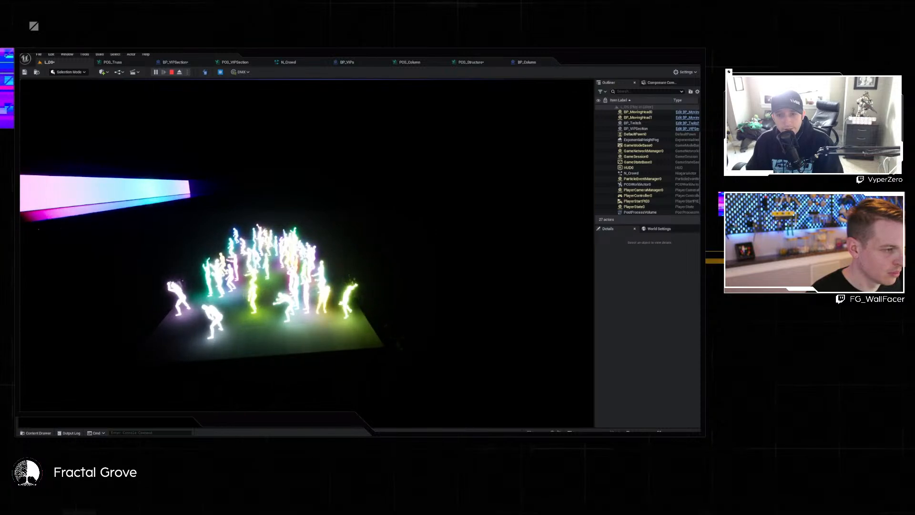
{"action": "key", "text": "d"}
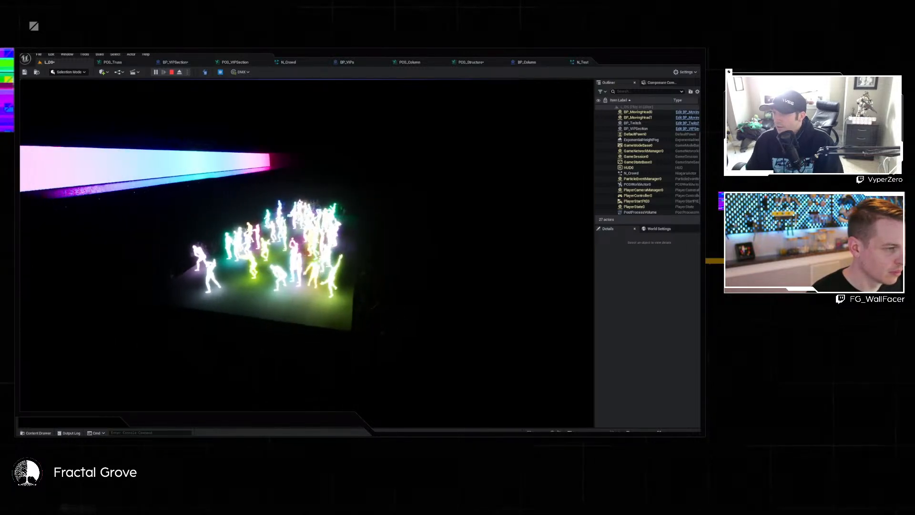
{"action": "key", "text": "Escape"}
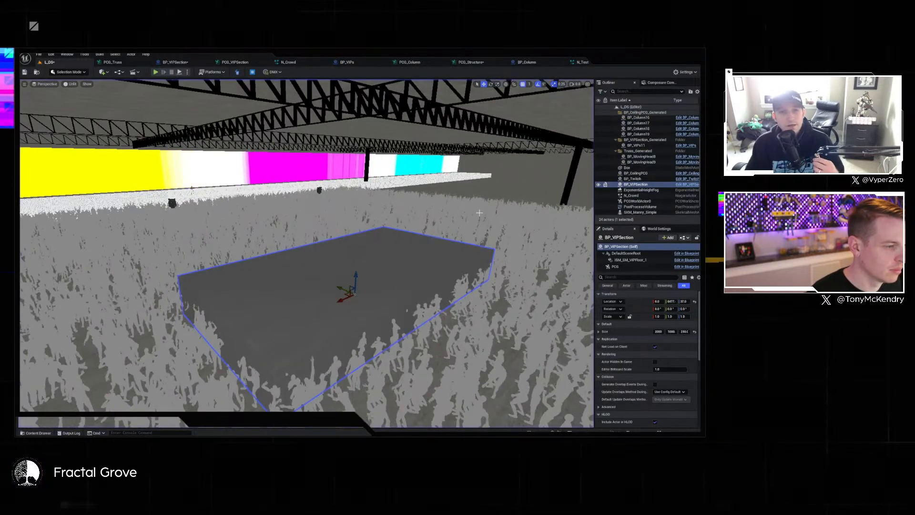
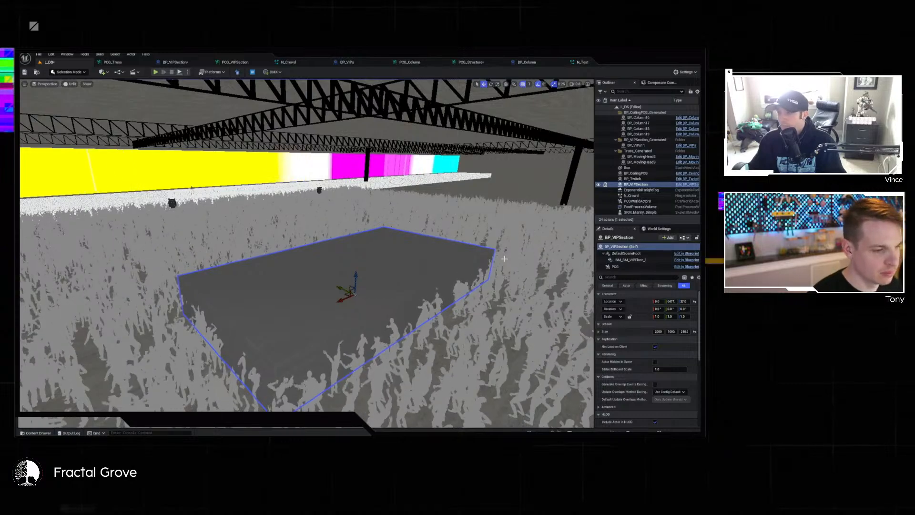
Look over the VIP section in the level and save the BP_VIPSection blueprint.
{"action": "right_click_drag", "start_coordinate": [505, 259], "coordinate": [484, 234]}
{"action": "key", "text": "a"}
{"action": "key", "text": "d"}
{"action": "key", "text": "s"}
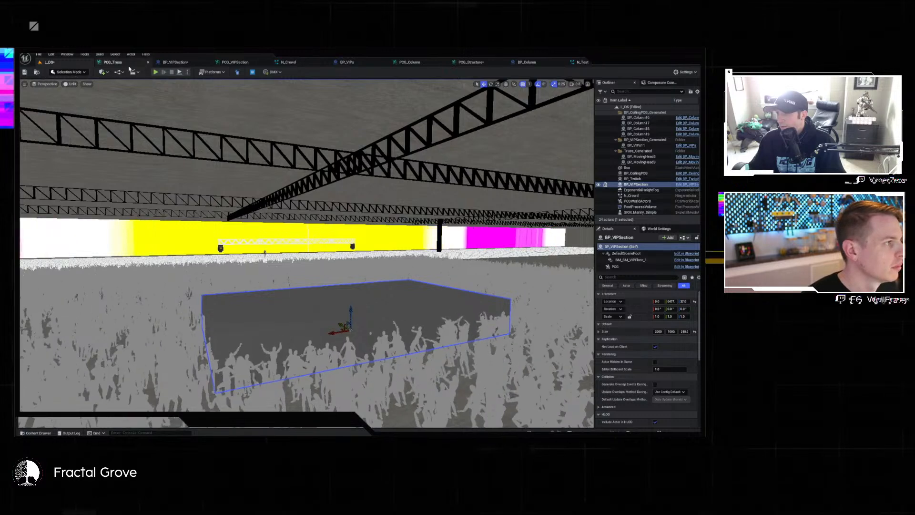
{"action": "left_click", "coordinate": [175, 62]}
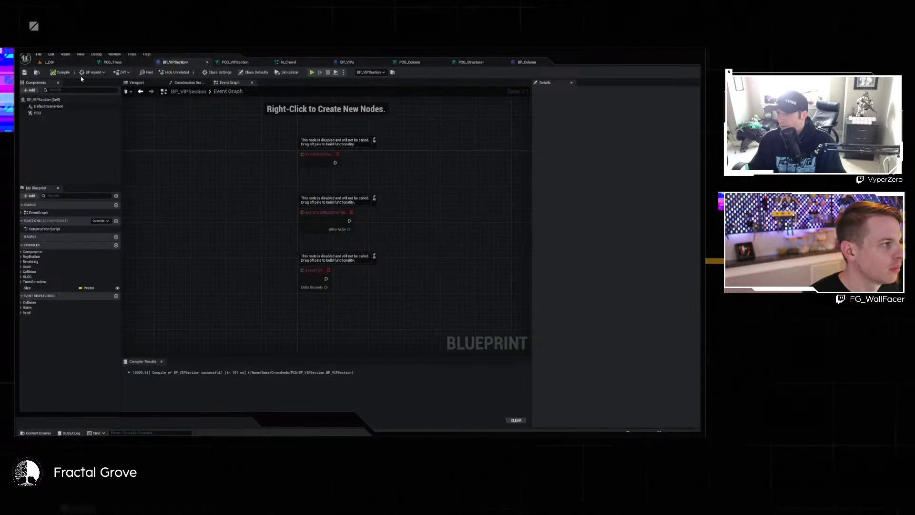
{"action": "left_click", "coordinate": [25, 73]}
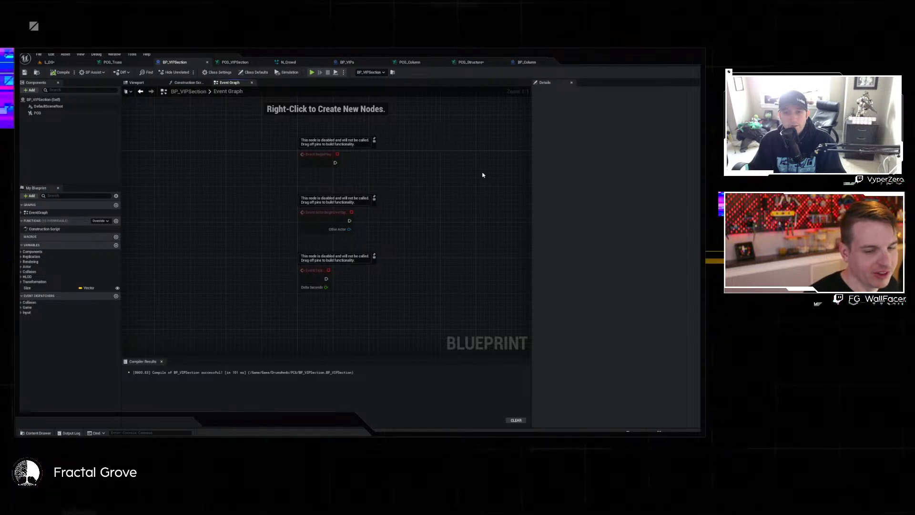
Delete the three disabled default event nodes from BP_VIPSection's Event Graph.
{"action": "left_click_drag", "start_coordinate": [279, 126], "coordinate": [427, 296]}
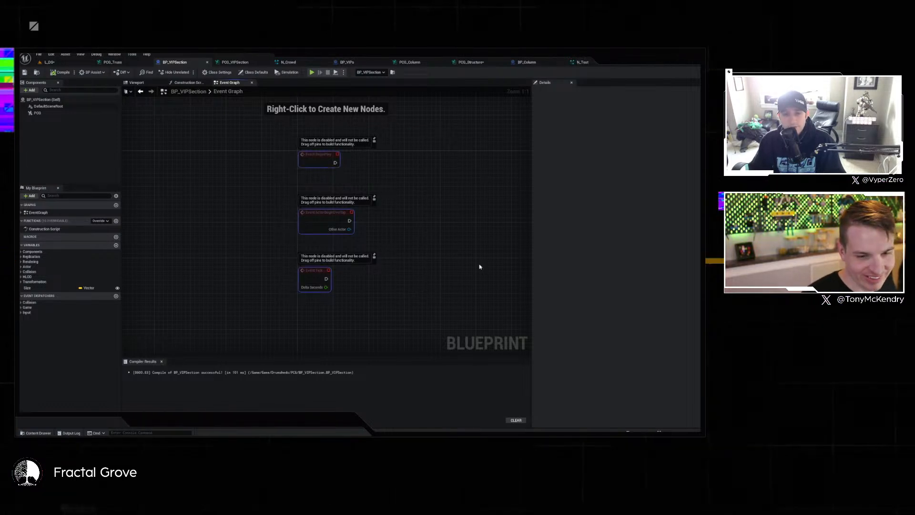
{"action": "key", "text": "ctrl+a"}
{"action": "key", "text": "Delete"}
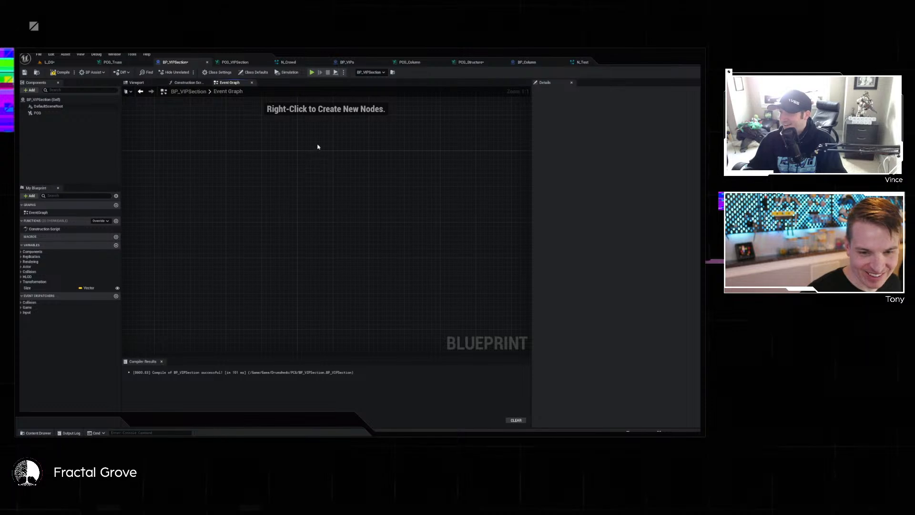
{"action": "right_click_drag", "start_coordinate": [240, 146], "coordinate": [283, 120]}
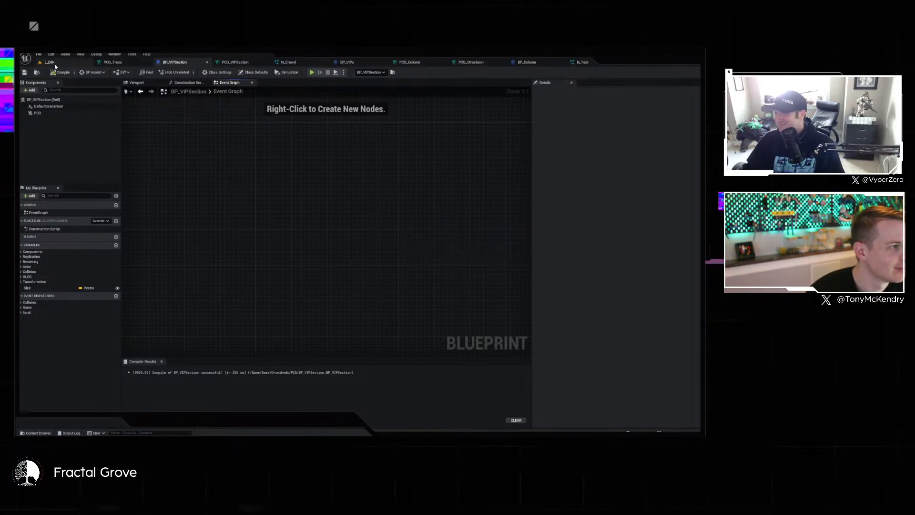
Browse the project's Content root and favorite folders, and open the PCG folder inside Drumsheds.
{"action": "left_click", "coordinate": [37, 433]}
{"action": "left_click", "coordinate": [319, 384]}
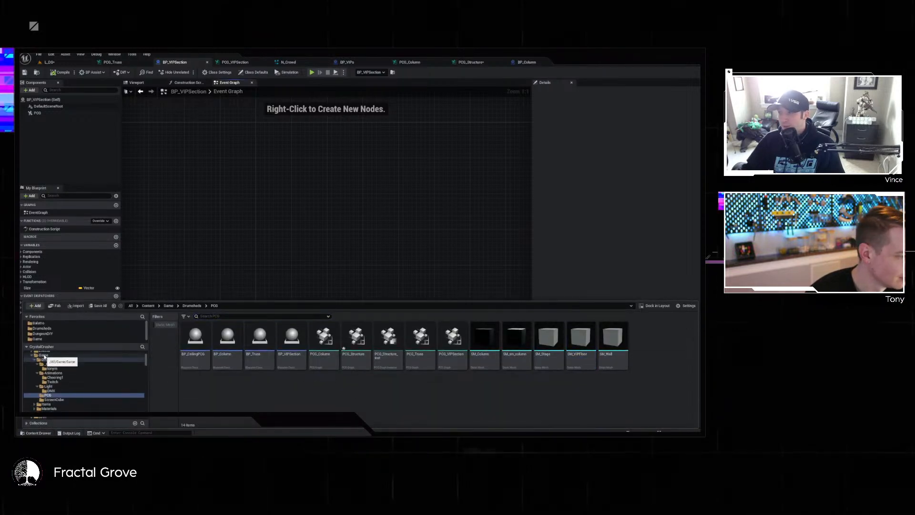
{"action": "scroll", "coordinate": [50, 362], "scroll_direction": "up", "scroll_amount": 3}
{"action": "scroll", "coordinate": [48, 372], "scroll_direction": "up", "scroll_amount": 2}
{"action": "left_click", "coordinate": [42, 359]}
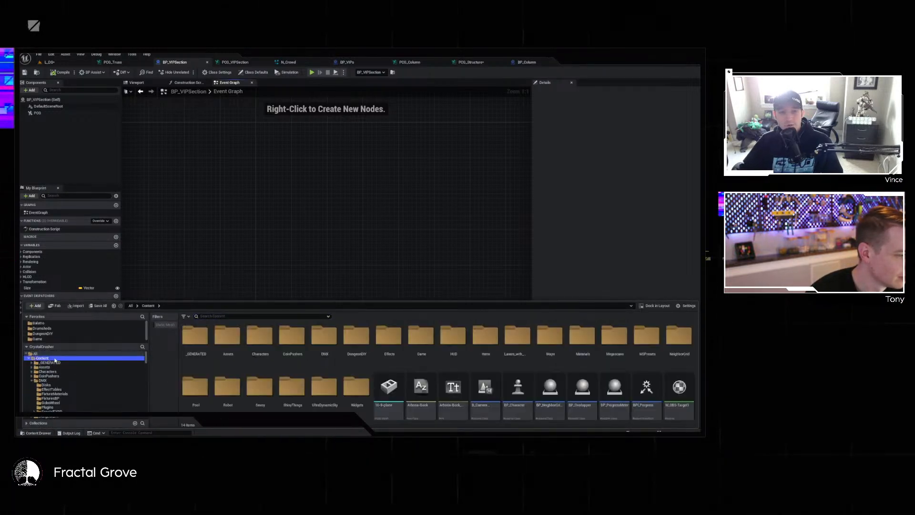
{"action": "left_click", "coordinate": [78, 324]}
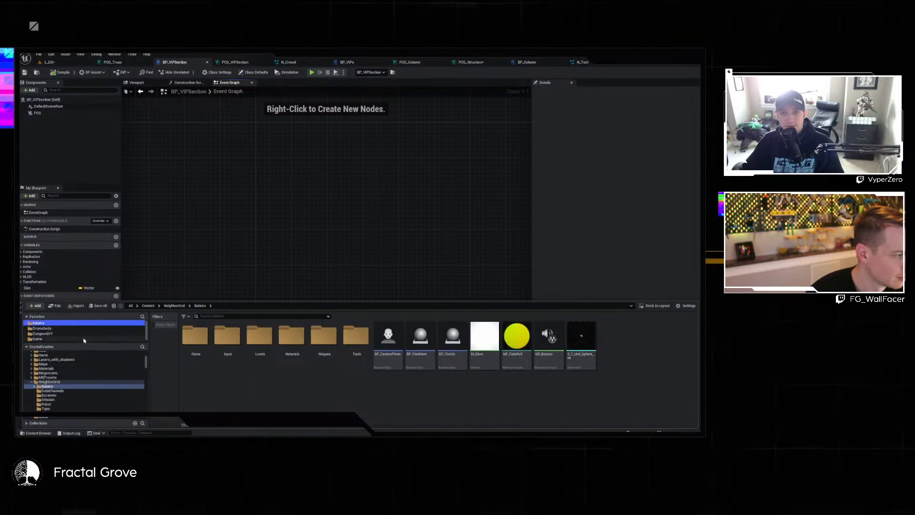
{"action": "left_click", "coordinate": [57, 329]}
{"action": "double_click", "coordinate": [292, 338]}
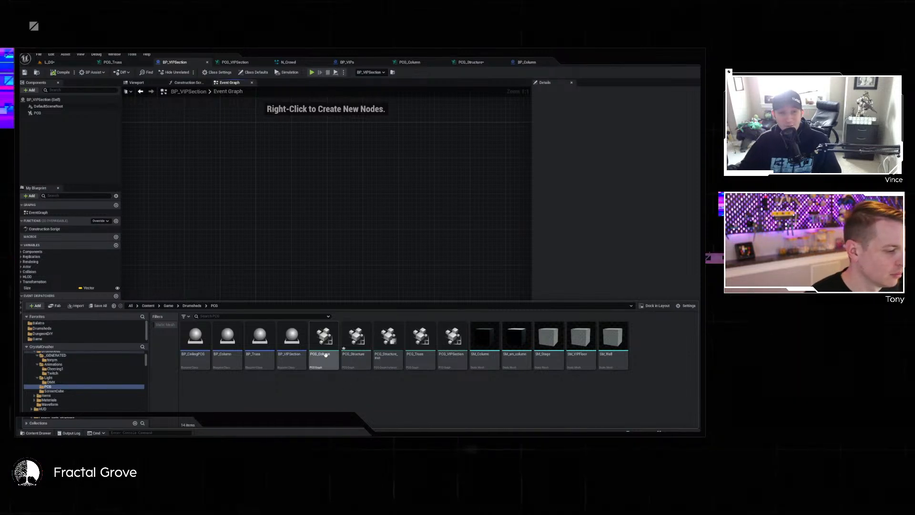
Return to the Drumsheds folder, check its parent Game folder, and open the Twitch folder inside Animations.
{"action": "key", "text": "alt+Left"}
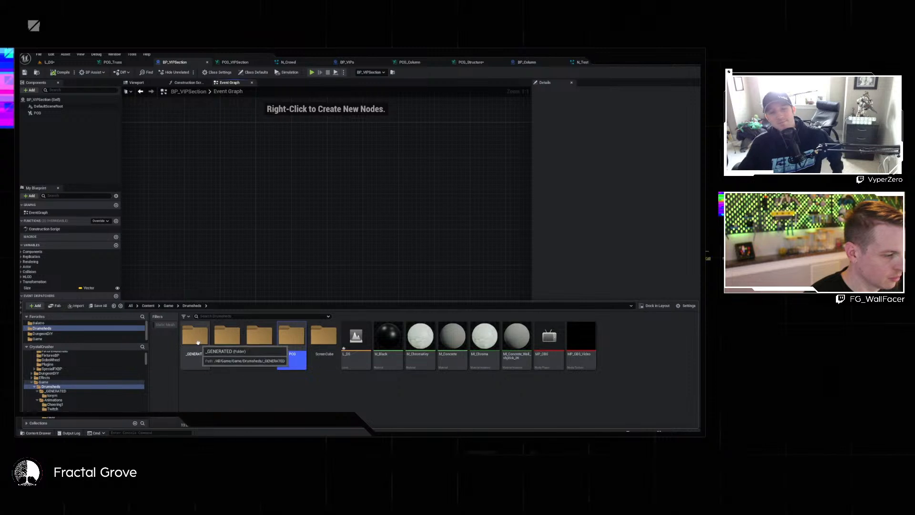
{"action": "left_click", "coordinate": [168, 305]}
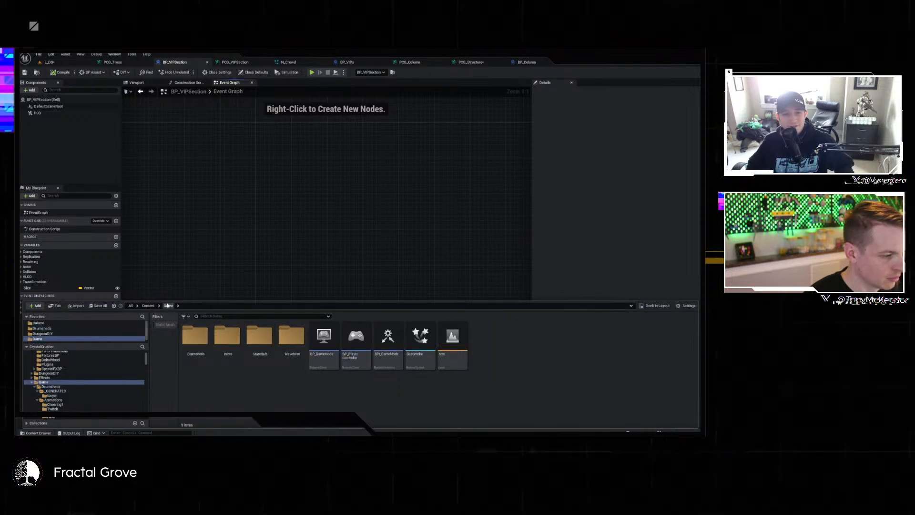
{"action": "key", "text": "alt+Left"}
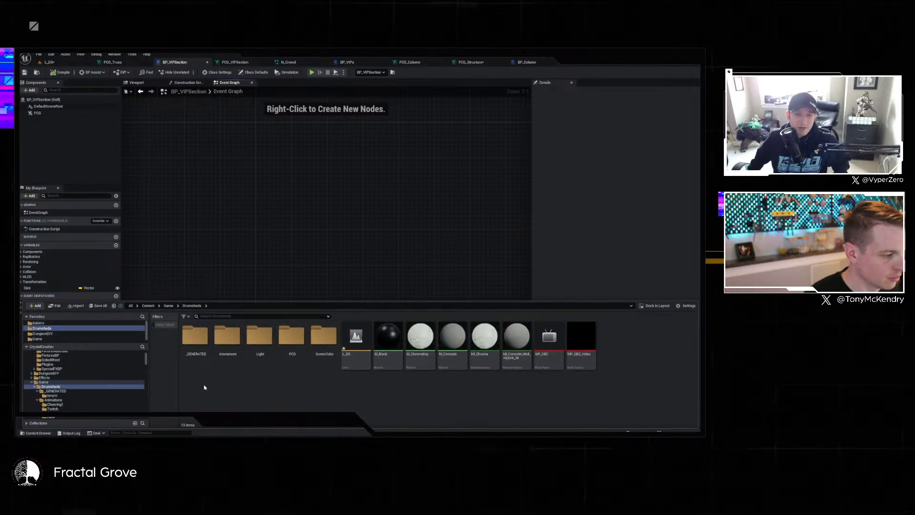
{"action": "left_click", "coordinate": [222, 360]}
{"action": "double_click", "coordinate": [222, 361]}
{"action": "key", "text": "alt+Left"}
{"action": "double_click", "coordinate": [219, 367]}
{"action": "double_click", "coordinate": [225, 350]}
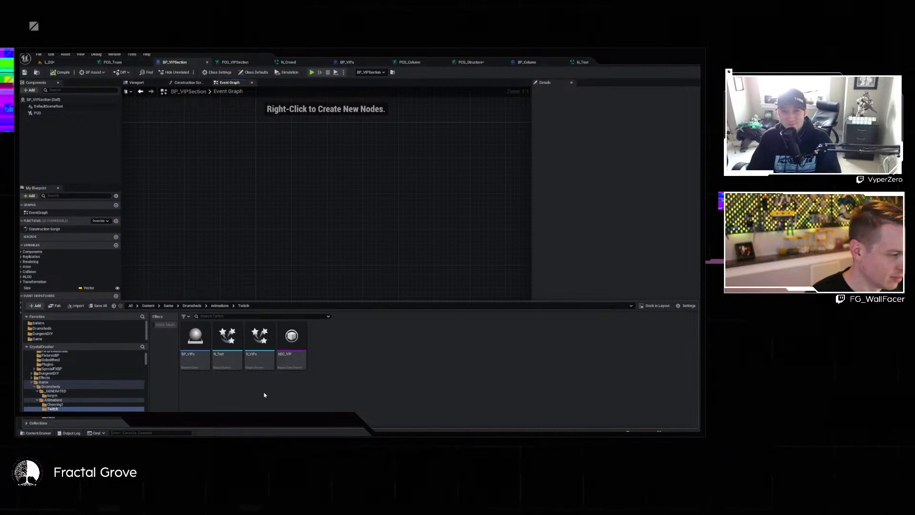
Look over the VIP assets in the Twitch folder and return to the Animations folder.
{"action": "mouse_move", "coordinate": [200, 336]}
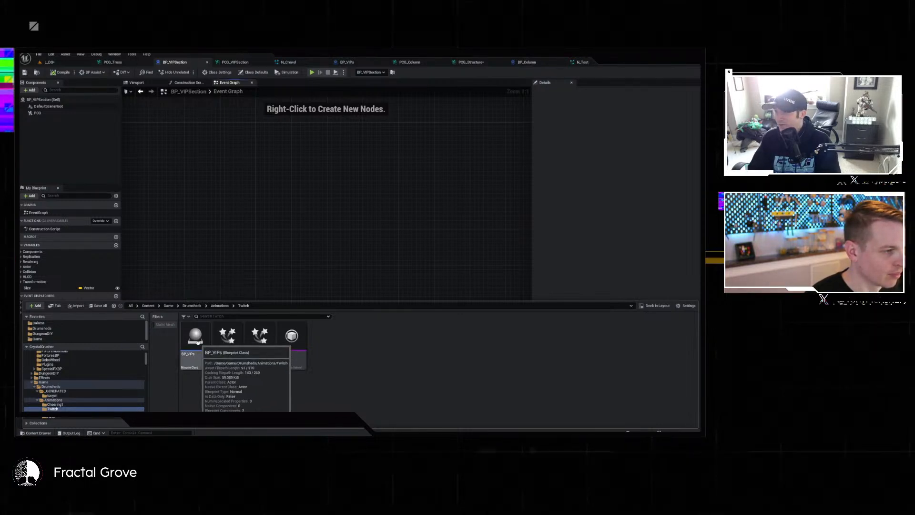
{"action": "middle_click", "coordinate": [586, 62]}
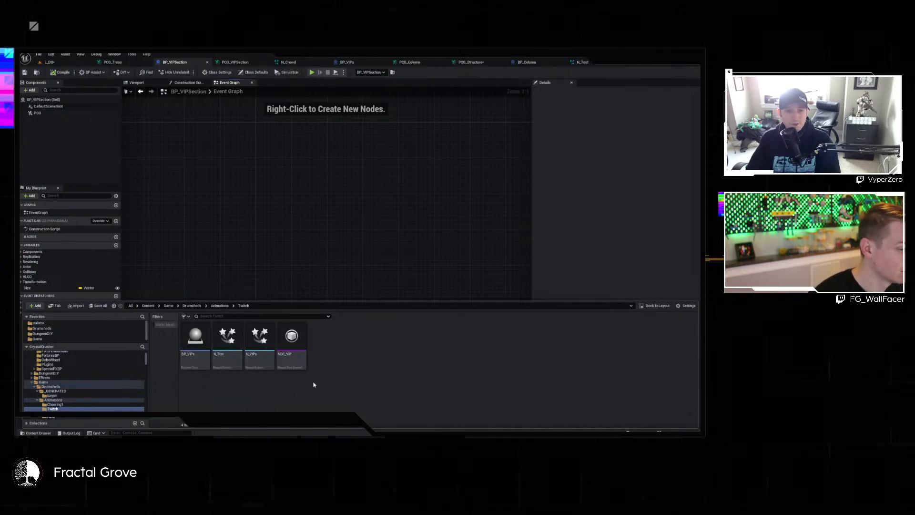
{"action": "key", "text": "alt+Left"}
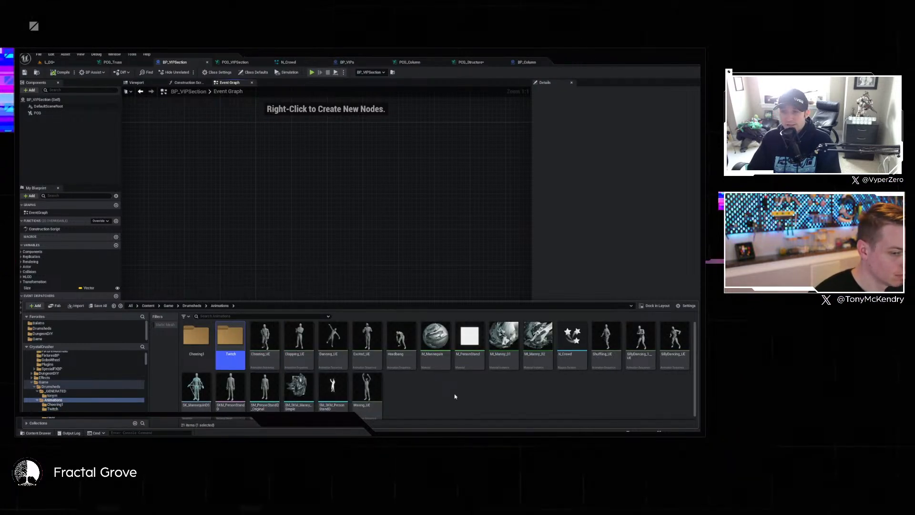
Switch to the L_DG level, collapse the BP_CeilingPCG_Generated folder in the actor list, and open the BP_Twitch blueprint for editing.
{"action": "left_click", "coordinate": [48, 62]}
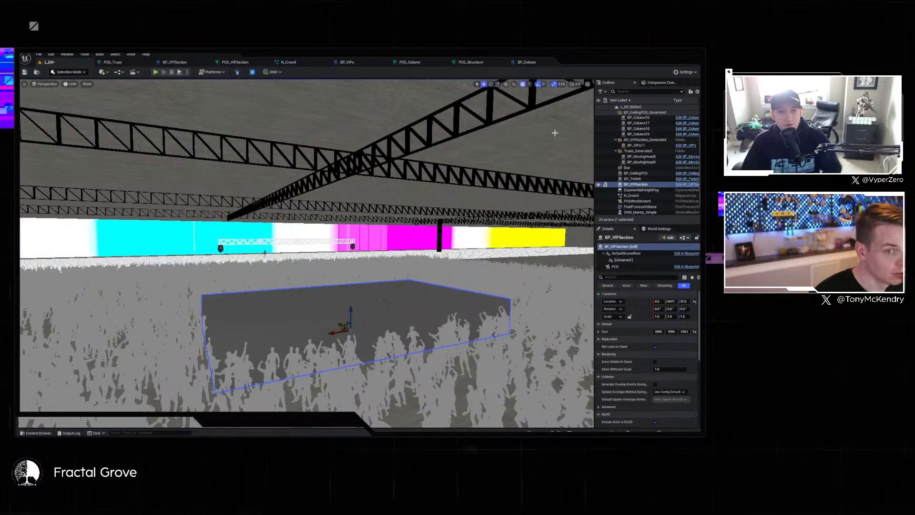
{"action": "left_click", "coordinate": [616, 113]}
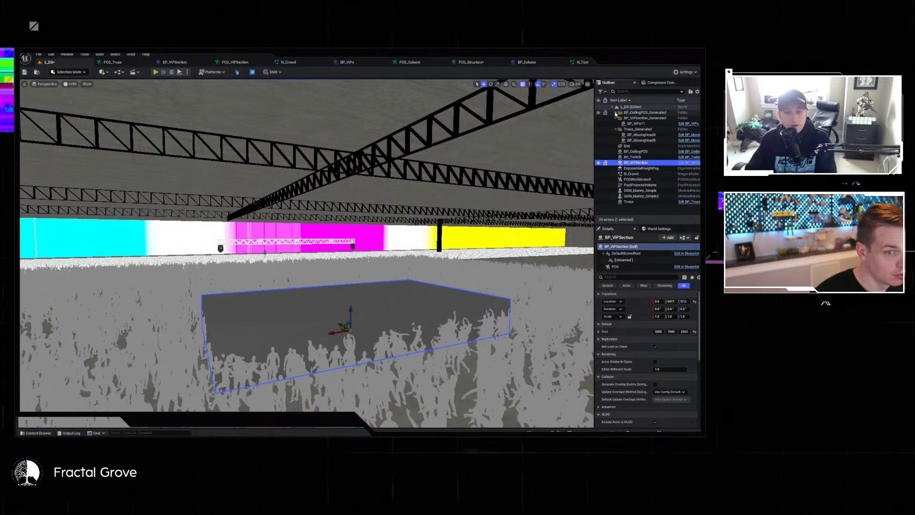
{"action": "left_click", "coordinate": [633, 157]}
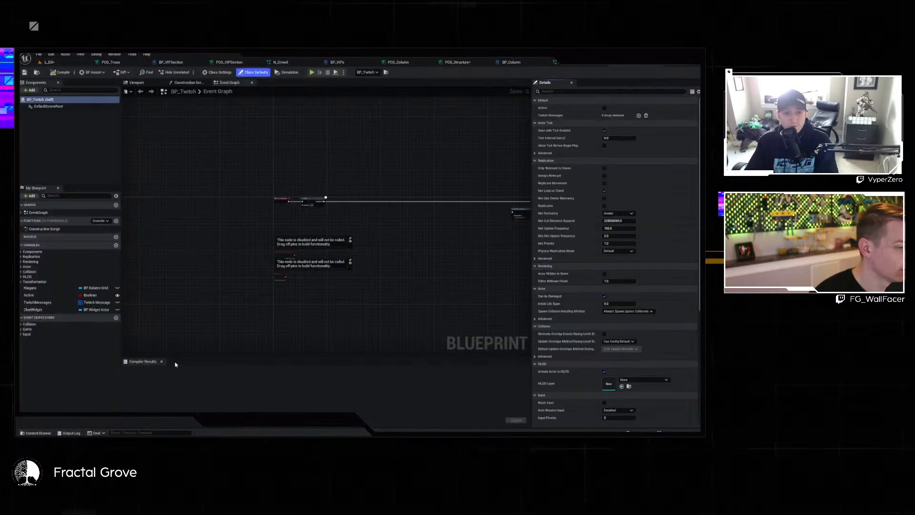
Examine BP_Twitch's Event Graph, focusing on the Make Twitch Command, Make Twitch Command Binding and Create Twitch Command nodes for the marble command.
{"action": "scroll", "coordinate": [310, 221], "scroll_direction": "down", "scroll_amount": 3}
{"action": "right_click_drag", "start_coordinate": [375, 225], "coordinate": [66, 116]}
{"action": "scroll", "coordinate": [296, 259], "scroll_direction": "up", "scroll_amount": 6}
{"action": "scroll", "coordinate": [265, 309], "scroll_direction": "down", "scroll_amount": 2}
{"action": "right_click_drag", "start_coordinate": [297, 327], "coordinate": [292, 258]}
{"action": "scroll", "coordinate": [291, 258], "scroll_direction": "down", "scroll_amount": 2}
{"action": "right_click_drag", "start_coordinate": [352, 273], "coordinate": [302, 326]}
{"action": "scroll", "coordinate": [321, 306], "scroll_direction": "up", "scroll_amount": 3}
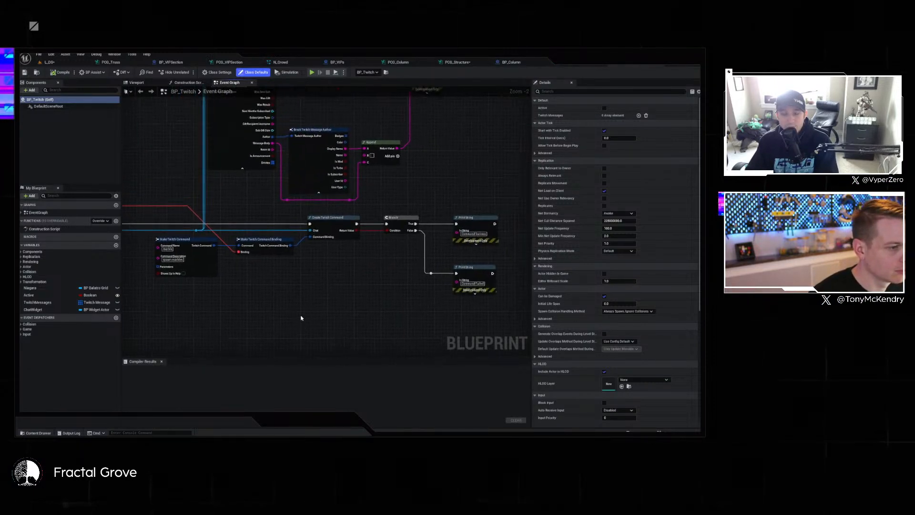
{"action": "left_click", "coordinate": [306, 237]}
{"action": "right_click_drag", "start_coordinate": [306, 237], "coordinate": [381, 280]}
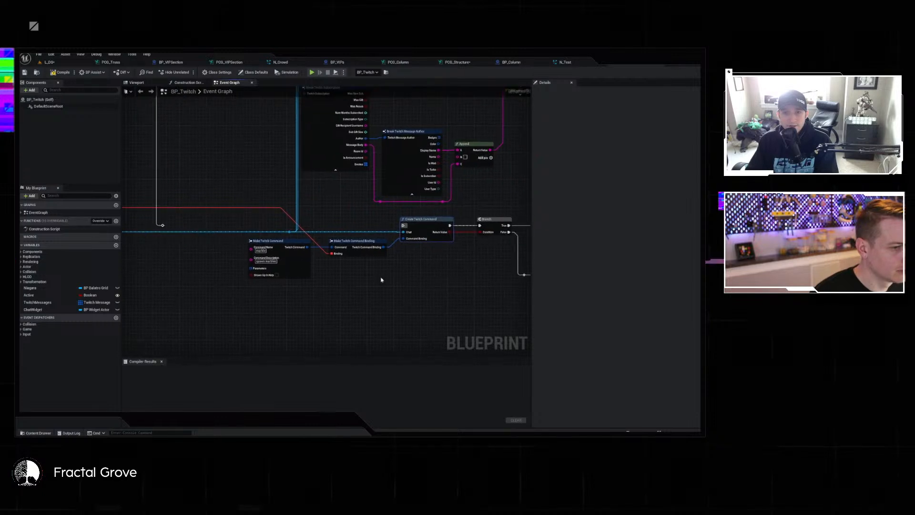
{"action": "scroll", "coordinate": [377, 235], "scroll_direction": "down", "scroll_amount": 1}
{"action": "right_click_drag", "start_coordinate": [377, 235], "coordinate": [323, 264]}
{"action": "scroll", "coordinate": [322, 264], "scroll_direction": "up", "scroll_amount": 3}
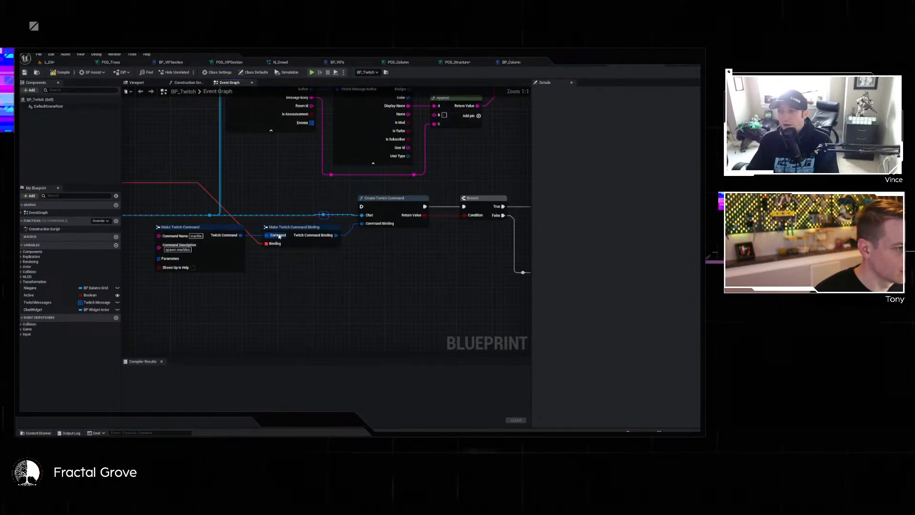
{"action": "right_click_drag", "start_coordinate": [299, 201], "coordinate": [358, 204]}
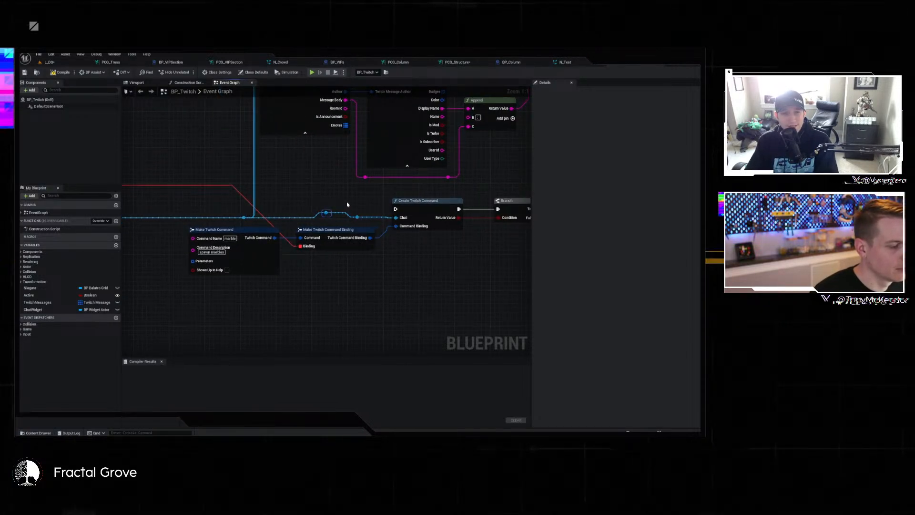
Disconnect the Chat input of Create Twitch Command and move the marble command nodes down, away from the chat event bindings.
{"action": "left_click", "coordinate": [395, 217], "text": "alt"}
{"action": "scroll", "coordinate": [410, 275], "scroll_direction": "down", "scroll_amount": 3}
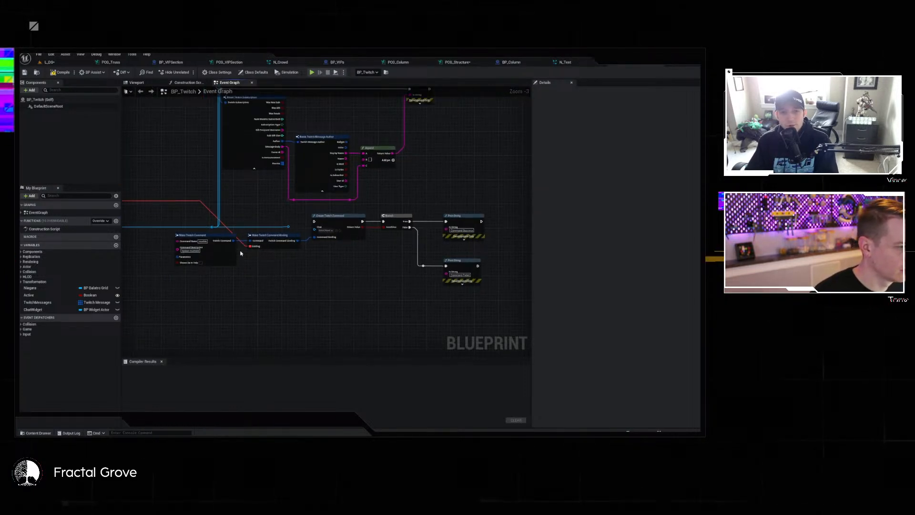
{"action": "left_click_drag", "start_coordinate": [159, 236], "coordinate": [497, 305]}
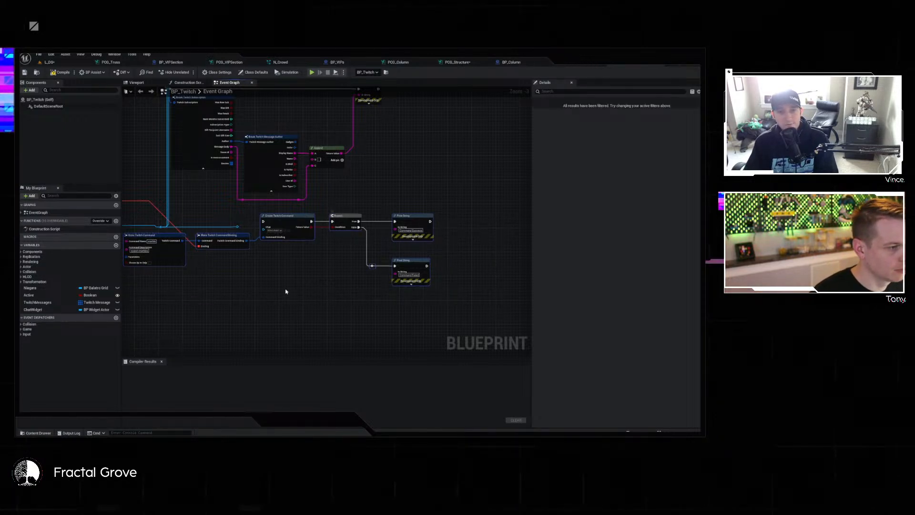
{"action": "right_click_drag", "start_coordinate": [290, 288], "coordinate": [471, 275]}
{"action": "right_click_drag", "start_coordinate": [237, 277], "coordinate": [273, 235]}
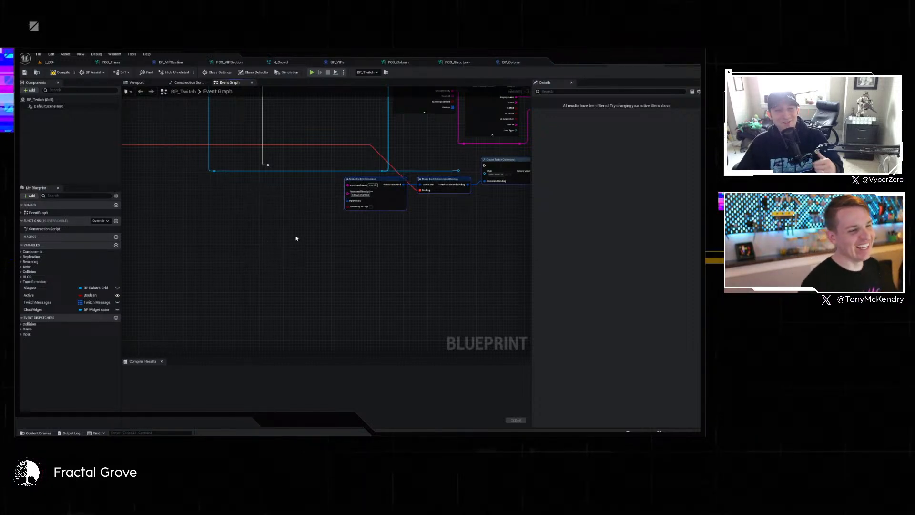
{"action": "left_click_drag", "start_coordinate": [389, 197], "coordinate": [305, 279]}
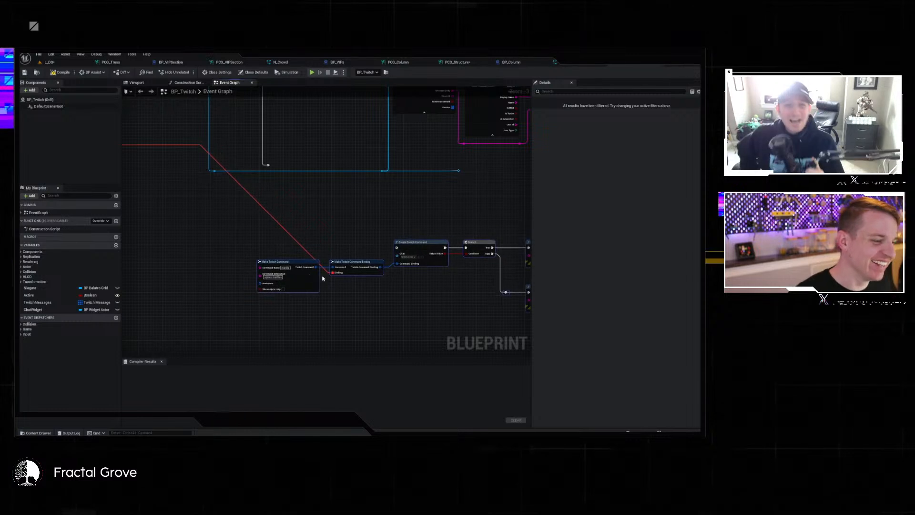
Move the event nodes that spawn the marbles down beside the relocated marble command nodes, and reselect the command nodes.
{"action": "scroll", "coordinate": [348, 237], "scroll_direction": "down", "scroll_amount": 4}
{"action": "right_click_drag", "start_coordinate": [352, 235], "coordinate": [433, 201]}
{"action": "scroll", "coordinate": [418, 276], "scroll_direction": "up", "scroll_amount": 2}
{"action": "left_click_drag", "start_coordinate": [144, 140], "coordinate": [342, 213]}
{"action": "mouse_move", "coordinate": [331, 163]}
{"action": "left_mouse_down"}
{"action": "mouse_move", "coordinate": [349, 239]}
{"action": "mouse_move", "coordinate": [381, 262]}
{"action": "mouse_move", "coordinate": [409, 254]}
{"action": "left_mouse_up"}
{"action": "scroll", "coordinate": [431, 249], "scroll_direction": "up", "scroll_amount": 3}
{"action": "right_click_drag", "start_coordinate": [432, 249], "coordinate": [279, 250]}
{"action": "scroll", "coordinate": [266, 234], "scroll_direction": "down", "scroll_amount": 2}
{"action": "left_click_drag", "start_coordinate": [275, 158], "coordinate": [499, 283]}
{"action": "right_click_drag", "start_coordinate": [249, 299], "coordinate": [384, 280]}
{"action": "scroll", "coordinate": [376, 293], "scroll_direction": "up", "scroll_amount": 3}
{"action": "scroll", "coordinate": [327, 239], "scroll_direction": "down", "scroll_amount": 9}
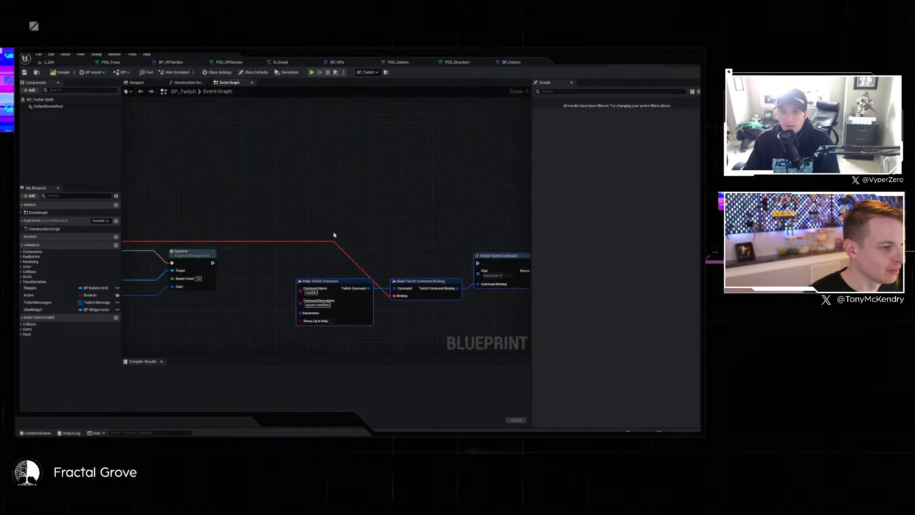
Duplicate the Make Twitch Command, Make Twitch Command Binding and Create Twitch Command nodes into the empty space below the chat event bindings.
{"action": "scroll", "coordinate": [358, 282], "scroll_direction": "up", "scroll_amount": 8}
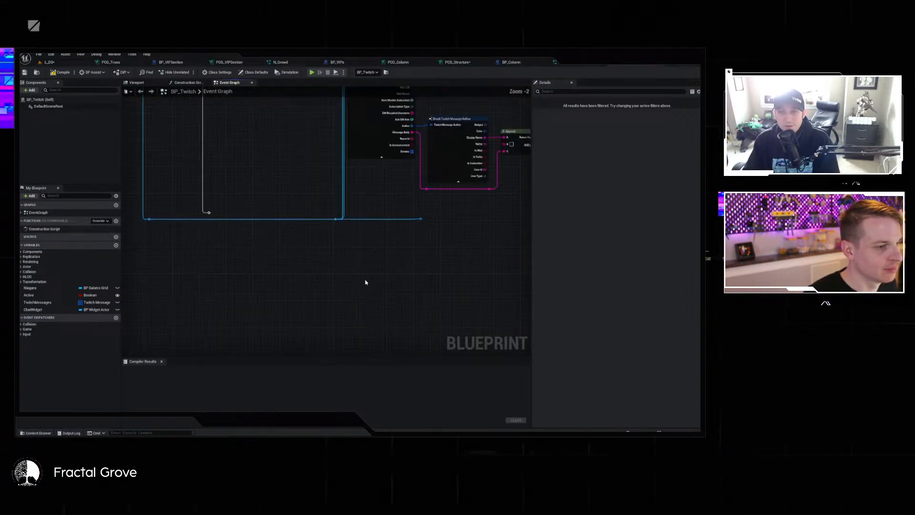
{"action": "scroll", "coordinate": [337, 272], "scroll_direction": "down", "scroll_amount": 2}
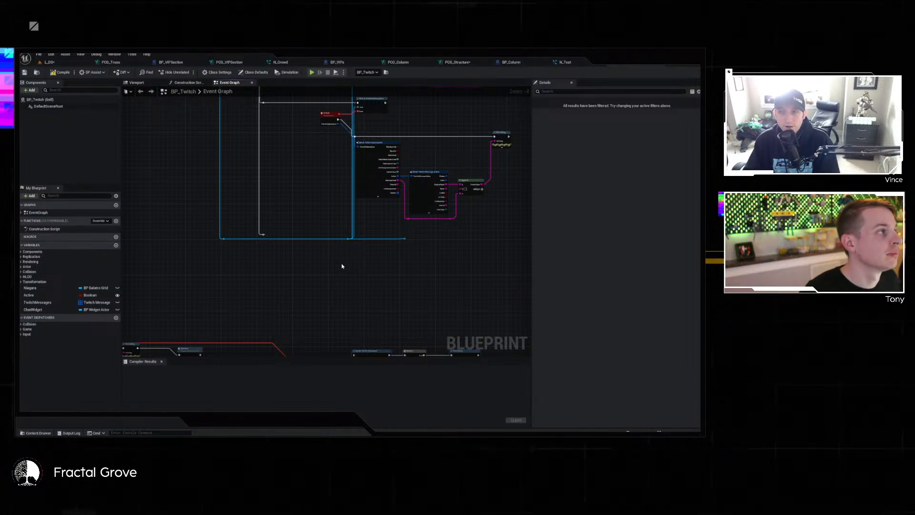
{"action": "right_click_drag", "start_coordinate": [342, 263], "coordinate": [286, 213]}
{"action": "scroll", "coordinate": [306, 256], "scroll_direction": "up", "scroll_amount": 3}
{"action": "right_click_drag", "start_coordinate": [306, 256], "coordinate": [401, 185]}
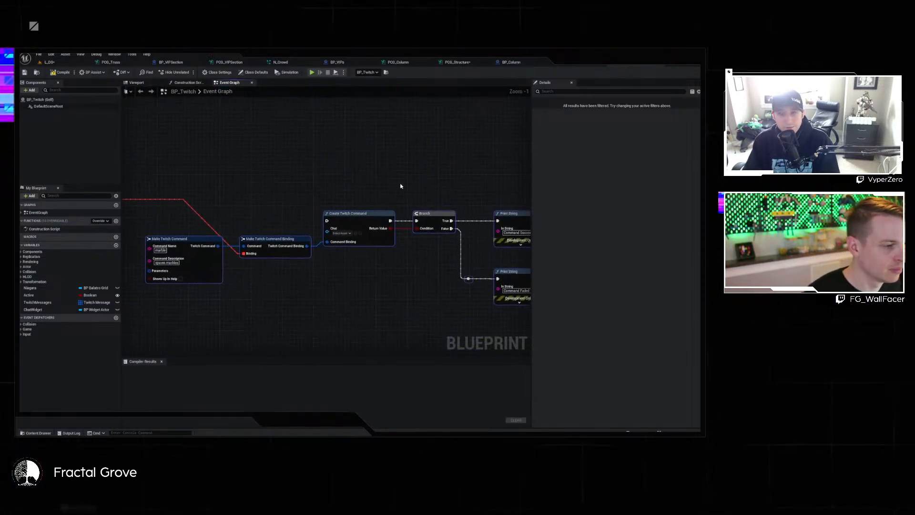
{"action": "left_click", "coordinate": [360, 214]}
{"action": "right_click_drag", "start_coordinate": [323, 186], "coordinate": [382, 176]}
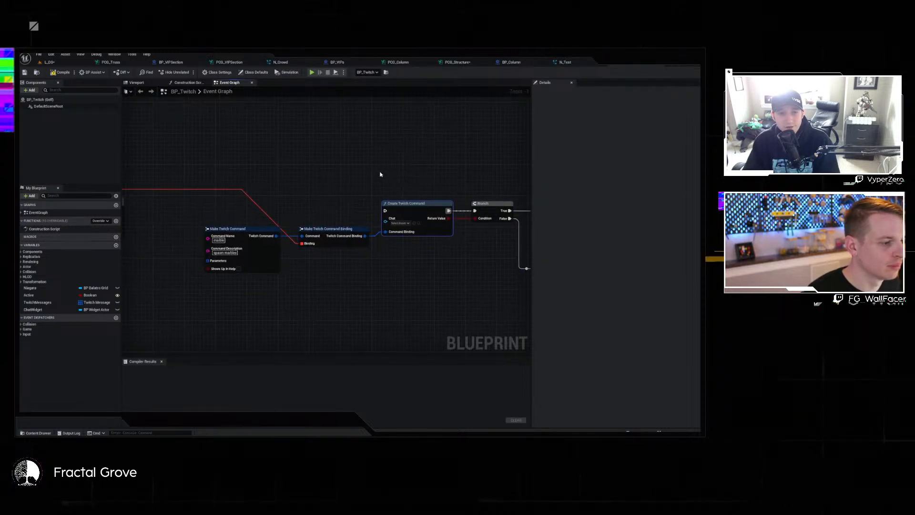
{"action": "left_click_drag", "start_coordinate": [219, 209], "coordinate": [430, 303]}
{"action": "scroll", "coordinate": [395, 271], "scroll_direction": "down", "scroll_amount": 3}
{"action": "right_click_drag", "start_coordinate": [393, 267], "coordinate": [386, 355]}
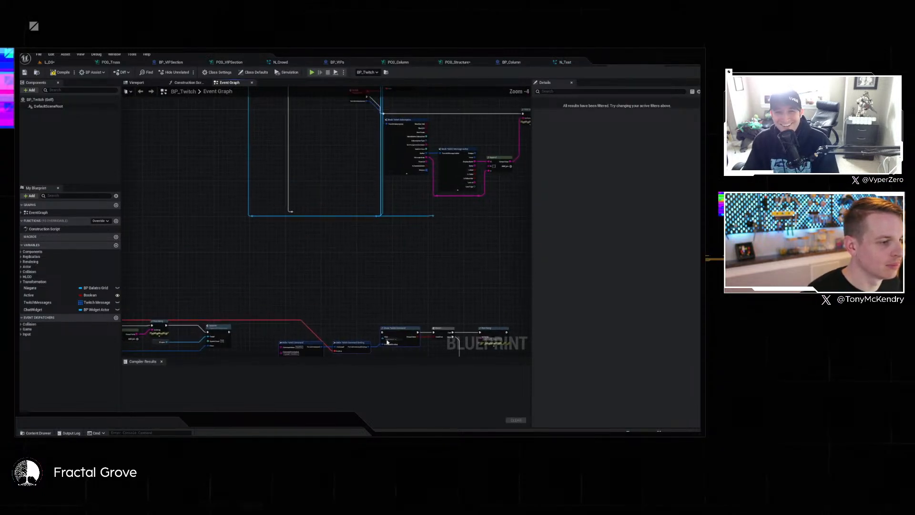
{"action": "left_click", "coordinate": [365, 264]}
{"action": "key", "text": "ctrl+v"}
{"action": "scroll", "coordinate": [351, 260], "scroll_direction": "up", "scroll_amount": 4}
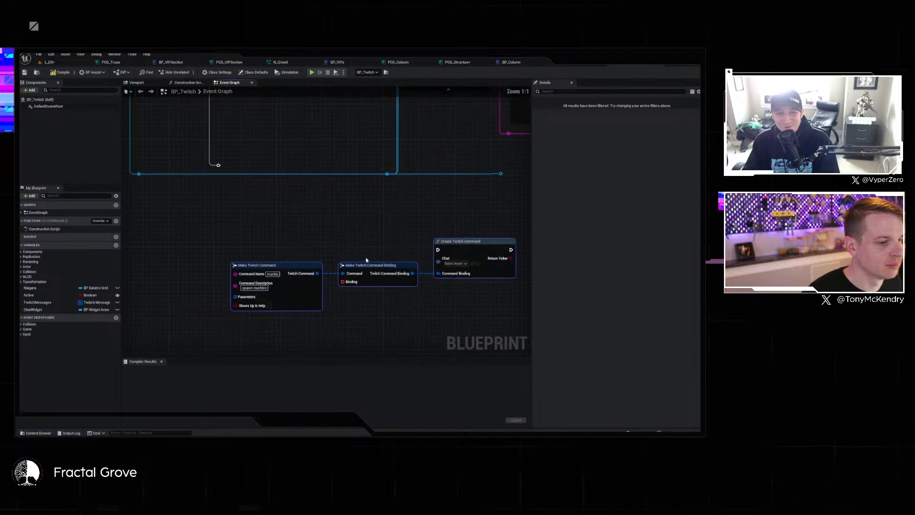
Delete the duplicated Twitch command nodes and return to the OnMessage event's section of the graph.
{"action": "scroll", "coordinate": [368, 257], "scroll_direction": "down", "scroll_amount": 3}
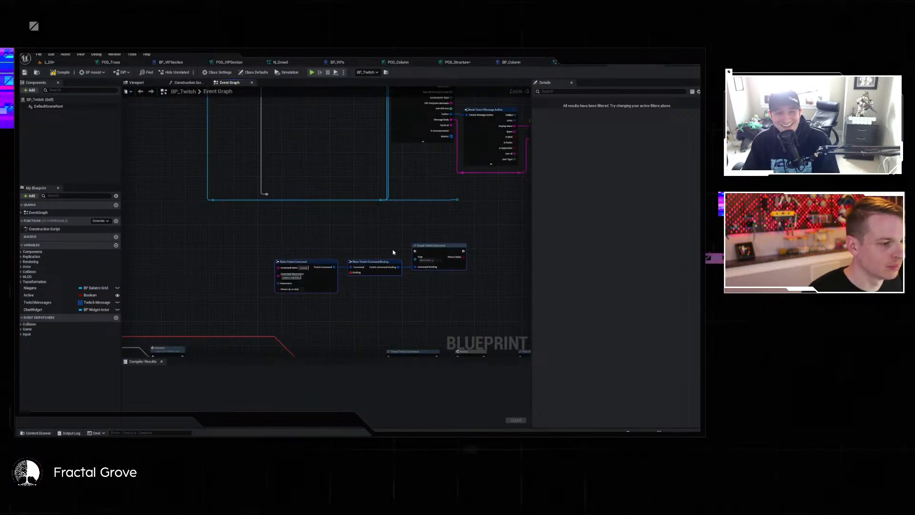
{"action": "scroll", "coordinate": [301, 243], "scroll_direction": "down", "scroll_amount": 2}
{"action": "scroll", "coordinate": [301, 243], "scroll_direction": "down", "scroll_amount": 1}
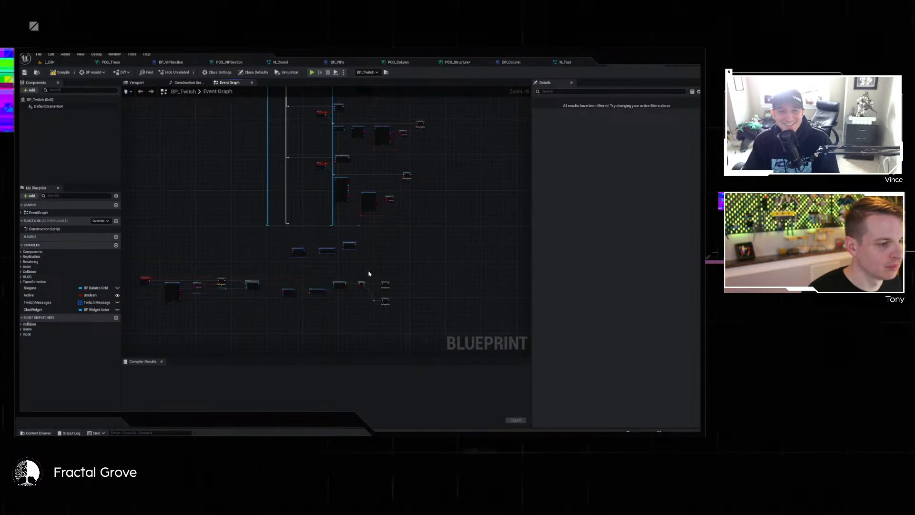
{"action": "key", "text": "Delete"}
{"action": "scroll", "coordinate": [437, 307], "scroll_direction": "up", "scroll_amount": 6}
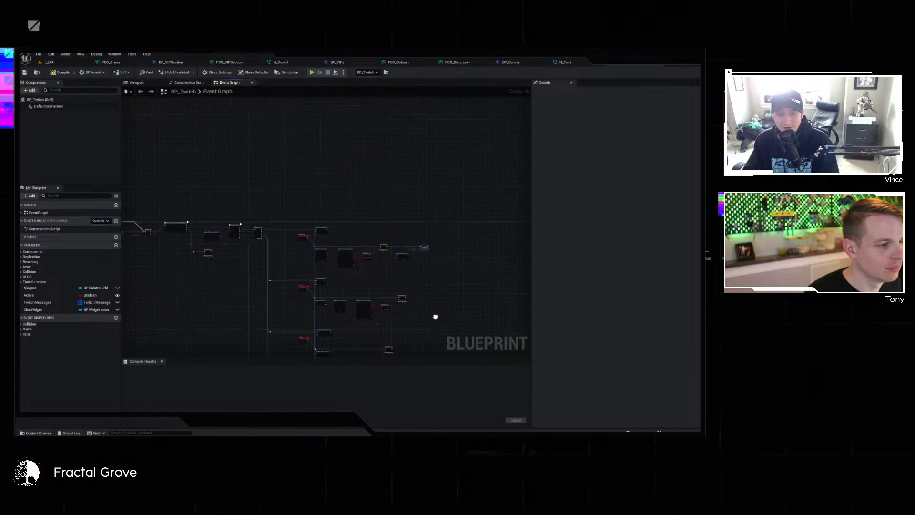
{"action": "scroll", "coordinate": [308, 277], "scroll_direction": "down", "scroll_amount": 2}
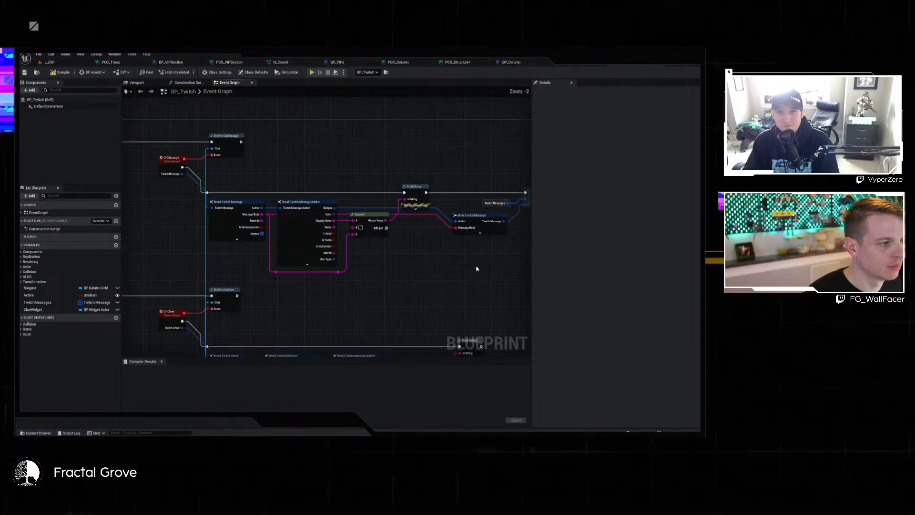
Add a variable named VIPs to the BP_VIPs blueprint and make it an array of strings.
{"action": "left_click", "coordinate": [337, 62]}
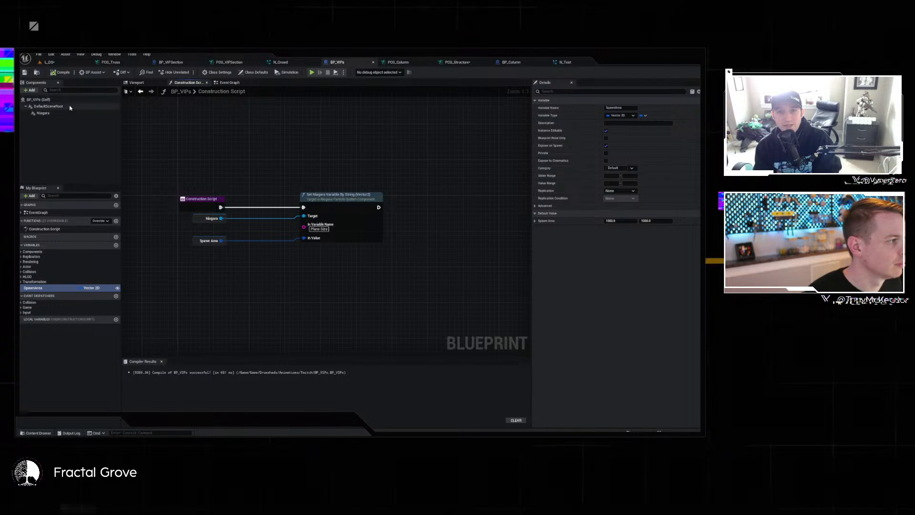
{"action": "left_click", "coordinate": [116, 245]}
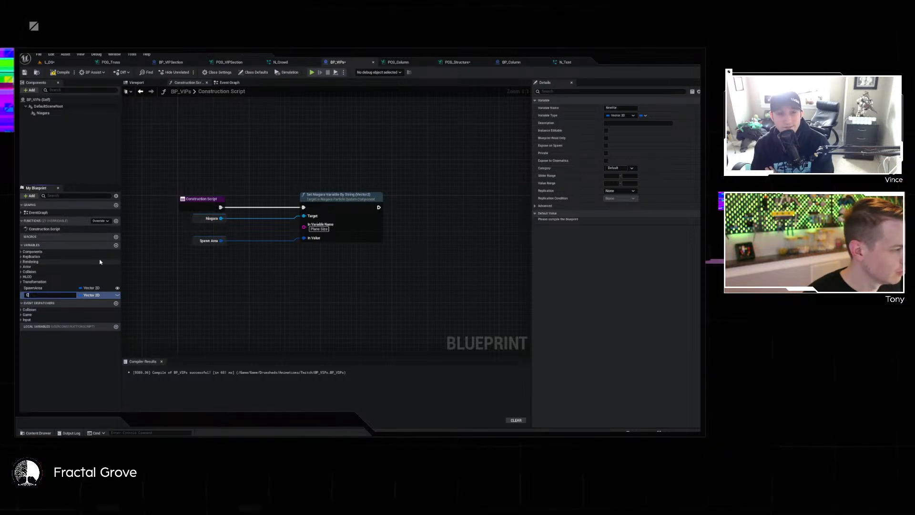
{"action": "type", "text": "VIP"}
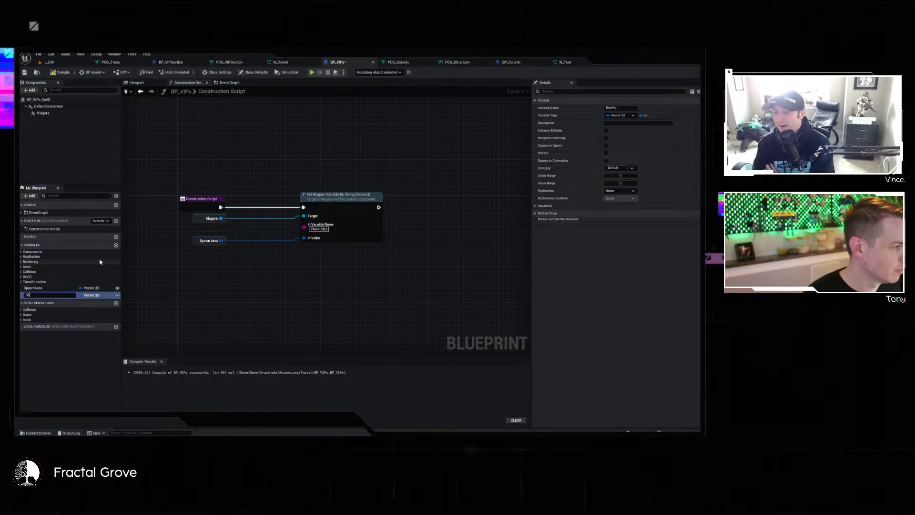
{"action": "key", "text": "Return"}
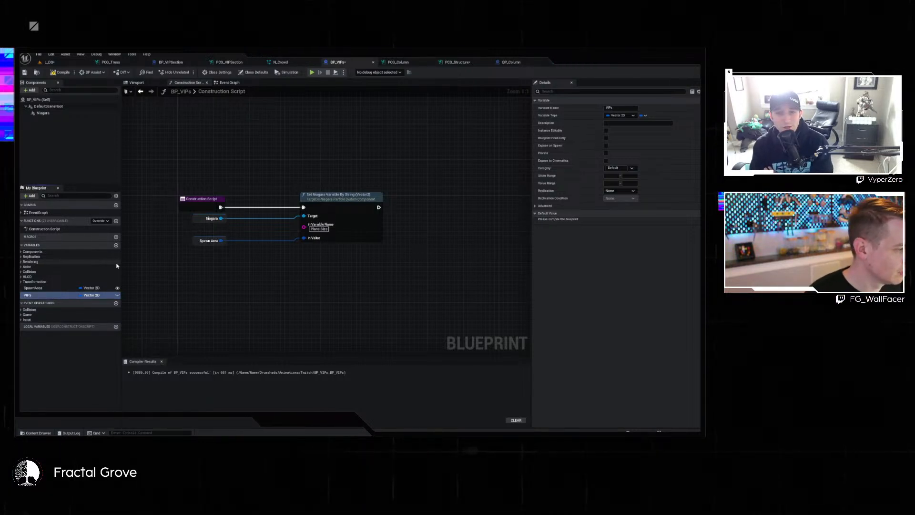
{"action": "left_click", "coordinate": [101, 294]}
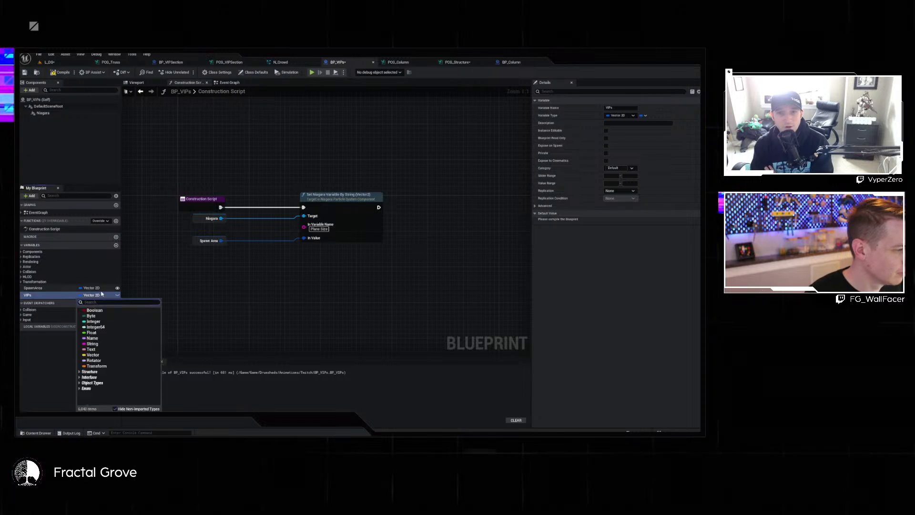
{"action": "left_click", "coordinate": [93, 344]}
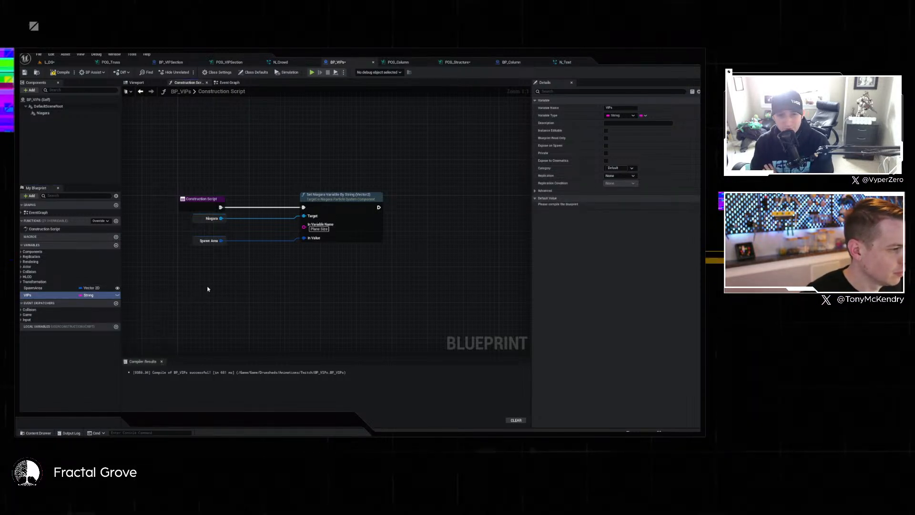
{"action": "left_click", "coordinate": [644, 116]}
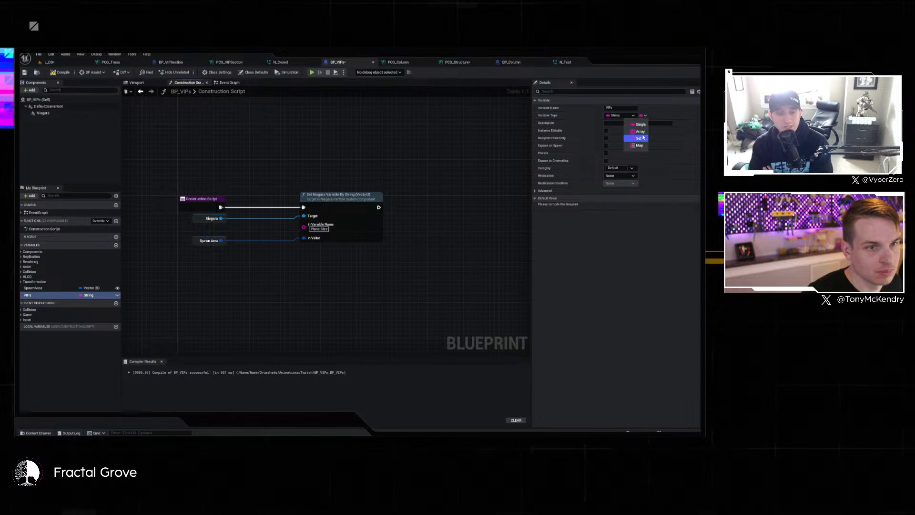
{"action": "left_click", "coordinate": [641, 131]}
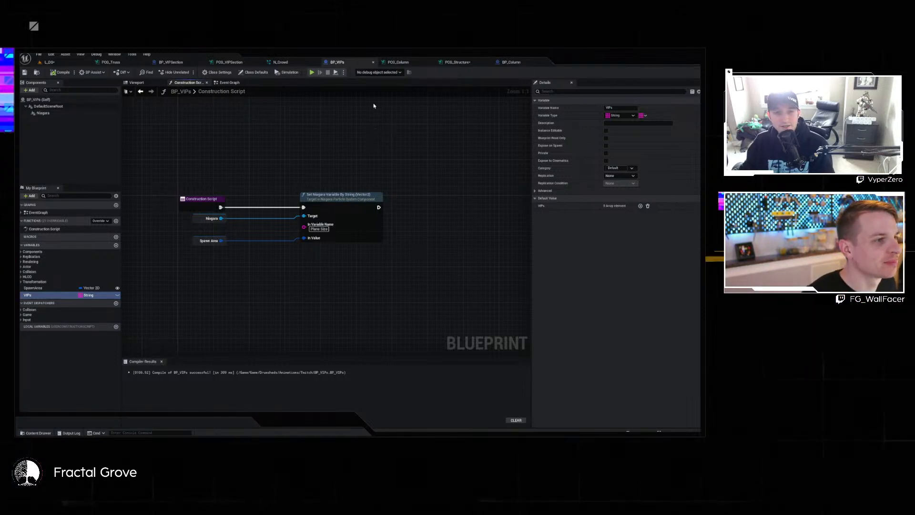
Add a custom event named SpawnVIP to the BP_VIPs event graph, above the P key event.
{"action": "left_click", "coordinate": [229, 82]}
{"action": "right_click_drag", "start_coordinate": [294, 262], "coordinate": [321, 198]}
{"action": "scroll", "coordinate": [339, 200], "scroll_direction": "up", "scroll_amount": 2}
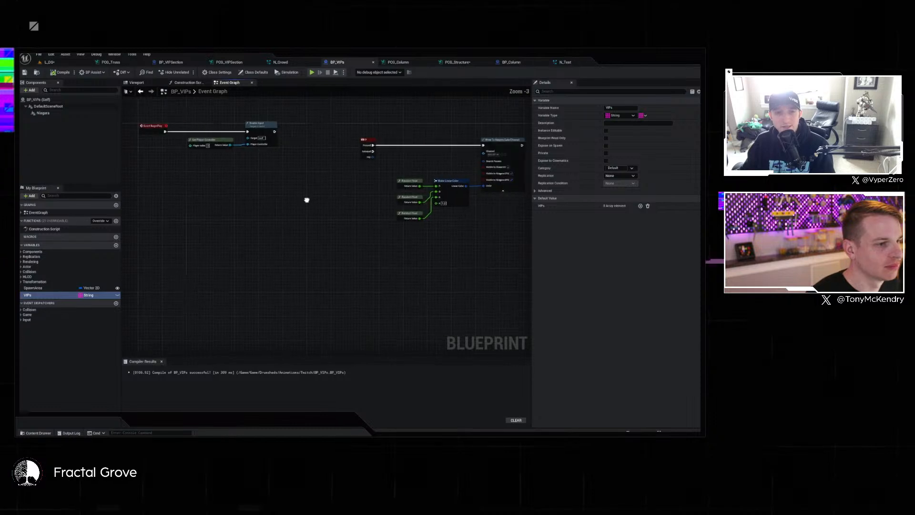
{"action": "right_click_drag", "start_coordinate": [309, 257], "coordinate": [314, 337]}
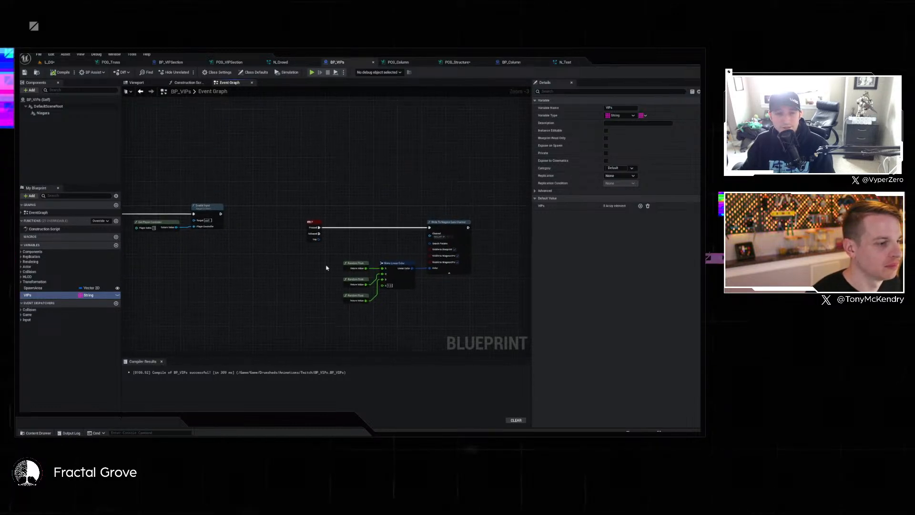
{"action": "right_click", "coordinate": [313, 177]}
{"action": "type", "text": "spawn"}
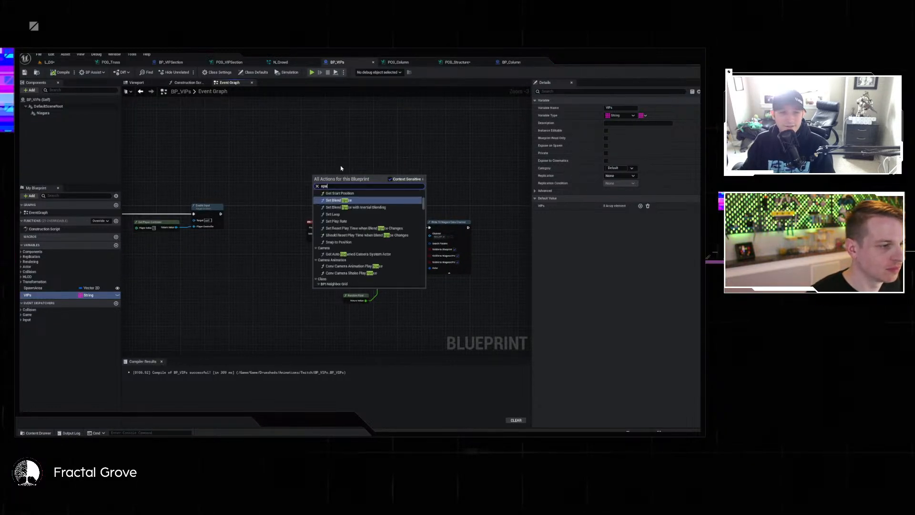
{"action": "key", "text": "BackSpace"}
{"action": "key", "text": "BackSpace"}
{"action": "key", "text": "BackSpace"}
{"action": "key", "text": "BackSpace"}
{"action": "key", "text": "BackSpace"}
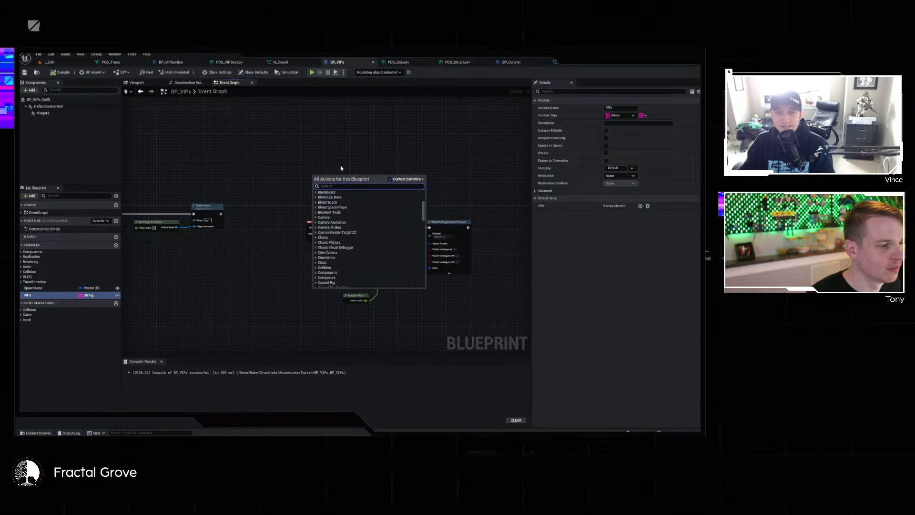
{"action": "type", "text": "custom eve"}
{"action": "key", "text": "Return"}
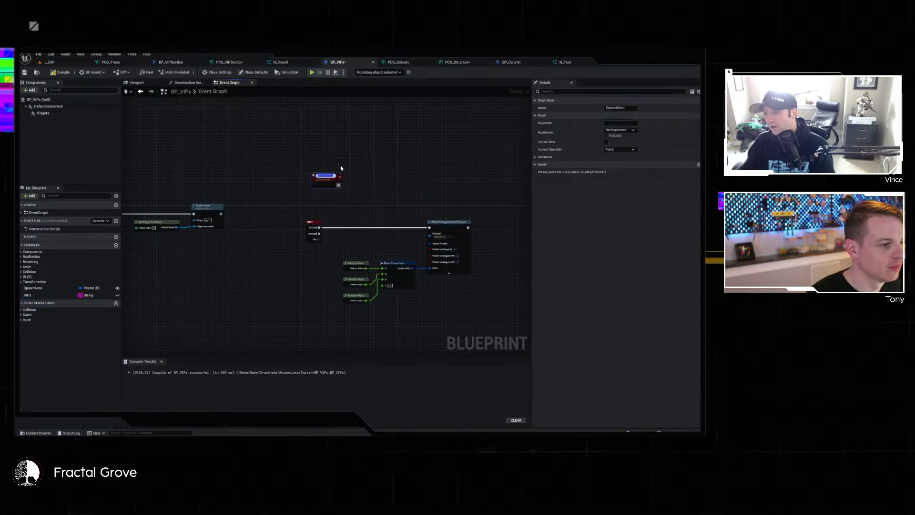
{"action": "type", "text": "SpawnVIP"}
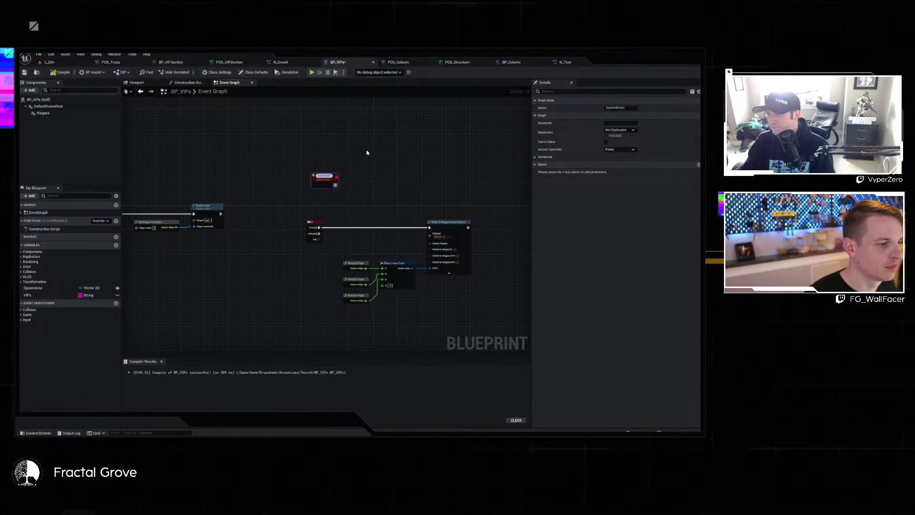
{"action": "key", "text": "Return"}
Connect the SpawnVIP event's execution output to the Write To Niagara Data Channel node.
{"action": "scroll", "coordinate": [366, 152], "scroll_direction": "up", "scroll_amount": 3}
{"action": "right_click_drag", "start_coordinate": [306, 189], "coordinate": [258, 160]}
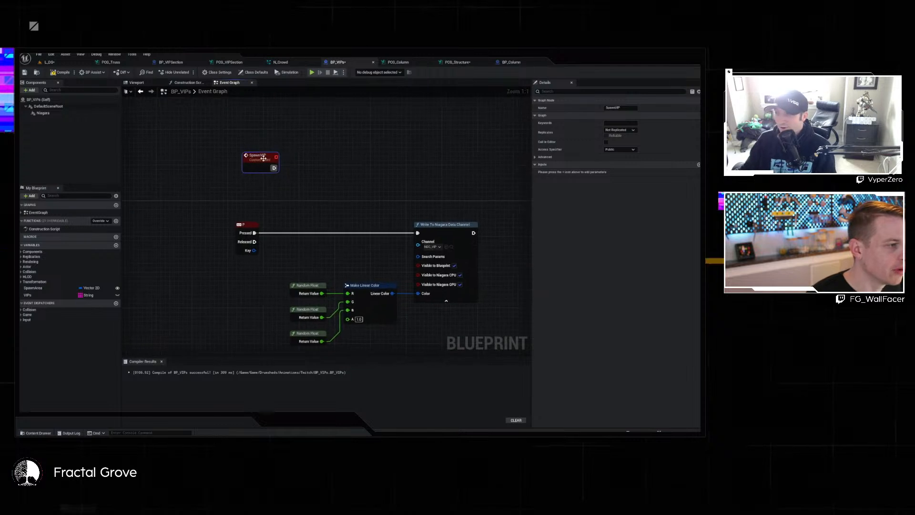
{"action": "left_click_drag", "start_coordinate": [270, 168], "coordinate": [423, 234]}
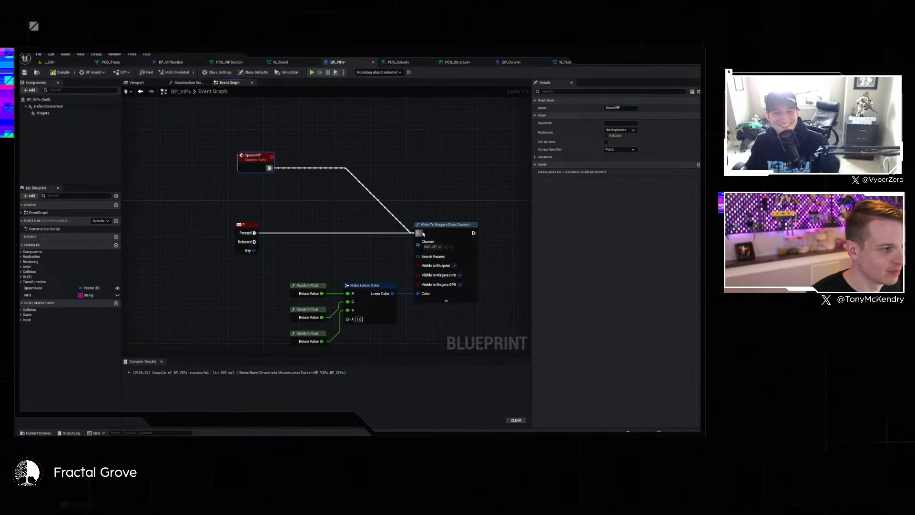
Place a getter for the VIPs array beside the SpawnVIP event and add a Find node that searches it.
{"action": "left_click", "coordinate": [28, 295]}
{"action": "left_click", "coordinate": [320, 152]}
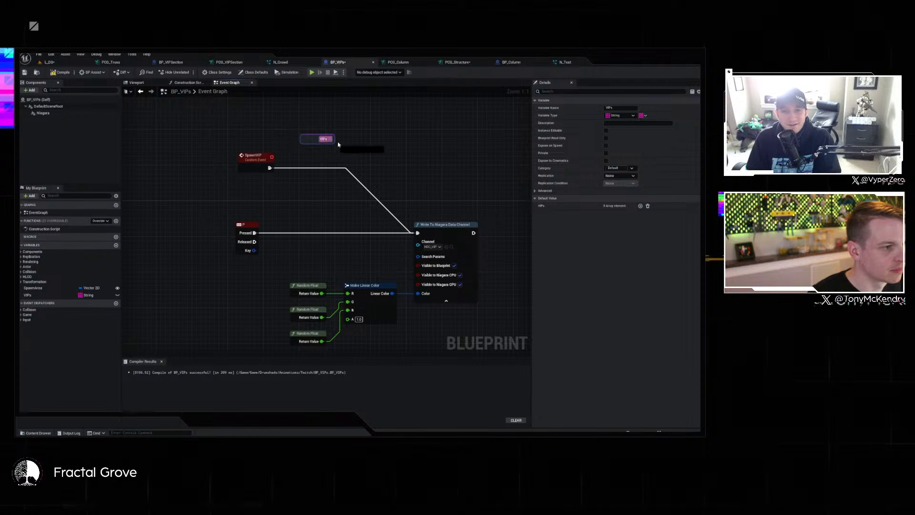
{"action": "left_click_drag", "start_coordinate": [331, 139], "coordinate": [367, 141]}
{"action": "type", "text": "find"}
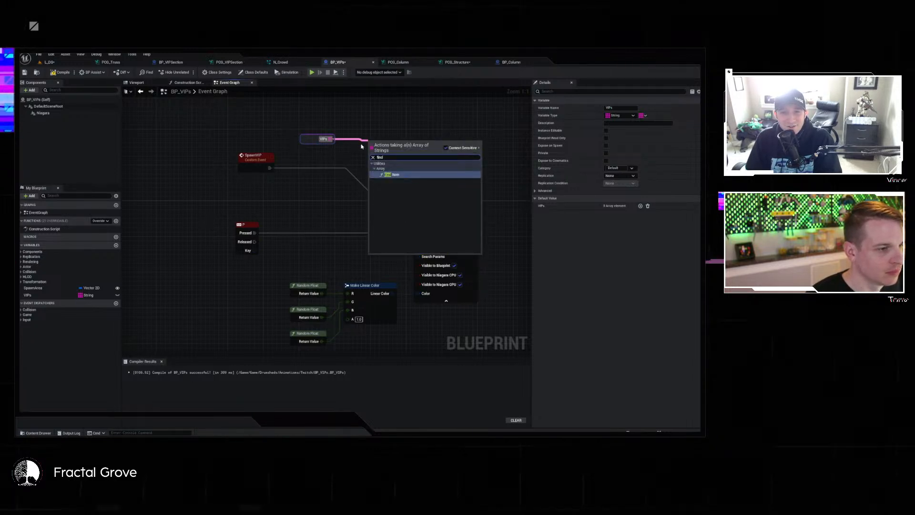
{"action": "key", "text": "Return"}
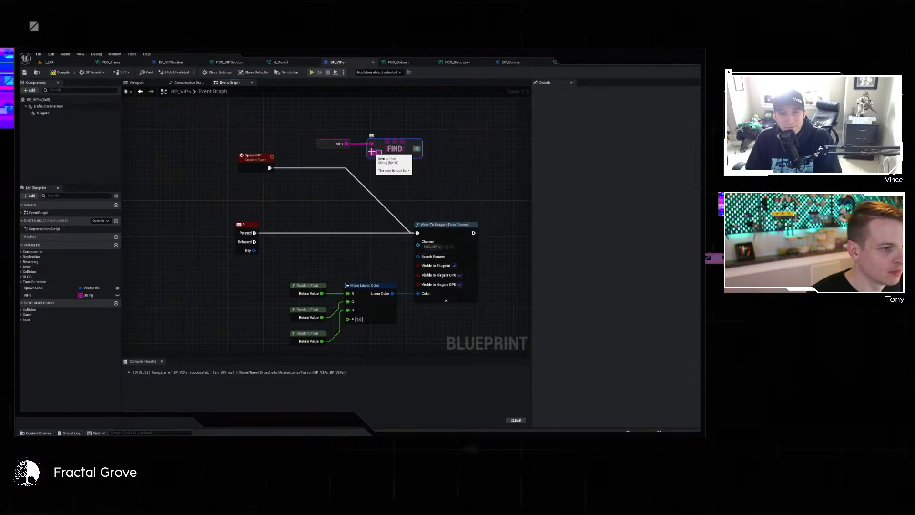
Give the SpawnVIP event a string input named VIP and connect it to the Find node's item pin.
{"action": "left_click", "coordinate": [250, 165]}
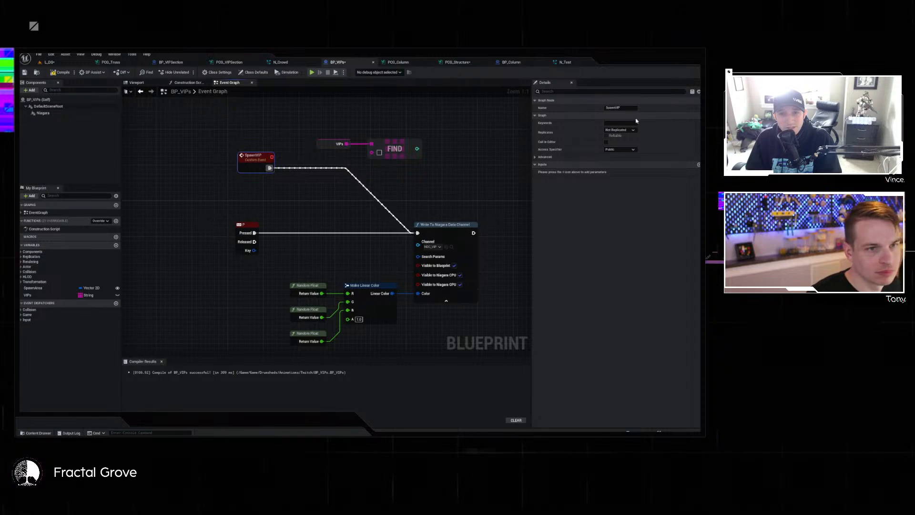
{"action": "left_click", "coordinate": [699, 165]}
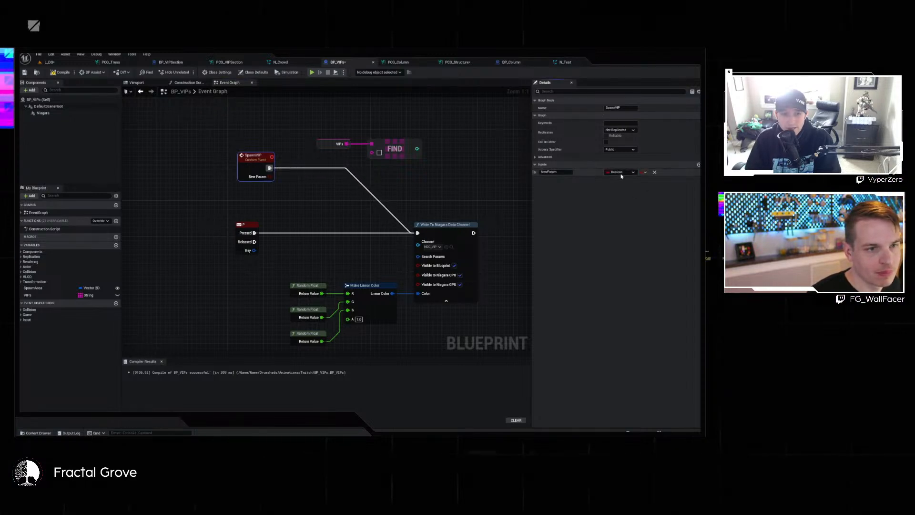
{"action": "left_click", "coordinate": [621, 174]}
{"action": "left_click", "coordinate": [624, 220]}
{"action": "left_click", "coordinate": [567, 172]}
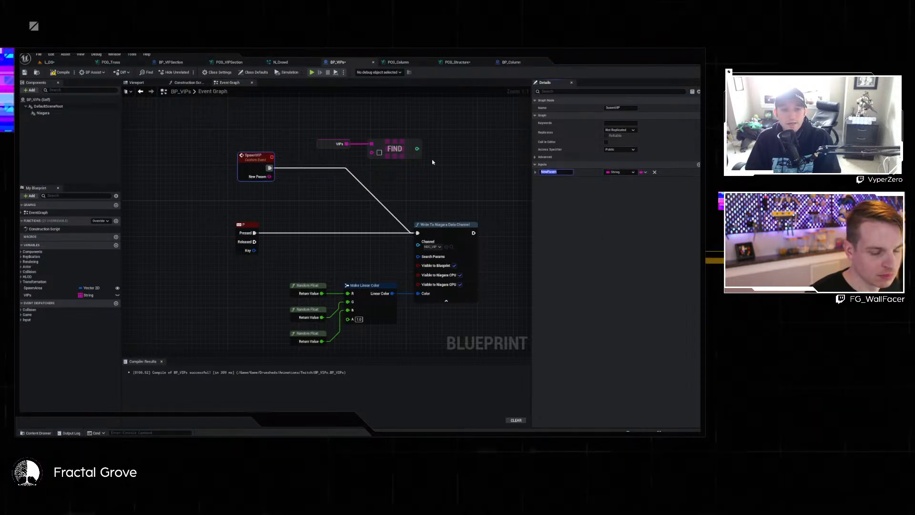
{"action": "key", "text": "Return"}
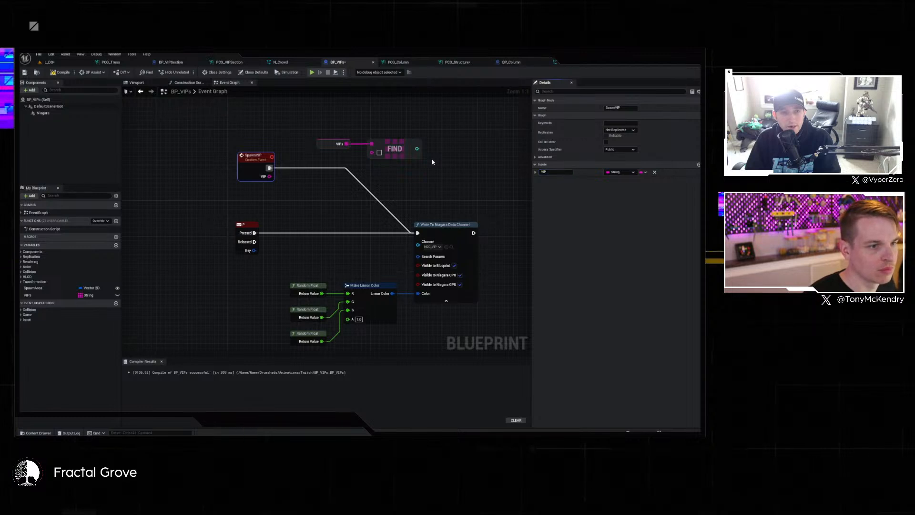
{"action": "left_click_drag", "start_coordinate": [270, 176], "coordinate": [443, 140]}
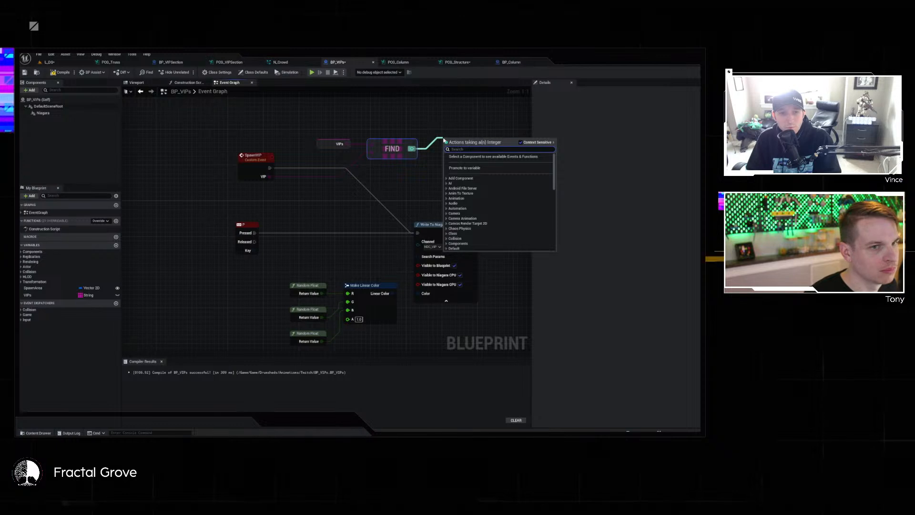
Try a greater-than comparison on the Find node's result.
{"action": "type", "text": ">"}
{"action": "key", "text": "Return"}
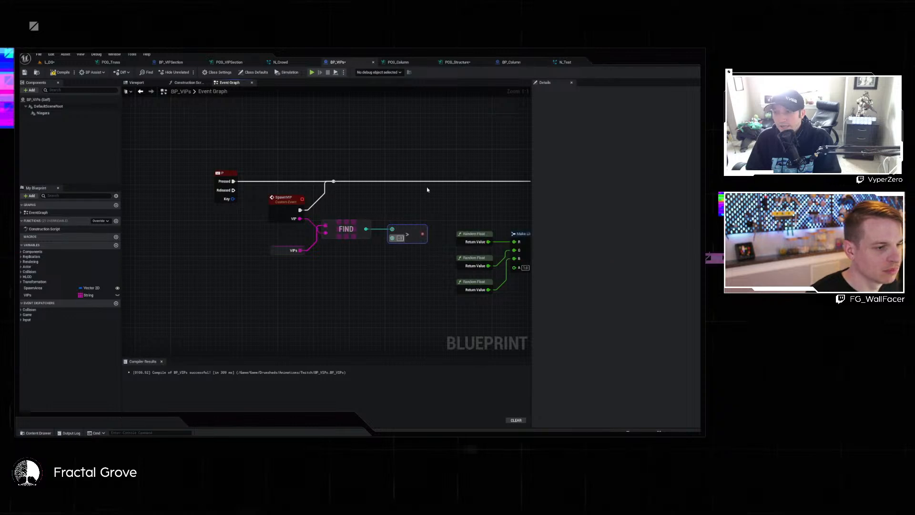
{"action": "left_click", "coordinate": [400, 241]}
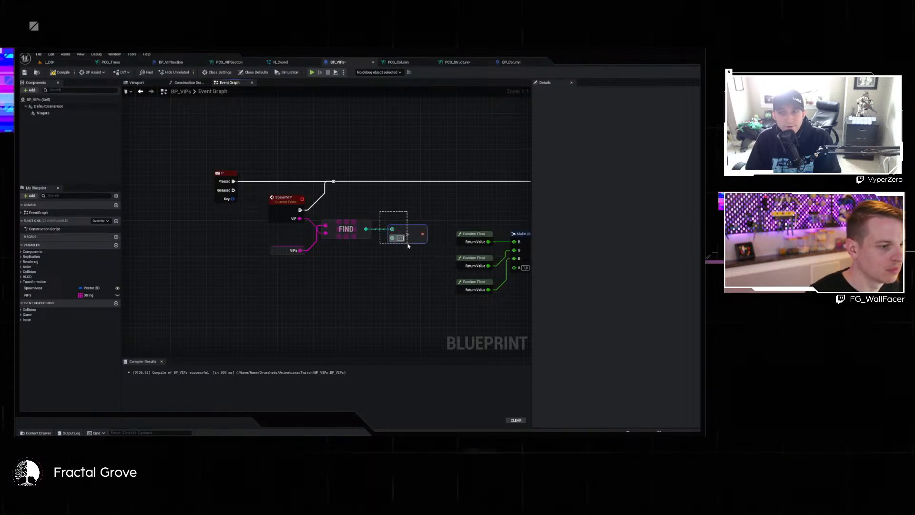
{"action": "key", "text": "Delete"}
Add an Equal comparison that checks the Find node's result against -1.
{"action": "left_click_drag", "start_coordinate": [367, 229], "coordinate": [402, 222]}
{"action": "type", "text": "="}
{"action": "key", "text": "Return"}
{"action": "type", "text": "="}
{"action": "key", "text": "Return"}
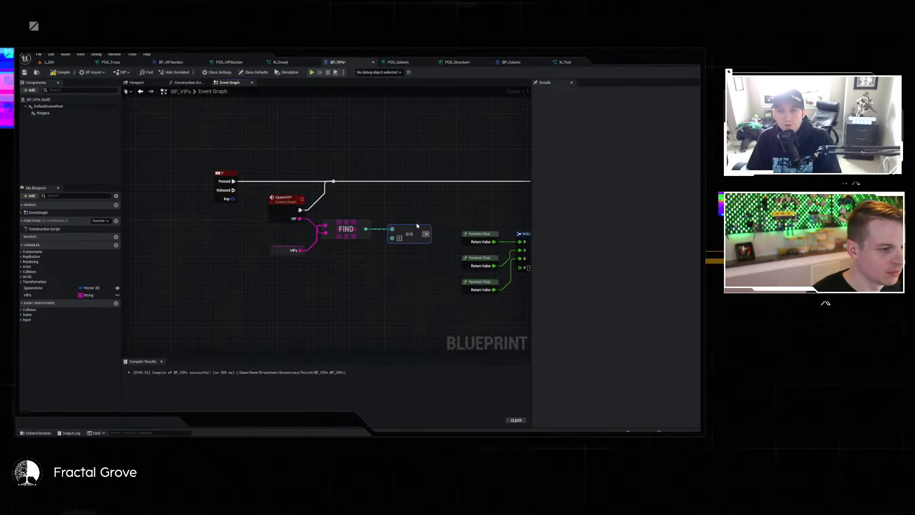
{"action": "right_click_drag", "start_coordinate": [428, 228], "coordinate": [288, 264]}
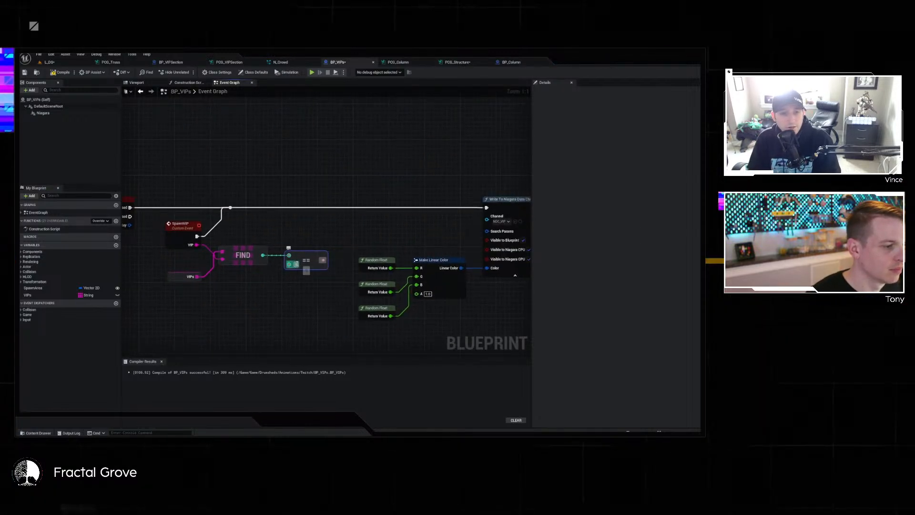
Add a Branch on the comparison, run it from SpawnVIP, and connect True to the Write To Niagara Data Channel node.
{"action": "left_click_drag", "start_coordinate": [326, 261], "coordinate": [332, 219]}
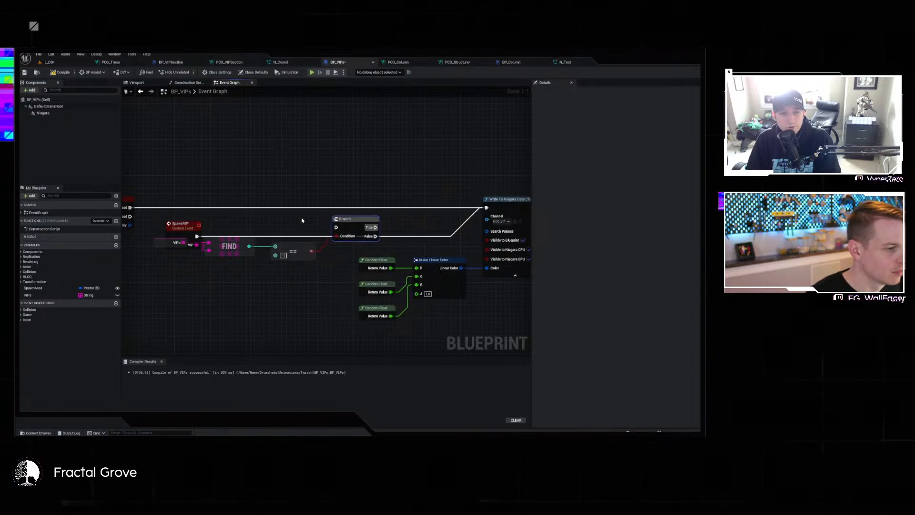
{"action": "right_click_drag", "start_coordinate": [302, 220], "coordinate": [307, 208]}
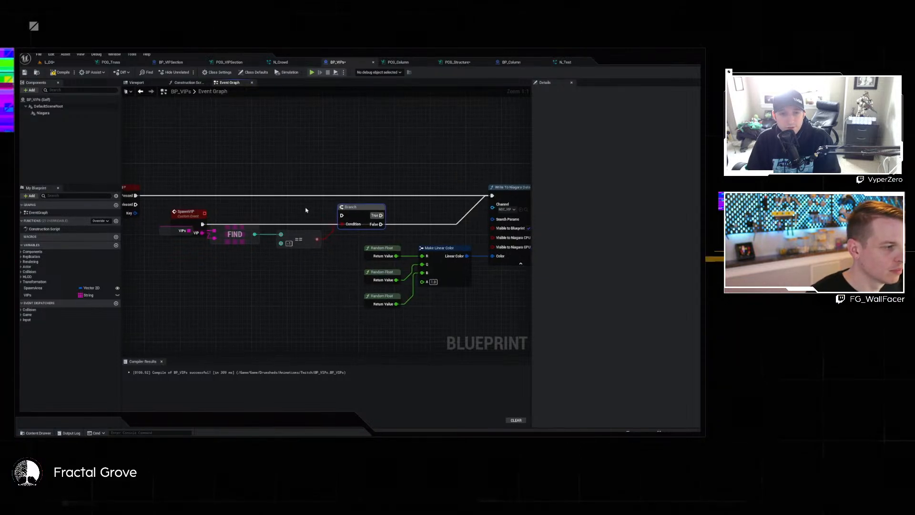
{"action": "left_click_drag", "start_coordinate": [344, 215], "coordinate": [203, 224]}
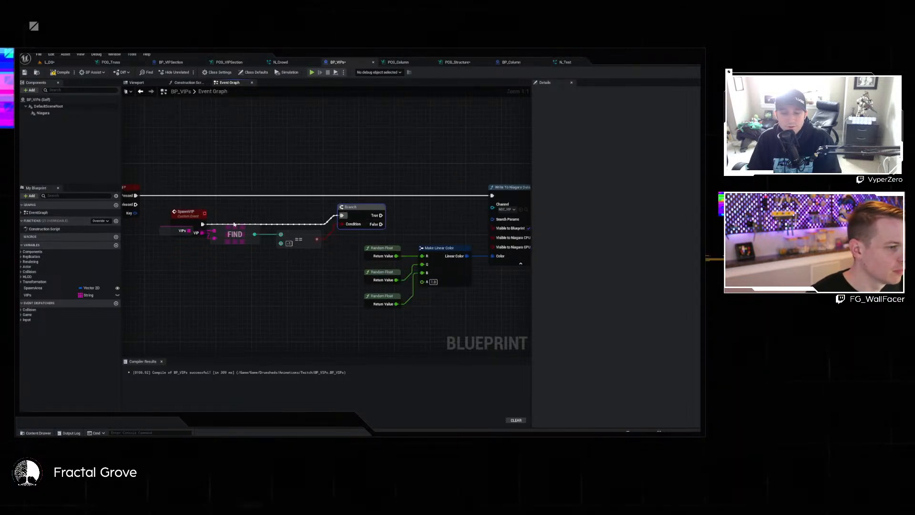
{"action": "left_click_drag", "start_coordinate": [380, 216], "coordinate": [492, 195]}
Move the SpawnVIP node chain below the P key event and space the VIPs getter and Find node beneath the execution line.
{"action": "left_click_drag", "start_coordinate": [356, 247], "coordinate": [170, 222]}
{"action": "left_click_drag", "start_coordinate": [184, 213], "coordinate": [147, 284]}
{"action": "right_click_drag", "start_coordinate": [221, 277], "coordinate": [362, 217]}
{"action": "left_click_drag", "start_coordinate": [268, 244], "coordinate": [257, 276]}
{"action": "left_click_drag", "start_coordinate": [349, 252], "coordinate": [360, 285]}
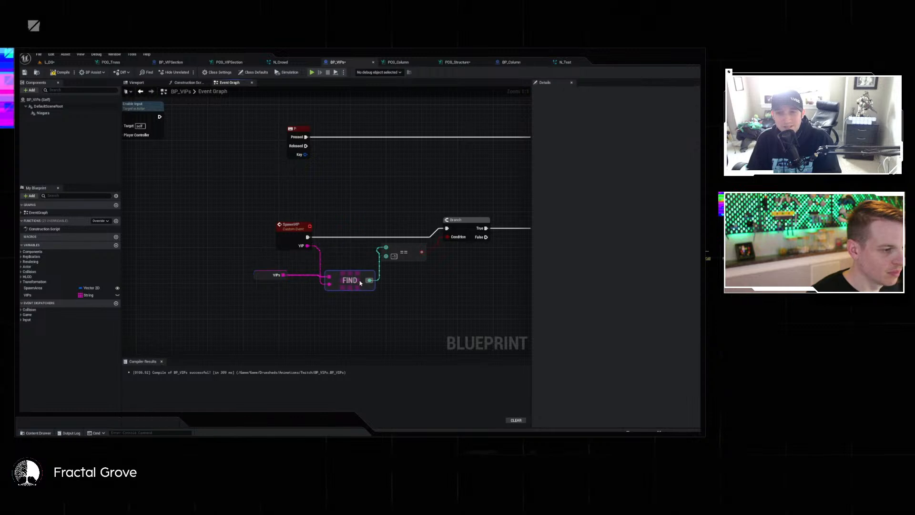
{"action": "right_click_drag", "start_coordinate": [426, 285], "coordinate": [312, 285]}
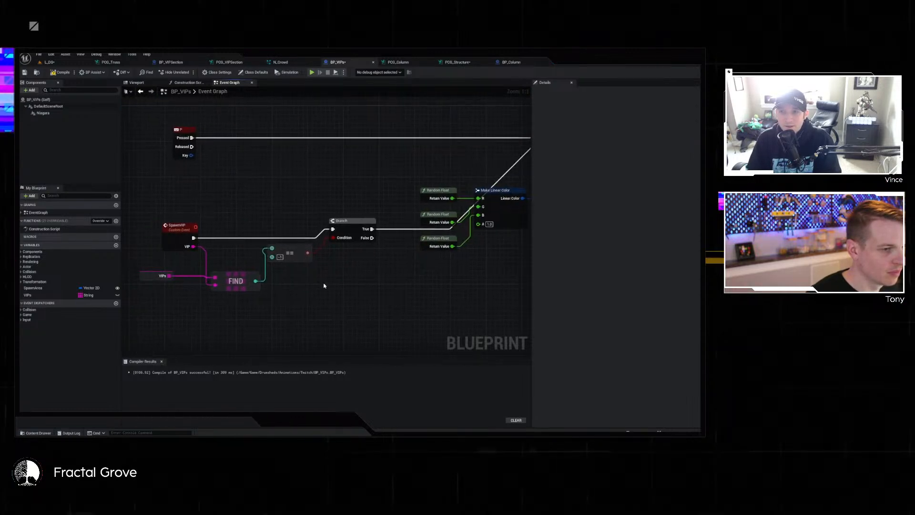
Add a second input named Color to the SpawnVIP event with the Linear Color type.
{"action": "left_click", "coordinate": [178, 242]}
{"action": "right_click", "coordinate": [178, 242]}
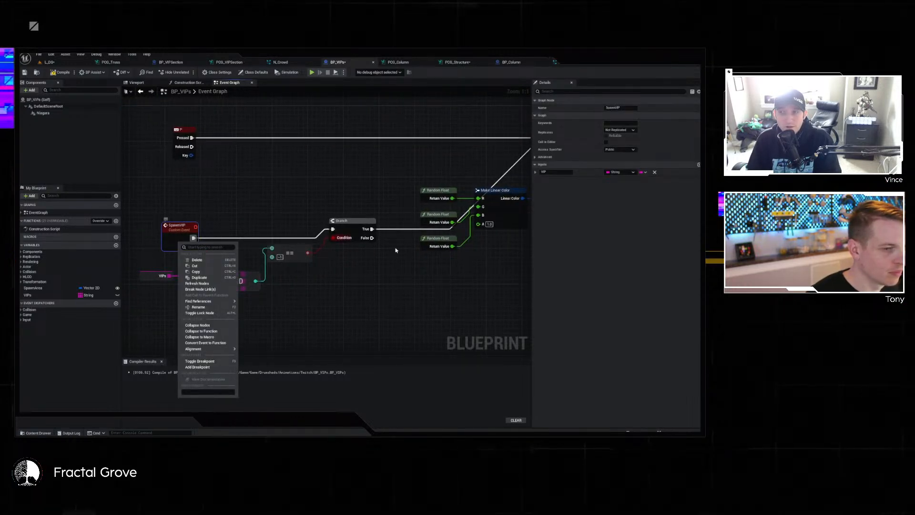
{"action": "left_click", "coordinate": [627, 224]}
{"action": "left_click", "coordinate": [699, 165]}
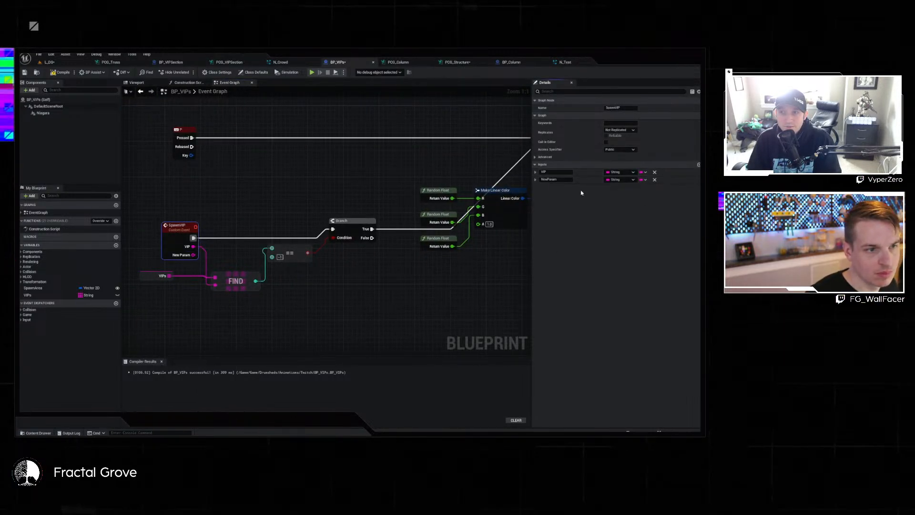
{"action": "left_click", "coordinate": [610, 181]}
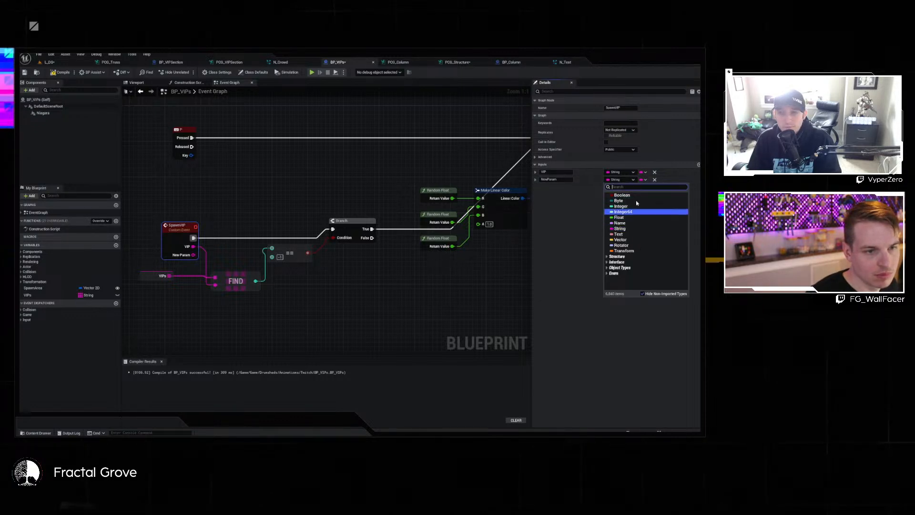
{"action": "type", "text": "LinearColor"}
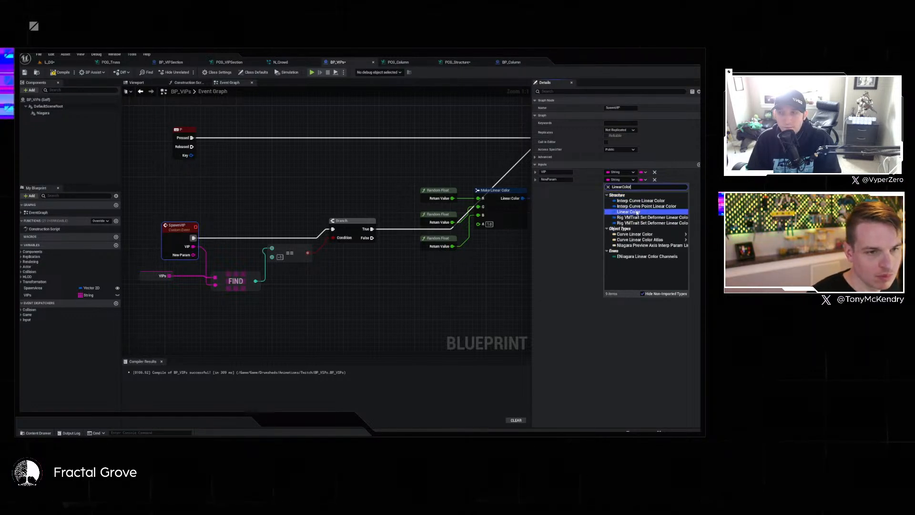
{"action": "left_click", "coordinate": [632, 217]}
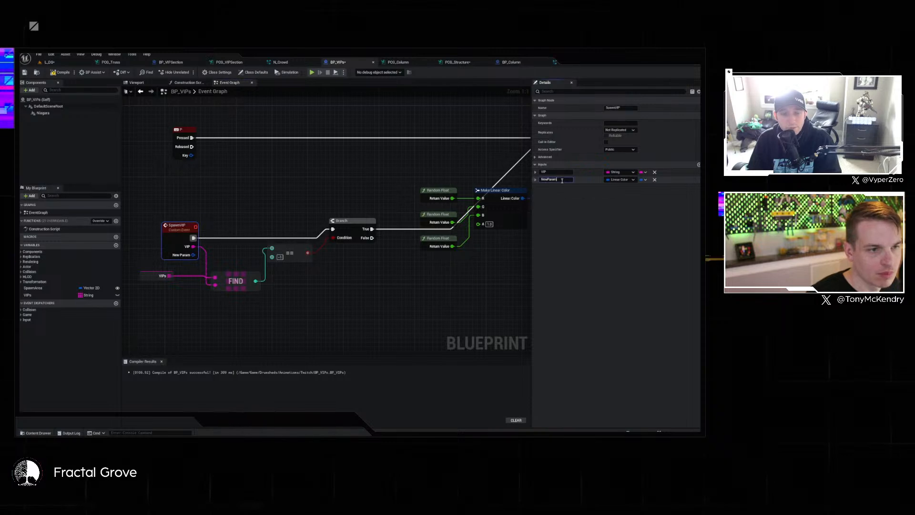
{"action": "key", "text": "ctrl+a"}
{"action": "type", "text": "Color"}
{"action": "key", "text": "Return"}
Connect SpawnVIP's Color output to the Color pin of the Write To Niagara Data Channel node.
{"action": "left_click", "coordinate": [440, 262]}
{"action": "right_click_drag", "start_coordinate": [448, 265], "coordinate": [398, 261]}
{"action": "scroll", "coordinate": [398, 260], "scroll_direction": "down", "scroll_amount": 2}
{"action": "left_click_drag", "start_coordinate": [210, 246], "coordinate": [480, 209]}
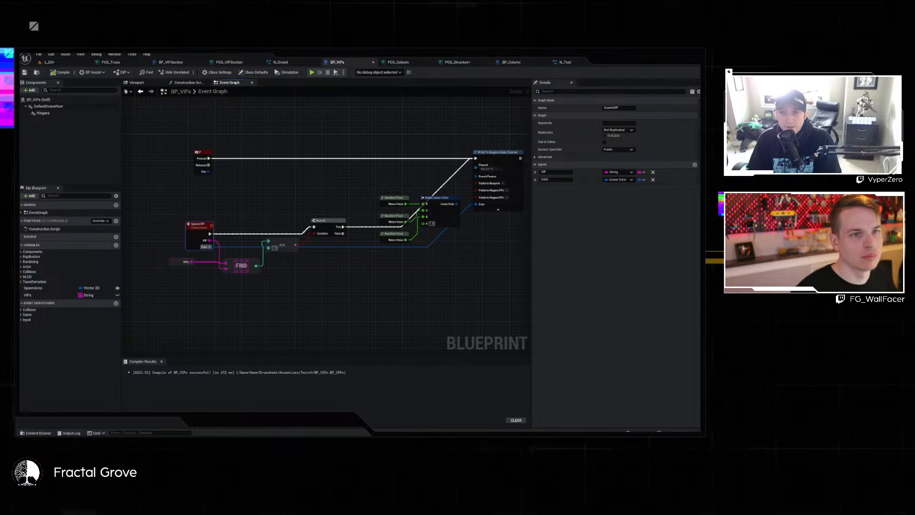
Switch to the BP_Twitch event graph and look over the chat message handling and the Event BeginPlay chain.
{"action": "left_click", "coordinate": [631, 63]}
{"action": "scroll", "coordinate": [374, 194], "scroll_direction": "down", "scroll_amount": 3}
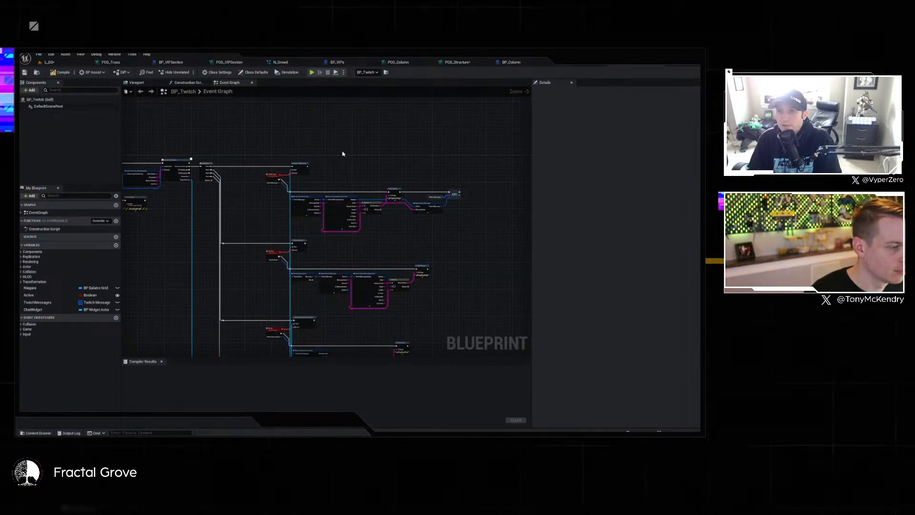
{"action": "scroll", "coordinate": [342, 153], "scroll_direction": "up", "scroll_amount": 3}
{"action": "right_click_drag", "start_coordinate": [282, 188], "coordinate": [281, 156]}
{"action": "scroll", "coordinate": [348, 123], "scroll_direction": "down", "scroll_amount": 1}
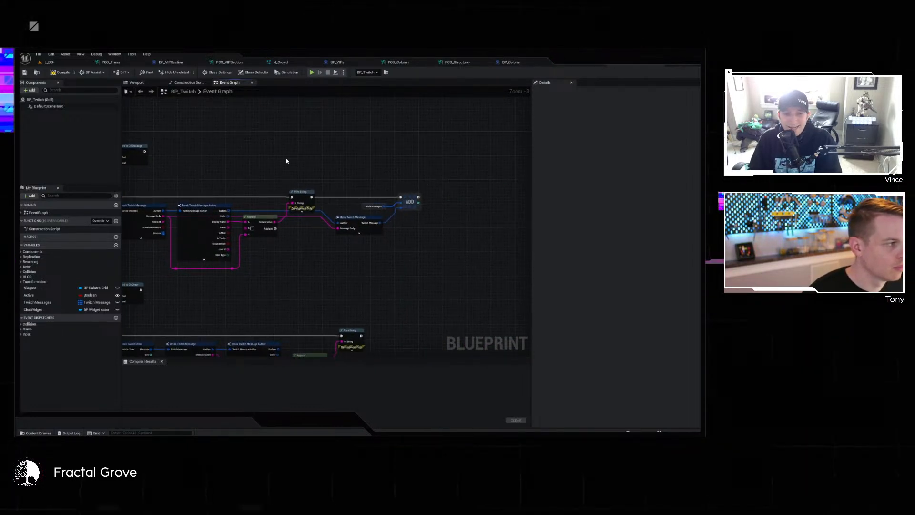
{"action": "right_click", "coordinate": [439, 163]}
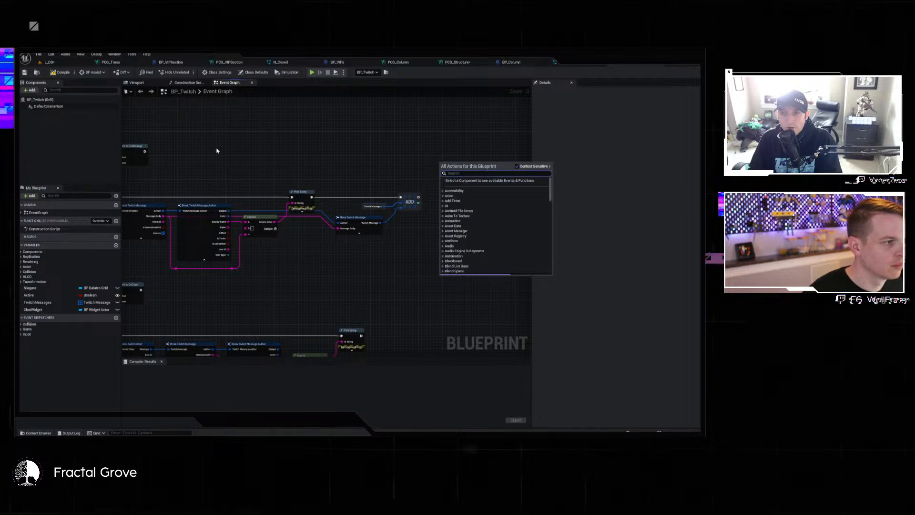
{"action": "right_click", "coordinate": [216, 148]}
{"action": "left_click", "coordinate": [166, 127]}
{"action": "right_click_drag", "start_coordinate": [165, 127], "coordinate": [528, 136]}
{"action": "right_click_drag", "start_coordinate": [264, 136], "coordinate": [374, 138]}
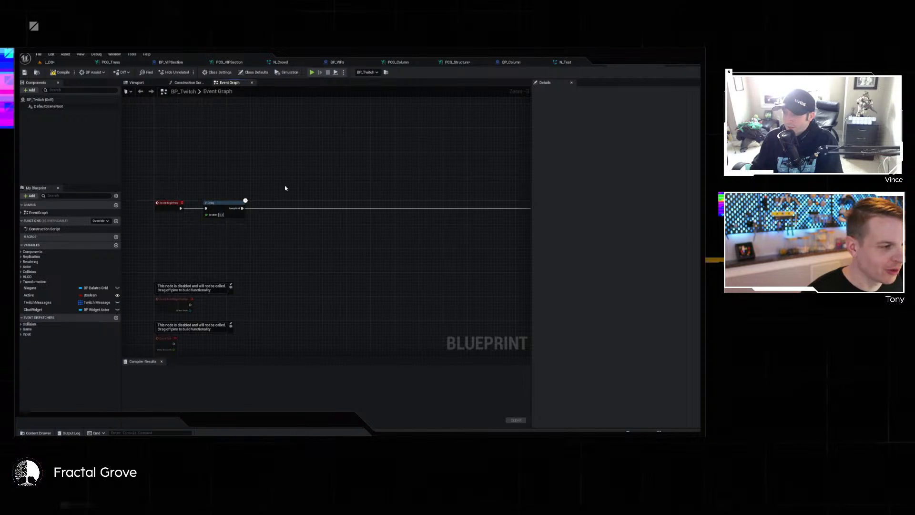
{"action": "left_click_drag", "start_coordinate": [241, 187], "coordinate": [170, 234]}
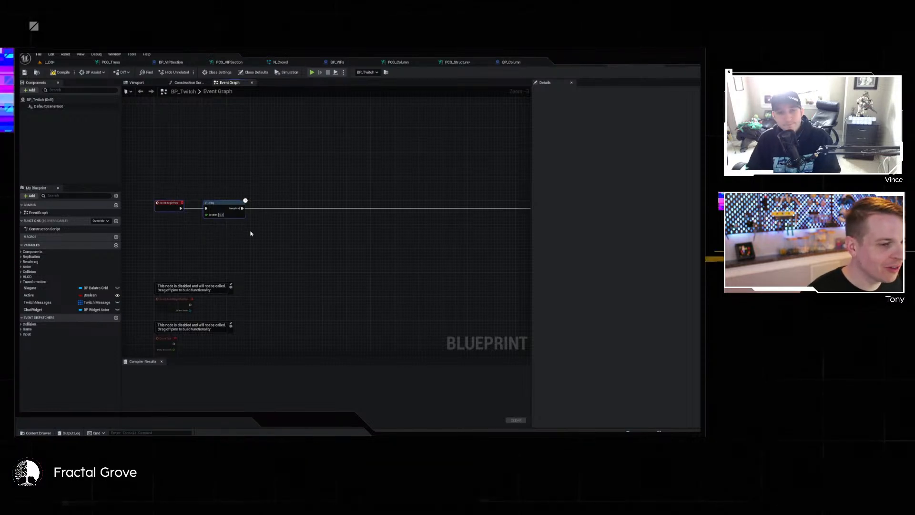
Add a Get Actor Of Class node after the Delay's Completed output in the Event BeginPlay chain.
{"action": "left_click_drag", "start_coordinate": [241, 209], "coordinate": [301, 226]}
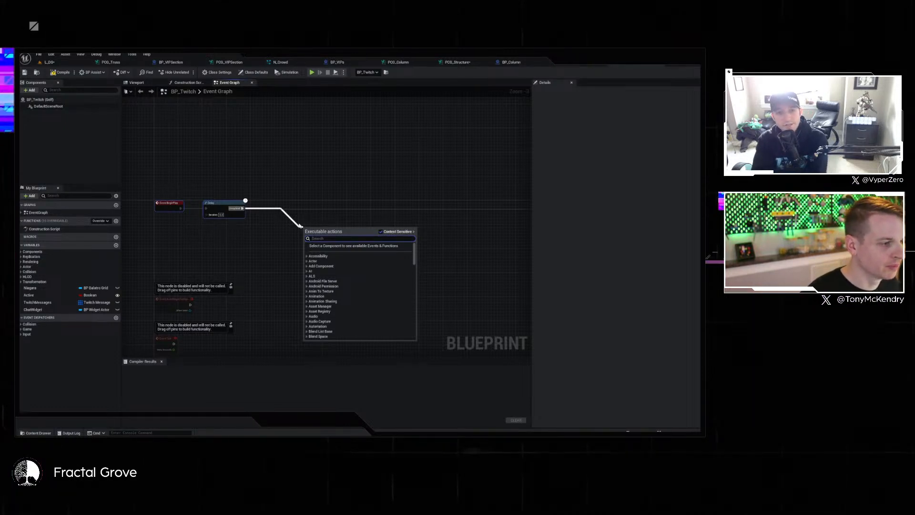
{"action": "type", "text": "find"}
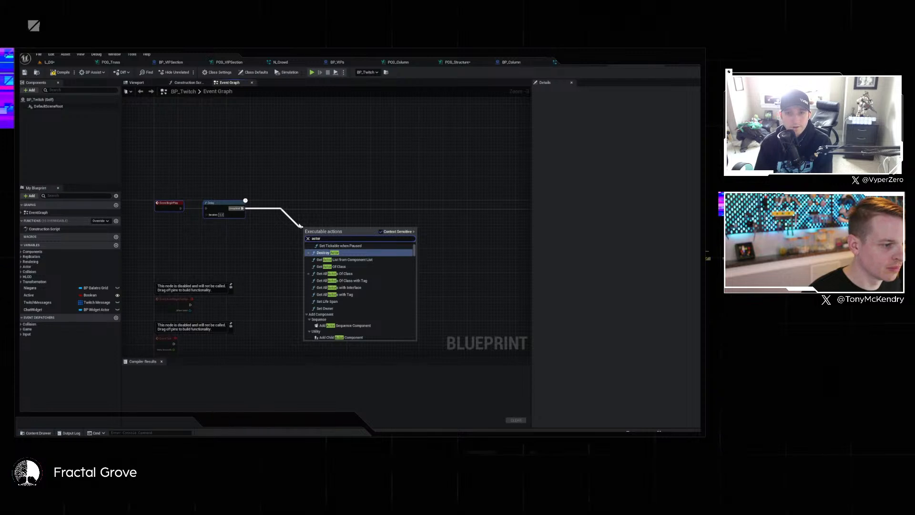
{"action": "type", "text": " actoer"}
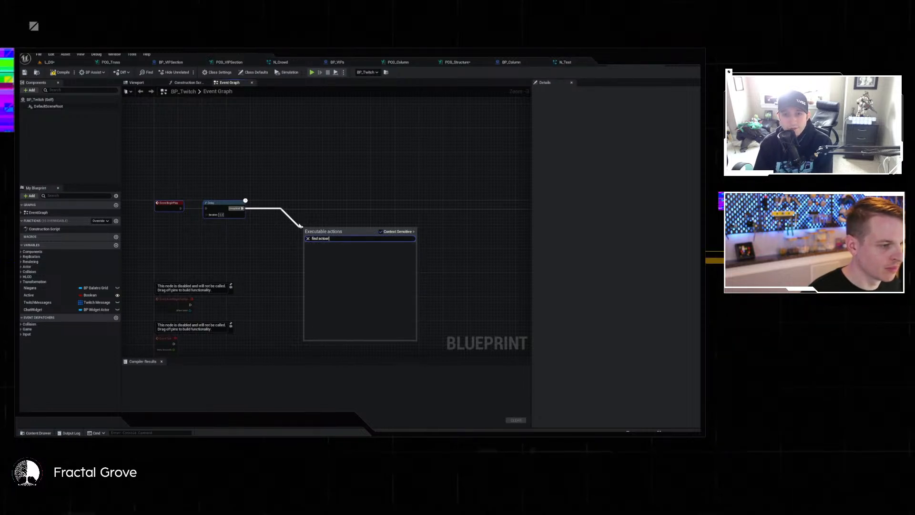
{"action": "key", "text": "BackSpace"}
{"action": "key", "text": "BackSpace"}
{"action": "type", "text": "r"}
{"action": "key", "text": "BackSpace"}
{"action": "key", "text": "BackSpace"}
{"action": "key", "text": "BackSpace"}
{"action": "key", "text": "BackSpace"}
{"action": "key", "text": "BackSpace"}
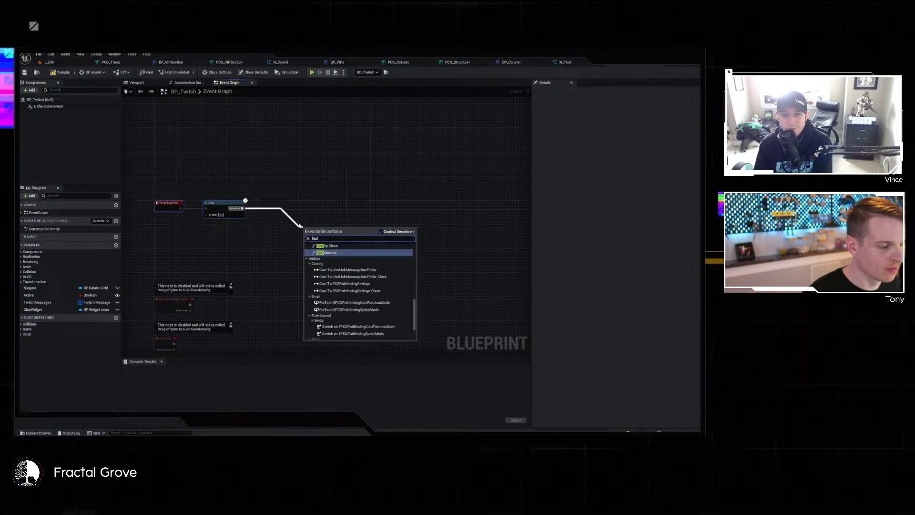
{"action": "key", "text": "BackSpace"}
{"action": "key", "text": "BackSpace"}
{"action": "key", "text": "BackSpace"}
{"action": "key", "text": "BackSpace"}
{"action": "key", "text": "BackSpace"}
{"action": "type", "text": "get actor"}
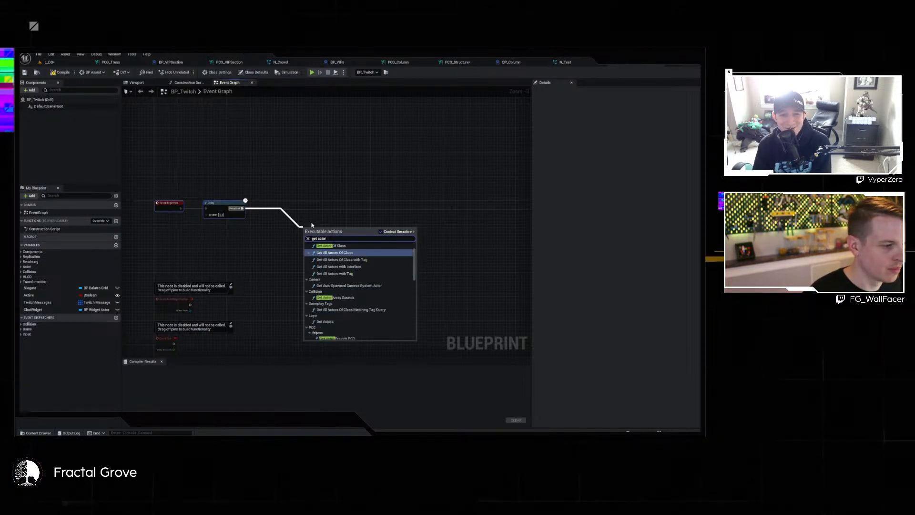
{"action": "left_click", "coordinate": [355, 254]}
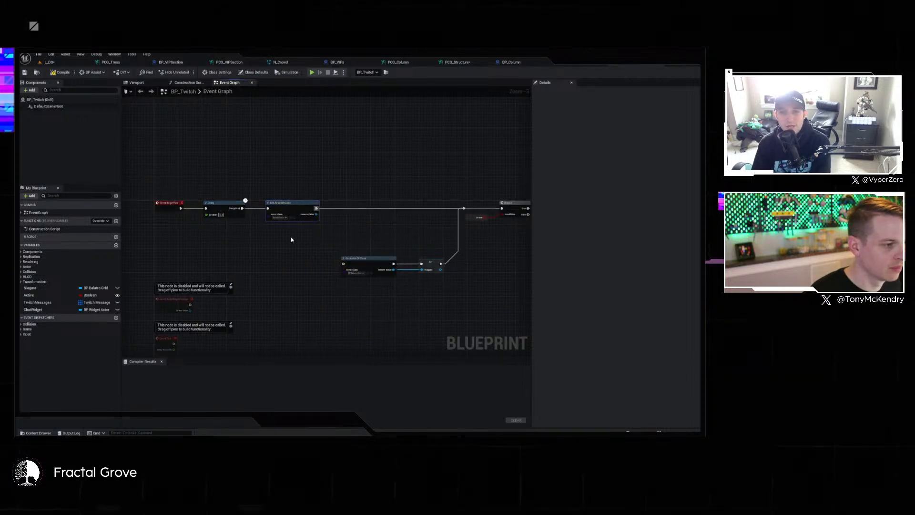
Set the Actor Class of the new Get Actor Of Class node to BP_VIPs.
{"action": "scroll", "coordinate": [292, 240], "scroll_direction": "up", "scroll_amount": 3}
{"action": "left_click", "coordinate": [345, 209]}
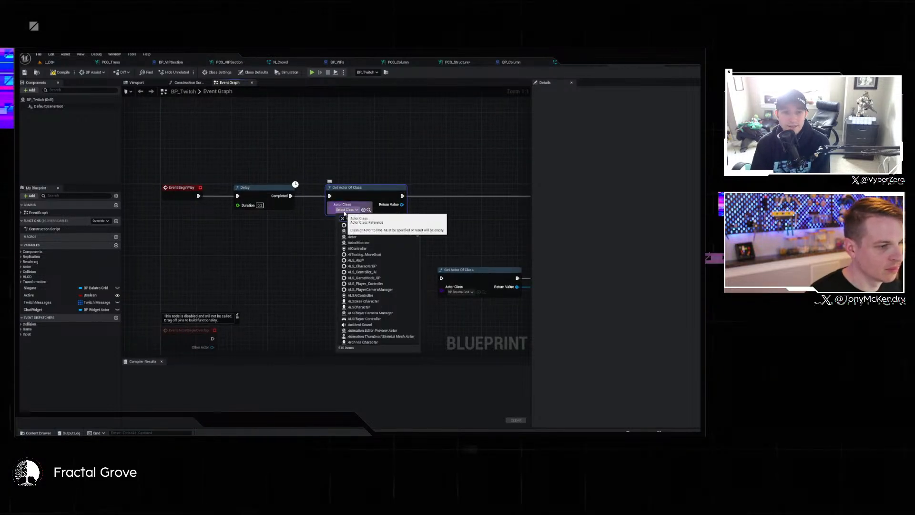
{"action": "type", "text": "vip"}
{"action": "left_click", "coordinate": [355, 232]}
Promote the BP_VIPs node's Return Value to a variable named VIPs.
{"action": "right_click_drag", "start_coordinate": [403, 232], "coordinate": [265, 220]}
{"action": "left_click_drag", "start_coordinate": [264, 219], "coordinate": [344, 225]}
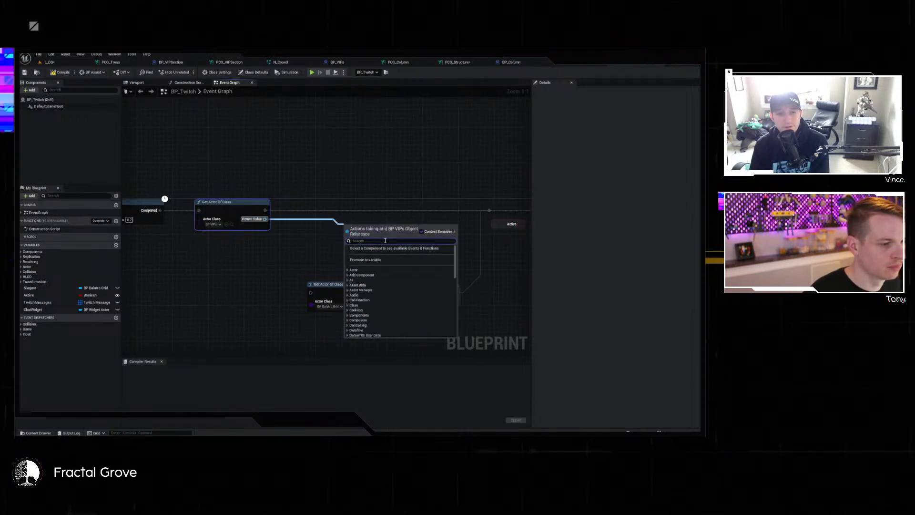
{"action": "left_click", "coordinate": [376, 261]}
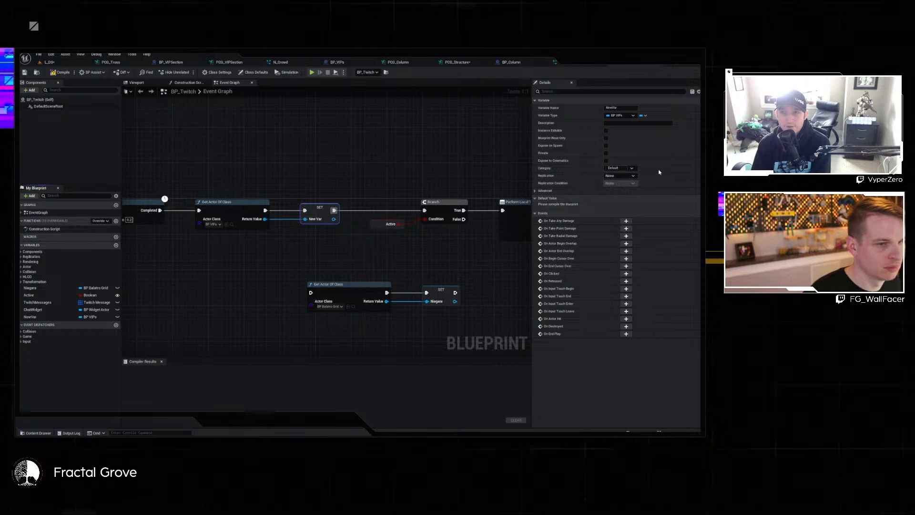
{"action": "type", "text": "VIP"}
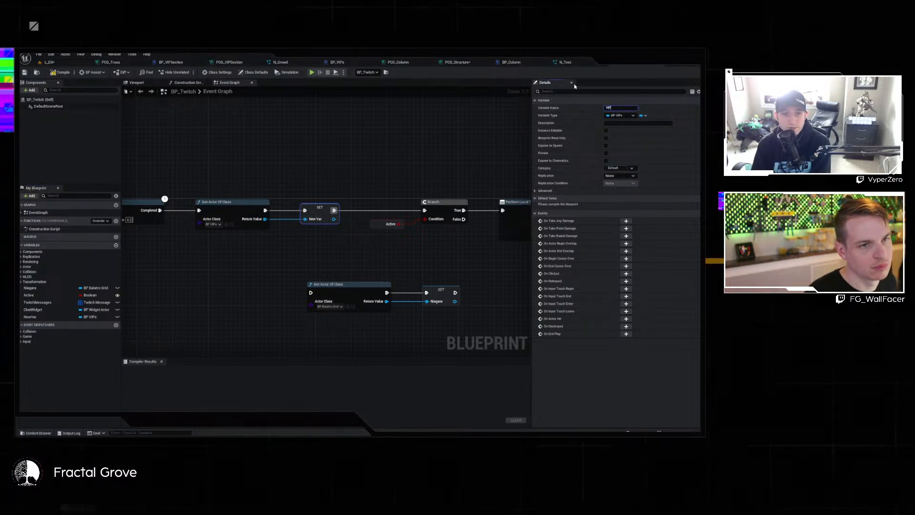
{"action": "type", "text": "s"}
{"action": "key", "text": "Return"}
Place a VIPs getter near the chat message chain's ADD node and add a Spawn VIP call from it.
{"action": "scroll", "coordinate": [469, 137], "scroll_direction": "down", "scroll_amount": 5}
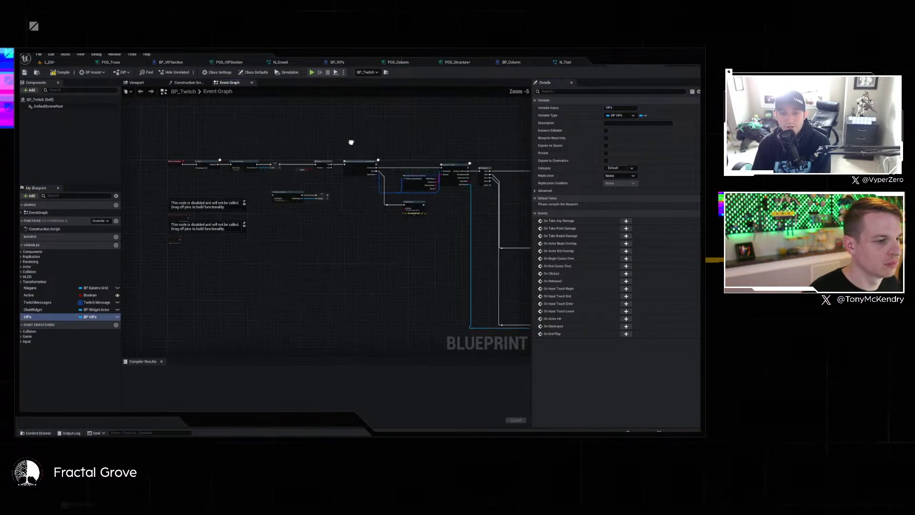
{"action": "scroll", "coordinate": [479, 181], "scroll_direction": "up", "scroll_amount": 3}
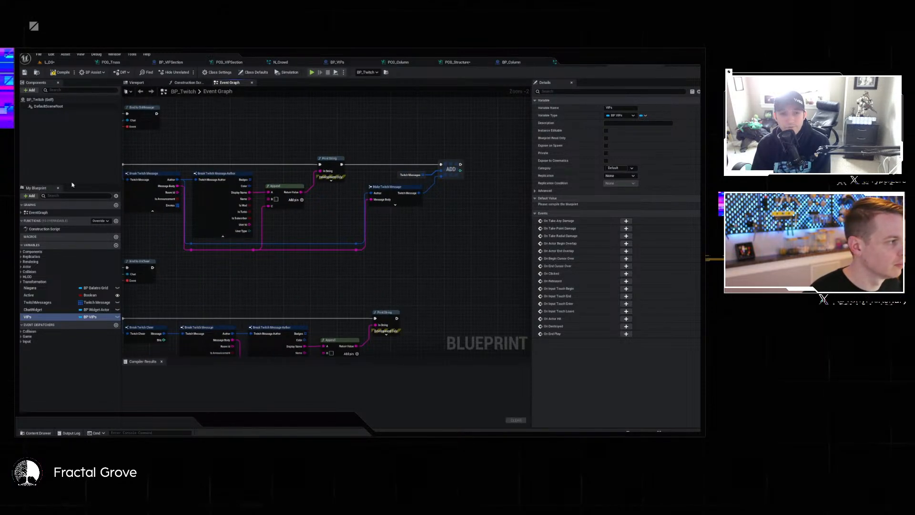
{"action": "left_click_drag", "start_coordinate": [90, 316], "coordinate": [475, 213]}
{"action": "left_click", "coordinate": [460, 248]}
{"action": "type", "text": "spawn"}
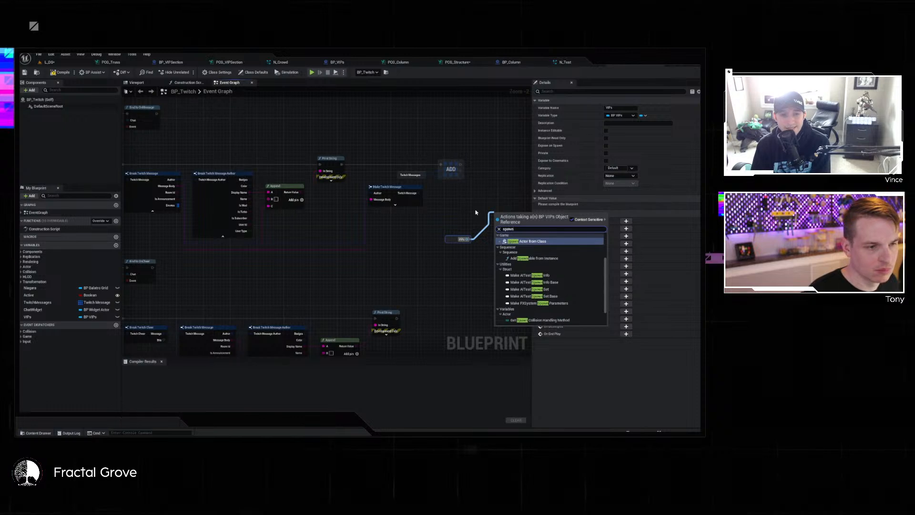
{"action": "scroll", "coordinate": [545, 319], "scroll_direction": "down", "scroll_amount": 3}
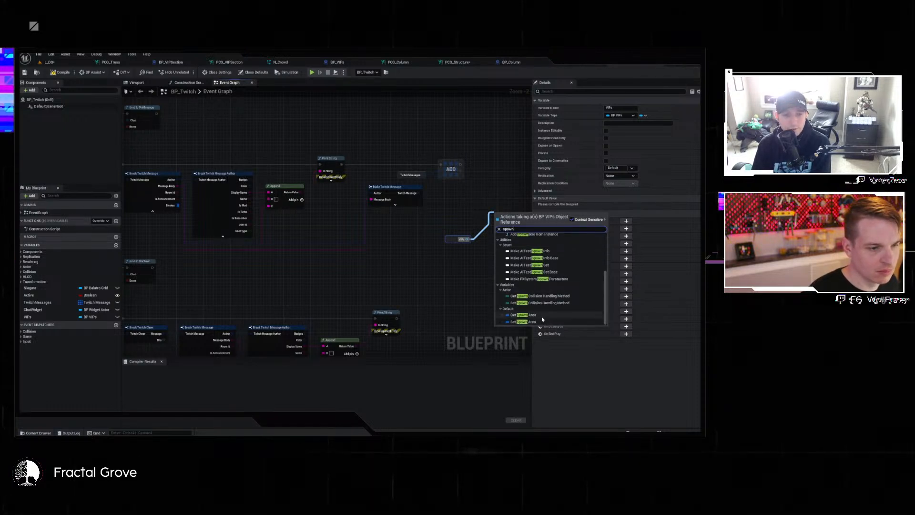
{"action": "scroll", "coordinate": [539, 286], "scroll_direction": "up", "scroll_amount": 3}
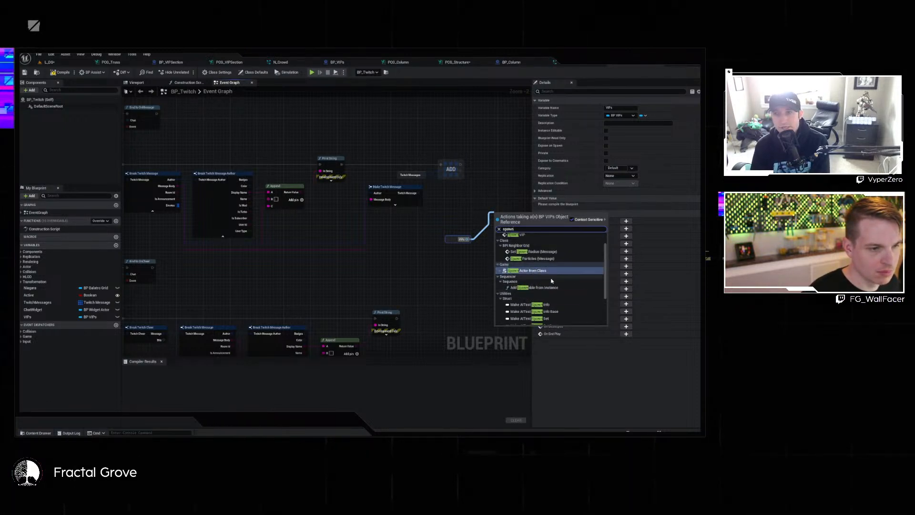
{"action": "scroll", "coordinate": [553, 280], "scroll_direction": "up", "scroll_amount": 1}
{"action": "left_click", "coordinate": [530, 254]}
Connect the Message Body reroute point to the VIP input of the Spawn VIP node.
{"action": "right_click_drag", "start_coordinate": [466, 281], "coordinate": [396, 288]}
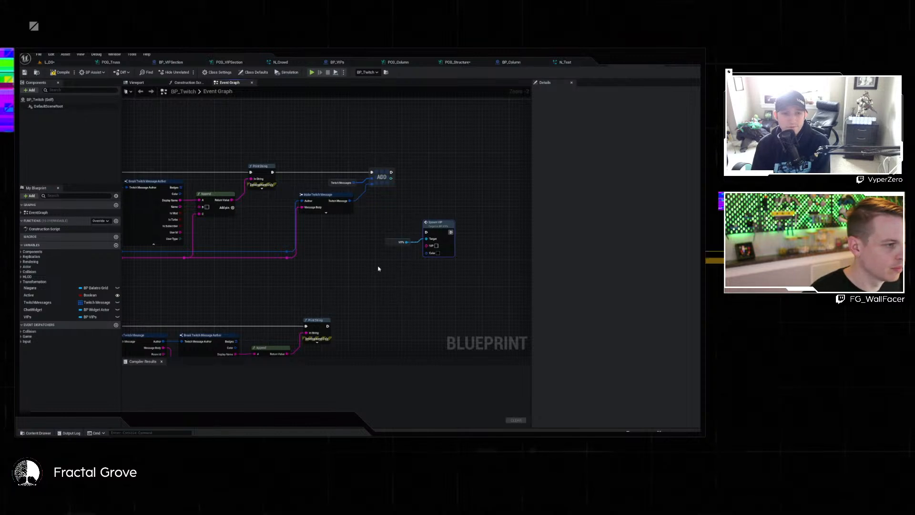
{"action": "left_click_drag", "start_coordinate": [286, 258], "coordinate": [411, 266]}
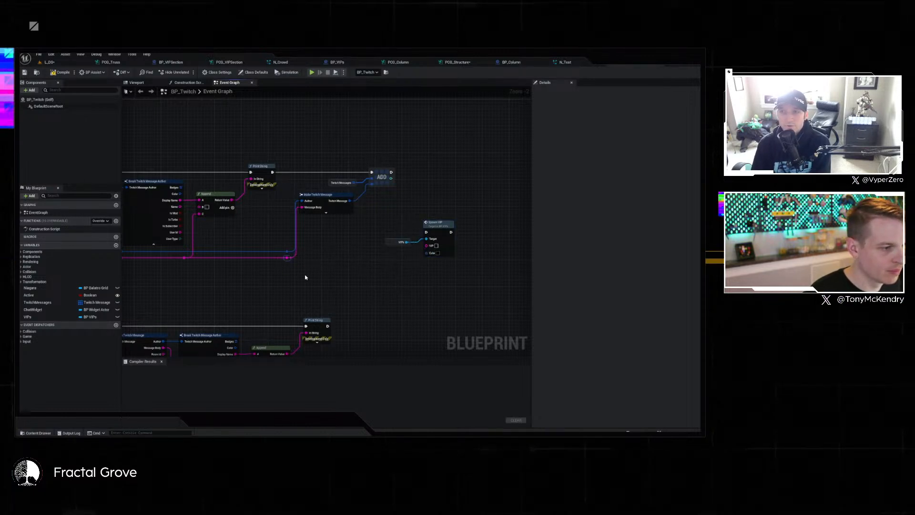
{"action": "left_click_drag", "start_coordinate": [287, 258], "coordinate": [427, 246]}
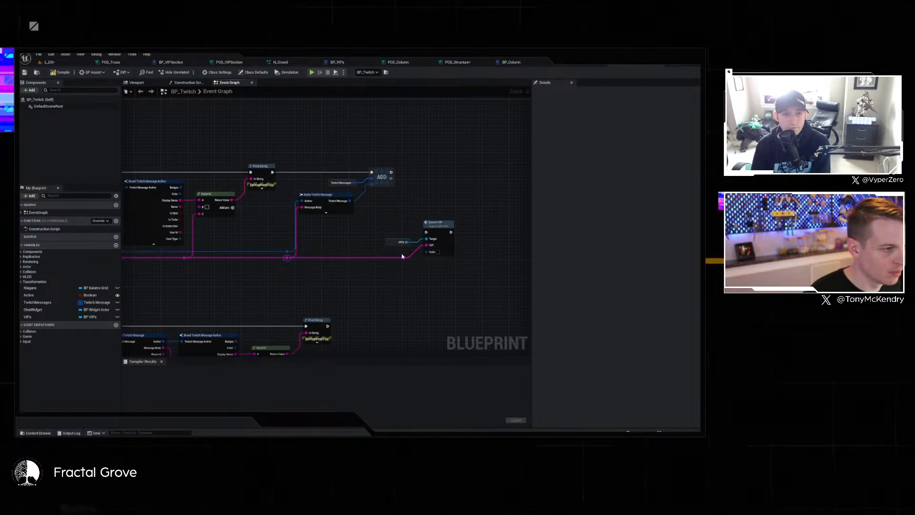
Connect the message author's Color output to Spawn VIP's Color input and undo the unwanted node rearrangement.
{"action": "right_click_drag", "start_coordinate": [271, 282], "coordinate": [314, 266]}
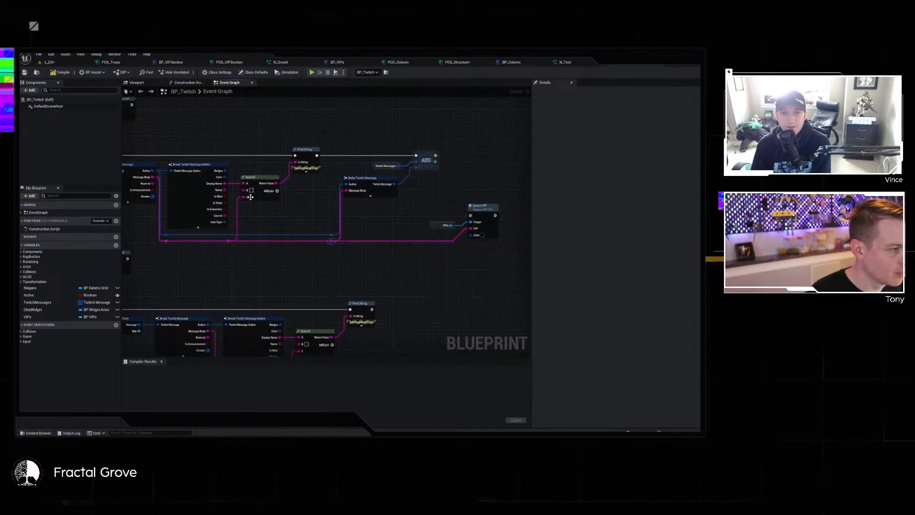
{"action": "left_click_drag", "start_coordinate": [224, 177], "coordinate": [473, 236]}
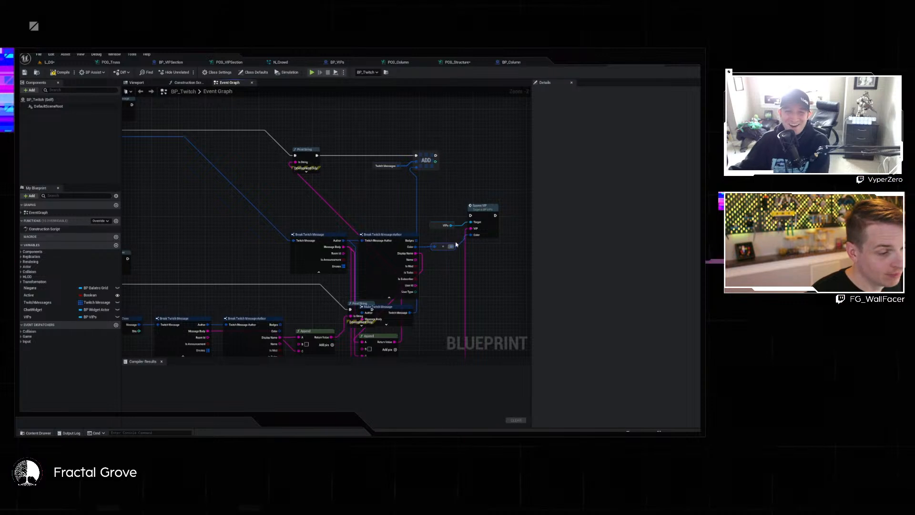
{"action": "key", "text": "ctrl+z"}
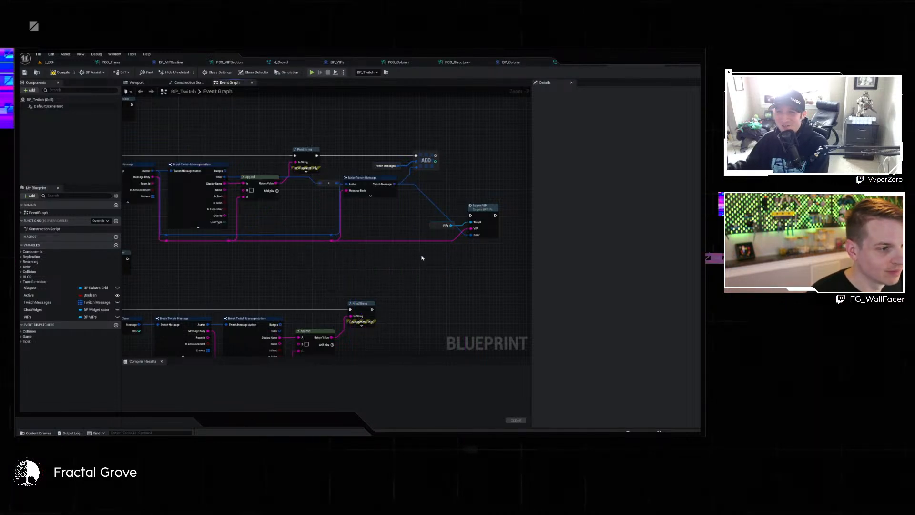
Run Spawn VIP after the ADD node with the author's Display Name feeding its VIP input, and compile BP_Twitch.
{"action": "right_click_drag", "start_coordinate": [484, 256], "coordinate": [431, 252]}
{"action": "right_click_drag", "start_coordinate": [343, 227], "coordinate": [292, 231]}
{"action": "left_click_drag", "start_coordinate": [364, 165], "coordinate": [450, 171]}
{"action": "right_click_drag", "start_coordinate": [422, 200], "coordinate": [527, 189]}
{"action": "right_click_drag", "start_coordinate": [529, 255], "coordinate": [476, 251]}
{"action": "left_click_drag", "start_coordinate": [193, 181], "coordinate": [482, 181]}
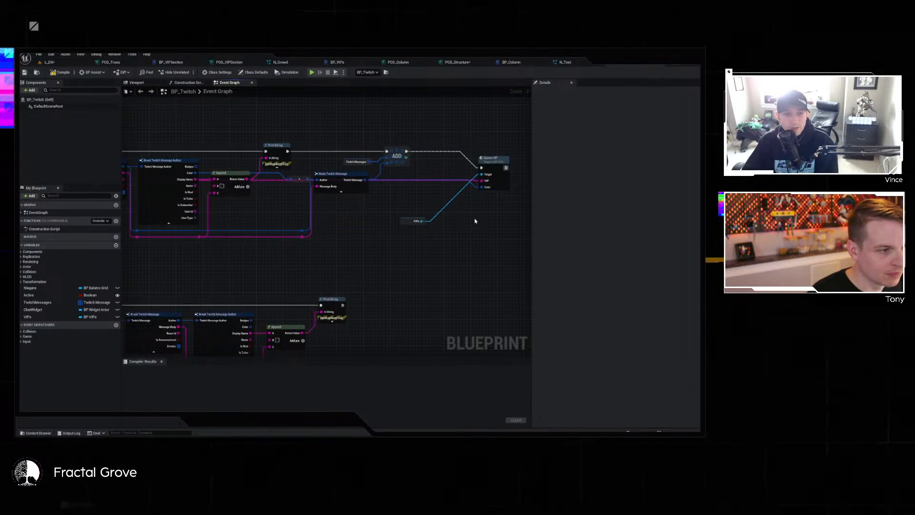
{"action": "left_click", "coordinate": [61, 72]}
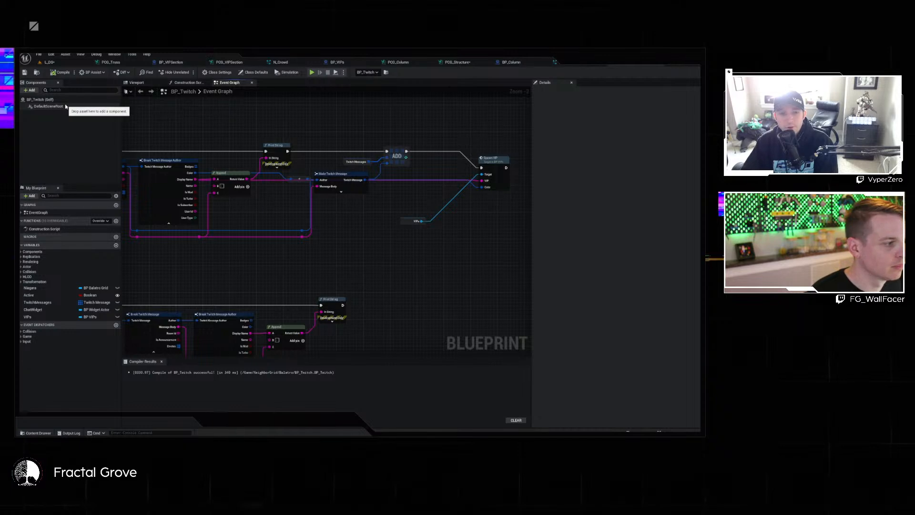
Enable Active on the level's BP_Twitch actor and play the level to test VIP spawning from chat.
{"action": "left_click", "coordinate": [49, 62]}
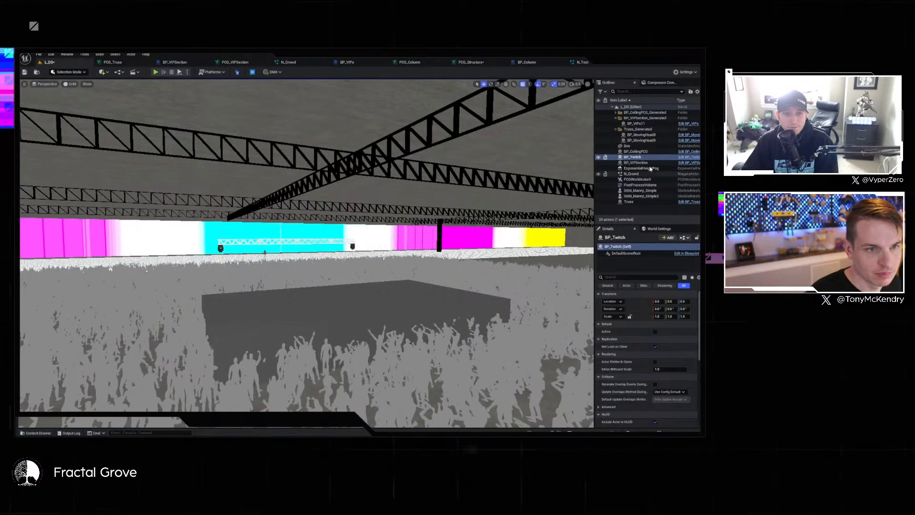
{"action": "left_click", "coordinate": [655, 332]}
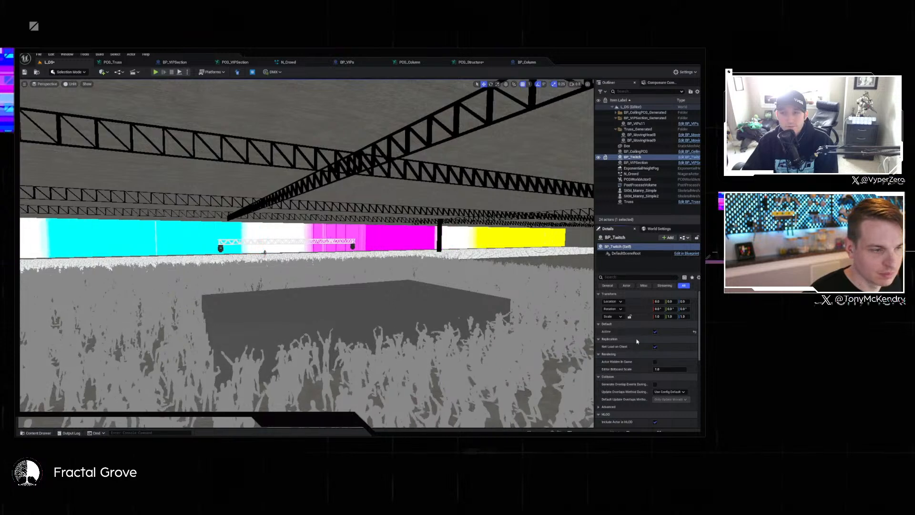
{"action": "left_click", "coordinate": [156, 72]}
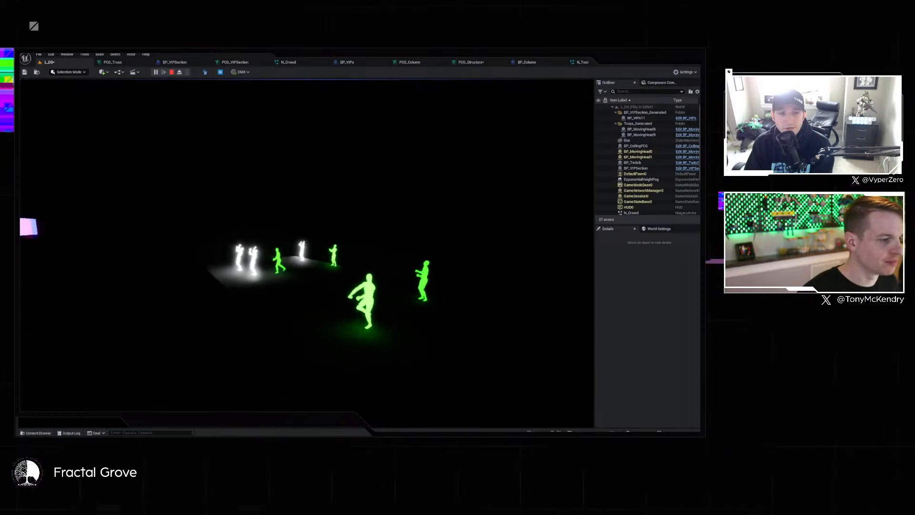
{"action": "key", "text": "Escape"}
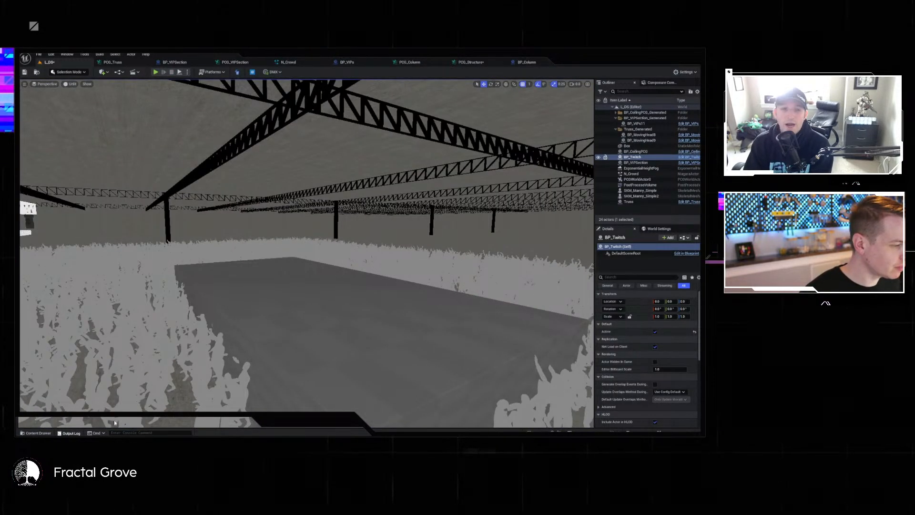
Check the latest entries in the Output Log and return to the BP_Twitch event graph.
{"action": "left_click", "coordinate": [71, 433]}
{"action": "scroll", "coordinate": [279, 369], "scroll_direction": "up", "scroll_amount": 1}
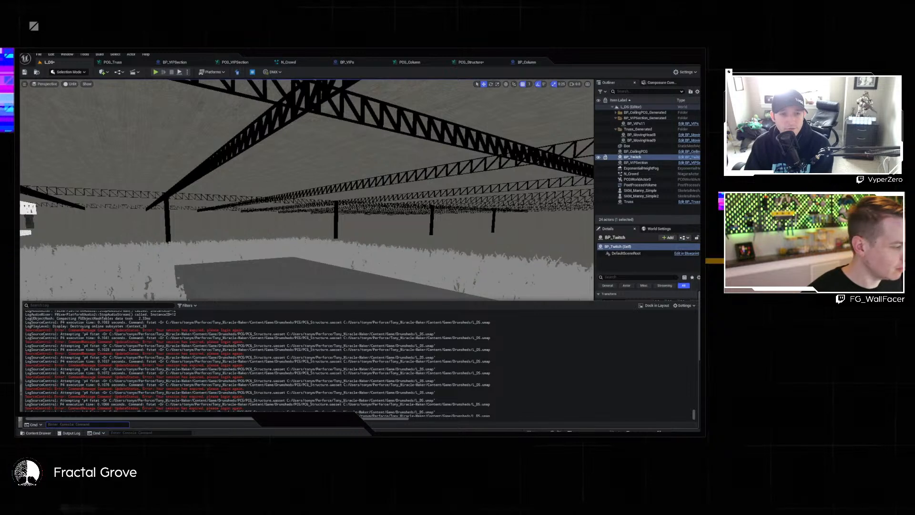
{"action": "left_click", "coordinate": [37, 433]}
{"action": "left_click", "coordinate": [36, 434]}
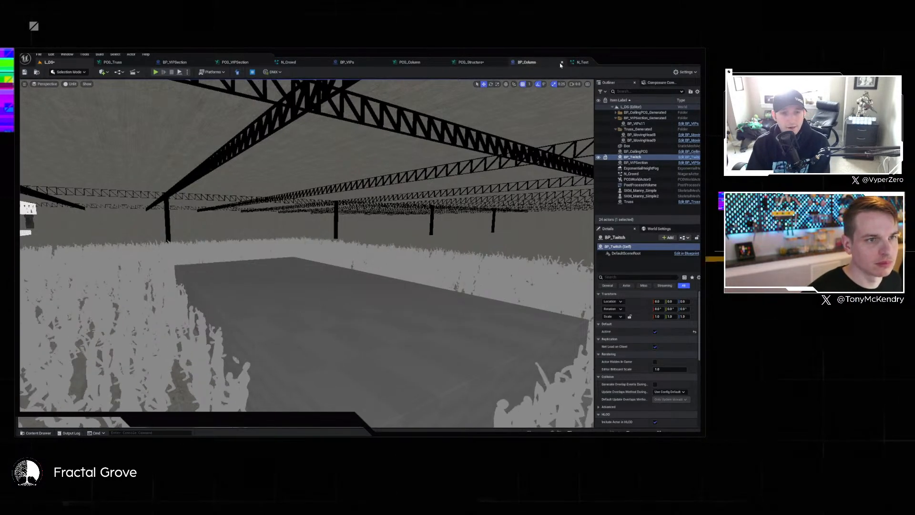
{"action": "left_click", "coordinate": [650, 61]}
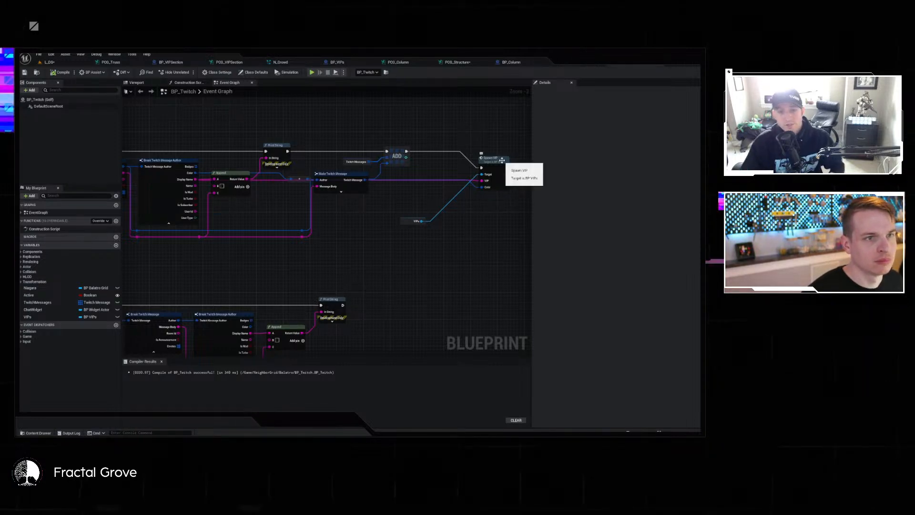
Duplicate the VIPs variable getter in BP_VIPs' event graph and create an array Add node from the copy.
{"action": "left_click", "coordinate": [342, 61]}
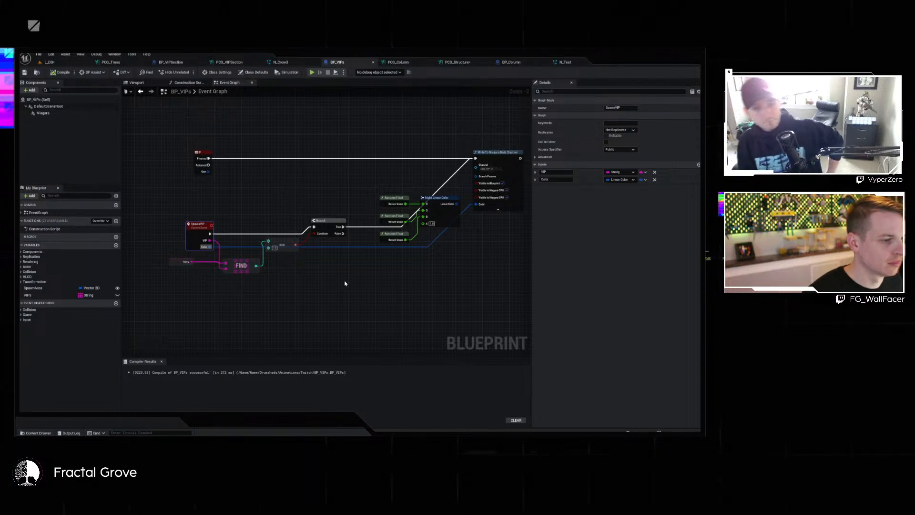
{"action": "right_click_drag", "start_coordinate": [340, 227], "coordinate": [278, 237]}
{"action": "right_click_drag", "start_coordinate": [239, 328], "coordinate": [281, 327]}
{"action": "left_click", "coordinate": [158, 271]}
{"action": "key", "text": "ctrl+c"}
{"action": "key", "text": "ctrl+v"}
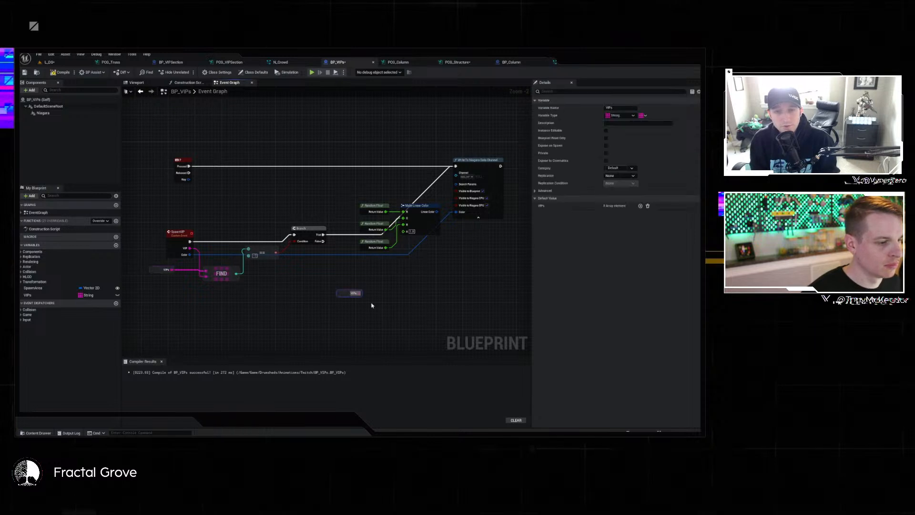
{"action": "left_click_drag", "start_coordinate": [358, 294], "coordinate": [381, 279]}
{"action": "type", "text": "add"}
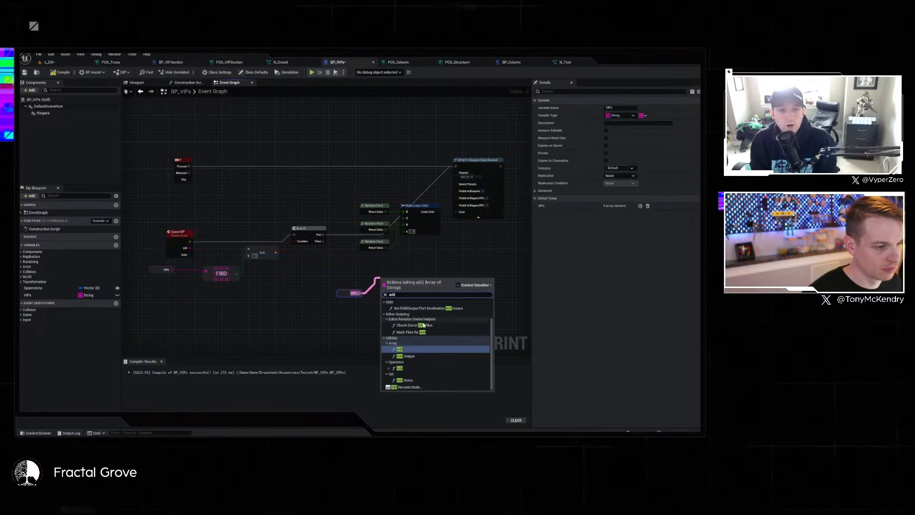
{"action": "left_click", "coordinate": [408, 352]}
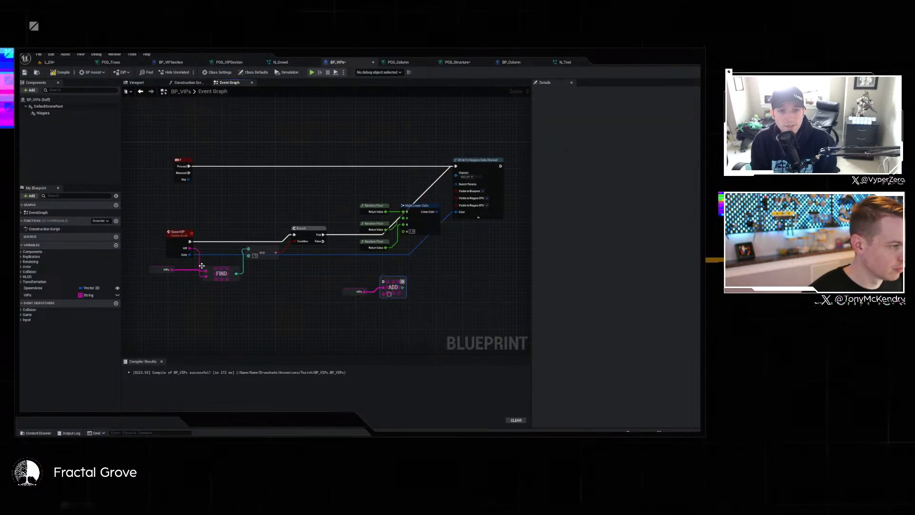
Run the ADD node between Branch True and Write To Niagara Data Channel, feed it SpawnVIP's VIP value, and compile and save BP_VIPs.
{"action": "left_click_drag", "start_coordinate": [190, 248], "coordinate": [324, 236]}
{"action": "left_click_drag", "start_coordinate": [403, 281], "coordinate": [456, 166]}
{"action": "left_click_drag", "start_coordinate": [388, 281], "coordinate": [349, 184]}
{"action": "left_click_drag", "start_coordinate": [347, 292], "coordinate": [319, 268]}
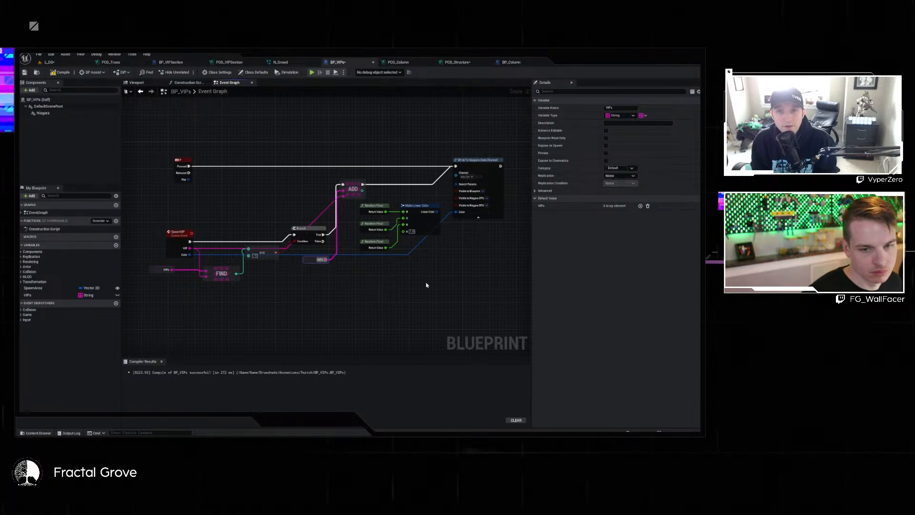
{"action": "left_click", "coordinate": [68, 72]}
{"action": "key", "text": "ctrl+s"}
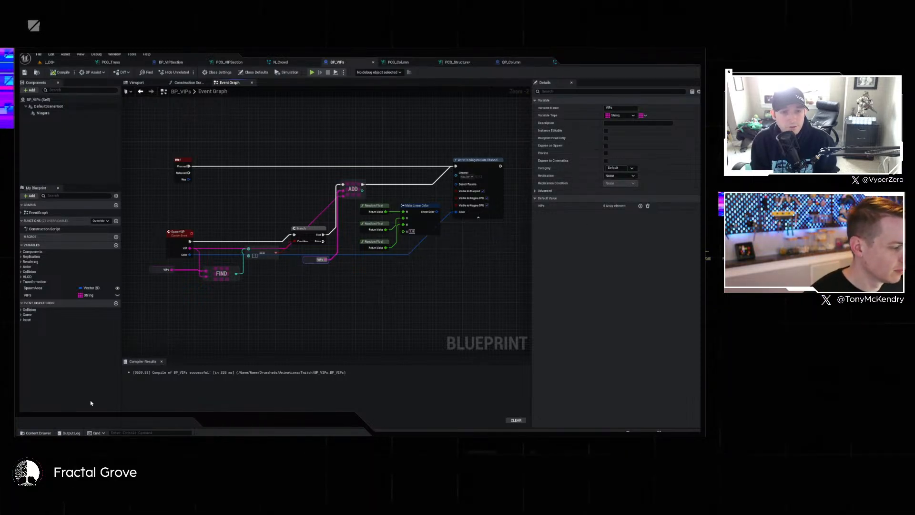
Check the Output Log and play the L_DS level to test VIP spawning from chat with the updated Blueprint.
{"action": "left_click", "coordinate": [75, 433]}
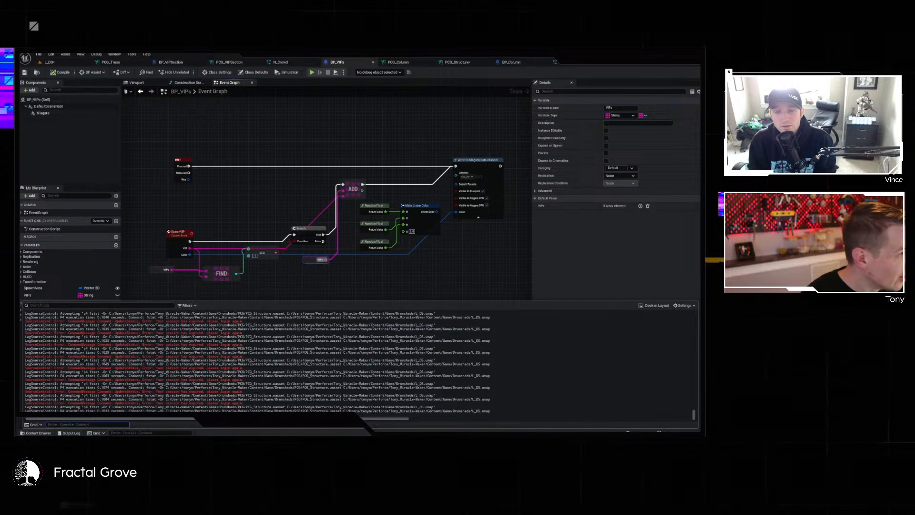
{"action": "left_click", "coordinate": [58, 72]}
{"action": "left_click", "coordinate": [56, 66]}
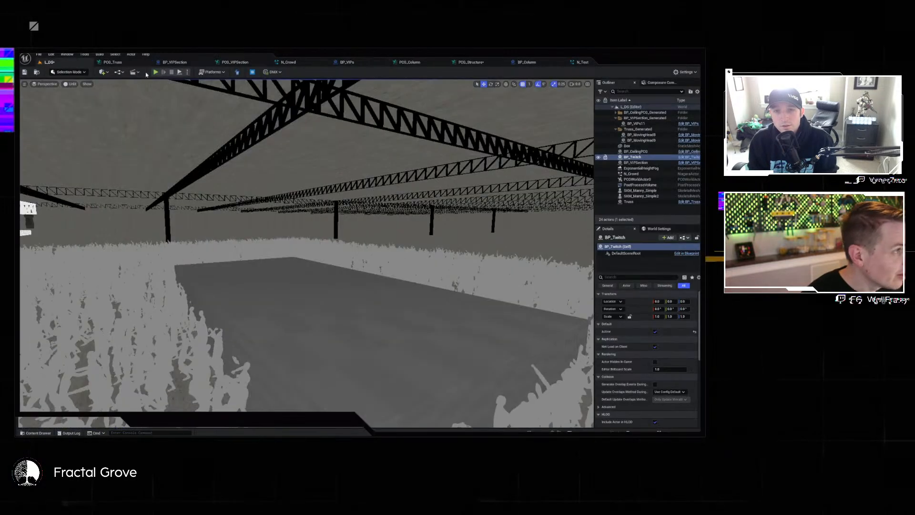
{"action": "left_click", "coordinate": [156, 73]}
{"action": "left_click", "coordinate": [211, 147]}
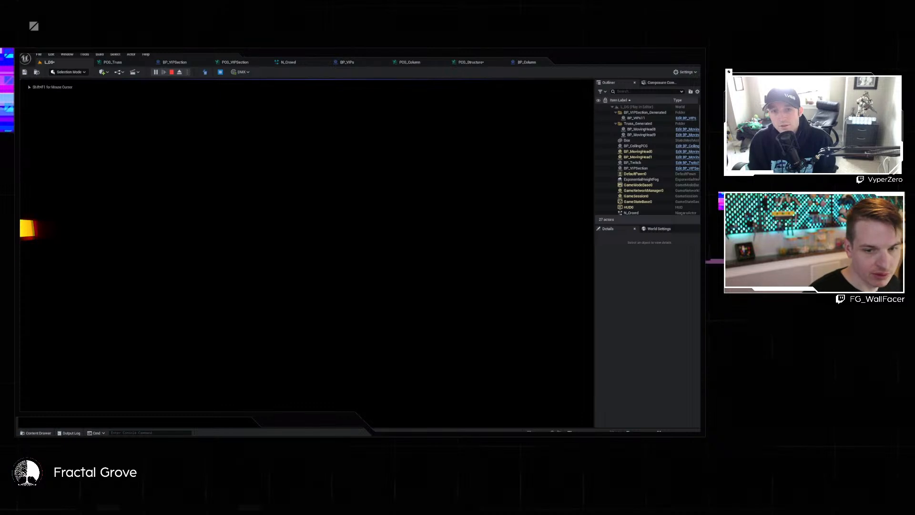
{"action": "key", "text": "super"}
{"action": "key", "text": "super"}
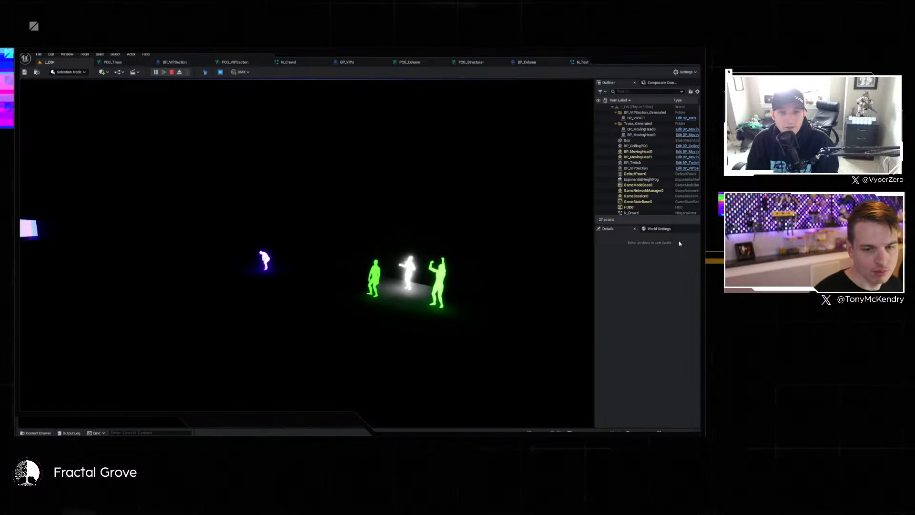
Fly around the running level to examine the glowing VIP characters and their colors from several sides.
{"action": "left_click", "coordinate": [407, 232]}
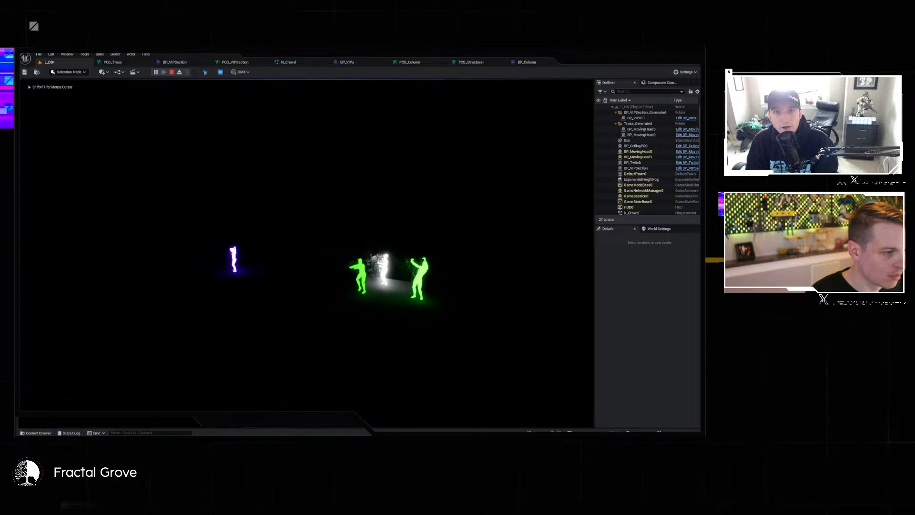
{"action": "key", "text": "a"}
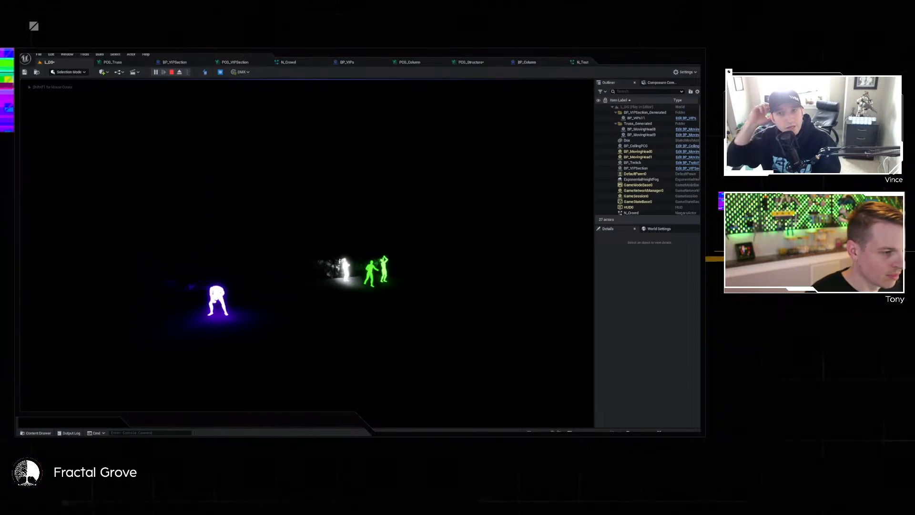
{"action": "key", "text": "a"}
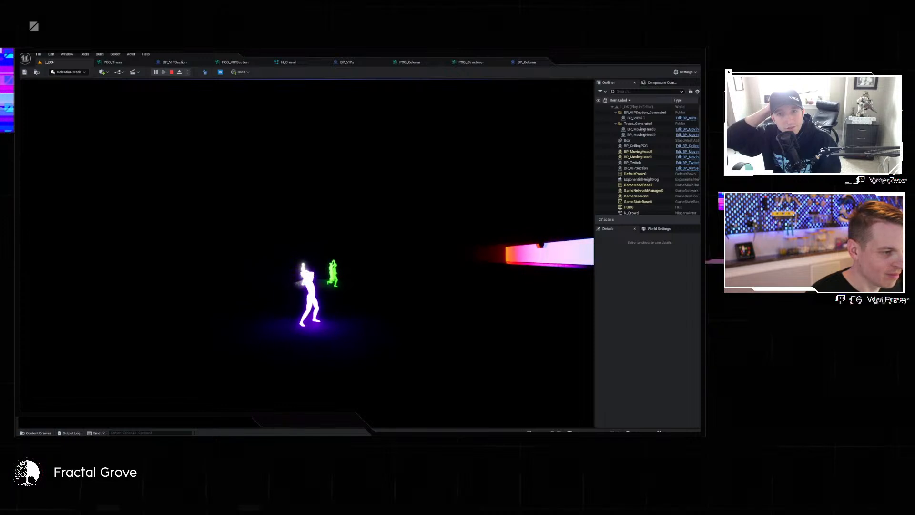
{"action": "key", "text": "e"}
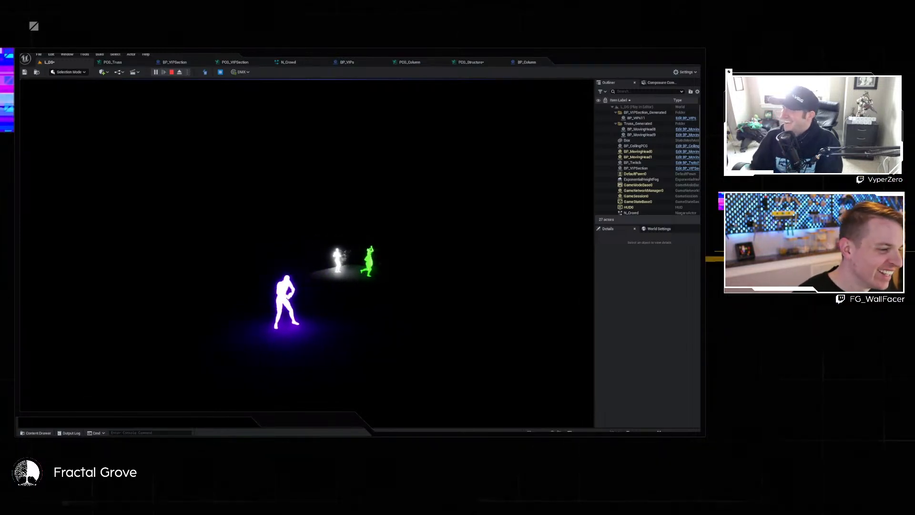
{"action": "key", "text": "a"}
{"action": "key", "text": "s"}
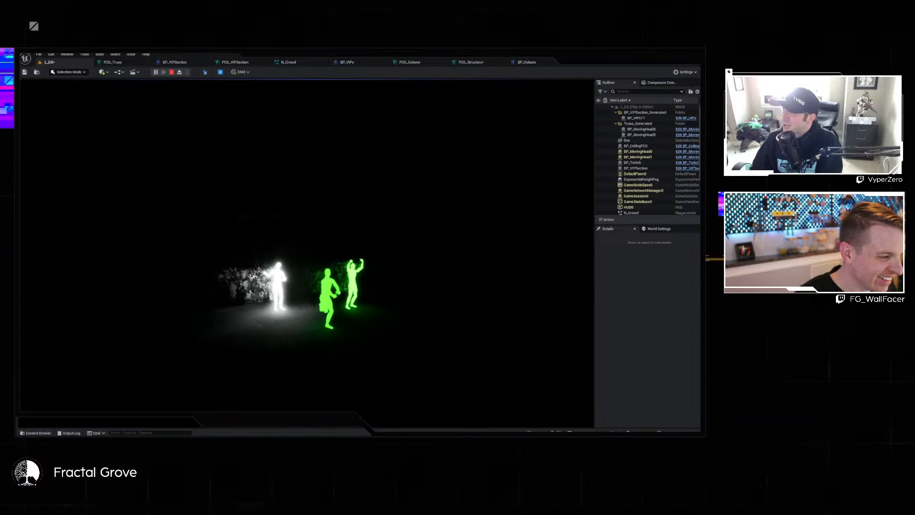
{"action": "key", "text": "s"}
{"action": "key", "text": "a"}
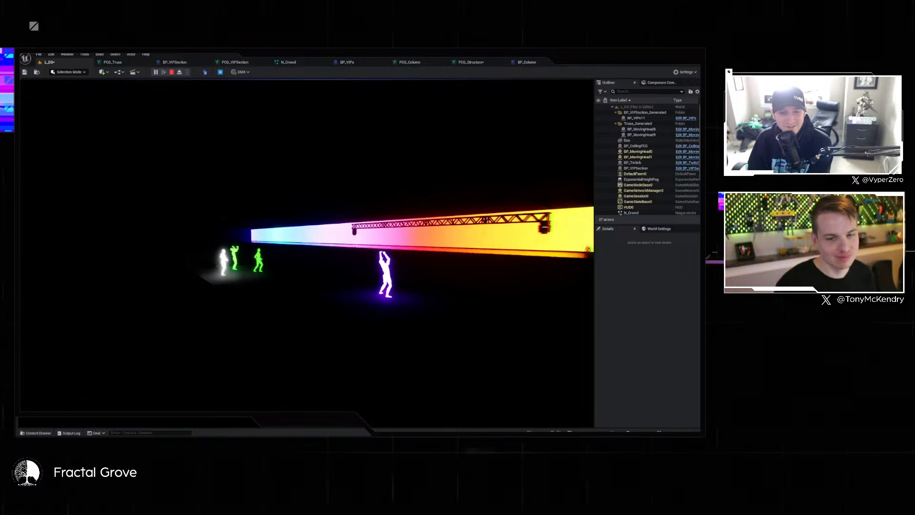
{"action": "key", "text": "a"}
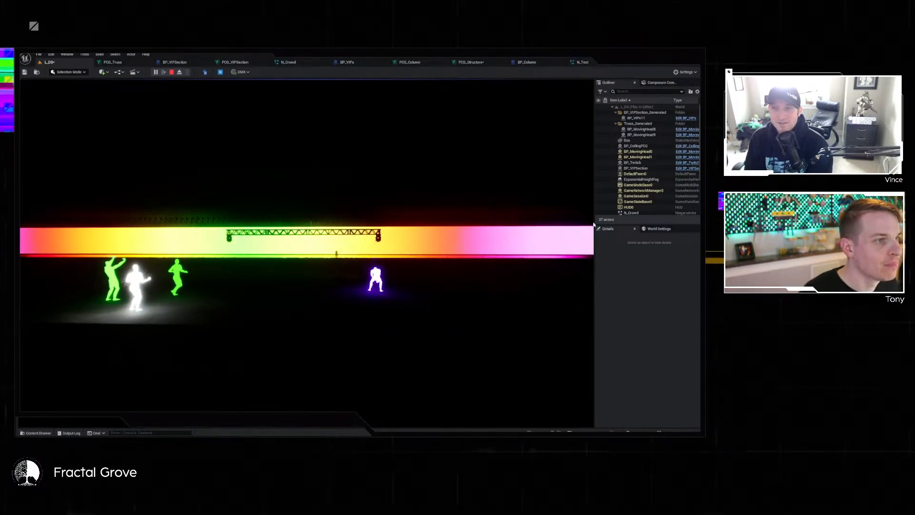
{"action": "key", "text": "super"}
{"action": "left_click", "coordinate": [241, 72]}
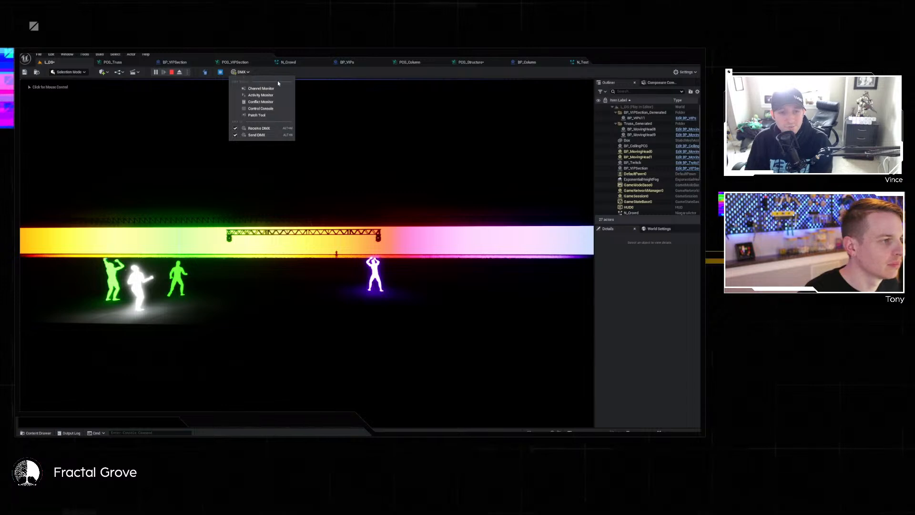
{"action": "left_click", "coordinate": [241, 72]}
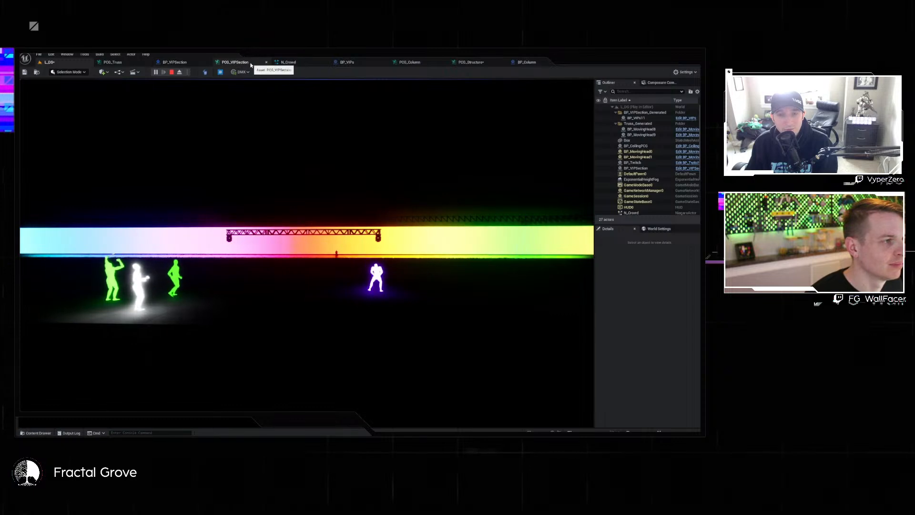
Return to the PCG_Structure graph and look through its sections, including the Screen and Stage node chains.
{"action": "left_click", "coordinate": [482, 63]}
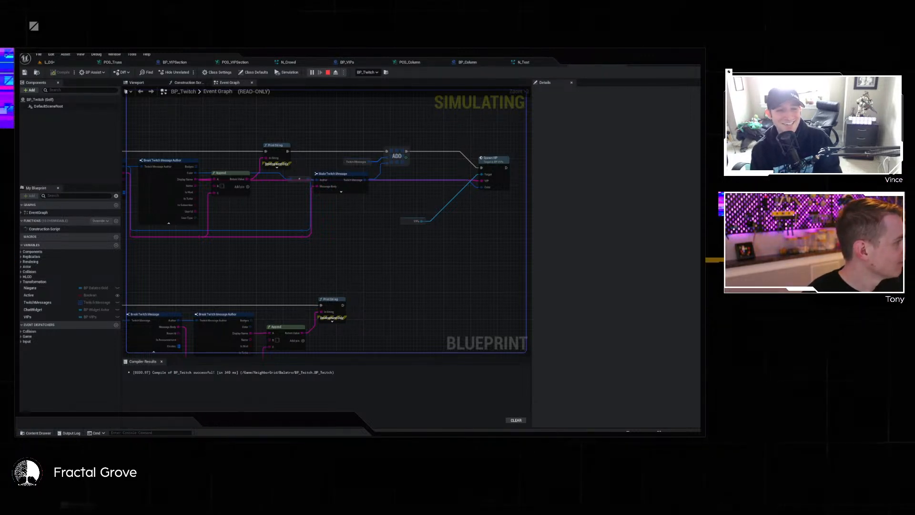
{"action": "left_click", "coordinate": [61, 63]}
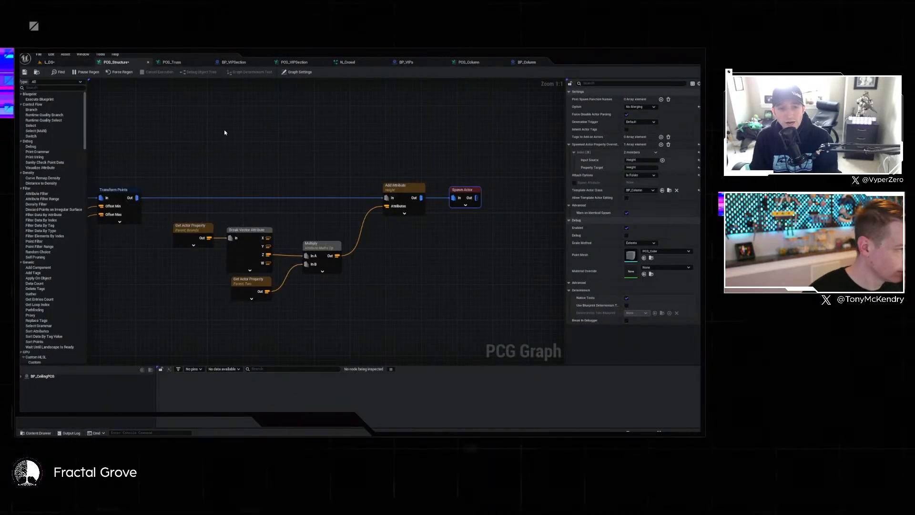
{"action": "scroll", "coordinate": [225, 132], "scroll_direction": "down", "scroll_amount": 8}
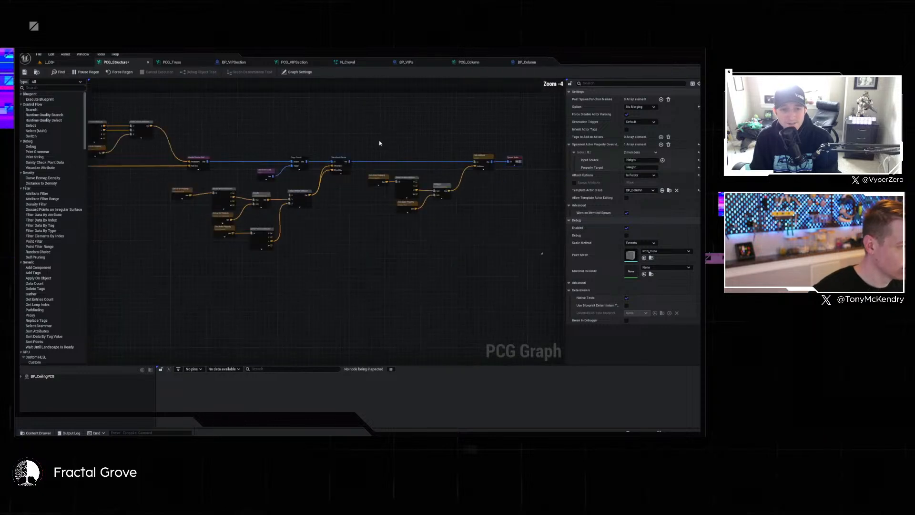
{"action": "right_click_drag", "start_coordinate": [331, 225], "coordinate": [370, 163]}
{"action": "right_click_drag", "start_coordinate": [286, 222], "coordinate": [339, 168]}
{"action": "scroll", "coordinate": [267, 261], "scroll_direction": "up", "scroll_amount": 3}
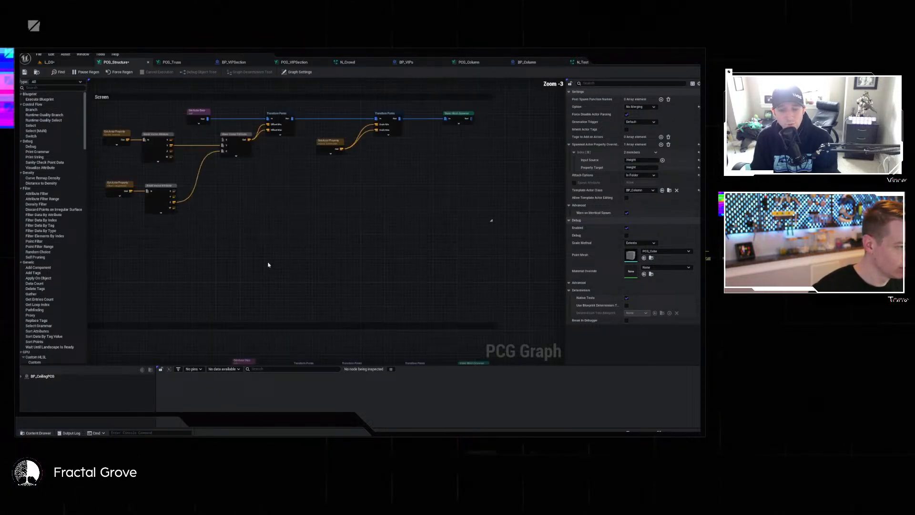
{"action": "right_click_drag", "start_coordinate": [267, 261], "coordinate": [301, 106]}
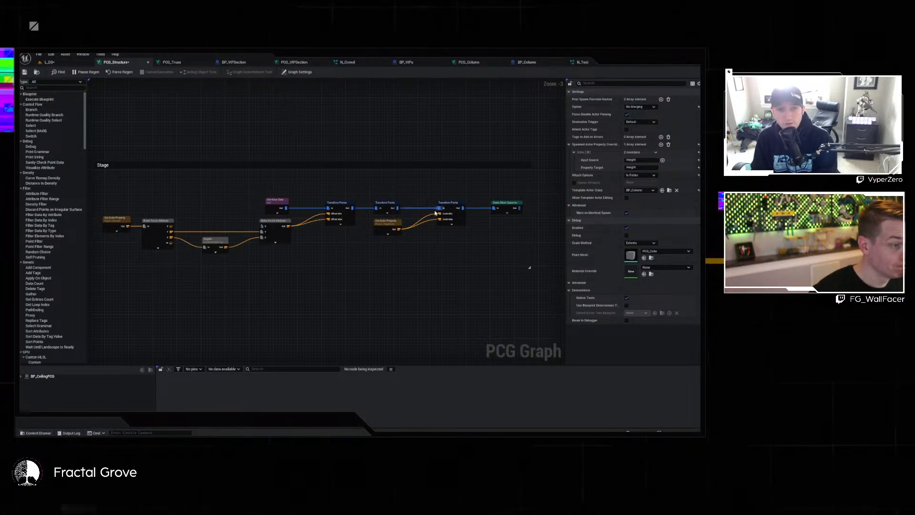
{"action": "scroll", "coordinate": [350, 231], "scroll_direction": "down", "scroll_amount": 3}
{"action": "right_click_drag", "start_coordinate": [382, 229], "coordinate": [347, 267]}
{"action": "scroll", "coordinate": [347, 216], "scroll_direction": "up", "scroll_amount": 3}
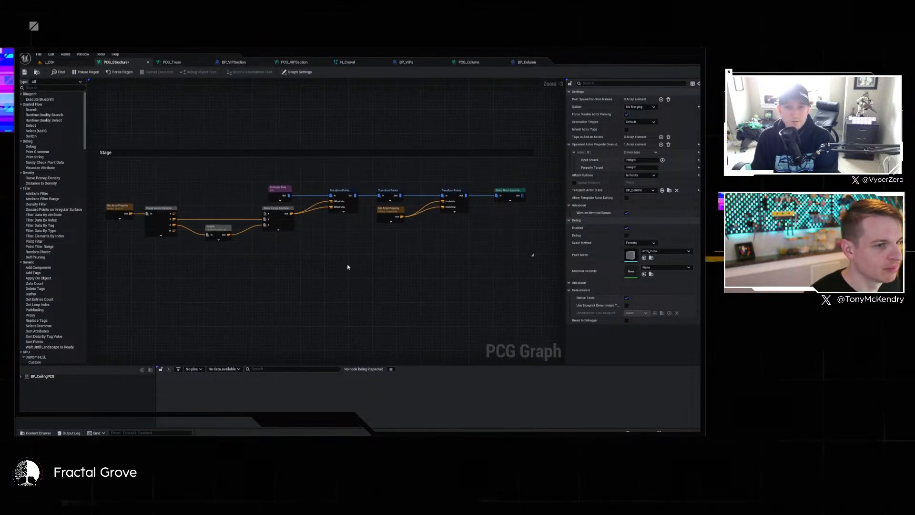
{"action": "scroll", "coordinate": [359, 258], "scroll_direction": "down", "scroll_amount": 3}
{"action": "scroll", "coordinate": [370, 254], "scroll_direction": "up", "scroll_amount": 2}
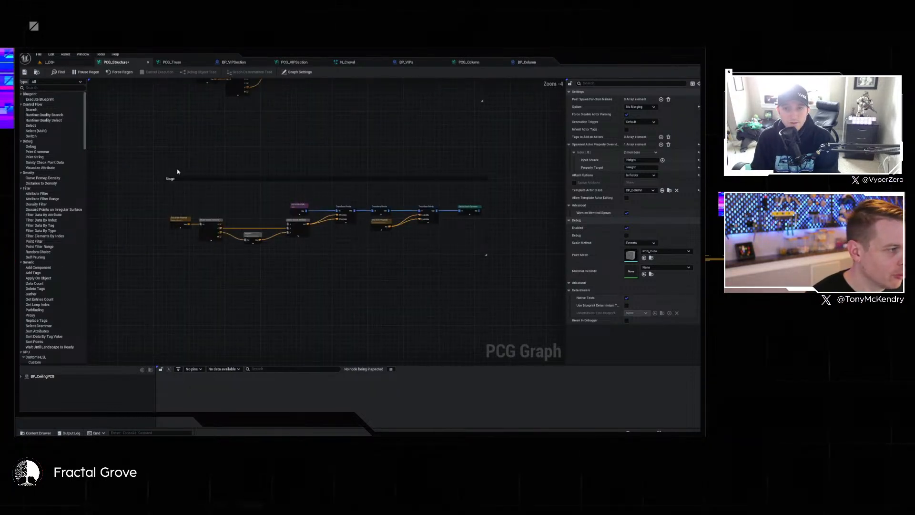
Move the Stage comment and all of its nodes up closer to the section above in the PCG_Structure graph.
{"action": "left_click_drag", "start_coordinate": [152, 164], "coordinate": [521, 282]}
{"action": "left_click_drag", "start_coordinate": [471, 210], "coordinate": [466, 152]}
{"action": "left_click", "coordinate": [433, 258]}
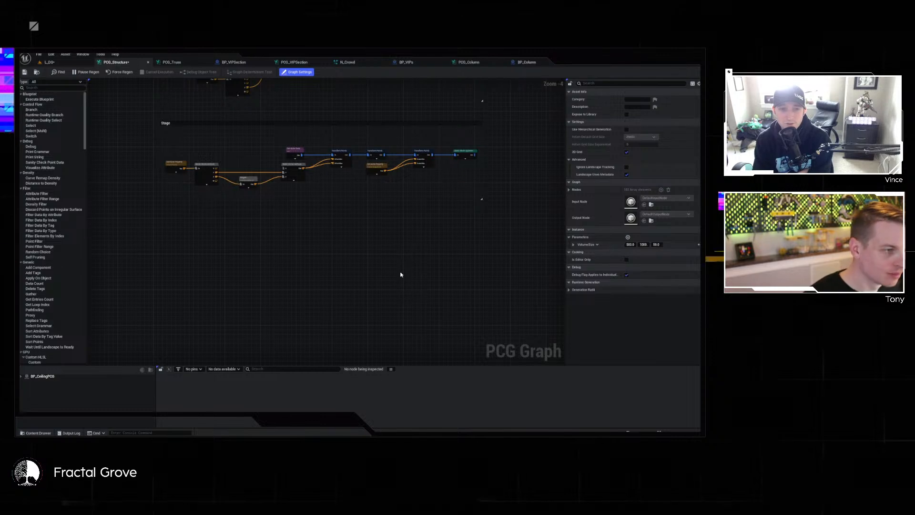
Duplicate the Stage section's nodes from Get Actor Property and Get Actor Data through the first Transform Points into the empty space below.
{"action": "right_click_drag", "start_coordinate": [327, 256], "coordinate": [327, 290]}
{"action": "scroll", "coordinate": [359, 276], "scroll_direction": "up", "scroll_amount": 2}
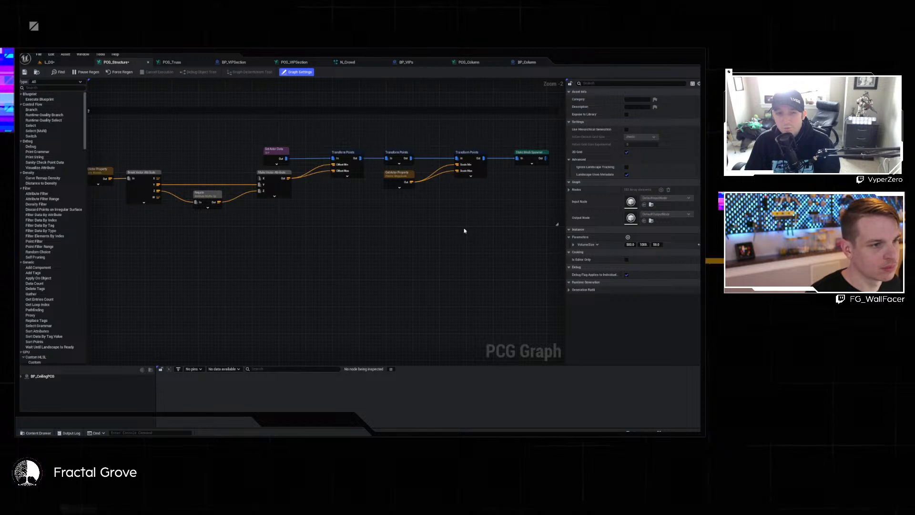
{"action": "right_click_drag", "start_coordinate": [457, 235], "coordinate": [412, 228]}
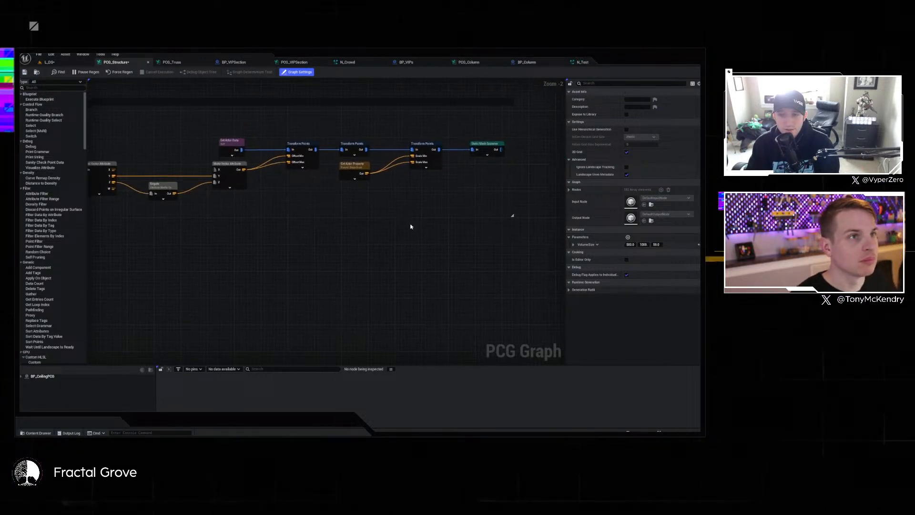
{"action": "scroll", "coordinate": [381, 205], "scroll_direction": "down", "scroll_amount": 2}
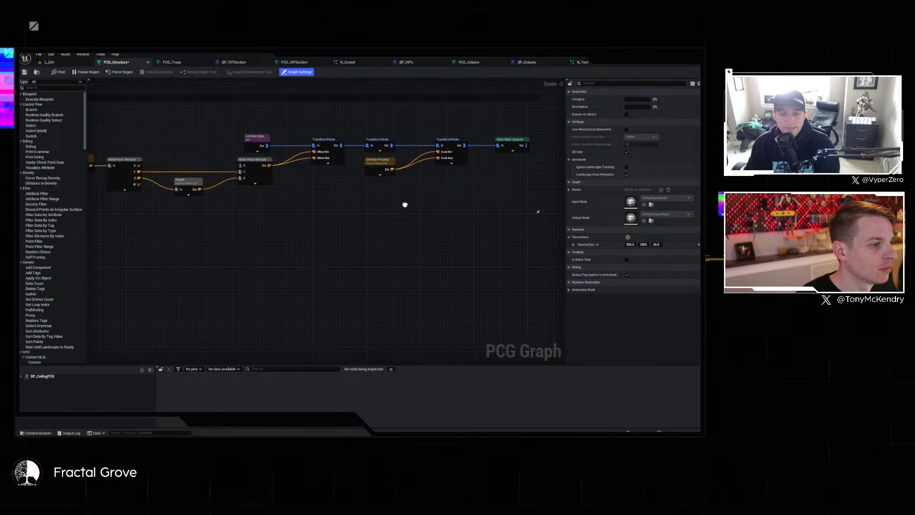
{"action": "scroll", "coordinate": [491, 206], "scroll_direction": "up", "scroll_amount": 1}
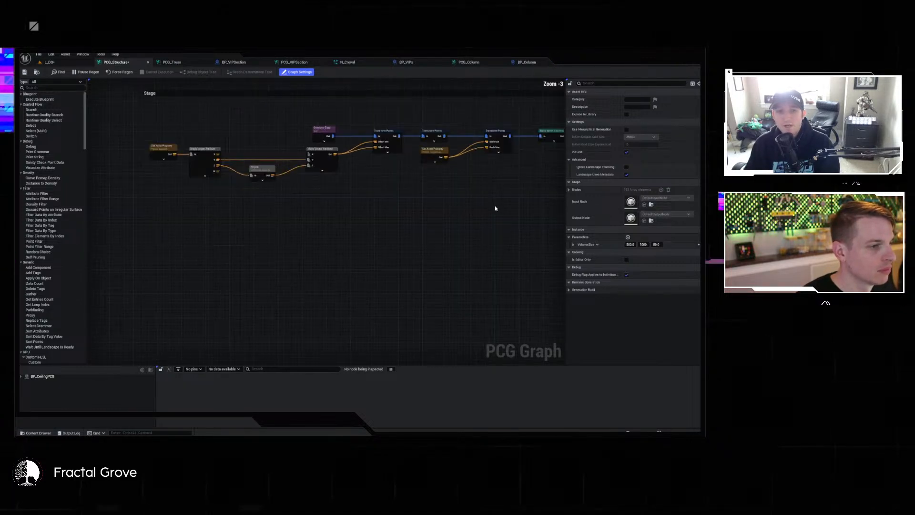
{"action": "right_click_drag", "start_coordinate": [501, 210], "coordinate": [488, 213]}
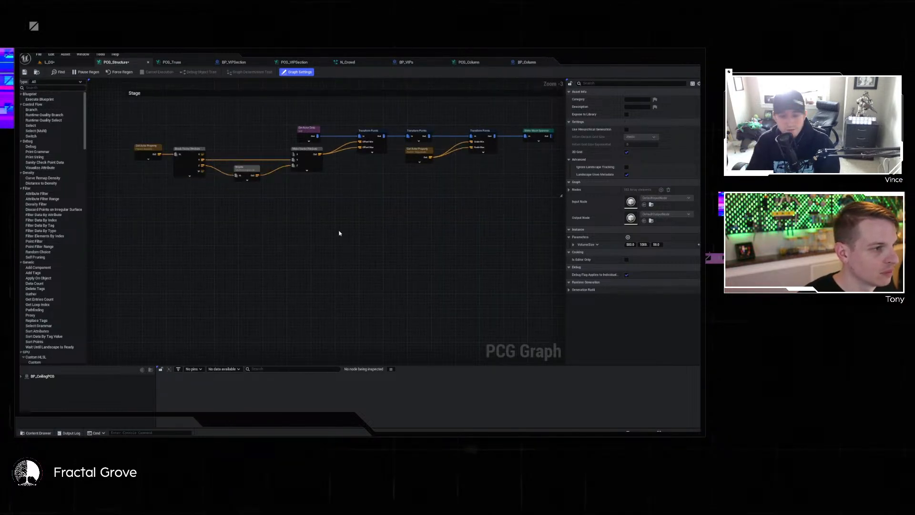
{"action": "left_click_drag", "start_coordinate": [283, 121], "coordinate": [353, 129]}
{"action": "left_click_drag", "start_coordinate": [149, 116], "coordinate": [368, 189]}
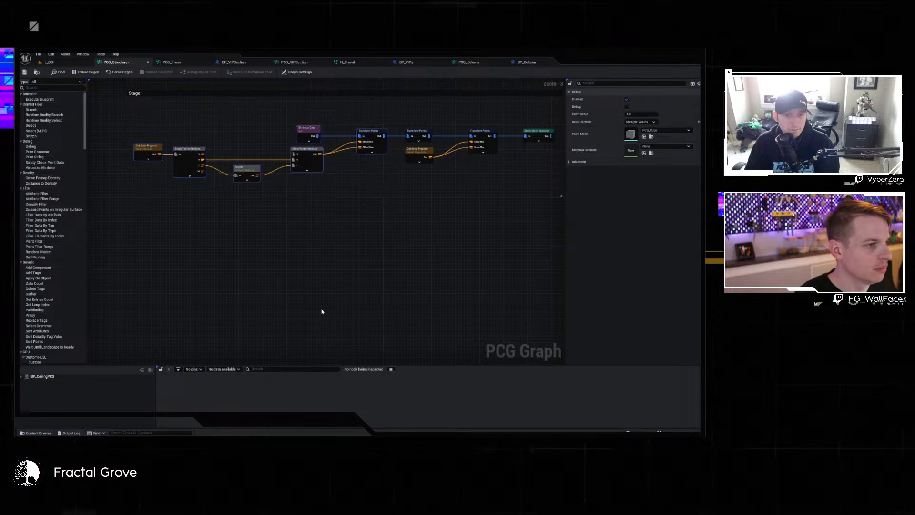
{"action": "key", "text": "ctrl+c"}
{"action": "key", "text": "ctrl+v"}
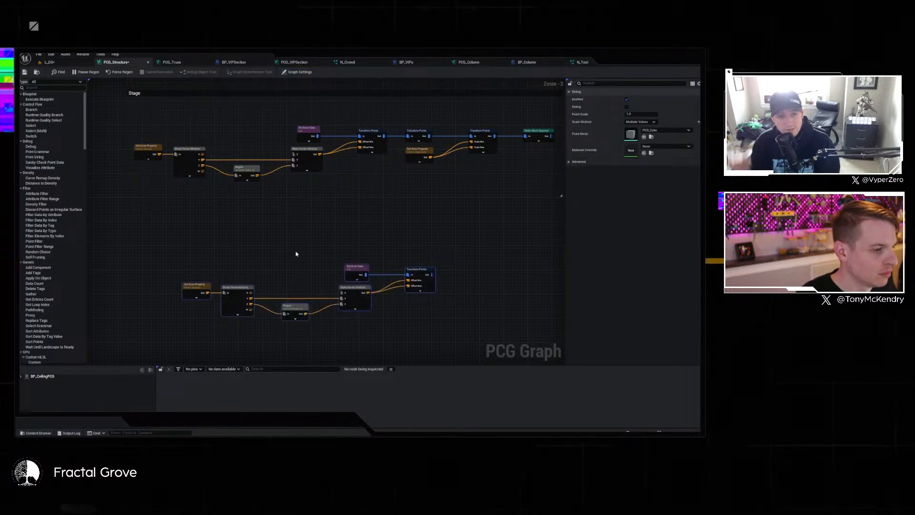
{"action": "scroll", "coordinate": [292, 264], "scroll_direction": "up", "scroll_amount": 1}
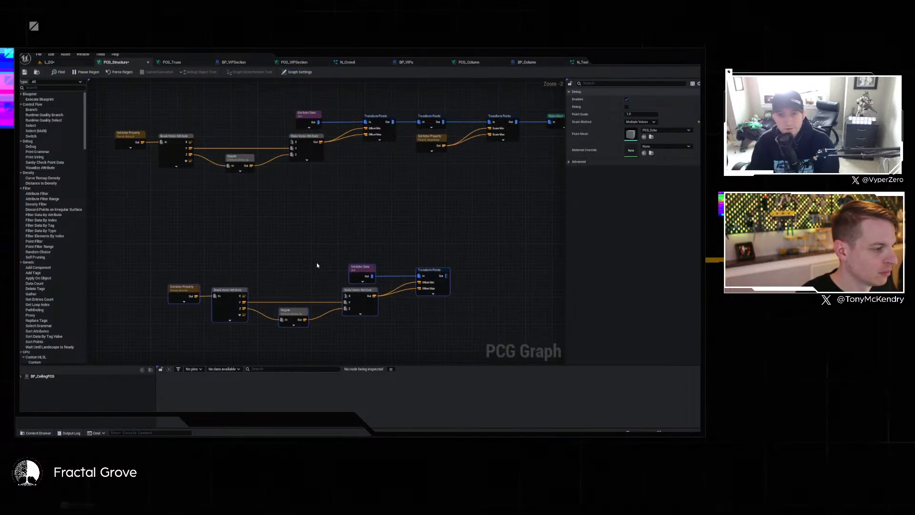
Enable Debug on the duplicated Transform Points node below the Stage section in the PCG_Structure graph.
{"action": "left_click", "coordinate": [320, 261]}
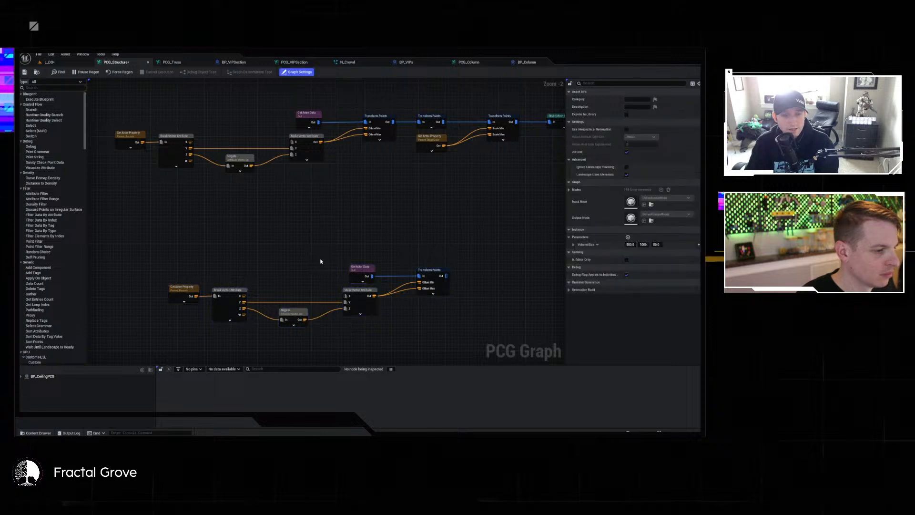
{"action": "right_click_drag", "start_coordinate": [320, 261], "coordinate": [275, 256]}
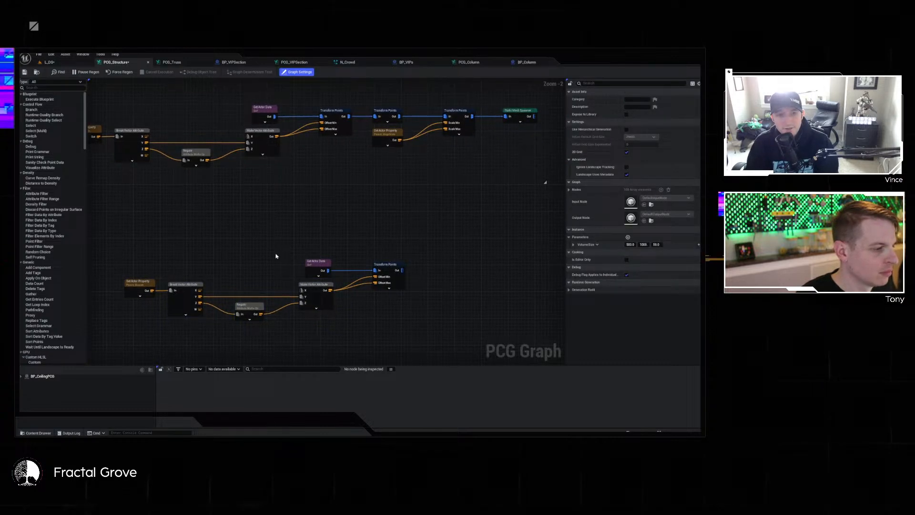
{"action": "left_click", "coordinate": [386, 265]}
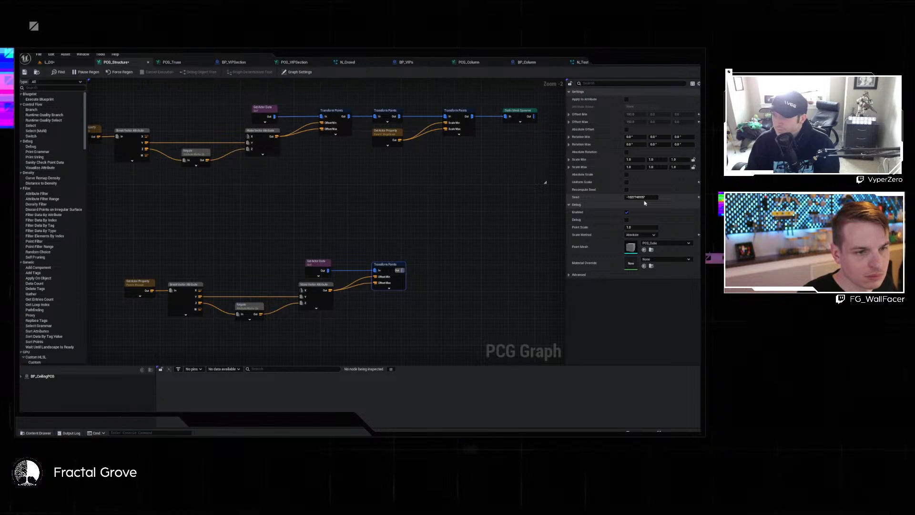
{"action": "left_click", "coordinate": [627, 220]}
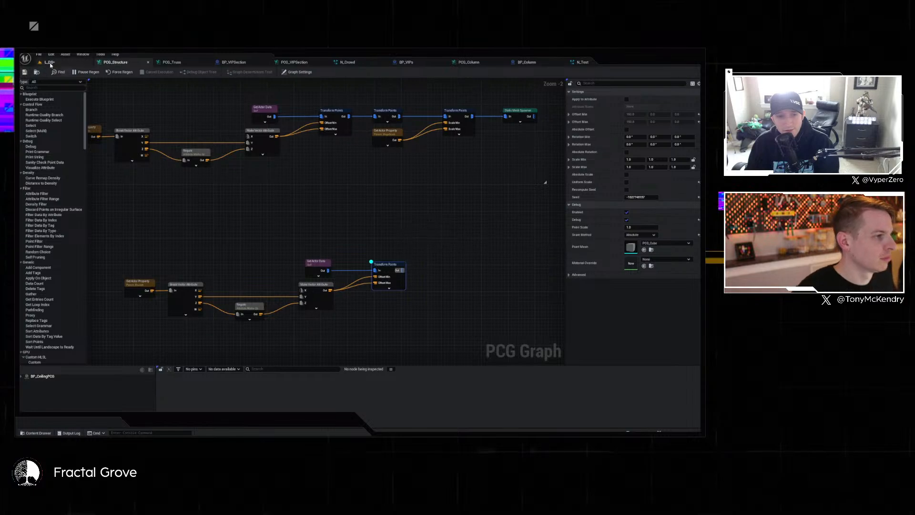
Switch to the level, select BP_CeilingPCG, and fly around the white debug cubes to examine where the duplicated chain places its point.
{"action": "left_click", "coordinate": [49, 63]}
{"action": "mouse_move", "coordinate": [307, 253]}
{"action": "right_mouse_down"}
{"action": "mouse_move", "coordinate": [298, 254]}
{"action": "mouse_move", "coordinate": [393, 295]}
{"action": "mouse_move", "coordinate": [296, 250]}
{"action": "right_mouse_up"}
{"action": "key", "text": "w"}
{"action": "scroll", "coordinate": [307, 253], "scroll_direction": "up", "scroll_amount": 1}
{"action": "left_click", "coordinate": [637, 152]}
{"action": "right_click_drag", "start_coordinate": [410, 229], "coordinate": [468, 257]}
{"action": "key", "text": "w"}
{"action": "scroll", "coordinate": [307, 253], "scroll_direction": "up", "scroll_amount": 1}
{"action": "right_click_drag", "start_coordinate": [250, 264], "coordinate": [158, 248]}
{"action": "key", "text": "s"}
{"action": "scroll", "coordinate": [250, 264], "scroll_direction": "down", "scroll_amount": 1}
{"action": "key", "text": "e"}
{"action": "key", "text": "w"}
{"action": "key", "text": "w"}
{"action": "key", "text": "q"}
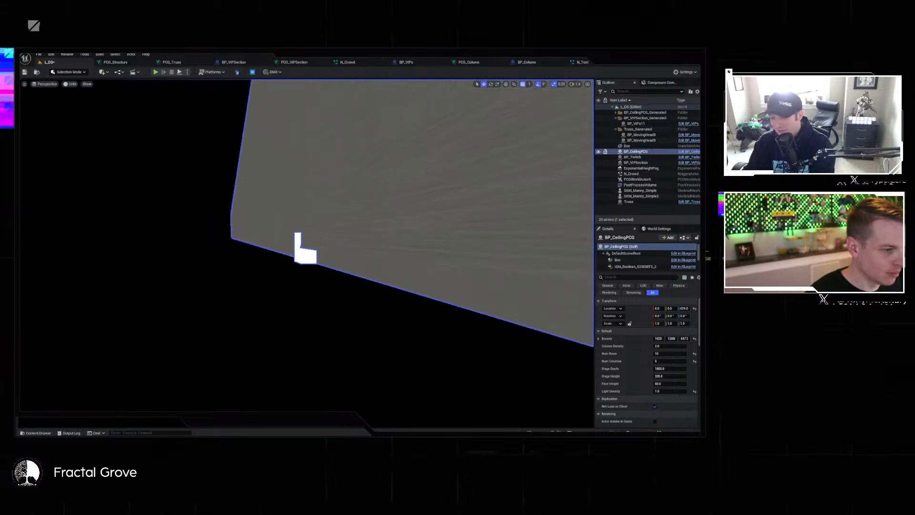
{"action": "key", "text": "e"}
{"action": "right_click_drag", "start_coordinate": [219, 275], "coordinate": [258, 275]}
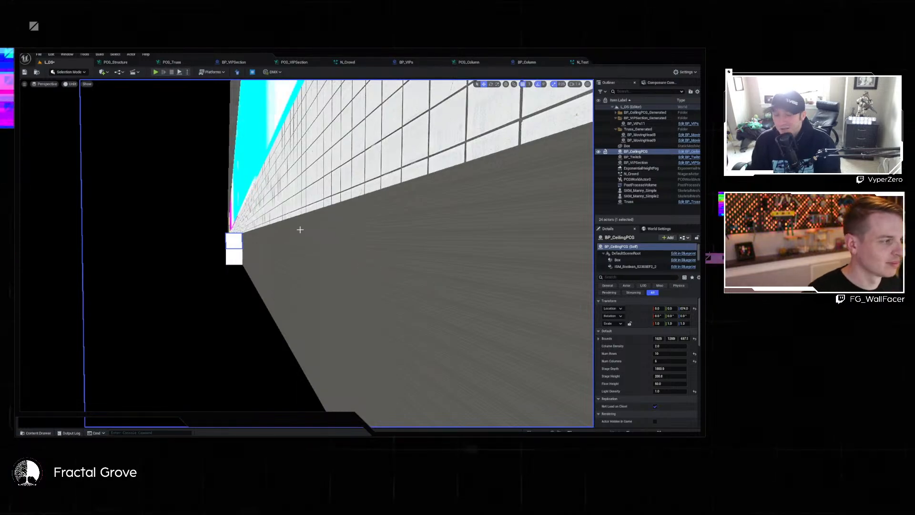
{"action": "mouse_move", "coordinate": [302, 229]}
{"action": "right_mouse_down"}
{"action": "mouse_move", "coordinate": [343, 227]}
{"action": "mouse_move", "coordinate": [303, 230]}
{"action": "right_mouse_up"}
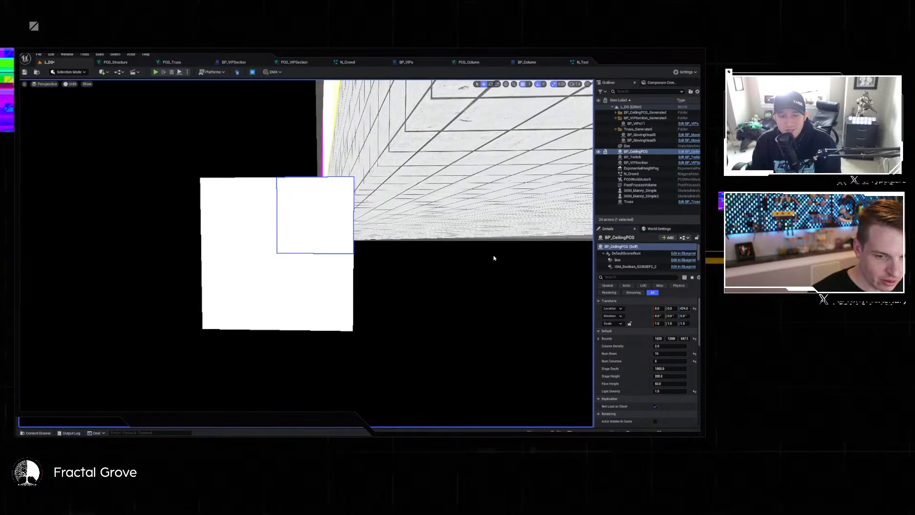
{"action": "key", "text": "s"}
{"action": "right_click_drag", "start_coordinate": [324, 217], "coordinate": [306, 227]}
{"action": "key", "text": "d"}
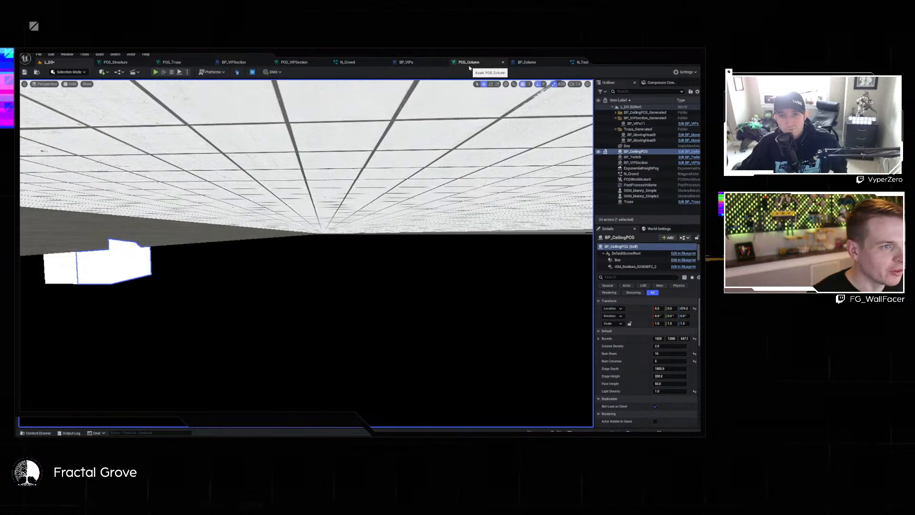
Return to the PCG_Structure graph and inspect the settings of the duplicated Get Actor Data node.
{"action": "left_click", "coordinate": [117, 62]}
{"action": "scroll", "coordinate": [356, 217], "scroll_direction": "up", "scroll_amount": 2}
{"action": "right_click_drag", "start_coordinate": [351, 224], "coordinate": [386, 153]}
{"action": "right_click_drag", "start_coordinate": [268, 193], "coordinate": [288, 179]}
{"action": "left_click", "coordinate": [366, 196]}
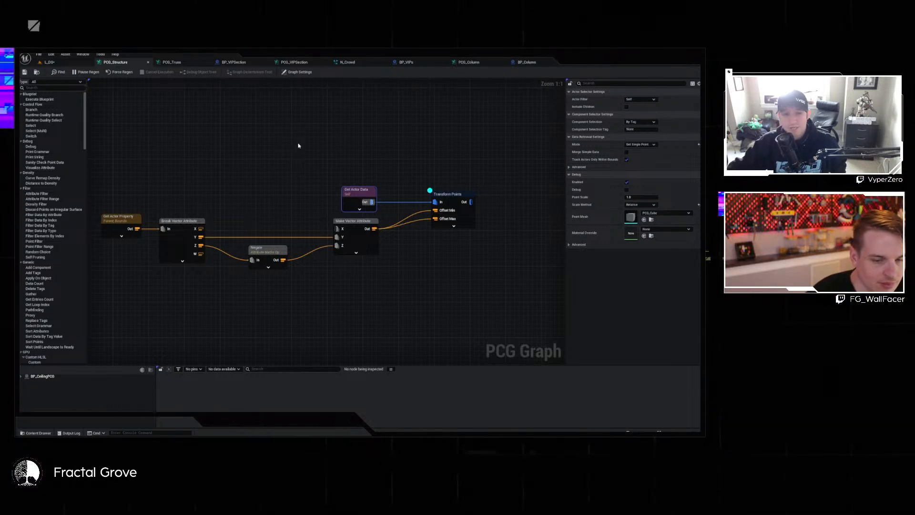
Run the level, stop it to turn the view toward the truss and screen, and run it again.
{"action": "left_click", "coordinate": [57, 62]}
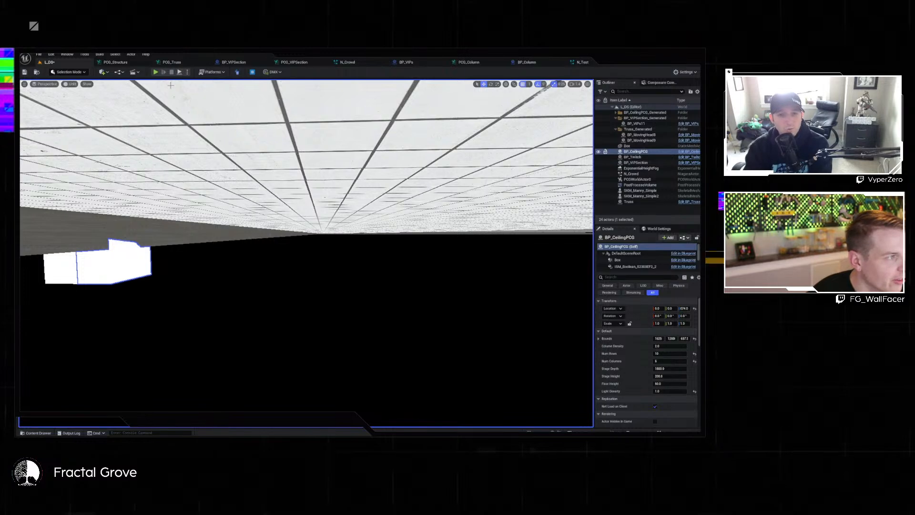
{"action": "left_click", "coordinate": [155, 72]}
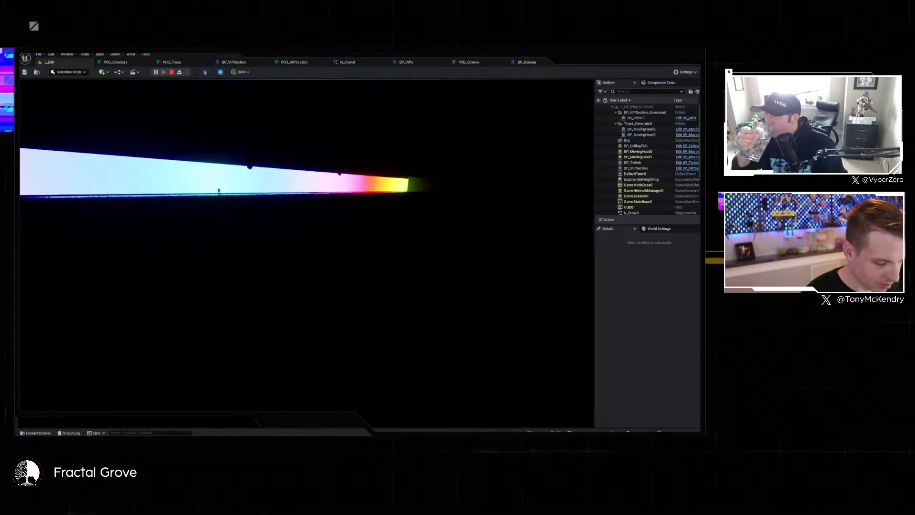
{"action": "key", "text": "Escape"}
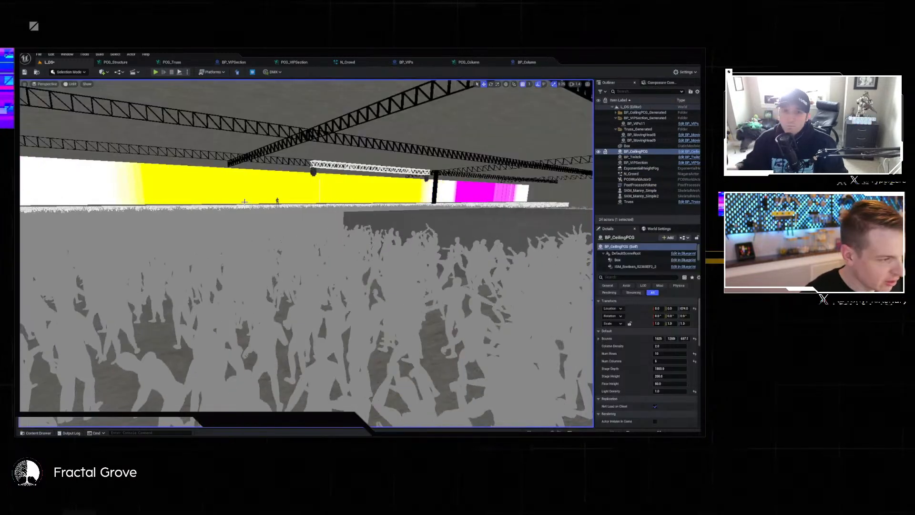
{"action": "right_click_drag", "start_coordinate": [305, 248], "coordinate": [240, 251]}
{"action": "left_click", "coordinate": [154, 73]}
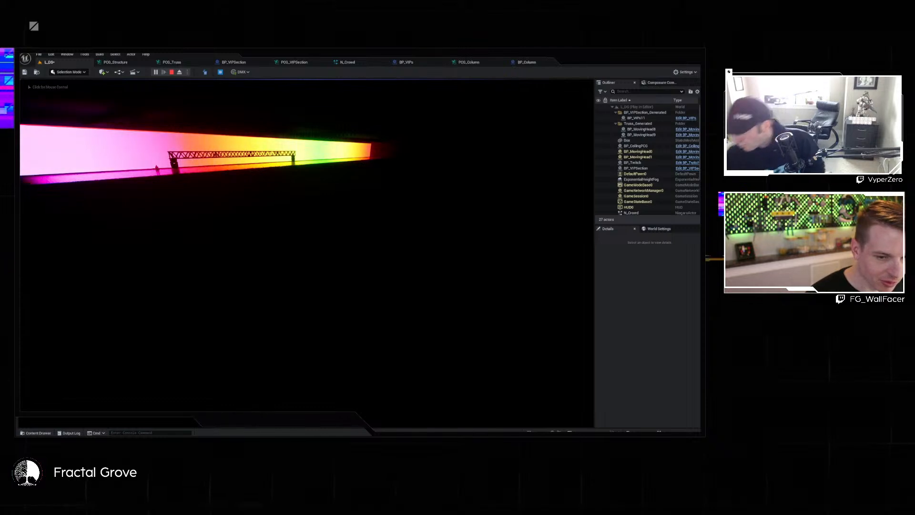
{"action": "left_click", "coordinate": [261, 291]}
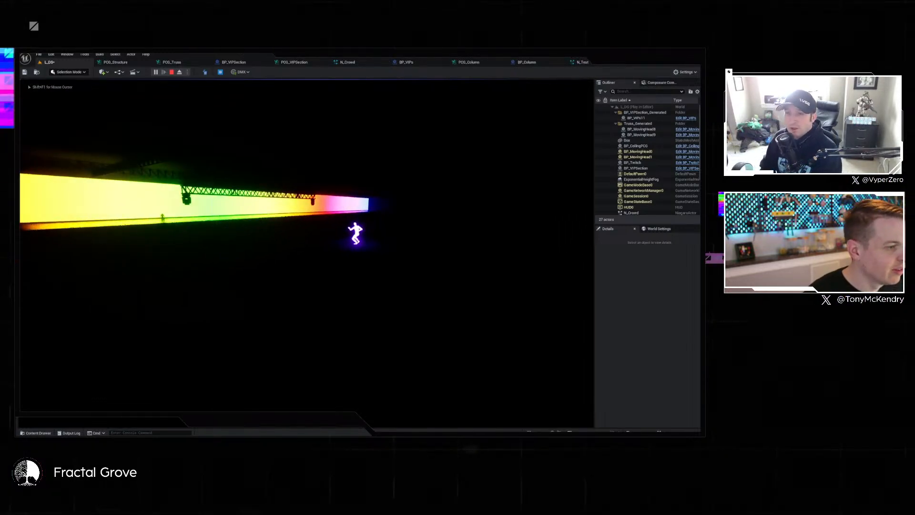
Check the DMX Control Console during play, close its tab, and return to the running level.
{"action": "key", "text": "super"}
{"action": "left_click", "coordinate": [242, 72]}
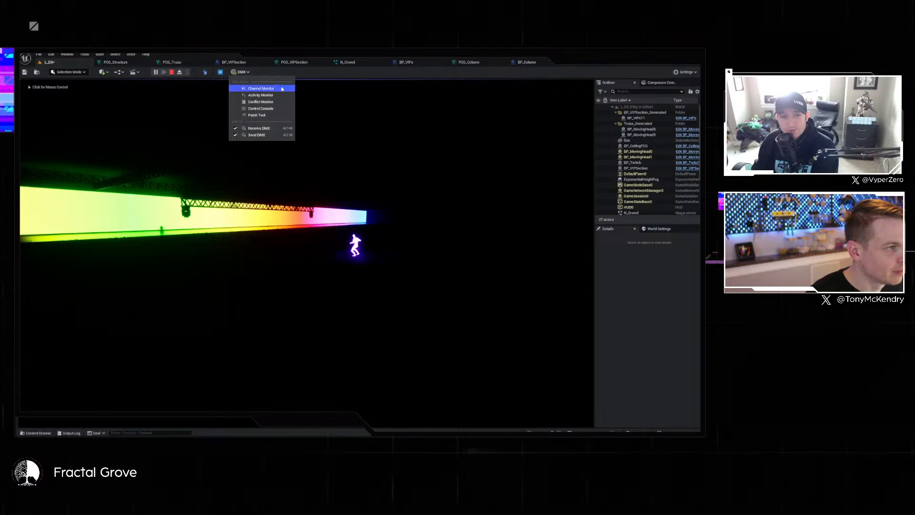
{"action": "left_click", "coordinate": [268, 114]}
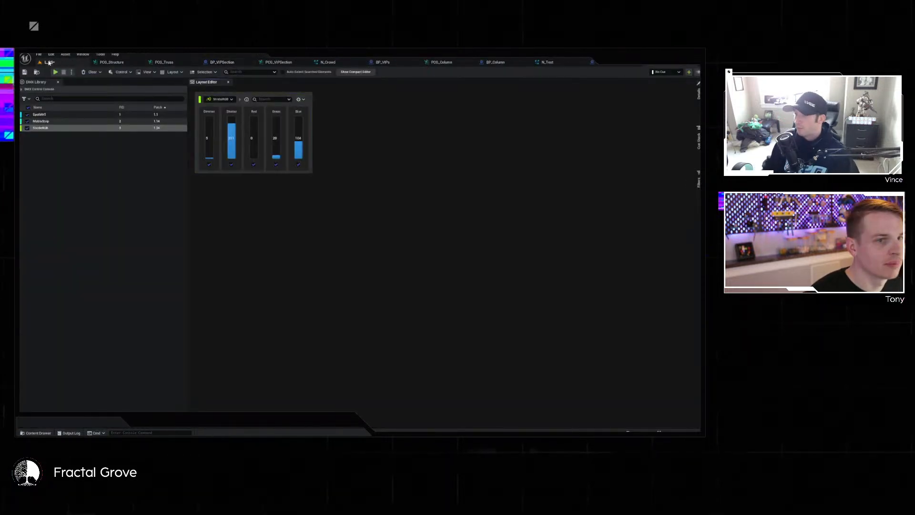
{"action": "left_click", "coordinate": [49, 63]}
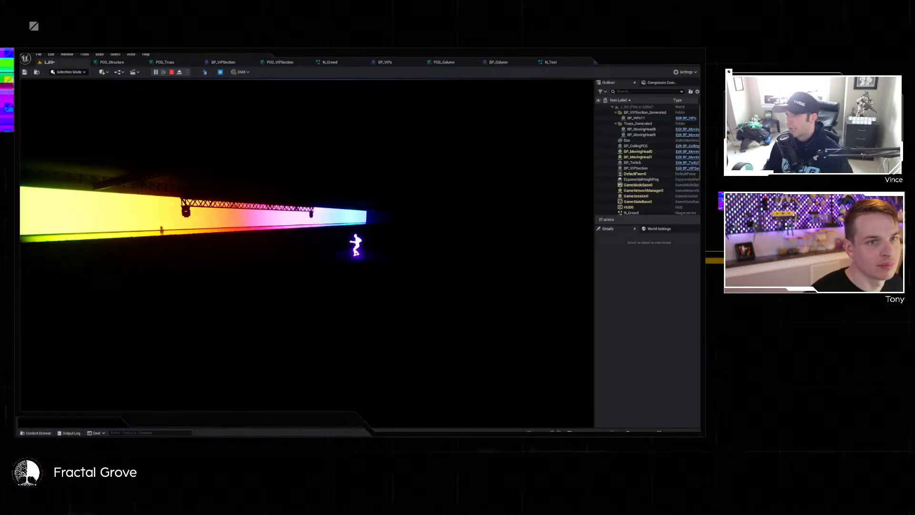
{"action": "left_click", "coordinate": [667, 62]}
{"action": "middle_click", "coordinate": [667, 63]}
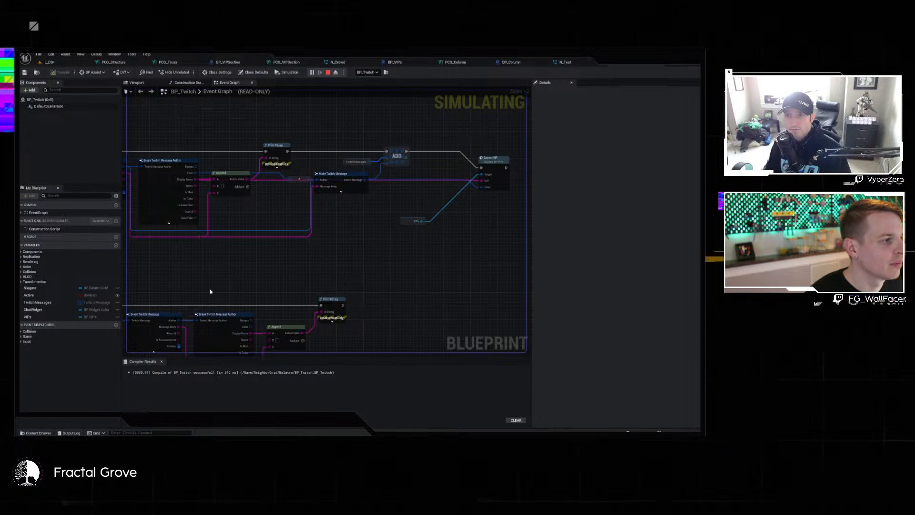
{"action": "left_click", "coordinate": [49, 62]}
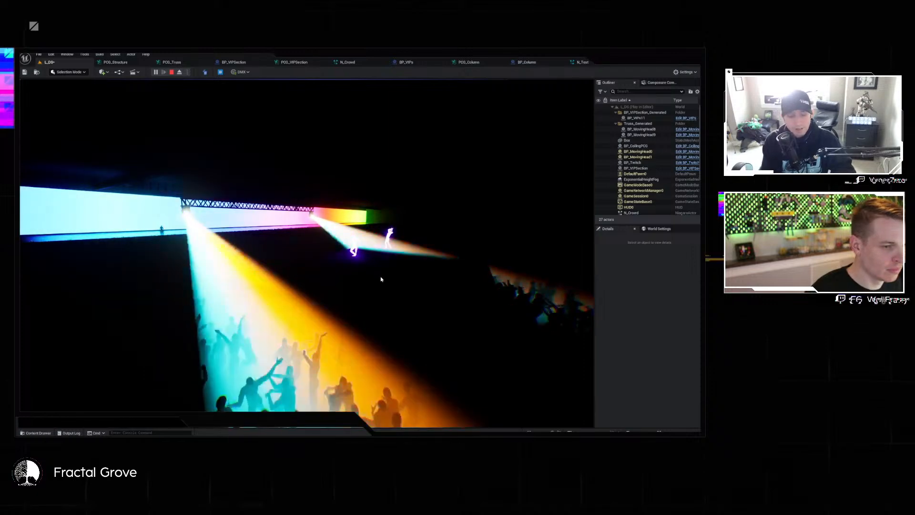
Fly around the running level to examine the moving-head beams, crowd and VIP characters, and stop play.
{"action": "left_click", "coordinate": [400, 244]}
{"action": "key", "text": "d"}
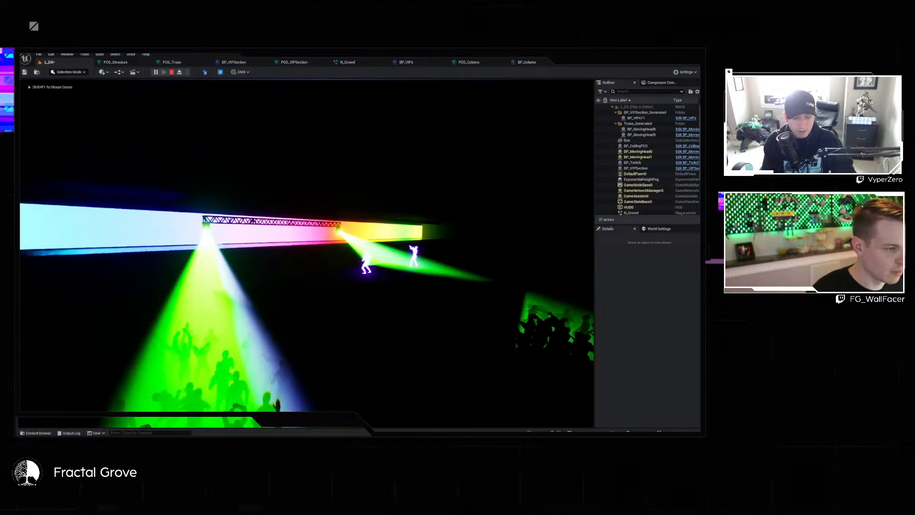
{"action": "key", "text": "s"}
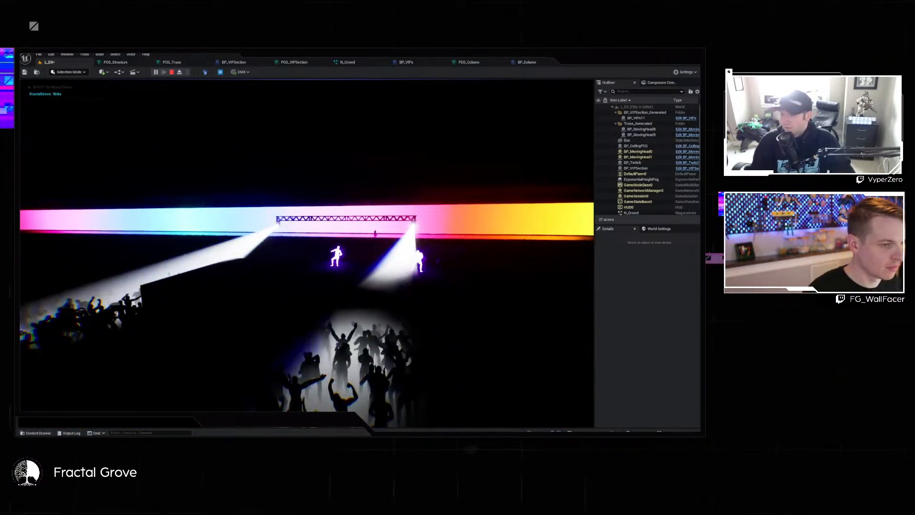
{"action": "key", "text": "a"}
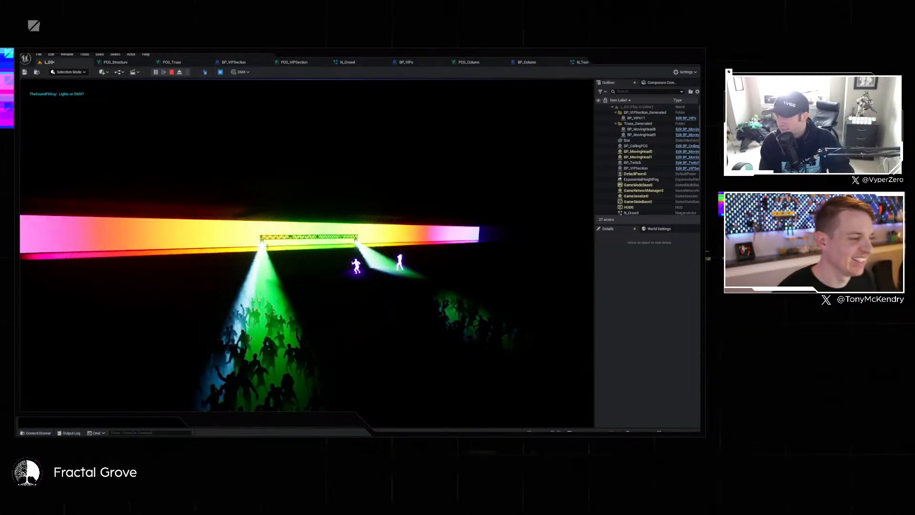
{"action": "key", "text": "a"}
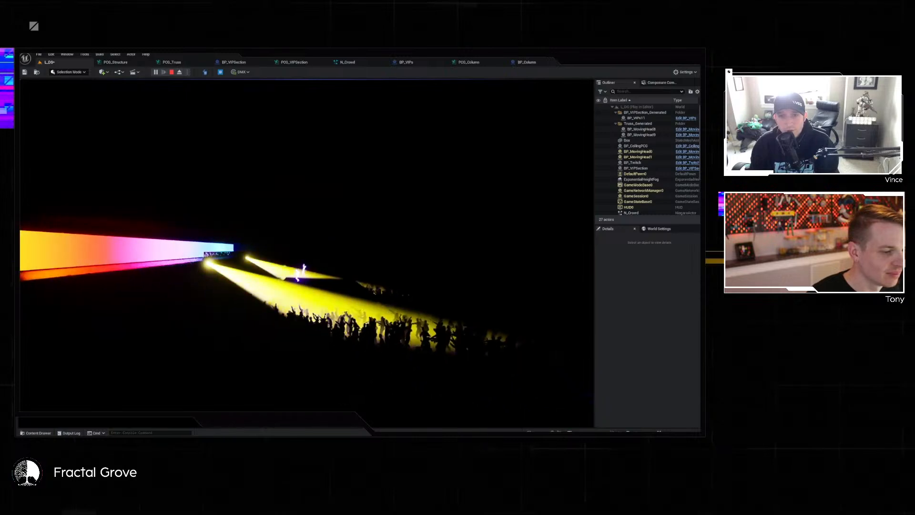
{"action": "key", "text": "d"}
{"action": "key", "text": "d"}
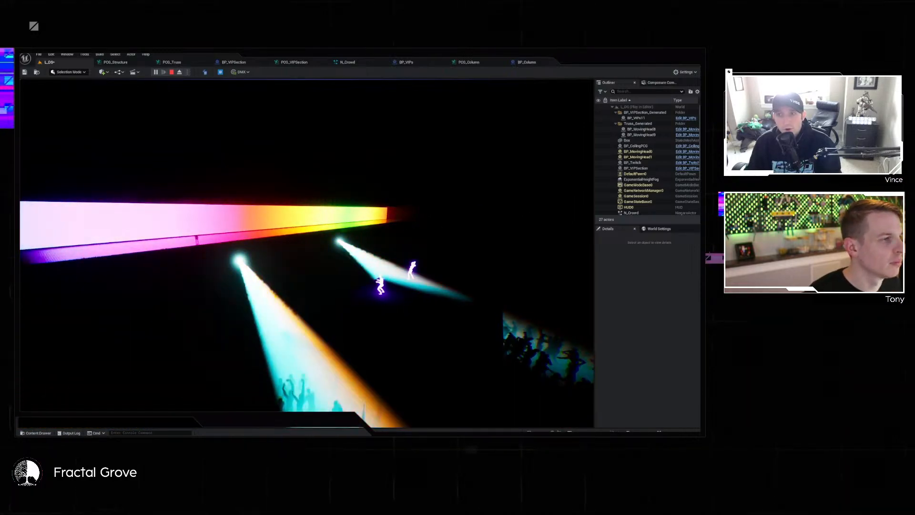
{"action": "key", "text": "Escape"}
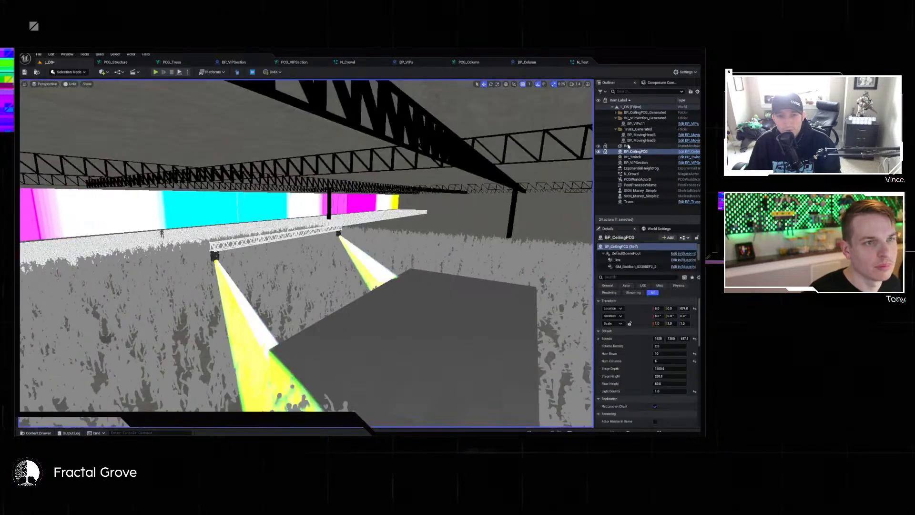
Copy the Get Actor Property node feeding the Stage section's scale into the empty space above the duplicated chain in PCG_Structure.
{"action": "left_click", "coordinate": [591, 63]}
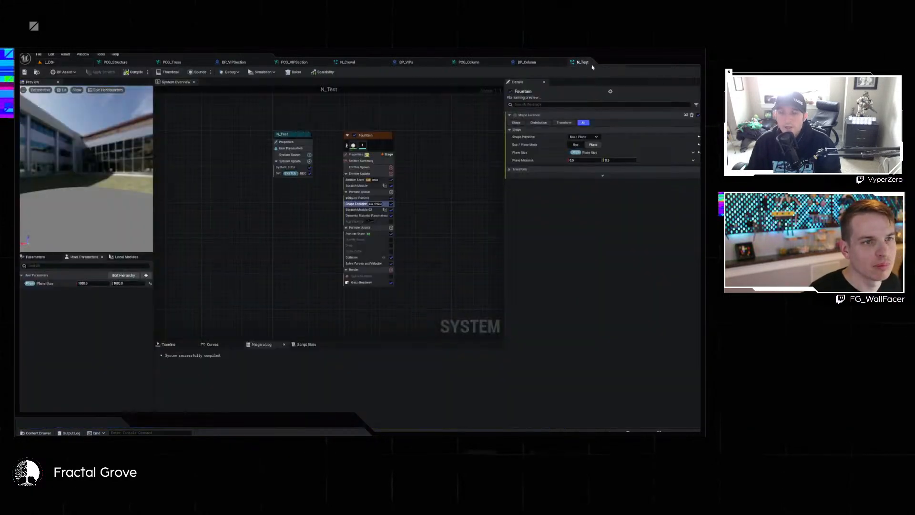
{"action": "left_click", "coordinate": [649, 66]}
{"action": "left_click", "coordinate": [458, 63]}
{"action": "left_click", "coordinate": [114, 62]}
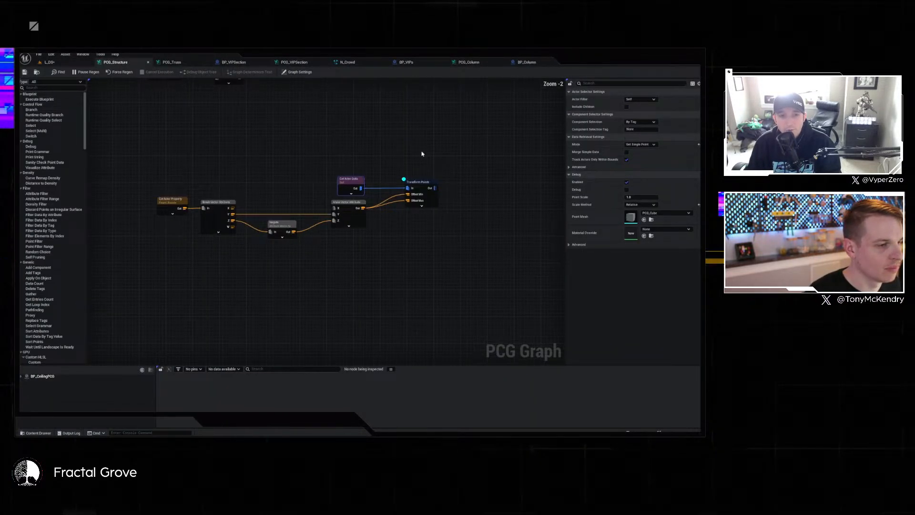
{"action": "left_click", "coordinate": [425, 187]}
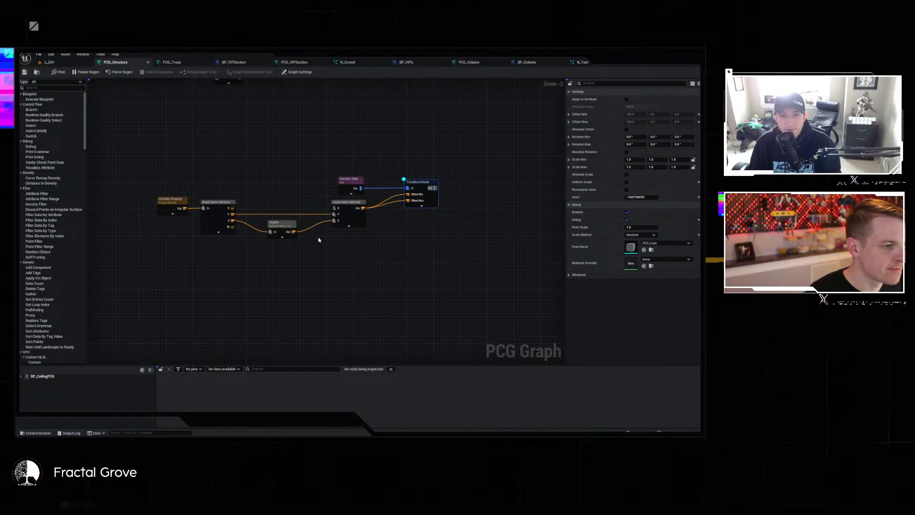
{"action": "scroll", "coordinate": [365, 249], "scroll_direction": "down", "scroll_amount": 4}
{"action": "right_click_drag", "start_coordinate": [388, 257], "coordinate": [368, 264]}
{"action": "scroll", "coordinate": [385, 205], "scroll_direction": "up", "scroll_amount": 5}
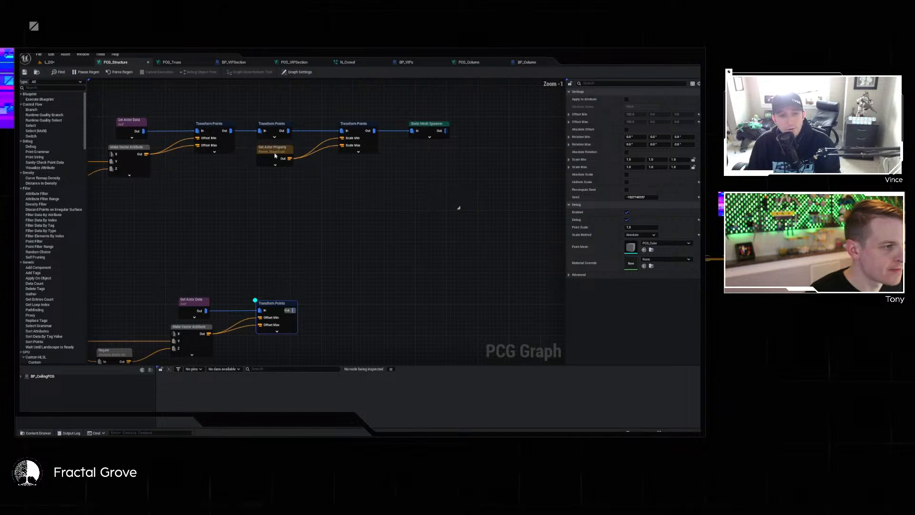
{"action": "left_click", "coordinate": [301, 214]}
{"action": "key", "text": "ctrl+v"}
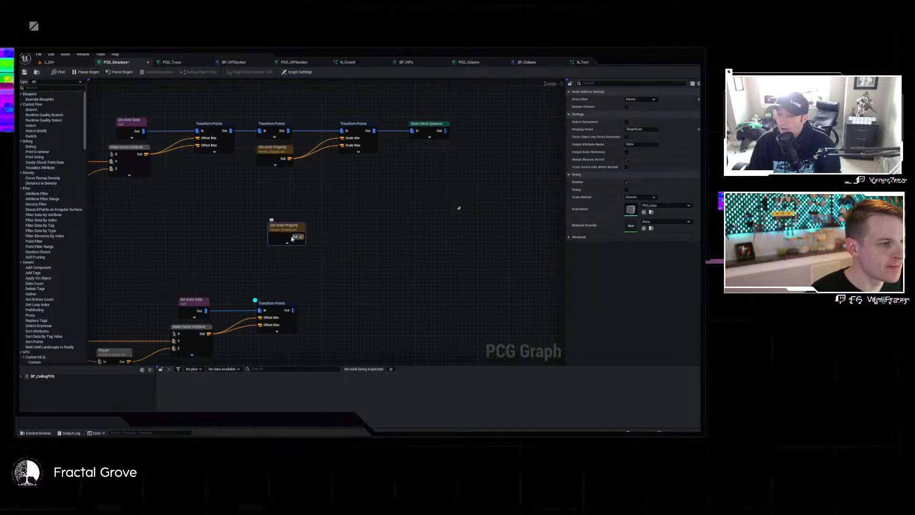
Add a Break Vector Attribute node connected to the output of the copied Get Actor Property node.
{"action": "right_click_drag", "start_coordinate": [324, 247], "coordinate": [402, 201]}
{"action": "right_click", "coordinate": [380, 189]}
{"action": "left_click", "coordinate": [378, 192]}
{"action": "left_click_drag", "start_coordinate": [423, 192], "coordinate": [427, 193]}
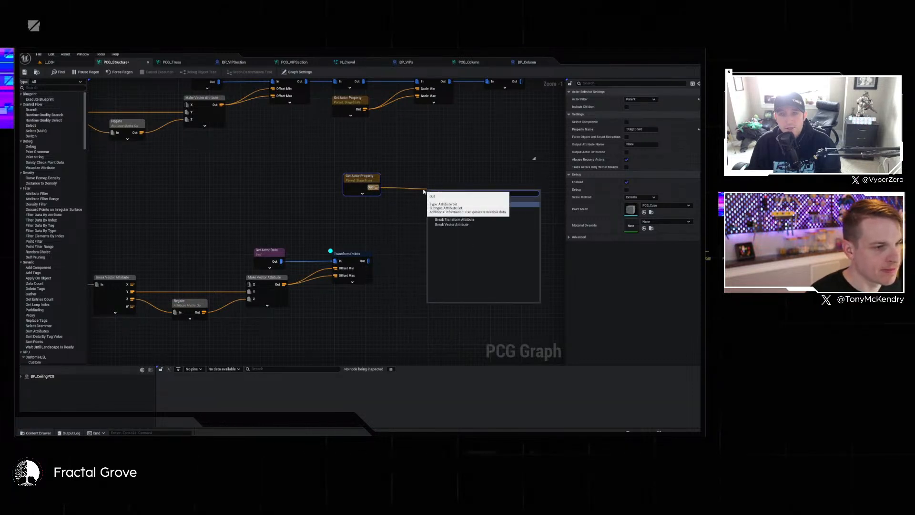
{"action": "type", "text": "brea"}
{"action": "left_click", "coordinate": [451, 210]}
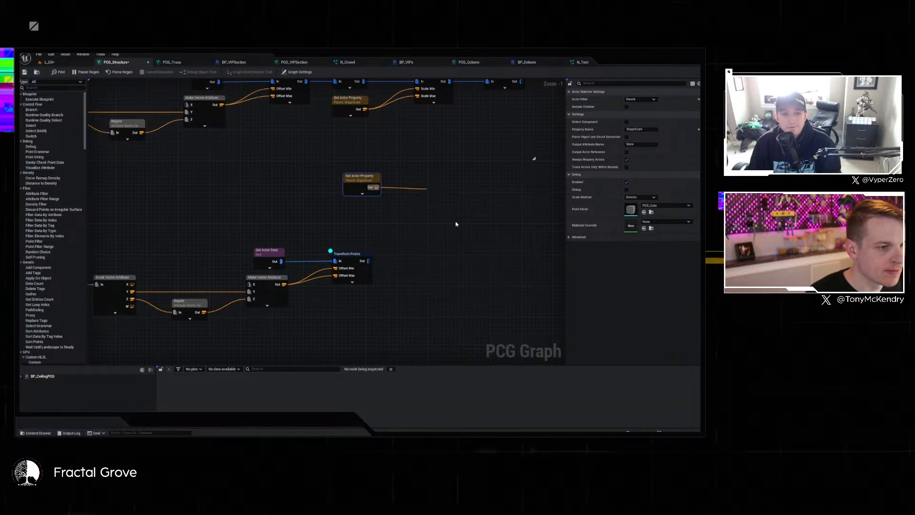
{"action": "right_click_drag", "start_coordinate": [477, 245], "coordinate": [440, 202]}
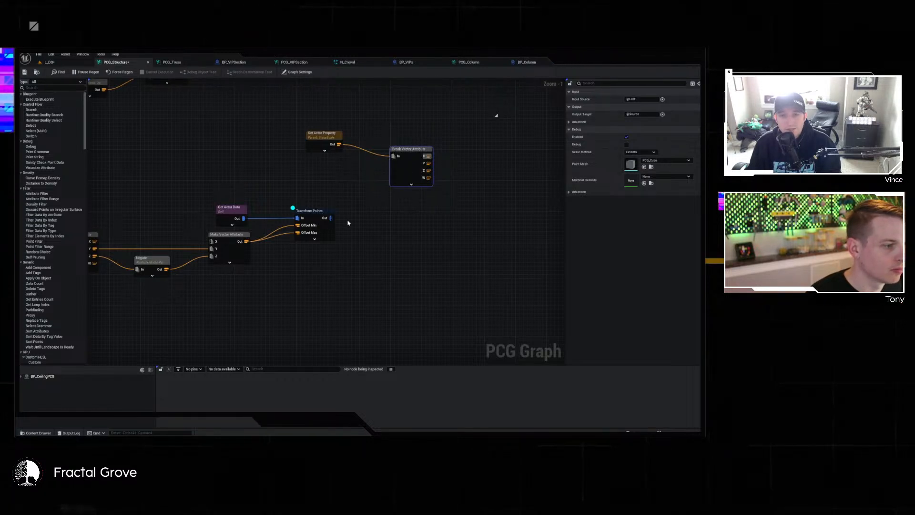
Move the copied Get Actor Property and its Break Vector Attribute together to the space below the duplicated chain.
{"action": "right_click_drag", "start_coordinate": [327, 237], "coordinate": [317, 288]}
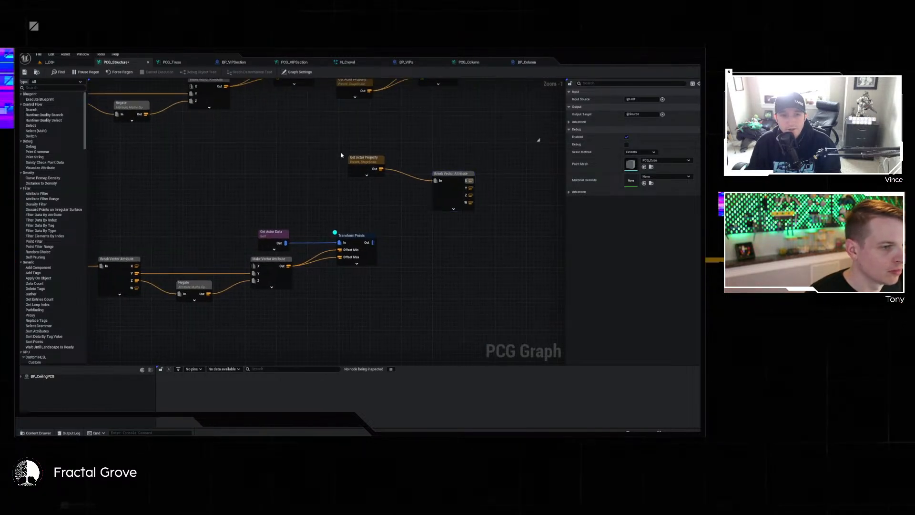
{"action": "left_click_drag", "start_coordinate": [454, 199], "coordinate": [201, 230]}
{"action": "right_click_drag", "start_coordinate": [341, 218], "coordinate": [455, 258]}
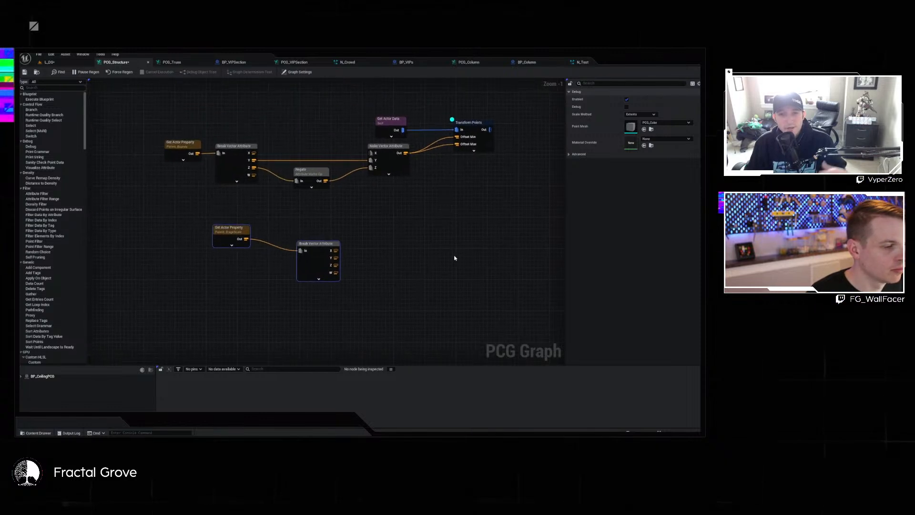
Add a Subtract node fed at In A by the Y output of the upper Break Vector Attribute.
{"action": "right_click", "coordinate": [378, 207]}
{"action": "left_click", "coordinate": [271, 172]}
{"action": "left_click_drag", "start_coordinate": [252, 160], "coordinate": [401, 224]}
{"action": "type", "text": "sub"}
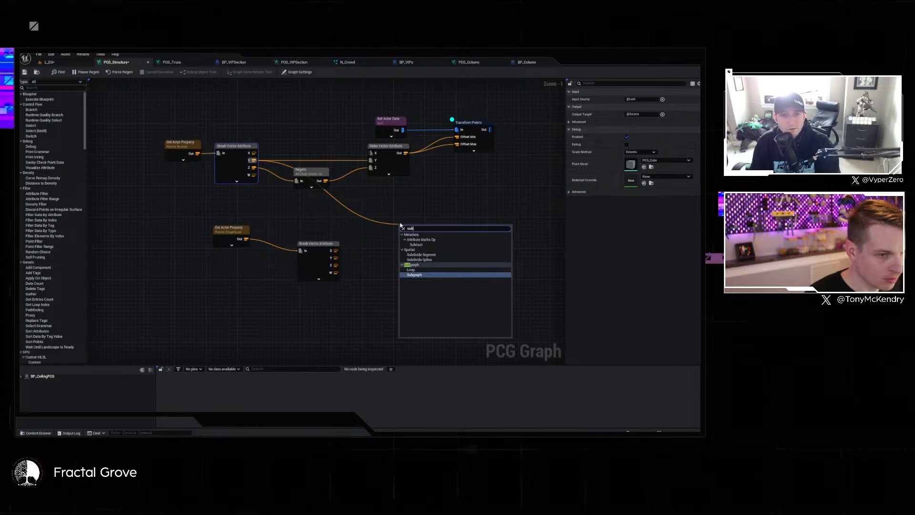
{"action": "type", "text": "t"}
{"action": "key", "text": "Return"}
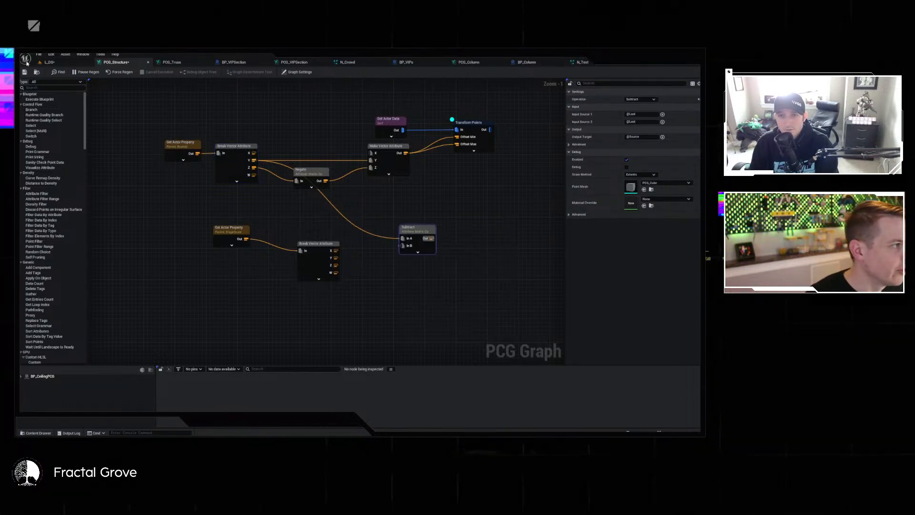
Fly around the level to examine the moving-head beams, trusses and stage above the crowd.
{"action": "left_click", "coordinate": [56, 62]}
{"action": "right_click_drag", "start_coordinate": [367, 258], "coordinate": [451, 260]}
{"action": "right_click_drag", "start_coordinate": [355, 175], "coordinate": [302, 171]}
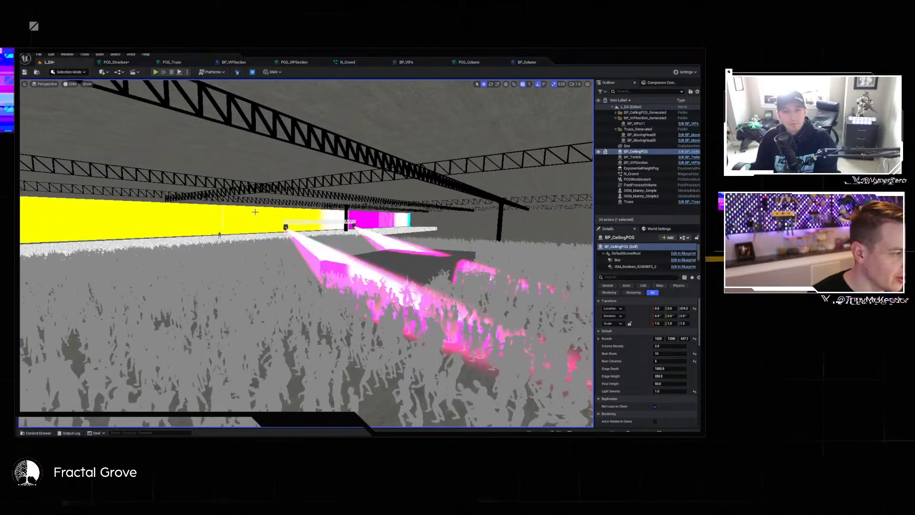
{"action": "right_click_drag", "start_coordinate": [334, 256], "coordinate": [479, 244]}
{"action": "right_click_drag", "start_coordinate": [329, 250], "coordinate": [255, 258]}
{"action": "key", "text": "w"}
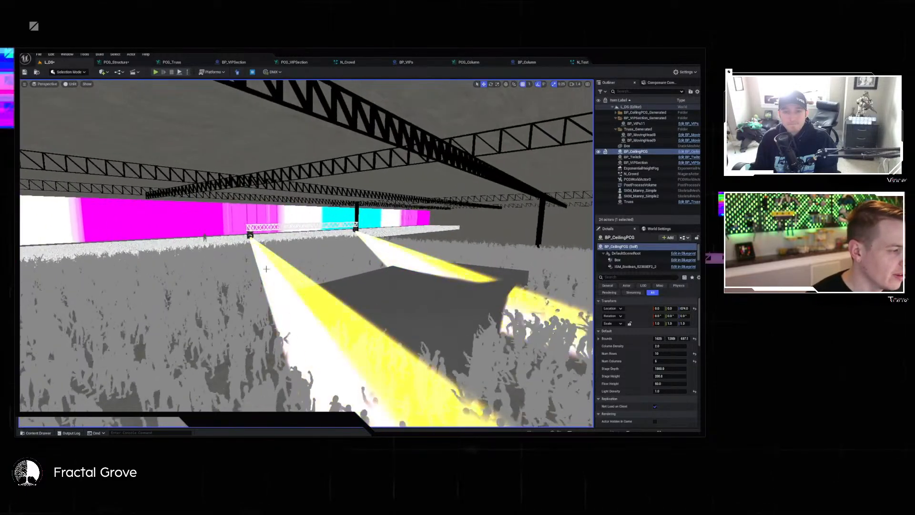
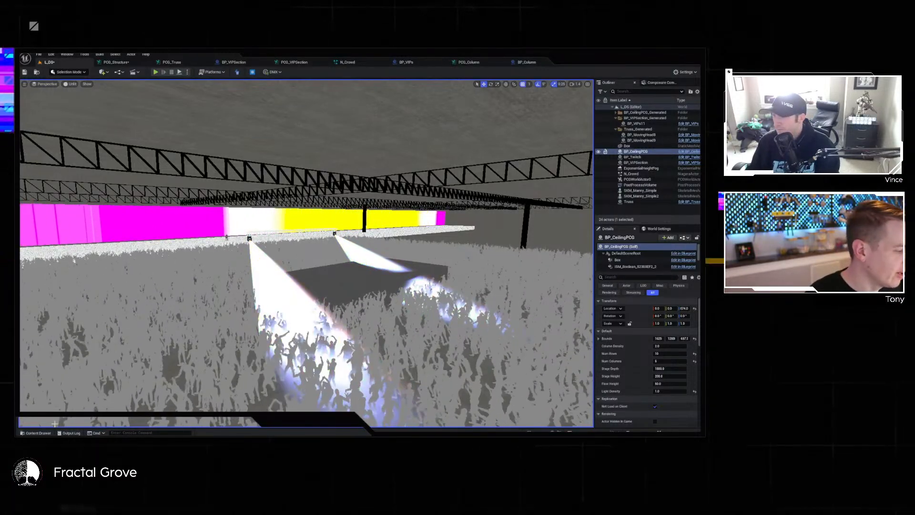
Browse to the Light folder under Drumsheds, and set the level viewport to Lit mode.
{"action": "left_click", "coordinate": [38, 433]}
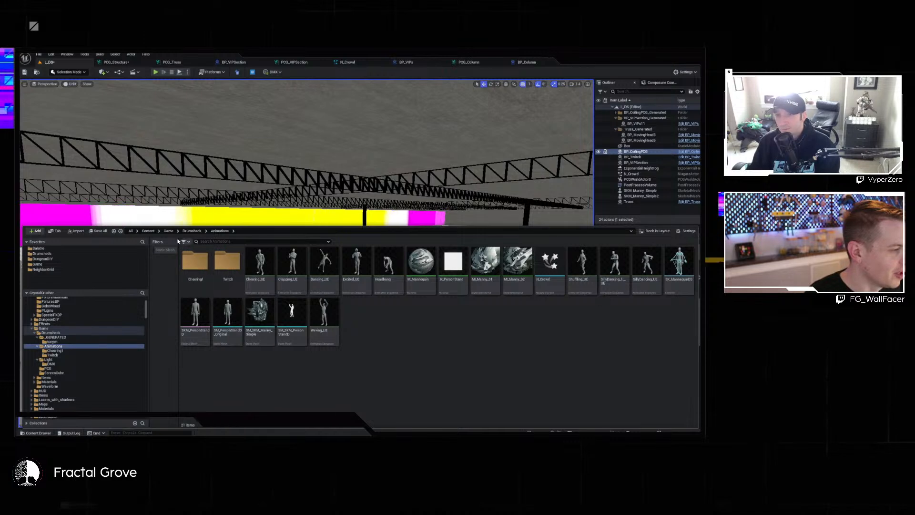
{"action": "left_click", "coordinate": [191, 231]}
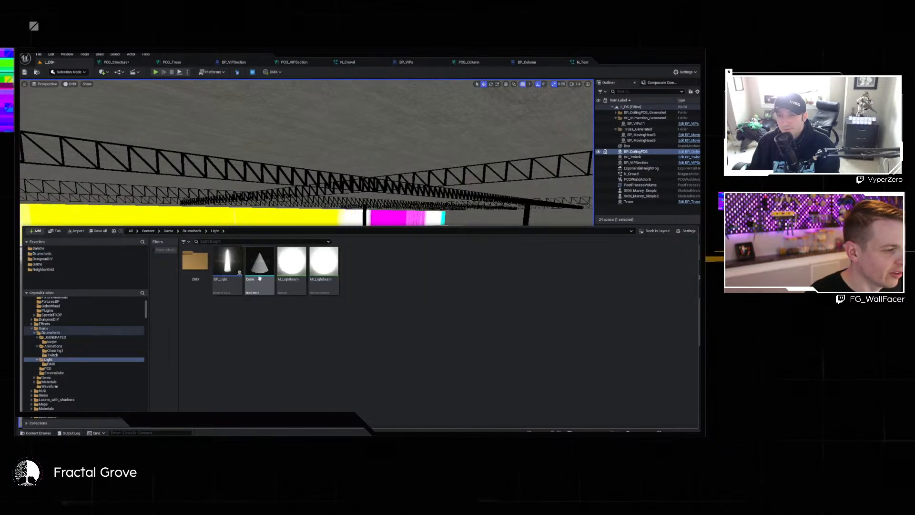
{"action": "right_click_drag", "start_coordinate": [366, 168], "coordinate": [360, 172]}
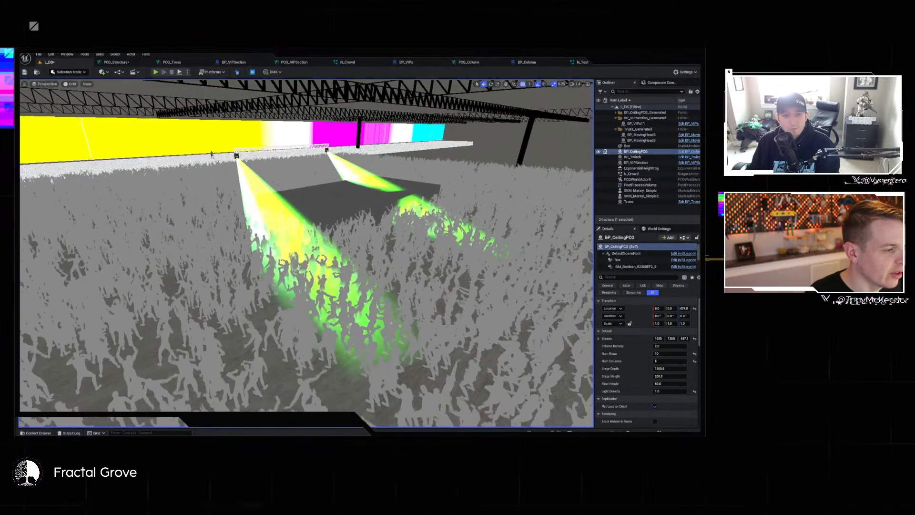
{"action": "key", "text": "alt+4"}
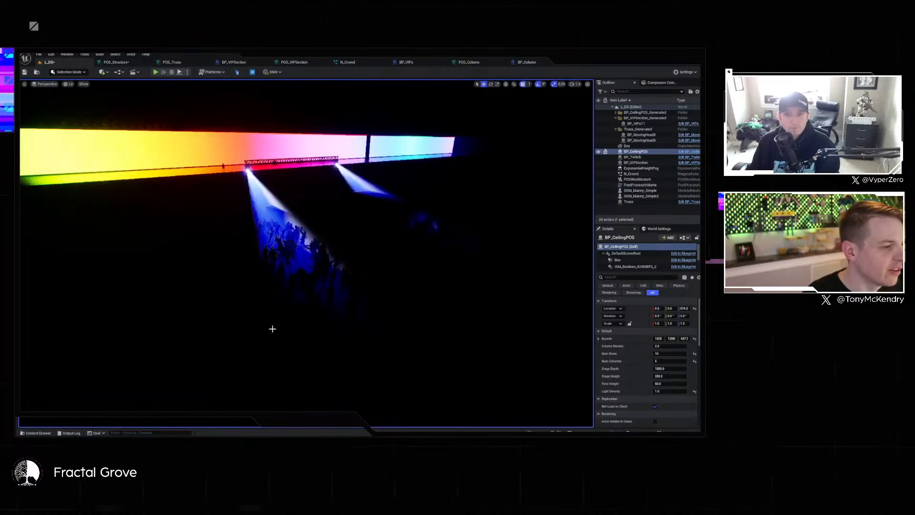
Place a BP_Light from the Light folder into the level near the moving heads.
{"action": "key", "text": "ctrl+space"}
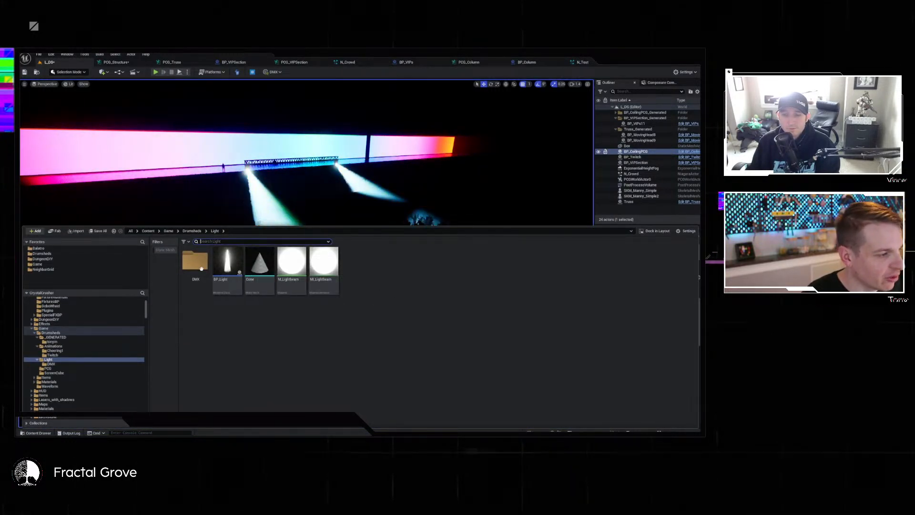
{"action": "left_click_drag", "start_coordinate": [223, 291], "coordinate": [337, 144]}
{"action": "key", "text": "w"}
{"action": "mouse_move", "coordinate": [343, 171]}
{"action": "right_mouse_down"}
{"action": "mouse_move", "coordinate": [346, 152]}
{"action": "mouse_move", "coordinate": [342, 171]}
{"action": "right_mouse_up"}
{"action": "left_click", "coordinate": [342, 172]}
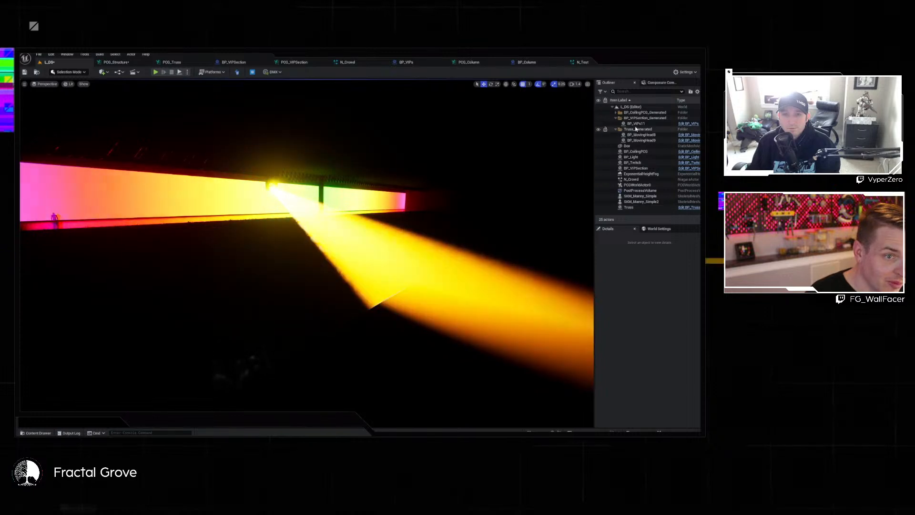
Fly around the placed BP_Light to compare its cone with the moving-head beam.
{"action": "left_click", "coordinate": [38, 432]}
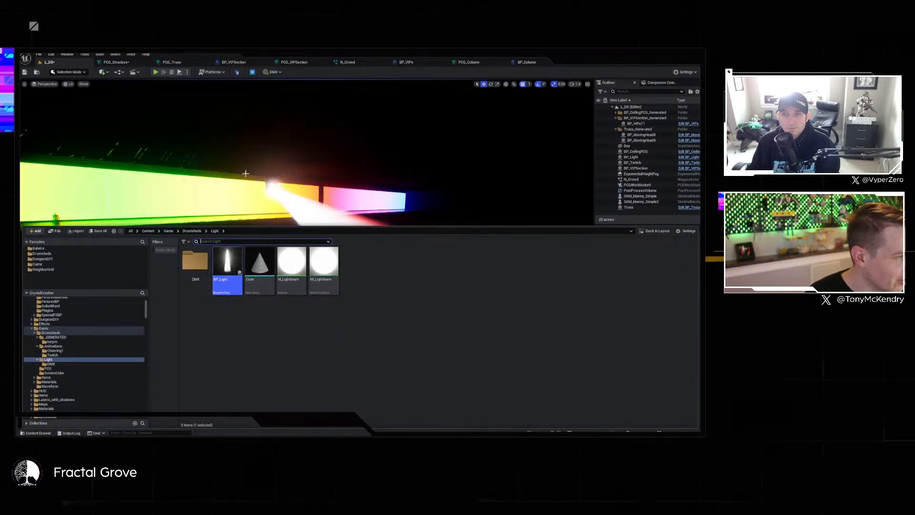
{"action": "right_click_drag", "start_coordinate": [244, 185], "coordinate": [210, 205]}
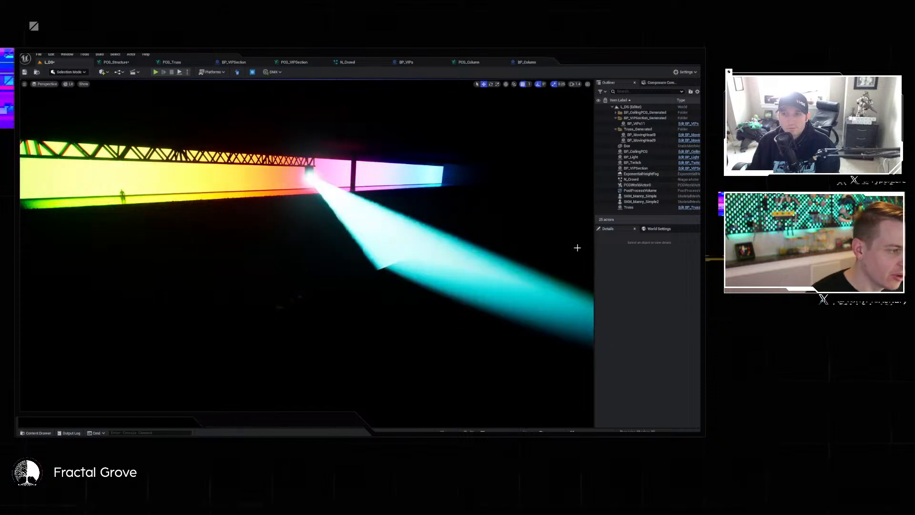
{"action": "right_click_drag", "start_coordinate": [307, 253], "coordinate": [296, 303]}
{"action": "key", "text": "w"}
{"action": "scroll", "coordinate": [305, 253], "scroll_direction": "down", "scroll_amount": 2}
{"action": "key", "text": "s"}
{"action": "scroll", "coordinate": [305, 253], "scroll_direction": "down", "scroll_amount": 2}
{"action": "scroll", "coordinate": [427, 197], "scroll_direction": "down", "scroll_amount": 5}
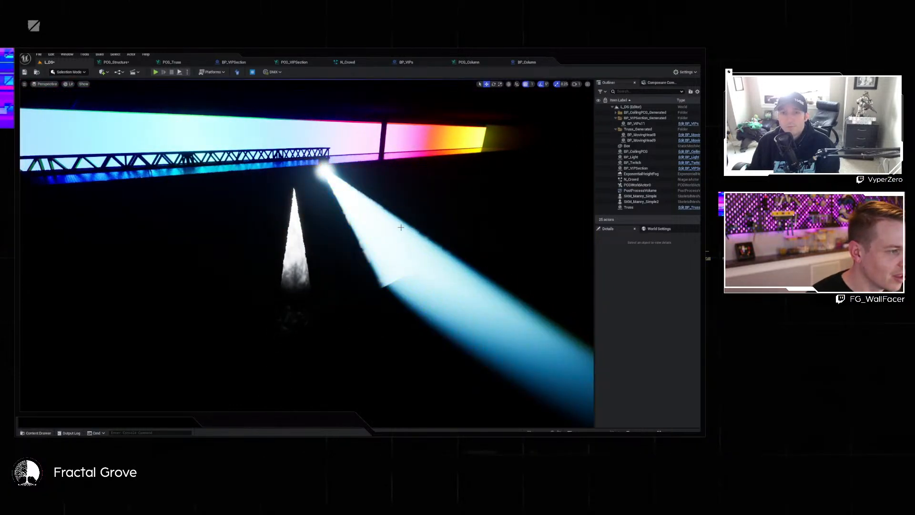
Delete the BP_Light from the level and view the two moving-head beams over the crowd.
{"action": "left_click", "coordinate": [374, 213]}
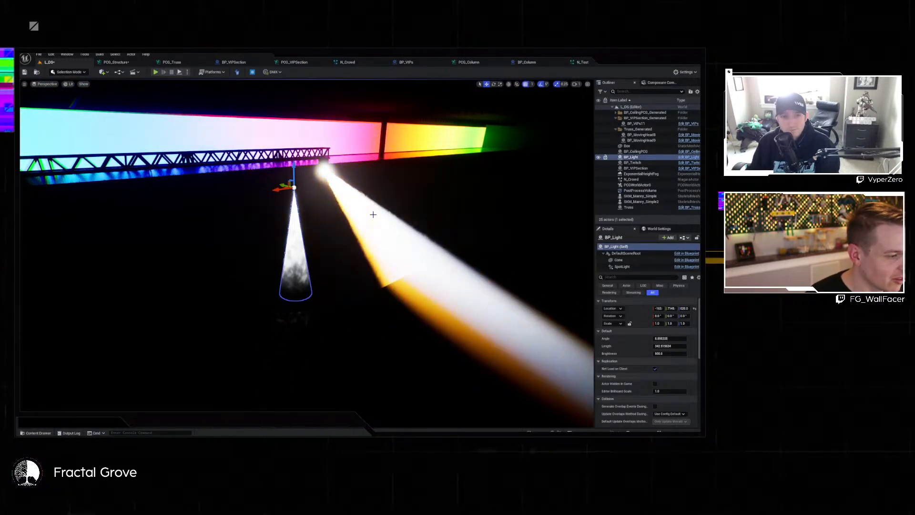
{"action": "key", "text": "Delete"}
{"action": "key", "text": "a"}
{"action": "right_click_drag", "start_coordinate": [364, 207], "coordinate": [317, 212]}
{"action": "key", "text": "d"}
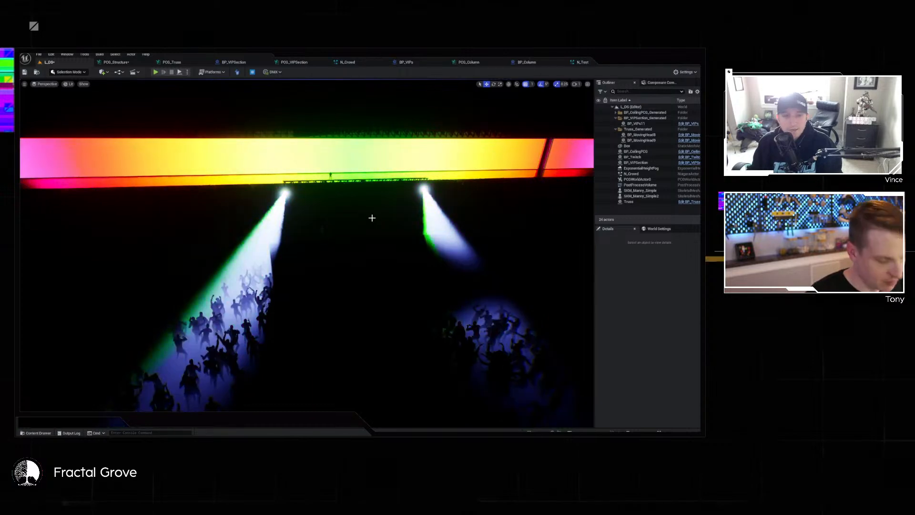
{"action": "key", "text": "a"}
{"action": "right_click_drag", "start_coordinate": [369, 217], "coordinate": [411, 208]}
{"action": "key", "text": "q"}
{"action": "key", "text": "d"}
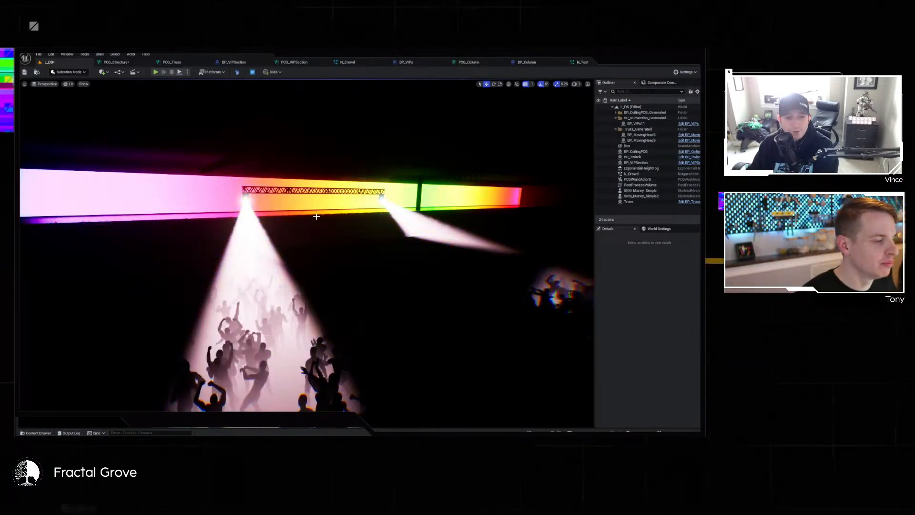
In PCG_Structure, connect the lower Break Vector Attribute's Y output to Subtract's In B, and Subtract's output to Make Vector Attribute's Y.
{"action": "left_click", "coordinate": [115, 62]}
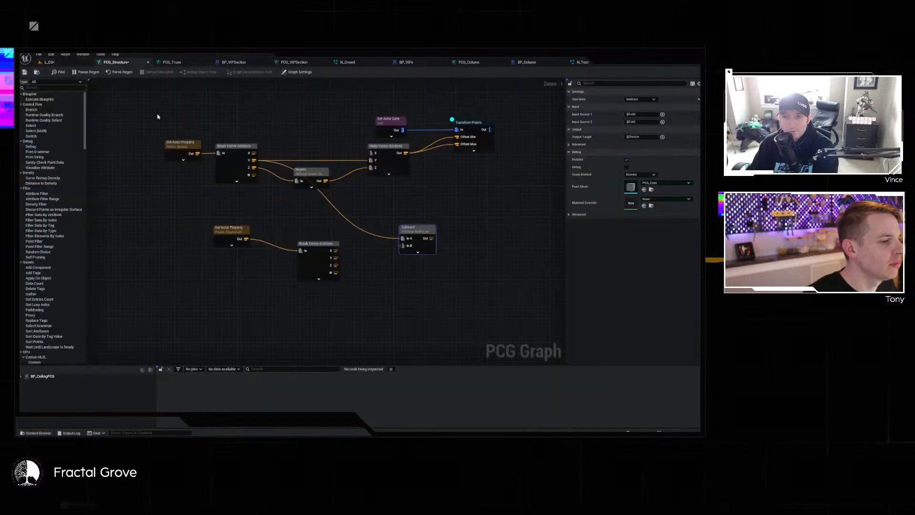
{"action": "left_click", "coordinate": [429, 283]}
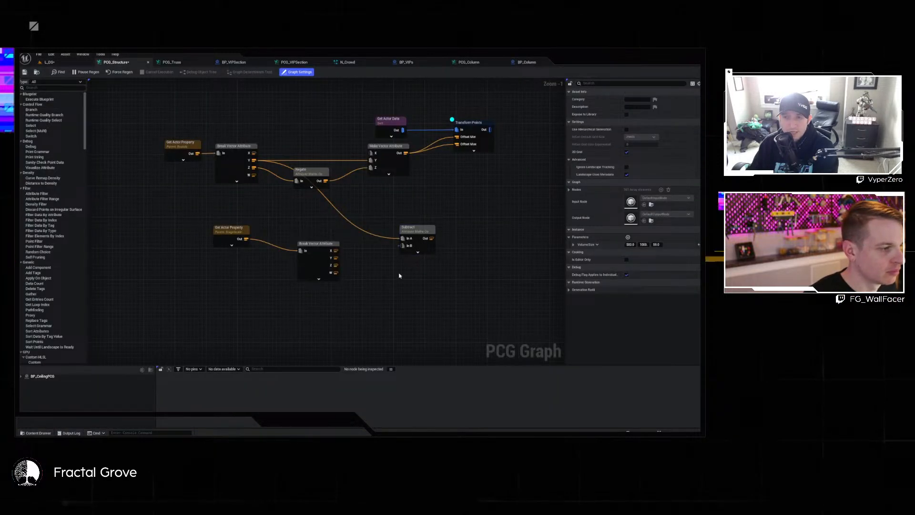
{"action": "left_click_drag", "start_coordinate": [334, 258], "coordinate": [402, 248]}
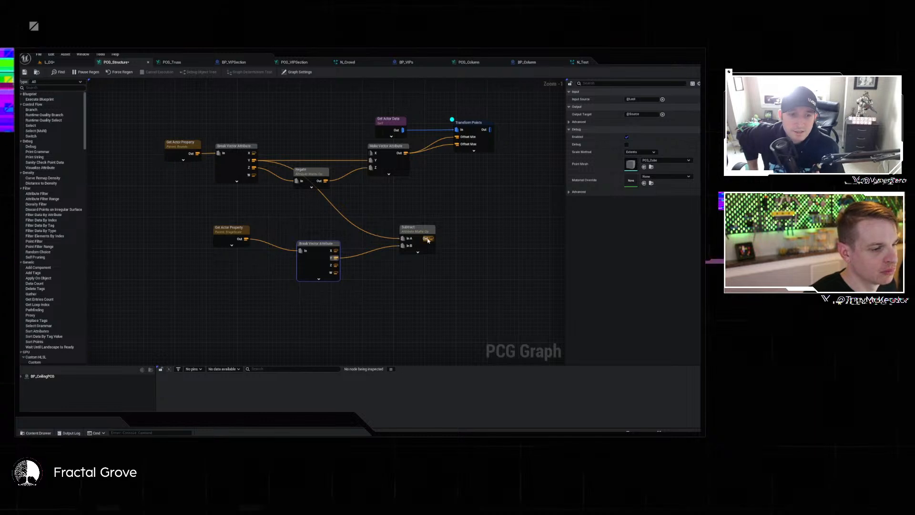
{"action": "left_click_drag", "start_coordinate": [370, 163], "coordinate": [371, 161]}
{"action": "left_click_drag", "start_coordinate": [430, 238], "coordinate": [374, 175]}
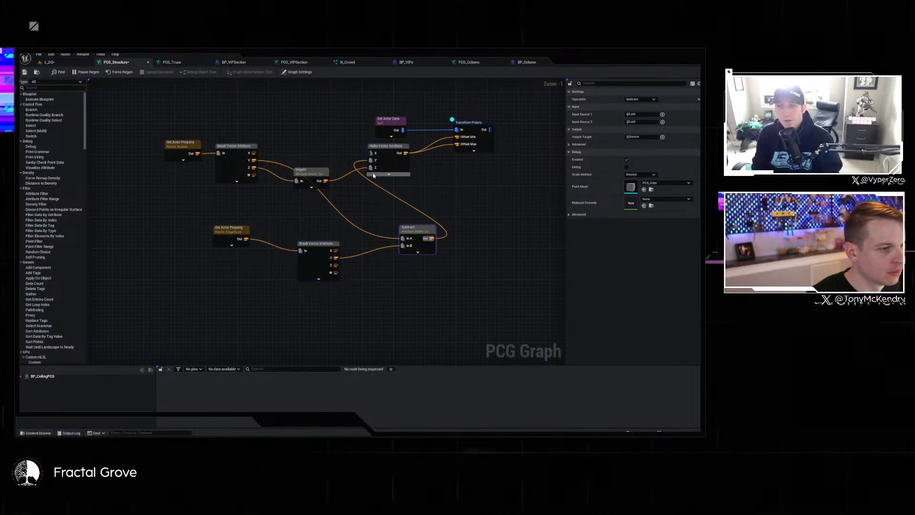
Arrange the Subtract node above Negate and the lower Get Actor Property and Break Vector Attribute directly beneath the upper pair.
{"action": "left_click_drag", "start_coordinate": [424, 230], "coordinate": [325, 143]}
{"action": "left_click_drag", "start_coordinate": [239, 234], "coordinate": [183, 211]}
{"action": "left_click_drag", "start_coordinate": [319, 252], "coordinate": [237, 214]}
{"action": "left_click", "coordinate": [297, 72]}
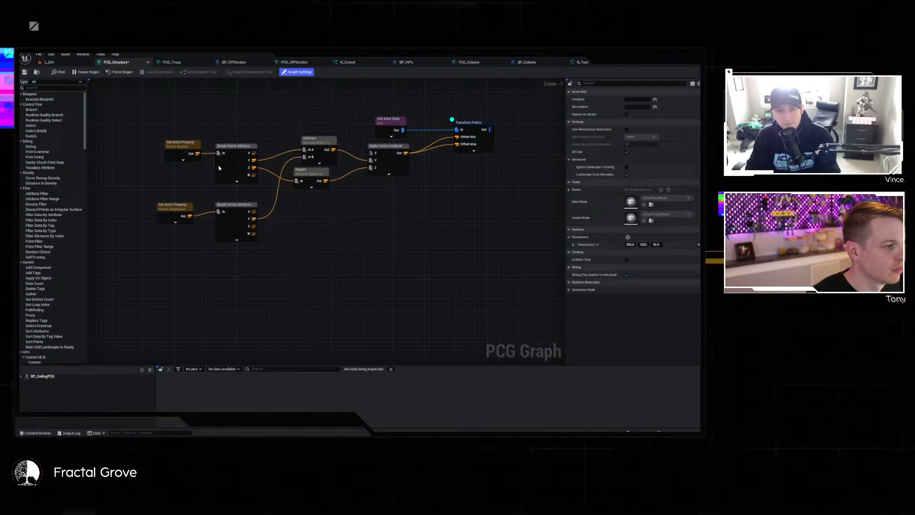
Switch the level viewport to Unlit and fly around to examine where the generated stage blocks sit.
{"action": "left_click", "coordinate": [62, 66]}
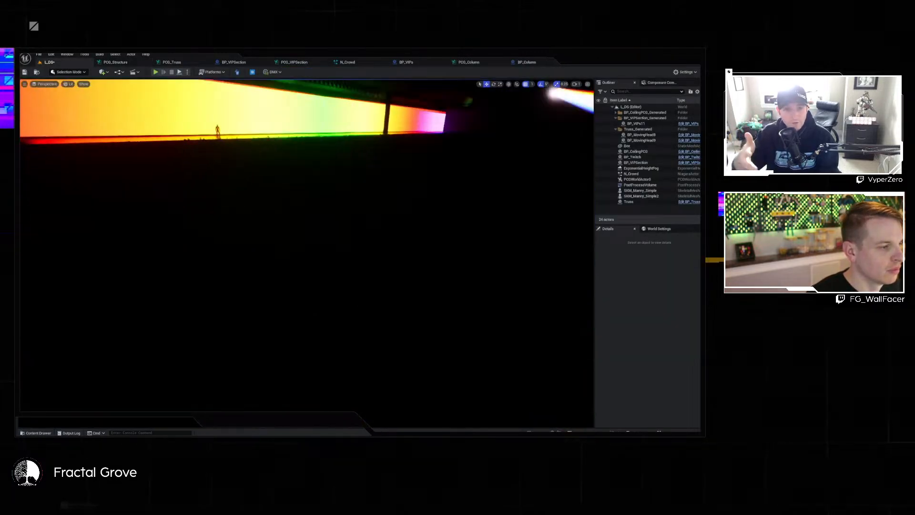
{"action": "key", "text": "alt+3"}
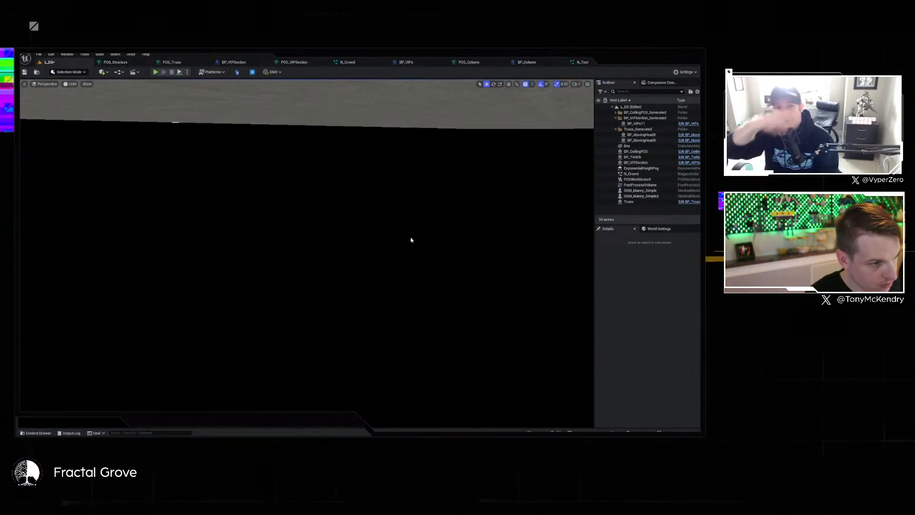
{"action": "right_click_drag", "start_coordinate": [412, 240], "coordinate": [321, 96]}
{"action": "right_click_drag", "start_coordinate": [349, 214], "coordinate": [349, 215]}
{"action": "key", "text": "a"}
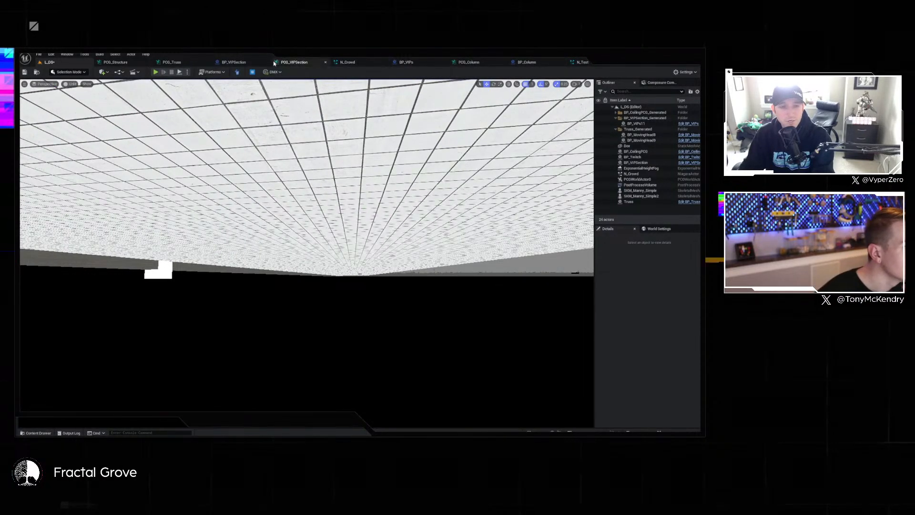
Add a Multiply node in PCG_Structure fed at In A by the lower Break Vector Attribute's Y output.
{"action": "left_click", "coordinate": [119, 62]}
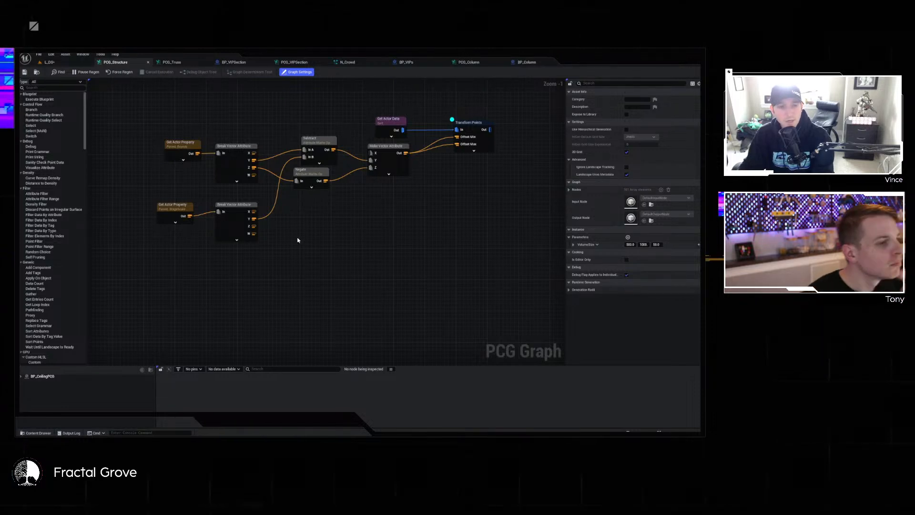
{"action": "left_click_drag", "start_coordinate": [255, 220], "coordinate": [295, 229]}
{"action": "left_click", "coordinate": [326, 216]}
{"action": "type", "text": "mu"}
{"action": "key", "text": "Return"}
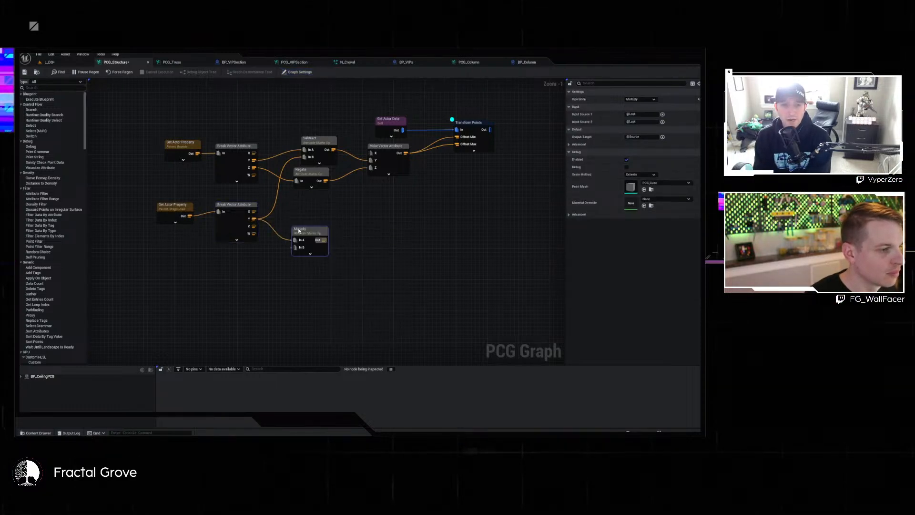
Add a graph parameter named Multiplier with the value 100.0.
{"action": "left_click", "coordinate": [542, 256]}
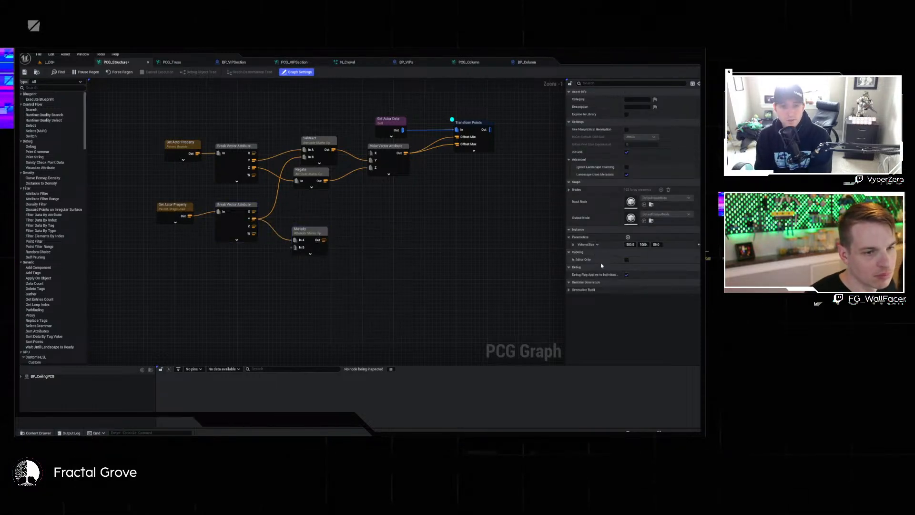
{"action": "left_click", "coordinate": [628, 238]}
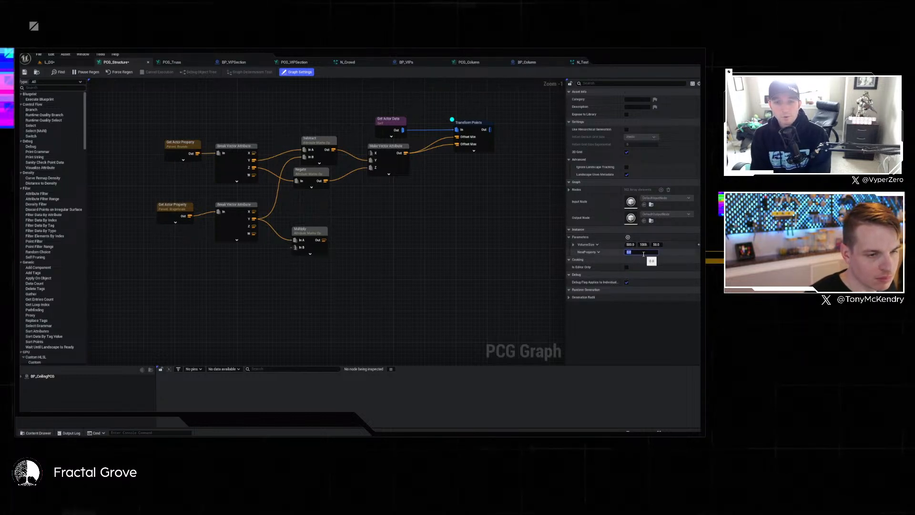
{"action": "left_click", "coordinate": [598, 252]}
{"action": "left_click", "coordinate": [598, 273]}
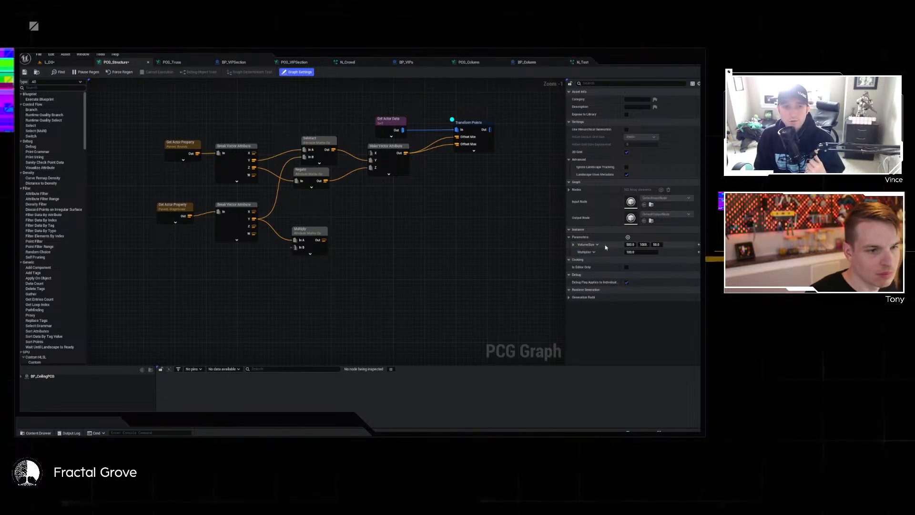
Add a Get Multiplier node feeding Multiply's In B, and connect Multiply's output to Subtract's In B.
{"action": "right_click", "coordinate": [318, 283]}
{"action": "type", "text": "multiplier"}
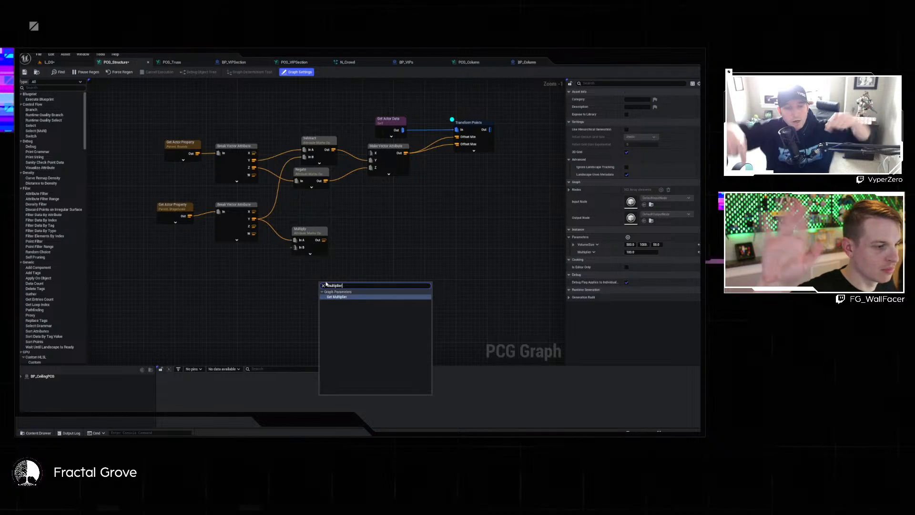
{"action": "key", "text": "Return"}
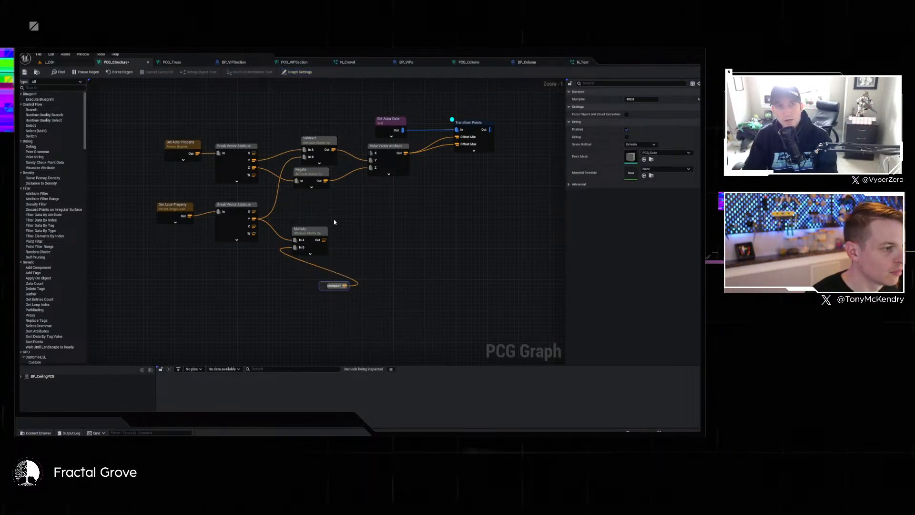
{"action": "left_click", "coordinate": [305, 230]}
{"action": "left_click_drag", "start_coordinate": [324, 240], "coordinate": [304, 157]}
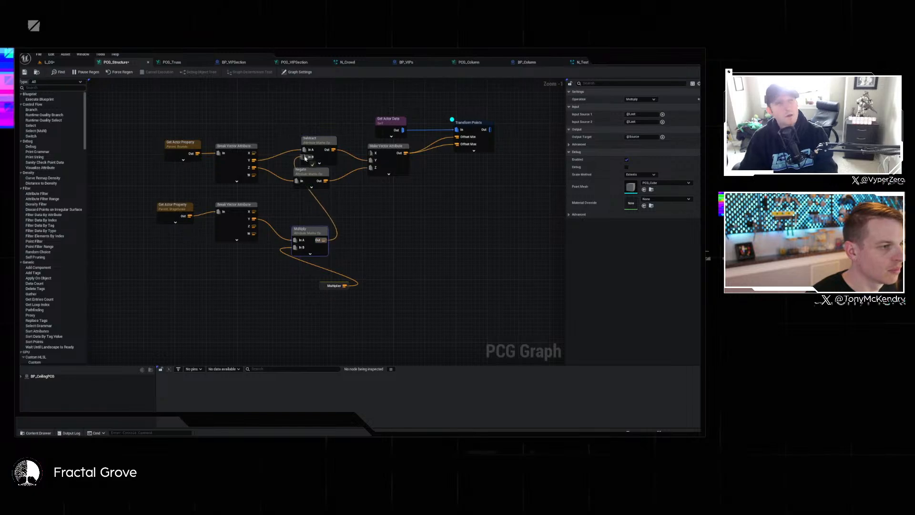
Fly along the stage in the level to examine its block surface, front edge and position against the crowd.
{"action": "left_click", "coordinate": [59, 63]}
{"action": "key", "text": "d"}
{"action": "right_click_drag", "start_coordinate": [449, 313], "coordinate": [401, 331]}
{"action": "key", "text": "w"}
{"action": "key", "text": "e"}
{"action": "key", "text": "e"}
{"action": "key", "text": "q"}
{"action": "key", "text": "e"}
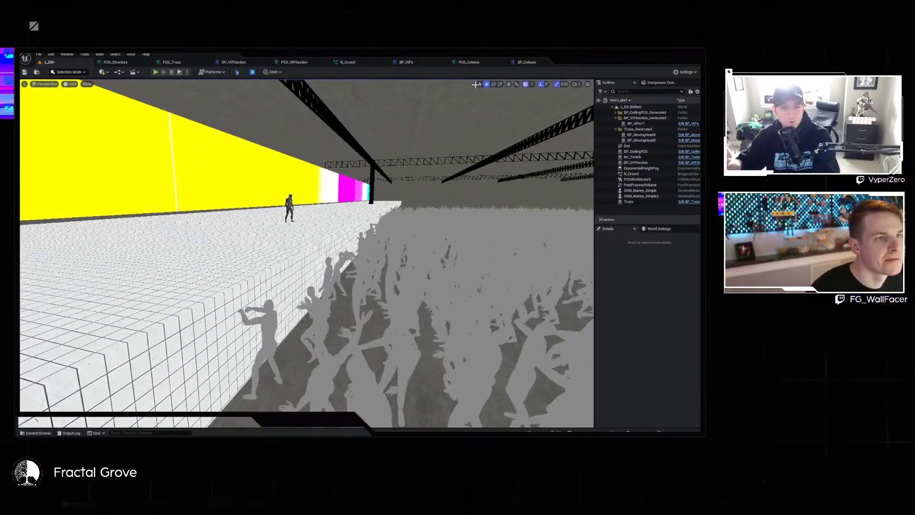
Move the Multiplier node in PCG_Structure to just below the lower Break Vector Attribute, ahead of the Multiply node.
{"action": "left_click", "coordinate": [139, 62]}
{"action": "left_click_drag", "start_coordinate": [324, 290], "coordinate": [244, 262]}
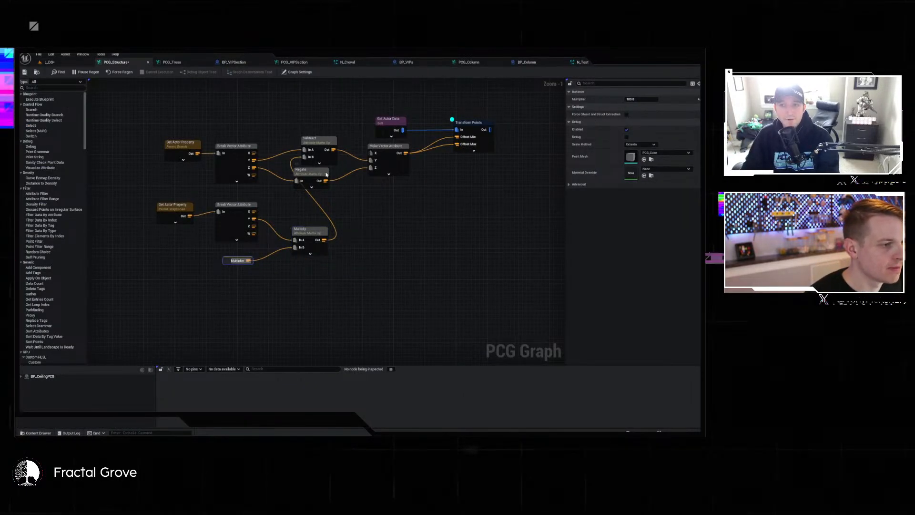
Connect the upper Break Vector Attribute's Z output directly to Make Vector Attribute's Z, save PCG_Structure and check the stage in the level.
{"action": "left_click_drag", "start_coordinate": [323, 175], "coordinate": [332, 174]}
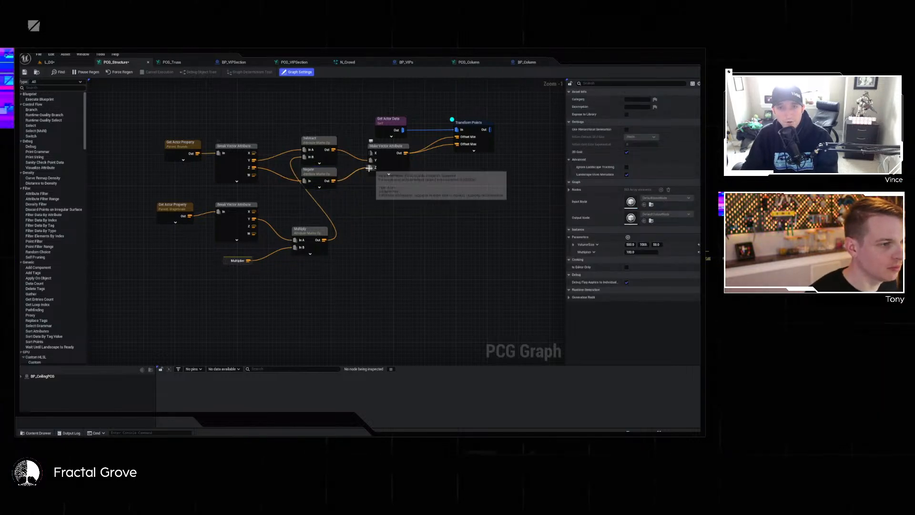
{"action": "left_click", "coordinate": [387, 164]}
{"action": "left_click_drag", "start_coordinate": [254, 168], "coordinate": [373, 169]}
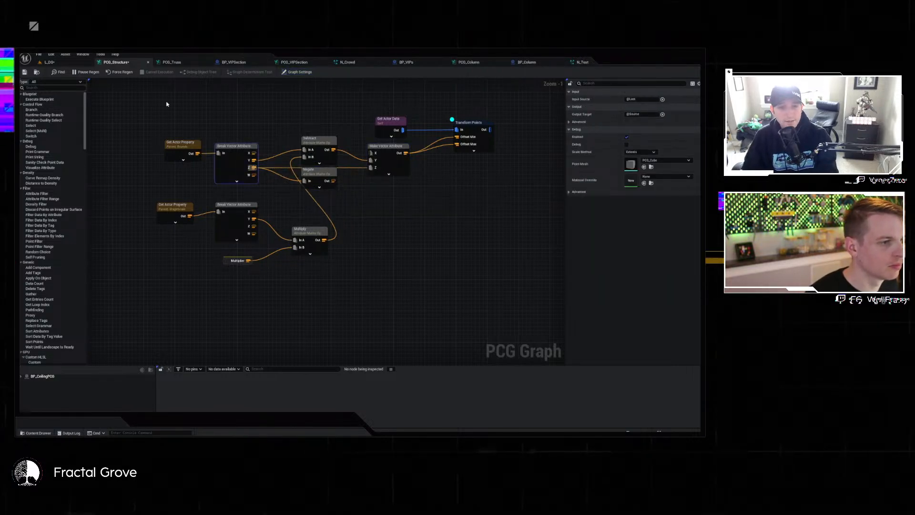
{"action": "left_click", "coordinate": [25, 72]}
{"action": "left_click", "coordinate": [49, 62]}
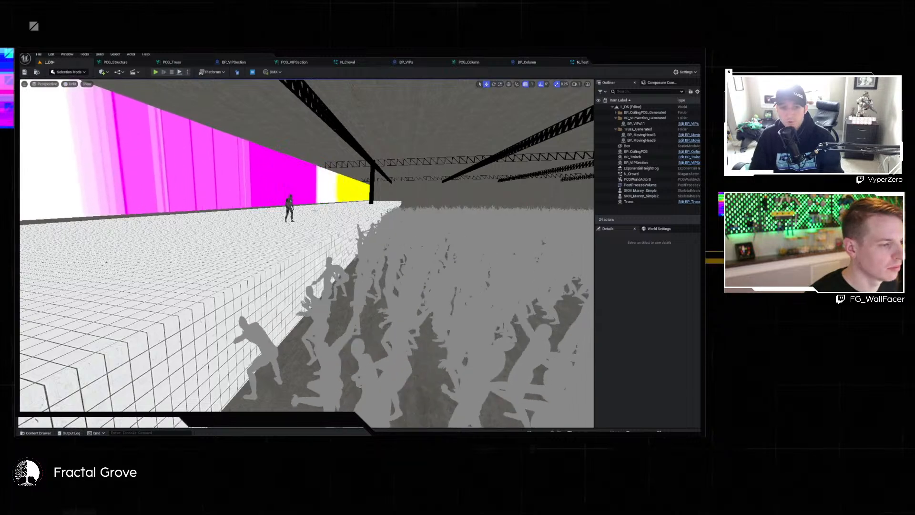
{"action": "right_click_drag", "start_coordinate": [308, 253], "coordinate": [321, 218]}
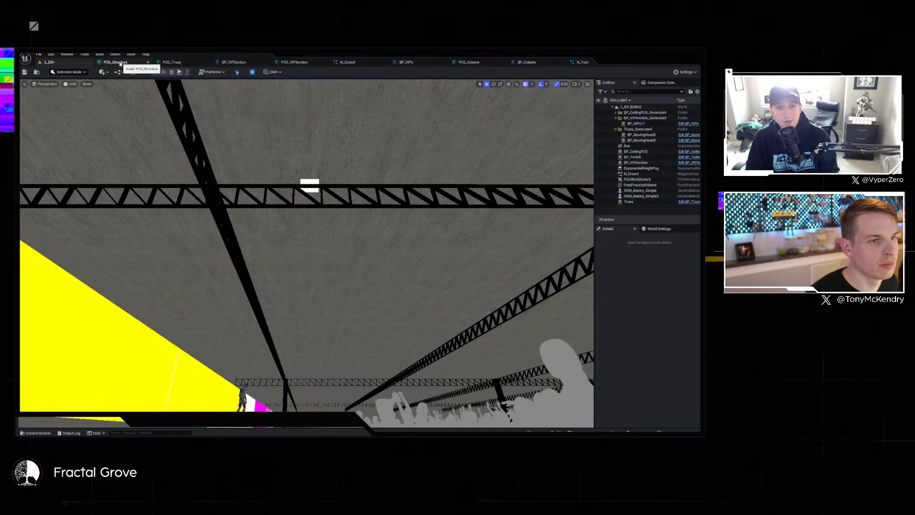
{"action": "left_click", "coordinate": [120, 64]}
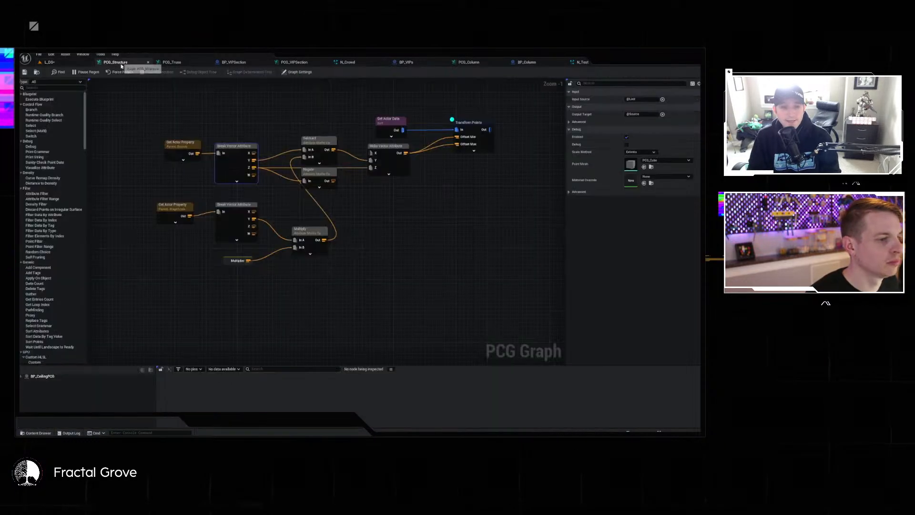
Duplicate the Multiply and Multiplier nodes below the originals and feed the lower Break Vector Attribute's Z into the copy's In A.
{"action": "left_click", "coordinate": [296, 212]}
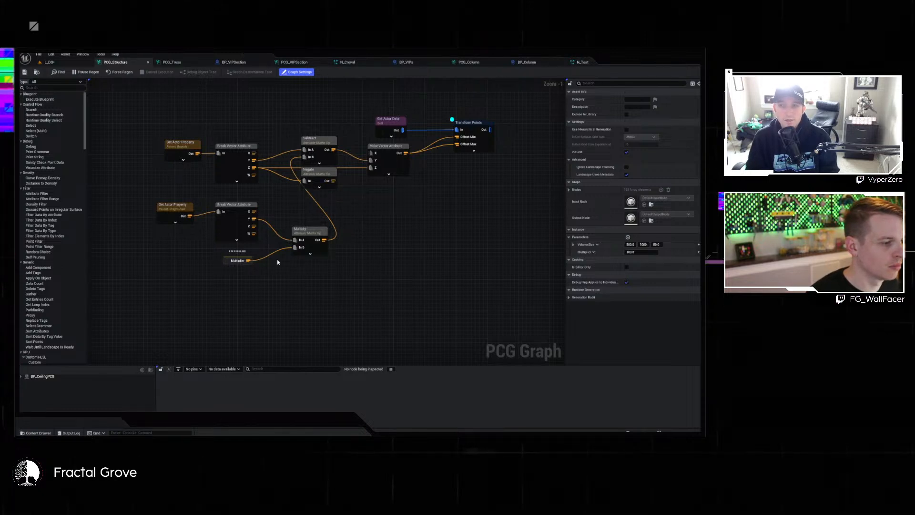
{"action": "left_click_drag", "start_coordinate": [248, 255], "coordinate": [344, 297]}
{"action": "key", "text": "ctrl+d"}
{"action": "left_click_drag", "start_coordinate": [253, 226], "coordinate": [376, 295]}
{"action": "left_click", "coordinate": [340, 204]}
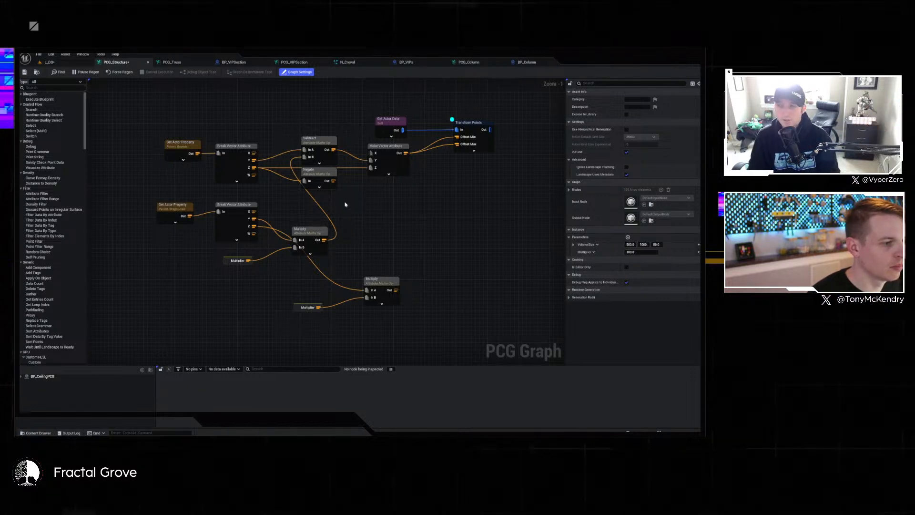
Duplicate Subtract, feed it Negate's output and the second Multiply's output, and connect its result to Make Vector Attribute's Z.
{"action": "left_click", "coordinate": [321, 170]}
{"action": "left_click", "coordinate": [318, 157]}
{"action": "key", "text": "ctrl+d"}
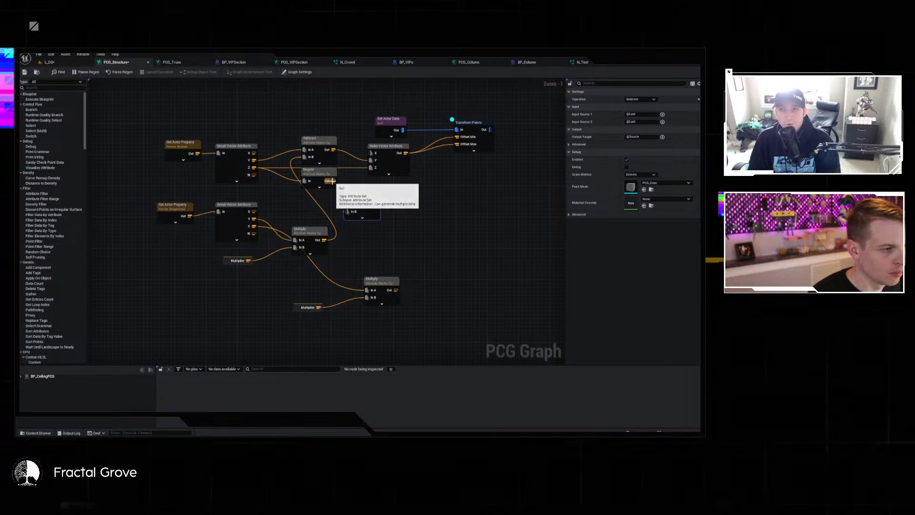
{"action": "left_click_drag", "start_coordinate": [333, 182], "coordinate": [353, 201]}
{"action": "left_click_drag", "start_coordinate": [396, 290], "coordinate": [353, 213]}
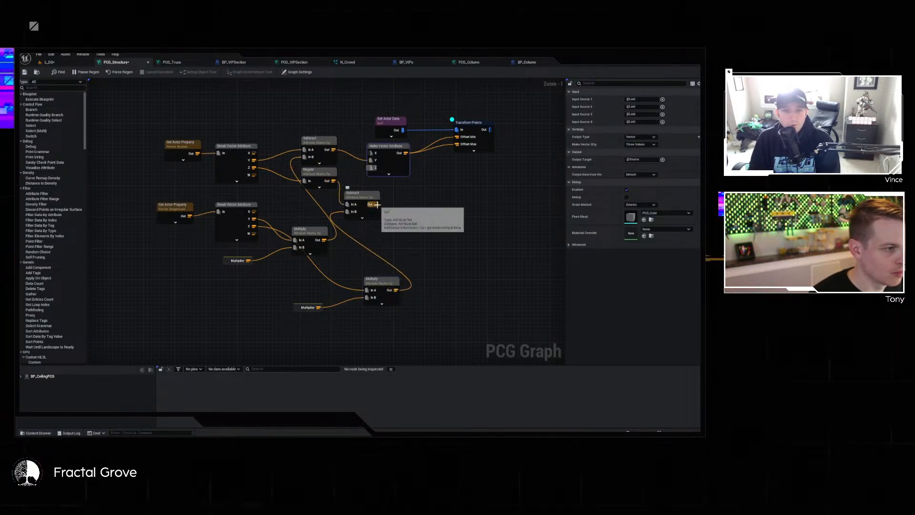
{"action": "left_click_drag", "start_coordinate": [377, 204], "coordinate": [371, 172]}
Save the graph and fly through the level to check the stage's height against the crowd.
{"action": "left_click", "coordinate": [24, 72]}
{"action": "left_click", "coordinate": [60, 63]}
{"action": "right_click_drag", "start_coordinate": [276, 292], "coordinate": [246, 334]}
{"action": "key", "text": "q"}
{"action": "key", "text": "e"}
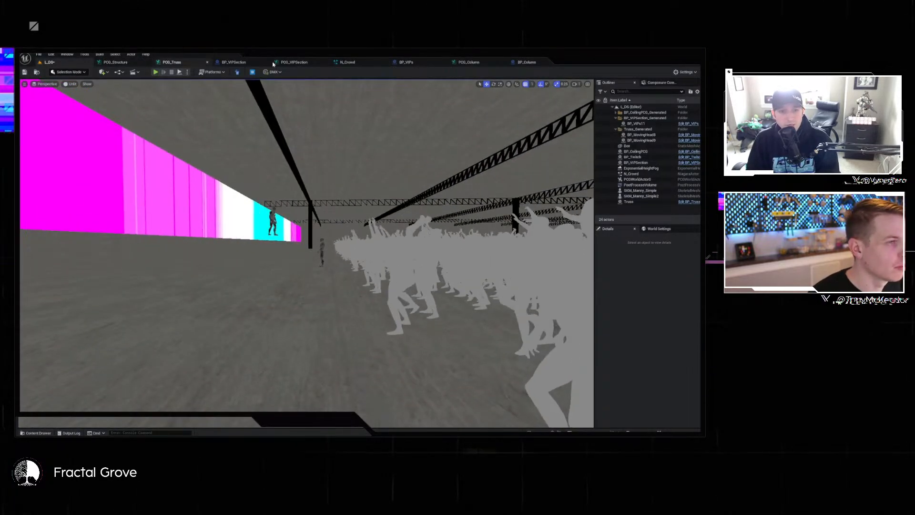
Replace PCG_Structure's second Subtract with an Add node taking Negate and the second Multiply, and connect its output to Make Vector Attribute's Z.
{"action": "left_click", "coordinate": [115, 62]}
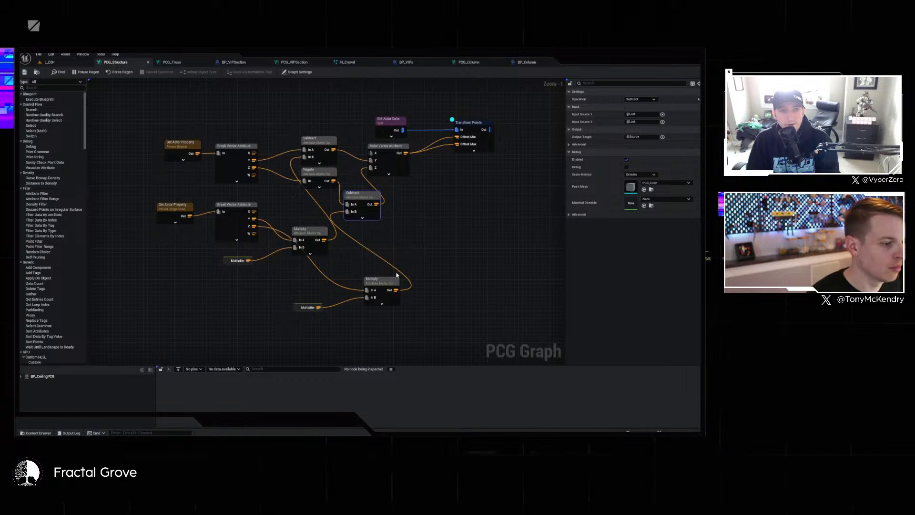
{"action": "left_click_drag", "start_coordinate": [376, 205], "coordinate": [387, 247]}
{"action": "type", "text": "add"}
{"action": "left_click", "coordinate": [408, 293]}
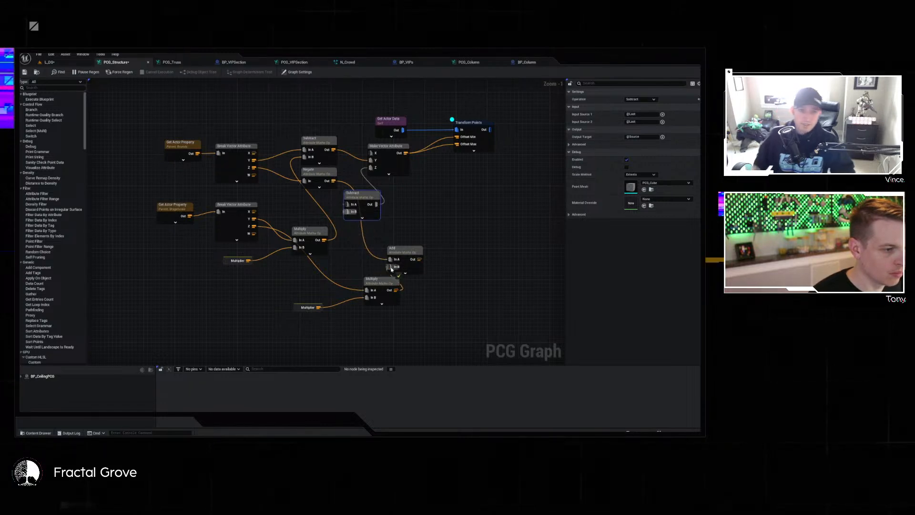
{"action": "left_click_drag", "start_coordinate": [377, 204], "coordinate": [420, 259], "text": "ctrl"}
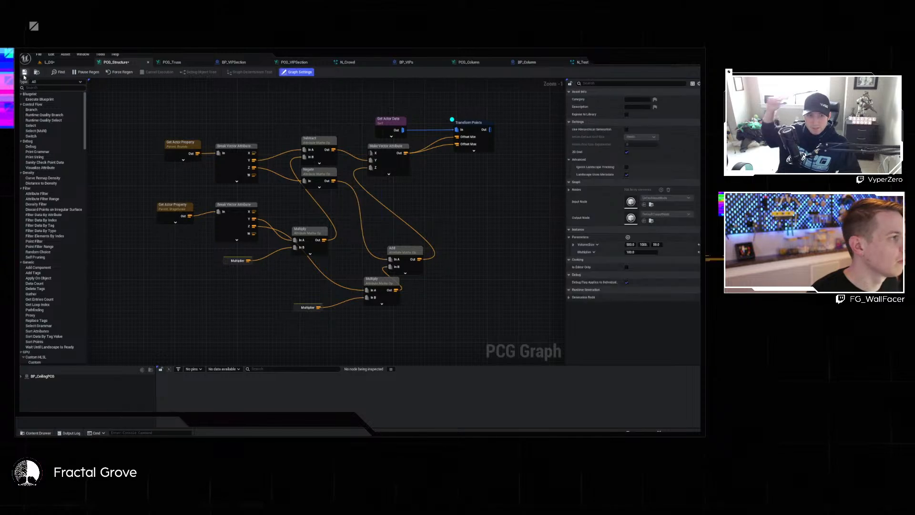
Fly back over the crowd in the level to examine the regenerated stage's height and front edge.
{"action": "left_click", "coordinate": [65, 63]}
{"action": "right_click_drag", "start_coordinate": [286, 208], "coordinate": [305, 235]}
{"action": "key", "text": "d"}
{"action": "key", "text": "e"}
{"action": "key", "text": "s"}
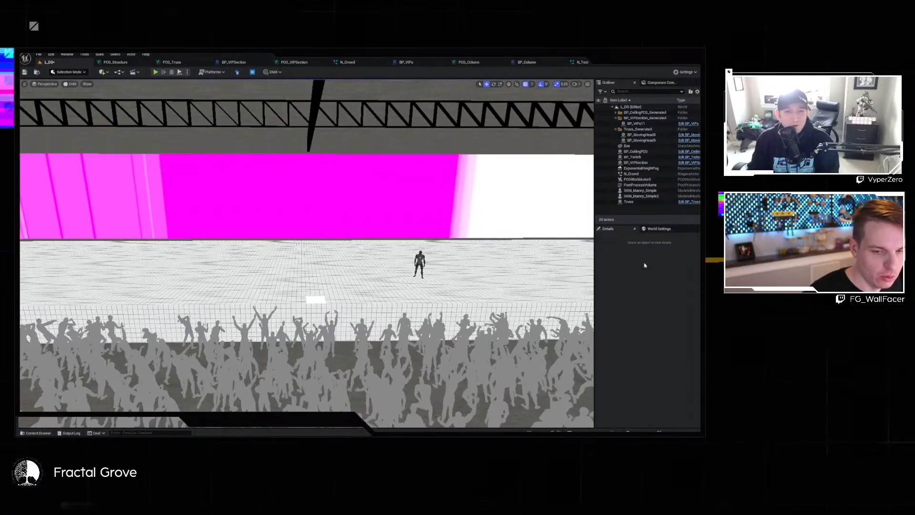
{"action": "mouse_move", "coordinate": [338, 206]}
{"action": "right_mouse_down"}
{"action": "mouse_move", "coordinate": [398, 205]}
{"action": "mouse_move", "coordinate": [350, 198]}
{"action": "right_mouse_up"}
Play the level in the editor and fly from the stage lights toward the two colored VIPs.
{"action": "left_click", "coordinate": [155, 73]}
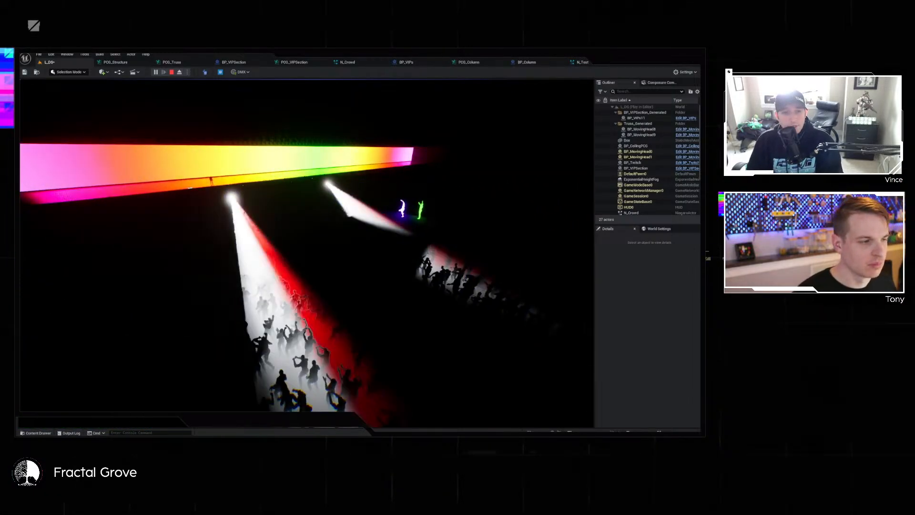
{"action": "key", "text": "super"}
{"action": "key", "text": "super"}
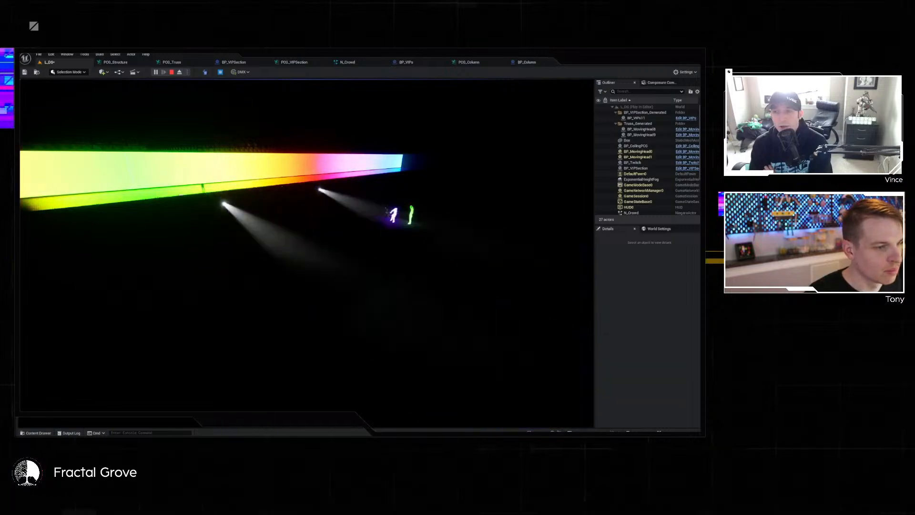
{"action": "left_click", "coordinate": [483, 111]}
{"action": "key", "text": "w"}
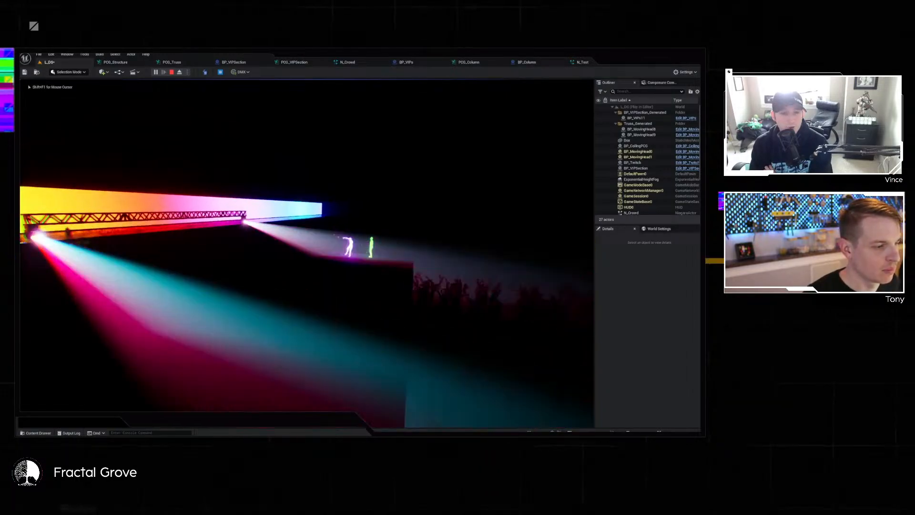
{"action": "key", "text": "w"}
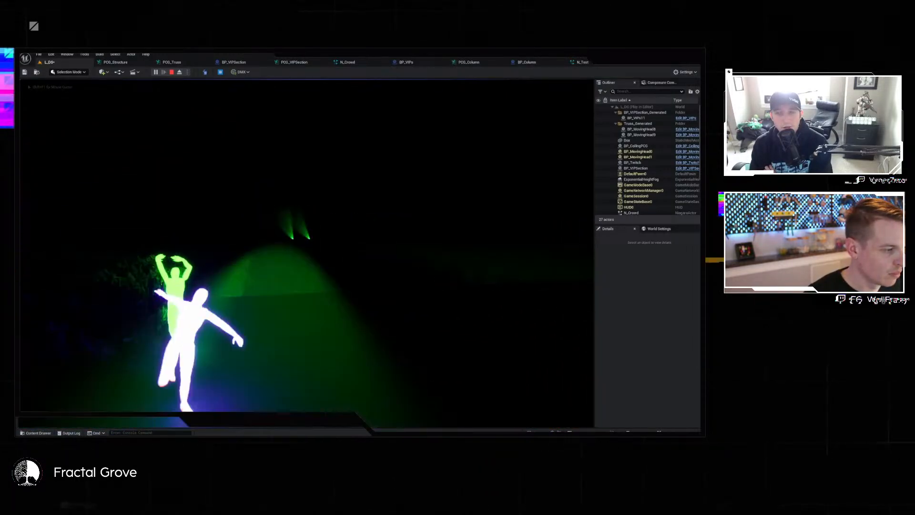
Examine the two colored VIPs and the on-screen chat messages up close, and back away from them.
{"action": "key", "text": "super"}
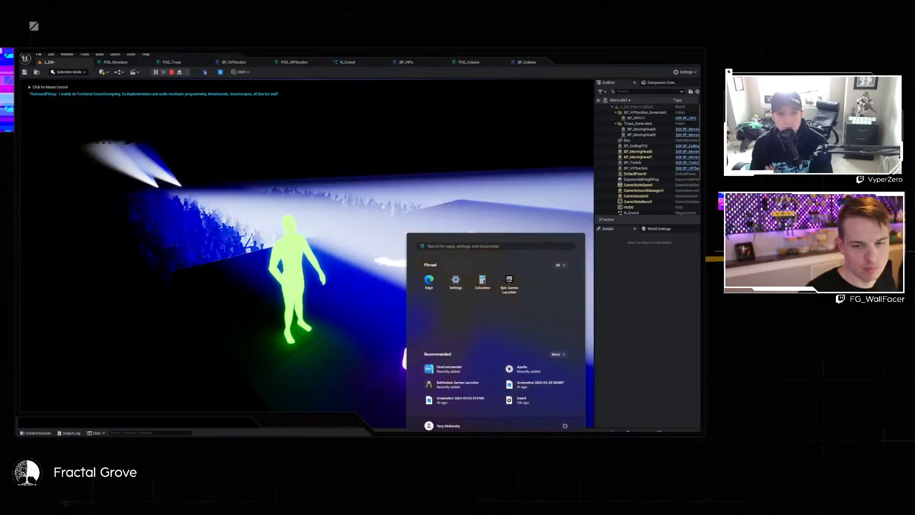
{"action": "key", "text": "super"}
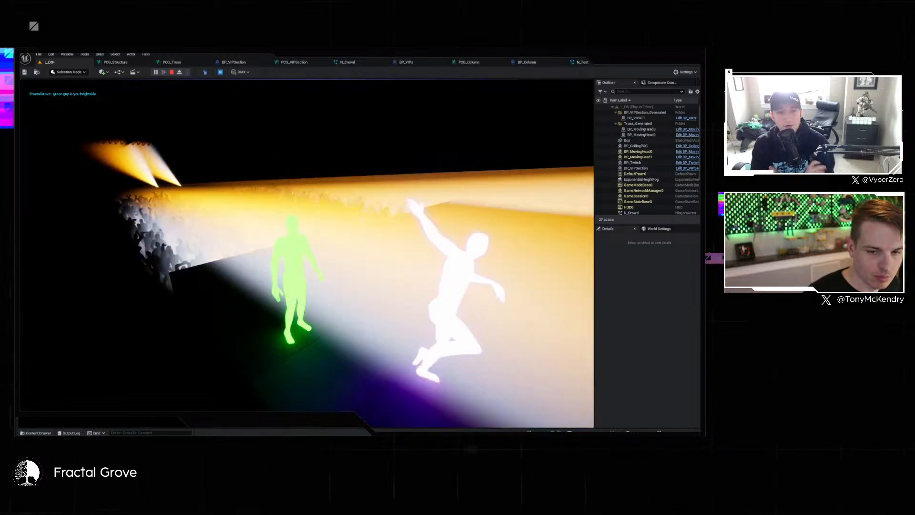
{"action": "left_click", "coordinate": [306, 253]}
{"action": "key", "text": "s"}
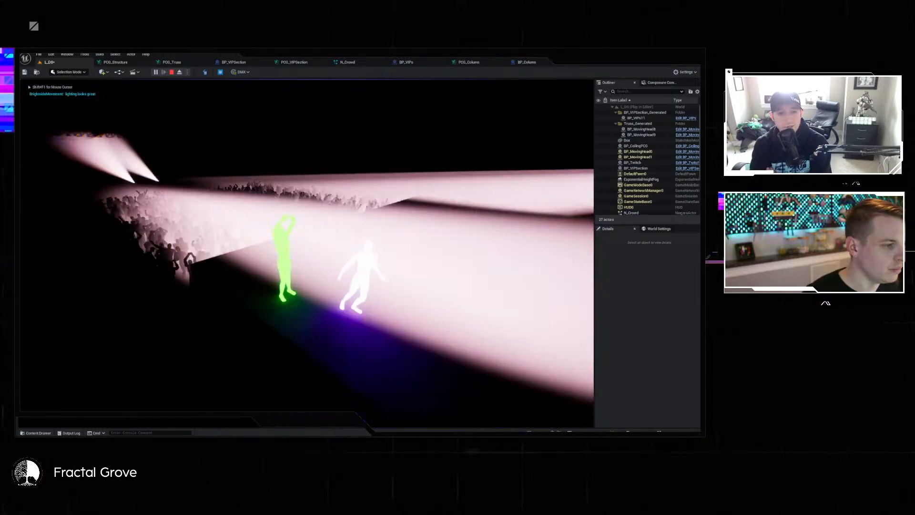
{"action": "key", "text": "super"}
{"action": "key", "text": "Escape"}
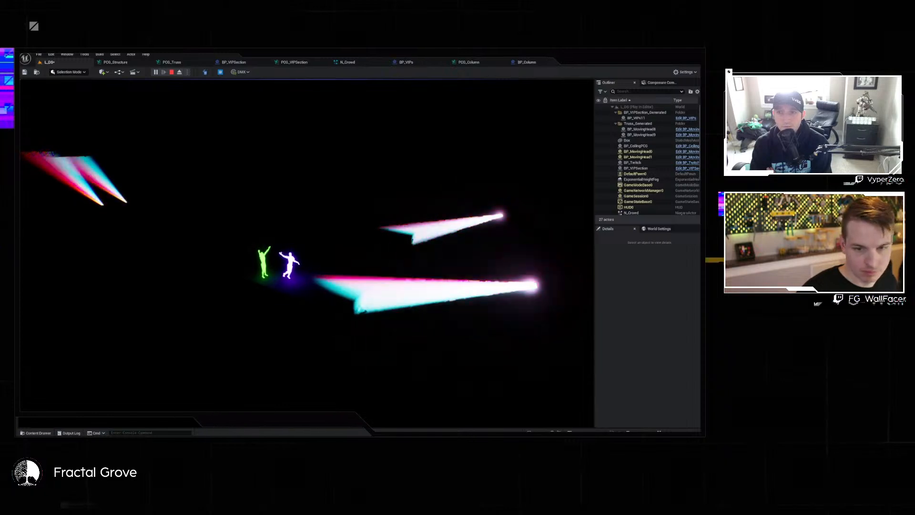
Fly around the green and purple VIPs to examine them against the LED wall, moving lights and crowd.
{"action": "left_click", "coordinate": [429, 229]}
{"action": "key", "text": "w"}
{"action": "key", "text": "a"}
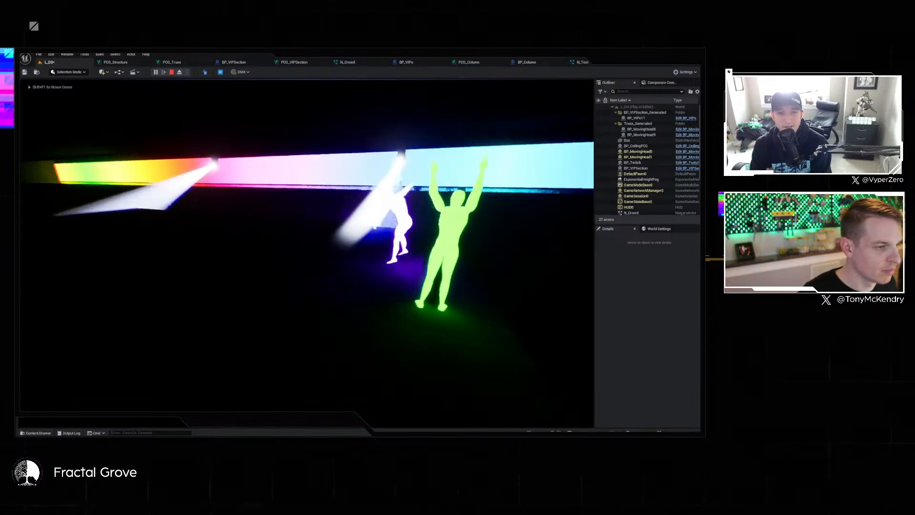
{"action": "key", "text": "a"}
{"action": "key", "text": "s"}
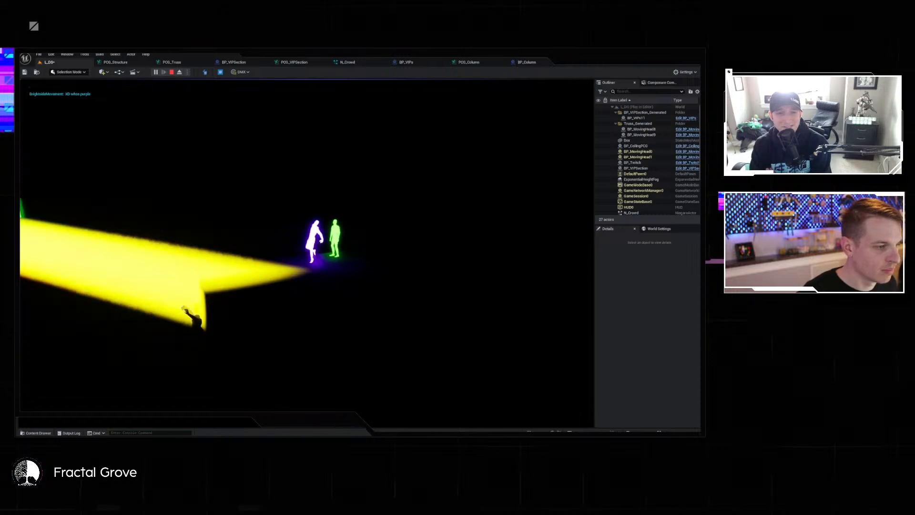
{"action": "key", "text": "a"}
{"action": "key", "text": "w"}
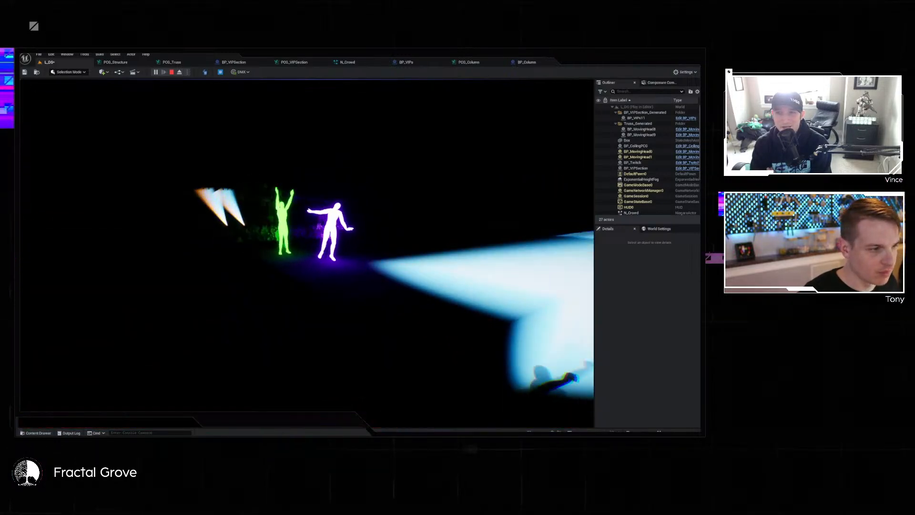
{"action": "key", "text": "super"}
{"action": "key", "text": "super"}
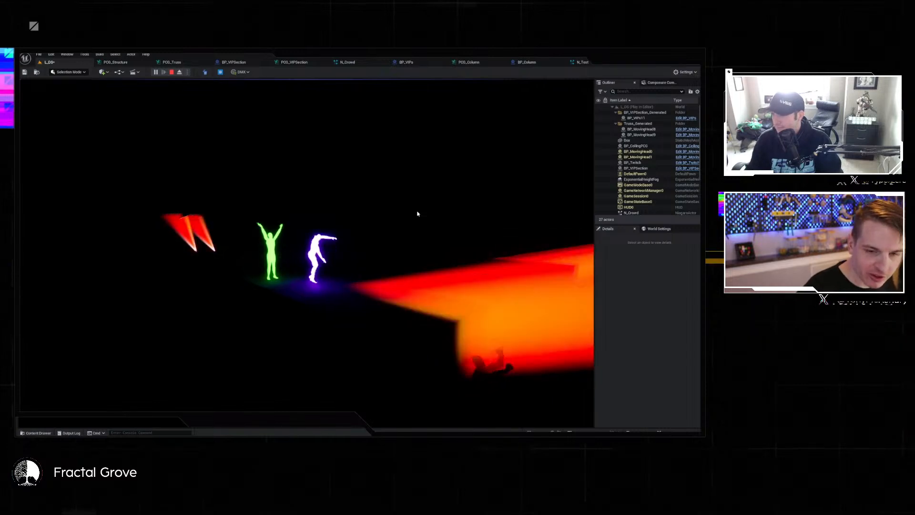
Check the Output Log for incoming Twitch chat messages, close it and stop the play session.
{"action": "left_click", "coordinate": [356, 236]}
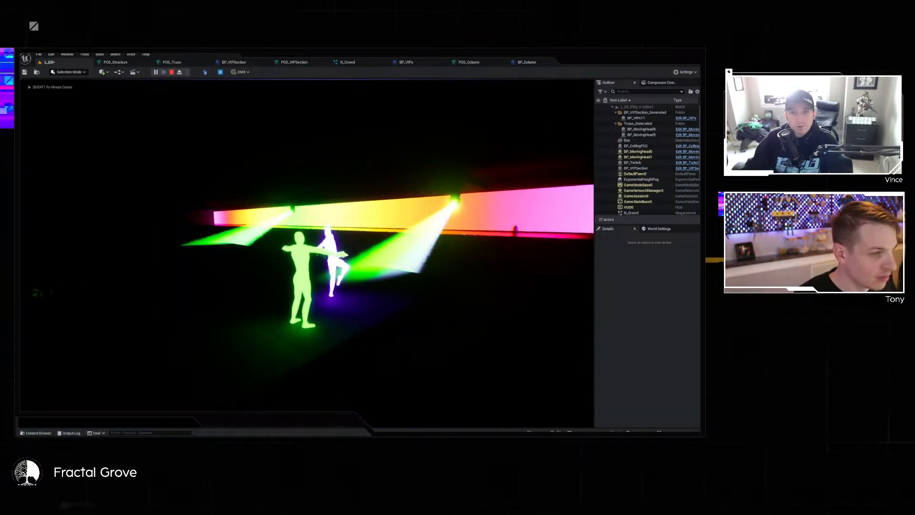
{"action": "key", "text": "super"}
{"action": "left_click", "coordinate": [70, 433]}
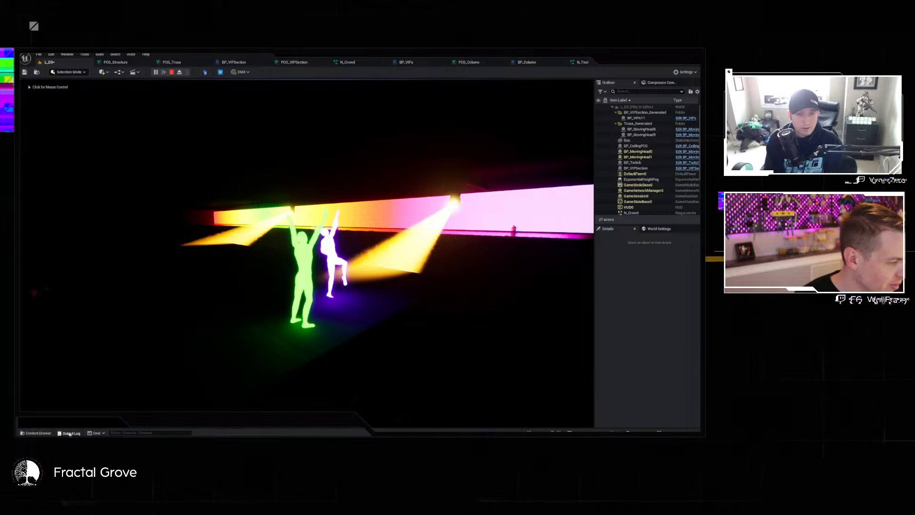
{"action": "left_click", "coordinate": [70, 433]}
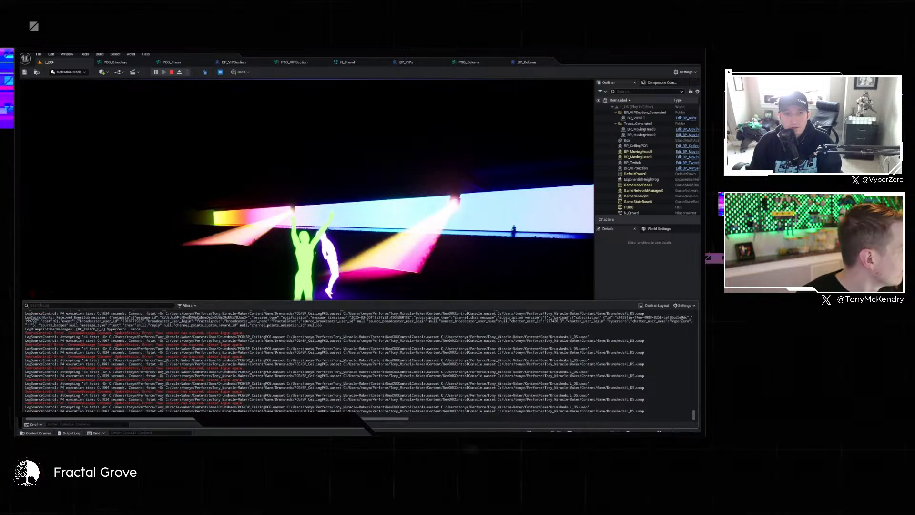
{"action": "left_click", "coordinate": [129, 167]}
{"action": "key", "text": "Escape"}
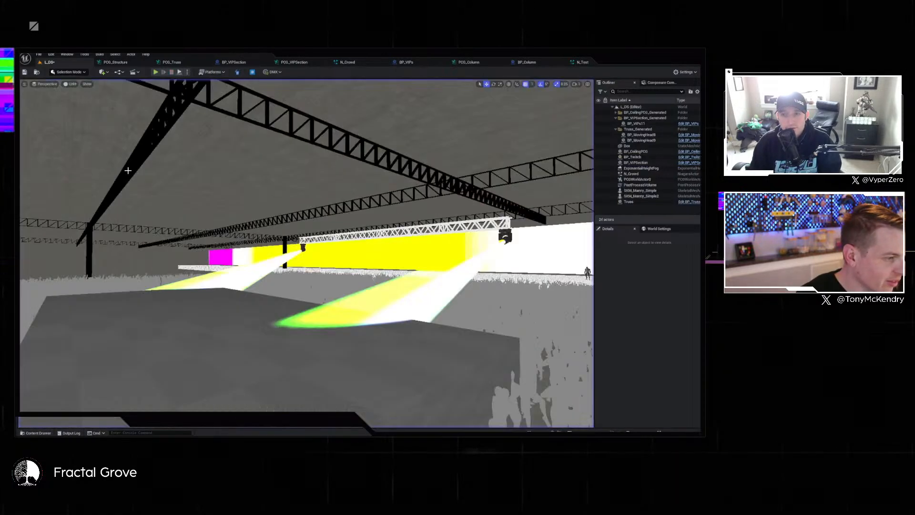
Play the level, let the chat VIPs spawn, fly around them and away from the moving lights, and stop the session.
{"action": "left_click", "coordinate": [155, 72]}
{"action": "left_click", "coordinate": [274, 263]}
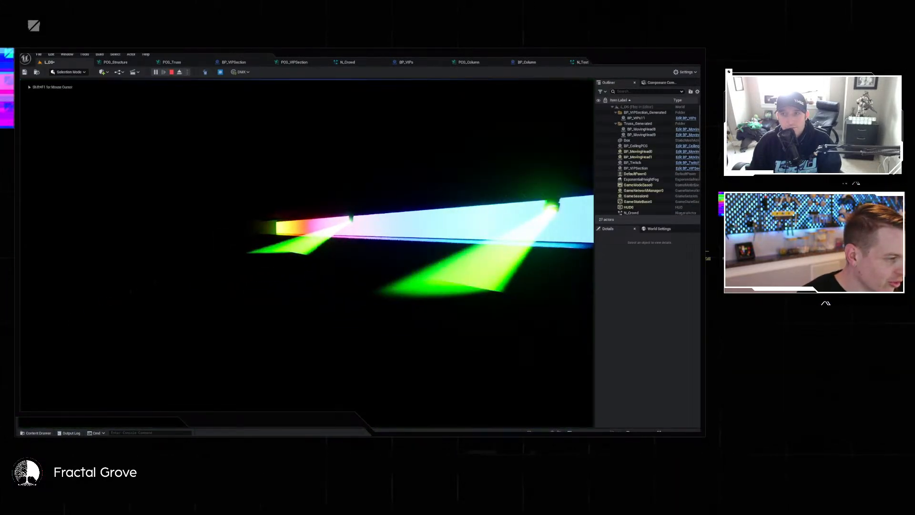
{"action": "key", "text": "super"}
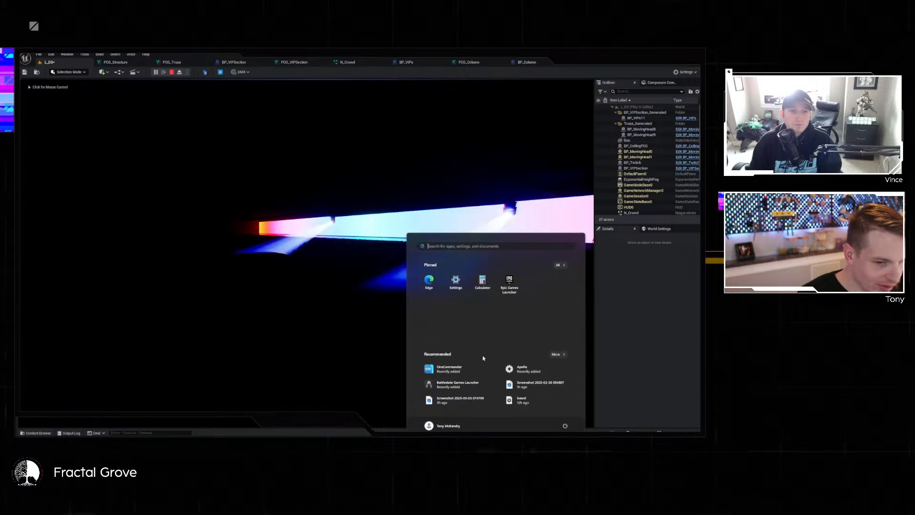
{"action": "key", "text": "super"}
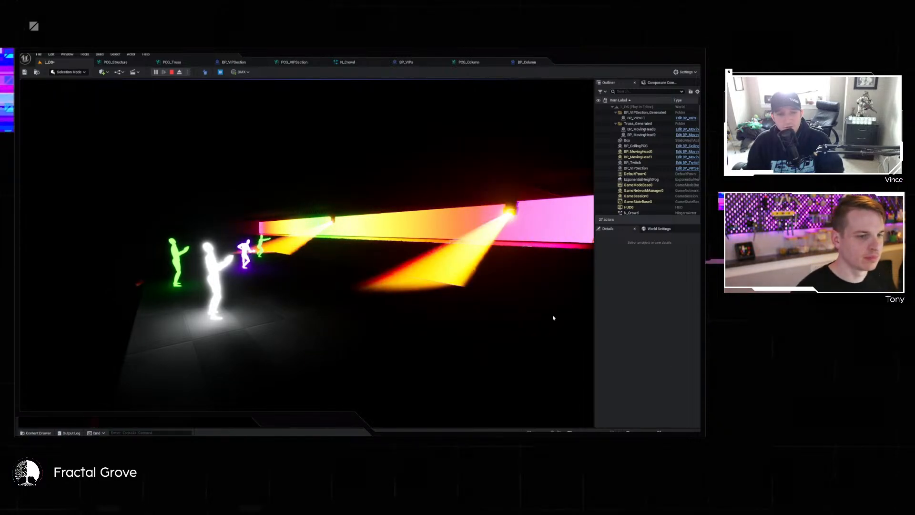
{"action": "key", "text": "a"}
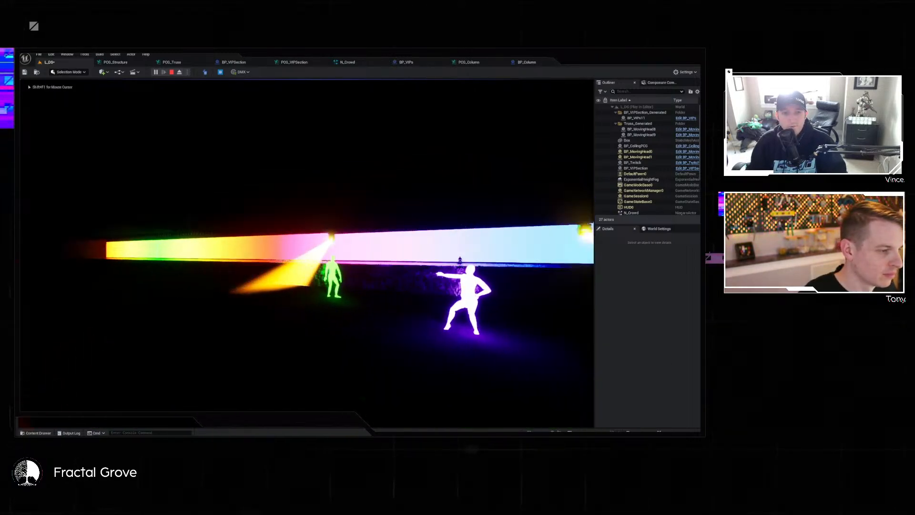
{"action": "key", "text": "s"}
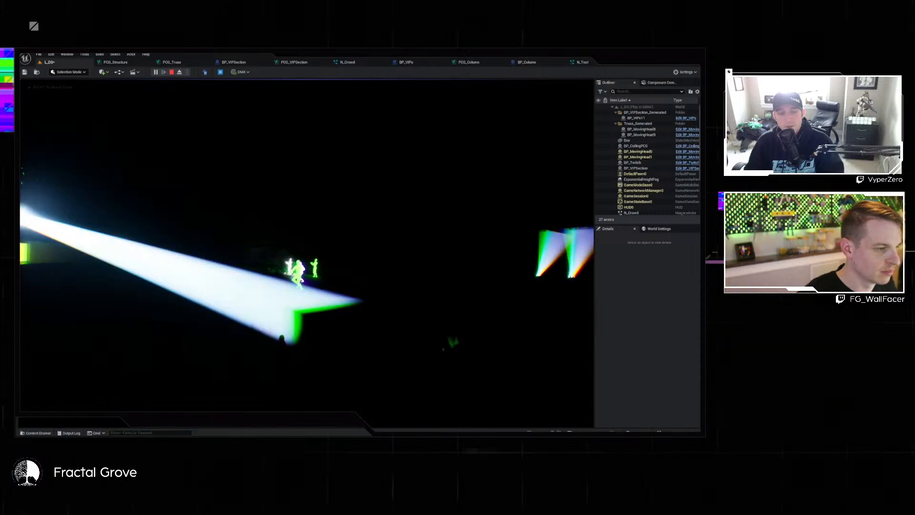
{"action": "key", "text": "s"}
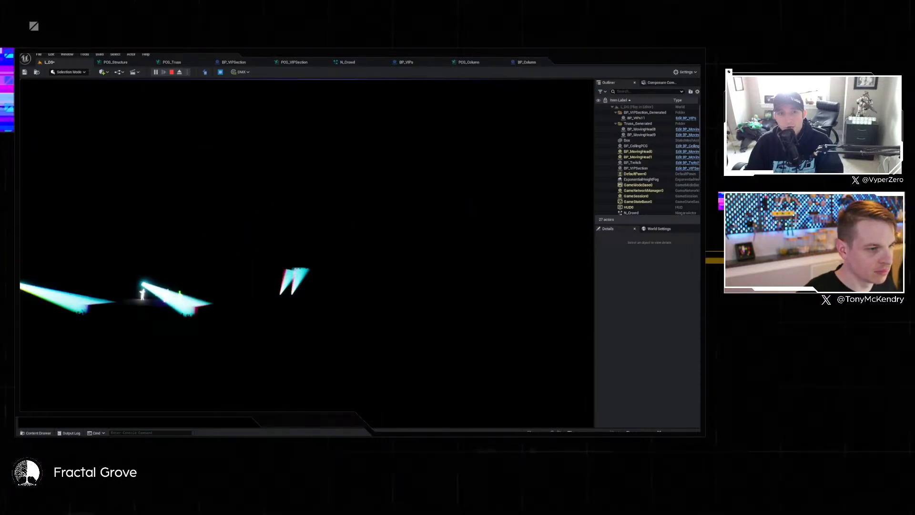
{"action": "key", "text": "Escape"}
Simulate the level, select BP_MovingHead1 together with BP_MovingHead0 to inspect the stray light beams, and stop the simulation.
{"action": "key", "text": "w"}
{"action": "right_click_drag", "start_coordinate": [517, 216], "coordinate": [390, 221]}
{"action": "scroll", "coordinate": [517, 216], "scroll_direction": "up", "scroll_amount": 10}
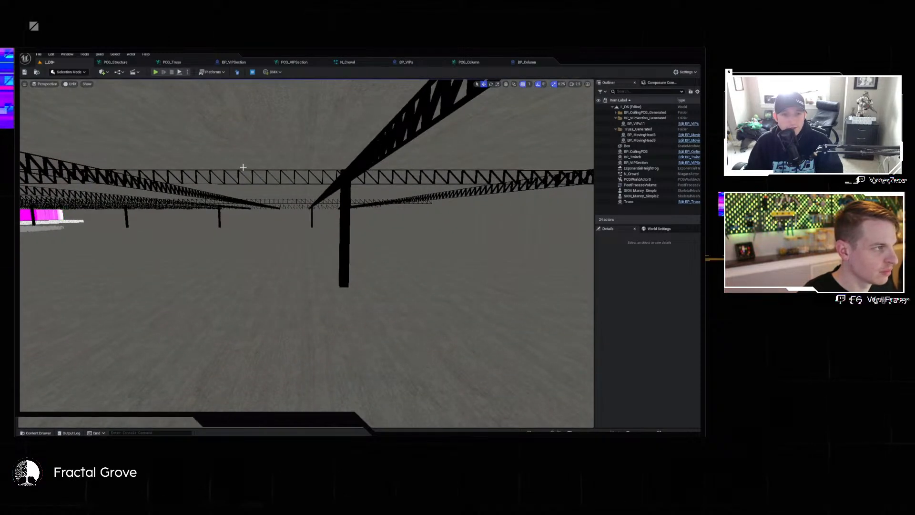
{"action": "left_click", "coordinate": [179, 74]}
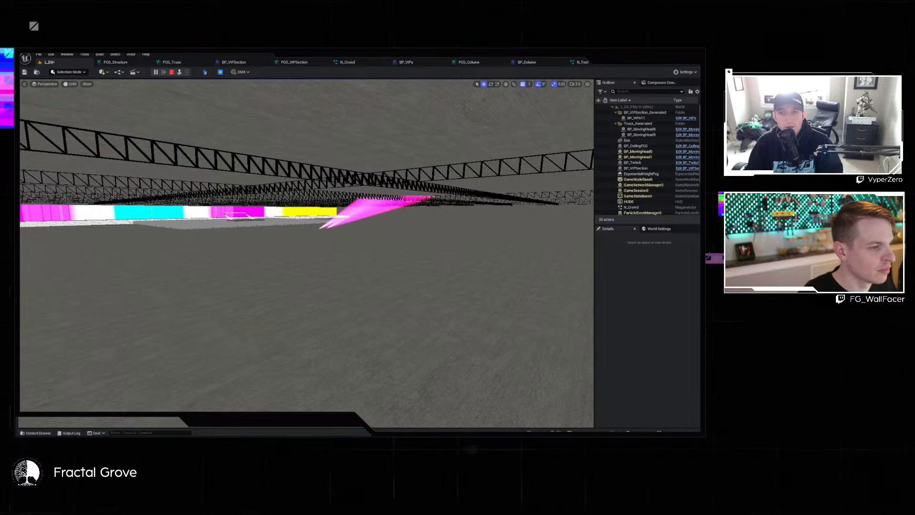
{"action": "left_click", "coordinate": [358, 211]}
{"action": "right_click_drag", "start_coordinate": [359, 210], "coordinate": [419, 214]}
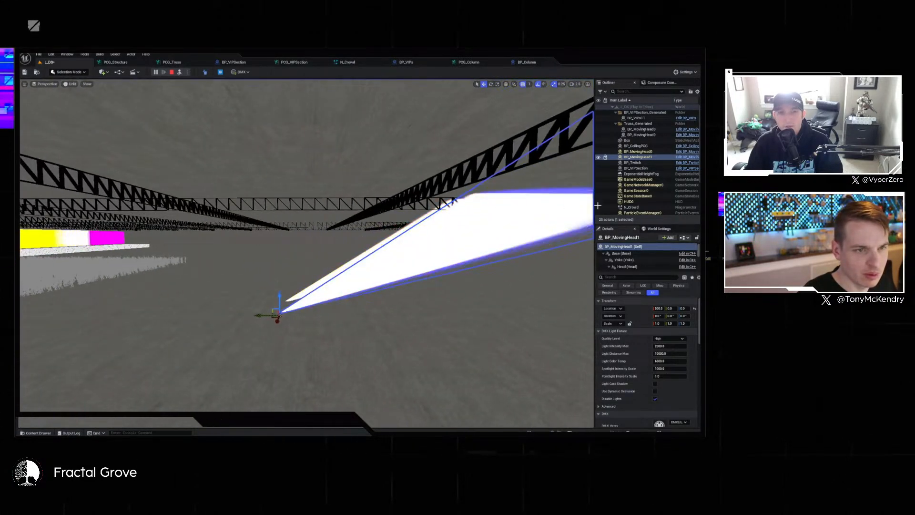
{"action": "left_click", "coordinate": [647, 152], "text": "ctrl"}
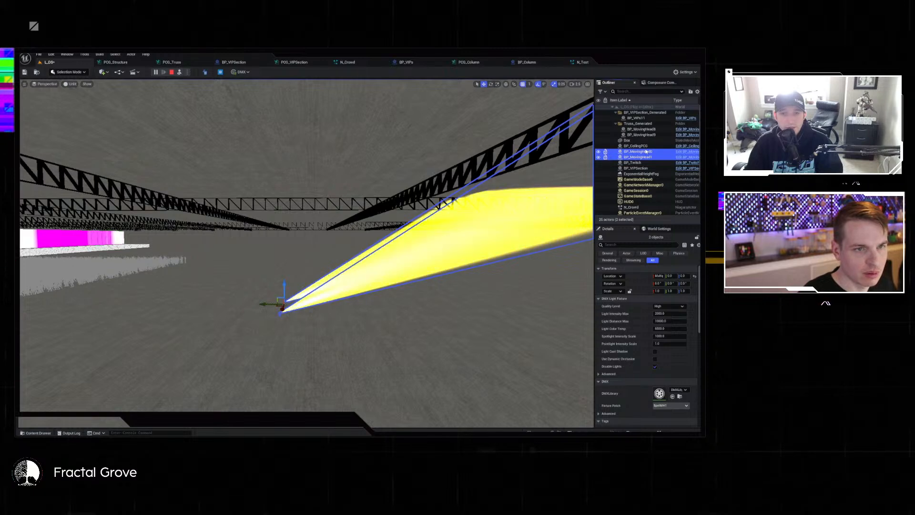
{"action": "left_click", "coordinate": [171, 73]}
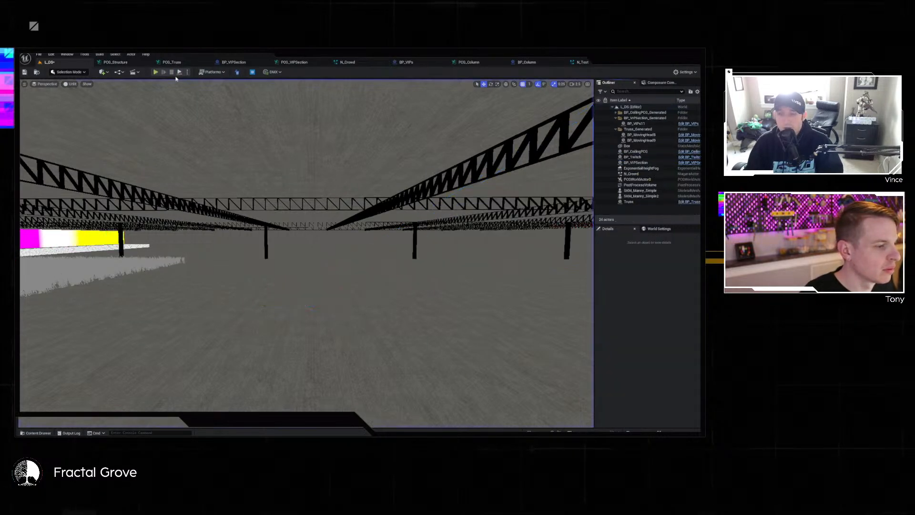
Focus on the second moving head under Truss_Generated and fly over the crowd toward the stage and LED wall.
{"action": "left_click", "coordinate": [642, 141]}
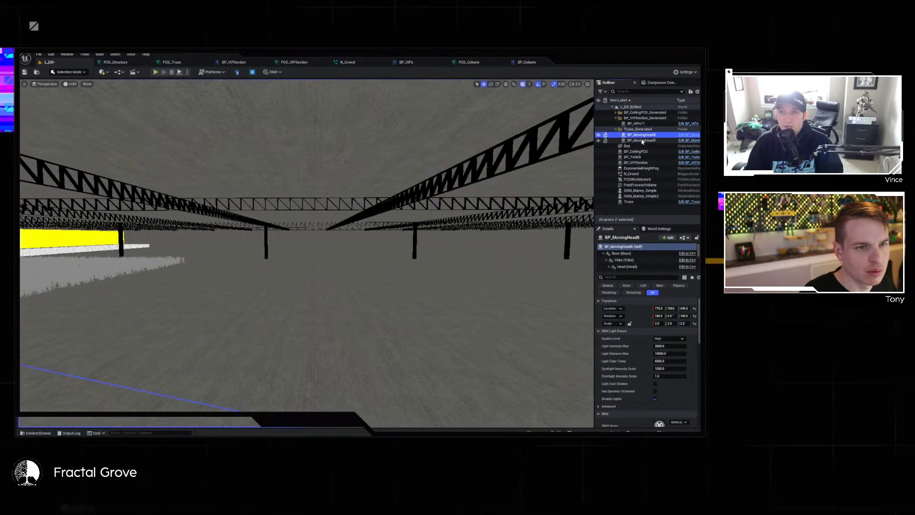
{"action": "double_click", "coordinate": [642, 141]}
{"action": "right_click_drag", "start_coordinate": [305, 248], "coordinate": [348, 255]}
{"action": "key", "text": "w"}
{"action": "right_click_drag", "start_coordinate": [381, 229], "coordinate": [362, 251]}
{"action": "key", "text": "w"}
{"action": "right_click_drag", "start_coordinate": [538, 199], "coordinate": [527, 223]}
{"action": "key", "text": "w"}
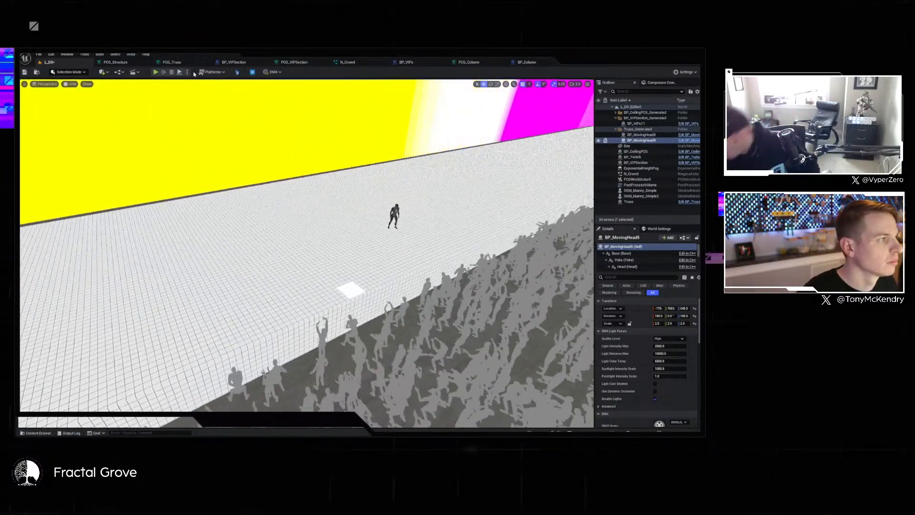
Add a Create Points Grid node to the PCG_Structure graph and place it below the Transform Points node.
{"action": "left_click", "coordinate": [135, 65]}
{"action": "scroll", "coordinate": [452, 231], "scroll_direction": "down", "scroll_amount": 2}
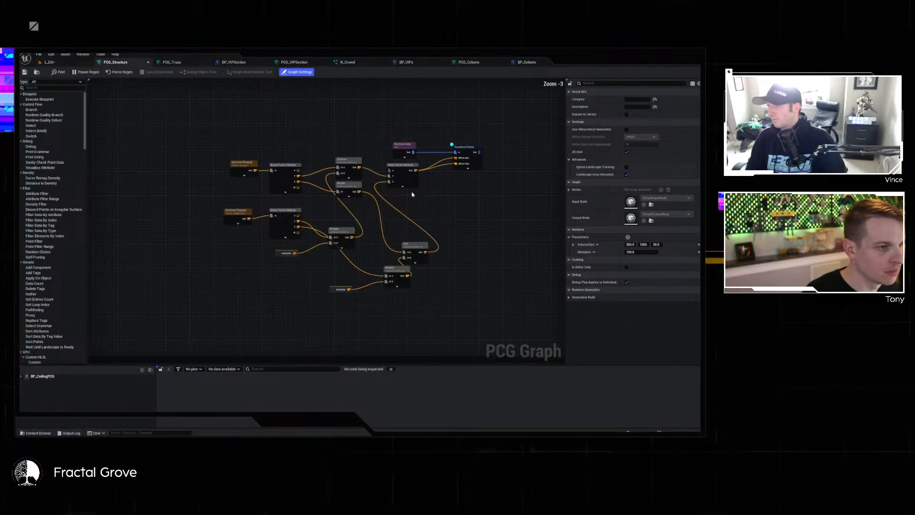
{"action": "right_click_drag", "start_coordinate": [496, 171], "coordinate": [452, 192]}
{"action": "left_click", "coordinate": [424, 174]}
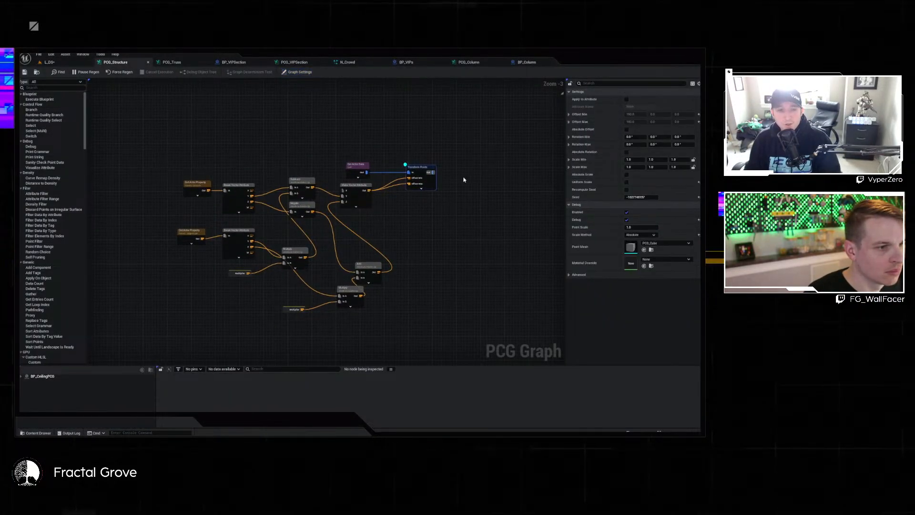
{"action": "right_click", "coordinate": [449, 177]}
{"action": "type", "text": "point grid"}
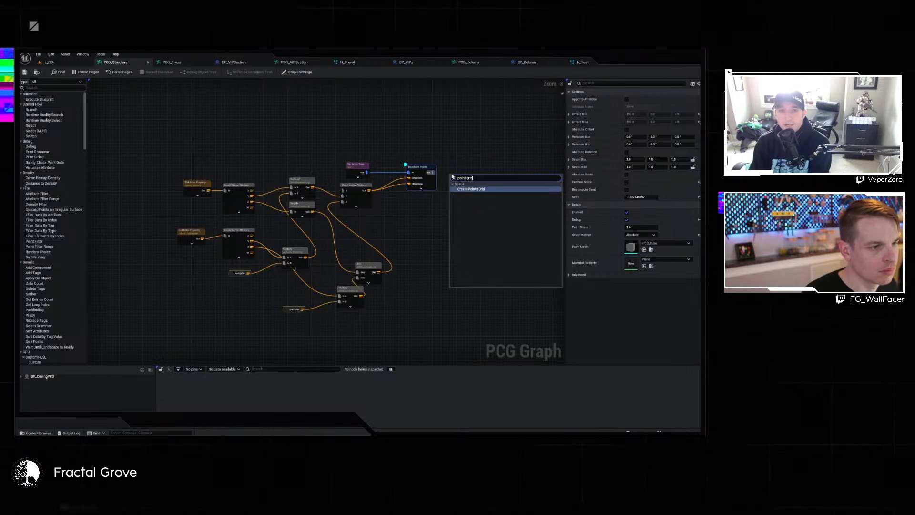
{"action": "key", "text": "Return"}
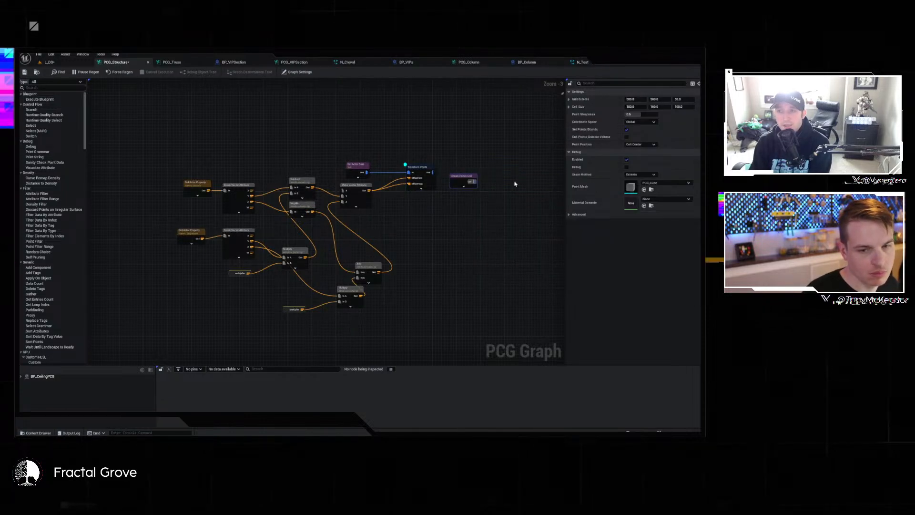
{"action": "scroll", "coordinate": [497, 162], "scroll_direction": "up", "scroll_amount": 3}
{"action": "left_click_drag", "start_coordinate": [367, 176], "coordinate": [321, 222]}
{"action": "left_click", "coordinate": [384, 210]}
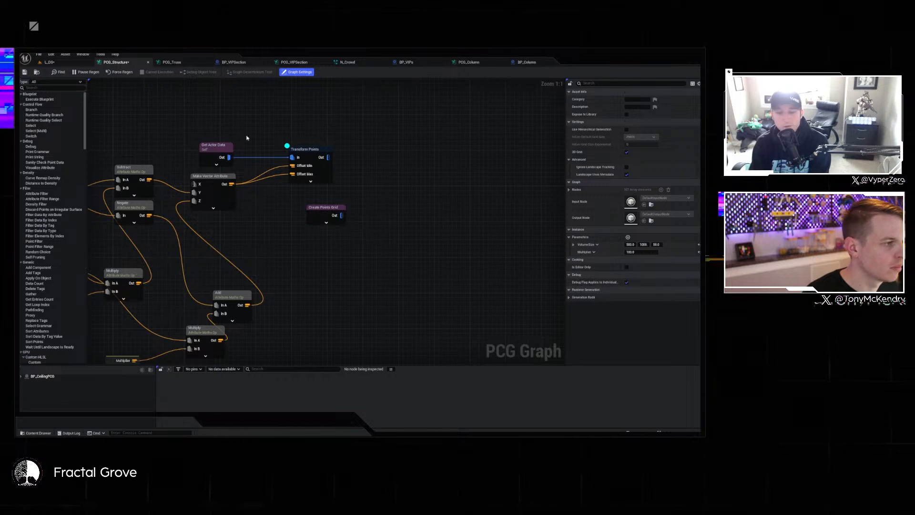
Return to the level, save the pending changes and open the recent level StreamerCube.
{"action": "left_click", "coordinate": [48, 62]}
{"action": "left_click", "coordinate": [38, 54]}
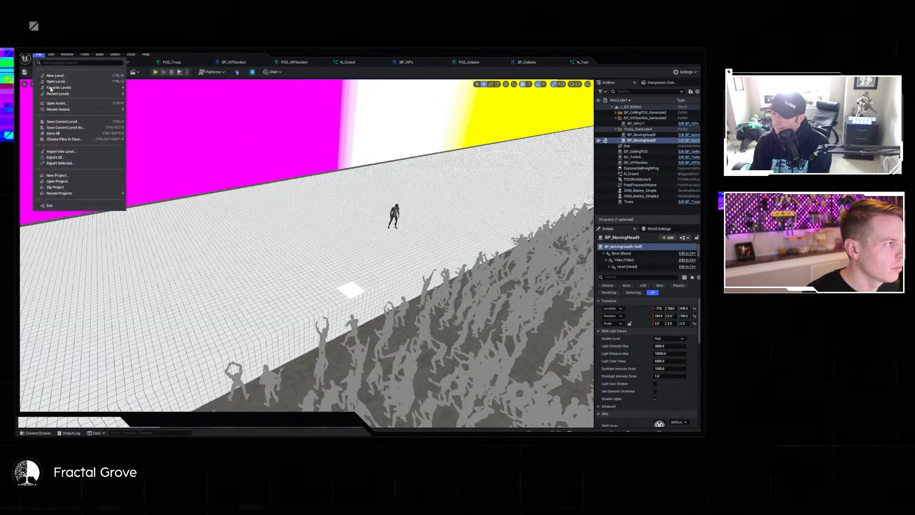
{"action": "left_click", "coordinate": [62, 139]}
{"action": "left_click", "coordinate": [39, 54]}
{"action": "mouse_move", "coordinate": [75, 94]}
{"action": "left_click", "coordinate": [156, 123]}
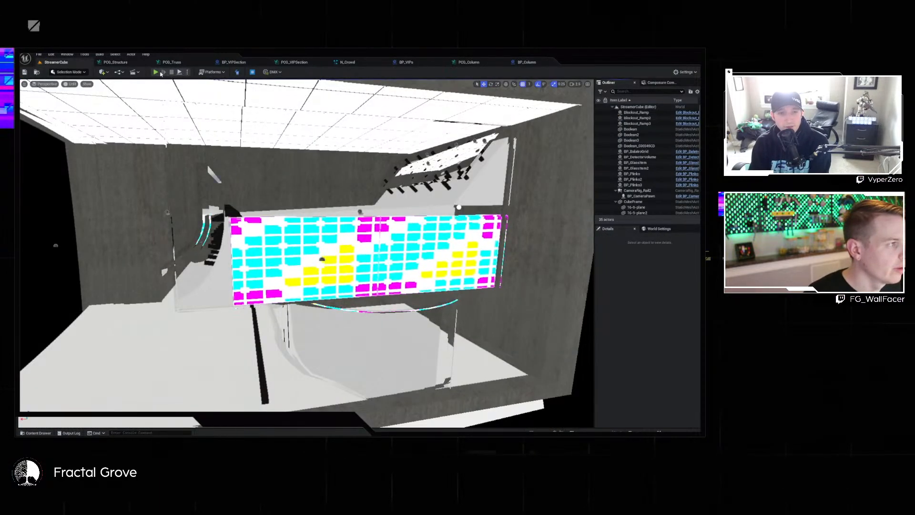
Play the StreamerCube level, watch the falling balls in full screen from a few camera angles, and stop the session.
{"action": "left_click", "coordinate": [158, 73]}
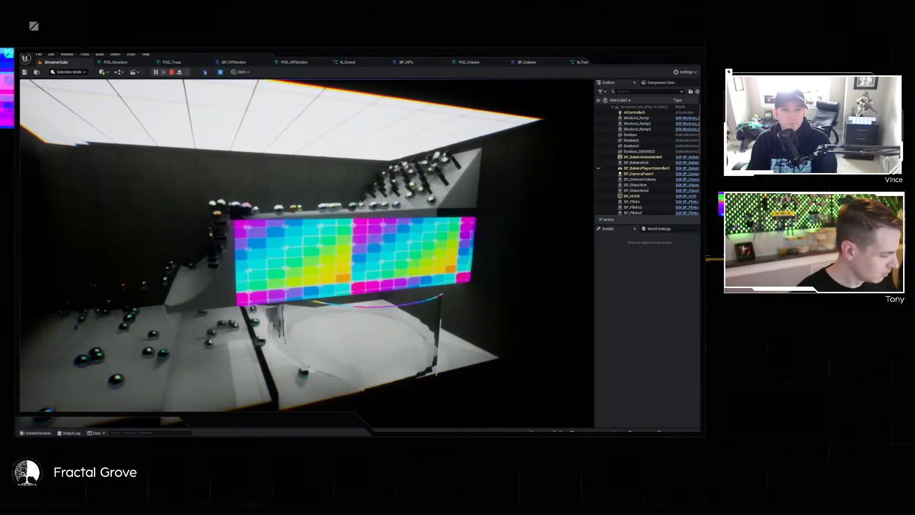
{"action": "key", "text": "F11"}
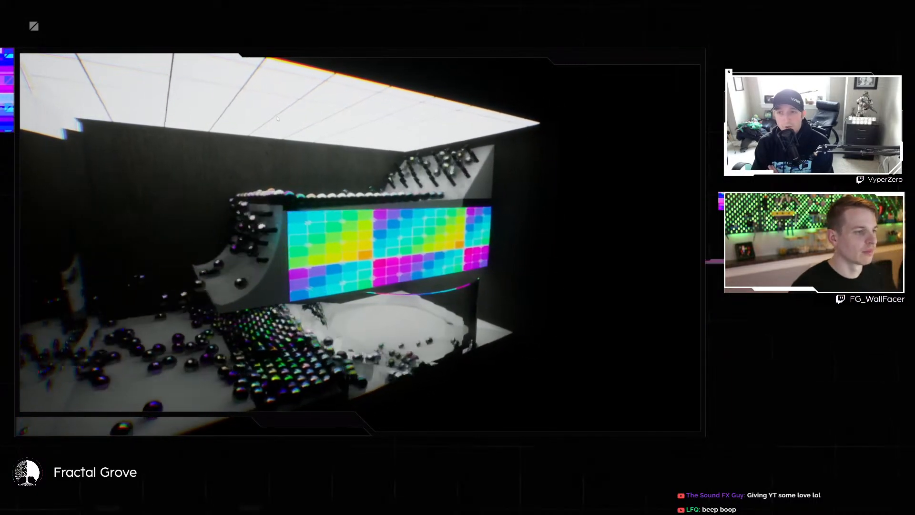
{"action": "left_click", "coordinate": [277, 118]}
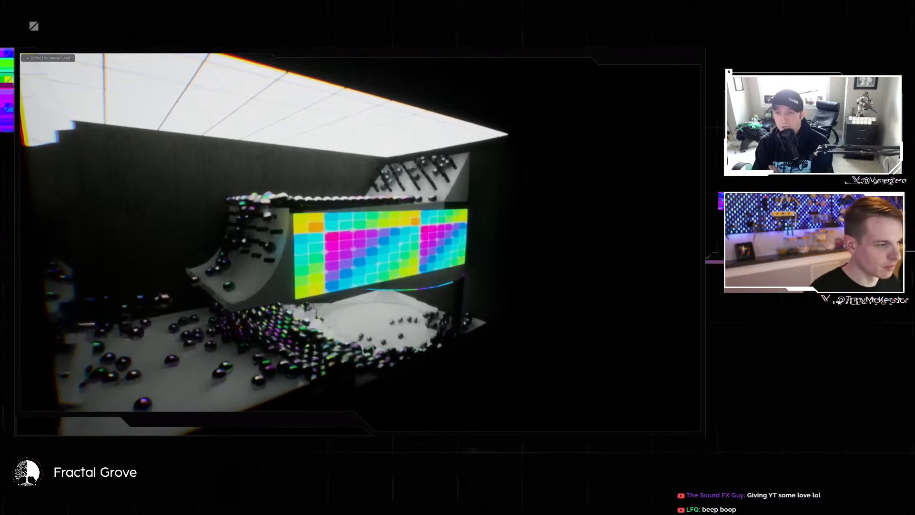
{"action": "key", "text": "F11"}
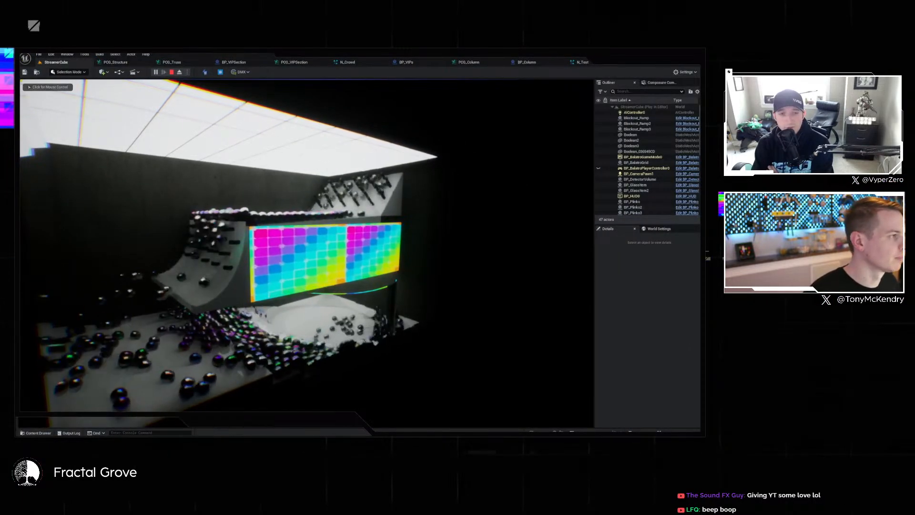
{"action": "key", "text": "Escape"}
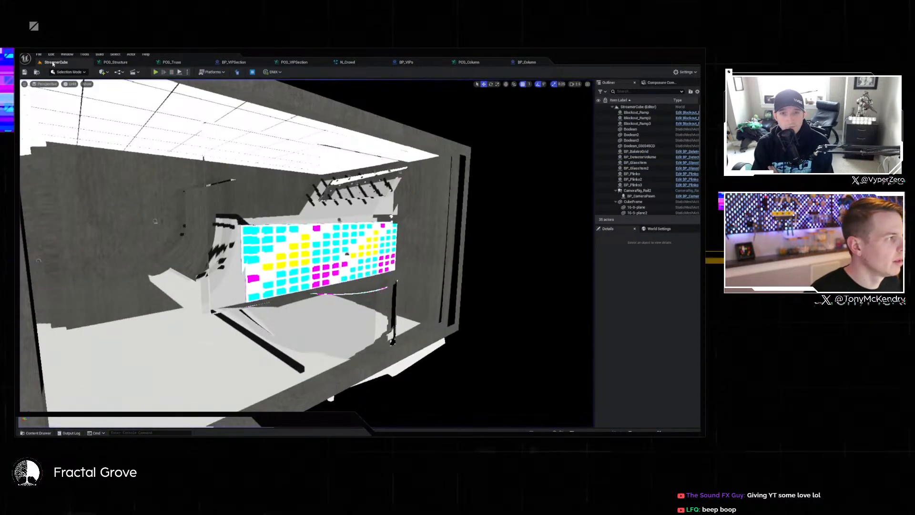
Open the recent level Waveform and play it in the editor.
{"action": "left_click", "coordinate": [38, 55]}
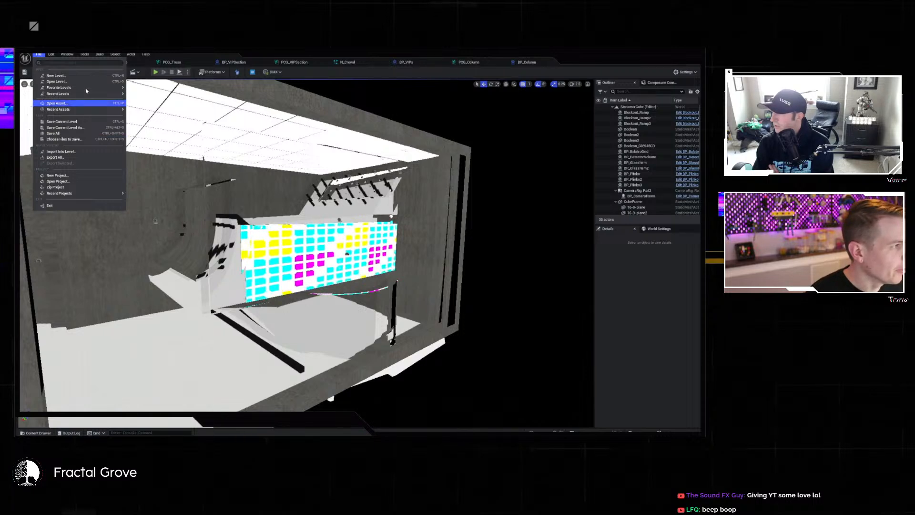
{"action": "mouse_move", "coordinate": [81, 95]}
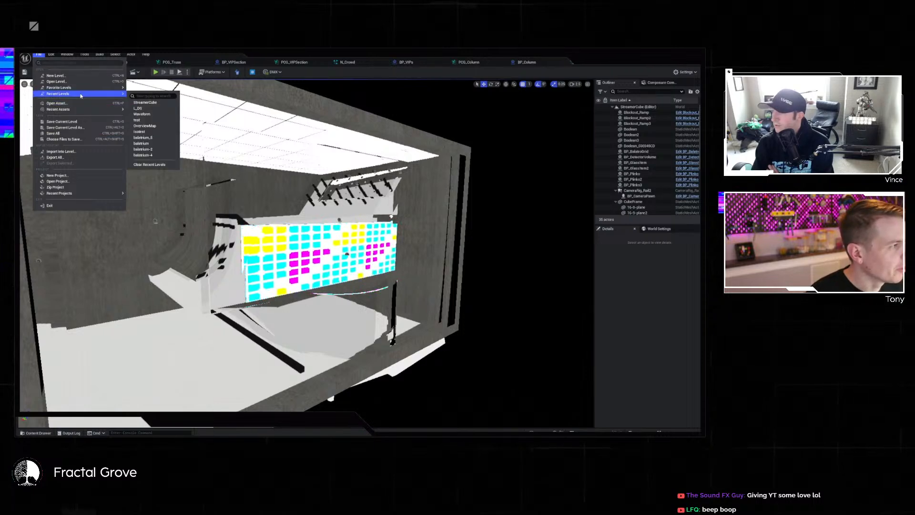
{"action": "left_click", "coordinate": [142, 114]}
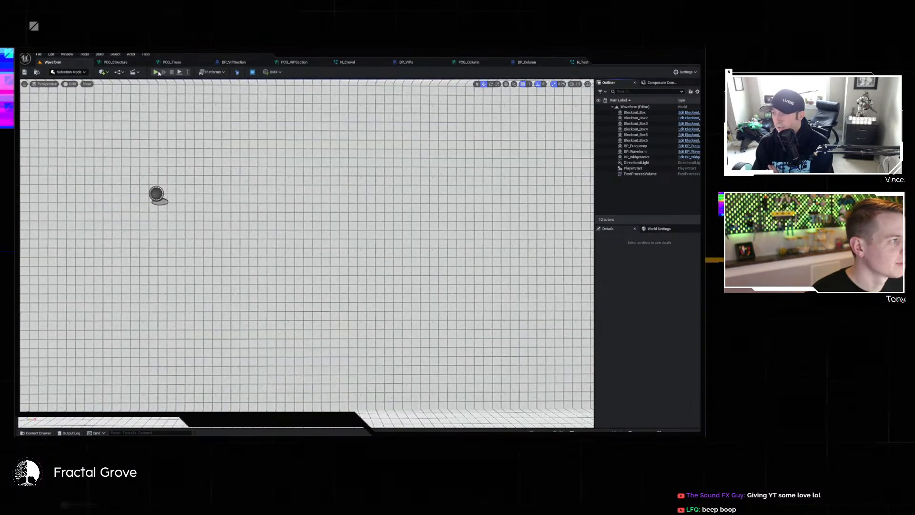
{"action": "key", "text": "alt+p"}
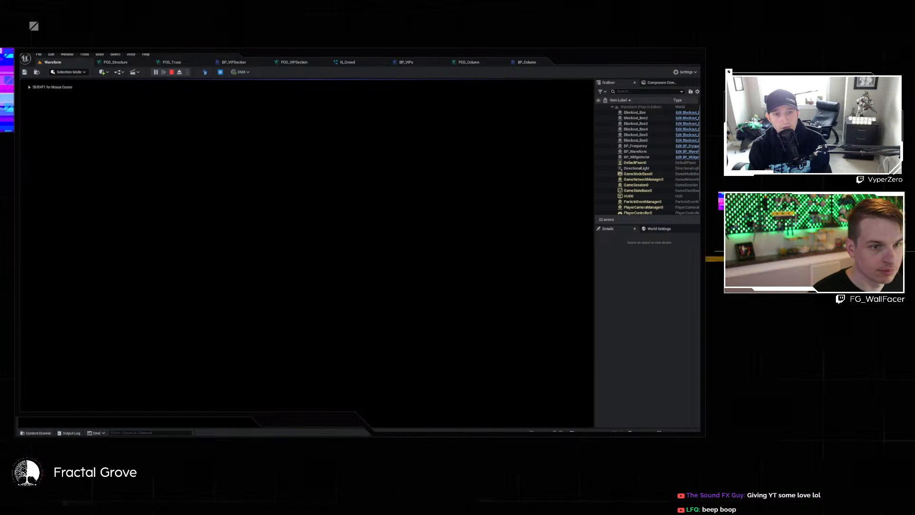
Inspect the waveform, frequency band and audio settings of BP_Waveform during play, and stop the session.
{"action": "key", "text": "super"}
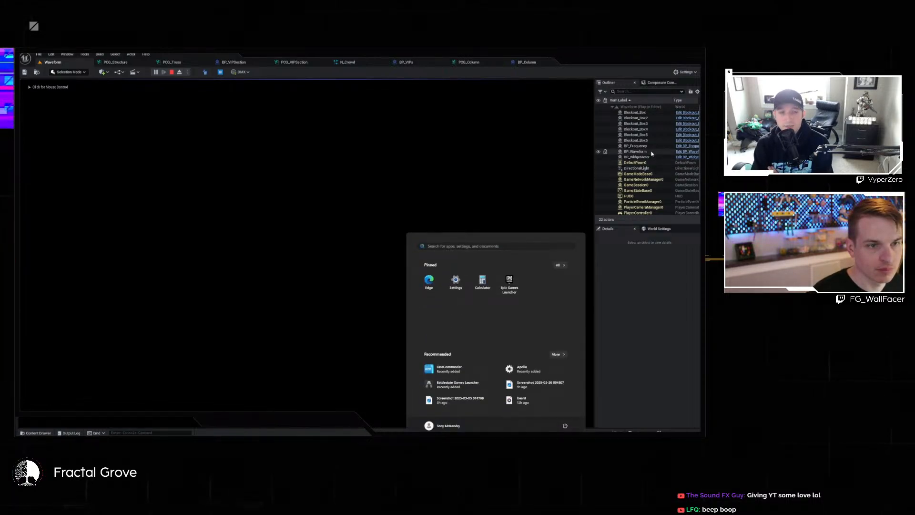
{"action": "left_click", "coordinate": [635, 151]}
{"action": "scroll", "coordinate": [676, 349], "scroll_direction": "down", "scroll_amount": 8}
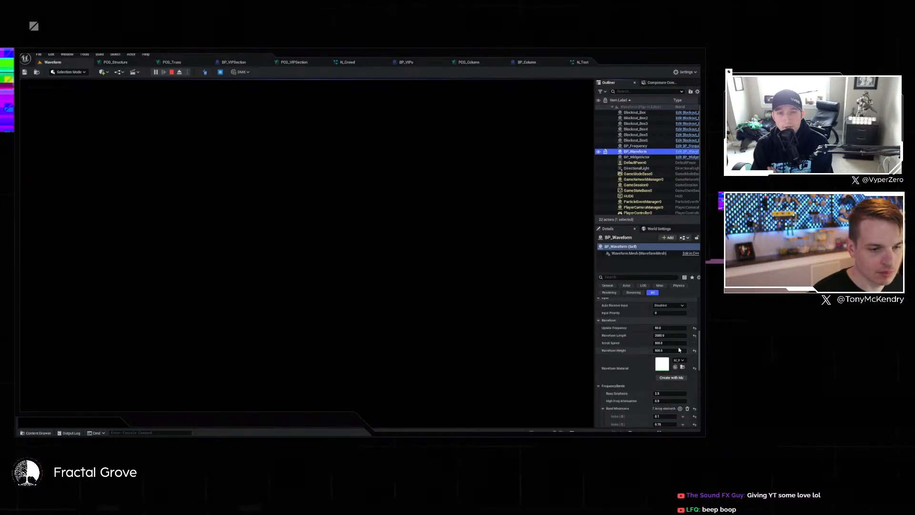
{"action": "left_click", "coordinate": [677, 379]}
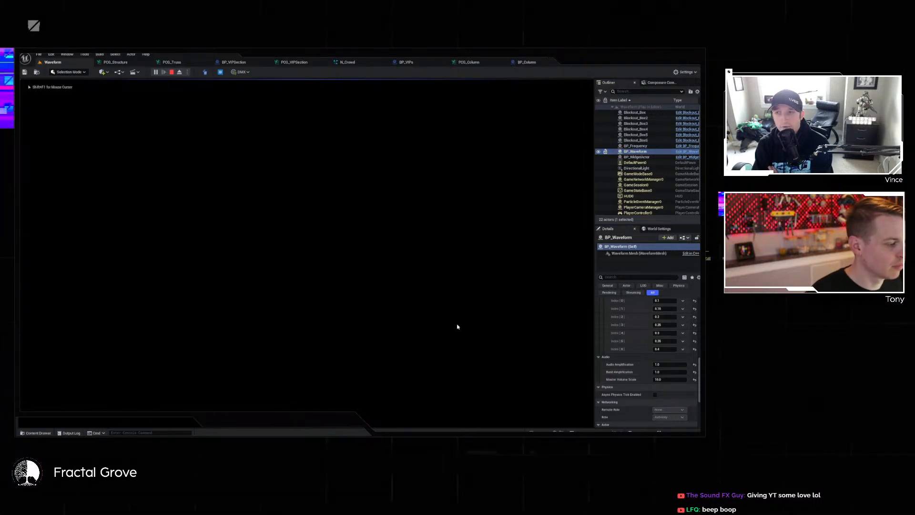
{"action": "key", "text": "Escape"}
Check the output log, replay the Waveform level with BP_Frequency selected to view its details, and stop the session.
{"action": "left_click", "coordinate": [72, 433]}
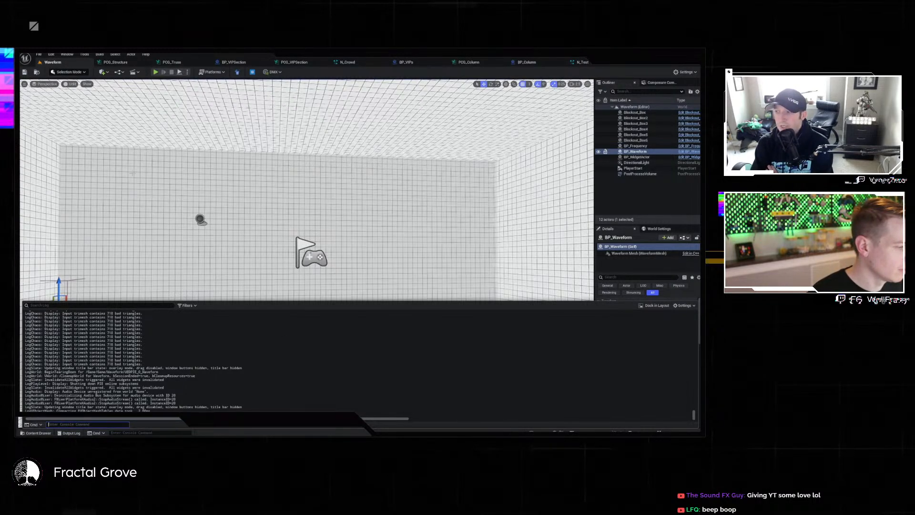
{"action": "left_click", "coordinate": [155, 72]}
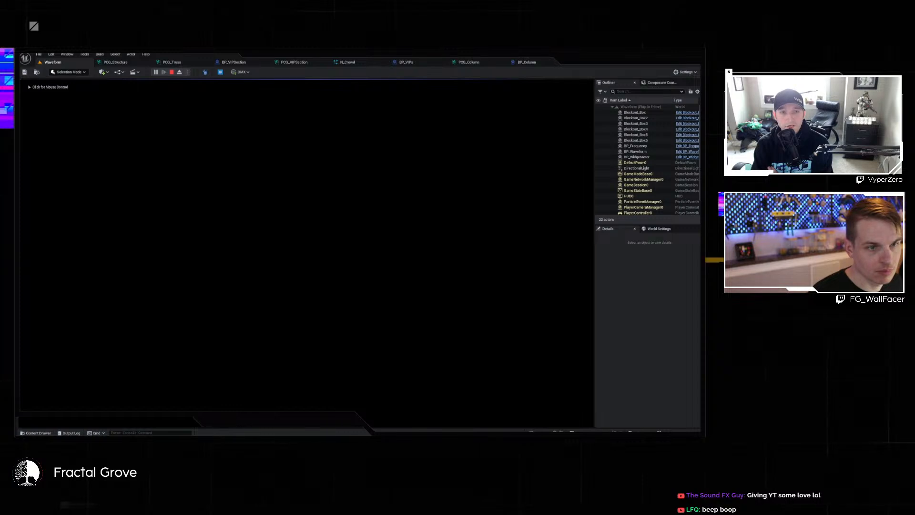
{"action": "left_click", "coordinate": [647, 146]}
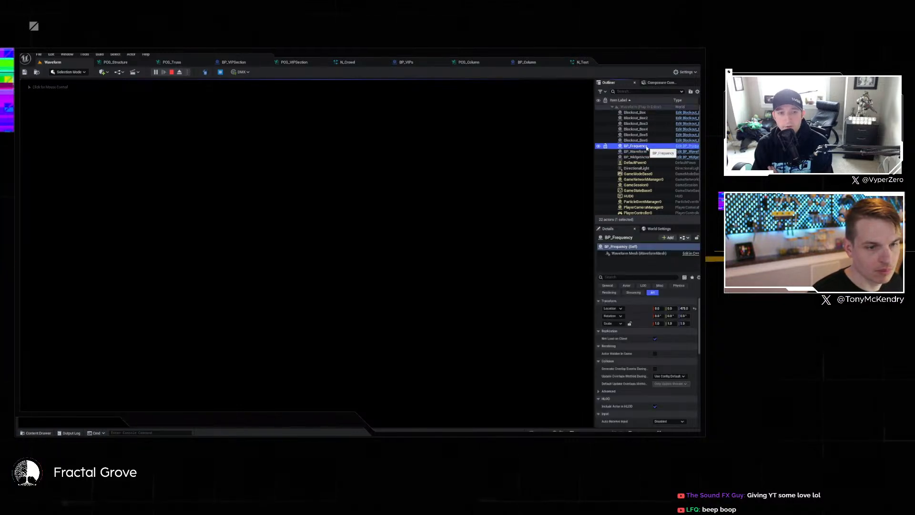
{"action": "left_click", "coordinate": [502, 170]}
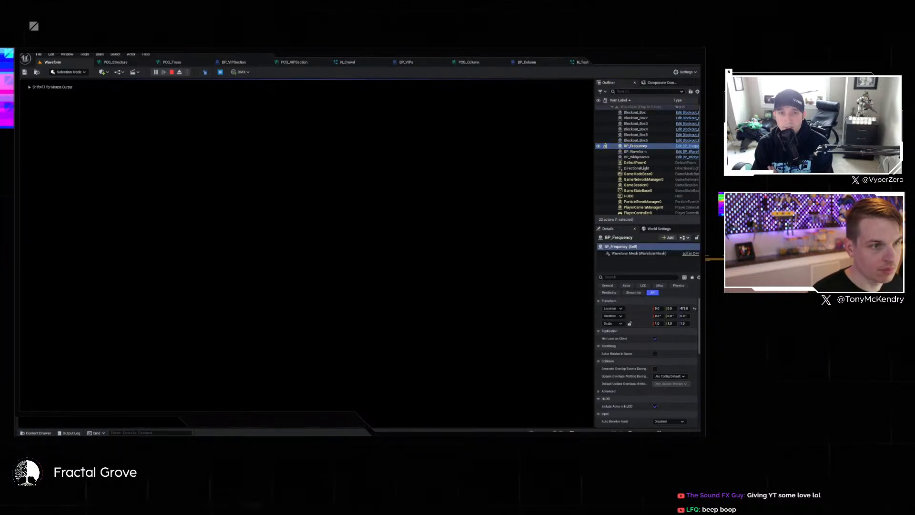
{"action": "key", "text": "Escape"}
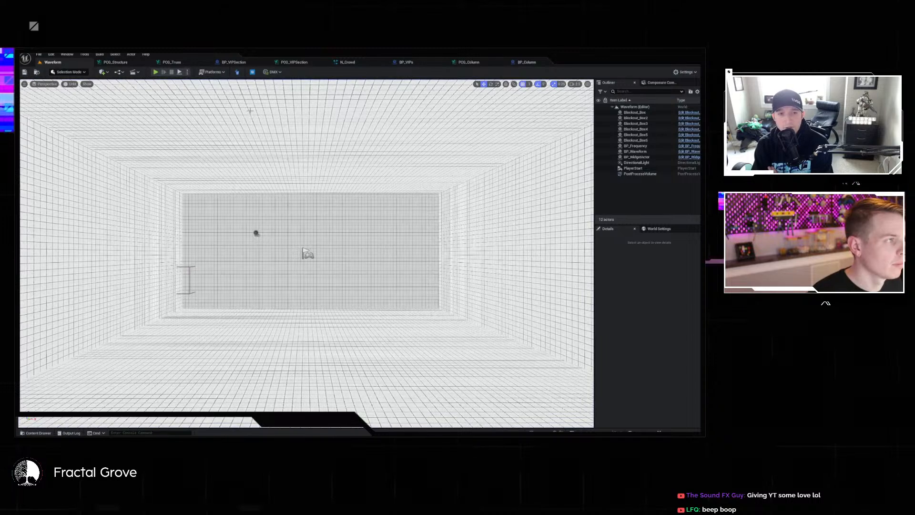
Run the Waveform level once in simulation and once in play, stop each session, and look around the gridded room.
{"action": "left_click", "coordinate": [180, 72]}
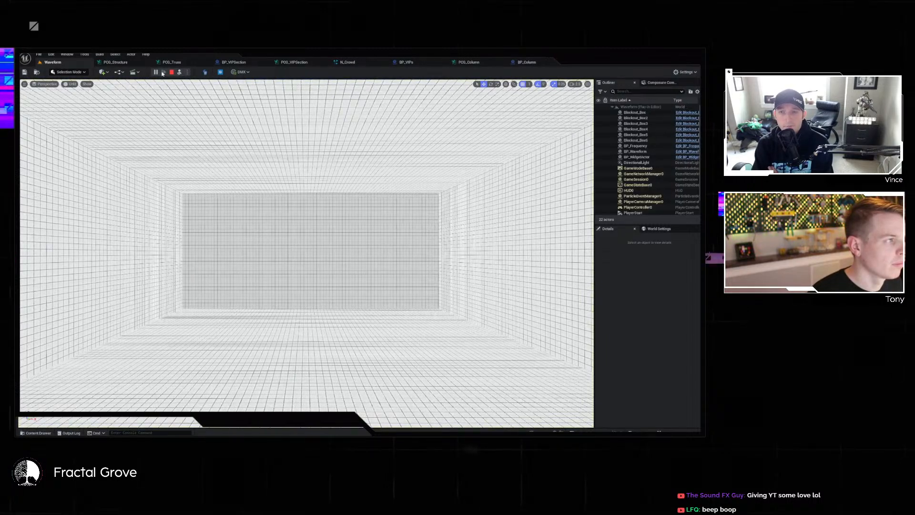
{"action": "left_click", "coordinate": [173, 72]}
{"action": "left_click", "coordinate": [156, 72]}
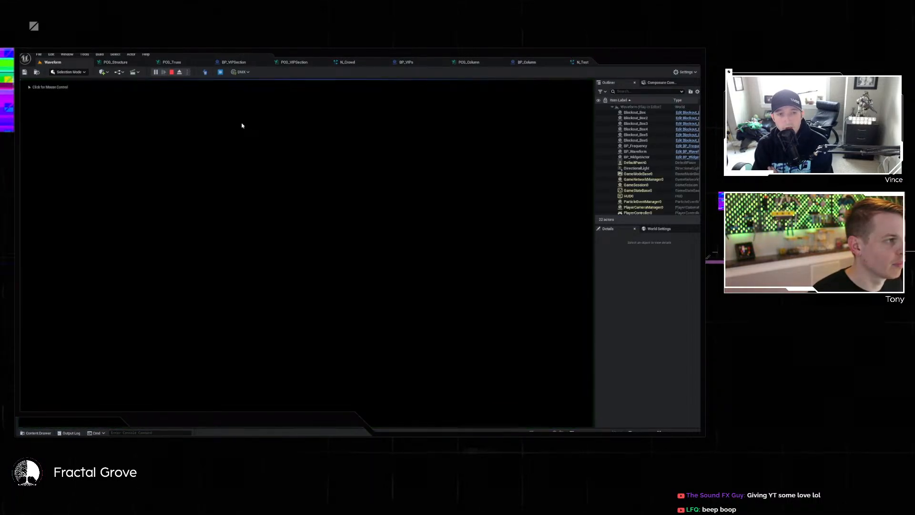
{"action": "left_click", "coordinate": [172, 72]}
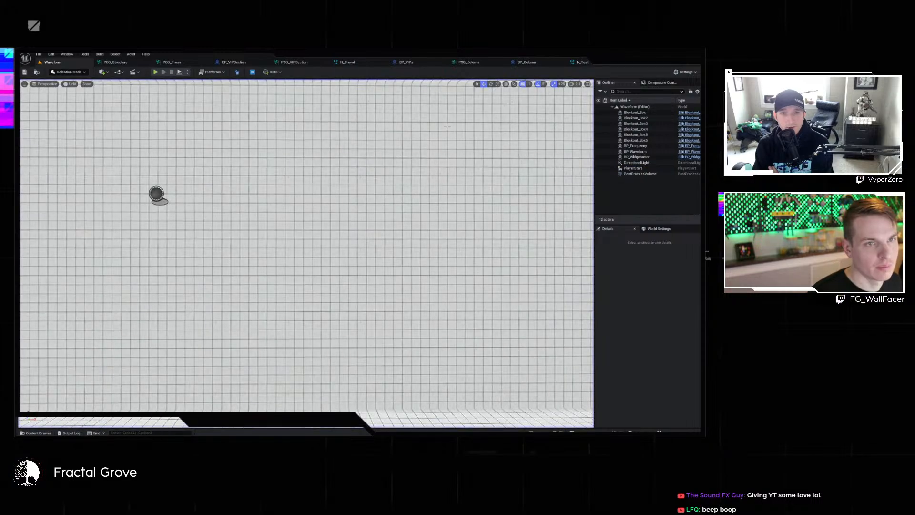
{"action": "mouse_move", "coordinate": [315, 247]}
{"action": "right_mouse_down"}
{"action": "mouse_move", "coordinate": [326, 253]}
{"action": "mouse_move", "coordinate": [316, 256]}
{"action": "right_mouse_up"}
{"action": "key", "text": "s"}
{"action": "scroll", "coordinate": [319, 252], "scroll_direction": "down", "scroll_amount": 3}
{"action": "key", "text": "w"}
{"action": "key", "text": "a"}
{"action": "key", "text": "d"}
{"action": "key", "text": "w"}
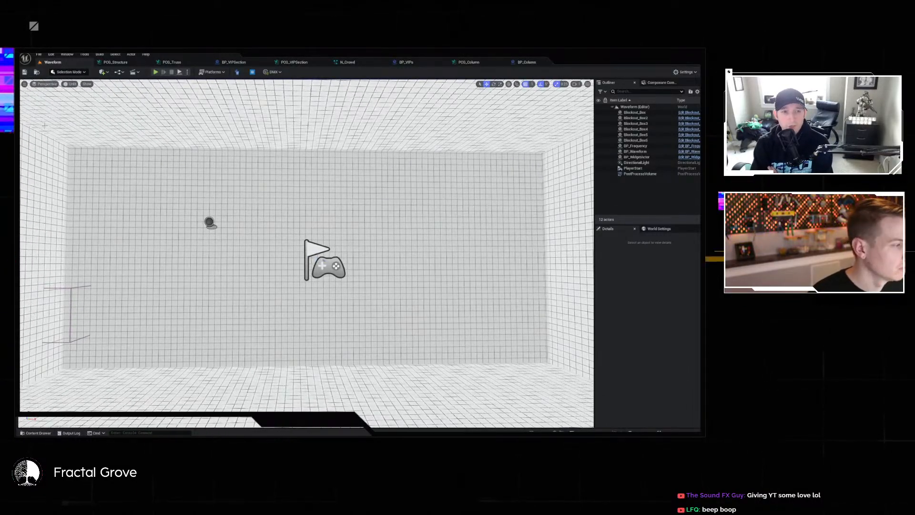
Play the level, try higher audio amplification, band amplification and master volume scale on BP_Waveform, check BP_Frequency, and stop the session.
{"action": "left_click", "coordinate": [156, 74]}
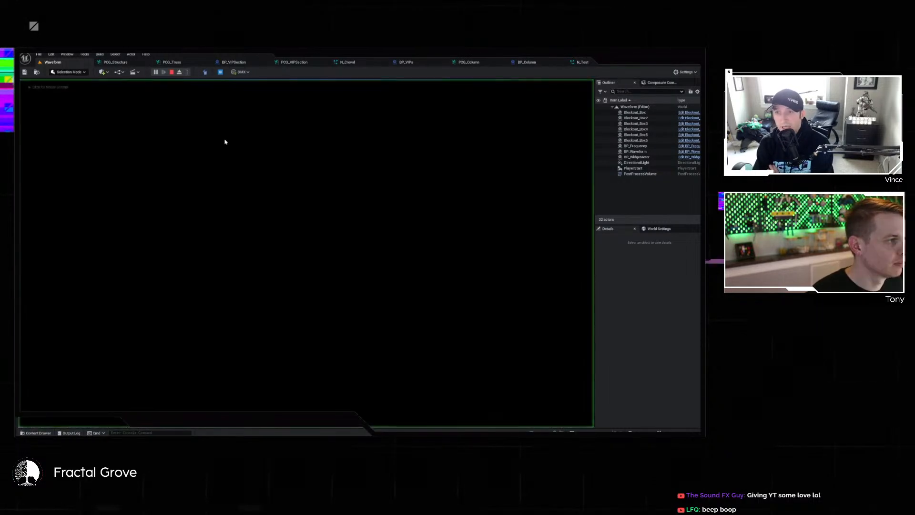
{"action": "key", "text": "super"}
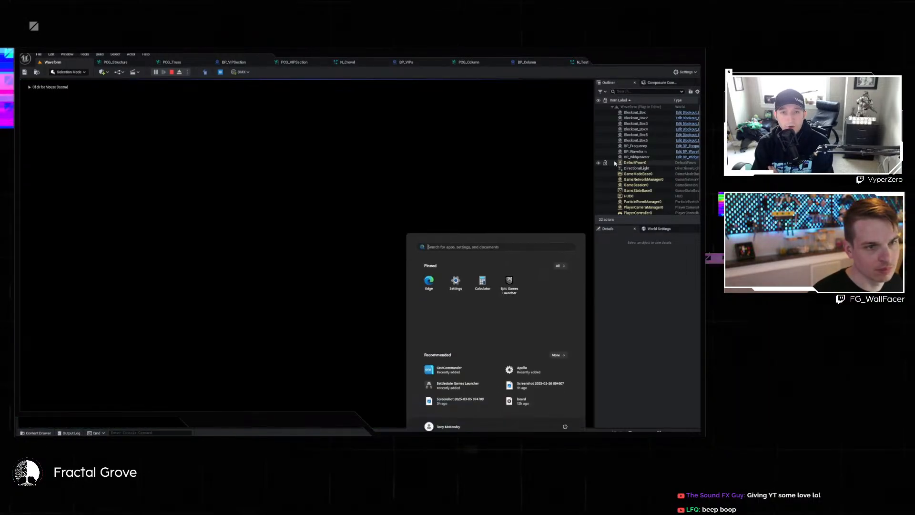
{"action": "left_click", "coordinate": [635, 151]}
{"action": "scroll", "coordinate": [677, 329], "scroll_direction": "down", "scroll_amount": 6}
{"action": "scroll", "coordinate": [687, 337], "scroll_direction": "down", "scroll_amount": 5}
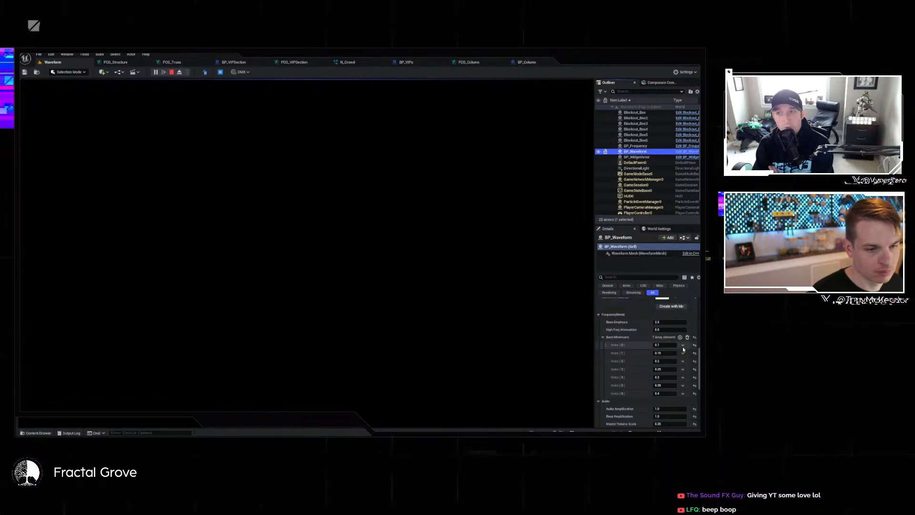
{"action": "mouse_move", "coordinate": [667, 347]}
{"action": "left_mouse_down"}
{"action": "mouse_move", "coordinate": [682, 346]}
{"action": "mouse_move", "coordinate": [674, 354]}
{"action": "left_mouse_up"}
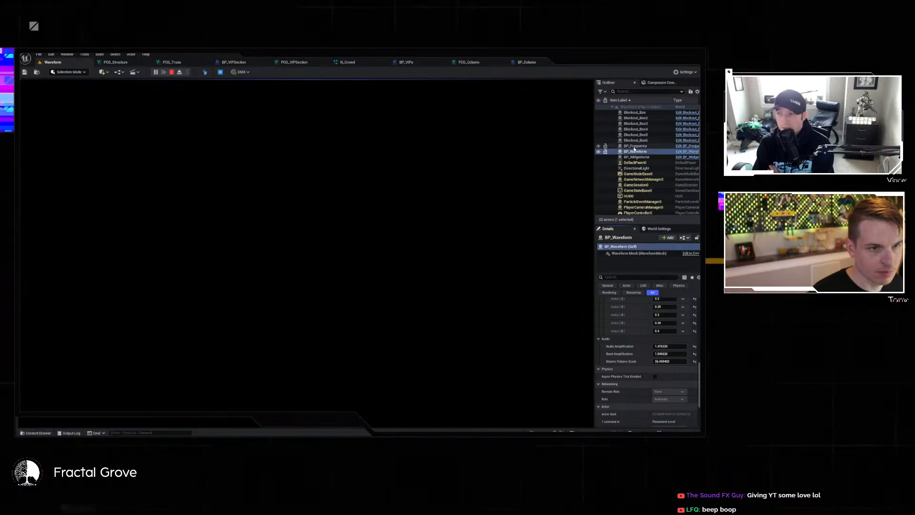
{"action": "left_click", "coordinate": [639, 146]}
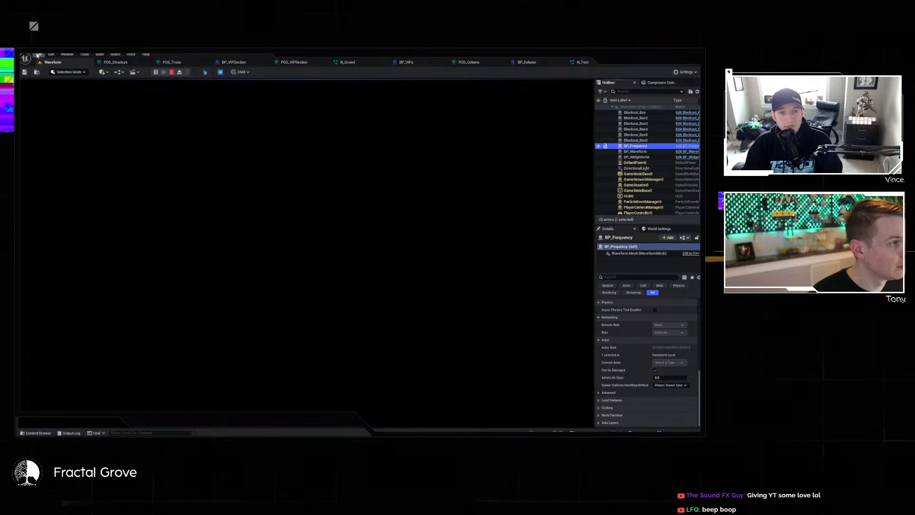
{"action": "left_click", "coordinate": [172, 72]}
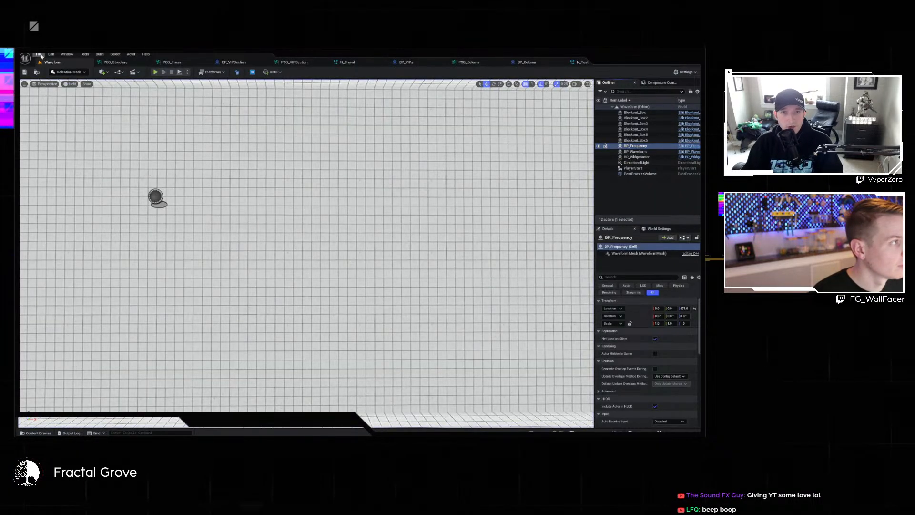
Open the recent level L_DS and view the stage from the front of the crowd.
{"action": "left_click", "coordinate": [38, 54]}
{"action": "mouse_move", "coordinate": [60, 95]}
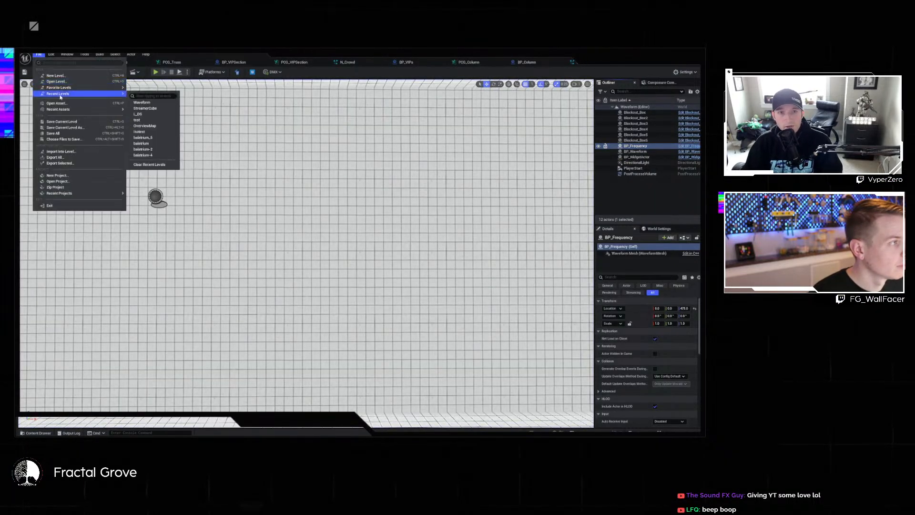
{"action": "left_click", "coordinate": [156, 115]}
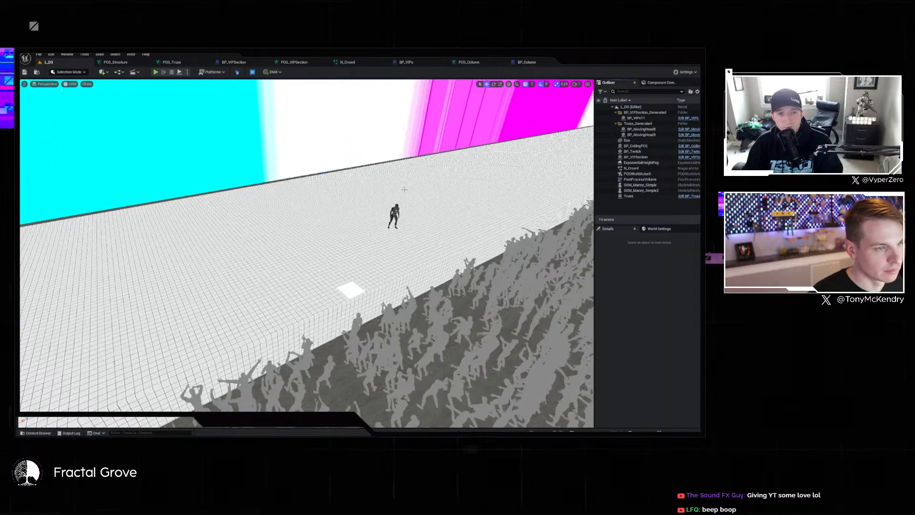
{"action": "right_click_drag", "start_coordinate": [307, 253], "coordinate": [289, 227]}
{"action": "key", "text": "w"}
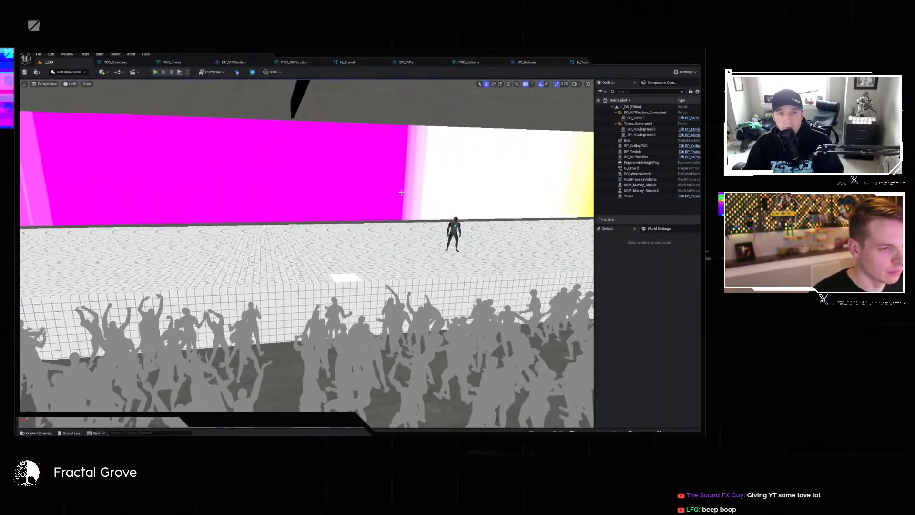
In the PCG_Structure graph, add a Create Points Grid node to the right of the Transform Points node.
{"action": "left_click", "coordinate": [120, 63]}
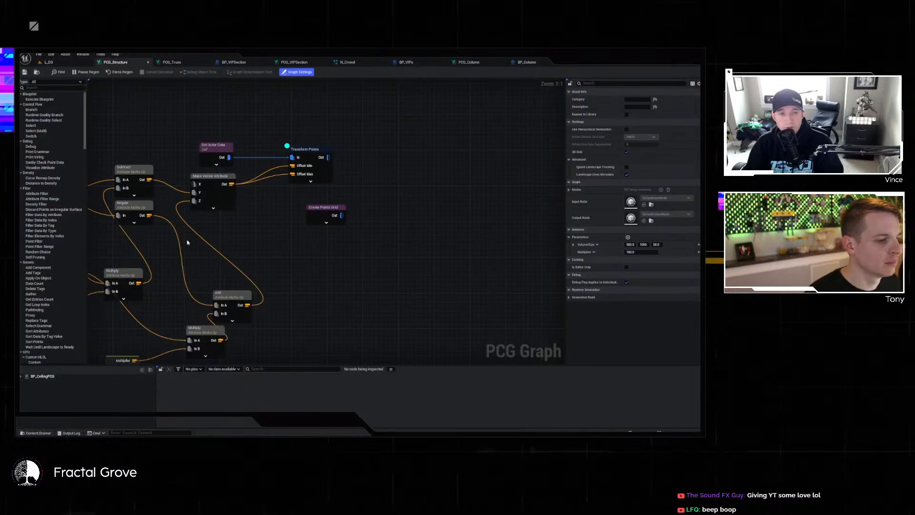
{"action": "scroll", "coordinate": [403, 241], "scroll_direction": "down", "scroll_amount": 3}
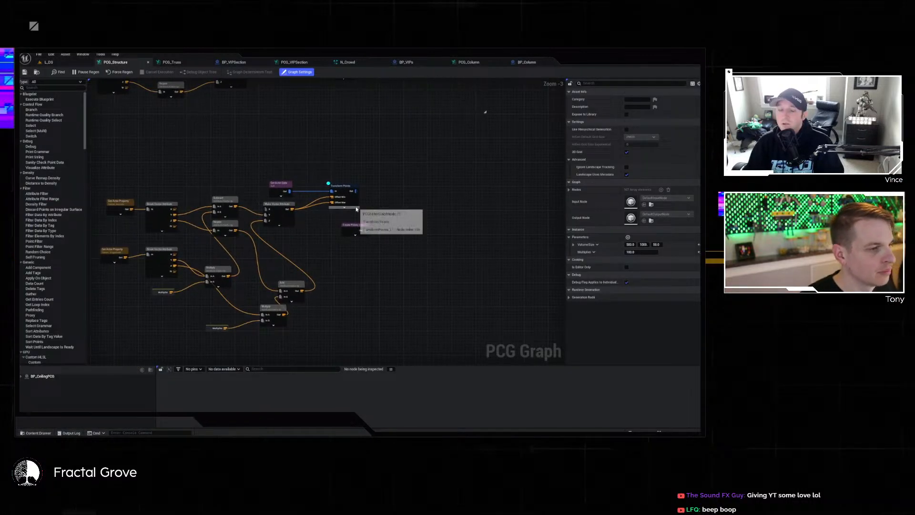
{"action": "left_click", "coordinate": [354, 201]}
{"action": "right_click_drag", "start_coordinate": [409, 208], "coordinate": [368, 220]}
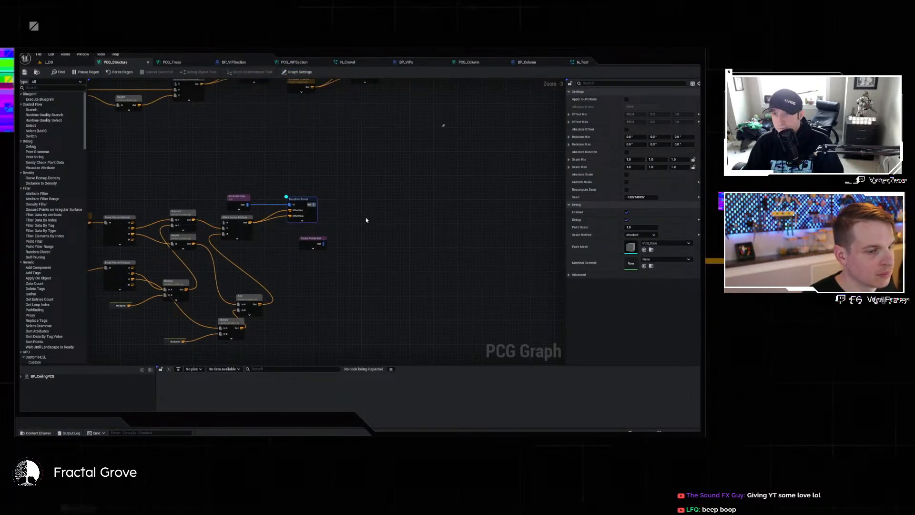
{"action": "left_click_drag", "start_coordinate": [315, 204], "coordinate": [450, 205]}
{"action": "type", "text": "grid"}
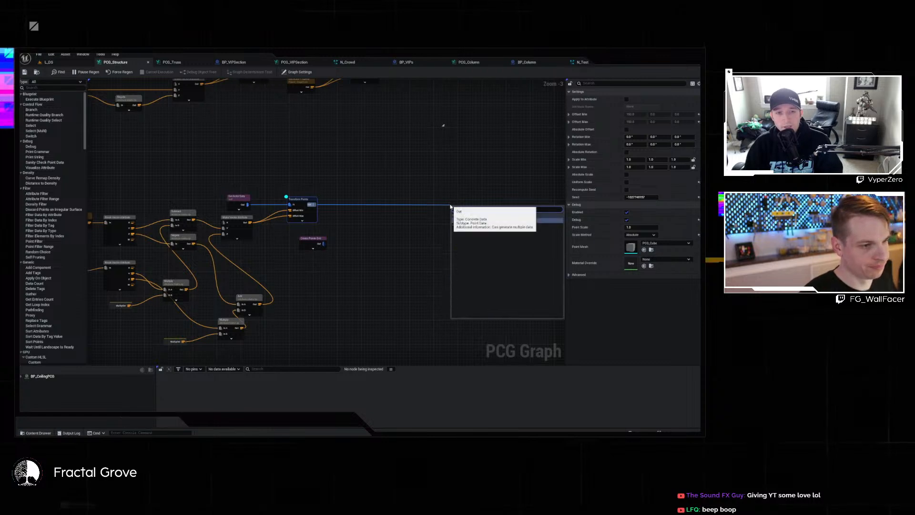
{"action": "left_click", "coordinate": [477, 231]}
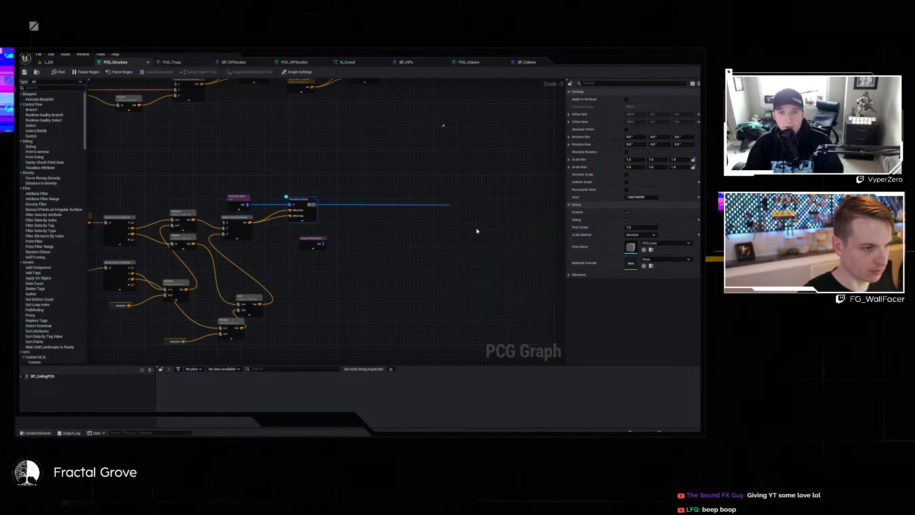
{"action": "scroll", "coordinate": [411, 250], "scroll_direction": "up", "scroll_amount": 3}
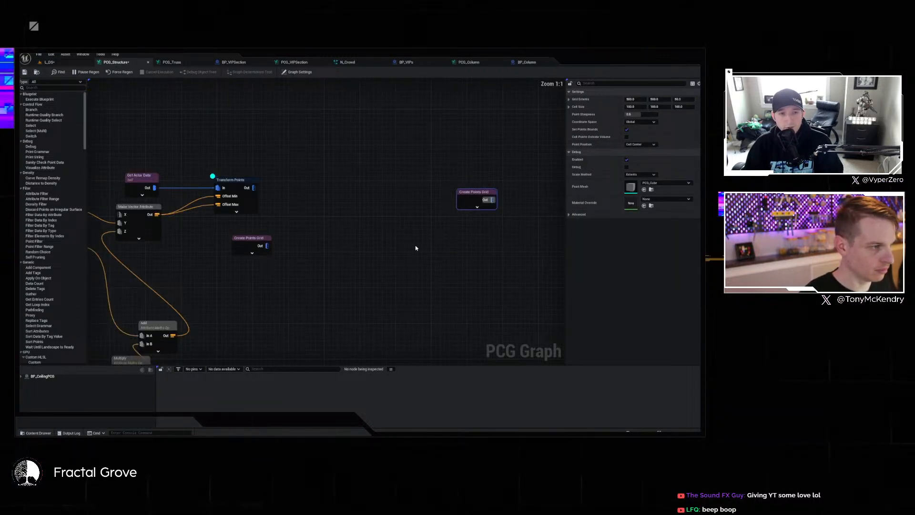
{"action": "right_click_drag", "start_coordinate": [425, 245], "coordinate": [366, 247]}
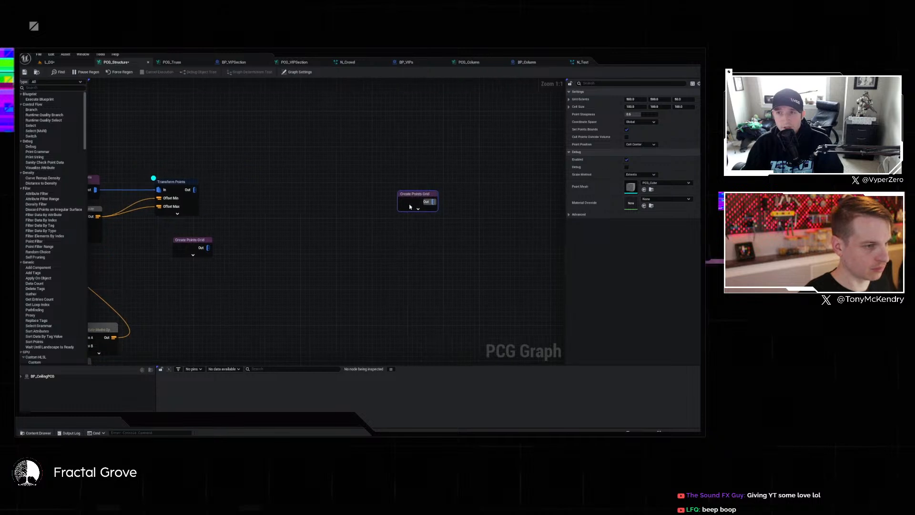
Delete the extra Create Points Grid node, keeping the one below Transform Points.
{"action": "left_click_drag", "start_coordinate": [409, 205], "coordinate": [321, 219]}
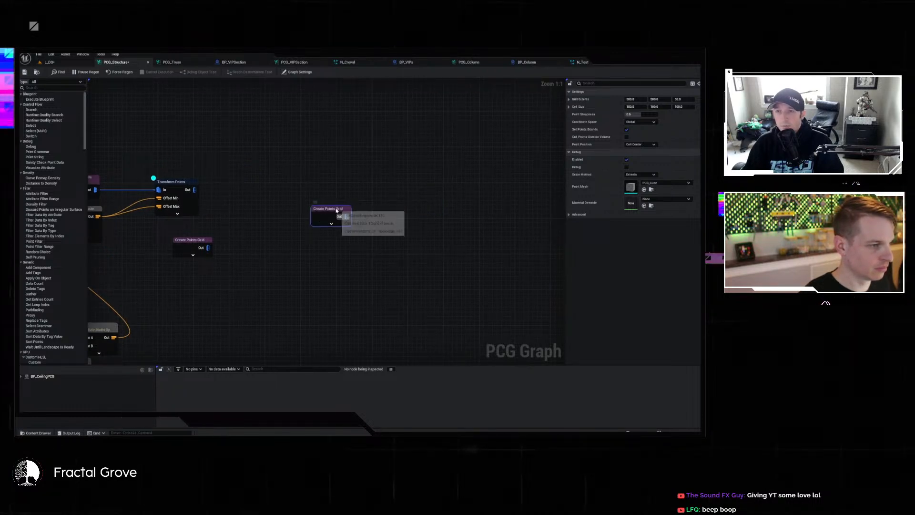
{"action": "key", "text": "d"}
{"action": "key", "text": "Delete"}
{"action": "right_click_drag", "start_coordinate": [257, 189], "coordinate": [332, 206]}
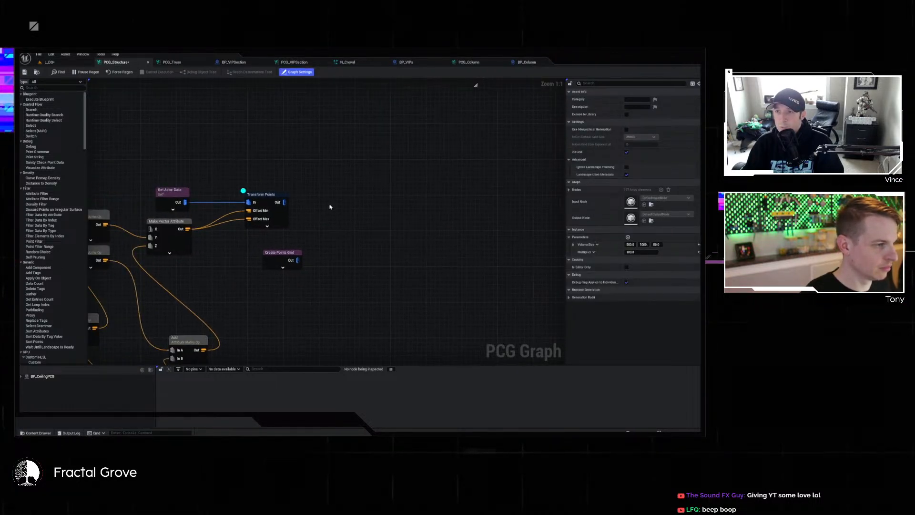
Try to merge the Transform Points and Create Points Grid outputs through an Add node, and remove that node.
{"action": "left_click_drag", "start_coordinate": [285, 203], "coordinate": [367, 213]}
{"action": "type", "text": "add"}
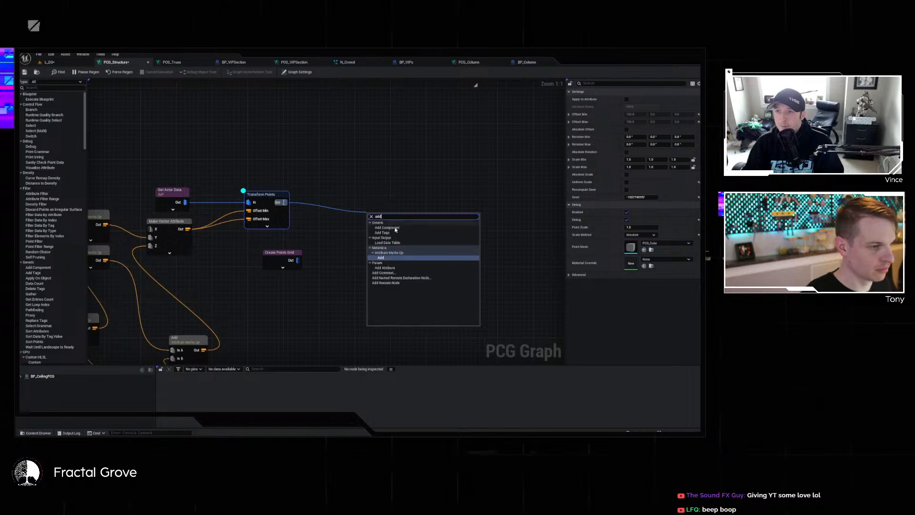
{"action": "left_click", "coordinate": [389, 258]}
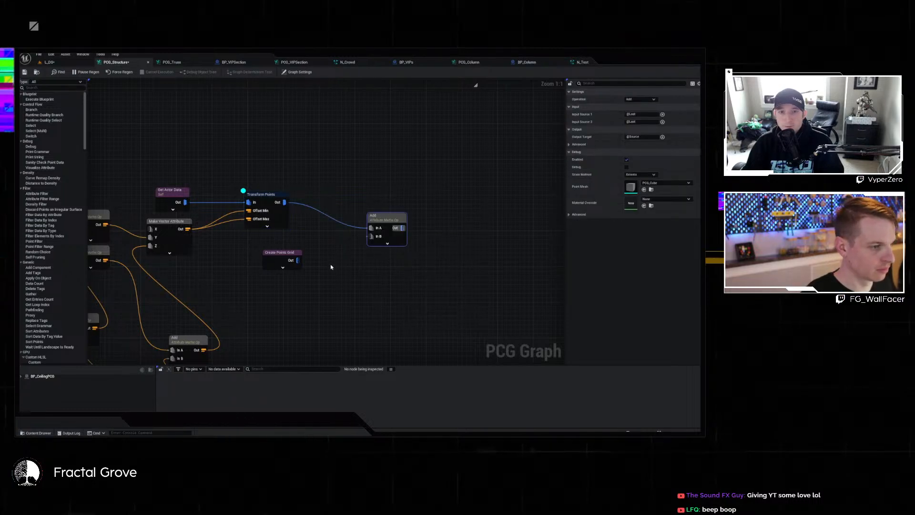
{"action": "left_click_drag", "start_coordinate": [300, 261], "coordinate": [368, 240]}
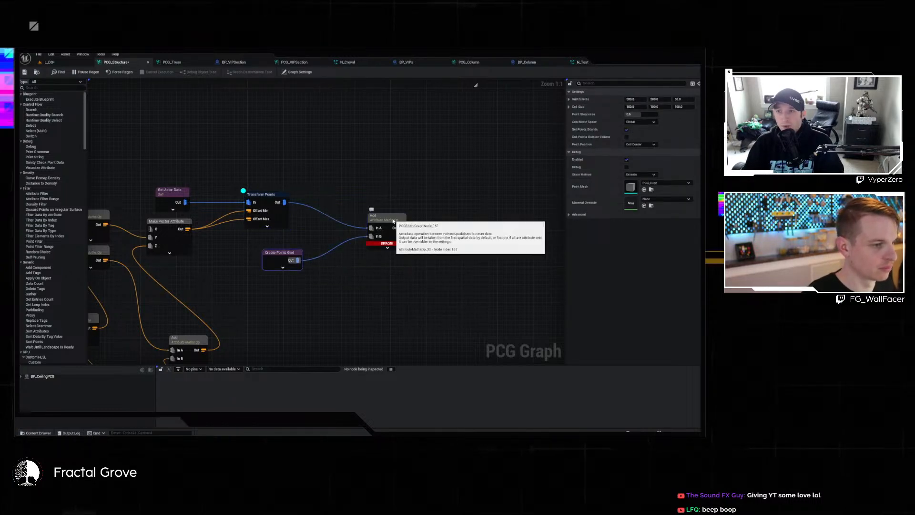
{"action": "left_click", "coordinate": [383, 233]}
{"action": "key", "text": "Delete"}
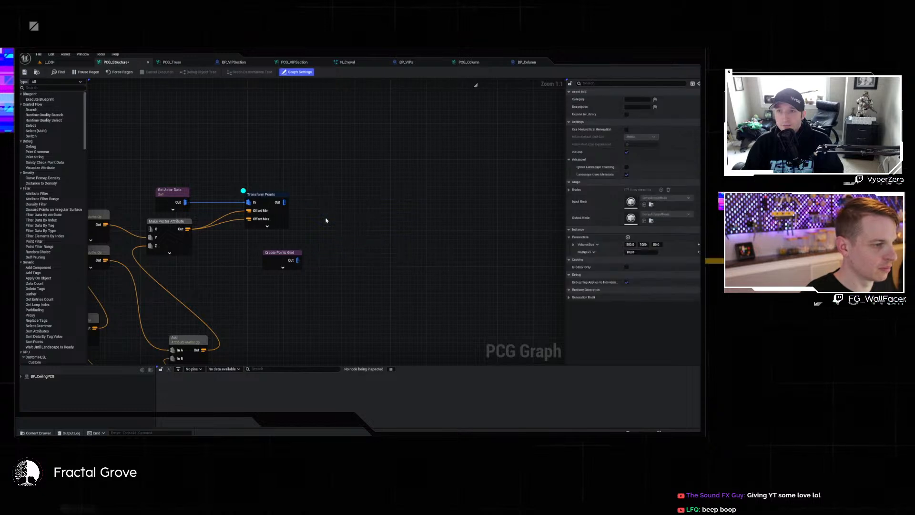
Try to join the Transform Points and Create Points Grid outputs in a Combine Points node.
{"action": "left_click_drag", "start_coordinate": [285, 202], "coordinate": [412, 227]}
{"action": "type", "text": "combine"}
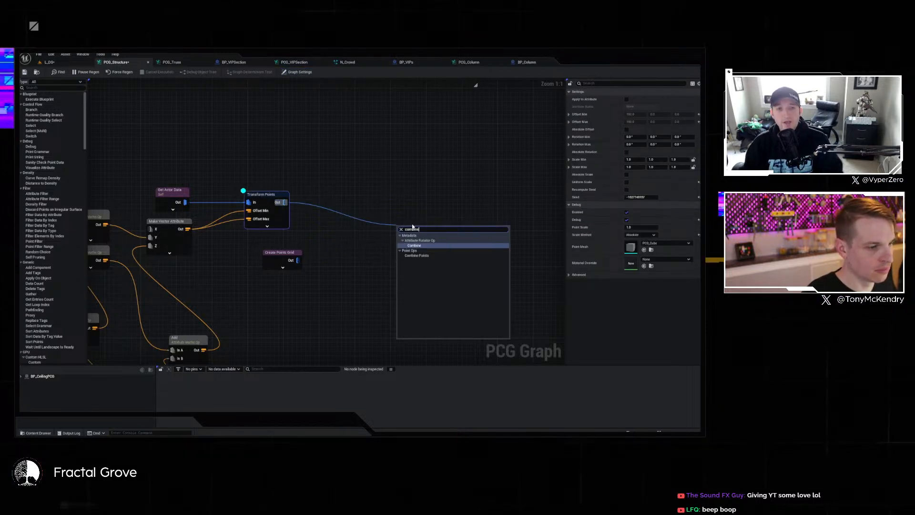
{"action": "left_click", "coordinate": [428, 259]}
{"action": "left_click_drag", "start_coordinate": [298, 260], "coordinate": [405, 200]}
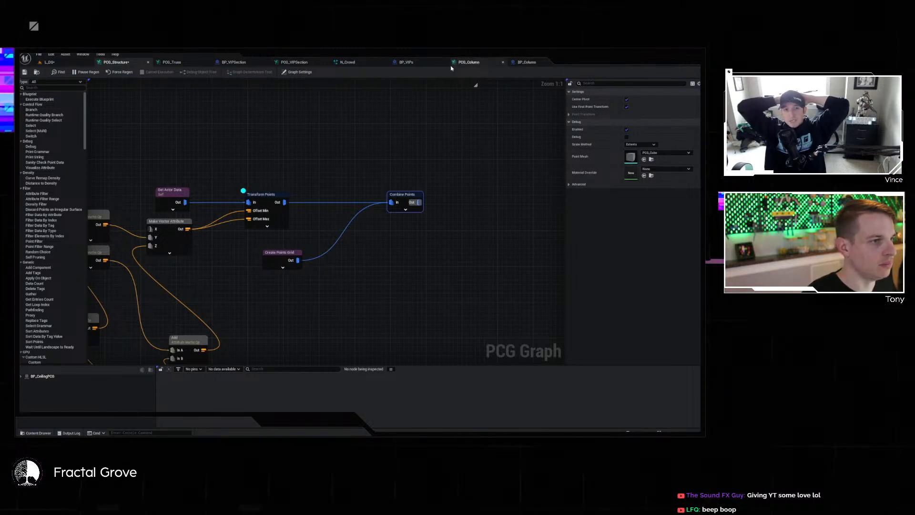
Following the PCG_Column graph, add a Copy Points node in PCG_Structure with Transform Points as Source and Create Points Grid as Target.
{"action": "left_click", "coordinate": [467, 62]}
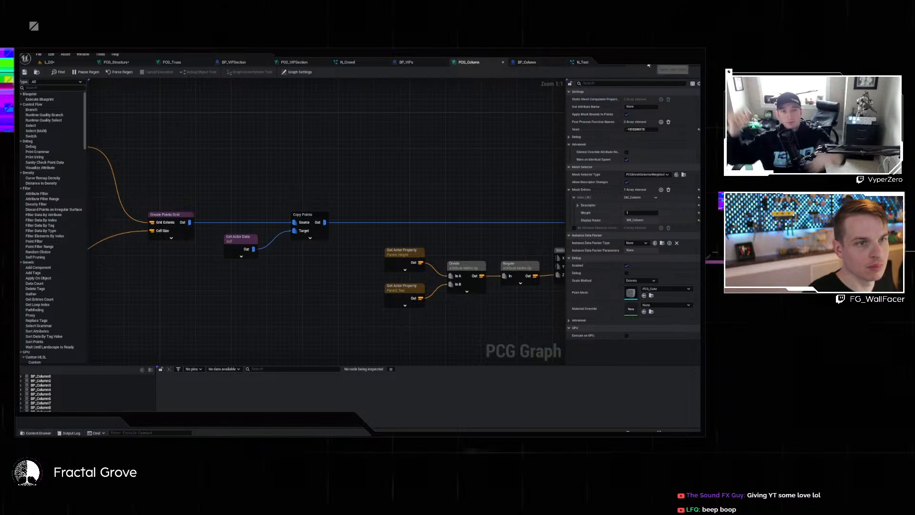
{"action": "left_click", "coordinate": [116, 62]}
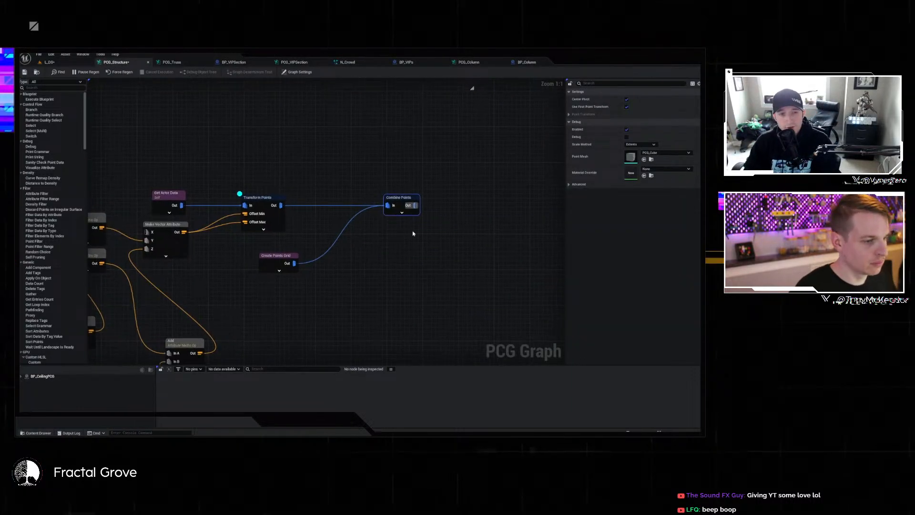
{"action": "right_click", "coordinate": [387, 237]}
{"action": "type", "text": "copy pop"}
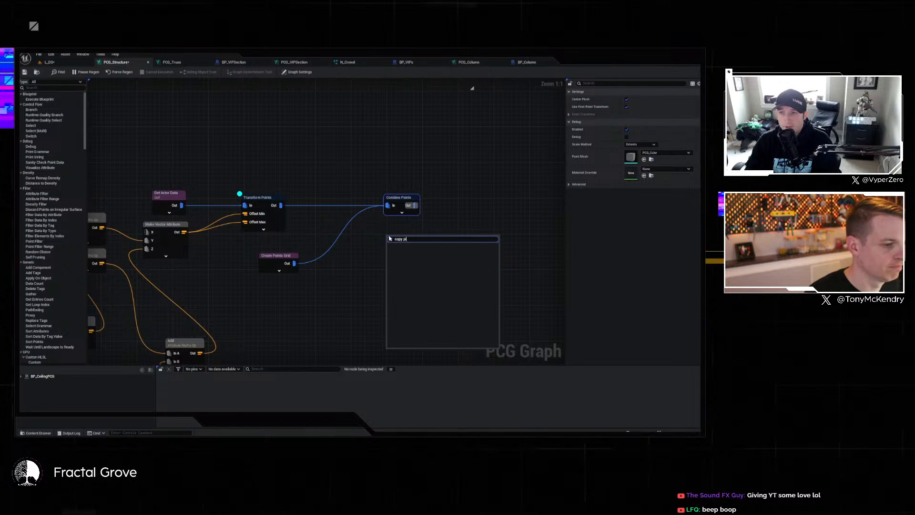
{"action": "key", "text": "BackSpace"}
{"action": "key", "text": "Return"}
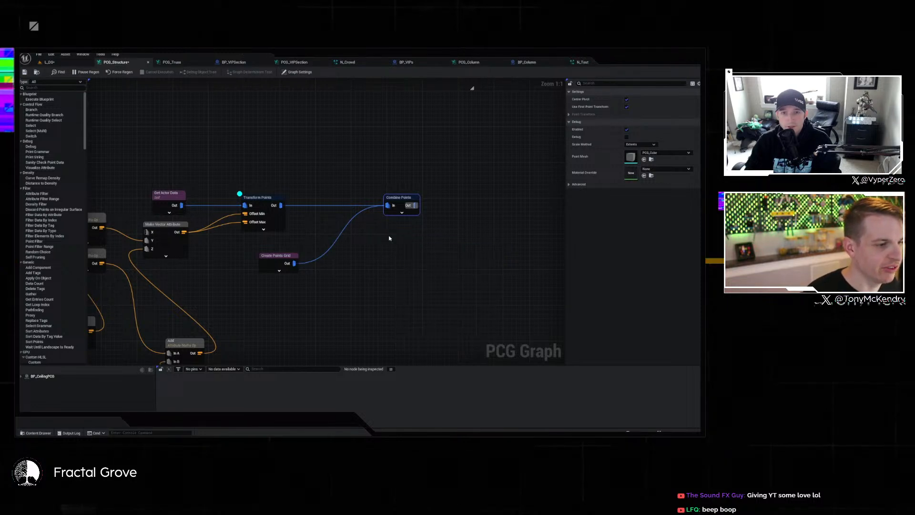
{"action": "left_click_drag", "start_coordinate": [281, 205], "coordinate": [391, 246]}
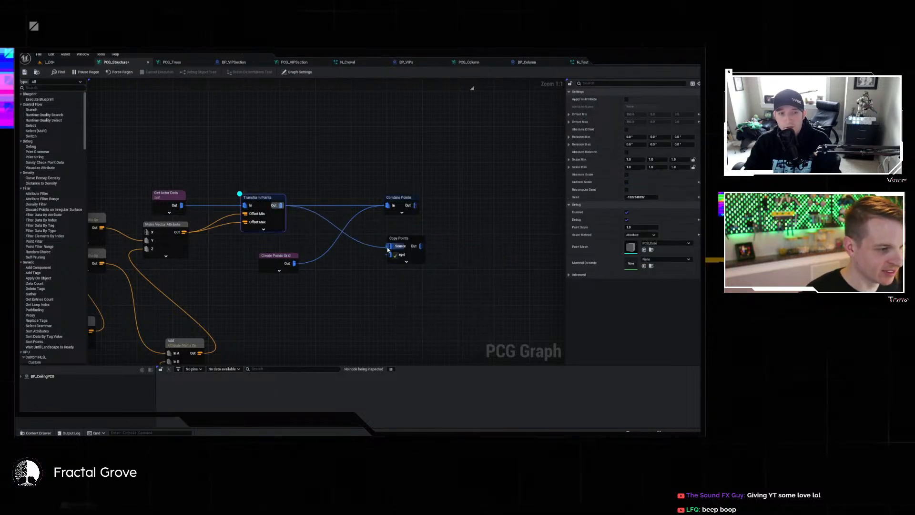
{"action": "left_click_drag", "start_coordinate": [292, 264], "coordinate": [390, 254]}
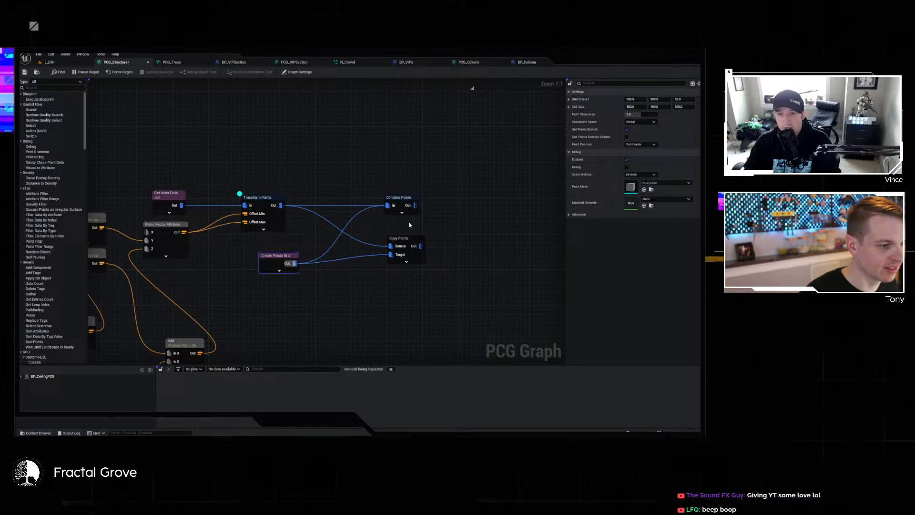
Delete the Combine Points node and place Copy Points in line with Transform Points, checking against the PCG_Column graph.
{"action": "left_click", "coordinate": [400, 200]}
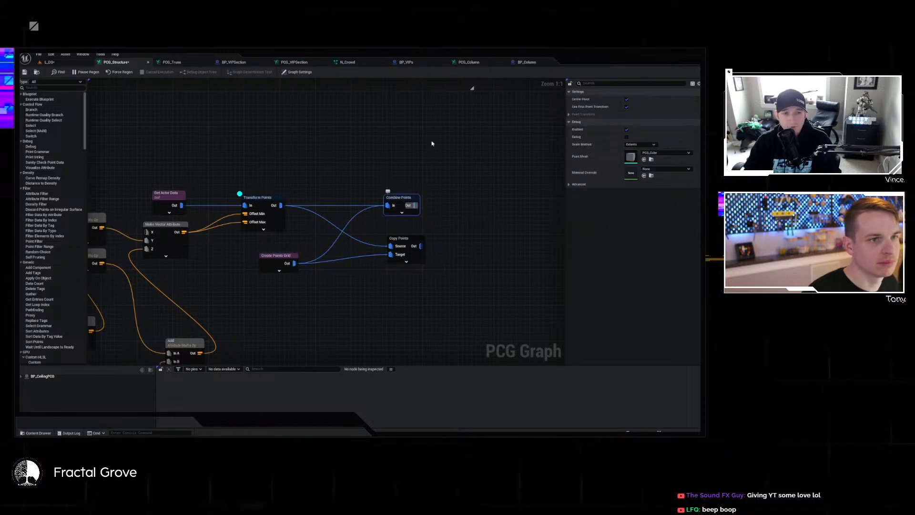
{"action": "key", "text": "Delete"}
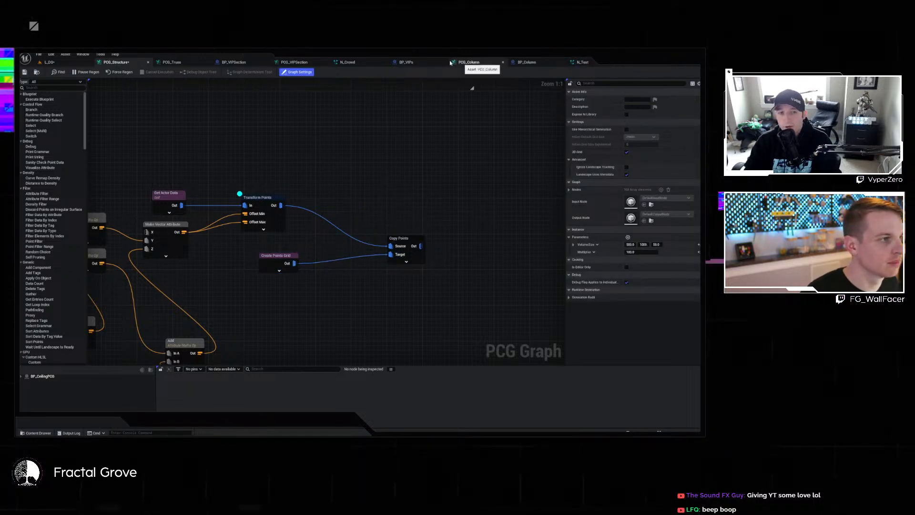
{"action": "left_click", "coordinate": [487, 62]}
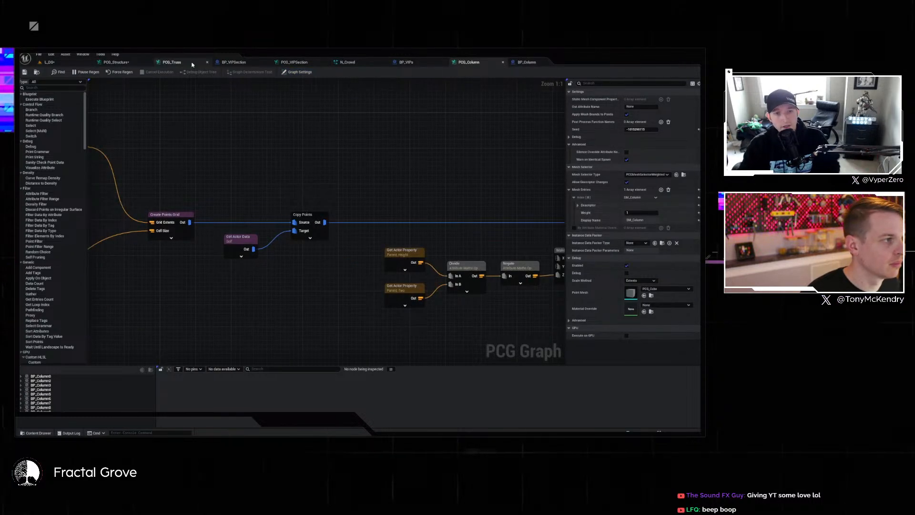
{"action": "left_click", "coordinate": [133, 64]}
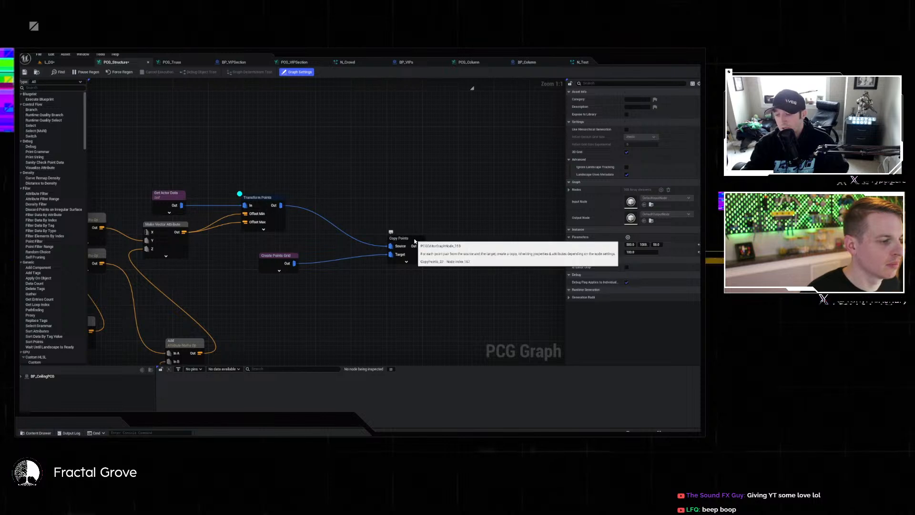
{"action": "left_click_drag", "start_coordinate": [407, 243], "coordinate": [401, 202]}
{"action": "left_click", "coordinate": [342, 221]}
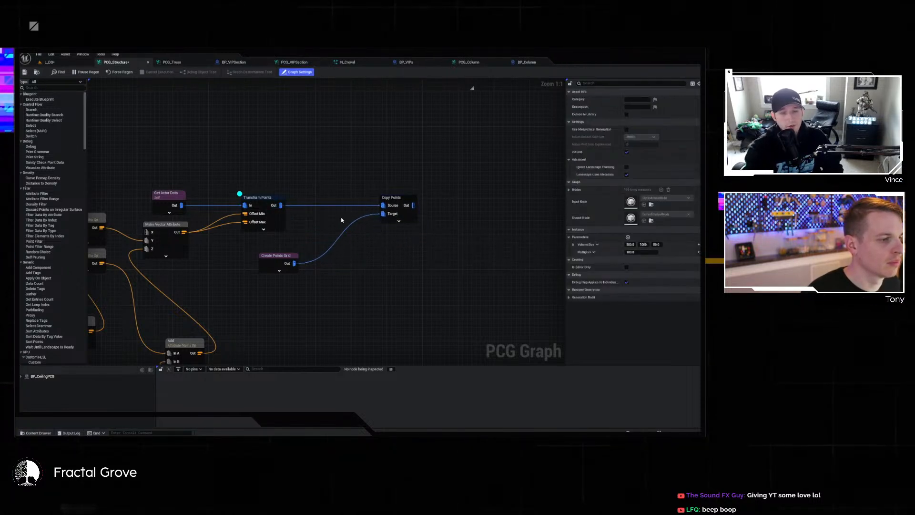
Swap the Copy Points inputs so Create Points Grid feeds Source and Transform Points feeds Target, and rearrange both nodes to match.
{"action": "left_click", "coordinate": [383, 205], "text": "alt"}
{"action": "left_click_drag", "start_coordinate": [383, 214], "coordinate": [383, 205], "text": "ctrl"}
{"action": "left_click_drag", "start_coordinate": [281, 206], "coordinate": [382, 214]}
{"action": "left_click_drag", "start_coordinate": [277, 255], "coordinate": [272, 171]}
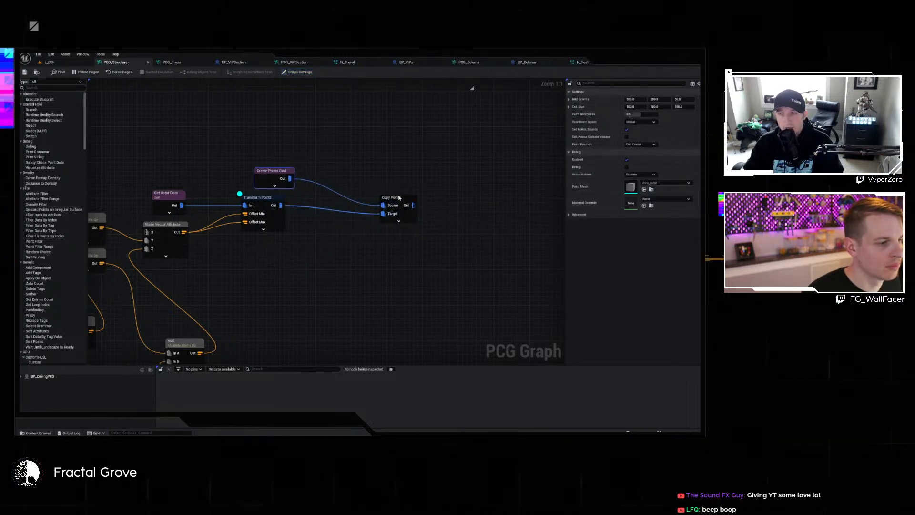
{"action": "left_click_drag", "start_coordinate": [397, 203], "coordinate": [397, 194]}
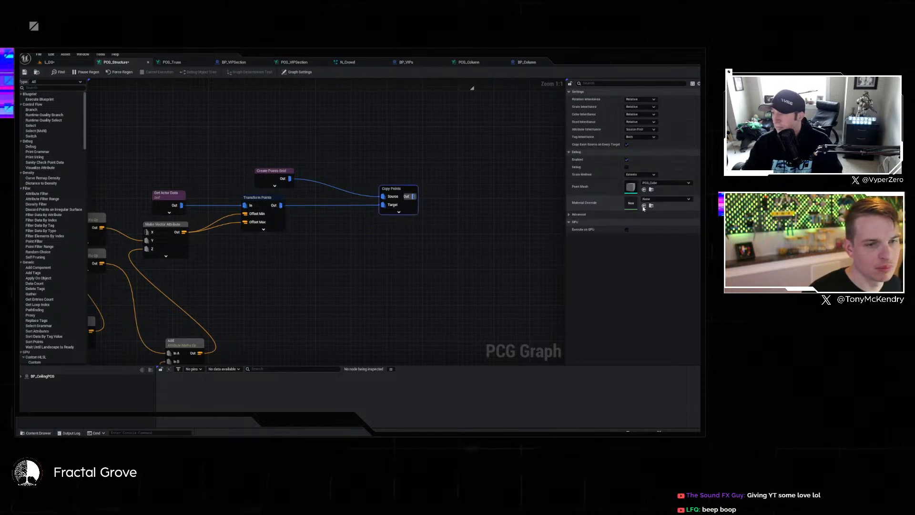
Enable debug display on the Copy Points node and inspect the generated points in the level viewport.
{"action": "left_click", "coordinate": [626, 167]}
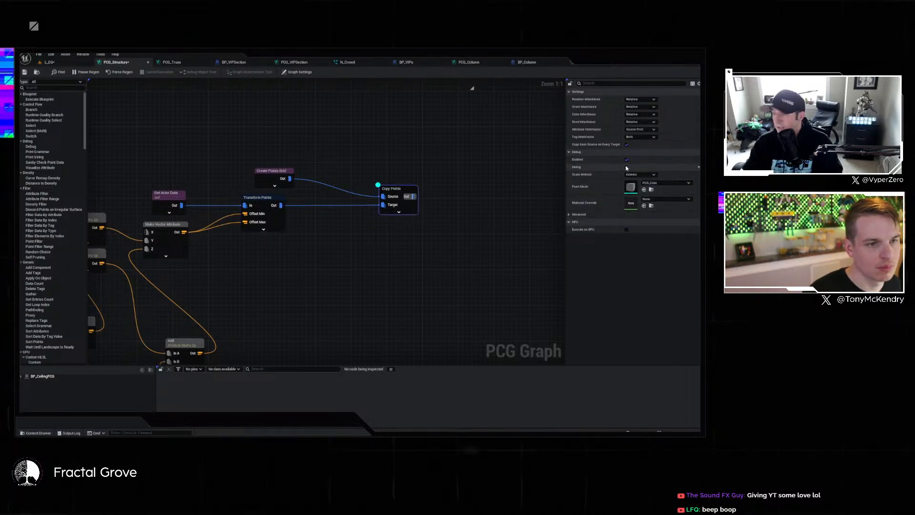
{"action": "left_click", "coordinate": [49, 62]}
{"action": "right_click_drag", "start_coordinate": [460, 155], "coordinate": [491, 191]}
{"action": "key", "text": "s"}
{"action": "key", "text": "w"}
{"action": "key", "text": "s"}
{"action": "right_click_drag", "start_coordinate": [389, 242], "coordinate": [432, 233]}
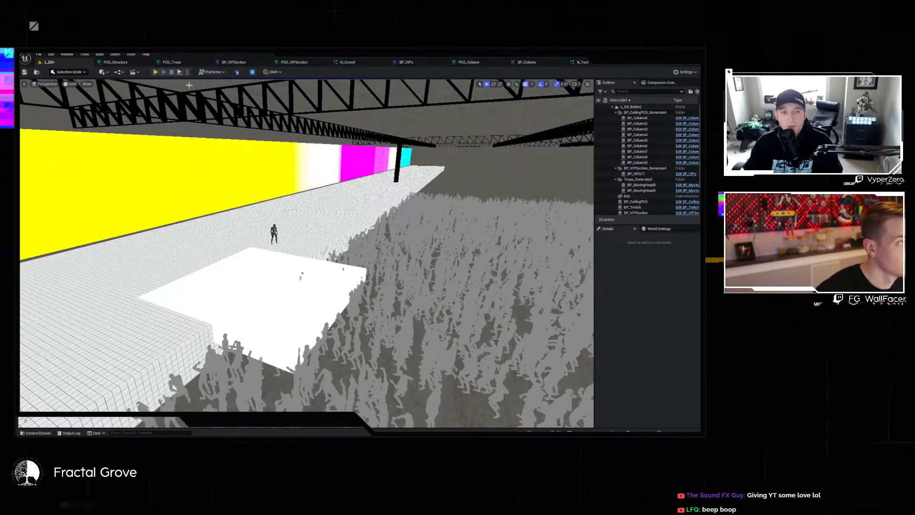
Back in the PCG_Structure graph, move the Copy Points node up level with Create Points Grid.
{"action": "left_click", "coordinate": [116, 62]}
{"action": "scroll", "coordinate": [442, 249], "scroll_direction": "down", "scroll_amount": 2}
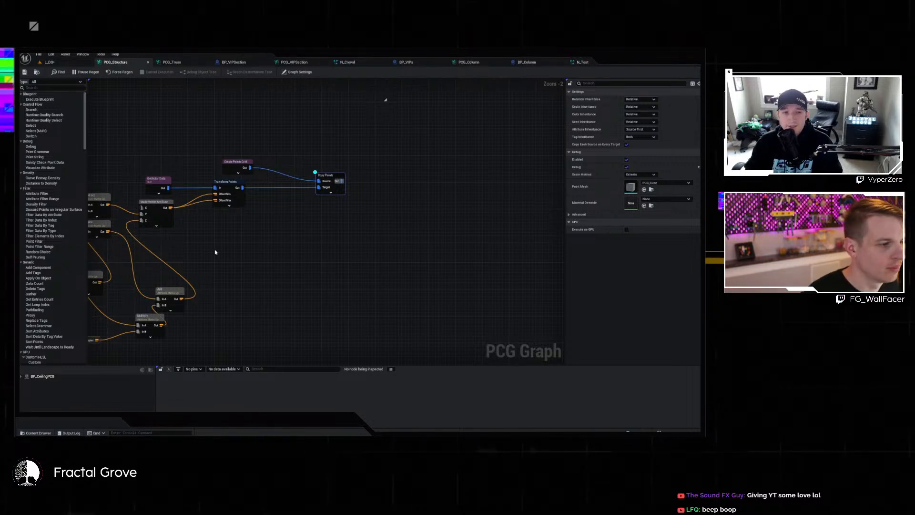
{"action": "left_click", "coordinate": [374, 240]}
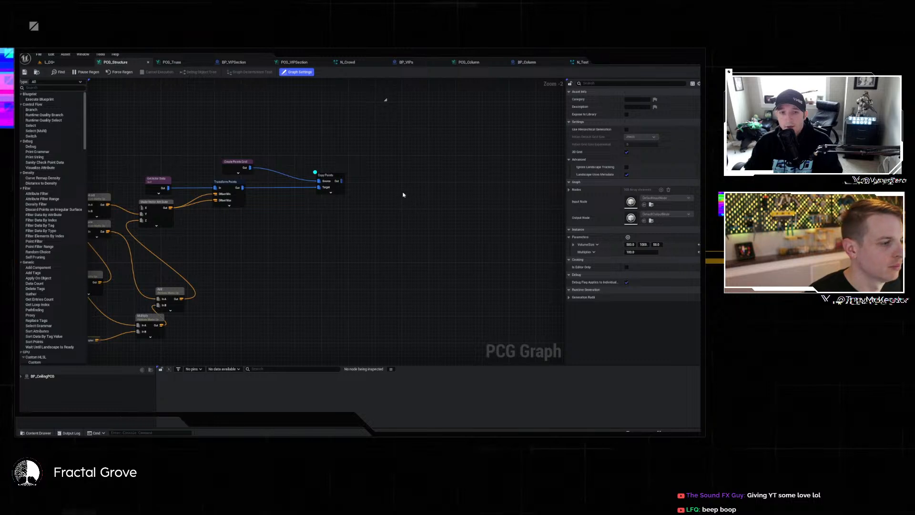
{"action": "left_click_drag", "start_coordinate": [342, 187], "coordinate": [345, 179]}
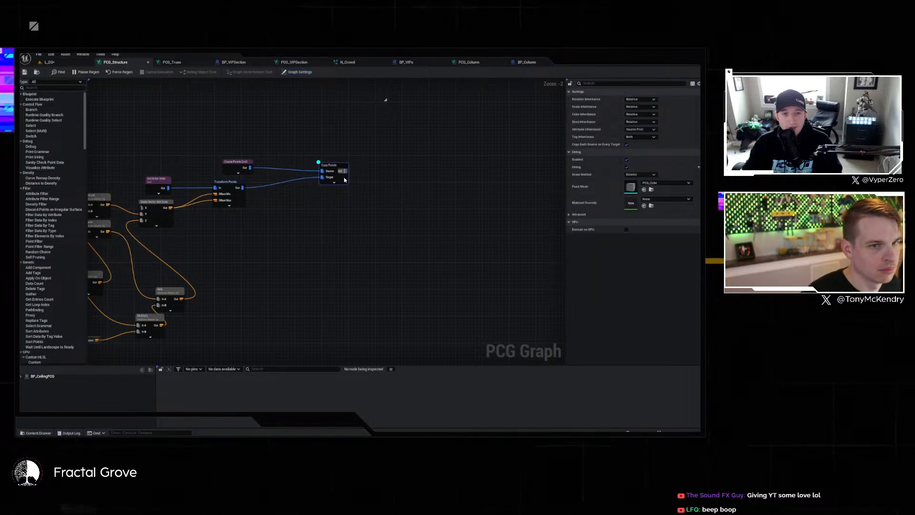
Duplicate the StageScale Get Actor Property node and place the copy above the Get Actor Data node.
{"action": "left_click", "coordinate": [235, 162]}
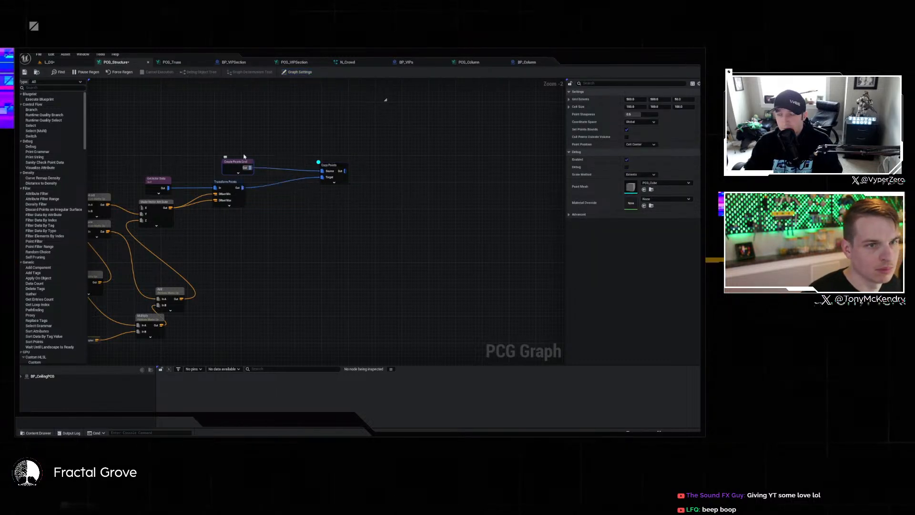
{"action": "right_click_drag", "start_coordinate": [260, 142], "coordinate": [445, 177]}
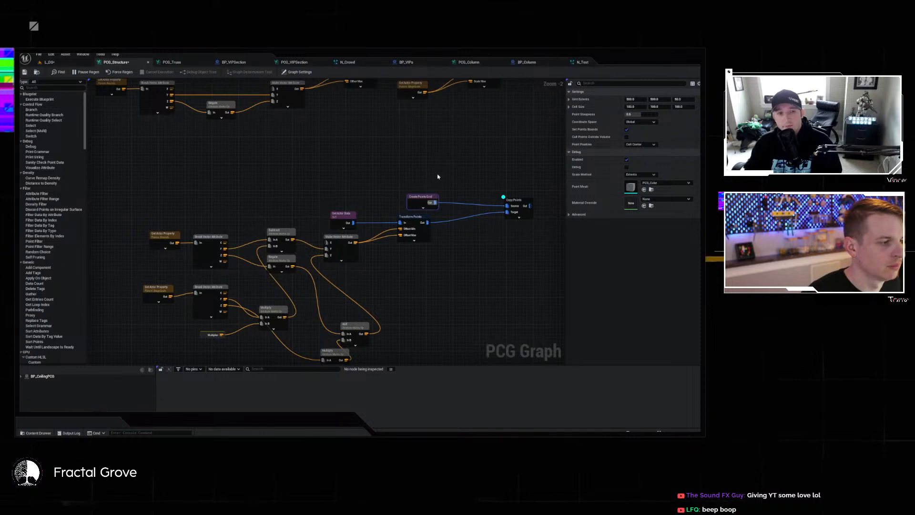
{"action": "left_click", "coordinate": [155, 288]}
{"action": "left_click", "coordinate": [334, 120]}
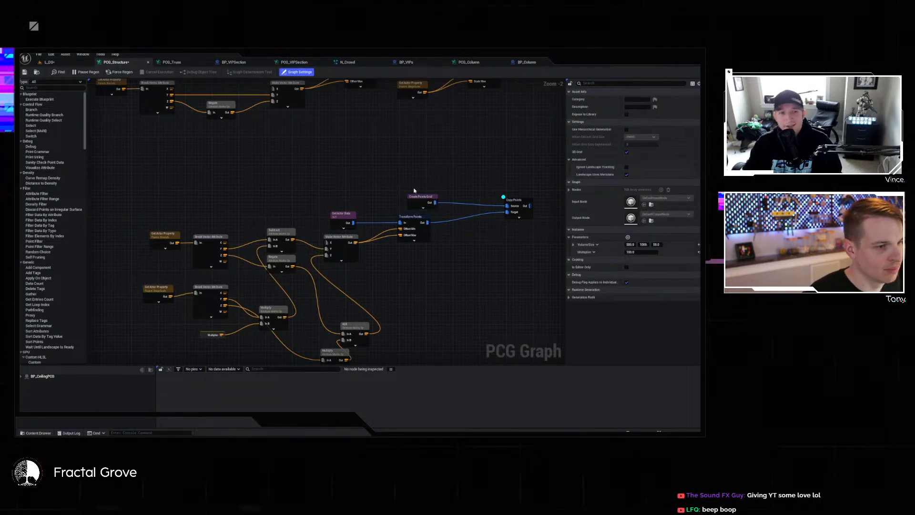
{"action": "key", "text": "ctrl+v"}
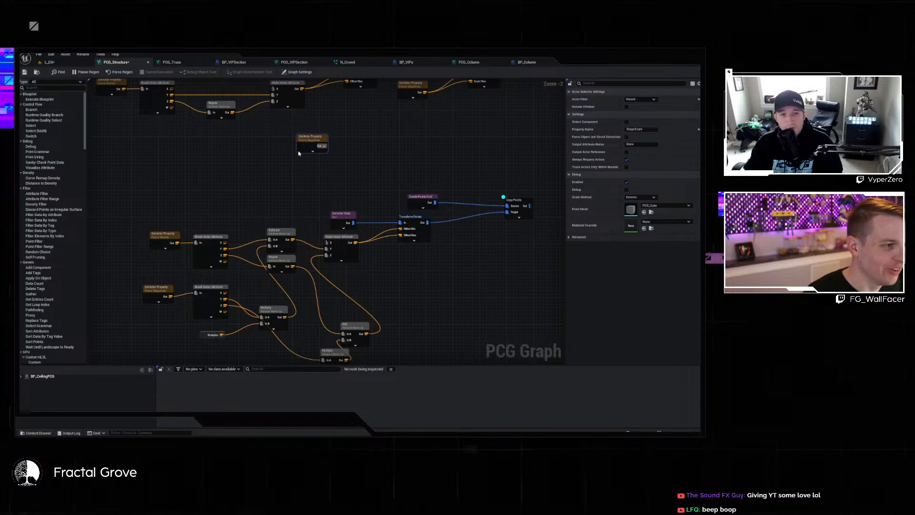
{"action": "left_click_drag", "start_coordinate": [304, 144], "coordinate": [321, 169]}
Move the Create Points Grid node higher, expand its hidden input pins, and align the copied StageScale node with it.
{"action": "left_click_drag", "start_coordinate": [420, 201], "coordinate": [409, 148]}
{"action": "left_click", "coordinate": [417, 154]}
{"action": "scroll", "coordinate": [399, 175], "scroll_direction": "up", "scroll_amount": 2}
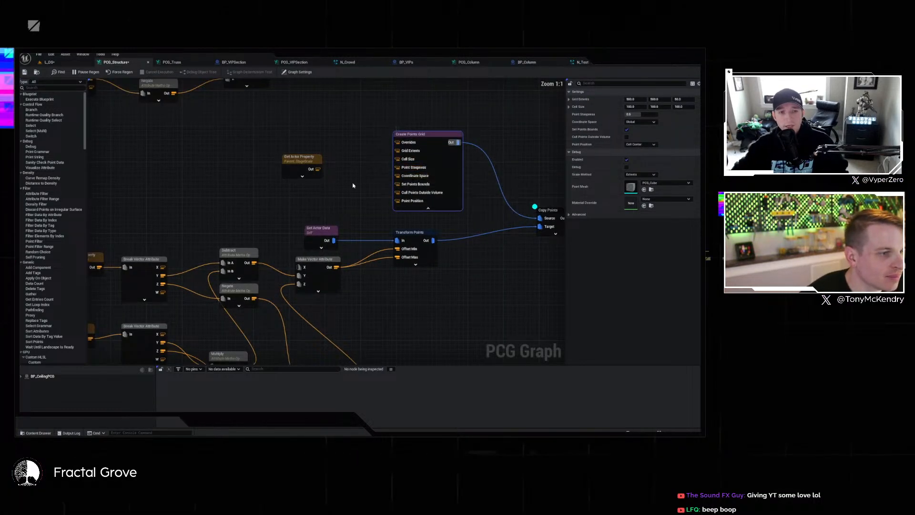
{"action": "left_click_drag", "start_coordinate": [307, 166], "coordinate": [292, 144]}
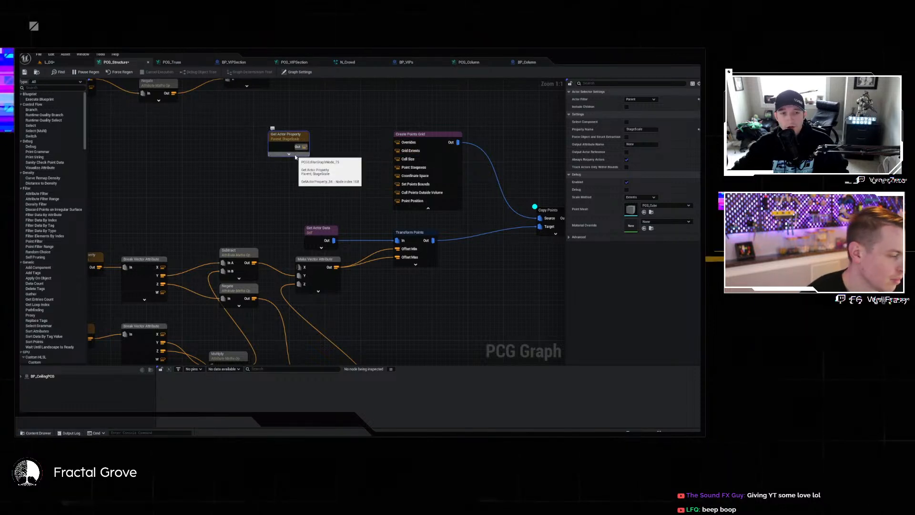
{"action": "left_click", "coordinate": [313, 163]}
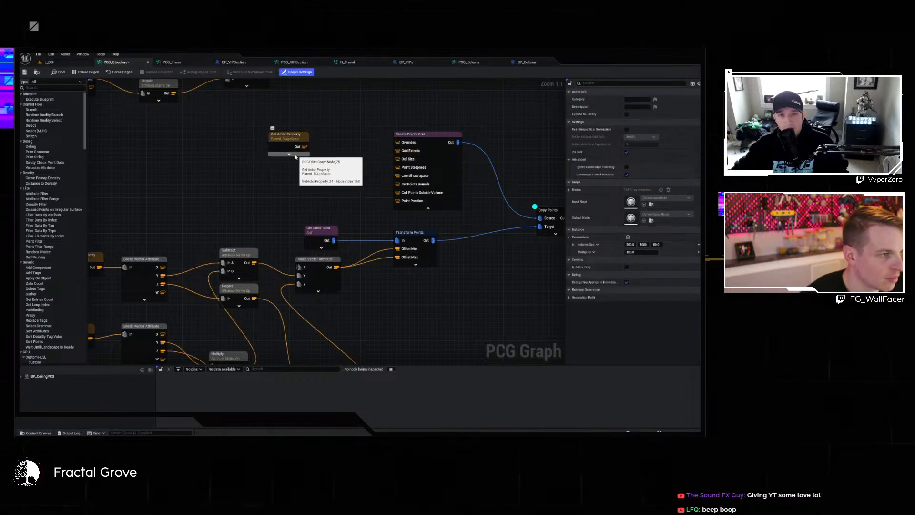
Duplicate the Multiply node beside the copied StageScale property and connect that property's output to its In A.
{"action": "left_click_drag", "start_coordinate": [302, 147], "coordinate": [355, 176]}
{"action": "left_click", "coordinate": [300, 205]}
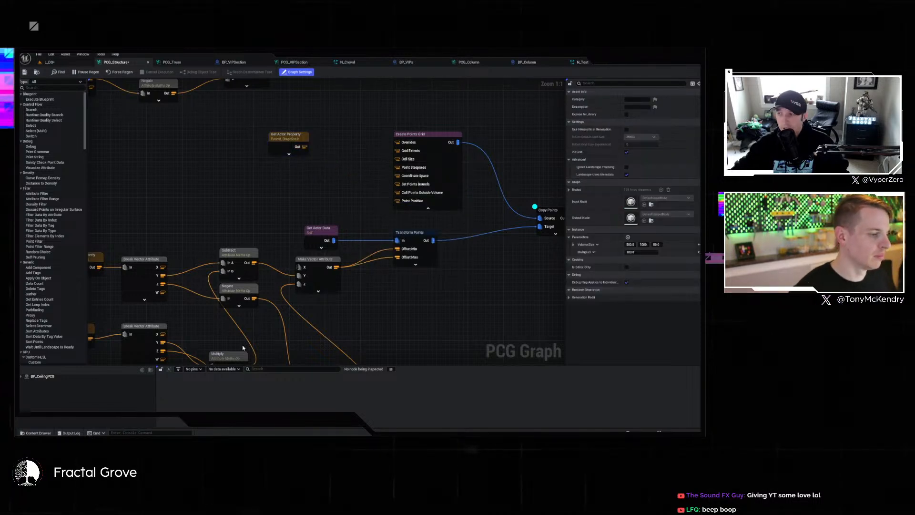
{"action": "left_click", "coordinate": [231, 359]}
{"action": "left_click", "coordinate": [330, 162]}
{"action": "key", "text": "ctrl+v"}
{"action": "left_click_drag", "start_coordinate": [303, 146], "coordinate": [345, 142]}
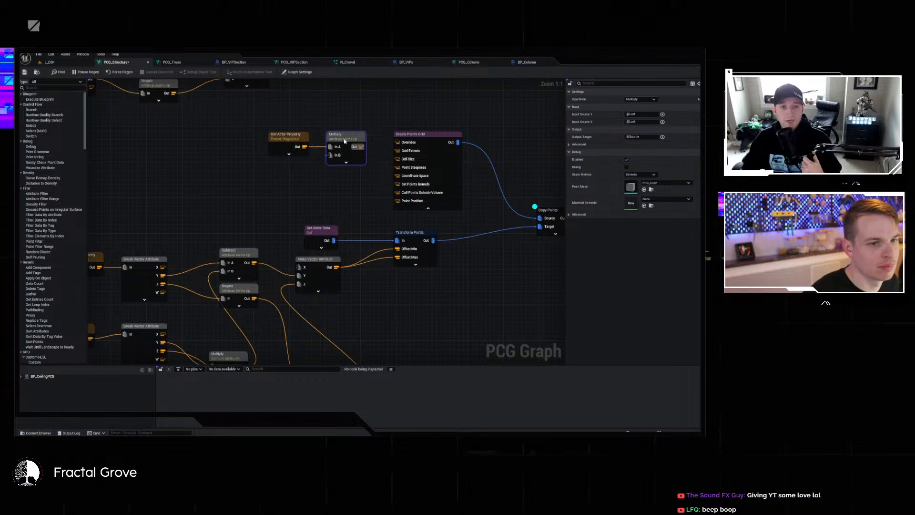
Feed the Multiplier graph parameter into In B of the upper Multiply node and connect that node's output to Grid Extents.
{"action": "left_click", "coordinate": [529, 271]}
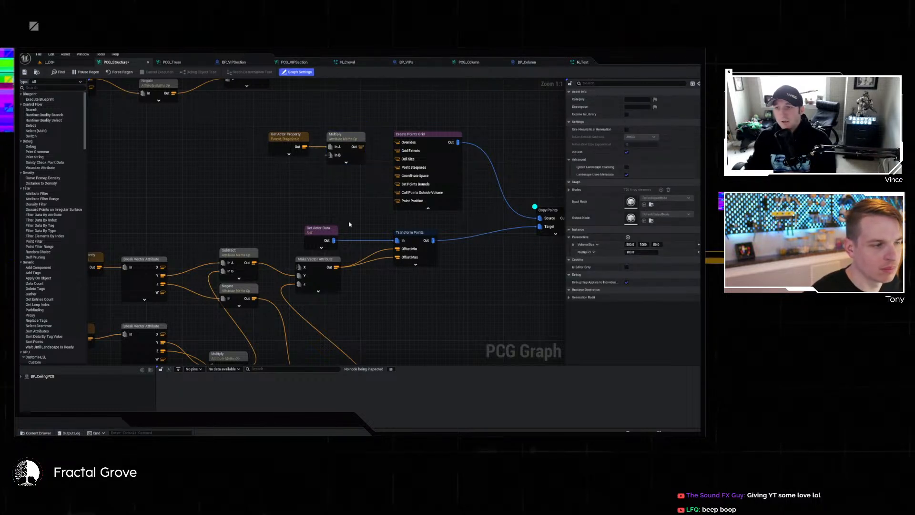
{"action": "right_click", "coordinate": [298, 187]}
{"action": "type", "text": "multi"}
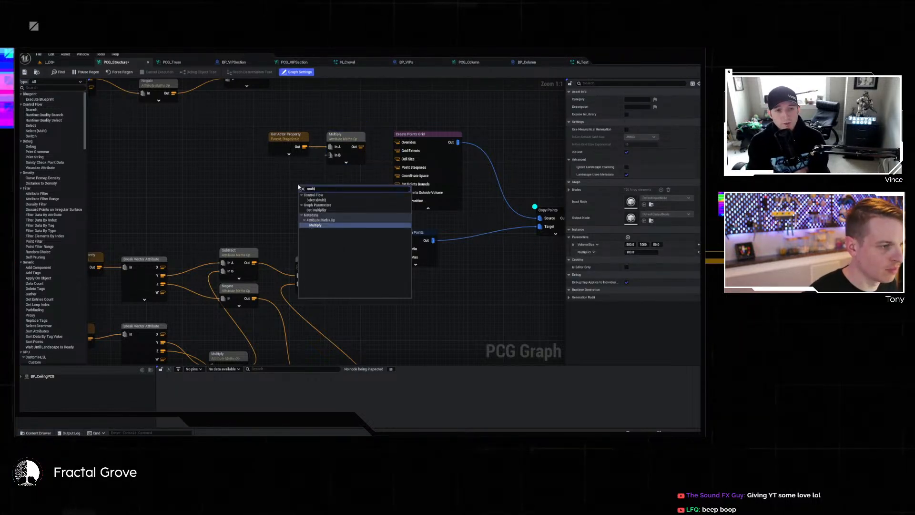
{"action": "key", "text": "Escape"}
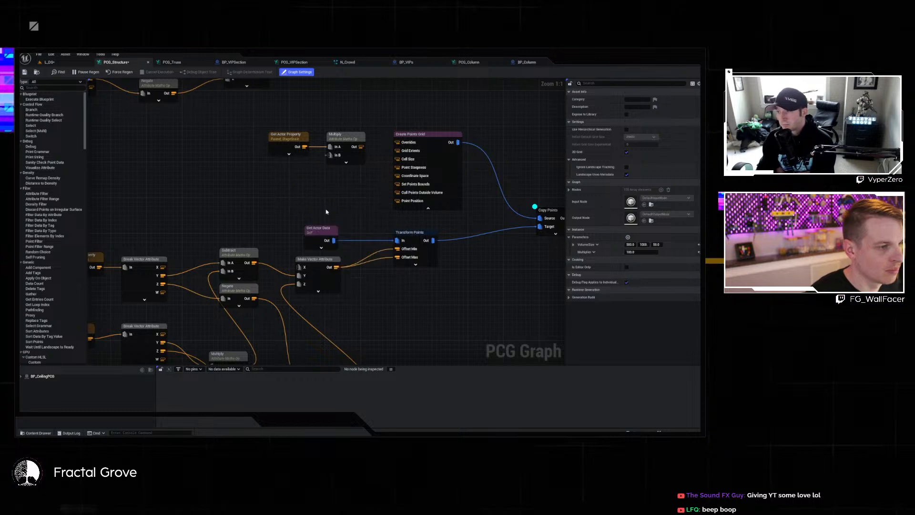
{"action": "left_click_drag", "start_coordinate": [328, 189], "coordinate": [320, 172]}
{"action": "left_click_drag", "start_coordinate": [362, 148], "coordinate": [409, 153]}
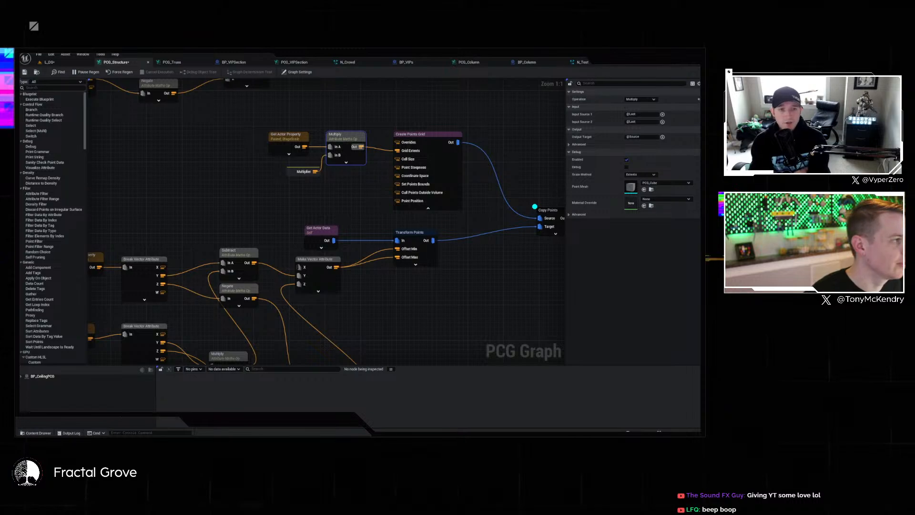
Save the PCG_Structure graph and inspect the generated stage area in the level.
{"action": "left_click", "coordinate": [25, 72]}
{"action": "left_click", "coordinate": [49, 62]}
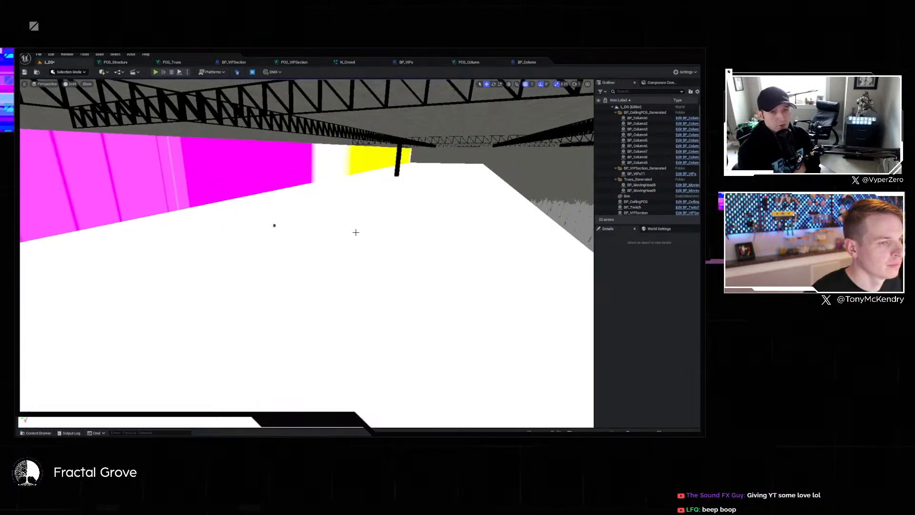
{"action": "right_click_drag", "start_coordinate": [305, 252], "coordinate": [333, 227]}
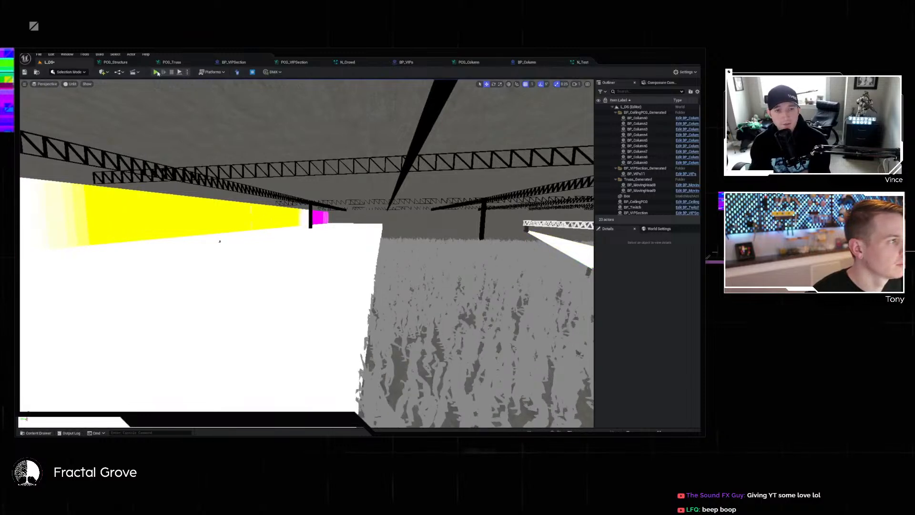
In the PCG_Structure graph, enable debug on Copy Points with the Absolute scale method, and check the points in the level.
{"action": "left_click", "coordinate": [116, 62]}
{"action": "right_click_drag", "start_coordinate": [482, 242], "coordinate": [329, 237]}
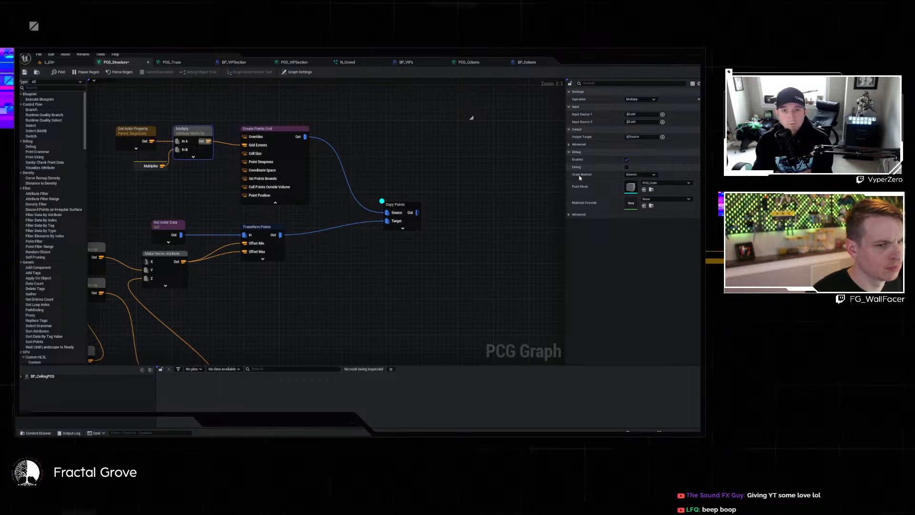
{"action": "left_click", "coordinate": [396, 204]}
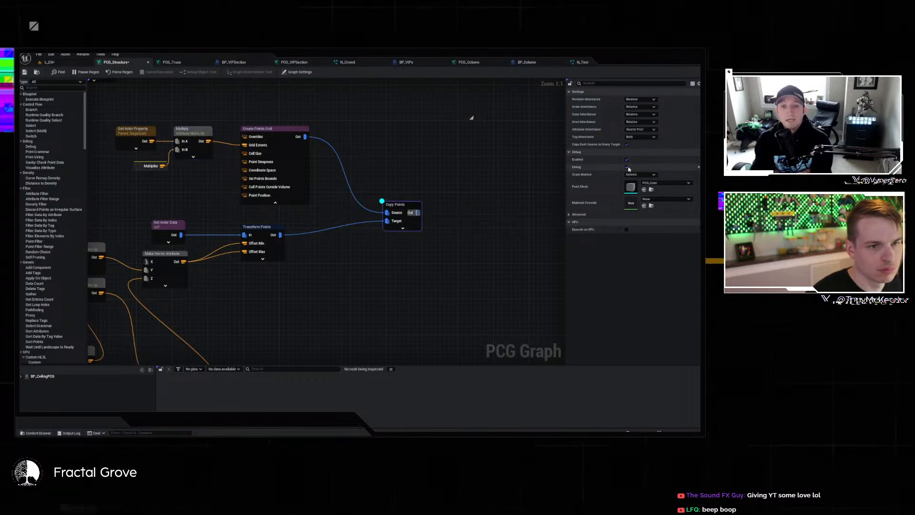
{"action": "left_click", "coordinate": [642, 186]}
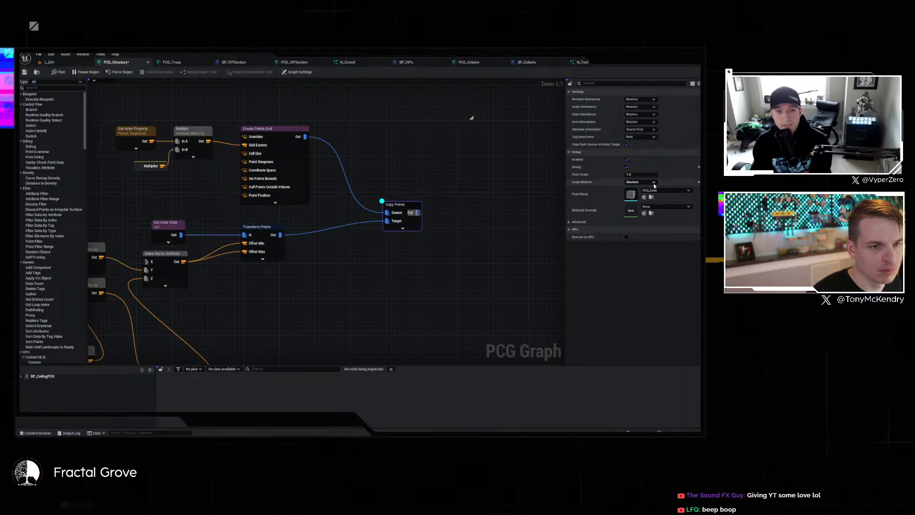
{"action": "left_click", "coordinate": [48, 62]}
{"action": "right_click_drag", "start_coordinate": [306, 248], "coordinate": [563, 262]}
{"action": "key", "text": "d"}
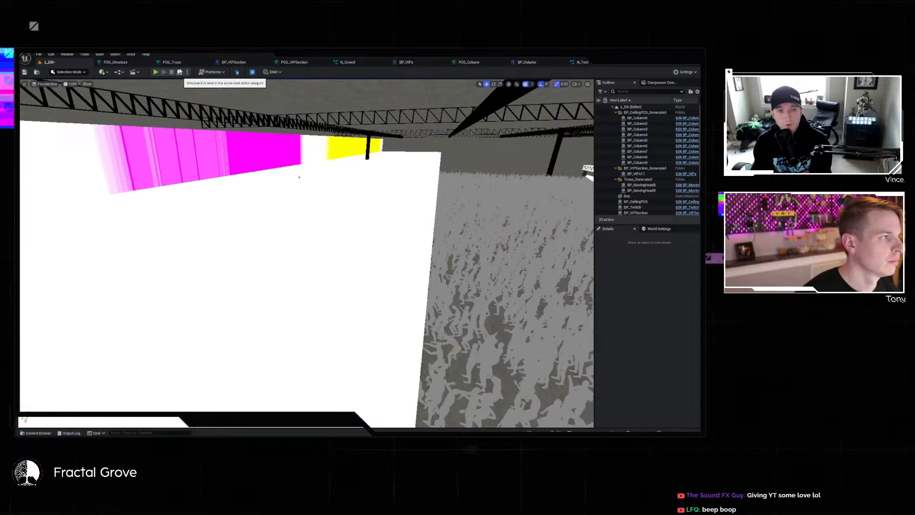
Set the Copy Points debug point scale to 0.1 and inspect the grid points in the level.
{"action": "left_click", "coordinate": [129, 63]}
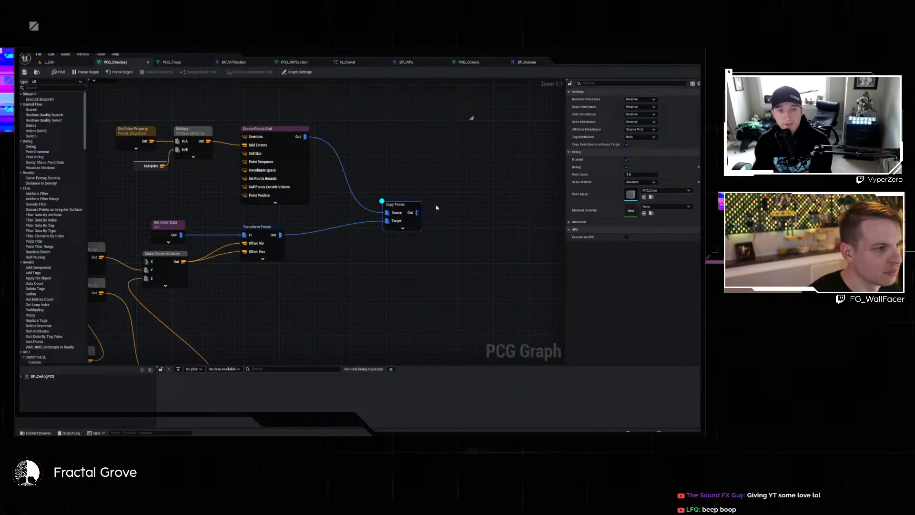
{"action": "right_click_drag", "start_coordinate": [384, 184], "coordinate": [353, 174]}
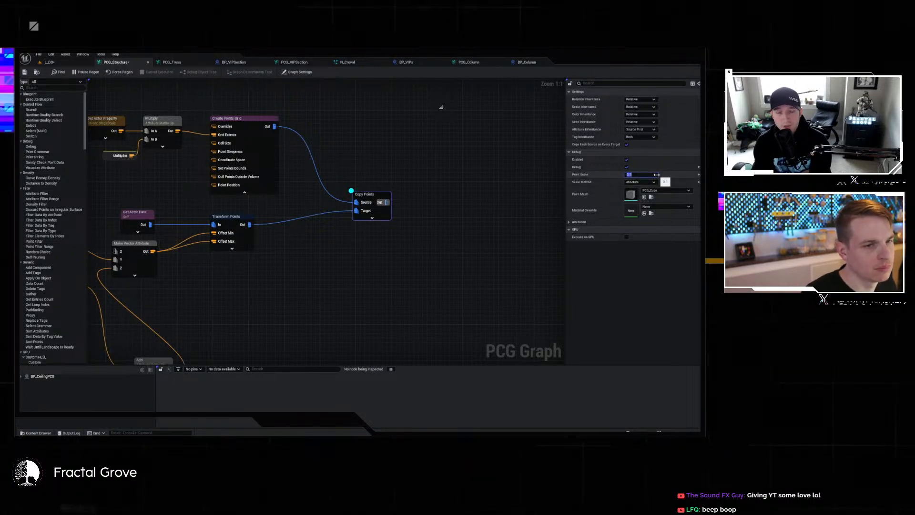
{"action": "left_click", "coordinate": [69, 63]}
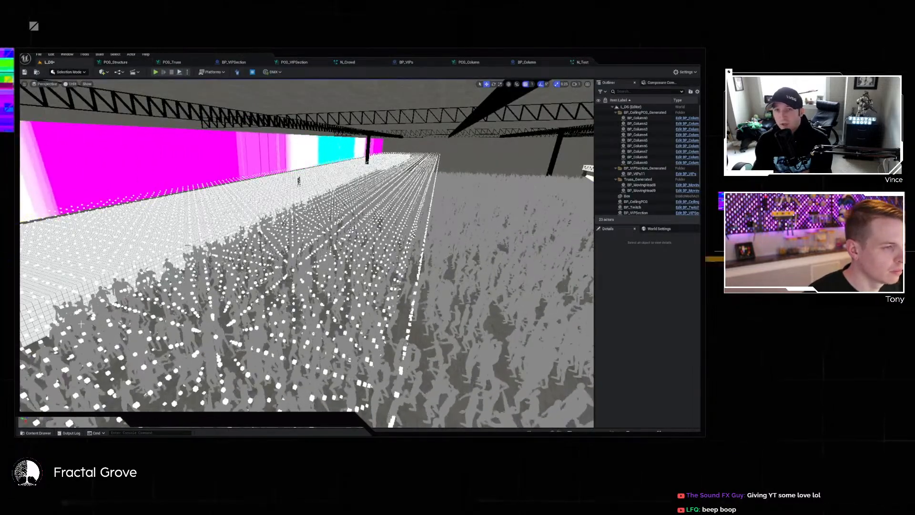
{"action": "mouse_move", "coordinate": [328, 343]}
{"action": "right_mouse_down"}
{"action": "mouse_move", "coordinate": [374, 361]}
{"action": "mouse_move", "coordinate": [321, 355]}
{"action": "right_mouse_up"}
{"action": "key", "text": "a"}
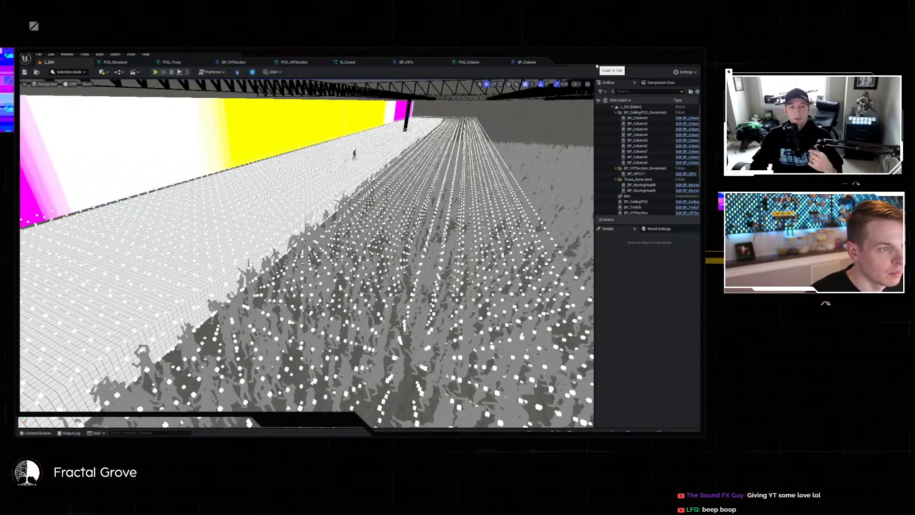
Return to the PCG_Structure graph and shift the Multiplier node slightly away from the upper Multiply node.
{"action": "left_click", "coordinate": [115, 63]}
{"action": "scroll", "coordinate": [415, 276], "scroll_direction": "up", "scroll_amount": 5}
{"action": "right_click_drag", "start_coordinate": [415, 276], "coordinate": [302, 264]}
{"action": "scroll", "coordinate": [423, 204], "scroll_direction": "up", "scroll_amount": 2}
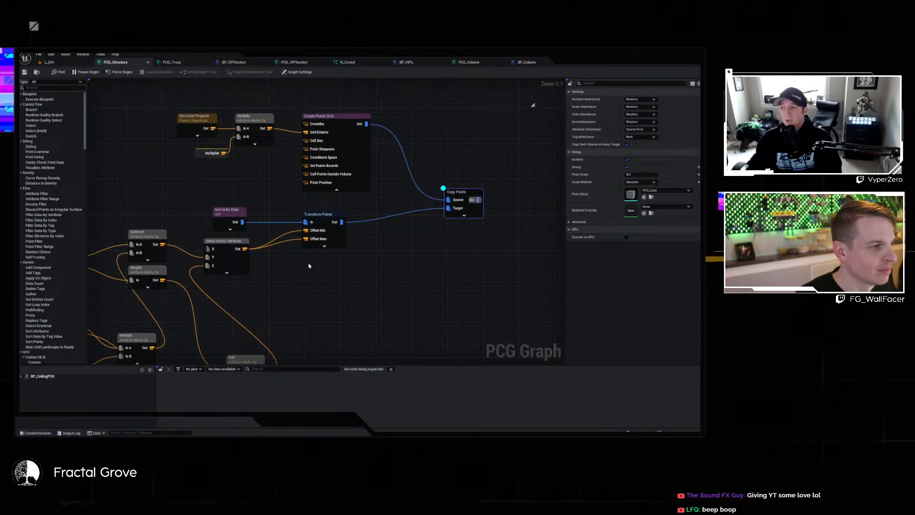
{"action": "right_click_drag", "start_coordinate": [259, 183], "coordinate": [346, 182]}
{"action": "left_click_drag", "start_coordinate": [293, 153], "coordinate": [281, 159]}
{"action": "left_click", "coordinate": [337, 175]}
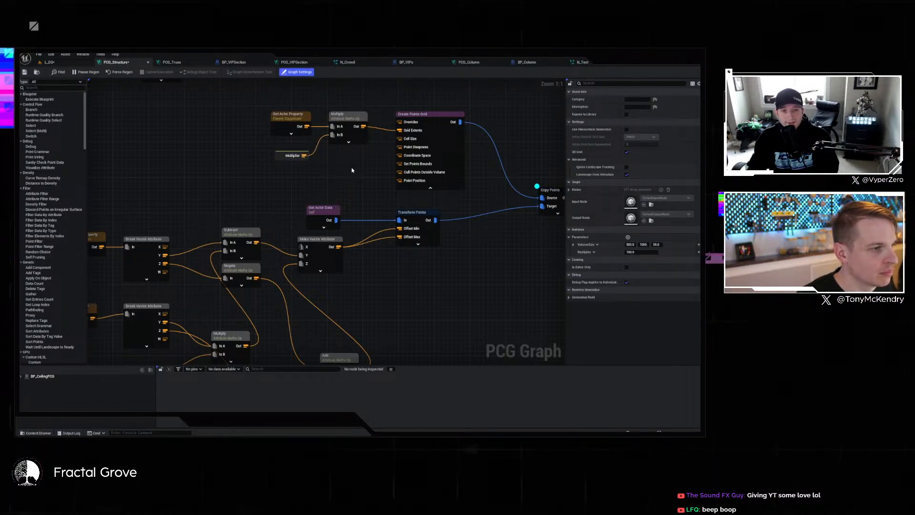
Move the StageScale property node farther from Multiply, add a Make Vector Attribute node between them, and set its output type to Vector.
{"action": "right_click_drag", "start_coordinate": [352, 170], "coordinate": [472, 242]}
{"action": "left_click_drag", "start_coordinate": [400, 193], "coordinate": [319, 191]}
{"action": "type", "text": "ma"}
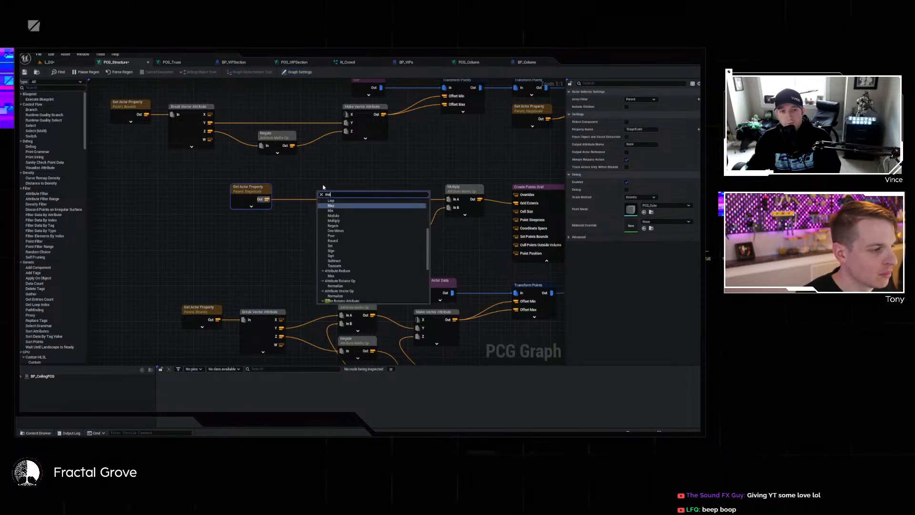
{"action": "type", "text": "ke vect"}
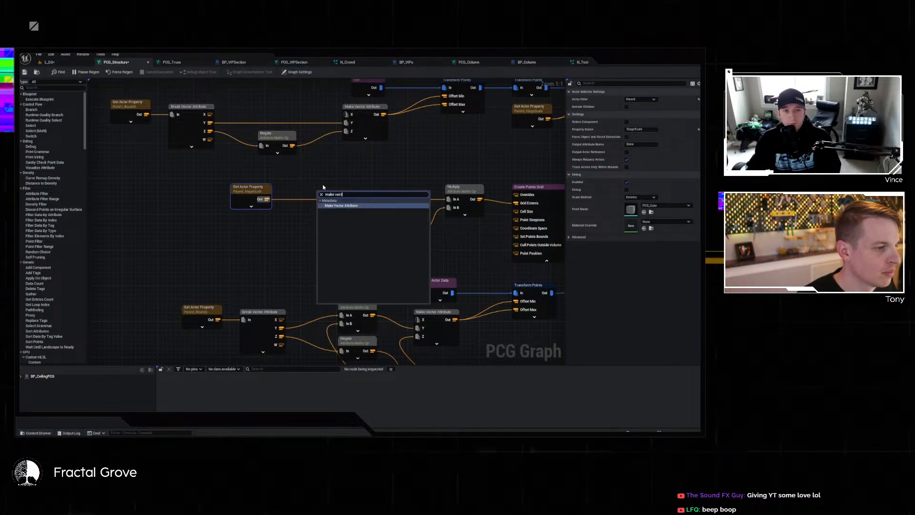
{"action": "key", "text": "Return"}
{"action": "left_click_drag", "start_coordinate": [343, 198], "coordinate": [346, 182]}
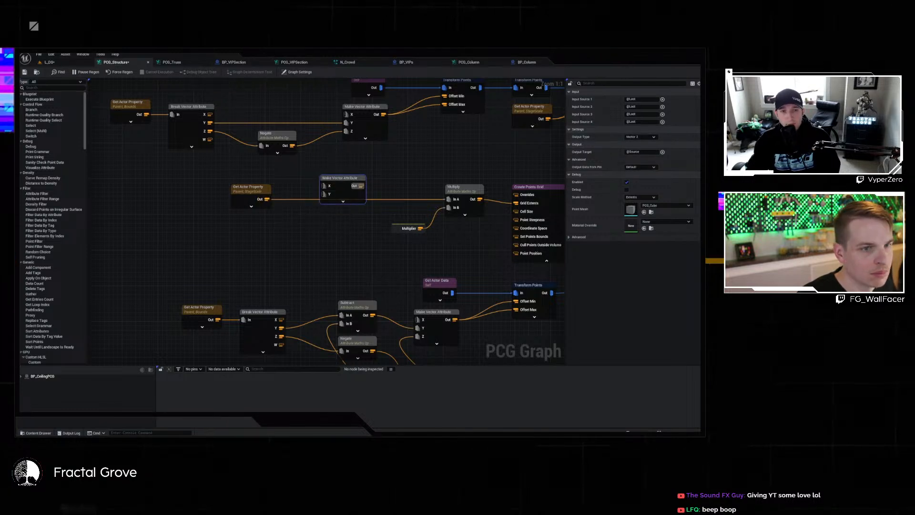
{"action": "left_click", "coordinate": [641, 137]}
{"action": "left_click", "coordinate": [639, 147]}
Add a Break Vector Attribute node connected to the output of the StageScale Get Actor Property node.
{"action": "left_click", "coordinate": [246, 194]}
{"action": "left_click_drag", "start_coordinate": [267, 199], "coordinate": [280, 228]}
{"action": "type", "text": "break"}
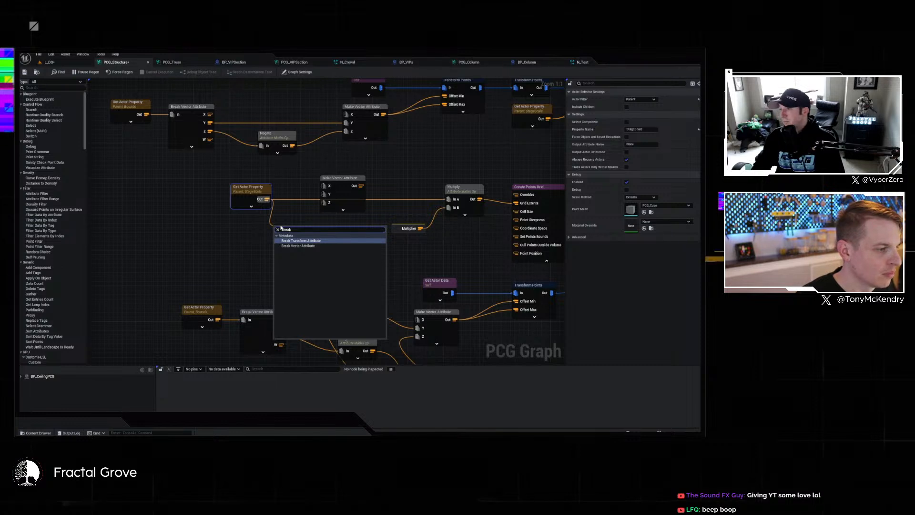
{"action": "key", "text": "Escape"}
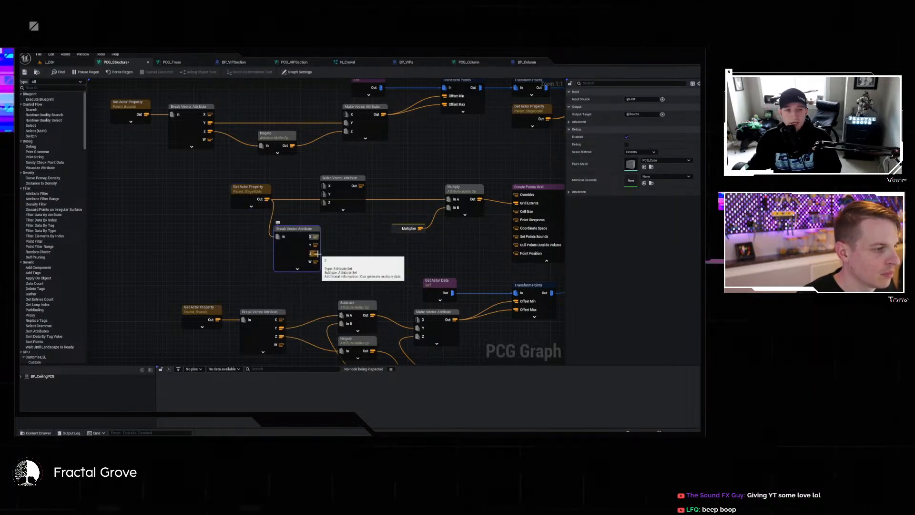
{"action": "right_click_drag", "start_coordinate": [317, 254], "coordinate": [348, 244]}
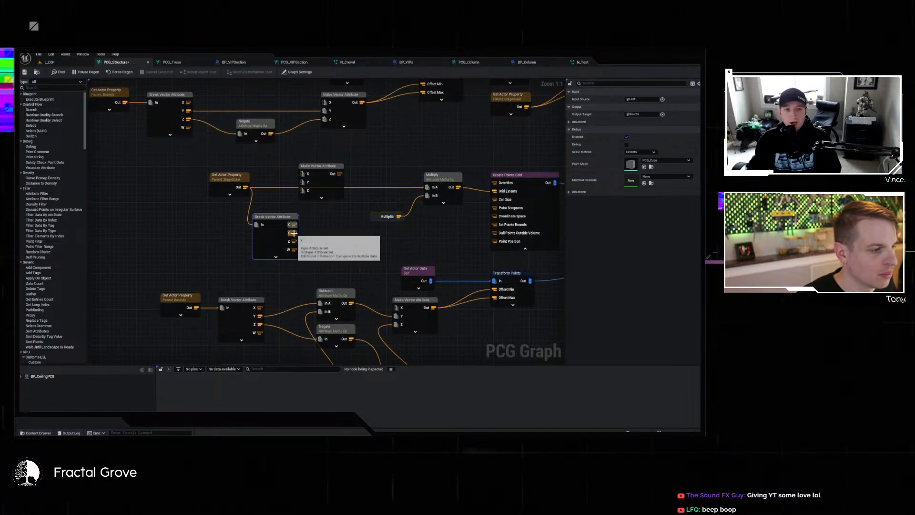
Route the Break Vector X output through Multiply into X of Make Vector Attribute, and place Multiply and Multiplier ahead of it.
{"action": "left_click_drag", "start_coordinate": [287, 205], "coordinate": [308, 175]}
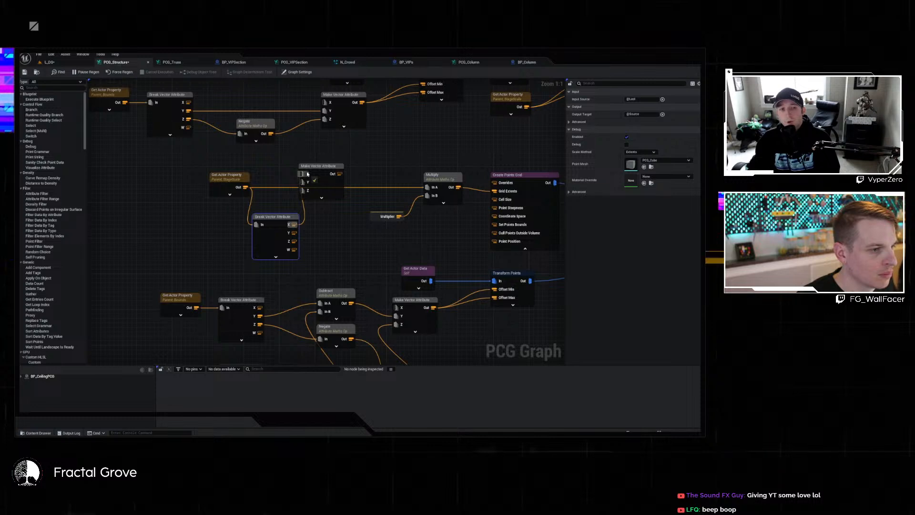
{"action": "left_click_drag", "start_coordinate": [333, 216], "coordinate": [389, 198]}
{"action": "left_click", "coordinate": [428, 187], "text": "alt"}
{"action": "left_click", "coordinate": [272, 229]}
{"action": "left_click_drag", "start_coordinate": [294, 224], "coordinate": [411, 140]}
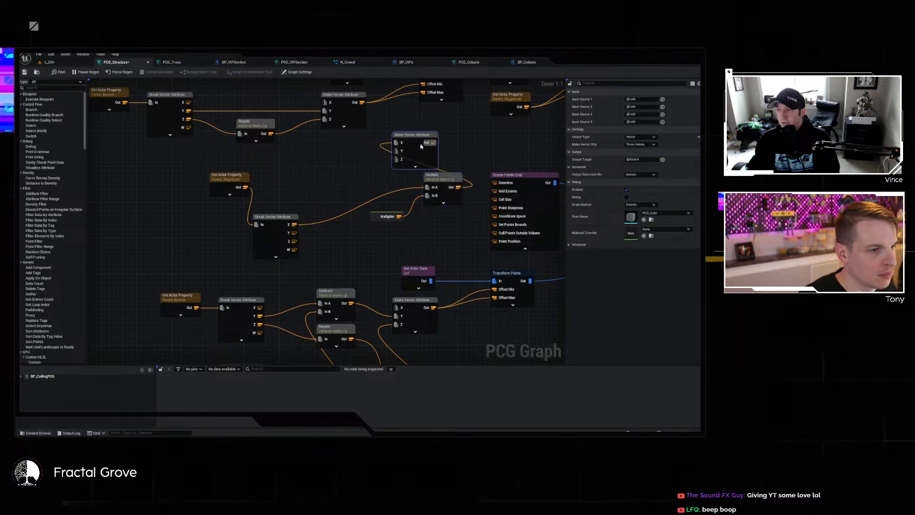
{"action": "left_click_drag", "start_coordinate": [439, 186], "coordinate": [339, 152]}
{"action": "left_click_drag", "start_coordinate": [375, 218], "coordinate": [339, 223]}
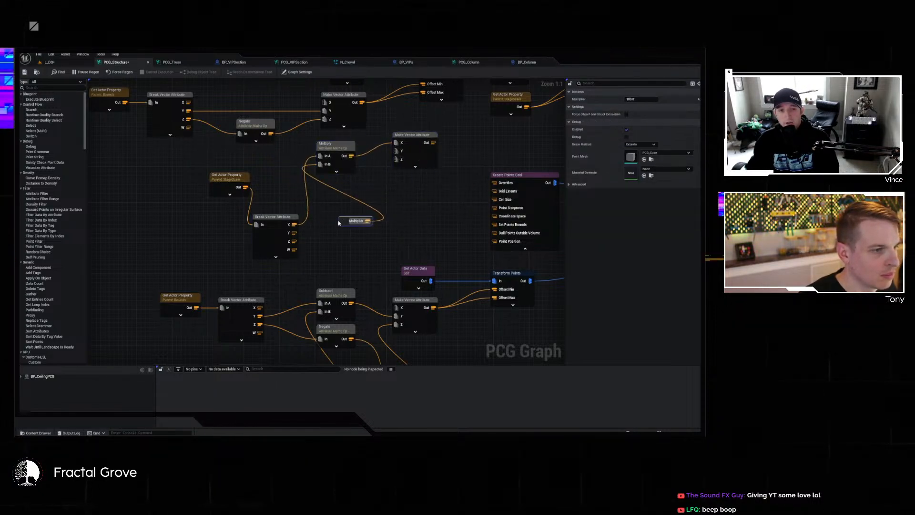
Connect the Make Vector Attribute output to Grid Extents and feed Multiplier into its Y and Z inputs.
{"action": "left_click_drag", "start_coordinate": [433, 144], "coordinate": [495, 191]}
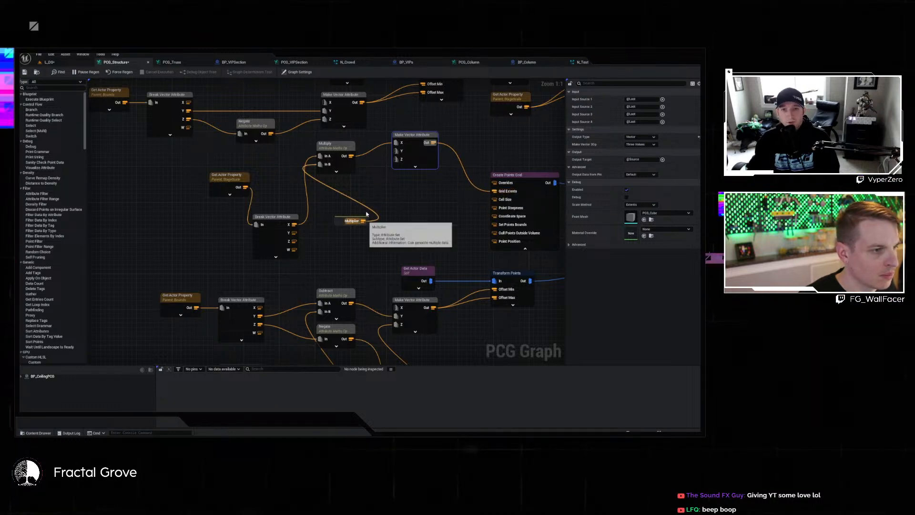
{"action": "left_click_drag", "start_coordinate": [363, 221], "coordinate": [400, 151]}
{"action": "left_click_drag", "start_coordinate": [363, 220], "coordinate": [397, 164]}
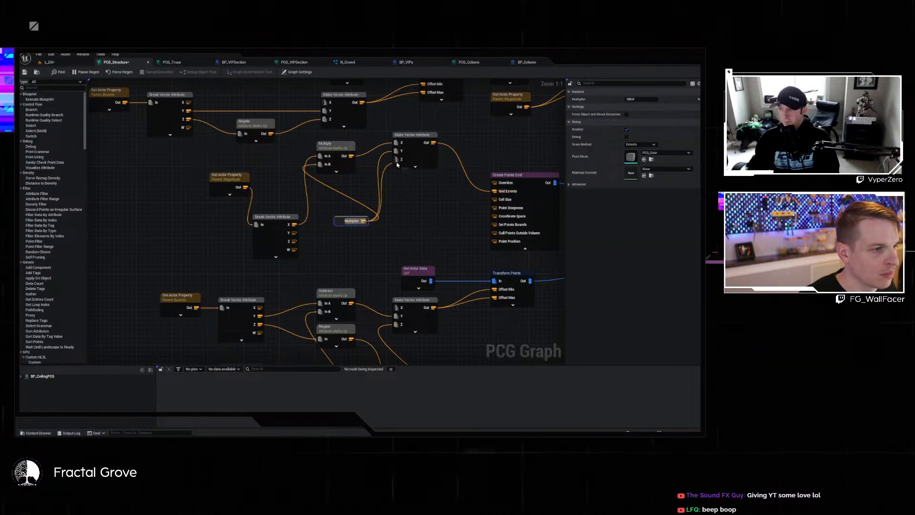
Save the graph and examine the resized points grid along the stage in the level.
{"action": "left_click", "coordinate": [25, 72]}
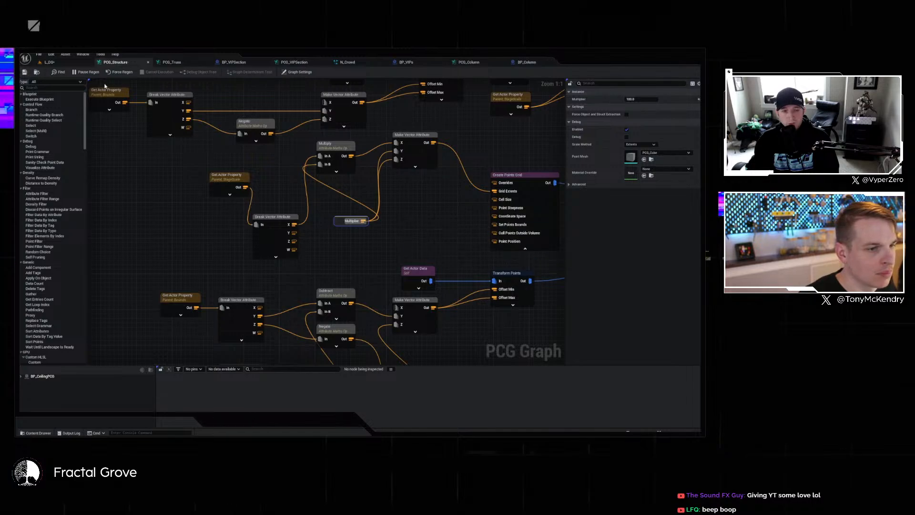
{"action": "left_click", "coordinate": [63, 64]}
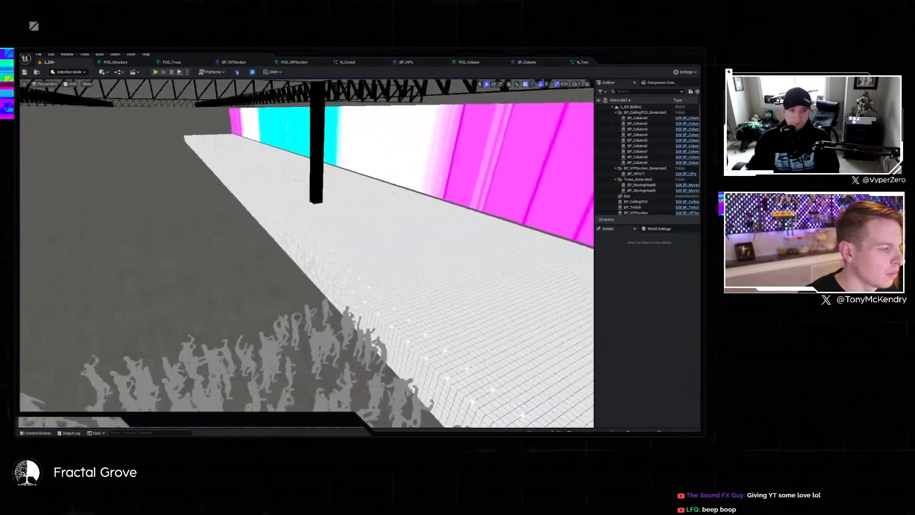
{"action": "right_click_drag", "start_coordinate": [308, 252], "coordinate": [491, 194]}
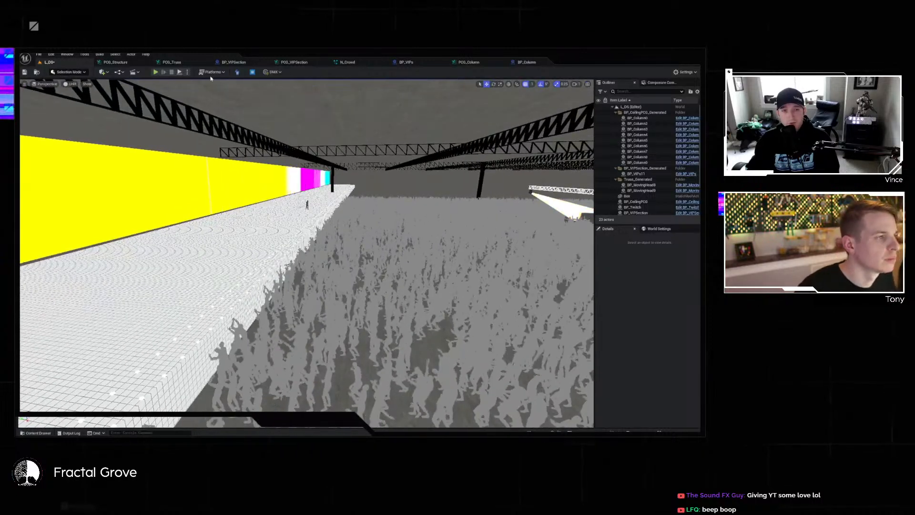
Back in the graph, line up the StageScale property, Break Vector, Multiply, Multiplier and Make Vector nodes ahead of Create Points Grid.
{"action": "left_click", "coordinate": [117, 62]}
{"action": "right_click_drag", "start_coordinate": [417, 221], "coordinate": [217, 231]}
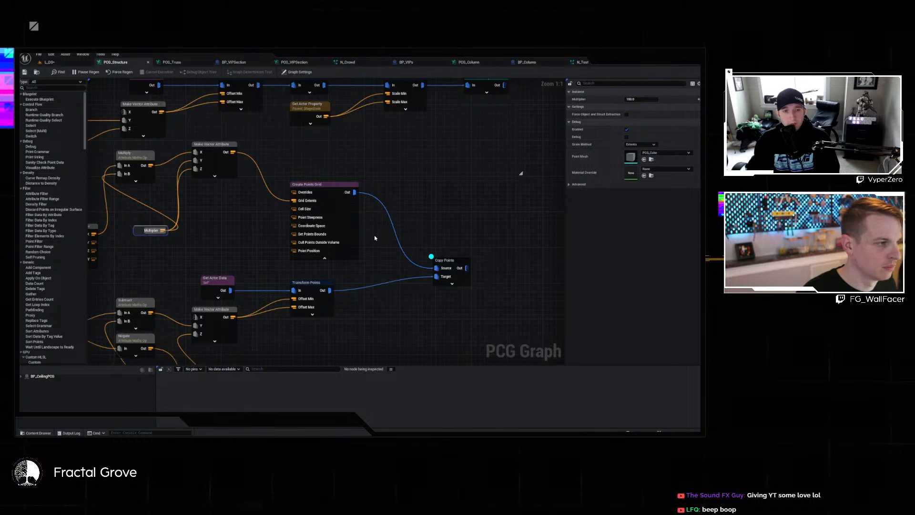
{"action": "right_click_drag", "start_coordinate": [375, 235], "coordinate": [467, 230]}
{"action": "right_click_drag", "start_coordinate": [297, 200], "coordinate": [433, 210]}
{"action": "left_click_drag", "start_coordinate": [251, 189], "coordinate": [189, 180]}
{"action": "left_click_drag", "start_coordinate": [301, 230], "coordinate": [276, 183]}
{"action": "left_click_drag", "start_coordinate": [366, 161], "coordinate": [368, 182]}
{"action": "left_click_drag", "start_coordinate": [371, 237], "coordinate": [278, 240]}
{"action": "left_click_drag", "start_coordinate": [438, 159], "coordinate": [453, 189]}
{"action": "right_click_drag", "start_coordinate": [469, 230], "coordinate": [362, 232]}
{"action": "left_click_drag", "start_coordinate": [453, 191], "coordinate": [453, 177]}
{"action": "right_click_drag", "start_coordinate": [465, 239], "coordinate": [298, 240]}
Arrange the two Get Actor Property and Break Vector Attribute pairs feeding the Transform Points offset into aligned columns.
{"action": "right_click_drag", "start_coordinate": [291, 263], "coordinate": [517, 137]}
{"action": "scroll", "coordinate": [444, 253], "scroll_direction": "down", "scroll_amount": 2}
{"action": "left_click_drag", "start_coordinate": [195, 158], "coordinate": [253, 263]}
{"action": "left_click_drag", "start_coordinate": [231, 224], "coordinate": [136, 221]}
{"action": "left_click", "coordinate": [157, 181]}
{"action": "left_click", "coordinate": [147, 163]}
{"action": "left_click_drag", "start_coordinate": [147, 163], "coordinate": [142, 165]}
{"action": "left_click_drag", "start_coordinate": [236, 163], "coordinate": [179, 235]}
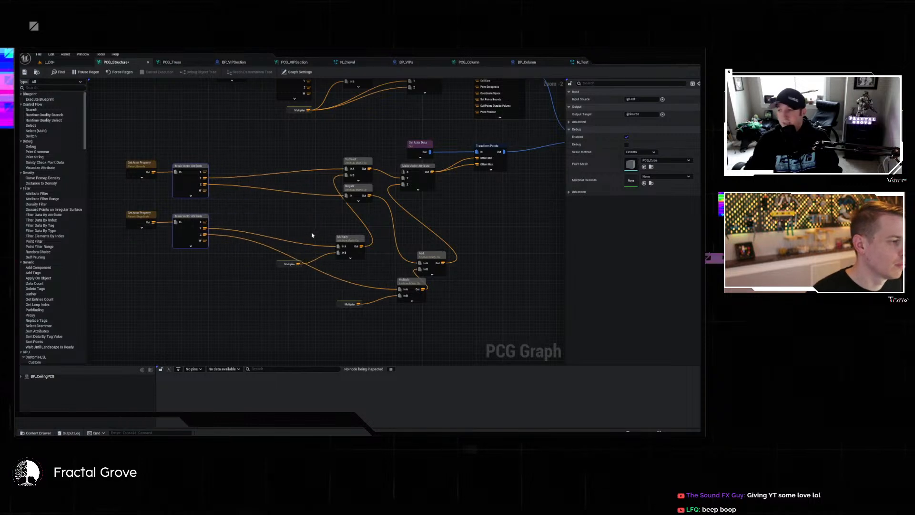
Move the Subtract and Negate nodes together closer to the Break Vector nodes and nudge them into line with Make Vector Attribute.
{"action": "left_click_drag", "start_coordinate": [355, 154], "coordinate": [377, 205]}
{"action": "left_click_drag", "start_coordinate": [360, 172], "coordinate": [288, 172]}
{"action": "key", "text": "Right"}
{"action": "key", "text": "Right"}
{"action": "key", "text": "Right"}
{"action": "key", "text": "Right"}
{"action": "key", "text": "Right"}
{"action": "key", "text": "Right"}
{"action": "key", "text": "Right"}
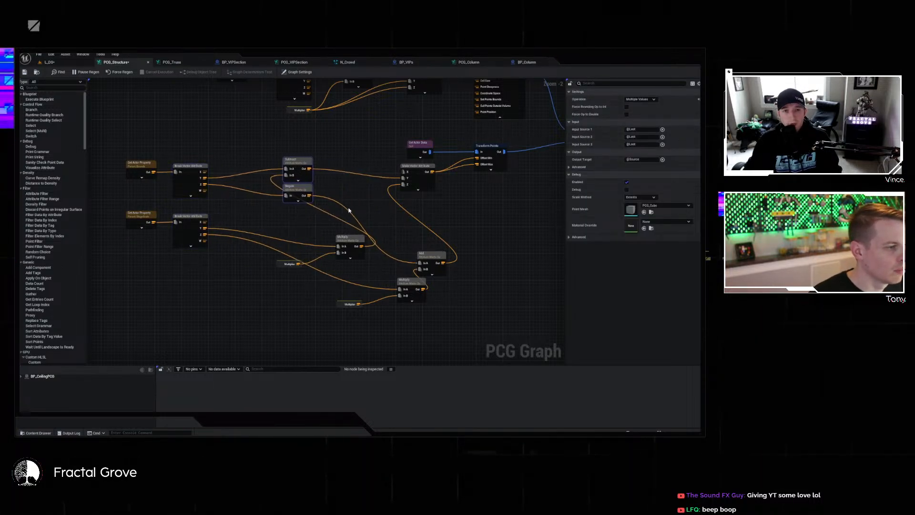
{"action": "key", "text": "Down"}
{"action": "key", "text": "Down"}
{"action": "key", "text": "Down"}
Move the Multiply node that feeds Subtract, along with its Multiplier input, beside the lower Break Vector Attribute node.
{"action": "left_click_drag", "start_coordinate": [351, 241], "coordinate": [262, 224]}
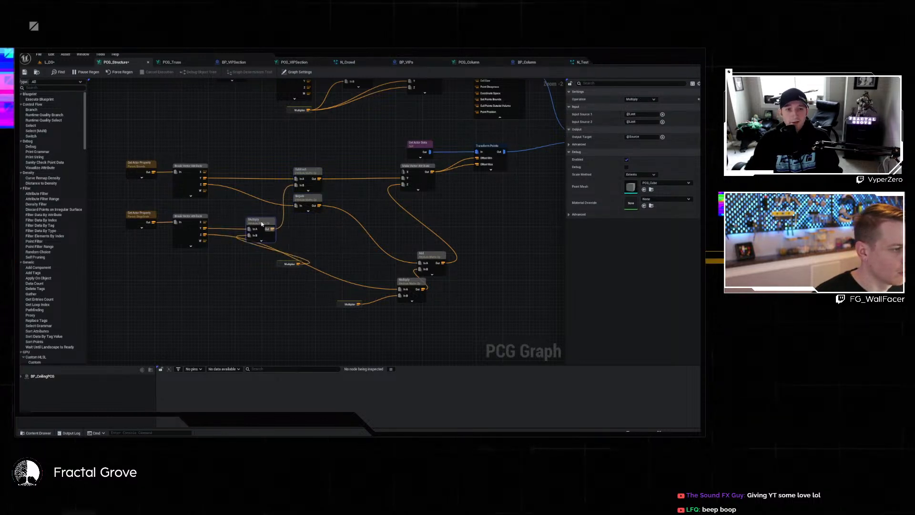
{"action": "left_click_drag", "start_coordinate": [283, 267], "coordinate": [189, 257]}
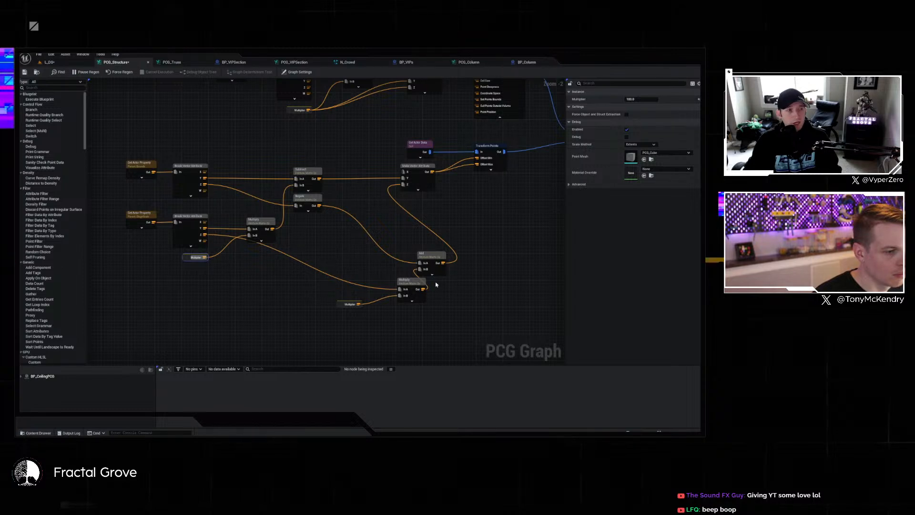
Move the remaining Multiply node under the other one, feed it from the shared Multiplier input, and delete the duplicate Multiplier.
{"action": "left_click_drag", "start_coordinate": [411, 288], "coordinate": [261, 253]}
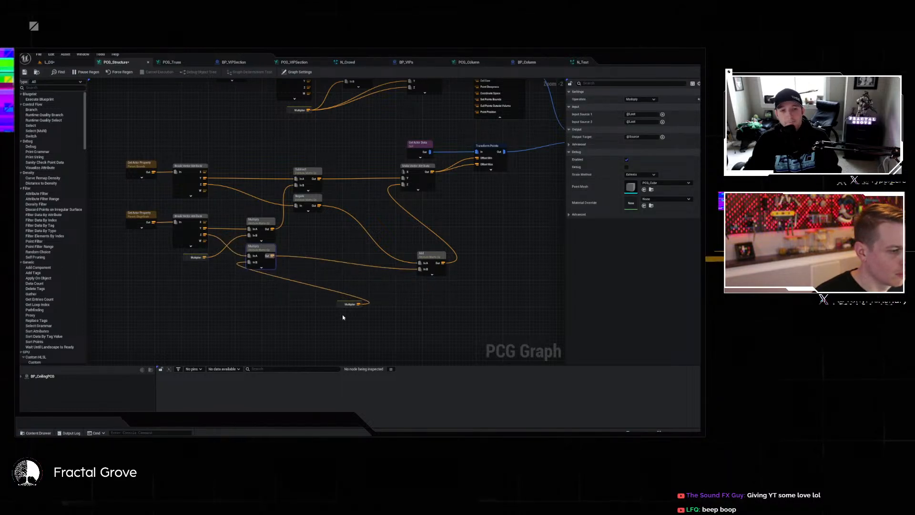
{"action": "left_click_drag", "start_coordinate": [345, 307], "coordinate": [248, 262]}
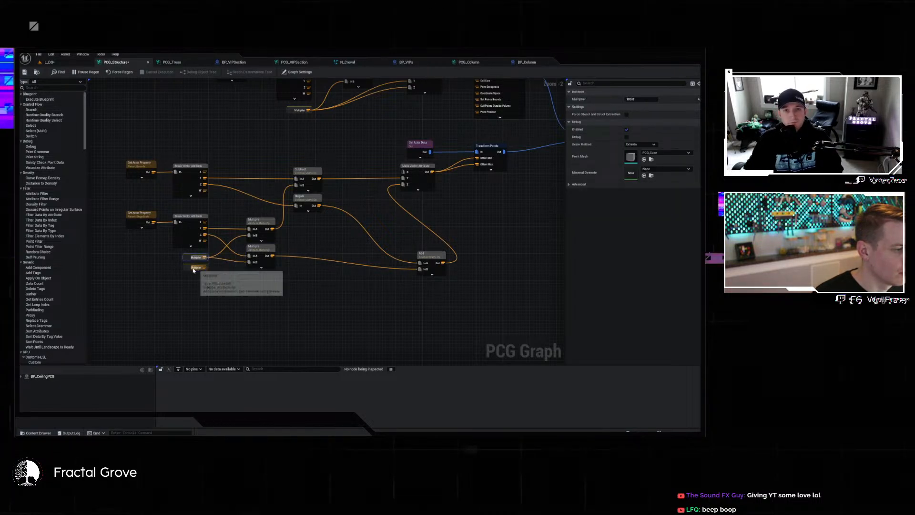
{"action": "left_click", "coordinate": [196, 267]}
{"action": "key", "text": "Delete"}
Move the Add node in closer to the Negate and Multiply nodes feeding it, and save the PCG_Structure graph.
{"action": "left_click_drag", "start_coordinate": [432, 259], "coordinate": [372, 247]}
{"action": "right_click_drag", "start_coordinate": [475, 231], "coordinate": [375, 249]}
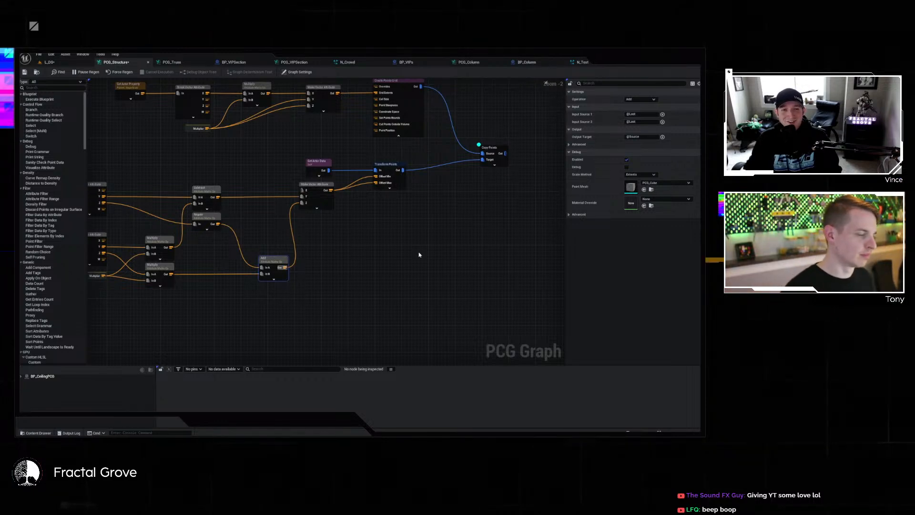
{"action": "scroll", "coordinate": [419, 255], "scroll_direction": "down", "scroll_amount": 3}
{"action": "scroll", "coordinate": [427, 233], "scroll_direction": "up", "scroll_amount": 2}
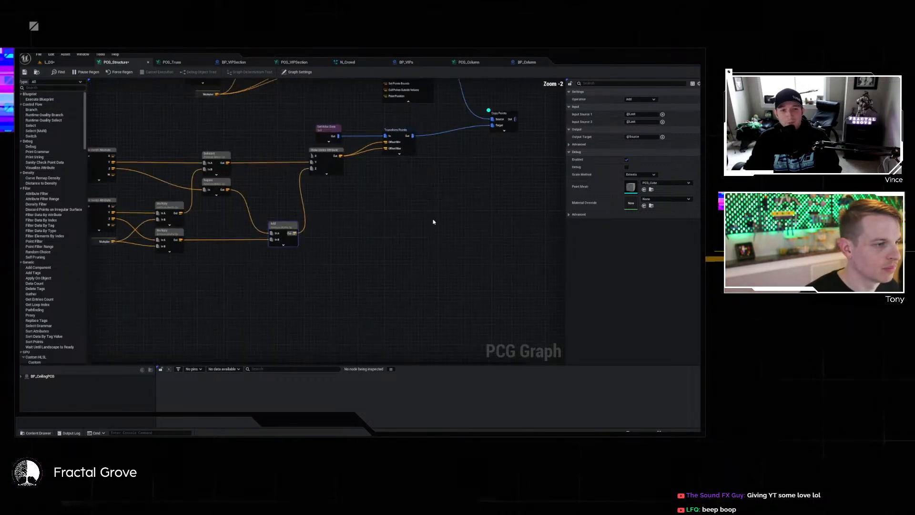
{"action": "right_click_drag", "start_coordinate": [427, 209], "coordinate": [421, 303]}
{"action": "scroll", "coordinate": [427, 296], "scroll_direction": "down", "scroll_amount": 1}
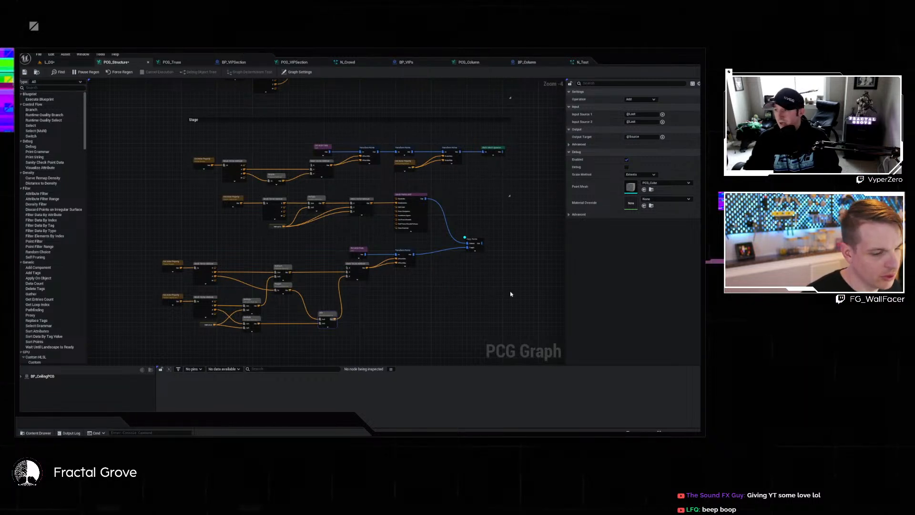
{"action": "key", "text": "ctrl+s"}
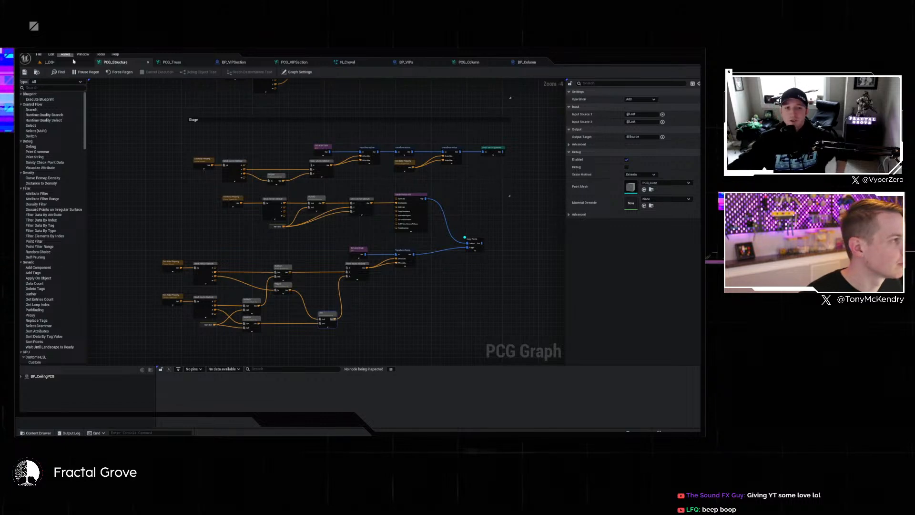
Glance at the stage level, and in the PCG_Structure graph settings add an Integer parameter named NumLasers with value 10.
{"action": "left_click", "coordinate": [50, 62]}
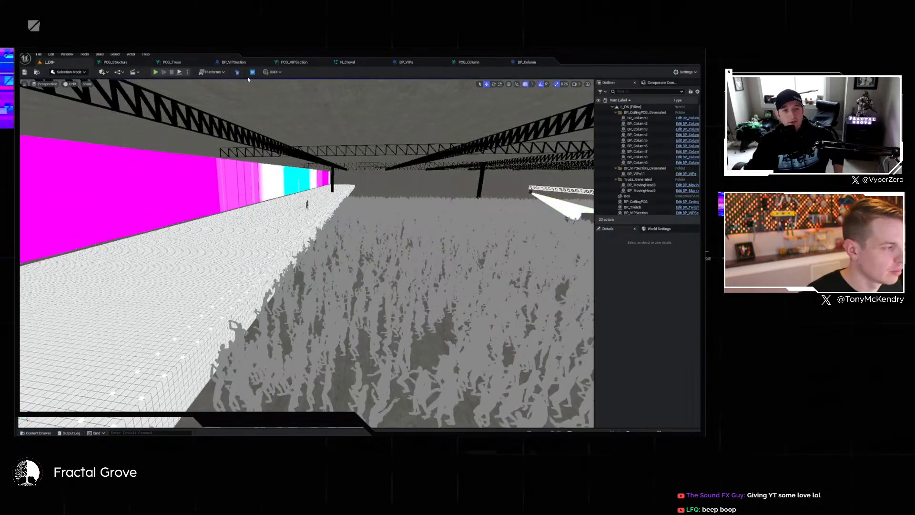
{"action": "left_click", "coordinate": [126, 62]}
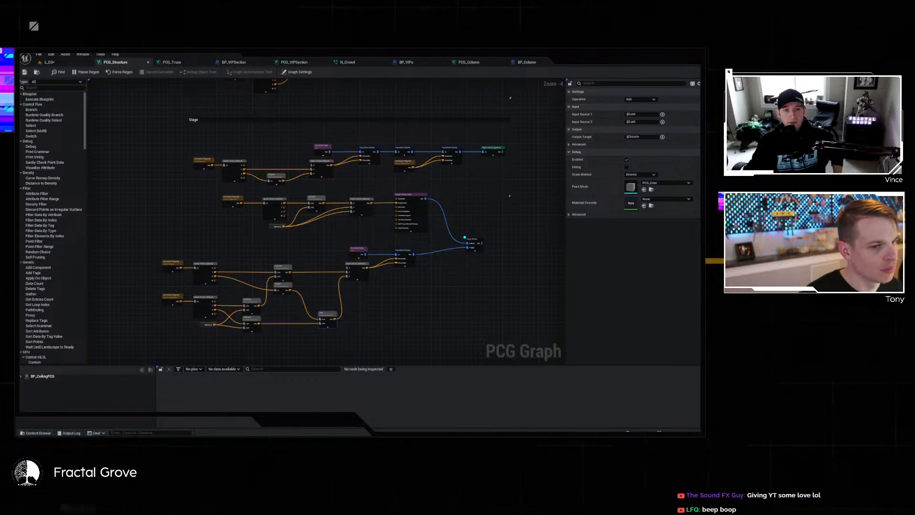
{"action": "right_click", "coordinate": [476, 296]}
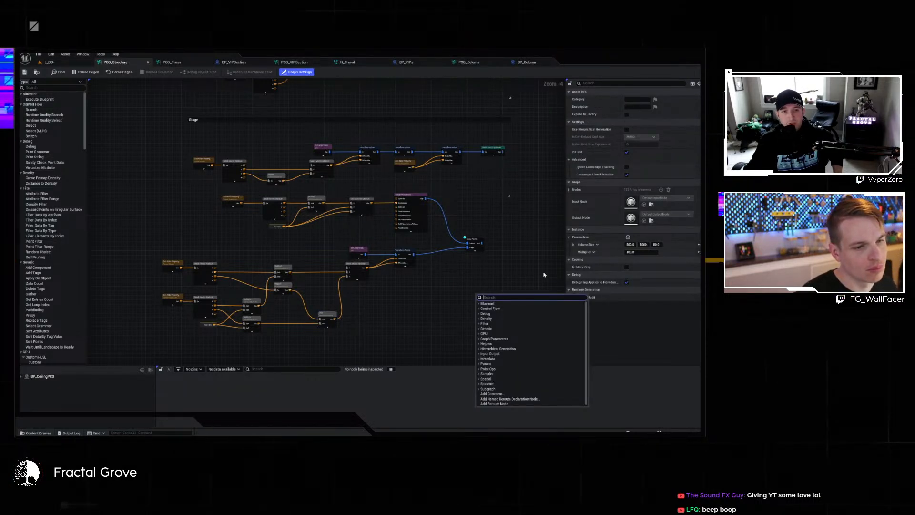
{"action": "key", "text": "Escape"}
{"action": "left_click", "coordinate": [628, 237]}
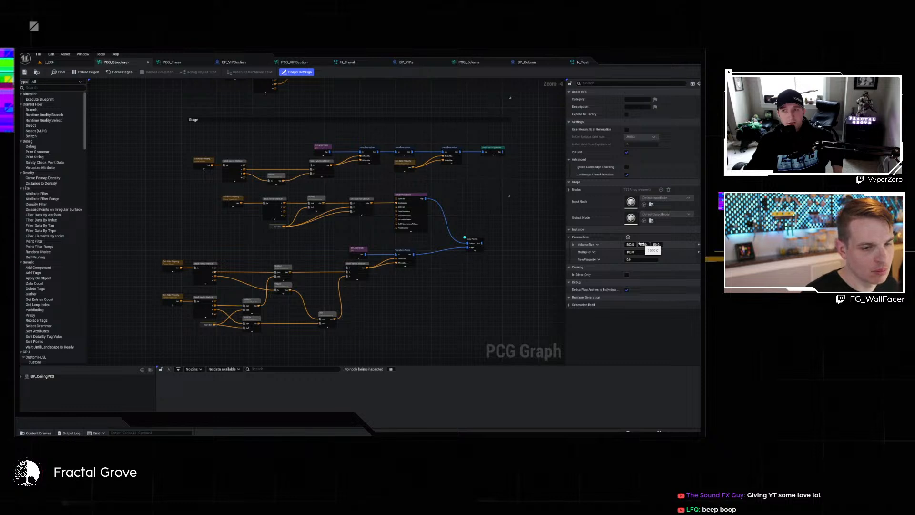
{"action": "left_click", "coordinate": [598, 260]}
{"action": "left_click", "coordinate": [606, 280]}
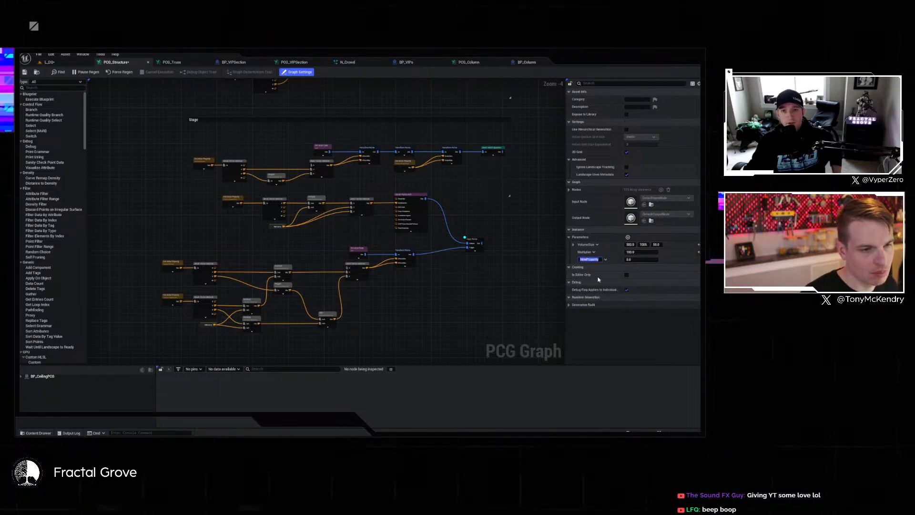
{"action": "type", "text": "Nu"}
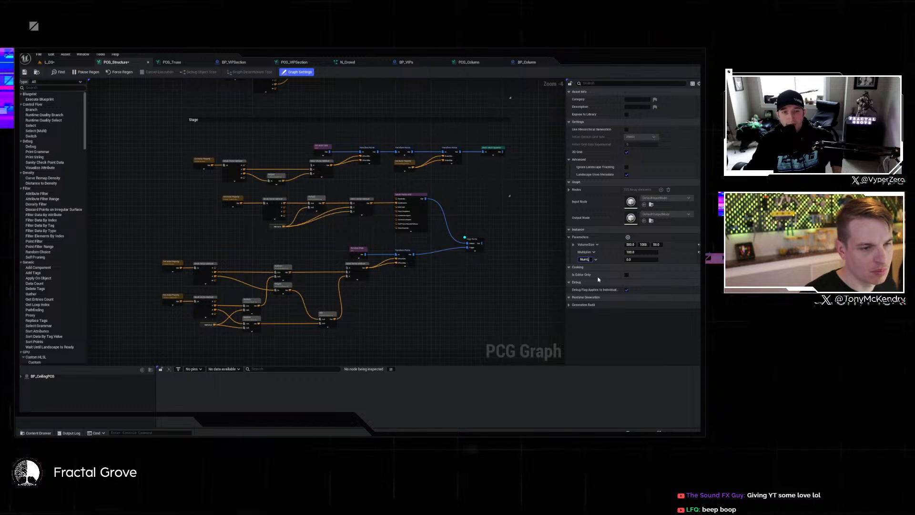
{"action": "type", "text": "mLasers"}
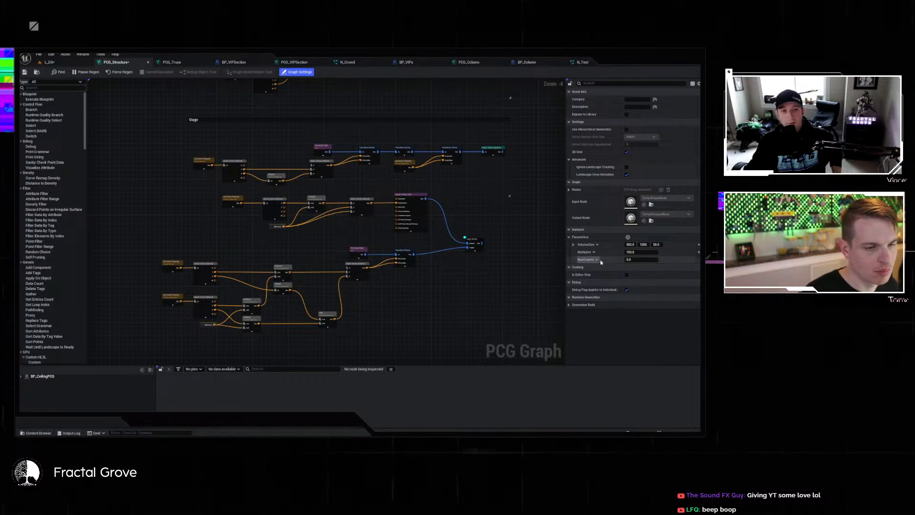
{"action": "left_click", "coordinate": [596, 260]}
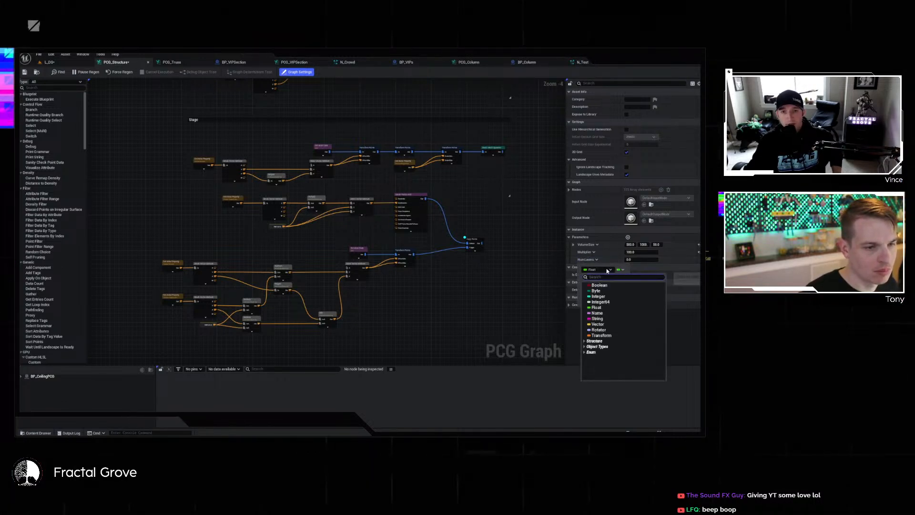
{"action": "left_click", "coordinate": [601, 296]}
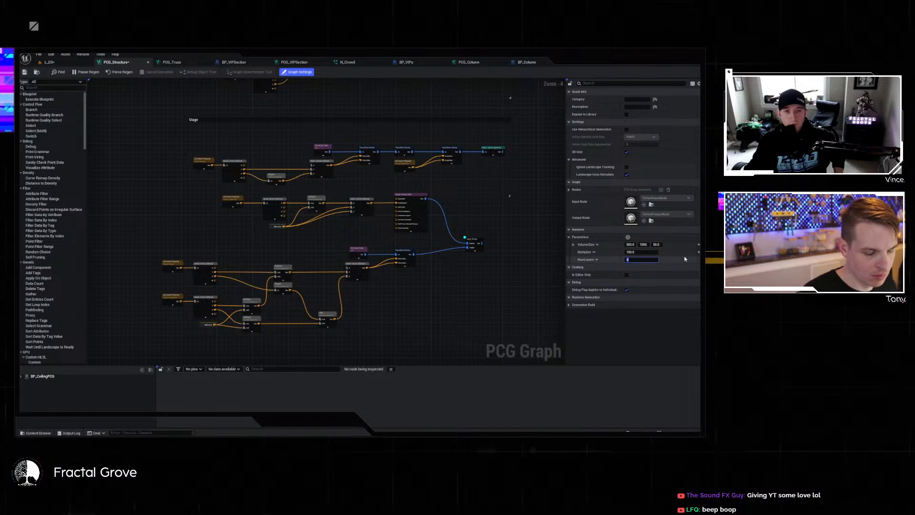
{"action": "key", "text": "Return"}
Add a Divide node fed by the output of the StageScale Multiply node that sizes the points grid.
{"action": "scroll", "coordinate": [429, 306], "scroll_direction": "up", "scroll_amount": 3}
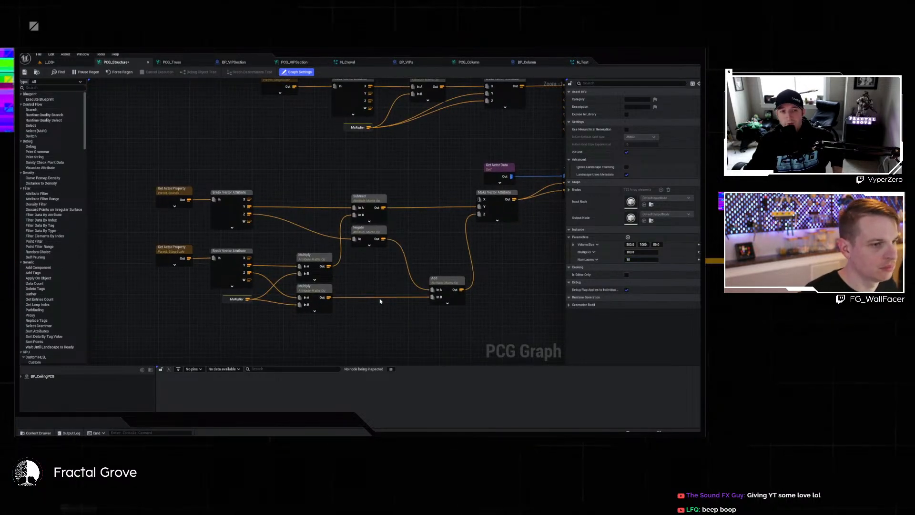
{"action": "scroll", "coordinate": [361, 358], "scroll_direction": "down", "scroll_amount": 1}
{"action": "right_click_drag", "start_coordinate": [514, 320], "coordinate": [433, 302]}
{"action": "scroll", "coordinate": [416, 317], "scroll_direction": "down", "scroll_amount": 1}
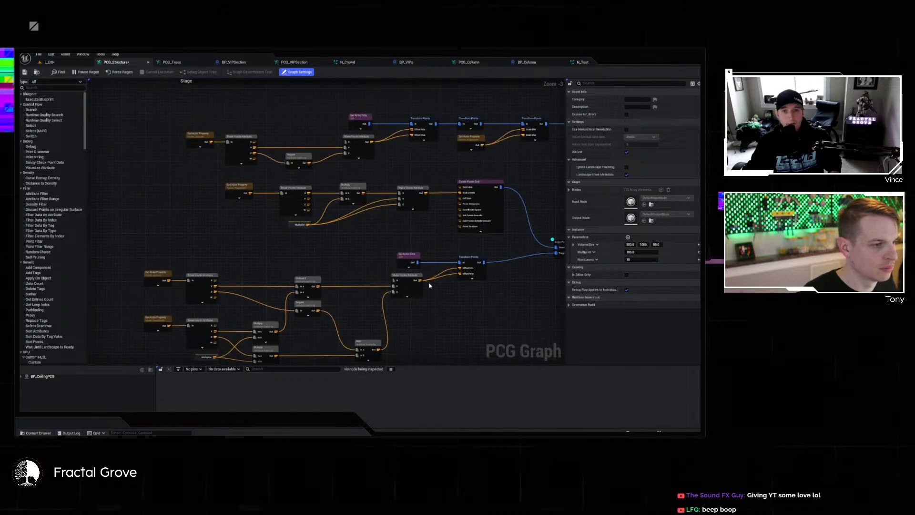
{"action": "scroll", "coordinate": [435, 234], "scroll_direction": "up", "scroll_amount": 3}
{"action": "right_click_drag", "start_coordinate": [435, 234], "coordinate": [397, 220]}
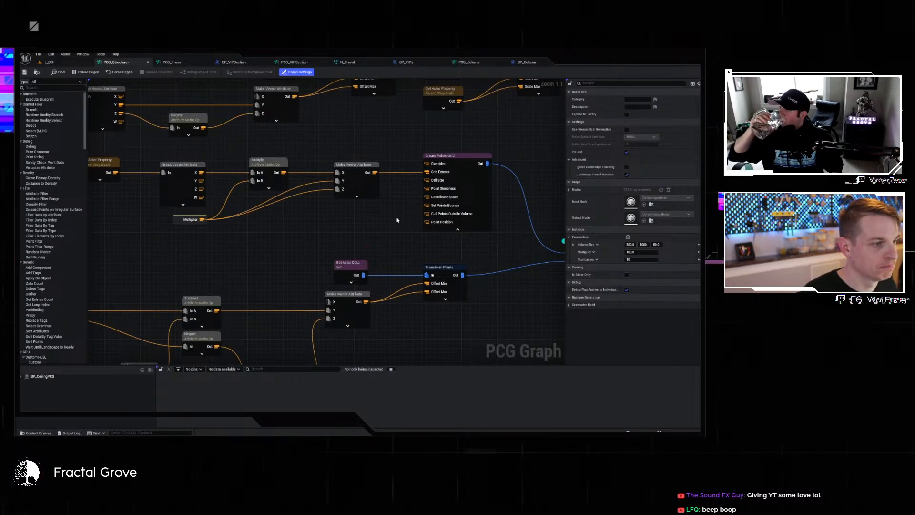
{"action": "left_click", "coordinate": [427, 178]}
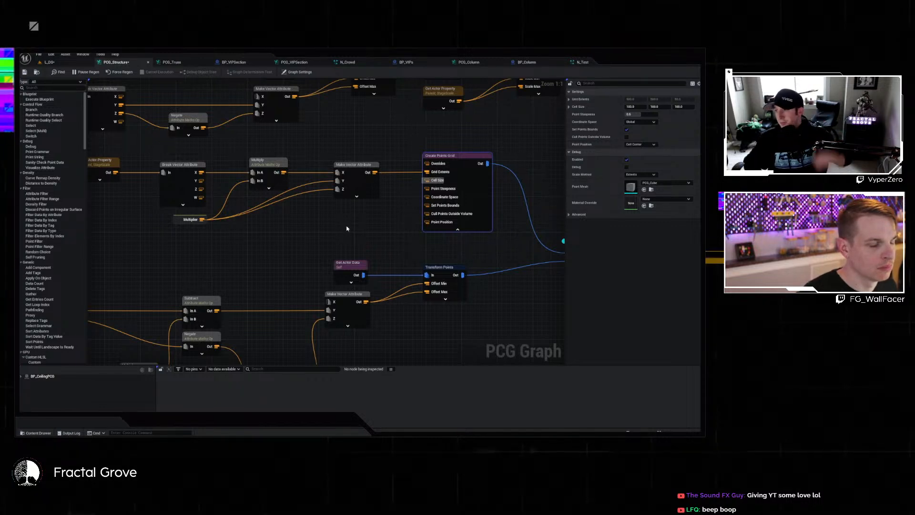
{"action": "left_click", "coordinate": [270, 229]}
{"action": "right_click_drag", "start_coordinate": [298, 230], "coordinate": [392, 234]}
{"action": "left_click_drag", "start_coordinate": [150, 175], "coordinate": [274, 205]}
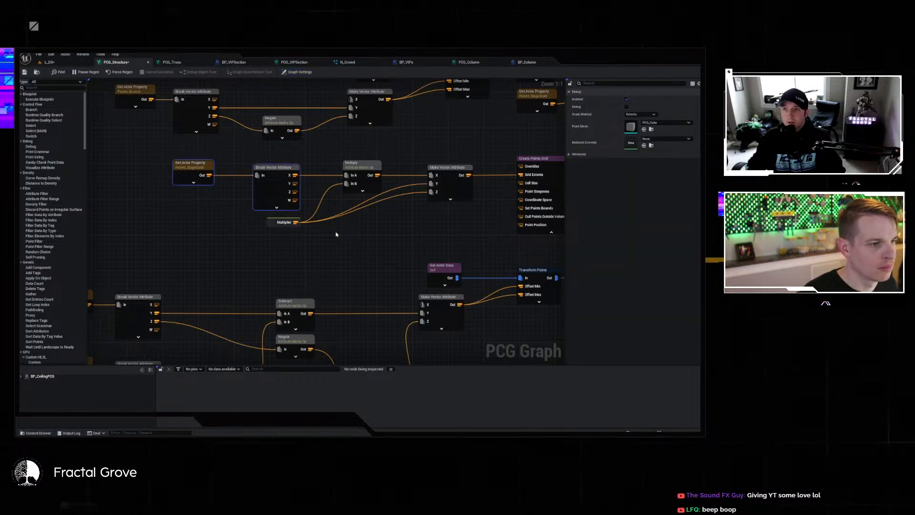
{"action": "left_click_drag", "start_coordinate": [377, 175], "coordinate": [401, 233]}
{"action": "type", "text": "divide"}
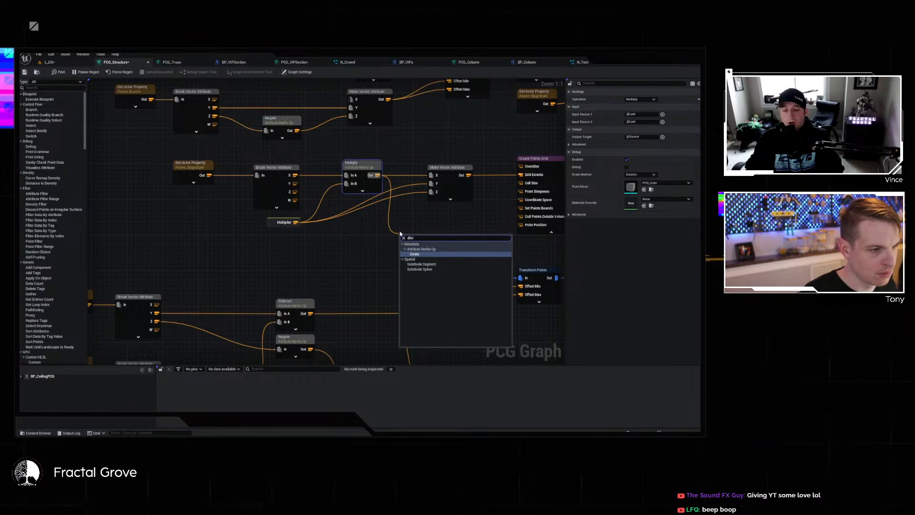
{"action": "key", "text": "Return"}
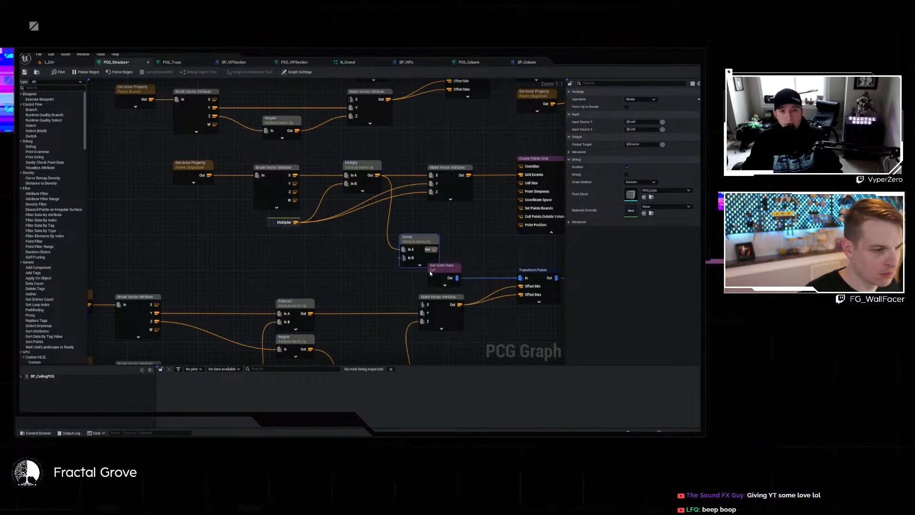
Divide by NumLasers, connect the result to the Cell Size of Create Points Grid, align the two nodes beneath Make Vector Attribute, and save.
{"action": "left_click_drag", "start_coordinate": [403, 258], "coordinate": [332, 259]}
{"action": "type", "text": "float"}
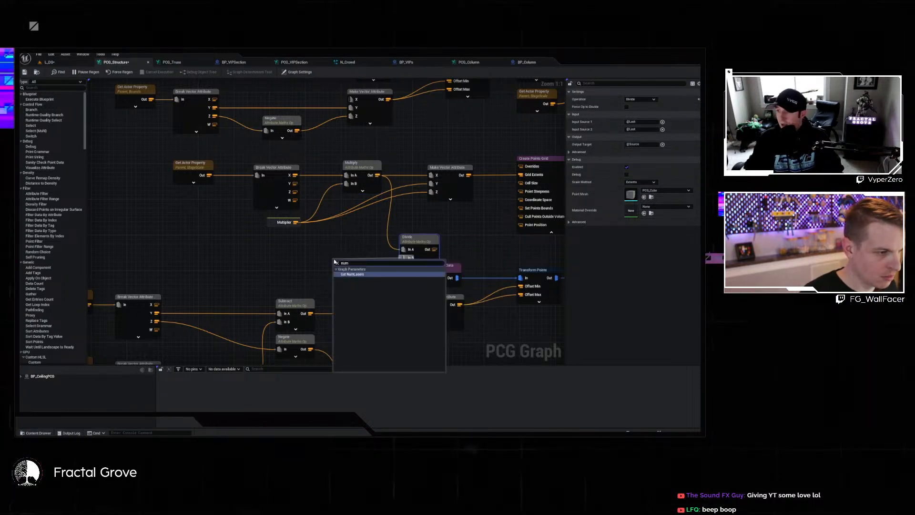
{"action": "key", "text": "Return"}
{"action": "left_click_drag", "start_coordinate": [435, 249], "coordinate": [524, 186]}
{"action": "left_click_drag", "start_coordinate": [423, 244], "coordinate": [455, 215]}
{"action": "left_click", "coordinate": [469, 258]}
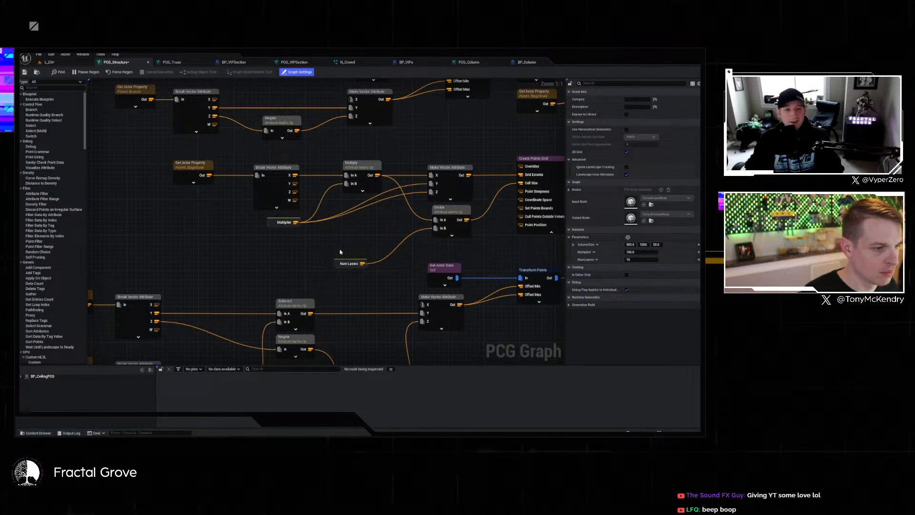
{"action": "left_click_drag", "start_coordinate": [338, 260], "coordinate": [375, 227]}
{"action": "left_click", "coordinate": [365, 245]}
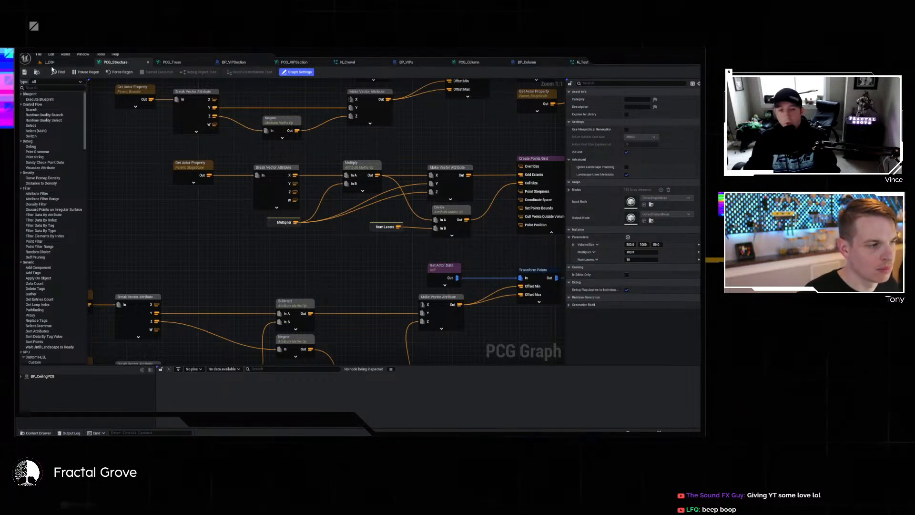
Disconnect Divide from the Cell Size input and move the Divide and NumLasers nodes below the Multiply node.
{"action": "right_click_drag", "start_coordinate": [439, 256], "coordinate": [426, 245]}
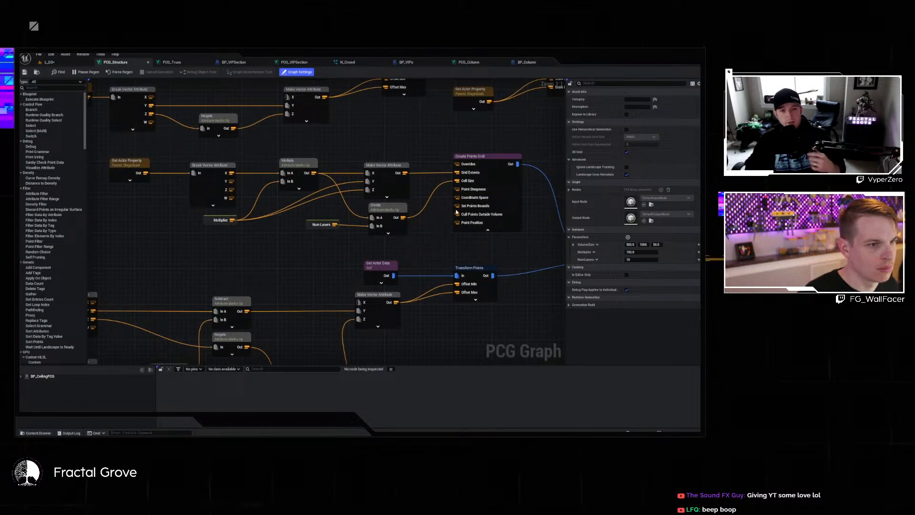
{"action": "left_click", "coordinate": [491, 191]}
{"action": "left_click", "coordinate": [422, 232]}
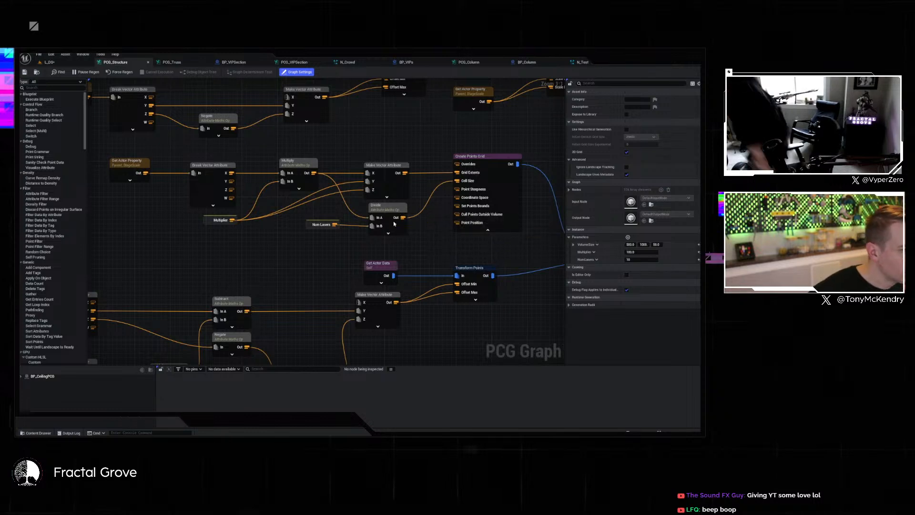
{"action": "left_click", "coordinate": [459, 181], "text": "alt"}
{"action": "left_click_drag", "start_coordinate": [304, 220], "coordinate": [404, 238]}
{"action": "left_click_drag", "start_coordinate": [389, 222], "coordinate": [298, 253]}
Duplicate Make Vector Attribute, feed its X from Divide and Y and Z from Multiplier, connect it to Cell Size, and save the graph.
{"action": "left_click", "coordinate": [386, 195]}
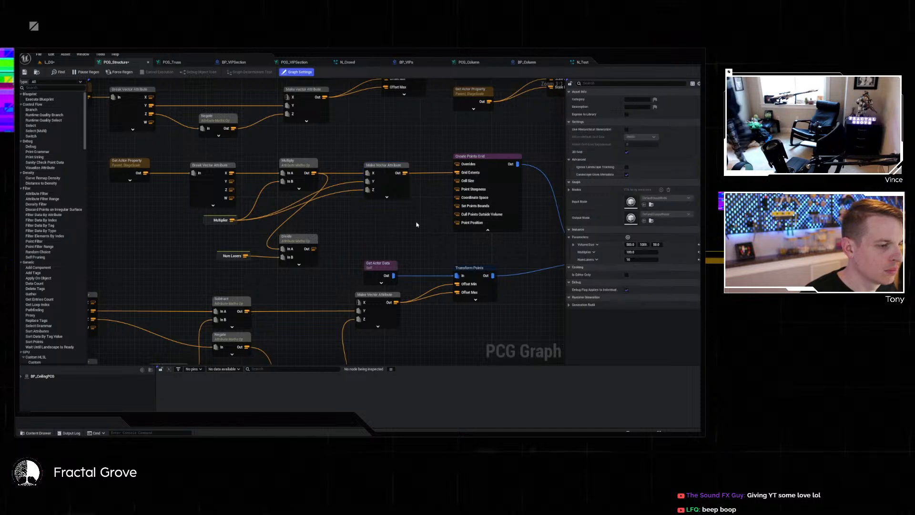
{"action": "key", "text": "ctrl+d"}
{"action": "left_click_drag", "start_coordinate": [390, 238], "coordinate": [384, 212]}
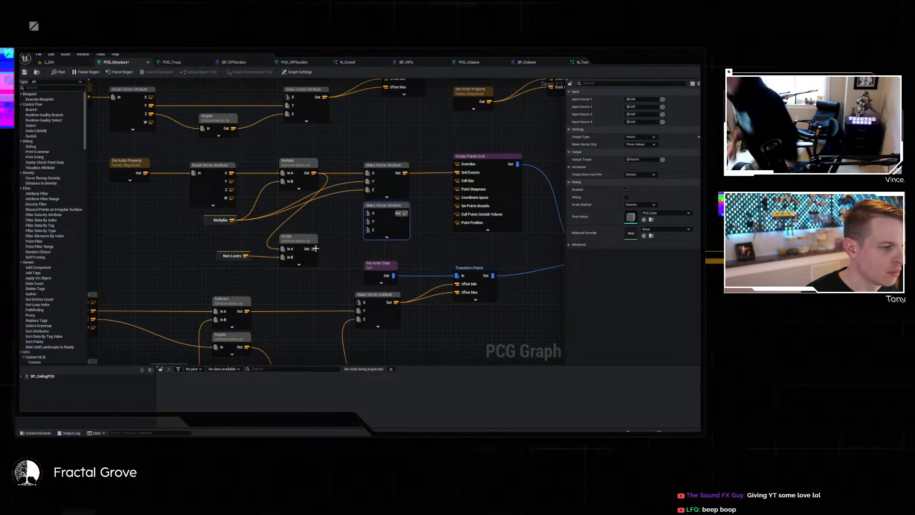
{"action": "left_click_drag", "start_coordinate": [311, 249], "coordinate": [365, 221]}
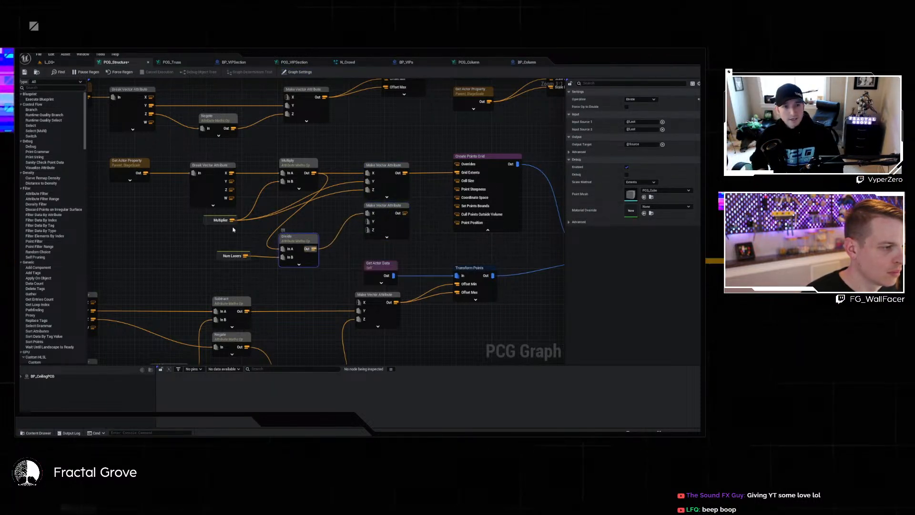
{"action": "left_click_drag", "start_coordinate": [233, 220], "coordinate": [367, 221]}
{"action": "left_click_drag", "start_coordinate": [232, 220], "coordinate": [455, 183]}
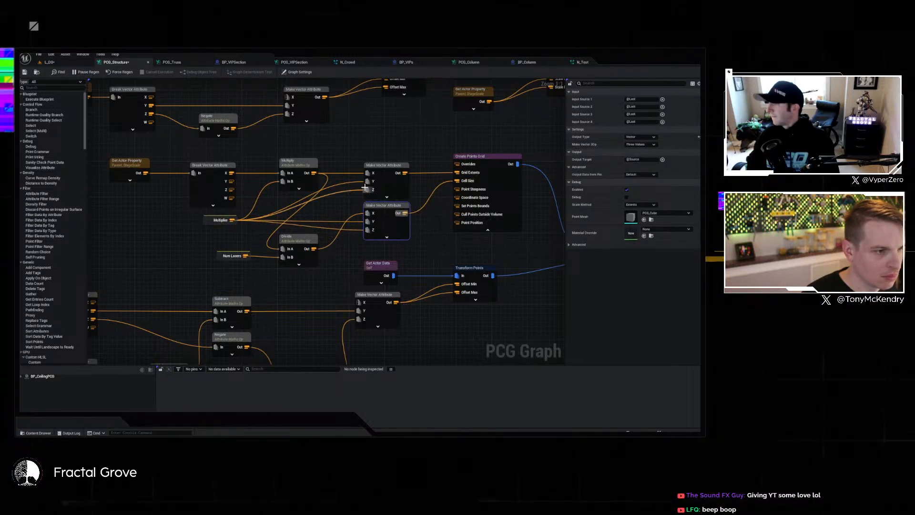
{"action": "left_click", "coordinate": [24, 72]}
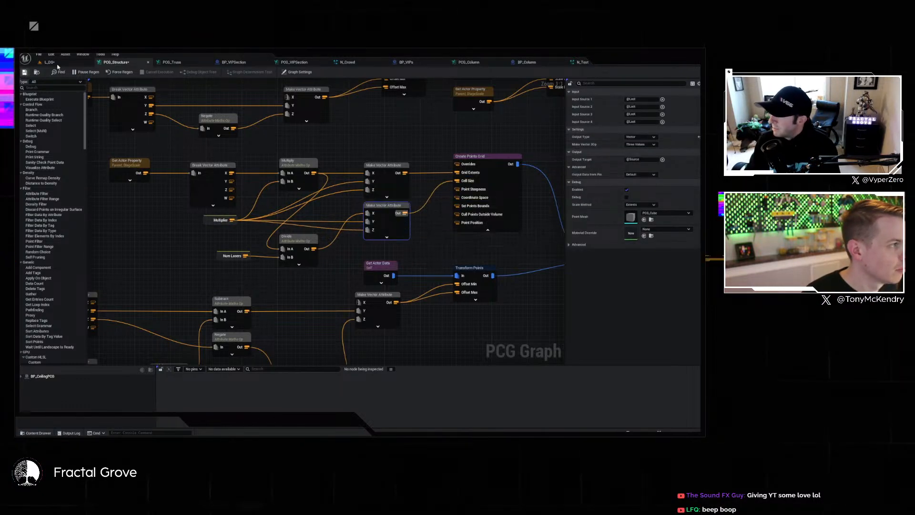
Inspect the generated points along the stage in the level, from close up and from behind the crowd.
{"action": "left_click", "coordinate": [49, 62]}
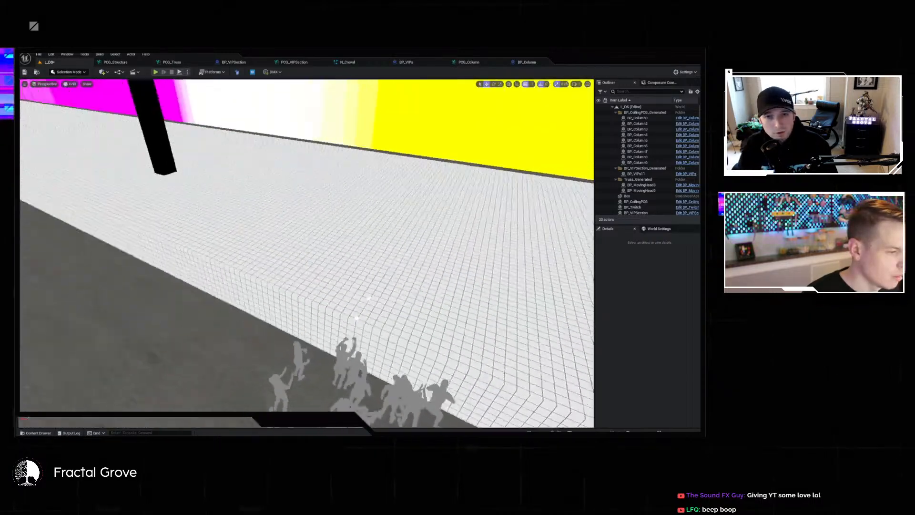
{"action": "right_click_drag", "start_coordinate": [307, 253], "coordinate": [191, 169]}
{"action": "key", "text": "w"}
{"action": "key", "text": "w"}
{"action": "key", "text": "s"}
{"action": "key", "text": "d"}
{"action": "right_click_drag", "start_coordinate": [266, 280], "coordinate": [266, 271]}
{"action": "key", "text": "a"}
{"action": "key", "text": "s"}
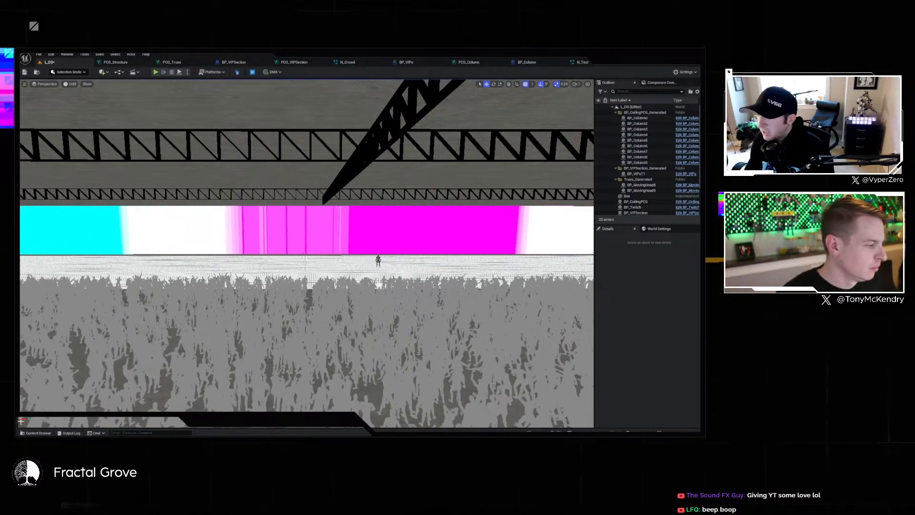
Copy the BP_Laser_Extended blueprint from DMX/SpecialFXBP into the Game/Drumsheds/Light/DMX folder and select the copy.
{"action": "left_click", "coordinate": [38, 433]}
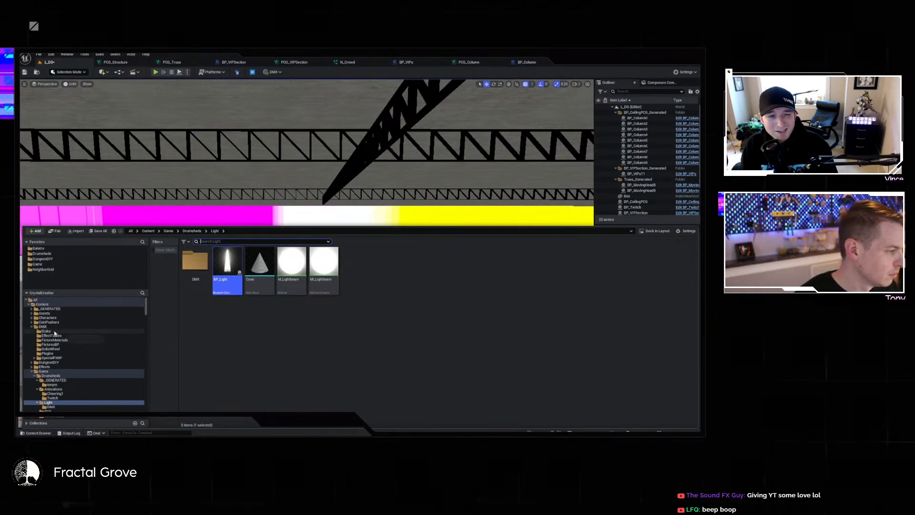
{"action": "left_click", "coordinate": [51, 357]}
{"action": "left_click", "coordinate": [260, 263]}
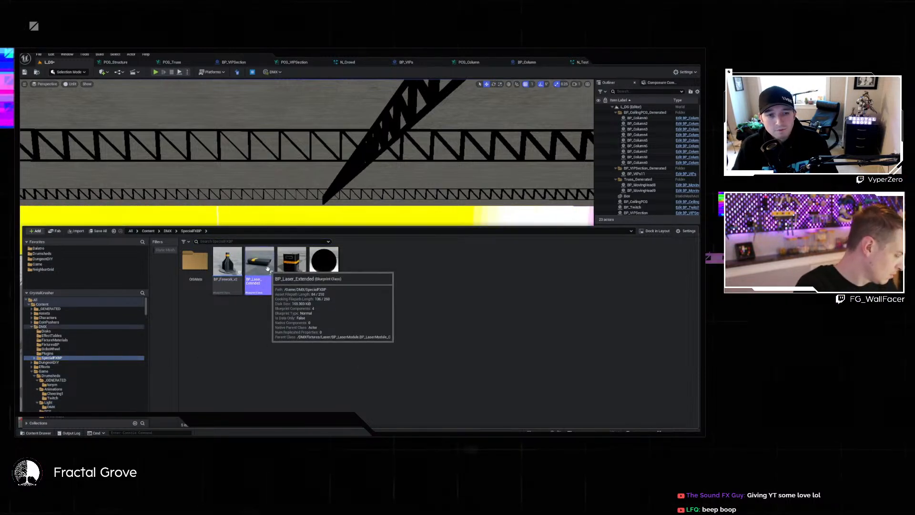
{"action": "left_click", "coordinate": [45, 254]}
{"action": "double_click", "coordinate": [252, 285]}
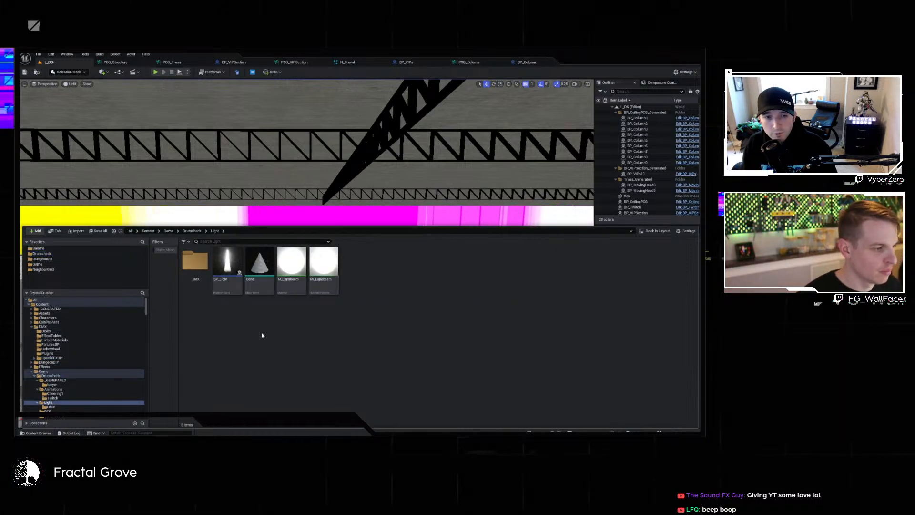
{"action": "double_click", "coordinate": [195, 262]}
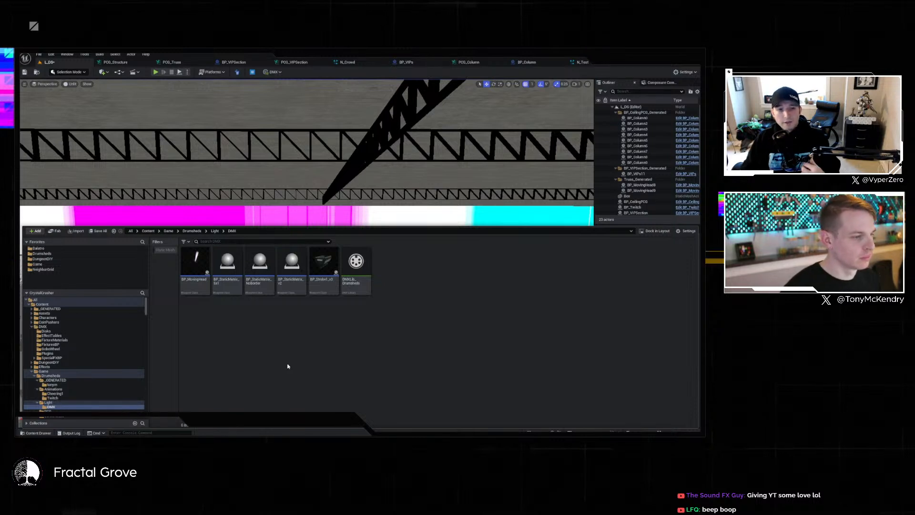
{"action": "key", "text": "ctrl+v"}
{"action": "left_click", "coordinate": [403, 261]}
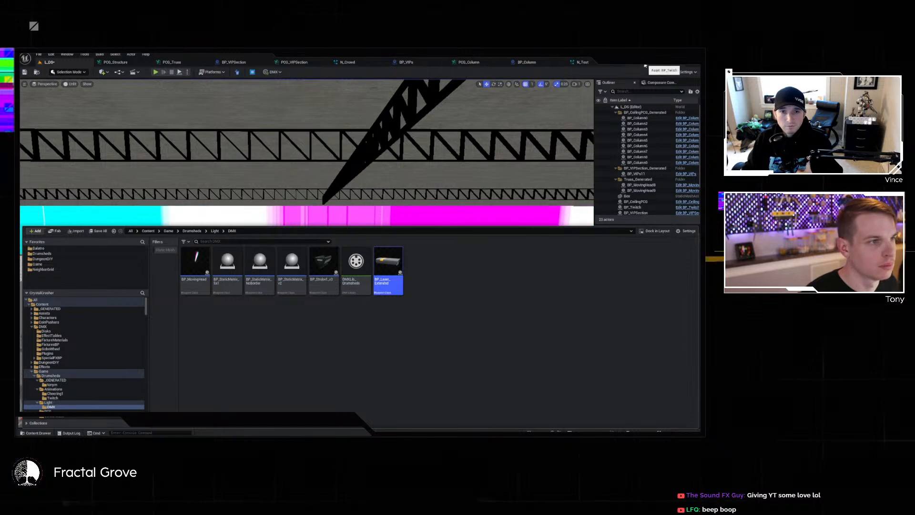
Add a Spawn Actor node after Copy Points in PCG_Structure, set its template actor class to BP_Laser_Extended, connect the nodes, and save.
{"action": "left_click", "coordinate": [122, 64]}
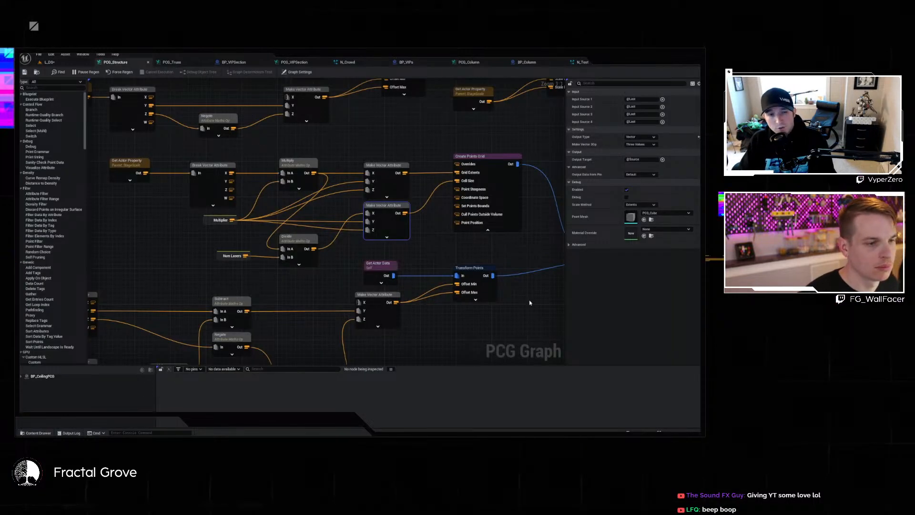
{"action": "right_click_drag", "start_coordinate": [548, 267], "coordinate": [365, 220]}
{"action": "right_click", "coordinate": [501, 223]}
{"action": "type", "text": "spawn act"}
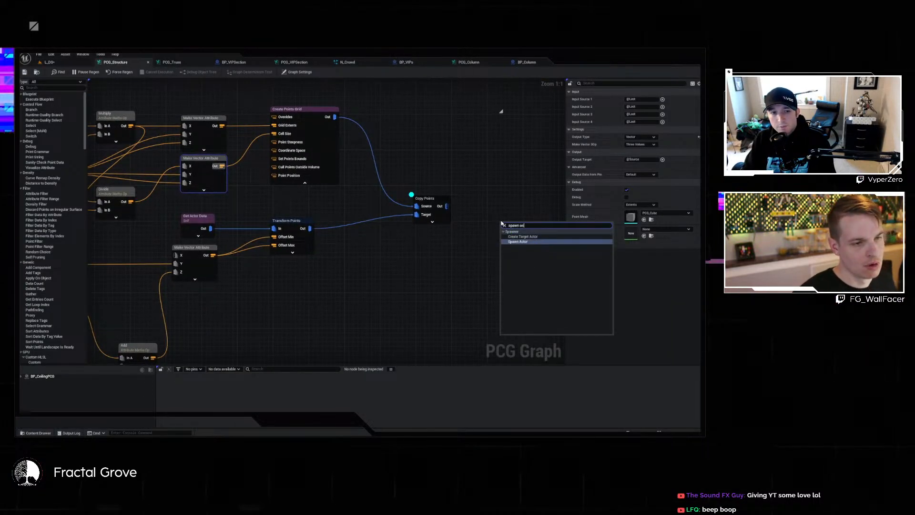
{"action": "key", "text": "Return"}
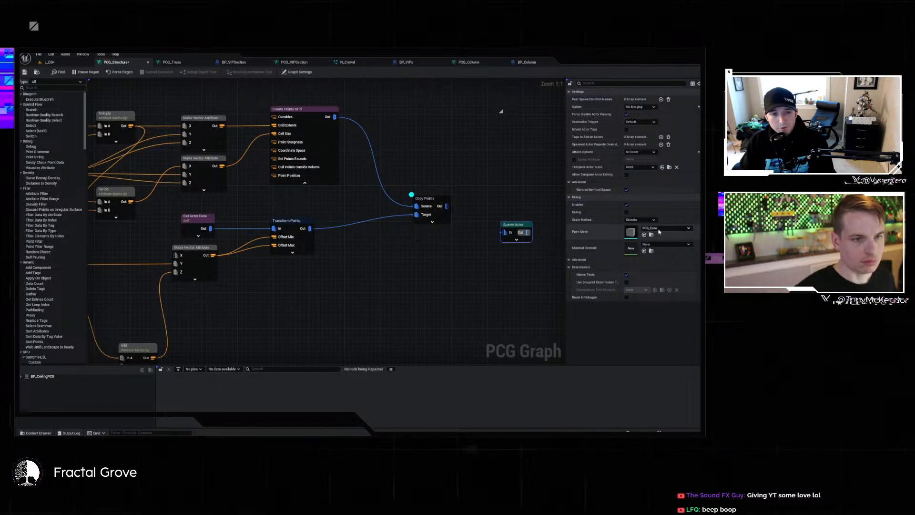
{"action": "left_click", "coordinate": [647, 167]}
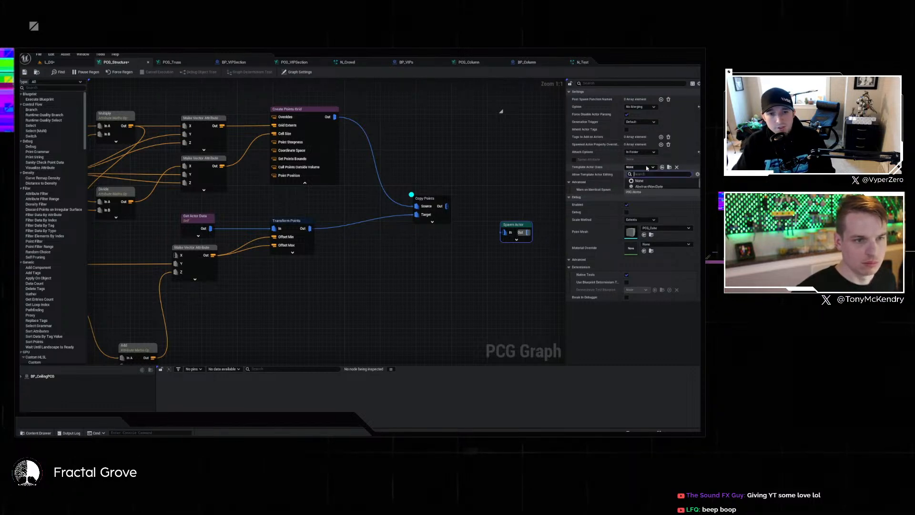
{"action": "left_click", "coordinate": [650, 167]}
{"action": "left_click", "coordinate": [663, 168]}
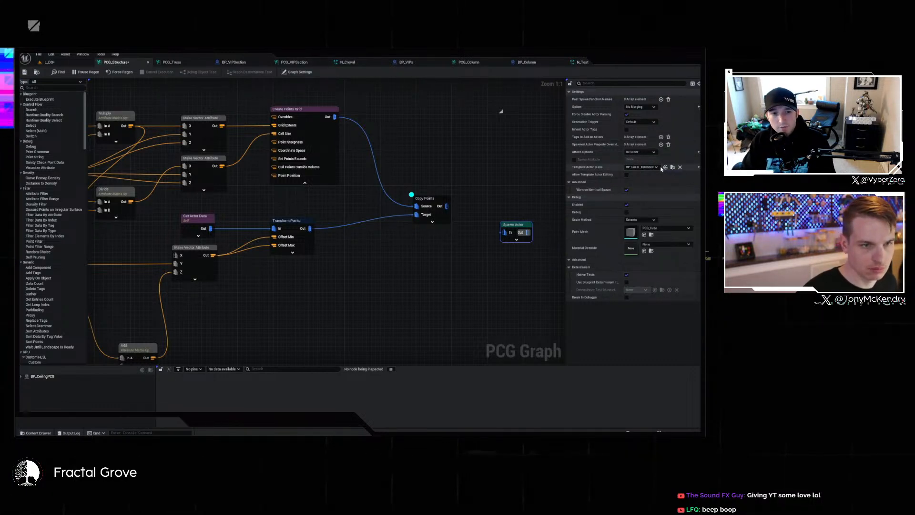
{"action": "left_click_drag", "start_coordinate": [526, 225], "coordinate": [527, 196]}
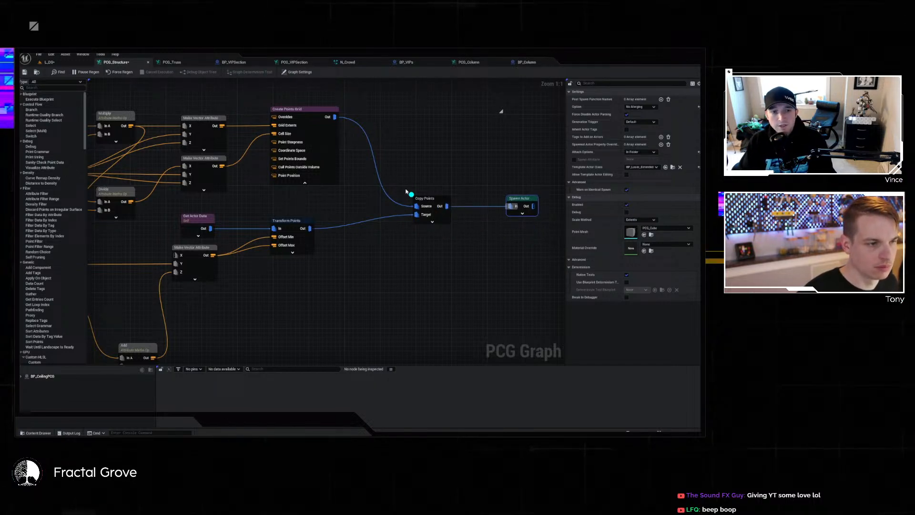
{"action": "left_click", "coordinate": [25, 73]}
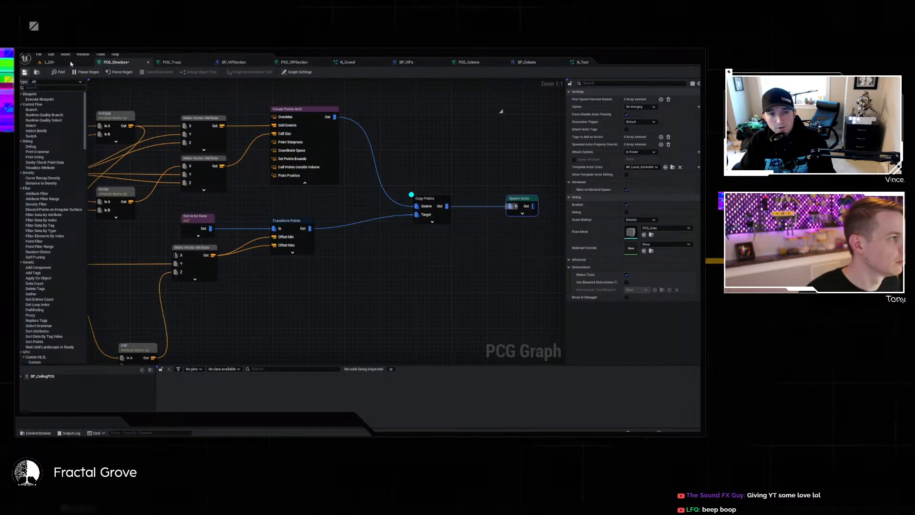
Inspect the spawned lasers along the stage edge in the level and review the grid and cell size nodes in PCG_Structure.
{"action": "left_click", "coordinate": [72, 63]}
{"action": "right_click_drag", "start_coordinate": [305, 210], "coordinate": [248, 253]}
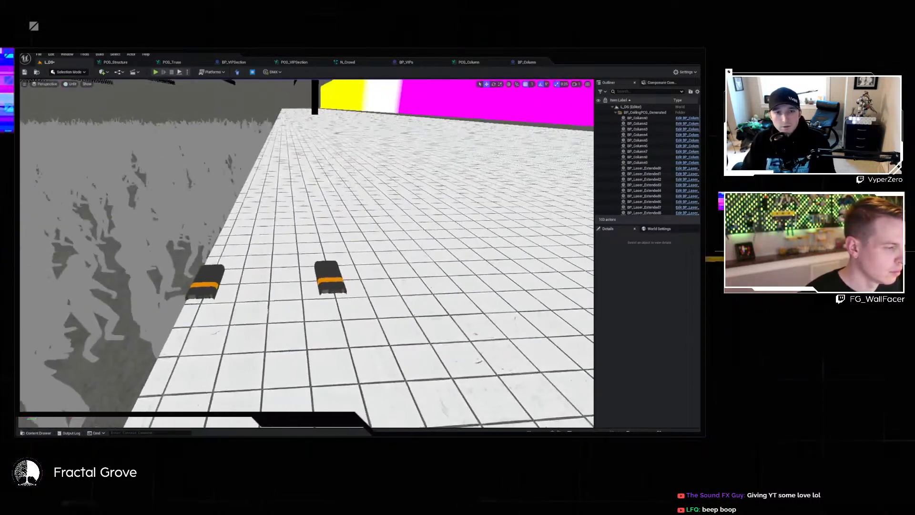
{"action": "left_click", "coordinate": [123, 63]}
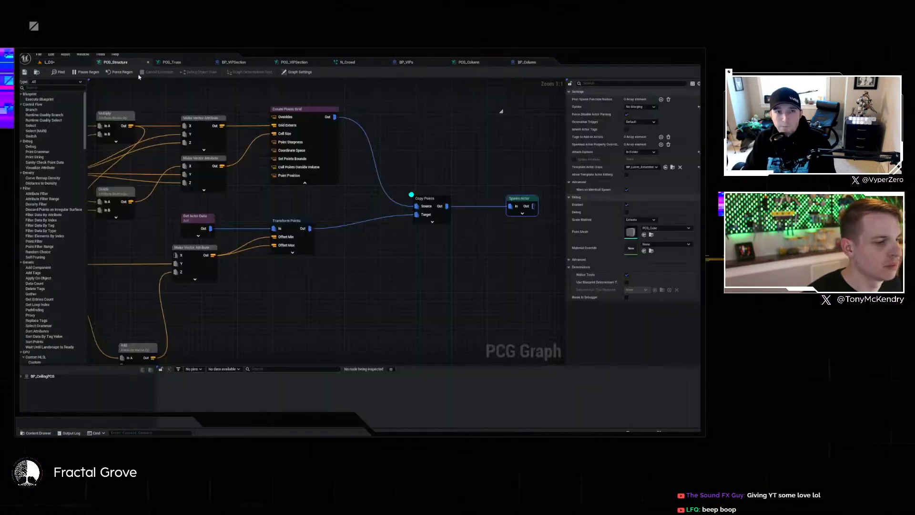
{"action": "right_click_drag", "start_coordinate": [338, 177], "coordinate": [448, 187]}
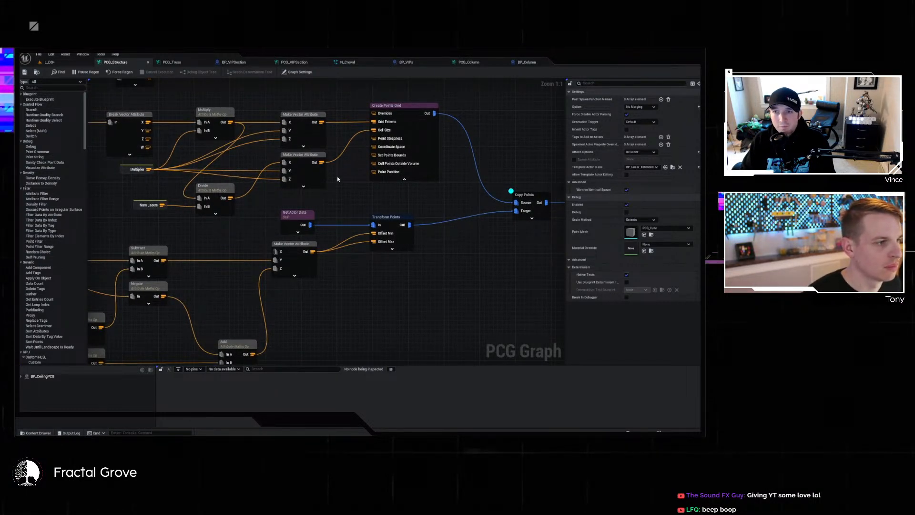
{"action": "right_click_drag", "start_coordinate": [349, 180], "coordinate": [398, 174]}
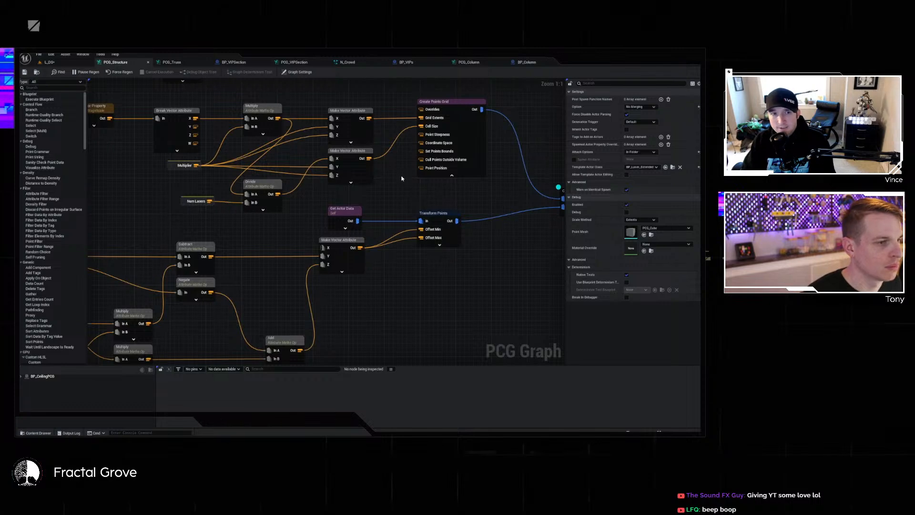
{"action": "left_click", "coordinate": [57, 62]}
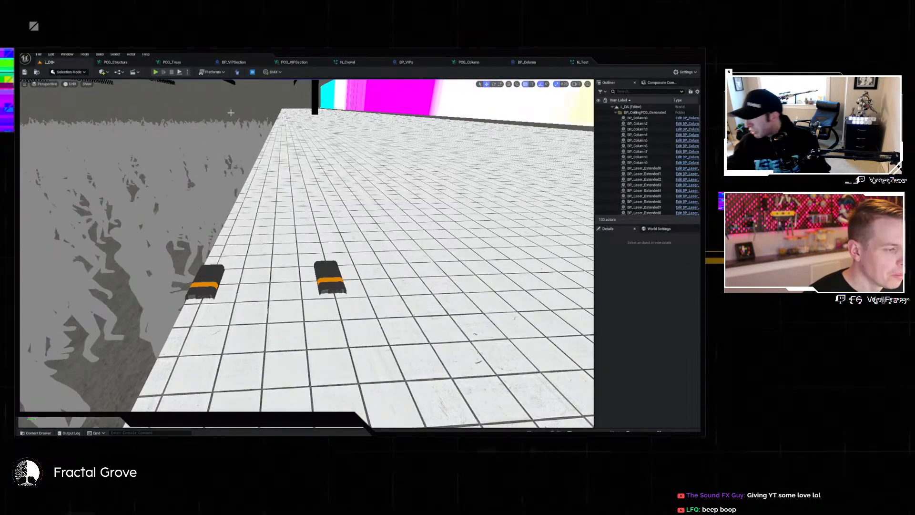
{"action": "left_click", "coordinate": [116, 62]}
{"action": "right_click_drag", "start_coordinate": [163, 182], "coordinate": [233, 213]}
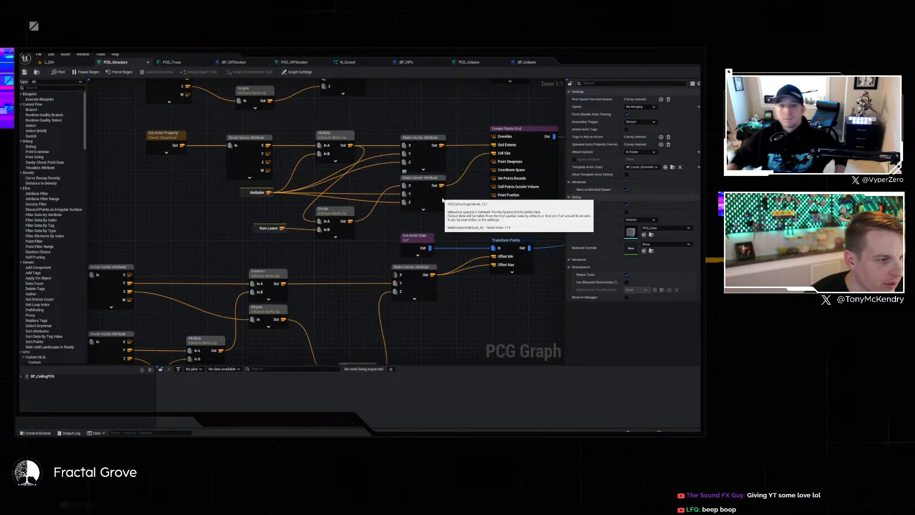
Add a graph parameter named One to PCG_Structure and set its value to 1.
{"action": "left_click", "coordinate": [465, 200]}
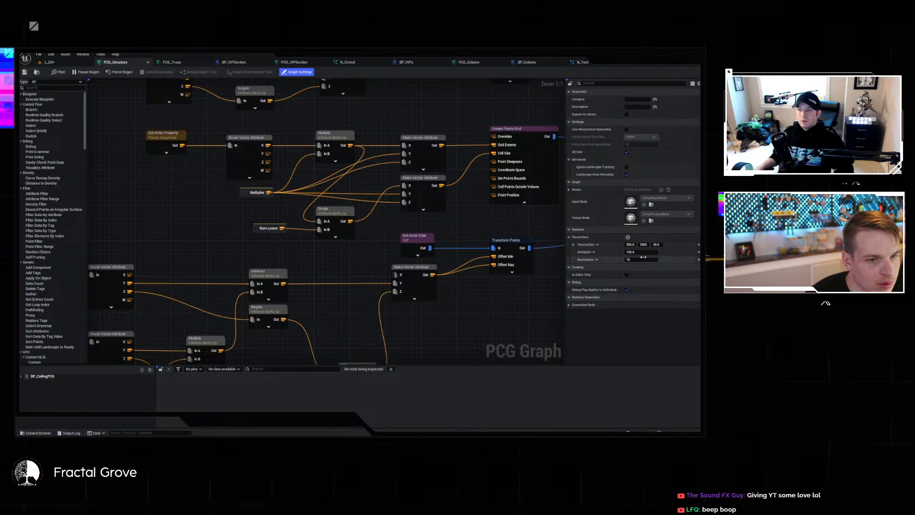
{"action": "right_click", "coordinate": [484, 305]}
{"action": "left_click", "coordinate": [496, 294]}
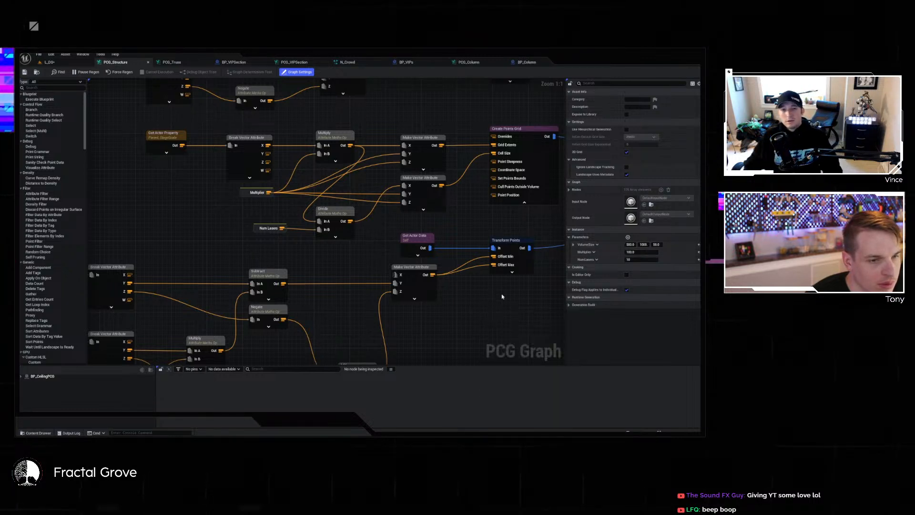
{"action": "left_click", "coordinate": [628, 237]}
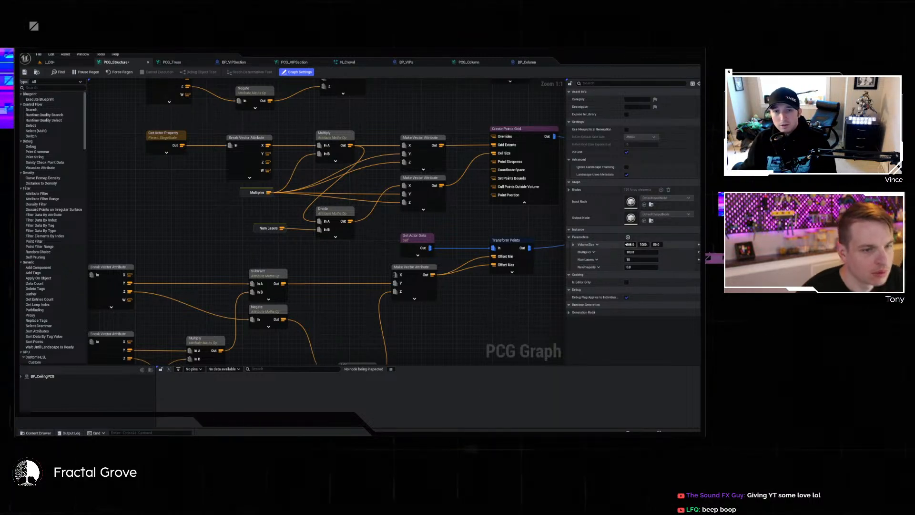
{"action": "left_click", "coordinate": [599, 267]}
{"action": "left_click", "coordinate": [600, 285]}
{"action": "type", "text": "One"}
{"action": "key", "text": "Return"}
{"action": "left_click", "coordinate": [640, 267]}
{"action": "type", "text": "1"}
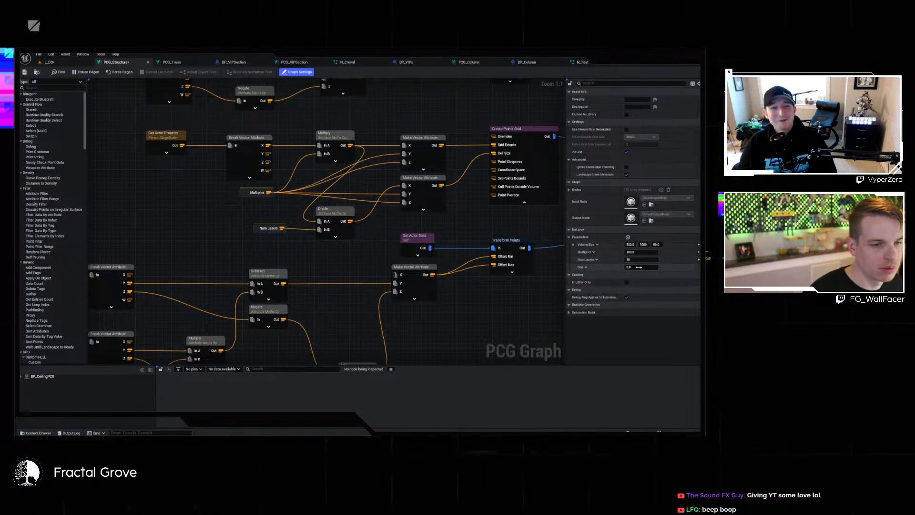
{"action": "key", "text": "Return"}
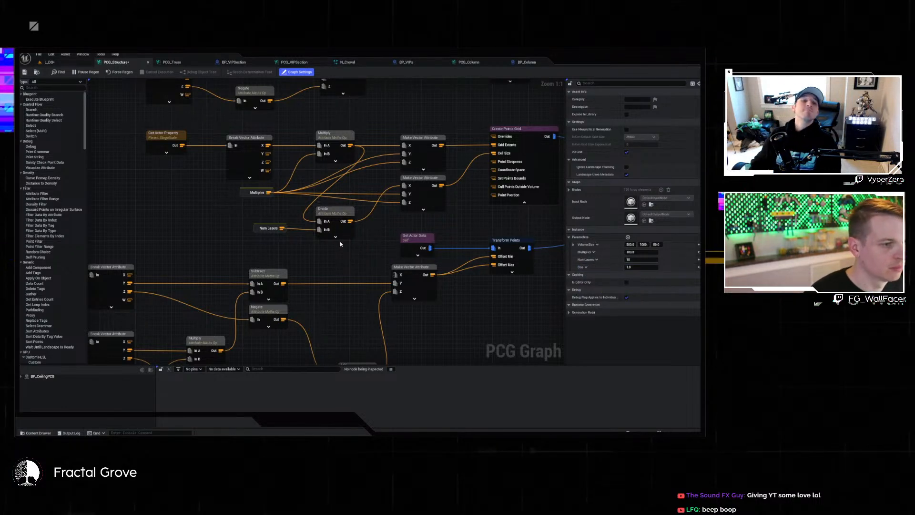
Disconnect Multiplier from the cell size Make Vector Attribute, add a Get One node, and connect it to the Y and Z inputs.
{"action": "left_click", "coordinate": [406, 200]}
{"action": "left_click", "coordinate": [406, 202], "text": "alt"}
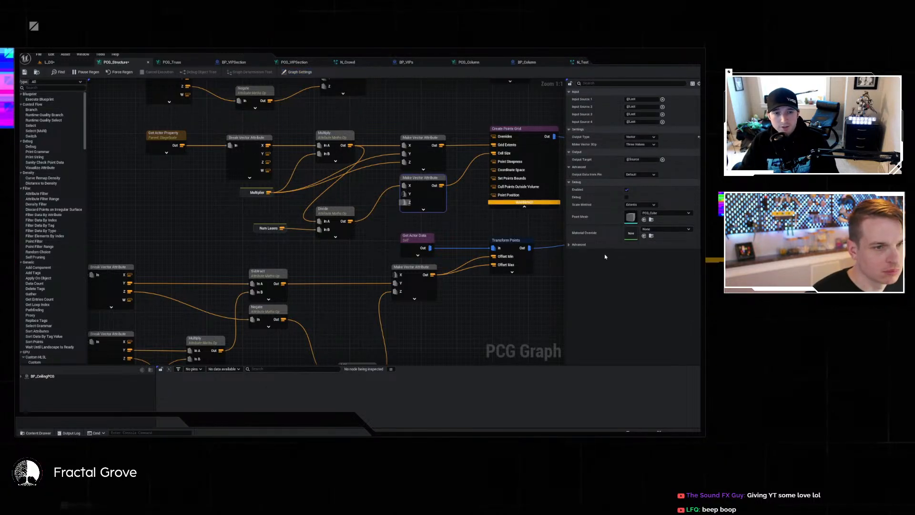
{"action": "right_click", "coordinate": [436, 216]}
{"action": "type", "text": "one"}
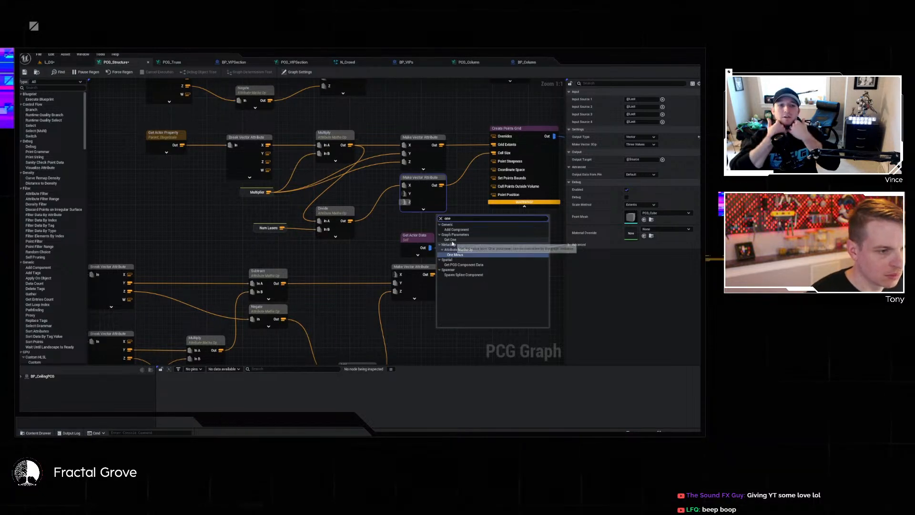
{"action": "left_click", "coordinate": [452, 239]}
{"action": "left_click_drag", "start_coordinate": [469, 218], "coordinate": [407, 196]}
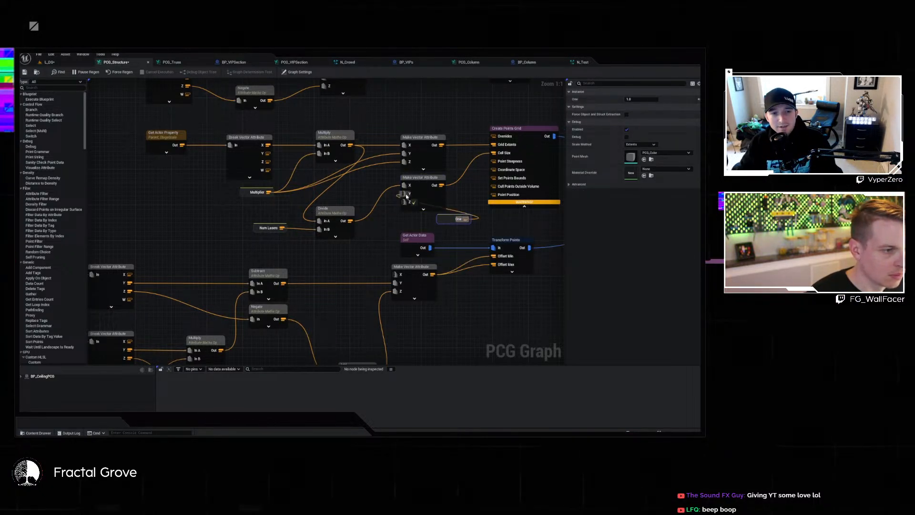
{"action": "left_click_drag", "start_coordinate": [468, 220], "coordinate": [405, 203]}
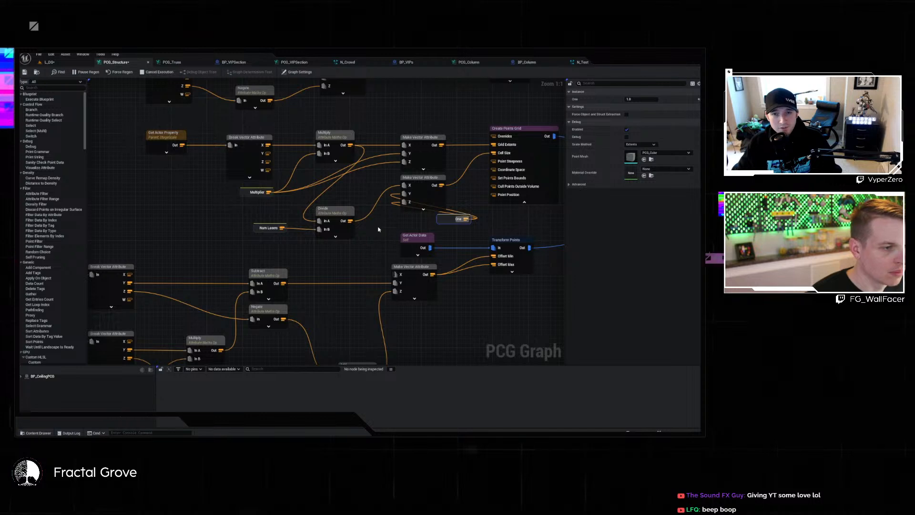
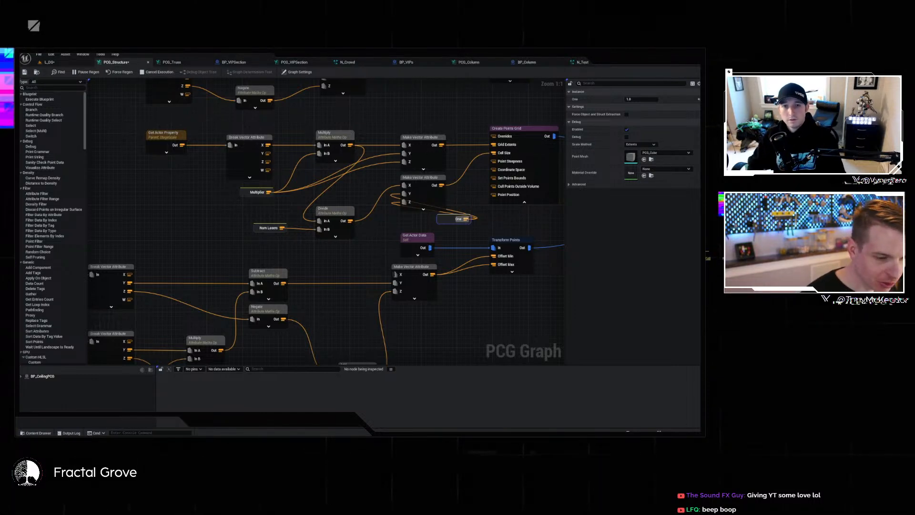
Switch to the Perforce client and dismiss its password request.
{"action": "mouse_move", "coordinate": [608, 435]}
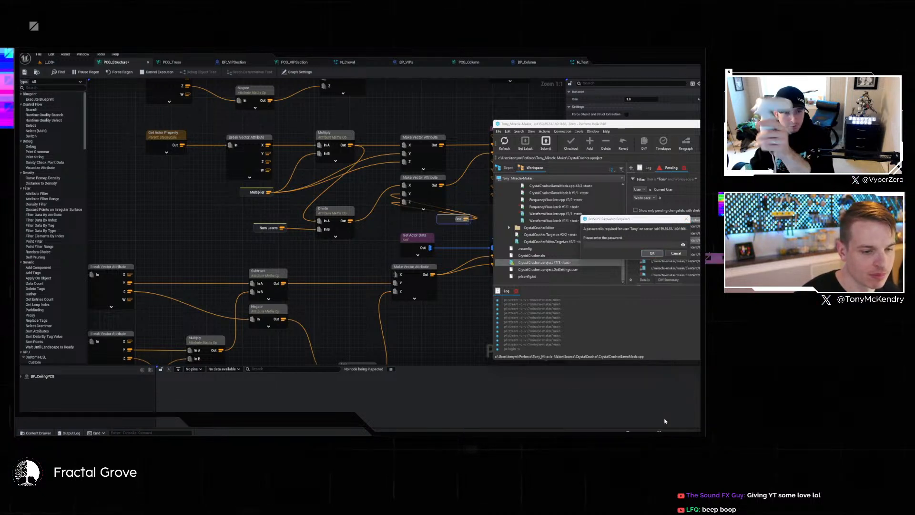
{"action": "mouse_move", "coordinate": [581, 431]}
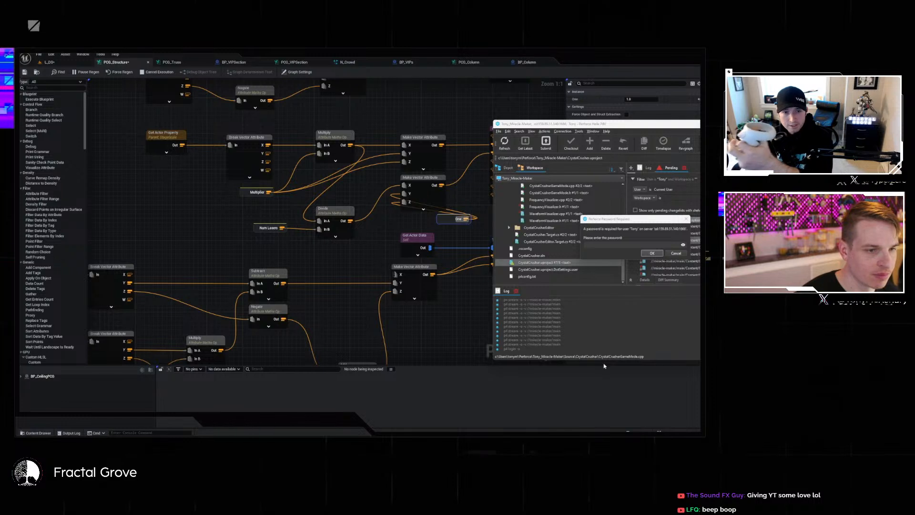
{"action": "left_click", "coordinate": [615, 244]}
{"action": "left_click", "coordinate": [686, 219]}
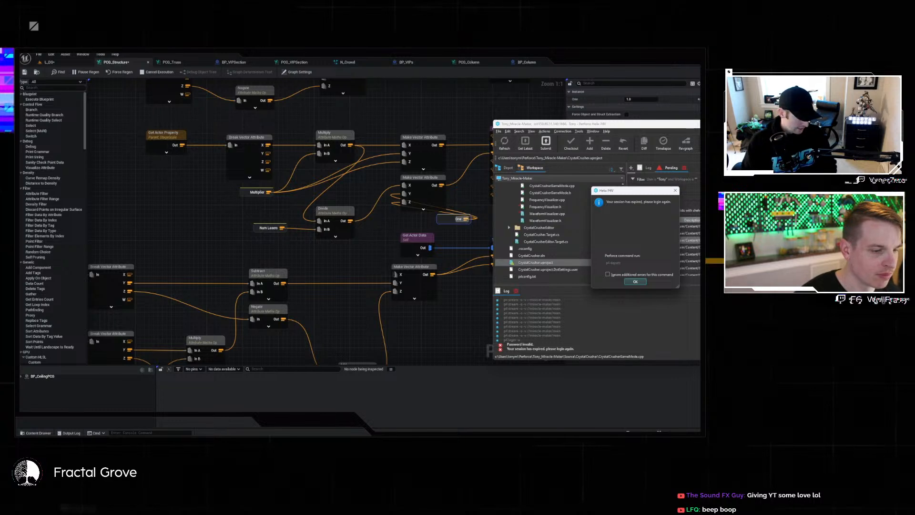
Open Task Manager, end the Helix Visual Client (P4V) task, and close Task Manager.
{"action": "key", "text": "ctrl+shift+Escape"}
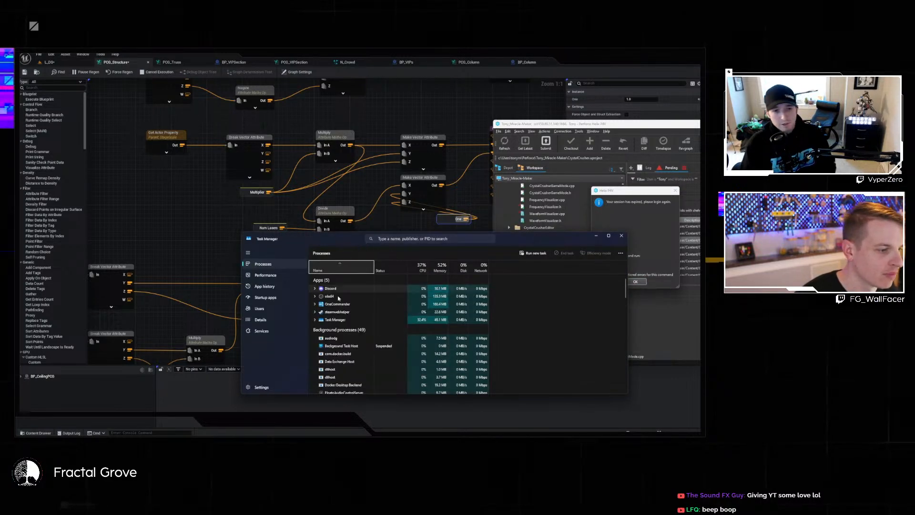
{"action": "scroll", "coordinate": [337, 336], "scroll_direction": "down", "scroll_amount": 3}
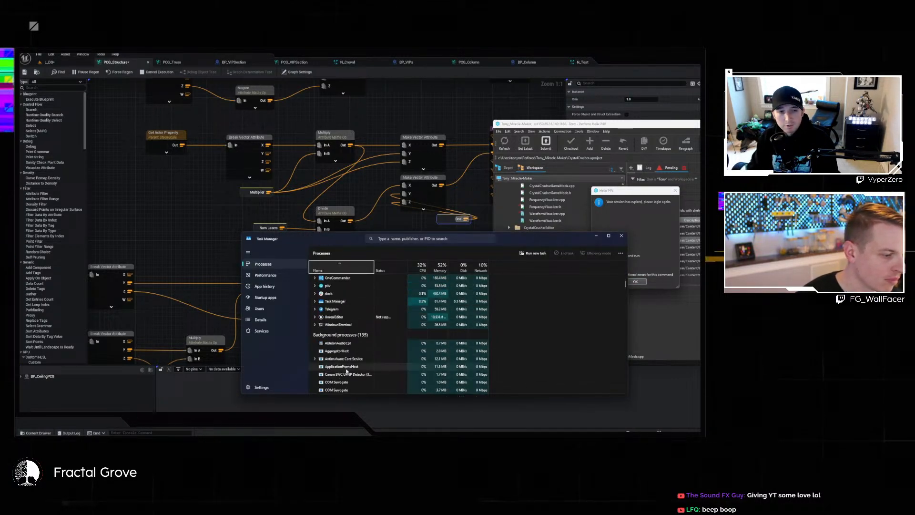
{"action": "scroll", "coordinate": [347, 365], "scroll_direction": "down", "scroll_amount": 8}
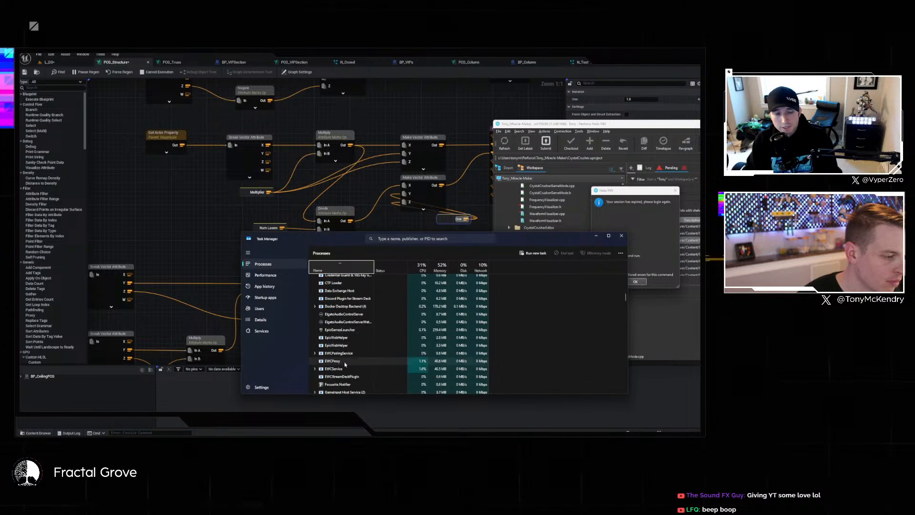
{"action": "left_click_drag", "start_coordinate": [502, 242], "coordinate": [631, 126]}
{"action": "scroll", "coordinate": [481, 216], "scroll_direction": "down", "scroll_amount": 5}
{"action": "scroll", "coordinate": [481, 219], "scroll_direction": "down", "scroll_amount": 10}
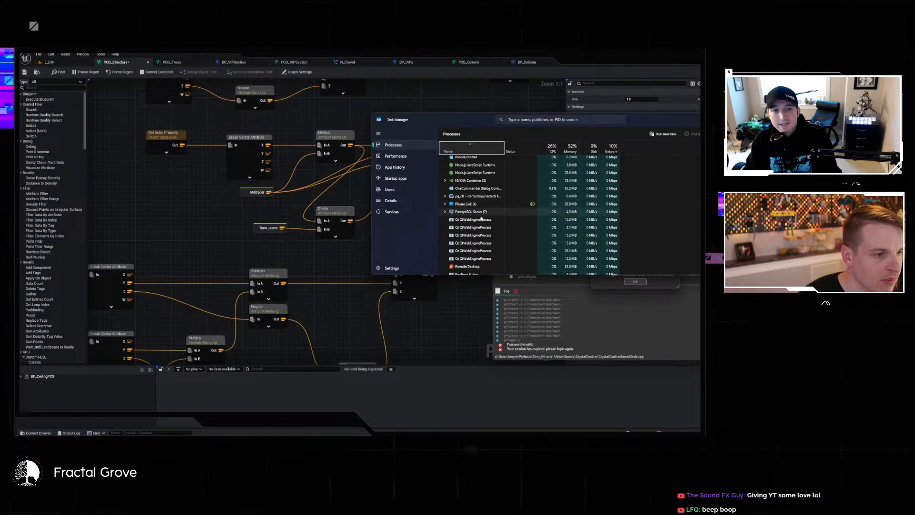
{"action": "scroll", "coordinate": [490, 233], "scroll_direction": "up", "scroll_amount": 10}
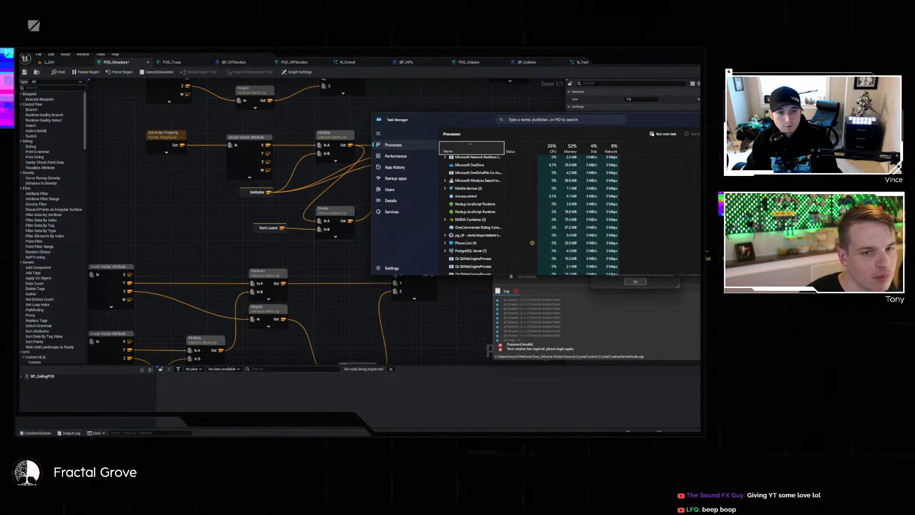
{"action": "scroll", "coordinate": [491, 176], "scroll_direction": "up", "scroll_amount": 5}
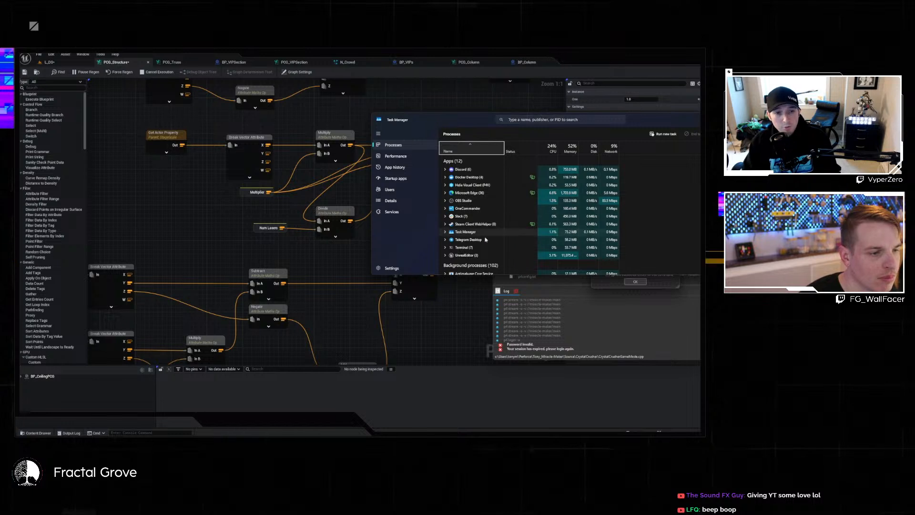
{"action": "left_click", "coordinate": [481, 185]}
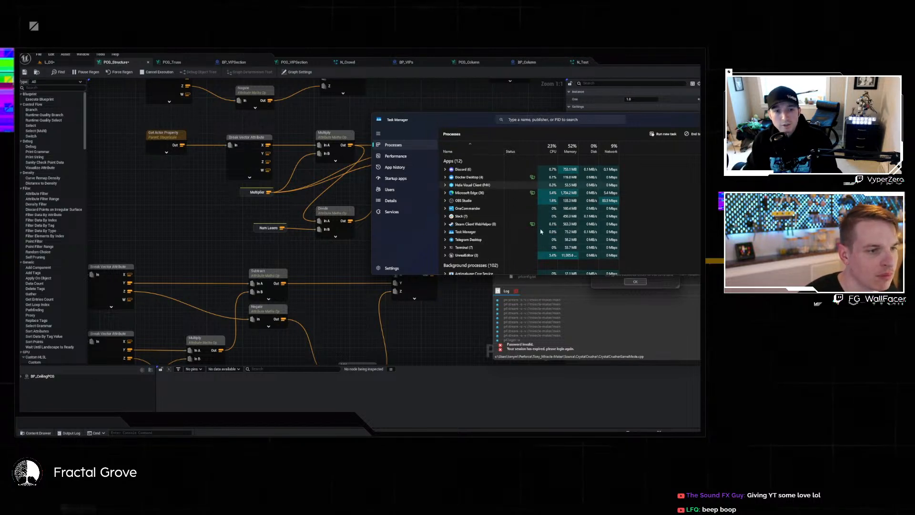
{"action": "left_click", "coordinate": [691, 135]}
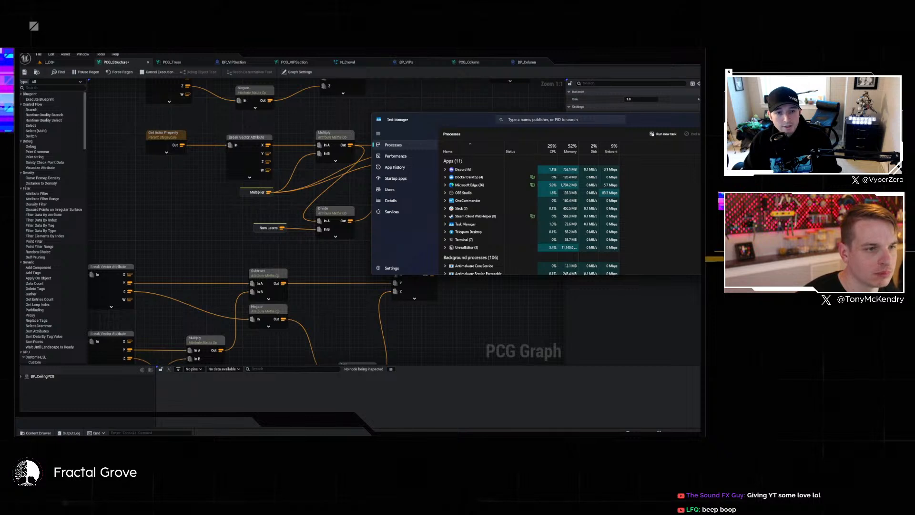
{"action": "key", "text": "alt+F4"}
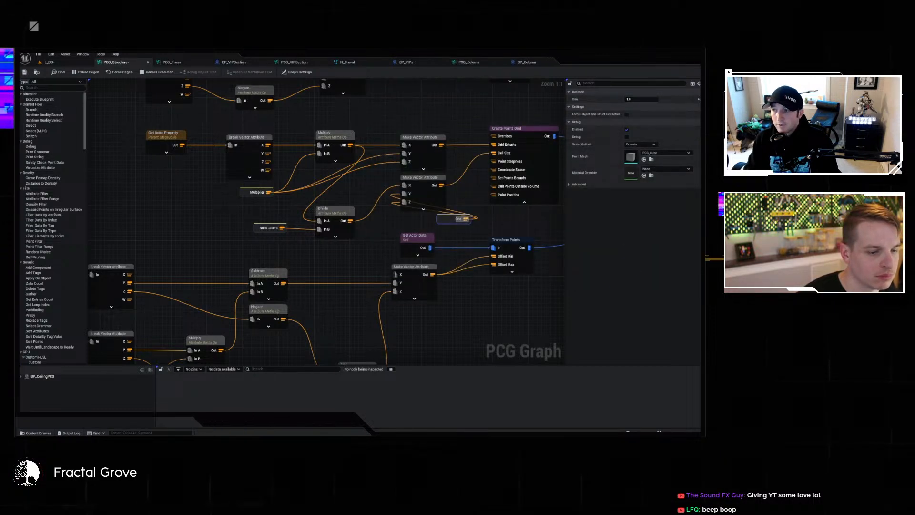
Reopen Task Manager, place it over a corner of the editor, and review the running processes.
{"action": "key", "text": "ctrl+shift+Escape"}
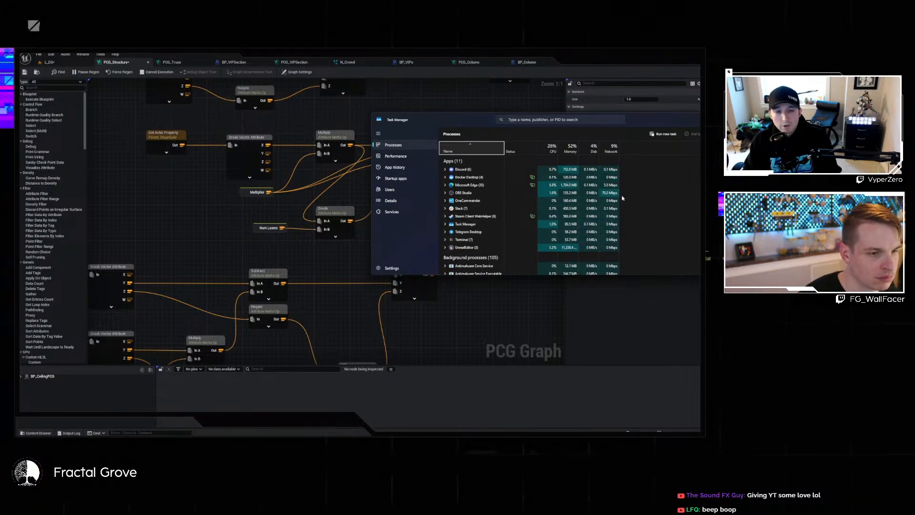
{"action": "left_click_drag", "start_coordinate": [670, 120], "coordinate": [0, 203]}
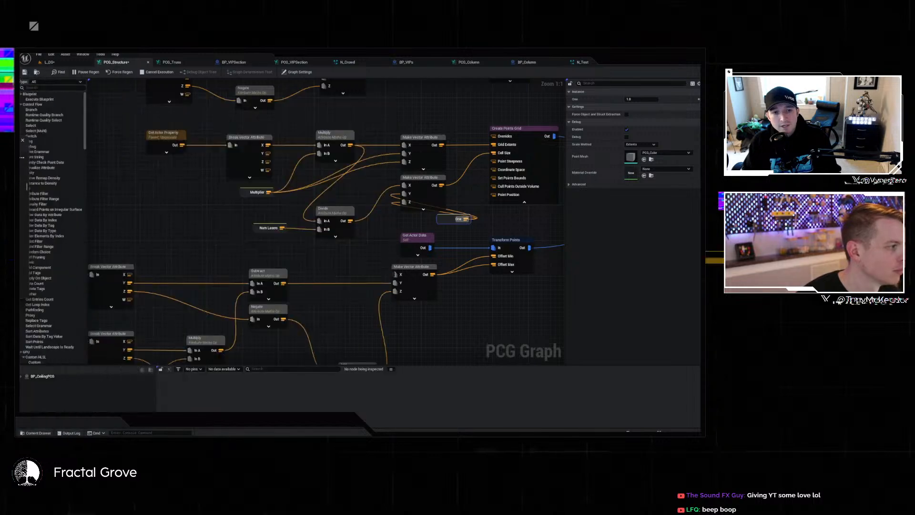
{"action": "left_click_drag", "start_coordinate": [701, 329], "coordinate": [562, 250]}
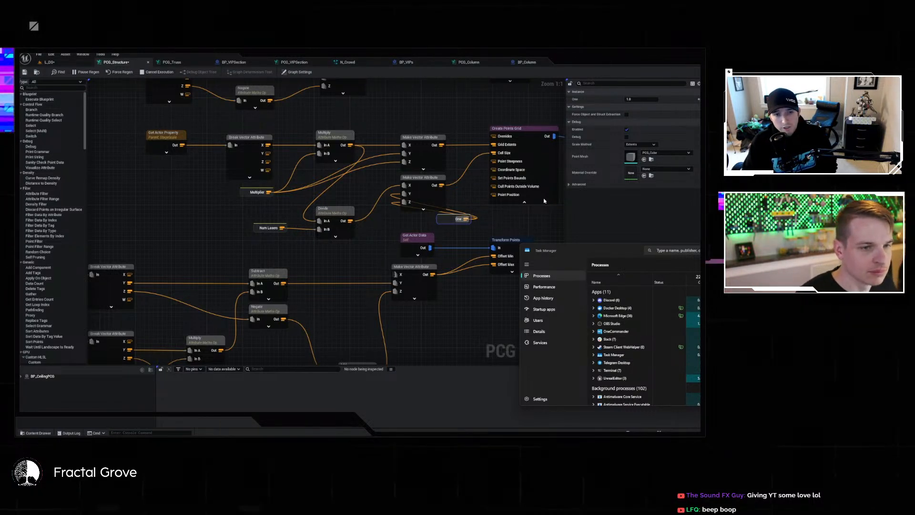
{"action": "mouse_move", "coordinate": [466, 433]}
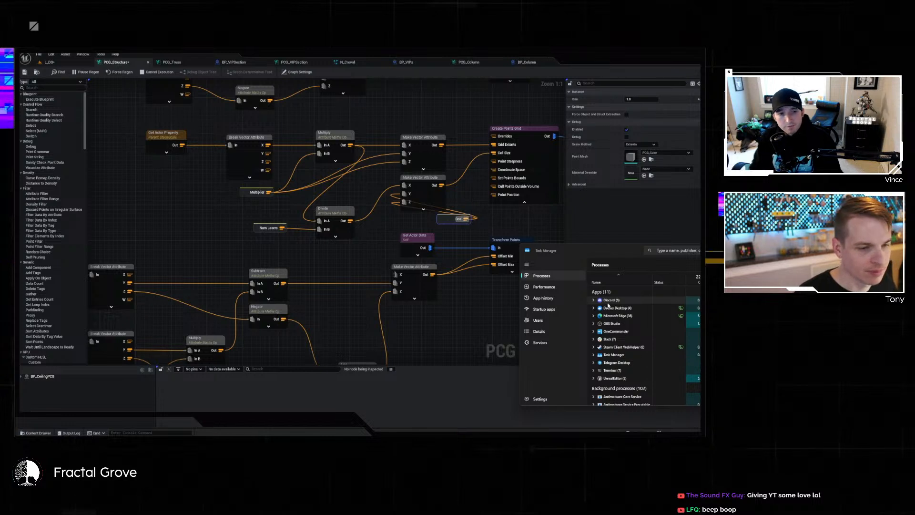
{"action": "scroll", "coordinate": [620, 334], "scroll_direction": "down", "scroll_amount": 2}
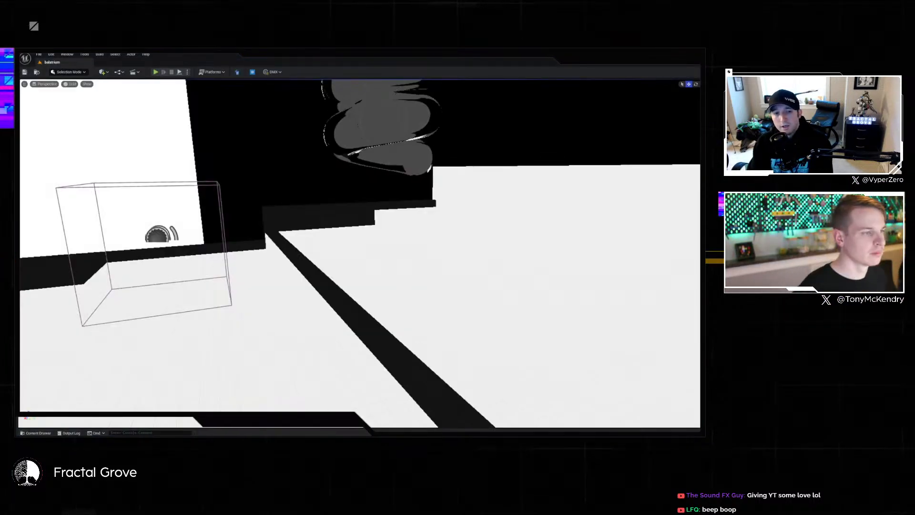
Reopen the stage level from the recent levels and select the white square at the stage's near edge.
{"action": "left_click", "coordinate": [38, 54]}
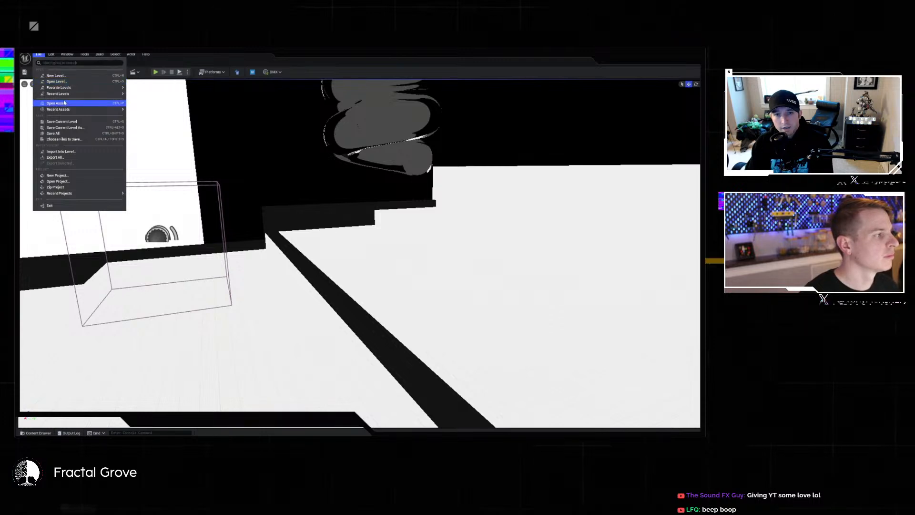
{"action": "mouse_move", "coordinate": [111, 94]}
{"action": "left_click", "coordinate": [149, 101]}
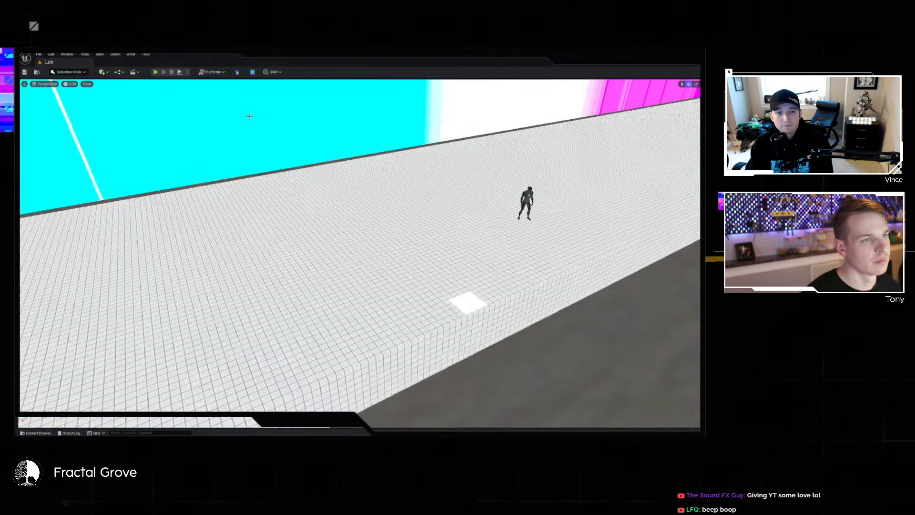
{"action": "mouse_move", "coordinate": [402, 158]}
{"action": "right_mouse_down"}
{"action": "mouse_move", "coordinate": [530, 136]}
{"action": "mouse_move", "coordinate": [405, 155]}
{"action": "right_mouse_up"}
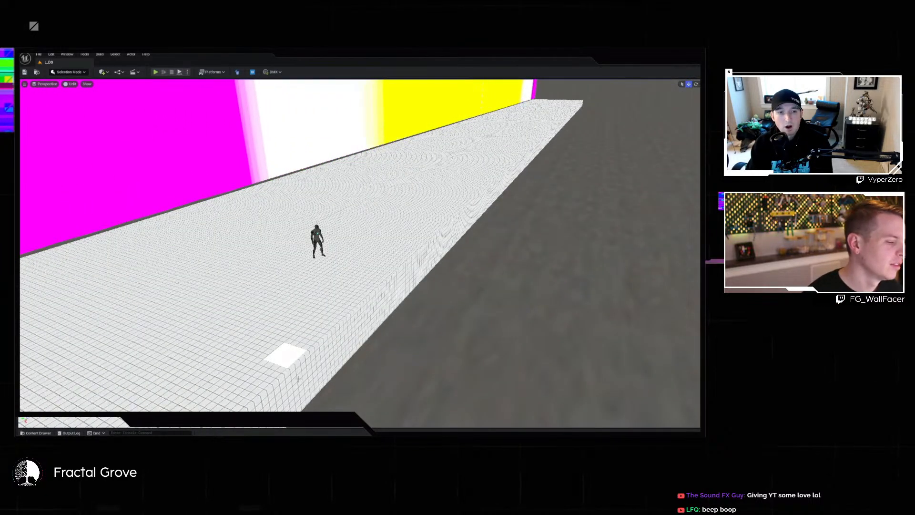
{"action": "left_click", "coordinate": [285, 356]}
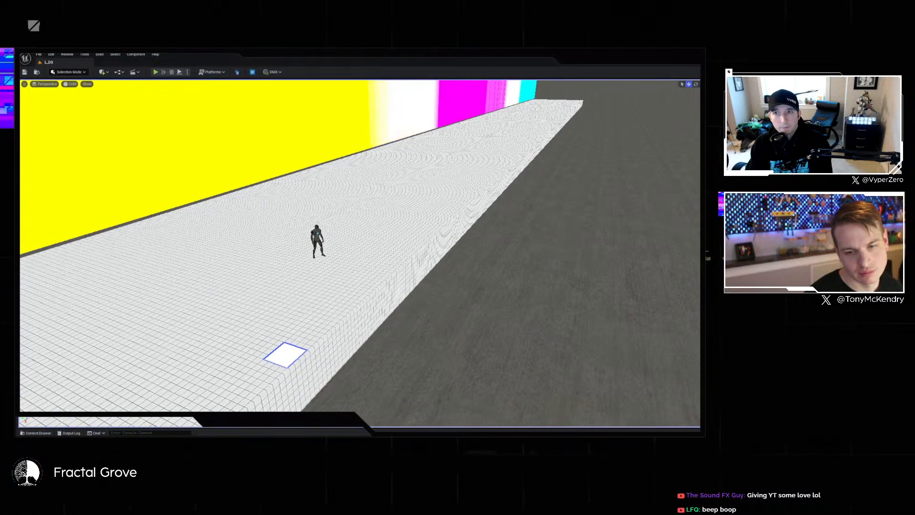
Open the PCG_Structure graph from the PCG content folder and locate the laser-spawning node group.
{"action": "key", "text": "ctrl+space"}
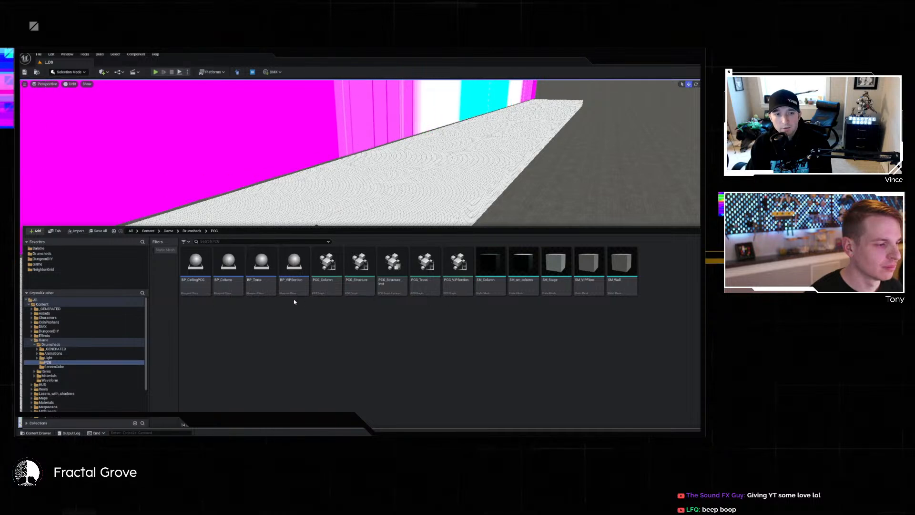
{"action": "left_click", "coordinate": [360, 269]}
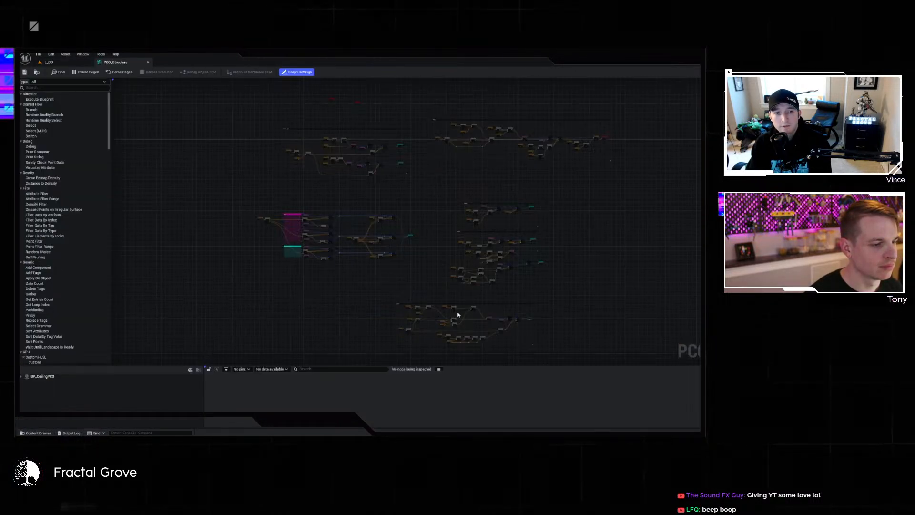
{"action": "right_click_drag", "start_coordinate": [600, 317], "coordinate": [599, 164]}
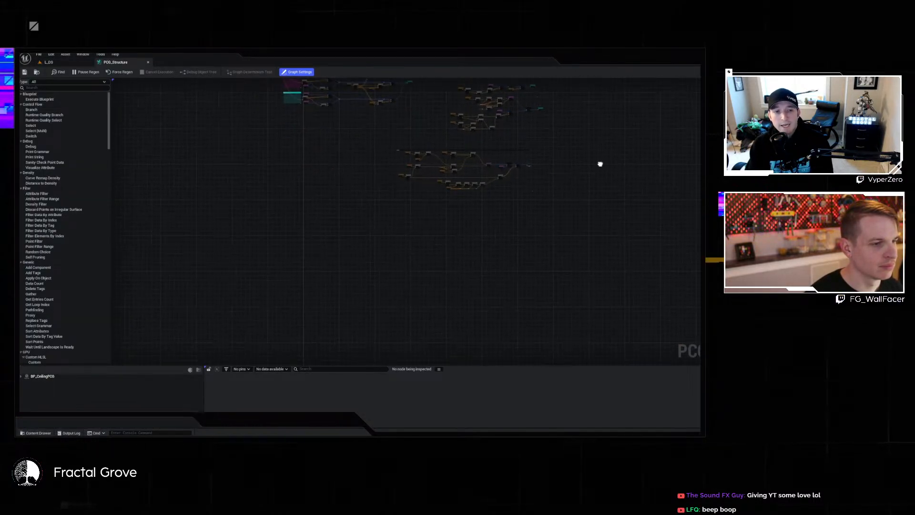
{"action": "scroll", "coordinate": [523, 183], "scroll_direction": "up", "scroll_amount": 7}
{"action": "scroll", "coordinate": [523, 183], "scroll_direction": "down", "scroll_amount": 5}
{"action": "right_click_drag", "start_coordinate": [523, 180], "coordinate": [532, 291]}
{"action": "scroll", "coordinate": [532, 291], "scroll_direction": "up", "scroll_amount": 6}
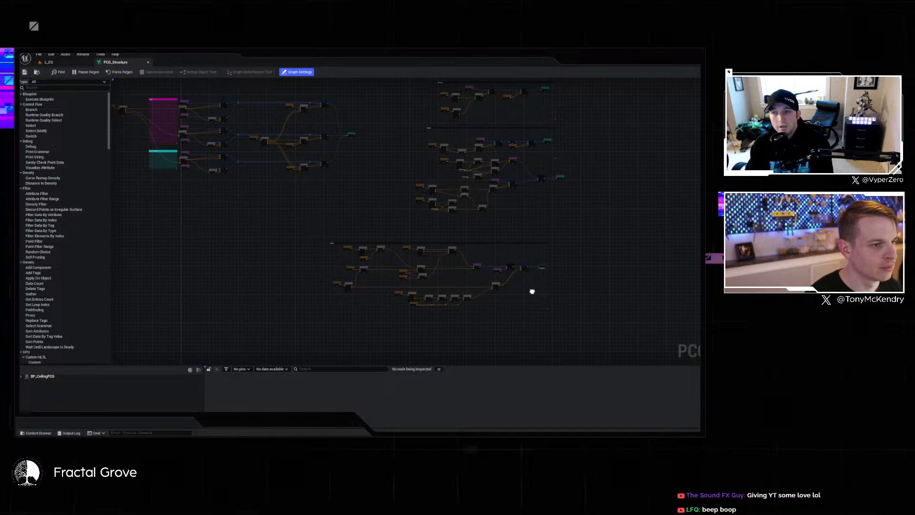
{"action": "right_click_drag", "start_coordinate": [487, 240], "coordinate": [485, 349]}
{"action": "scroll", "coordinate": [429, 284], "scroll_direction": "down", "scroll_amount": 5}
{"action": "right_click_drag", "start_coordinate": [420, 242], "coordinate": [399, 274]}
{"action": "scroll", "coordinate": [399, 266], "scroll_direction": "up", "scroll_amount": 6}
{"action": "scroll", "coordinate": [394, 266], "scroll_direction": "down", "scroll_amount": 4}
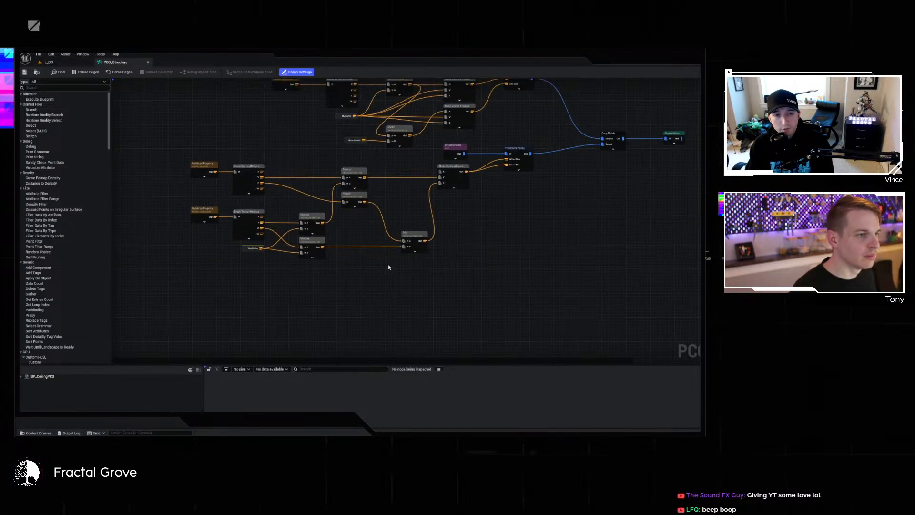
Move the whole laser-spawning node group into empty space beside the other graph sections and save PCG_Structure.
{"action": "left_click_drag", "start_coordinate": [219, 128], "coordinate": [658, 276]}
{"action": "left_click_drag", "start_coordinate": [306, 129], "coordinate": [629, 149]}
{"action": "right_click_drag", "start_coordinate": [529, 175], "coordinate": [194, 281]}
{"action": "left_click_drag", "start_coordinate": [343, 268], "coordinate": [471, 190]}
{"action": "right_click_drag", "start_coordinate": [634, 287], "coordinate": [472, 286]}
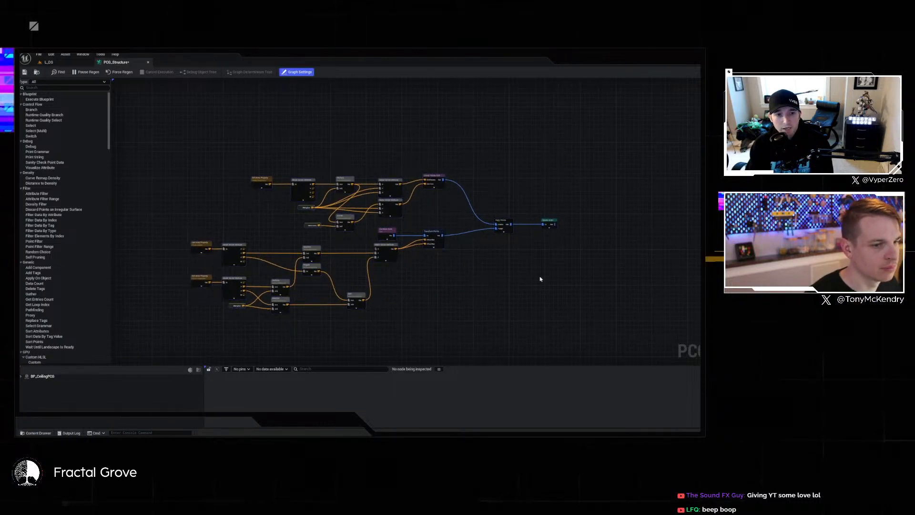
{"action": "scroll", "coordinate": [505, 282], "scroll_direction": "up", "scroll_amount": 3}
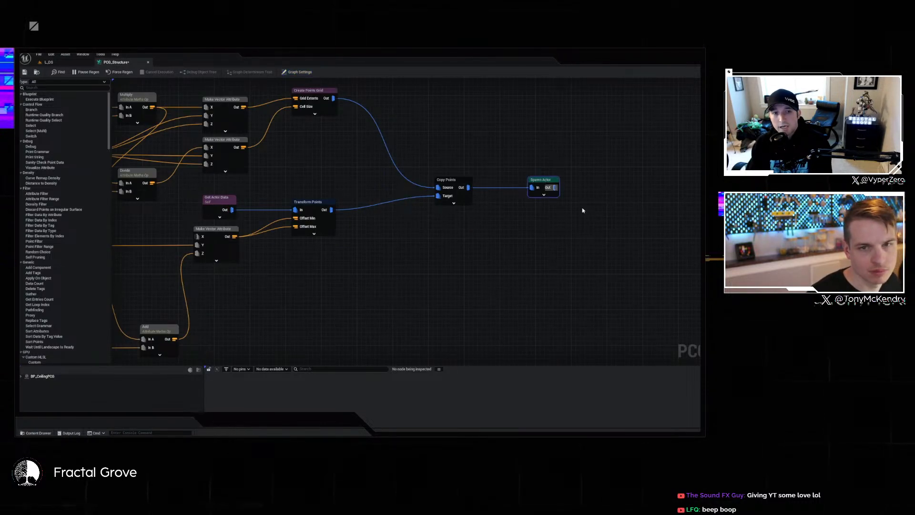
{"action": "scroll", "coordinate": [476, 231], "scroll_direction": "down", "scroll_amount": 2}
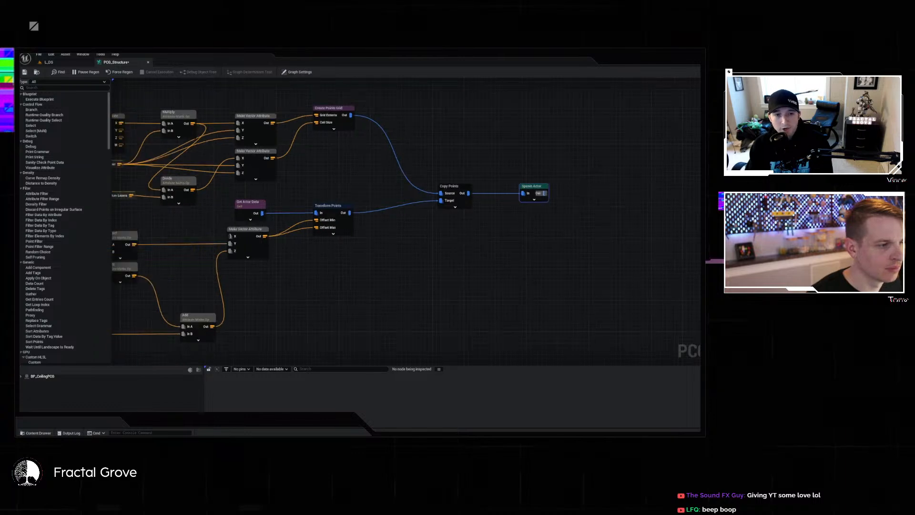
{"action": "right_click_drag", "start_coordinate": [460, 236], "coordinate": [605, 235]}
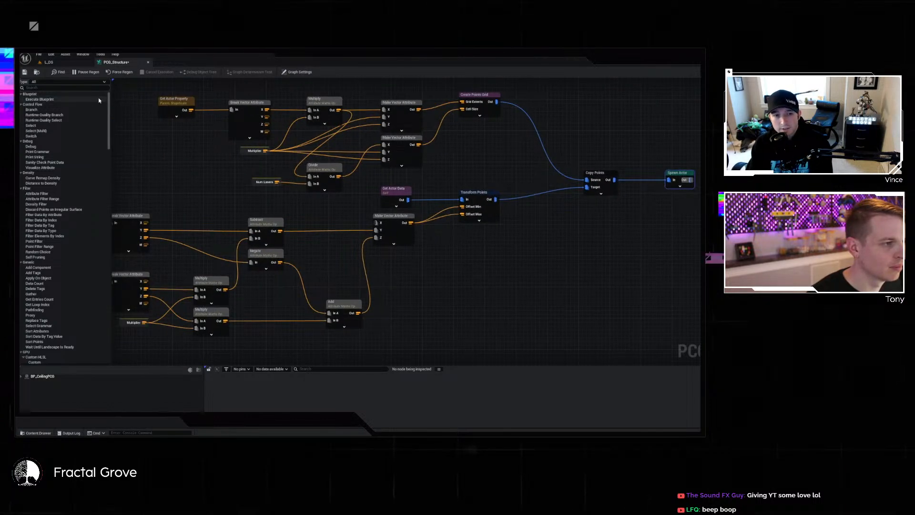
{"action": "left_click", "coordinate": [24, 72]}
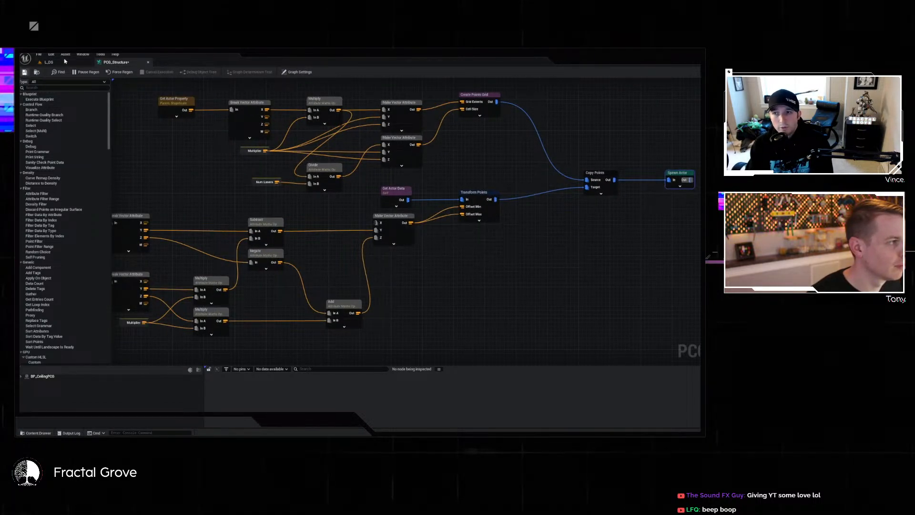
Check the level, and review the laser node group's placement relative to the other sections of PCG_Structure.
{"action": "left_click", "coordinate": [63, 62]}
{"action": "mouse_move", "coordinate": [135, 89]}
{"action": "right_mouse_down"}
{"action": "mouse_move", "coordinate": [40, 89]}
{"action": "mouse_move", "coordinate": [135, 89]}
{"action": "right_mouse_up"}
{"action": "left_click", "coordinate": [116, 62]}
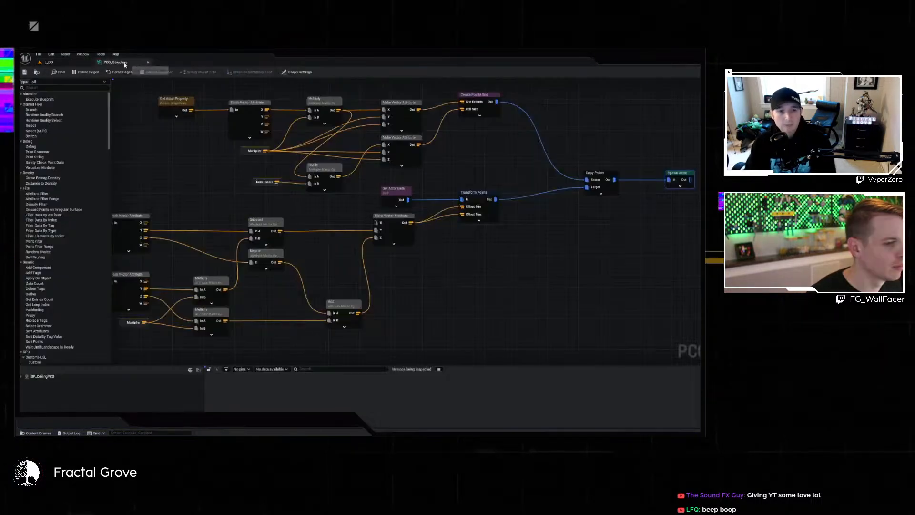
{"action": "scroll", "coordinate": [371, 161], "scroll_direction": "down", "scroll_amount": 5}
{"action": "scroll", "coordinate": [371, 162], "scroll_direction": "up", "scroll_amount": 4}
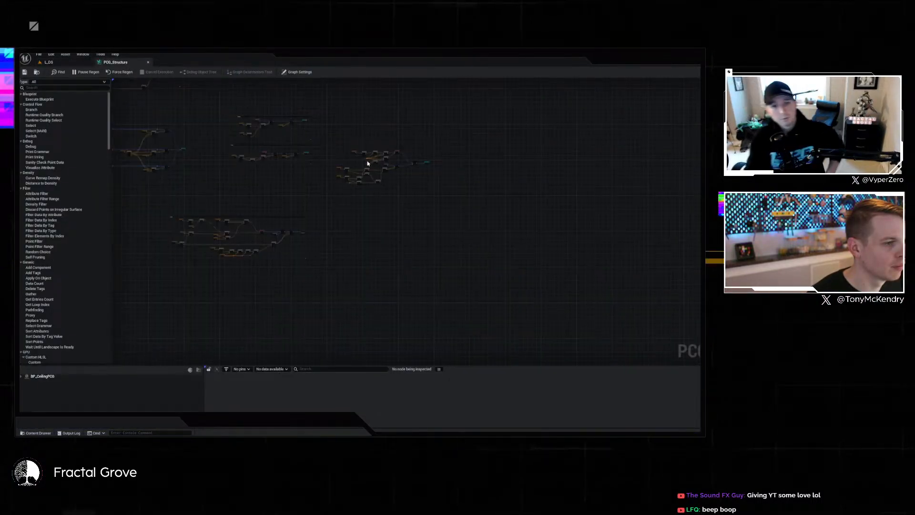
{"action": "right_click_drag", "start_coordinate": [351, 168], "coordinate": [323, 246]}
{"action": "scroll", "coordinate": [459, 258], "scroll_direction": "up", "scroll_amount": 7}
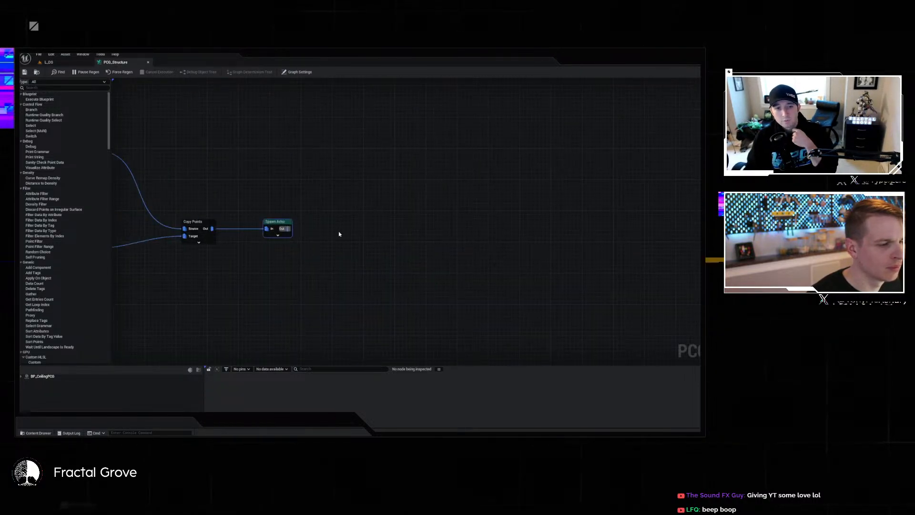
{"action": "right_click_drag", "start_coordinate": [253, 182], "coordinate": [512, 203]}
{"action": "right_click_drag", "start_coordinate": [403, 196], "coordinate": [590, 104]}
{"action": "scroll", "coordinate": [590, 104], "scroll_direction": "down", "scroll_amount": 6}
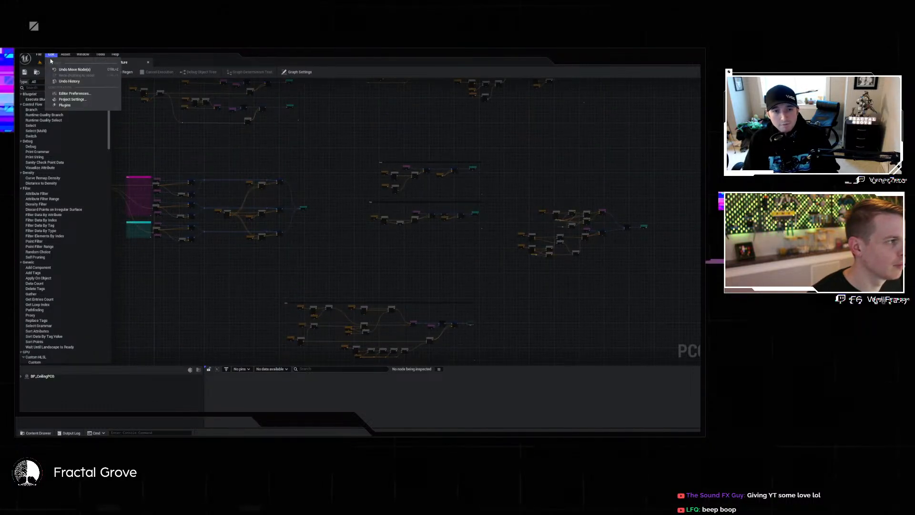
Delete the selected actor in the level, undo the deletion, and view the lasers at the stage edge up close.
{"action": "left_click", "coordinate": [48, 62]}
{"action": "right_click_drag", "start_coordinate": [440, 170], "coordinate": [556, 185]}
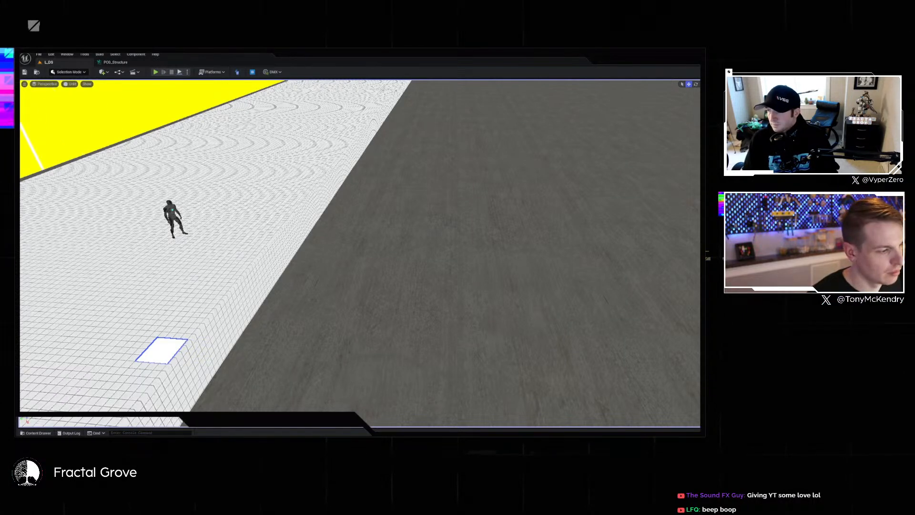
{"action": "key", "text": "Delete"}
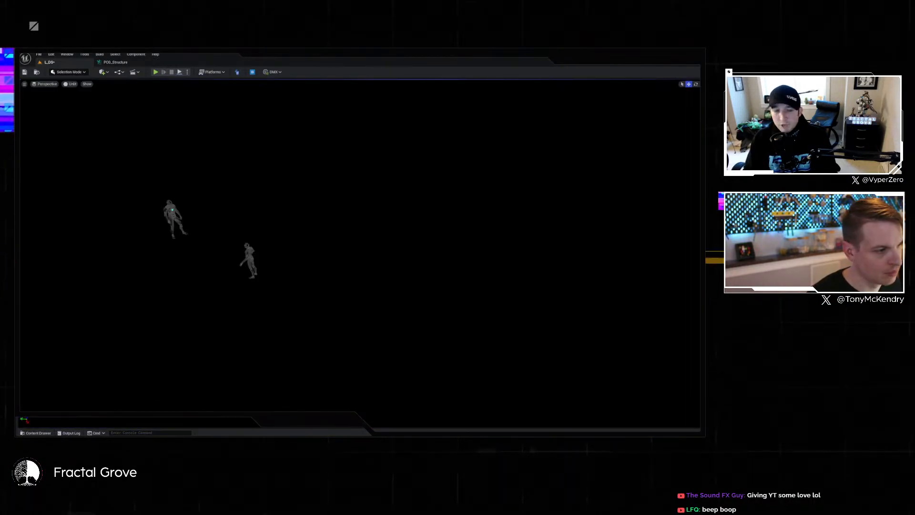
{"action": "key", "text": "ctrl+z"}
{"action": "right_click_drag", "start_coordinate": [597, 294], "coordinate": [541, 305]}
{"action": "key", "text": "w"}
{"action": "key", "text": "w"}
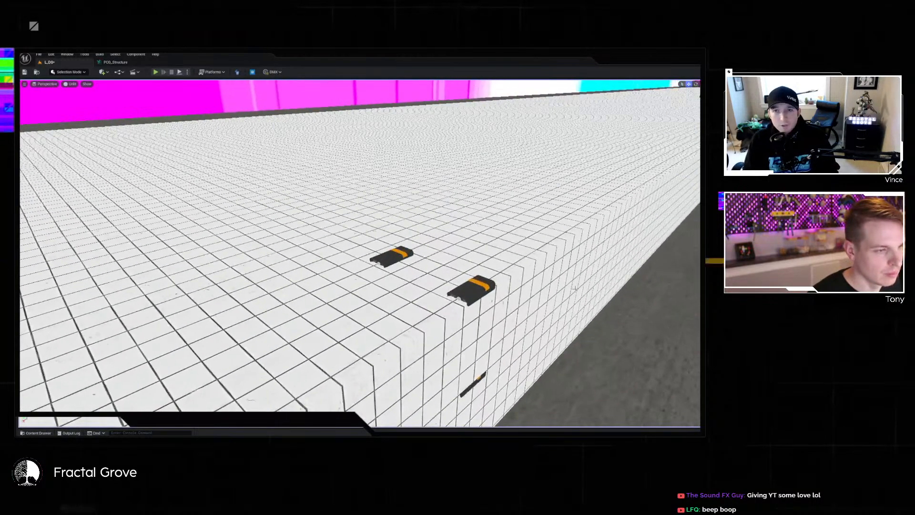
Return to the PCG_Structure graph and align the upper Get Actor Property and Break Vector Attribute nodes above the matching lower nodes.
{"action": "left_click", "coordinate": [113, 64]}
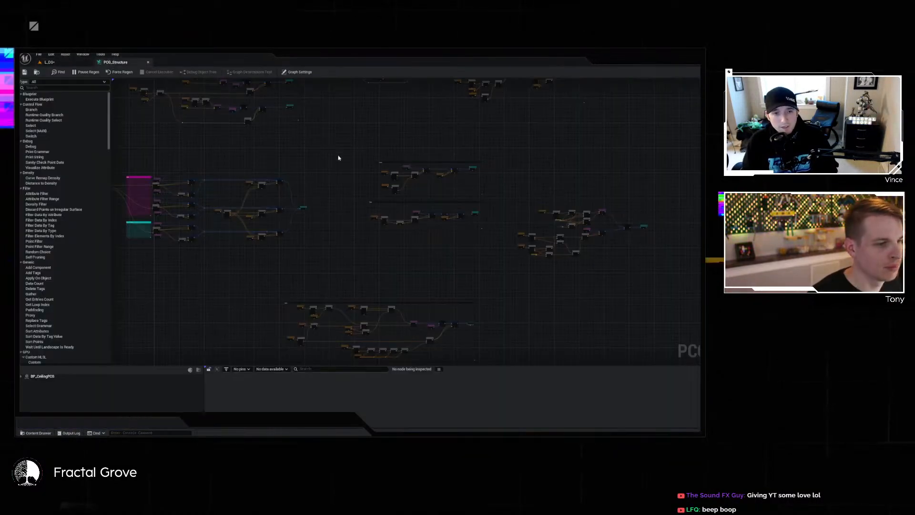
{"action": "scroll", "coordinate": [316, 206], "scroll_direction": "up", "scroll_amount": 5}
{"action": "right_click_drag", "start_coordinate": [300, 234], "coordinate": [271, 237]}
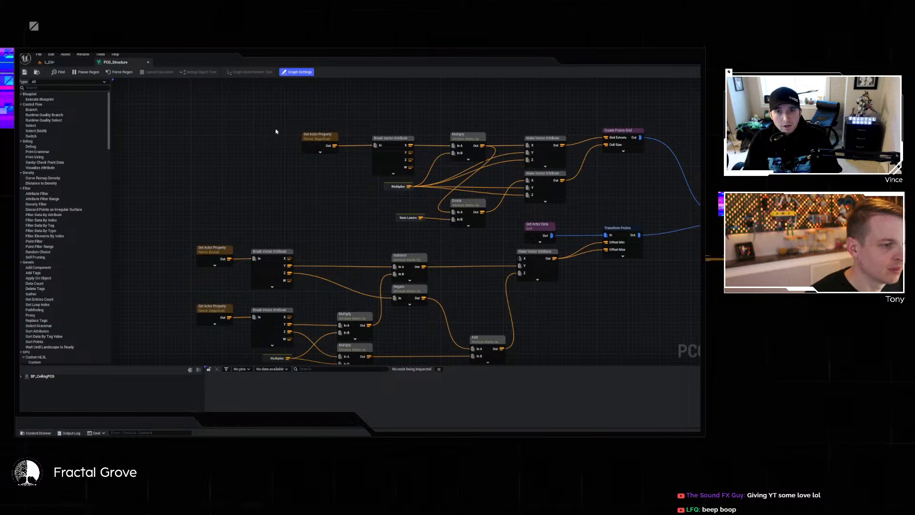
{"action": "left_click_drag", "start_coordinate": [272, 127], "coordinate": [280, 154]}
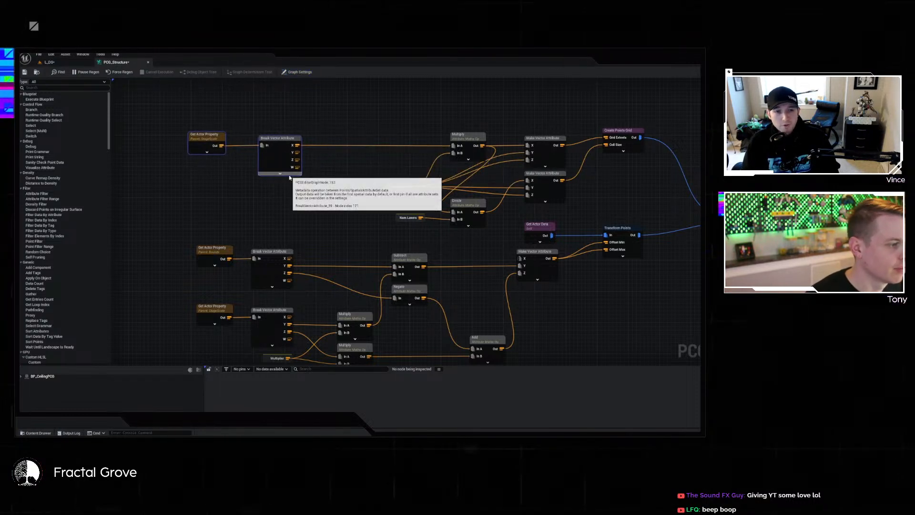
{"action": "left_click", "coordinate": [224, 166]}
{"action": "left_click_drag", "start_coordinate": [205, 145], "coordinate": [211, 139]}
{"action": "left_click", "coordinate": [231, 180]}
{"action": "left_click_drag", "start_coordinate": [274, 151], "coordinate": [266, 152]}
{"action": "left_click", "coordinate": [353, 188]}
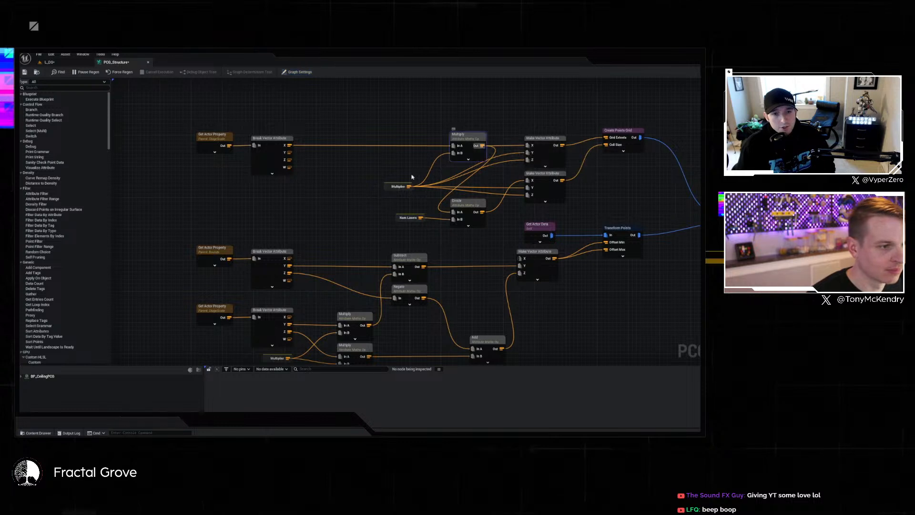
Move the upper Multiplier, Num Lasers and Multiply nodes next to the upper Break Vector Attribute node.
{"action": "left_click_drag", "start_coordinate": [388, 188], "coordinate": [269, 190]}
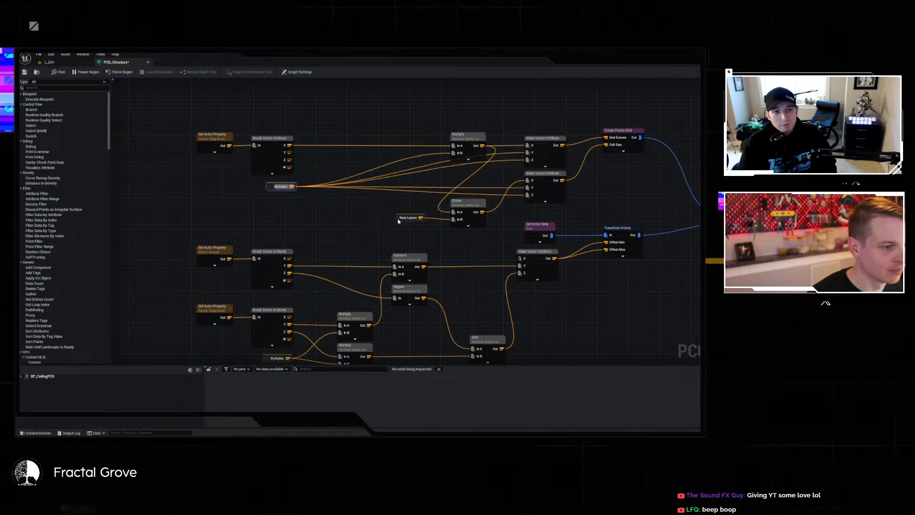
{"action": "left_click_drag", "start_coordinate": [398, 219], "coordinate": [271, 202]}
{"action": "left_click_drag", "start_coordinate": [468, 139], "coordinate": [350, 140]}
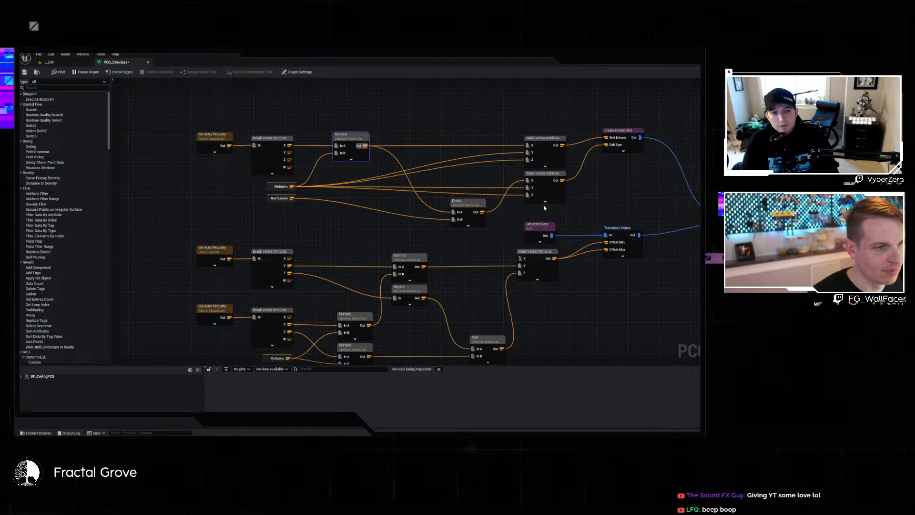
{"action": "right_click_drag", "start_coordinate": [591, 208], "coordinate": [519, 202]}
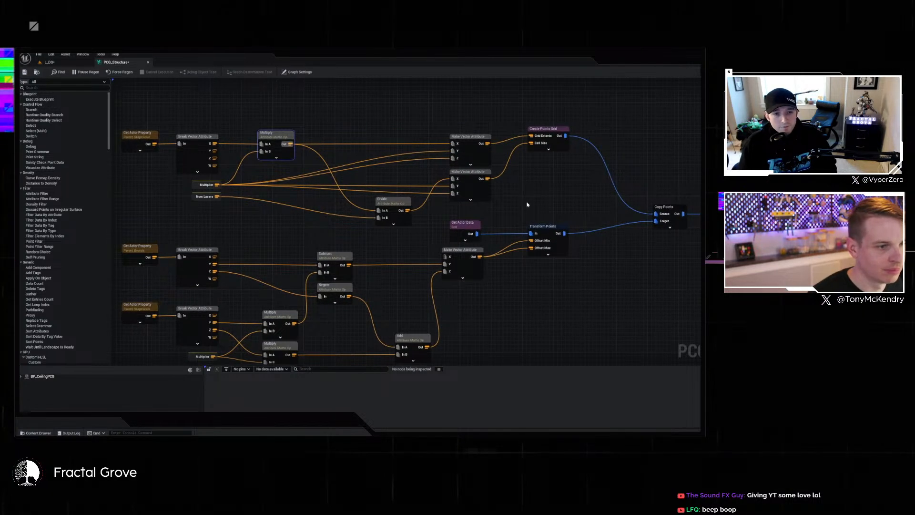
Add a One parameter node, wire it in place of Multiplier into the grid cell size's Make Vector Attribute Y and Z, and check the level.
{"action": "left_click", "coordinate": [308, 117]}
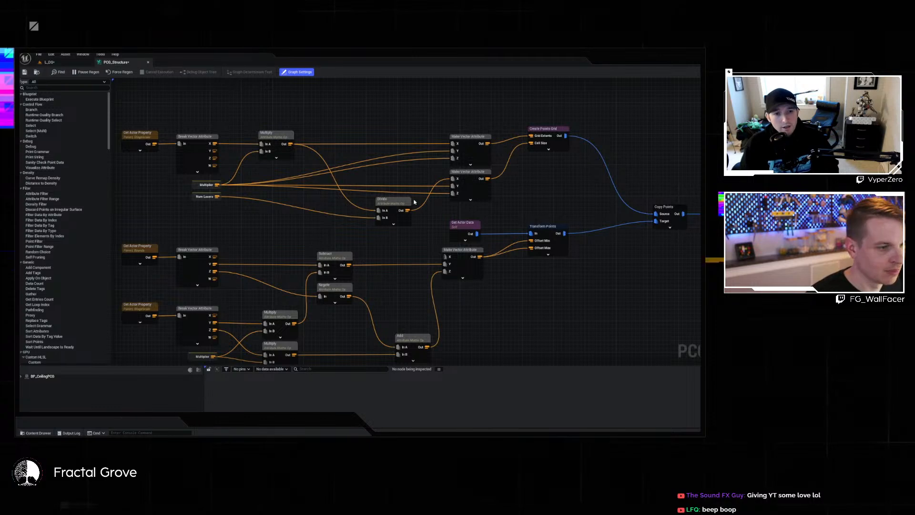
{"action": "right_click", "coordinate": [302, 241]}
{"action": "type", "text": "one"}
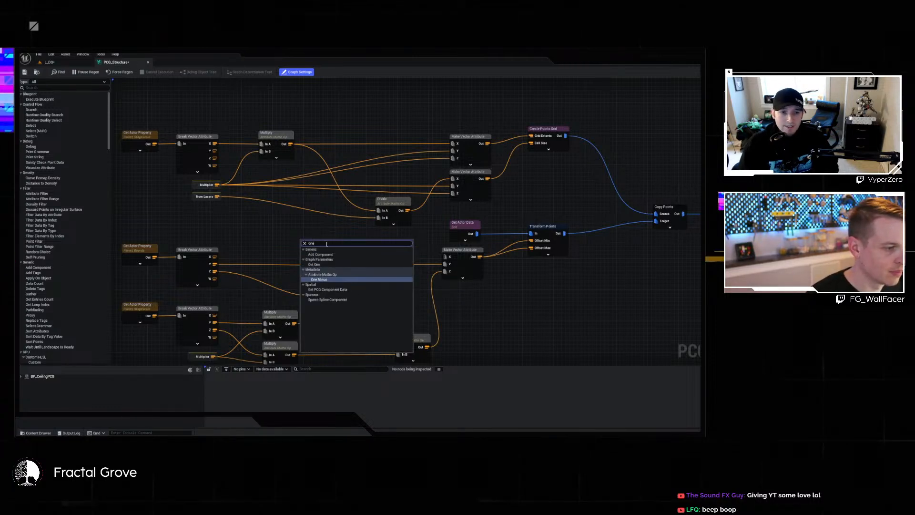
{"action": "key", "text": "Escape"}
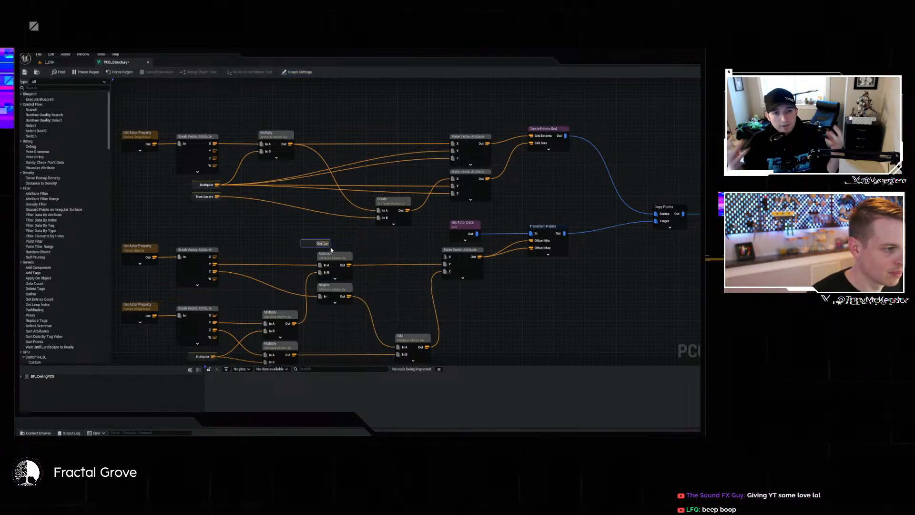
{"action": "left_click", "coordinate": [392, 243]}
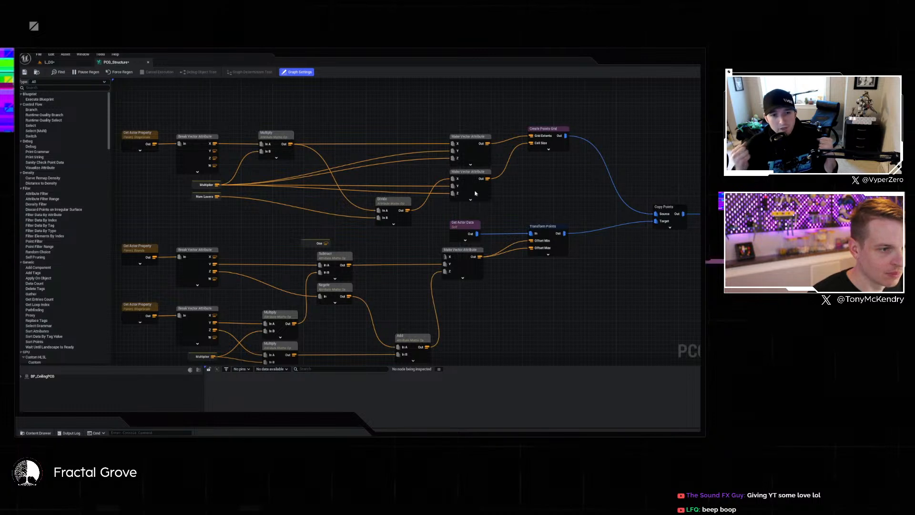
{"action": "left_click", "coordinate": [453, 186], "text": "alt"}
{"action": "left_click", "coordinate": [452, 194], "text": "alt"}
{"action": "left_click_drag", "start_coordinate": [305, 247], "coordinate": [423, 217]}
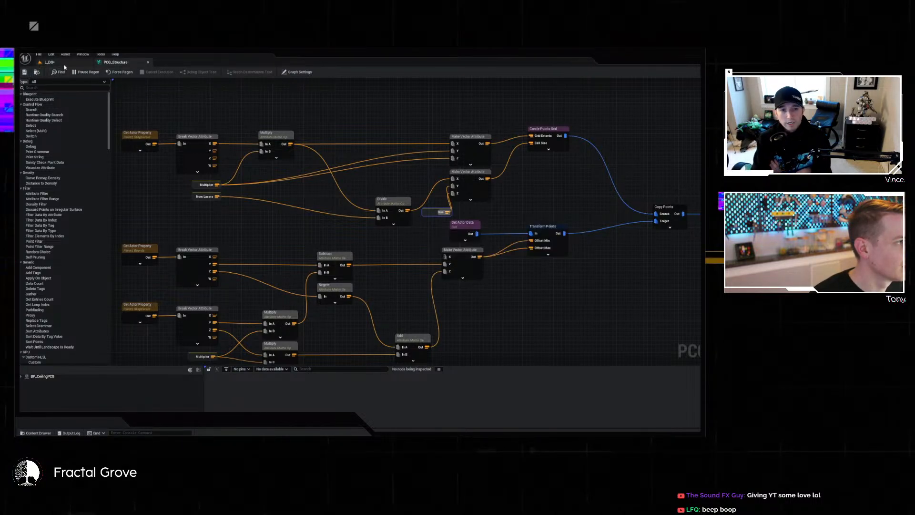
{"action": "left_click", "coordinate": [49, 62]}
{"action": "key", "text": "d"}
{"action": "right_click_drag", "start_coordinate": [360, 253], "coordinate": [143, 252]}
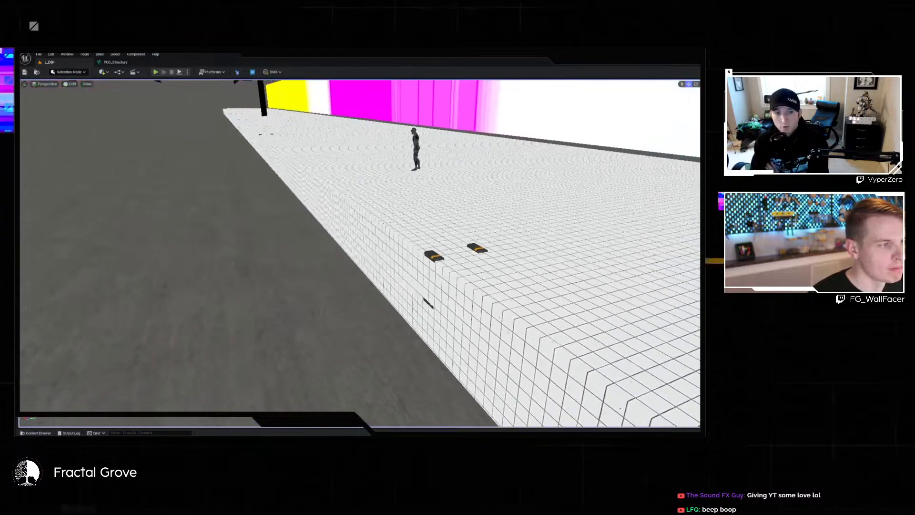
Tidy the Divide node, connect One to Y and Z of the grid extents' Make Vector Attribute, and save PCG_Structure.
{"action": "left_click", "coordinate": [118, 62]}
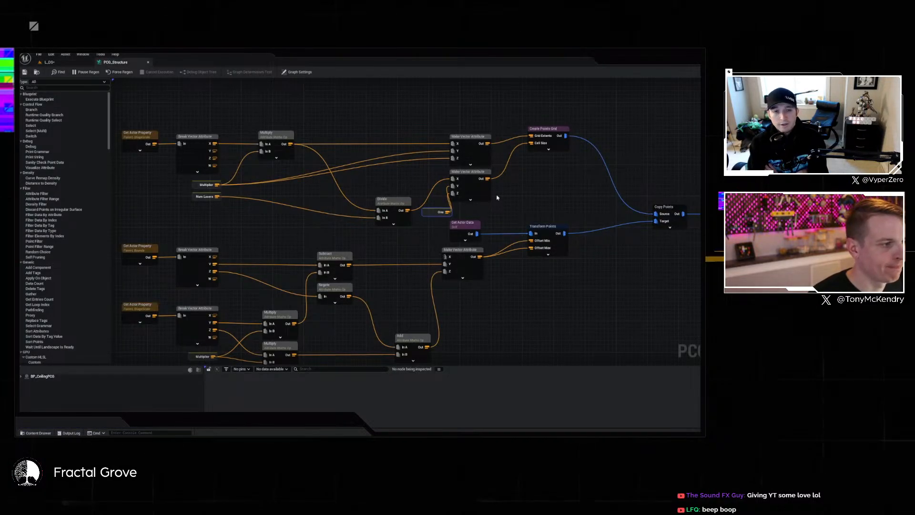
{"action": "left_click_drag", "start_coordinate": [400, 206], "coordinate": [374, 194]}
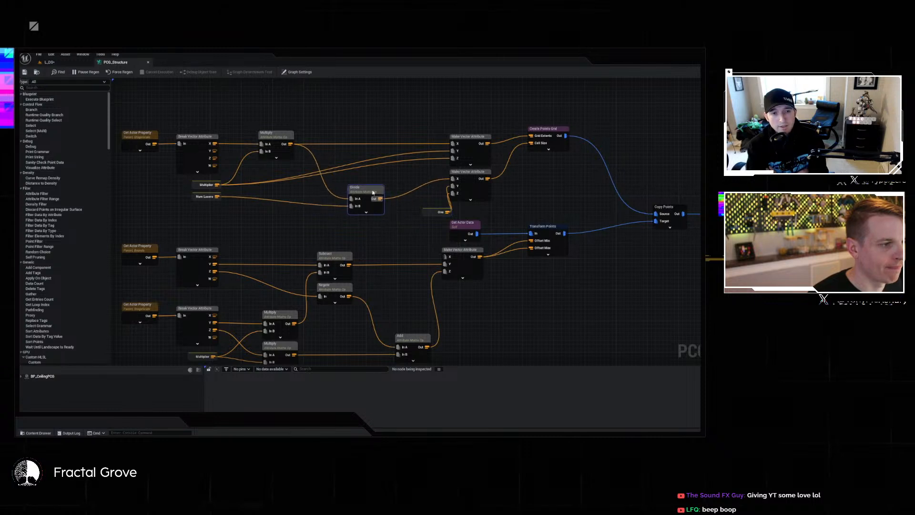
{"action": "left_click", "coordinate": [452, 152], "text": "alt"}
{"action": "left_click_drag", "start_coordinate": [429, 210], "coordinate": [451, 160]}
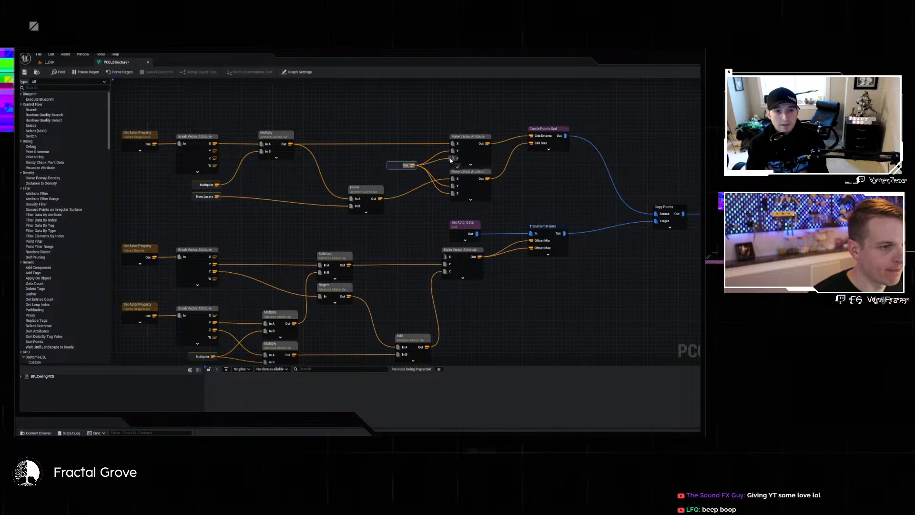
{"action": "left_click", "coordinate": [25, 73]}
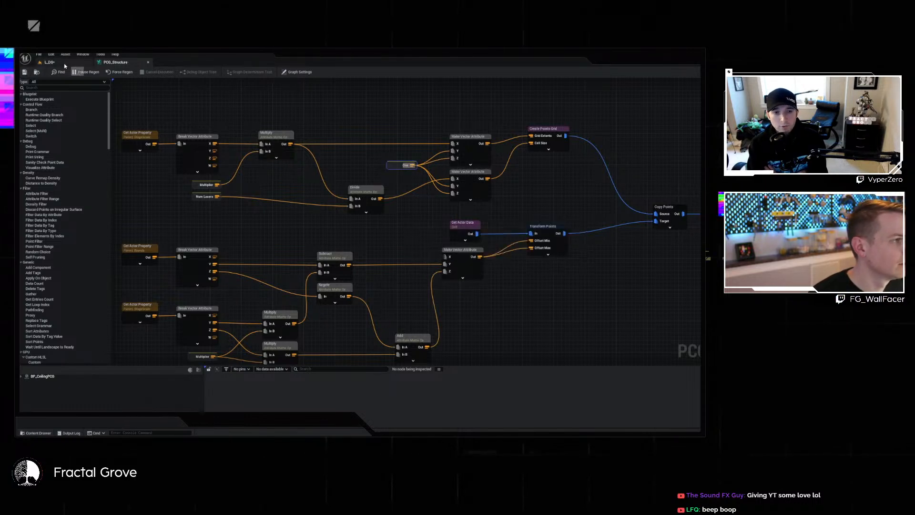
Inspect the generated structure and the laser placement on the stage from both ends in the level.
{"action": "left_click", "coordinate": [63, 64]}
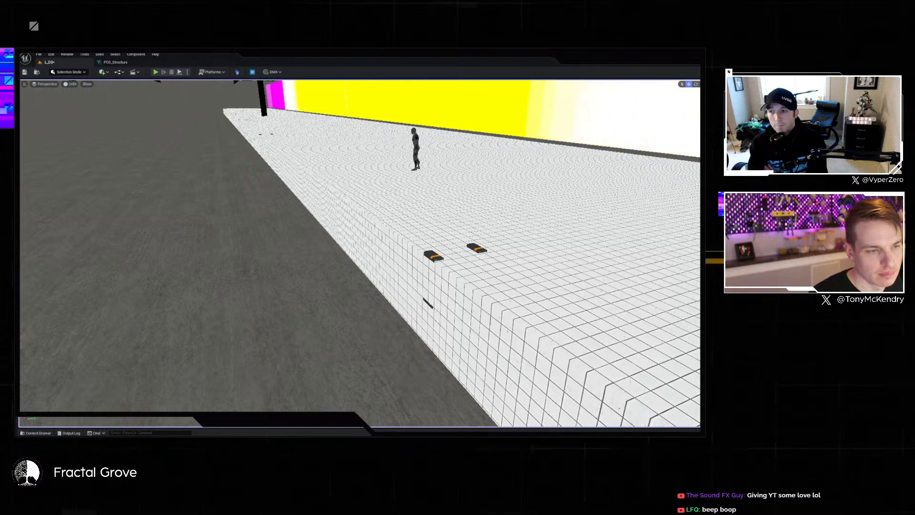
{"action": "left_click", "coordinate": [670, 327]}
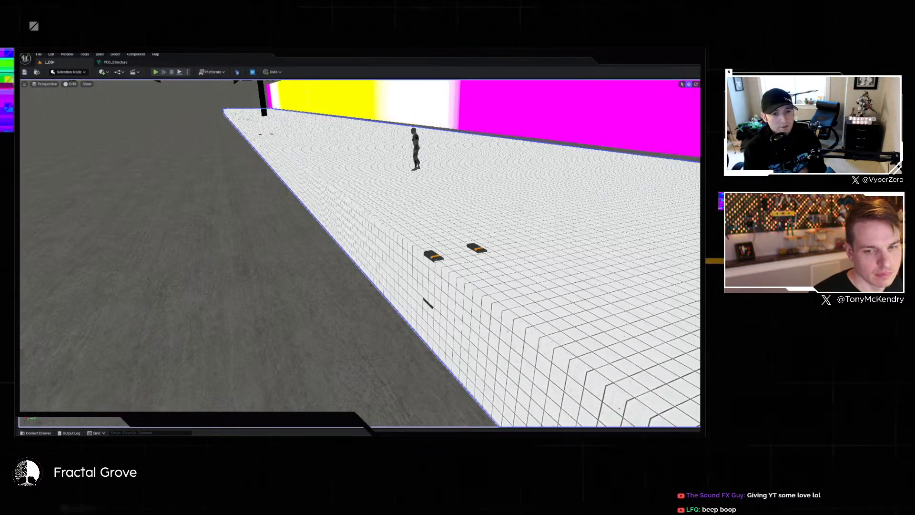
{"action": "key", "text": "Escape"}
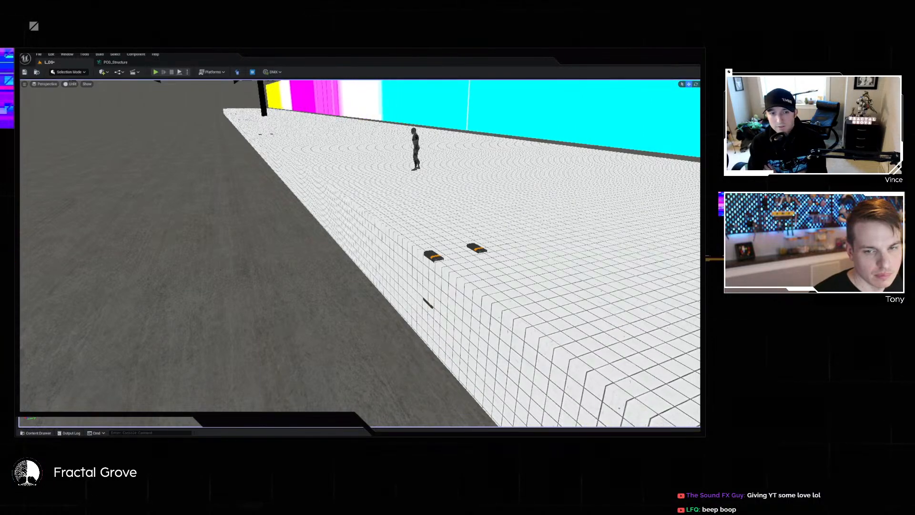
{"action": "right_click_drag", "start_coordinate": [429, 267], "coordinate": [329, 224]}
{"action": "right_click_drag", "start_coordinate": [635, 281], "coordinate": [487, 276]}
{"action": "left_click", "coordinate": [563, 279]}
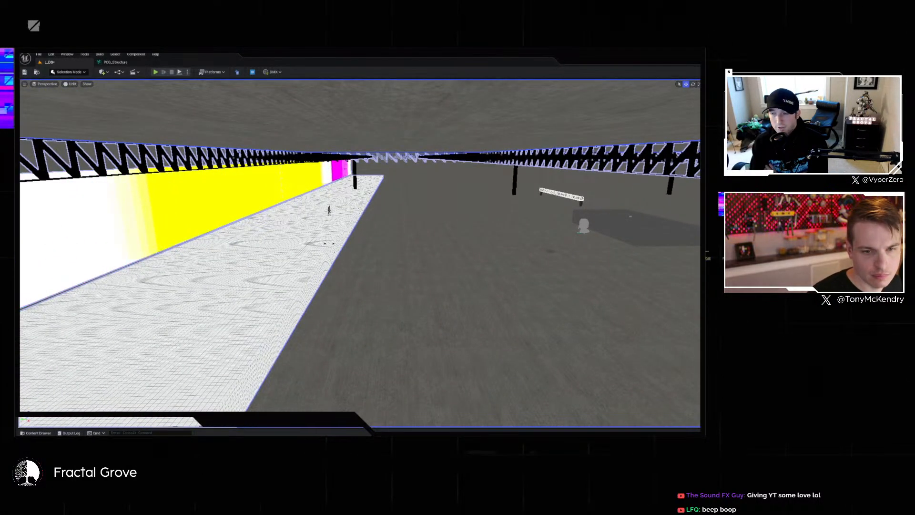
{"action": "key", "text": "Escape"}
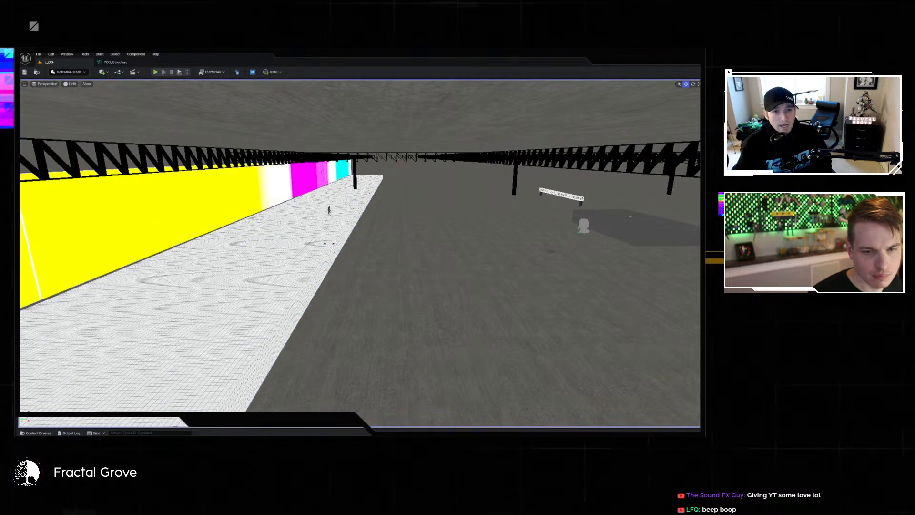
Reload the current level from the recent levels and view the laser fixture near the video wall up close.
{"action": "left_click", "coordinate": [38, 55]}
{"action": "left_click", "coordinate": [39, 55]}
{"action": "left_click", "coordinate": [39, 54]}
{"action": "mouse_move", "coordinate": [87, 92]}
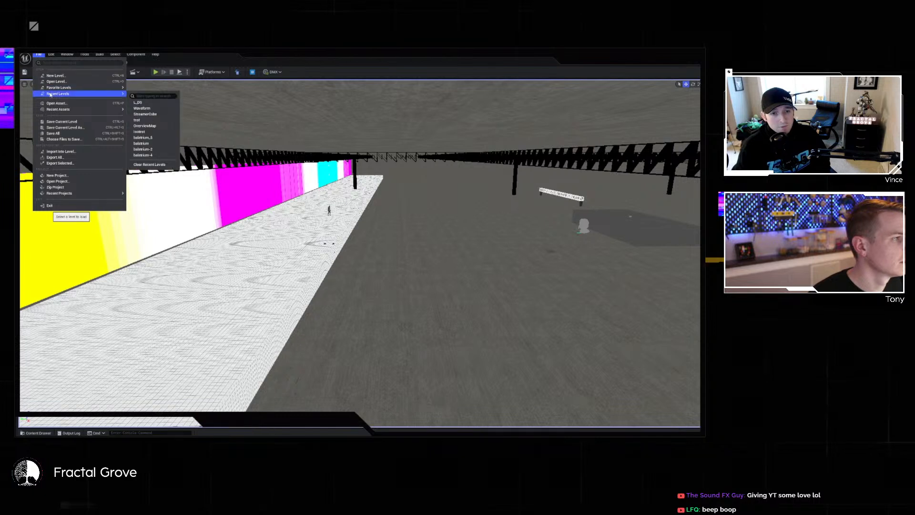
{"action": "left_click", "coordinate": [141, 105]}
{"action": "left_click", "coordinate": [546, 310]}
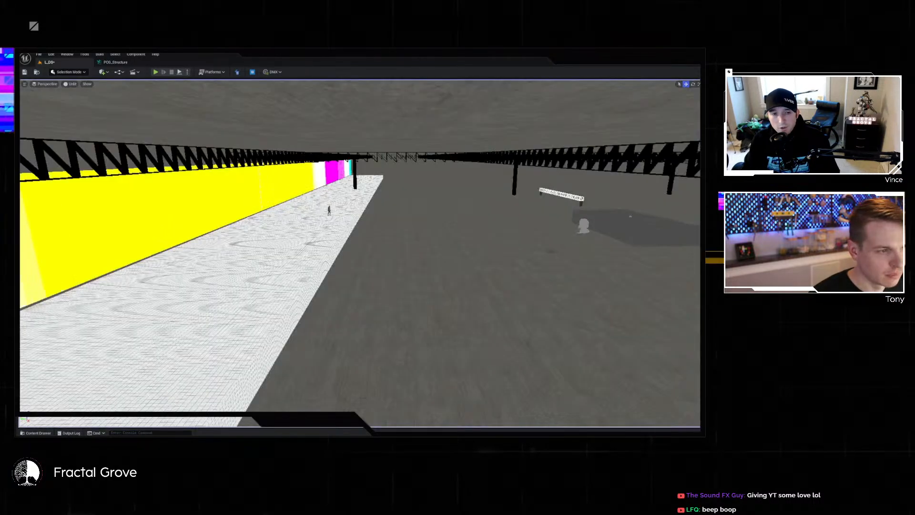
{"action": "mouse_move", "coordinate": [635, 336]}
{"action": "right_mouse_down"}
{"action": "mouse_move", "coordinate": [482, 336]}
{"action": "mouse_move", "coordinate": [424, 371]}
{"action": "mouse_move", "coordinate": [615, 377]}
{"action": "mouse_move", "coordinate": [608, 348]}
{"action": "mouse_move", "coordinate": [587, 345]}
{"action": "mouse_move", "coordinate": [589, 367]}
{"action": "mouse_move", "coordinate": [622, 380]}
{"action": "mouse_move", "coordinate": [625, 319]}
{"action": "mouse_move", "coordinate": [501, 322]}
{"action": "mouse_move", "coordinate": [667, 320]}
{"action": "mouse_move", "coordinate": [548, 322]}
{"action": "mouse_move", "coordinate": [630, 333]}
{"action": "right_mouse_up"}
{"action": "key", "text": "w"}
{"action": "key", "text": "d"}
{"action": "key", "text": "w"}
{"action": "key", "text": "d"}
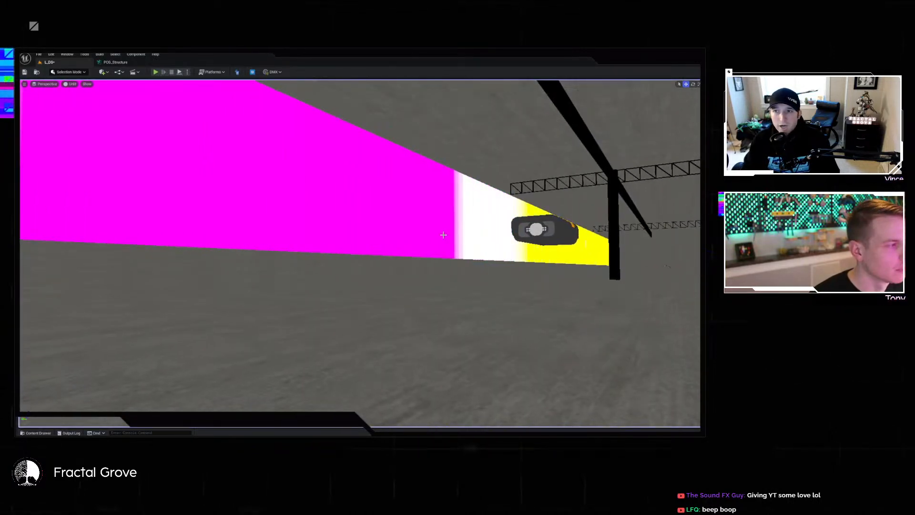
Duplicate the Add node in PCG_Structure, chain the copy after the original, and route its output to the offset's Make Vector Attribute Z.
{"action": "left_click", "coordinate": [117, 62]}
{"action": "scroll", "coordinate": [516, 188], "scroll_direction": "down", "scroll_amount": 4}
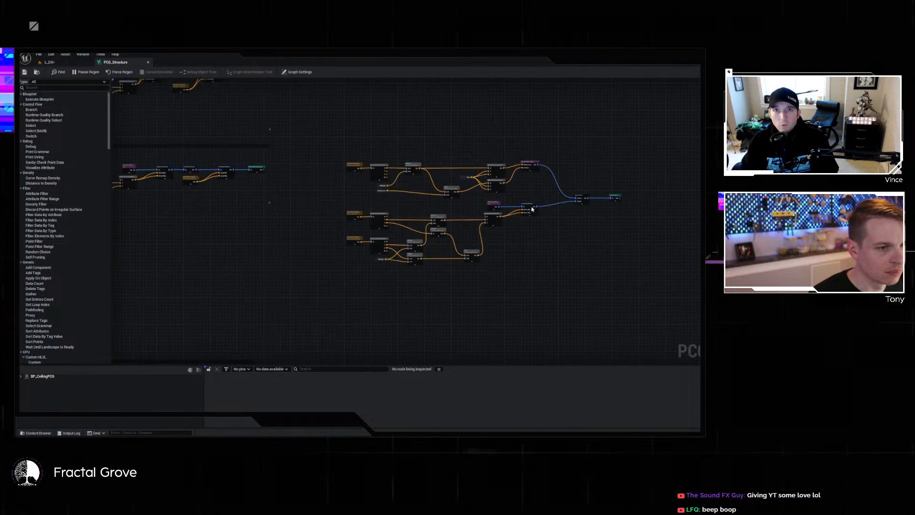
{"action": "scroll", "coordinate": [529, 221], "scroll_direction": "up", "scroll_amount": 4}
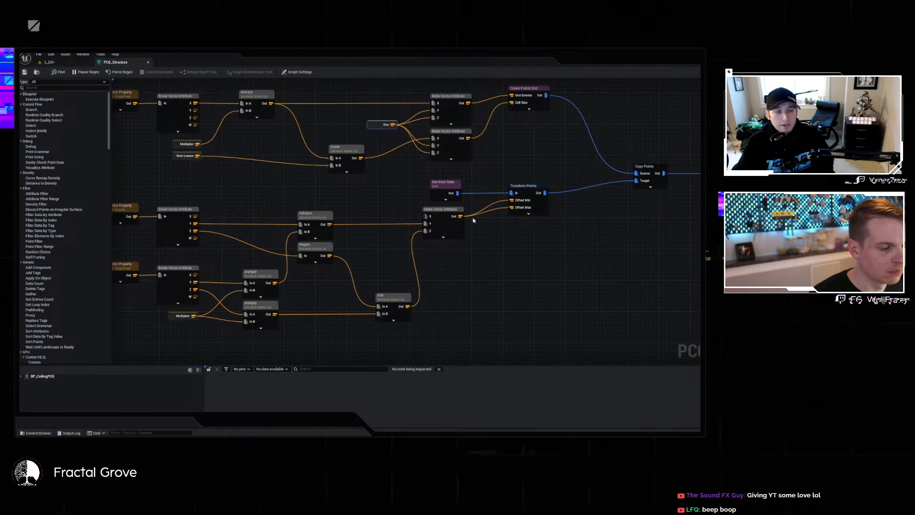
{"action": "right_click_drag", "start_coordinate": [485, 230], "coordinate": [544, 223]}
{"action": "right_click_drag", "start_coordinate": [533, 272], "coordinate": [540, 225]}
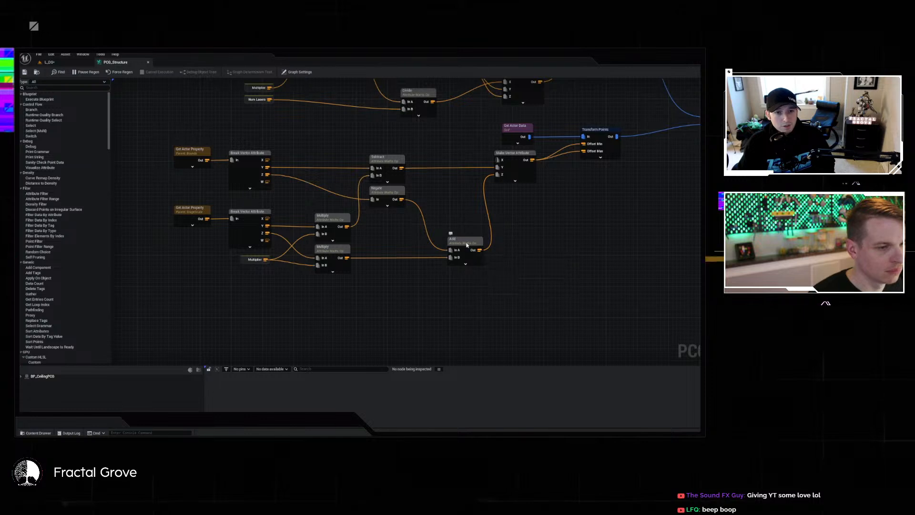
{"action": "left_click", "coordinate": [546, 250]}
{"action": "key", "text": "ctrl+v"}
{"action": "left_click_drag", "start_coordinate": [480, 250], "coordinate": [498, 175]}
{"action": "left_click", "coordinate": [496, 183]}
{"action": "left_click", "coordinate": [498, 175], "text": "alt"}
{"action": "left_click_drag", "start_coordinate": [534, 262], "coordinate": [499, 176]}
{"action": "left_click_drag", "start_coordinate": [523, 258], "coordinate": [523, 244]}
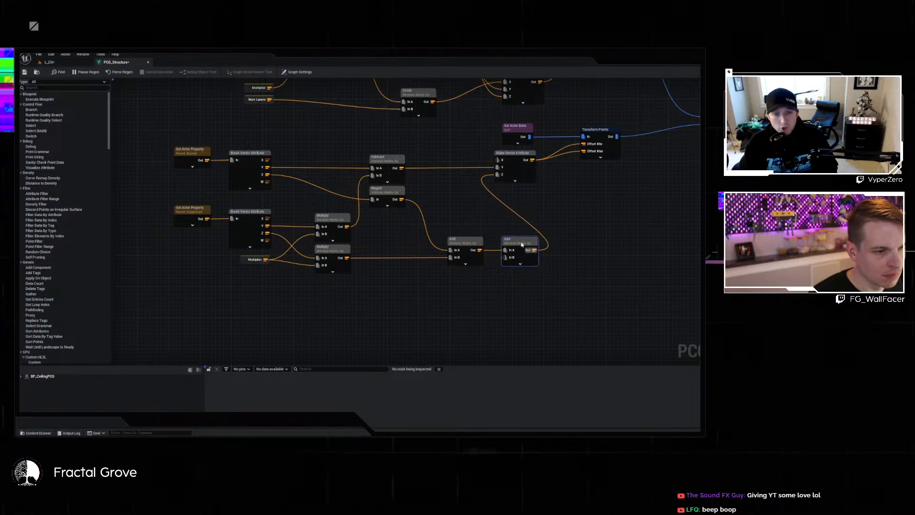
Add the Laser Height Offset parameter node, connect it to the second Add node's B input, save PCG_Structure, and return to the level.
{"action": "left_click", "coordinate": [491, 284]}
{"action": "right_click_drag", "start_coordinate": [482, 290], "coordinate": [480, 291]}
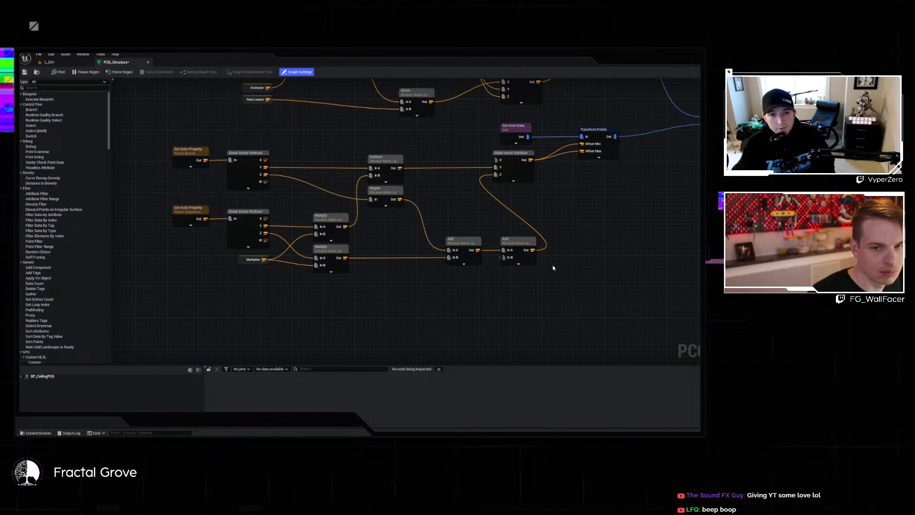
{"action": "right_click", "coordinate": [525, 306]}
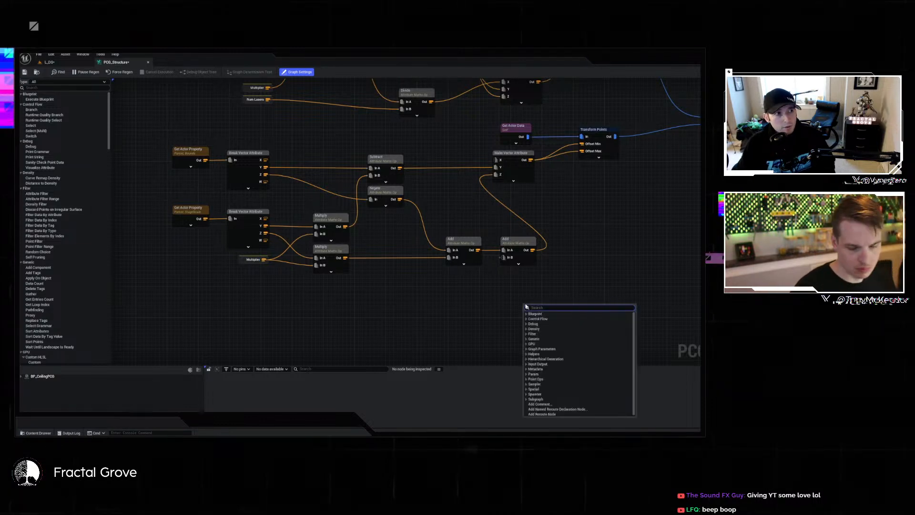
{"action": "type", "text": "const"}
{"action": "key", "text": "Return"}
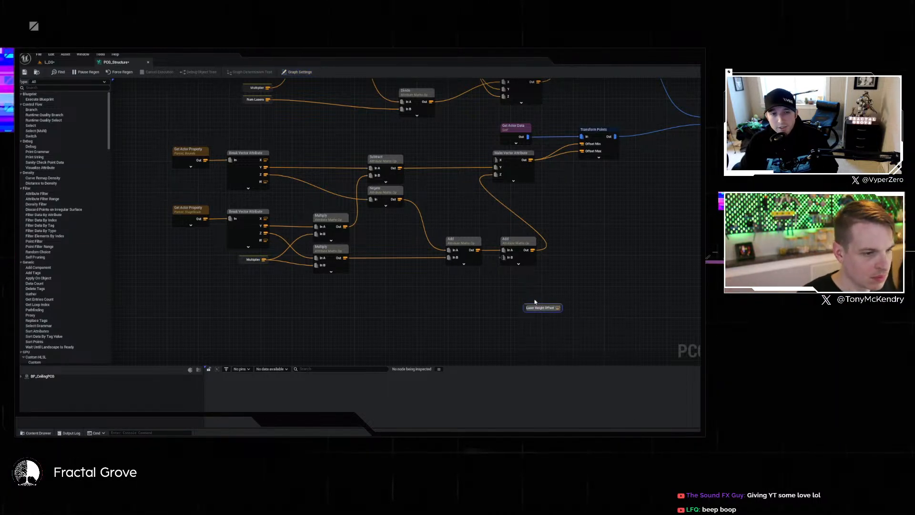
{"action": "scroll", "coordinate": [600, 249], "scroll_direction": "down", "scroll_amount": 3}
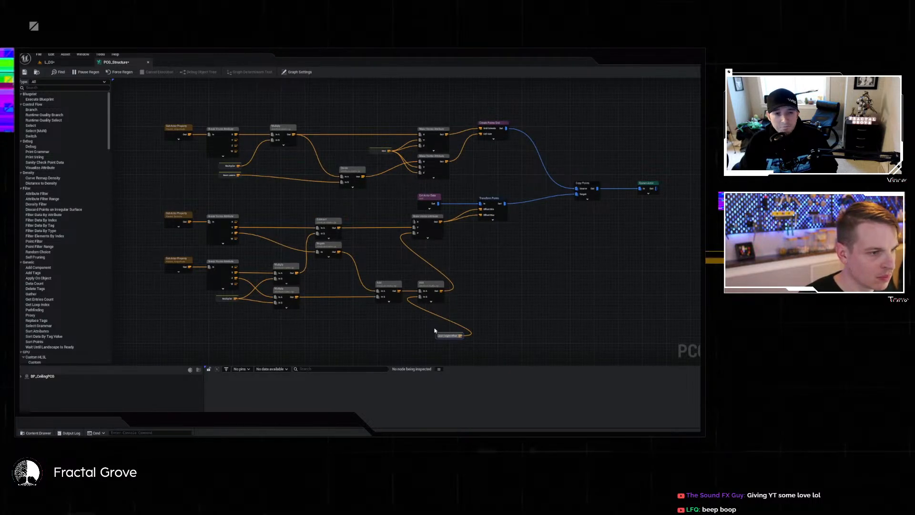
{"action": "left_click_drag", "start_coordinate": [380, 306], "coordinate": [375, 314]}
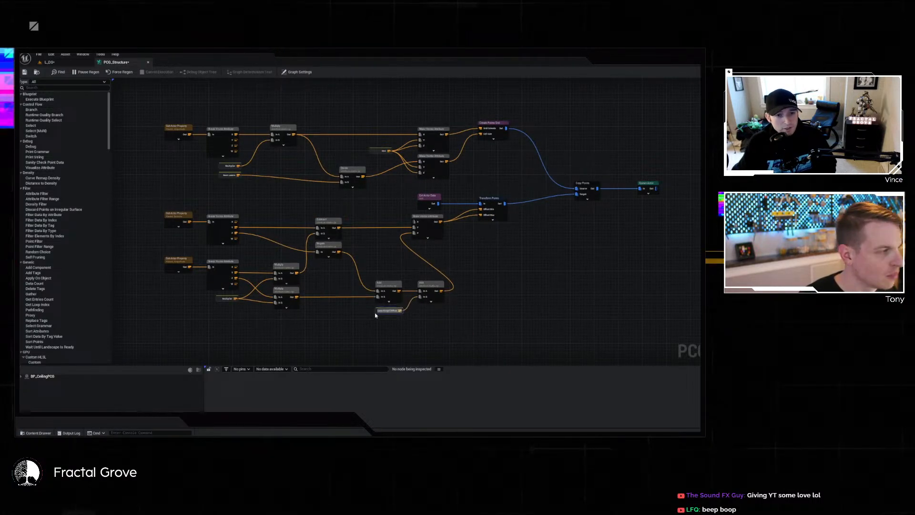
{"action": "left_click", "coordinate": [23, 73]}
{"action": "left_click", "coordinate": [59, 65]}
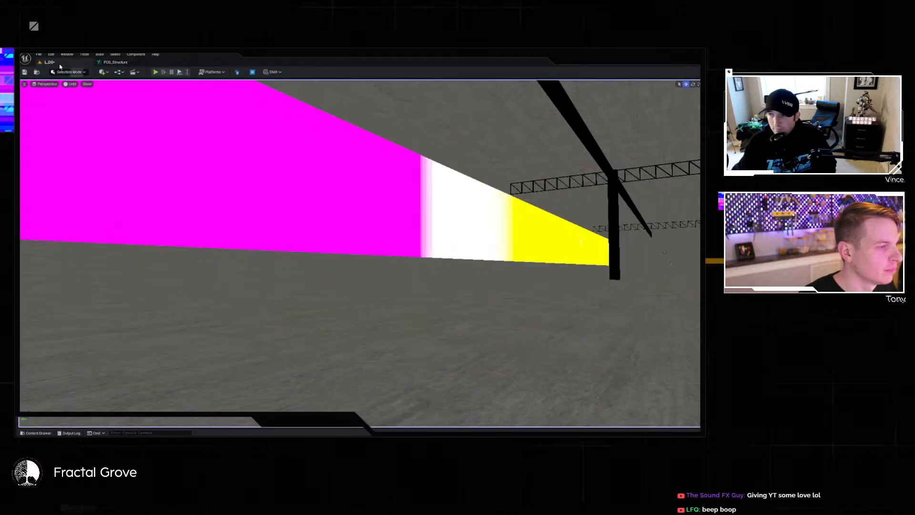
Lower the Laser Height Offset parameter in PCG_Structure's graph settings, save the graph, and check the laser's height above the stage in the level.
{"action": "mouse_move", "coordinate": [500, 331]}
{"action": "right_mouse_down"}
{"action": "mouse_move", "coordinate": [572, 331]}
{"action": "mouse_move", "coordinate": [494, 327]}
{"action": "mouse_move", "coordinate": [497, 361]}
{"action": "mouse_move", "coordinate": [448, 346]}
{"action": "mouse_move", "coordinate": [485, 337]}
{"action": "right_mouse_up"}
{"action": "key", "text": "e"}
{"action": "key", "text": "d"}
{"action": "key", "text": "q"}
{"action": "key", "text": "e"}
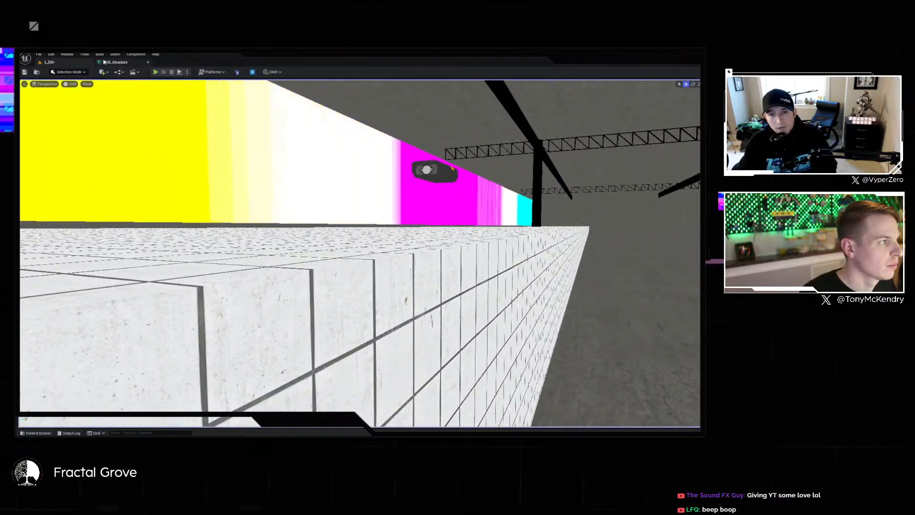
{"action": "left_click", "coordinate": [116, 62]}
{"action": "left_click", "coordinate": [612, 225]}
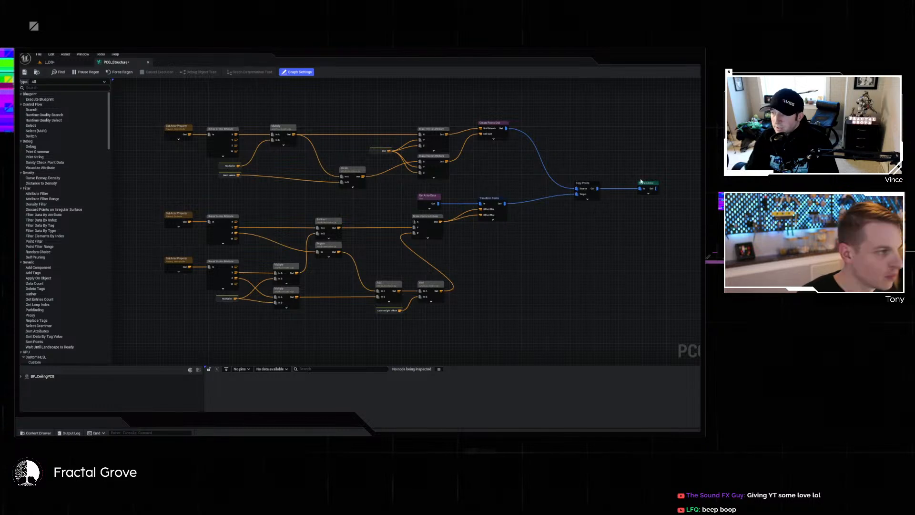
{"action": "left_click", "coordinate": [30, 73]}
{"action": "left_click", "coordinate": [49, 62]}
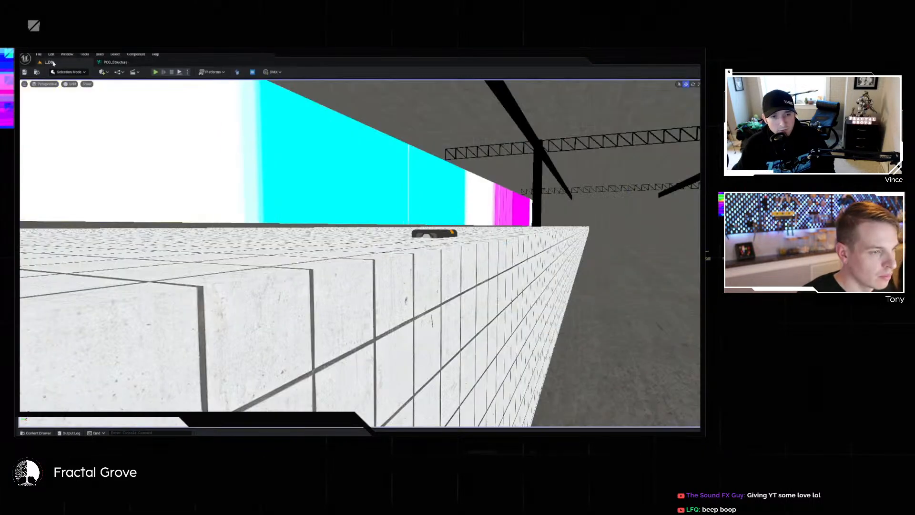
Raise the Laser Height Offset slightly, save PCG_Structure, and check in the level how the laser sits on the stage surface.
{"action": "left_click", "coordinate": [133, 64]}
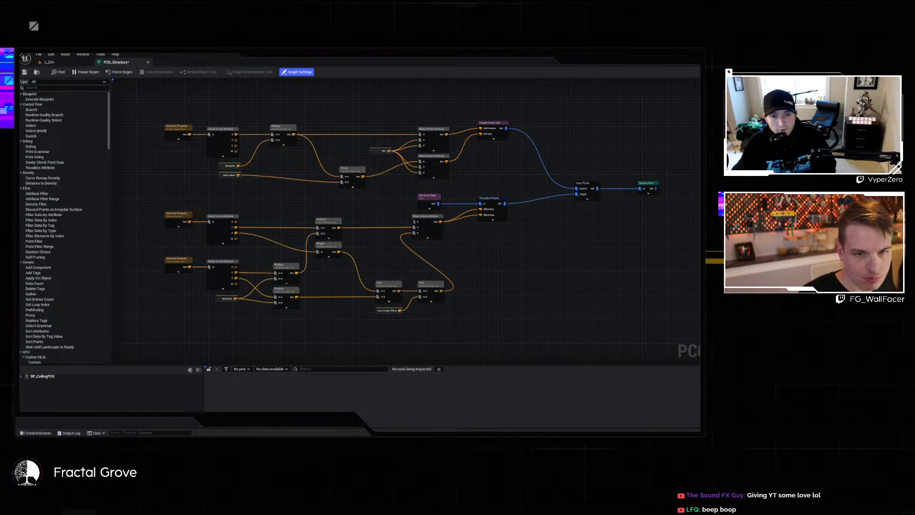
{"action": "left_click", "coordinate": [28, 74]}
{"action": "left_click", "coordinate": [61, 62]}
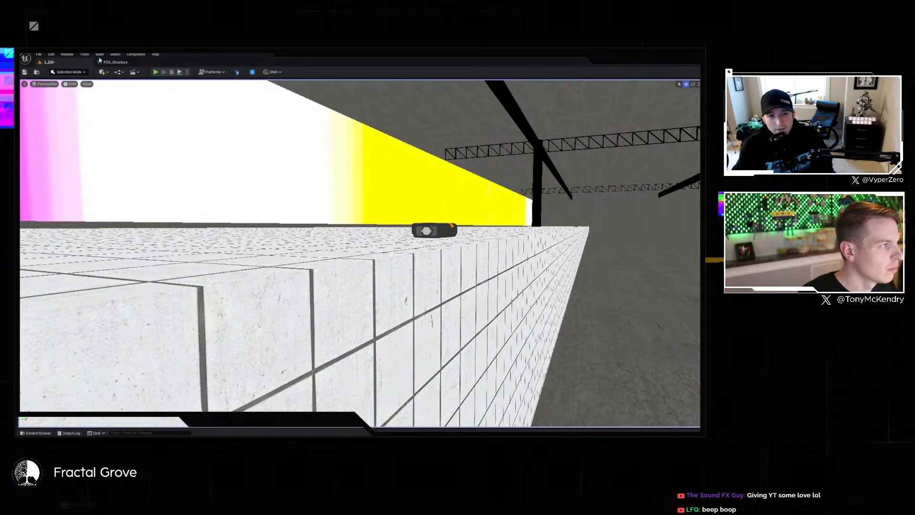
Try adjusting the Transform Points node that feeds Copy Points' Target, save PCG_Structure, and check the laser placement in the level.
{"action": "left_click", "coordinate": [115, 62]}
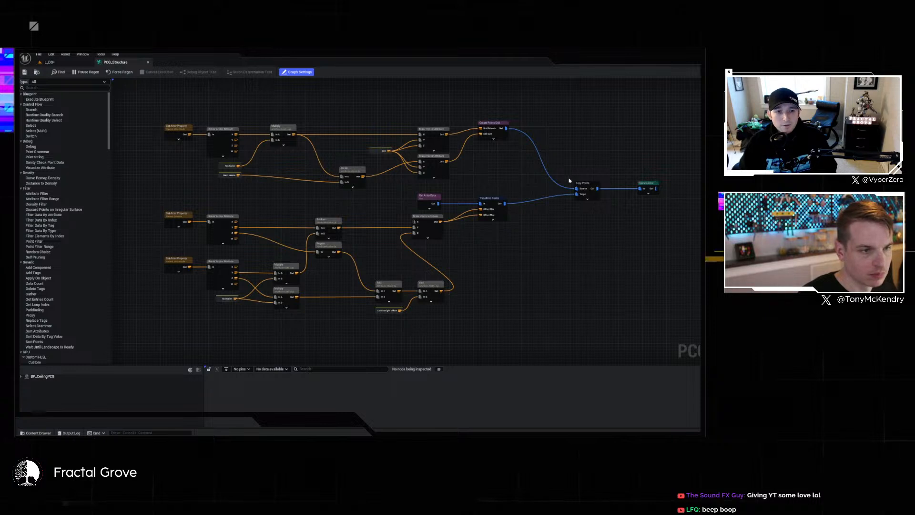
{"action": "right_click", "coordinate": [494, 203]}
{"action": "key", "text": "Escape"}
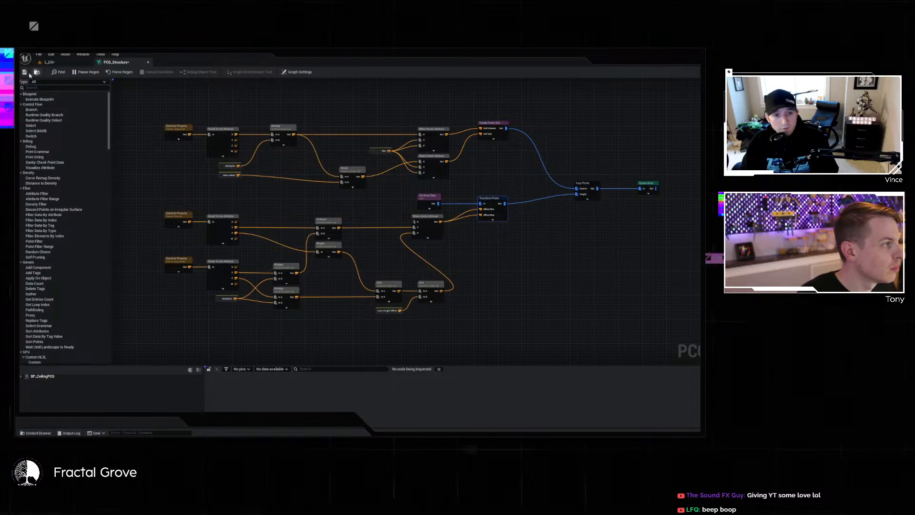
{"action": "left_click", "coordinate": [49, 62]}
{"action": "right_click_drag", "start_coordinate": [286, 214], "coordinate": [267, 221]}
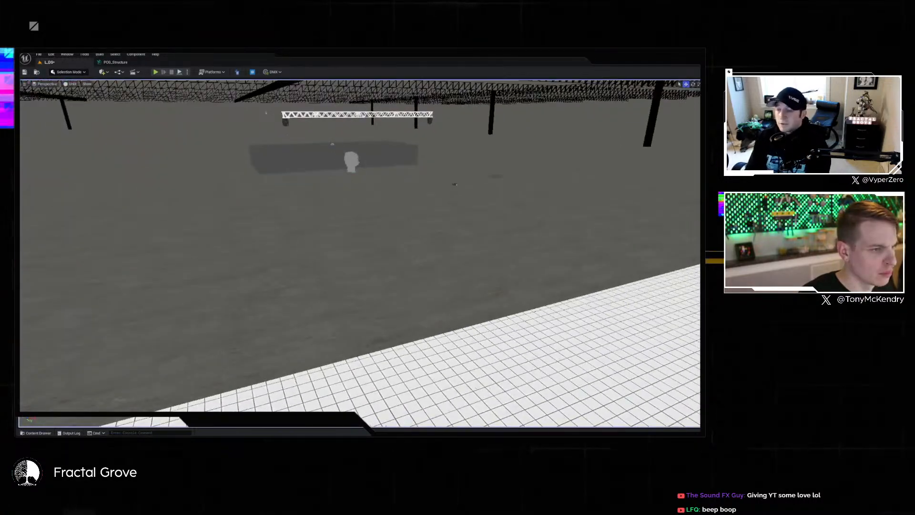
Insert a copy of the Transform Points node between Copy Points and Spawn Actor, save PCG_Structure, and view the laser in the level.
{"action": "left_click", "coordinate": [103, 63]}
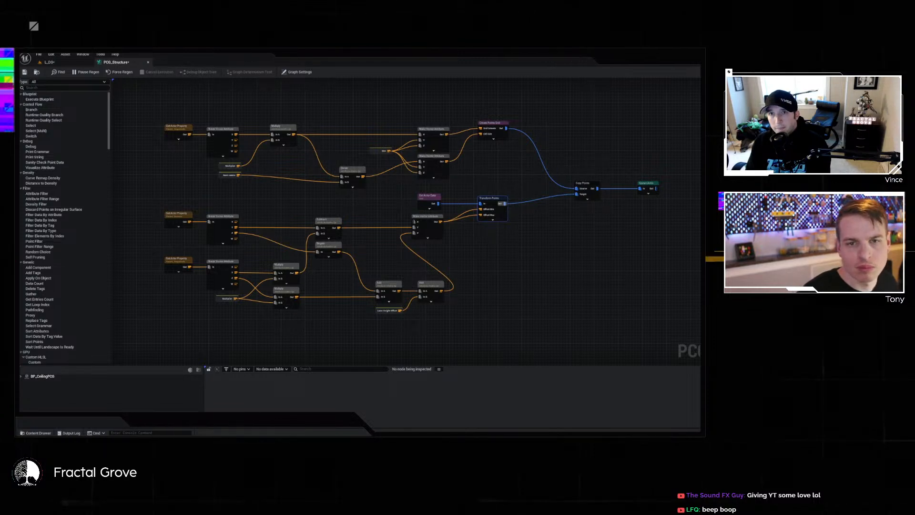
{"action": "left_click", "coordinate": [495, 209]}
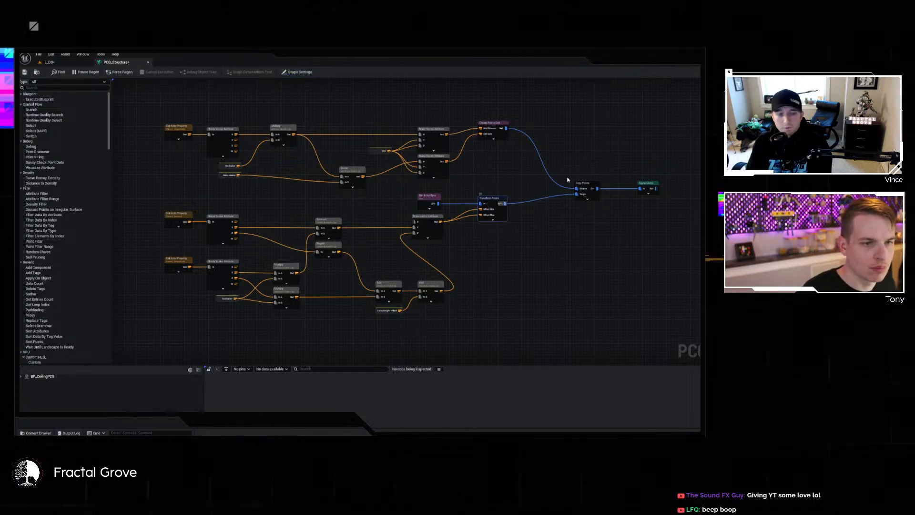
{"action": "key", "text": "ctrl+v"}
{"action": "left_click_drag", "start_coordinate": [597, 188], "coordinate": [641, 189]}
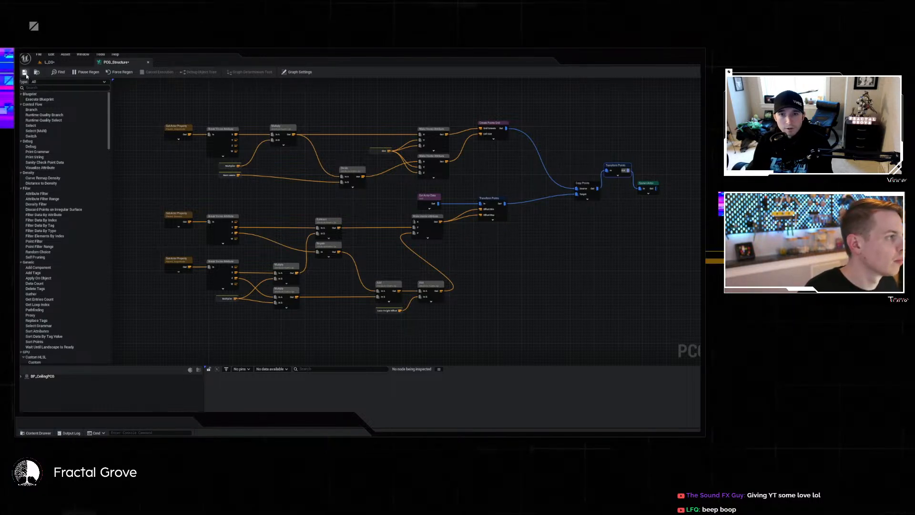
{"action": "left_click", "coordinate": [64, 63]}
{"action": "right_click_drag", "start_coordinate": [360, 253], "coordinate": [668, 241]}
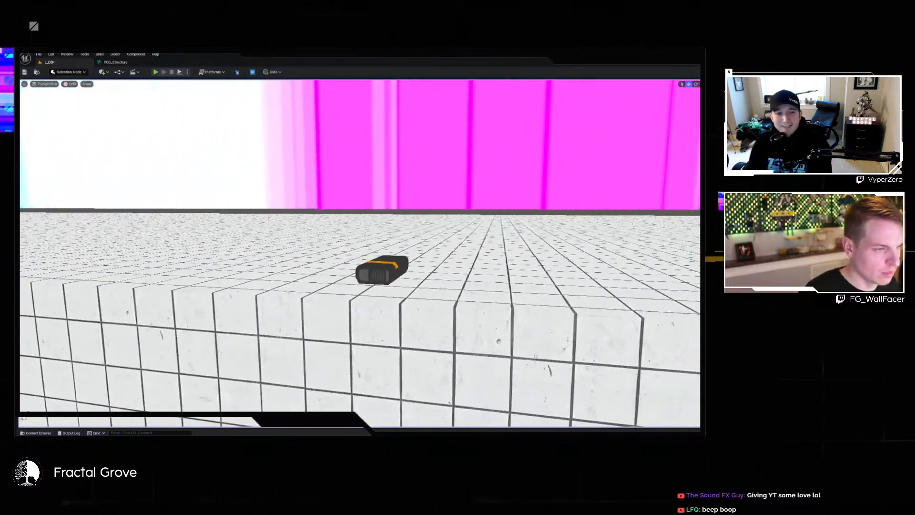
Adjust the new Transform Points node after Copy Points, save PCG_Structure, and check the laser's orientation up close in the level.
{"action": "left_click", "coordinate": [125, 62]}
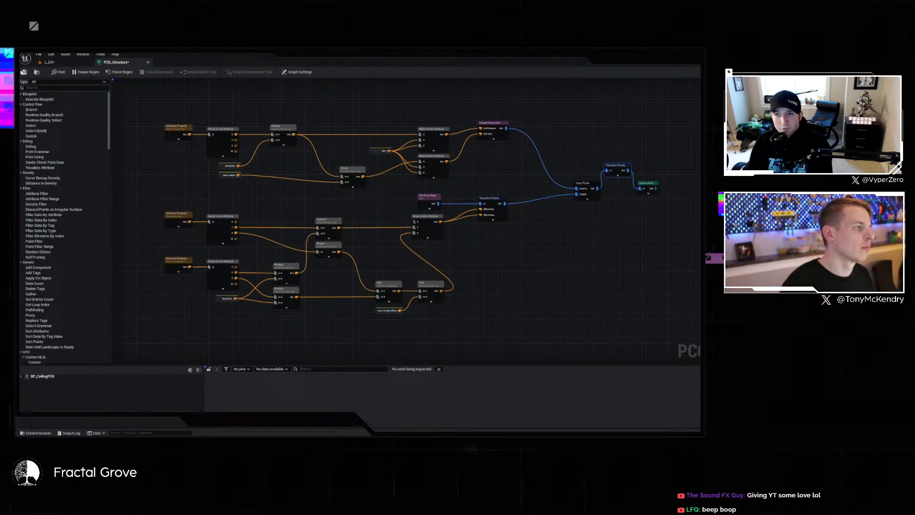
{"action": "left_click", "coordinate": [25, 72]}
{"action": "left_click", "coordinate": [50, 62]}
{"action": "right_click_drag", "start_coordinate": [167, 128], "coordinate": [44, 125]}
{"action": "key", "text": "w"}
{"action": "right_click_drag", "start_coordinate": [385, 207], "coordinate": [403, 225]}
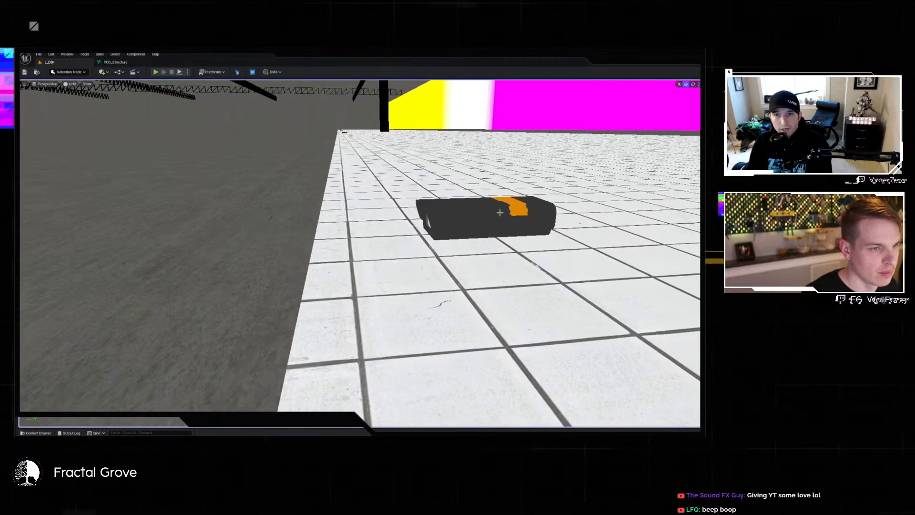
Select the nearer laser on the stage and step backward and forward through the recent changes with undo and redo.
{"action": "left_click", "coordinate": [530, 206]}
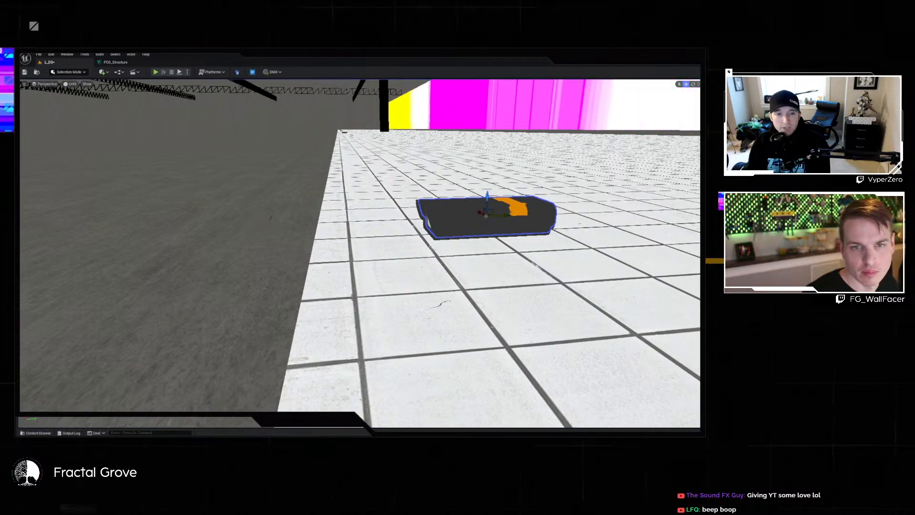
{"action": "key", "text": "Escape"}
{"action": "key", "text": "ctrl+z"}
{"action": "key", "text": "ctrl+z"}
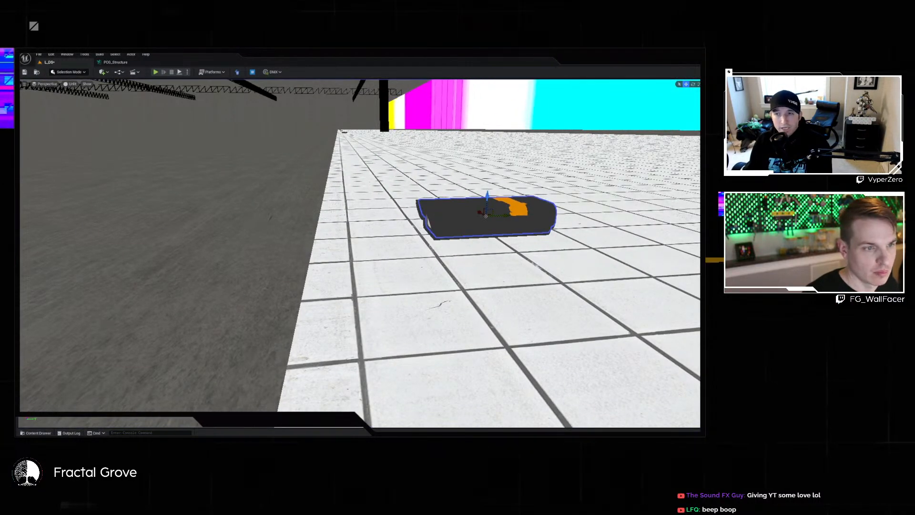
{"action": "key", "text": "ctrl+y"}
{"action": "key", "text": "ctrl+y"}
{"action": "key", "text": "ctrl+z"}
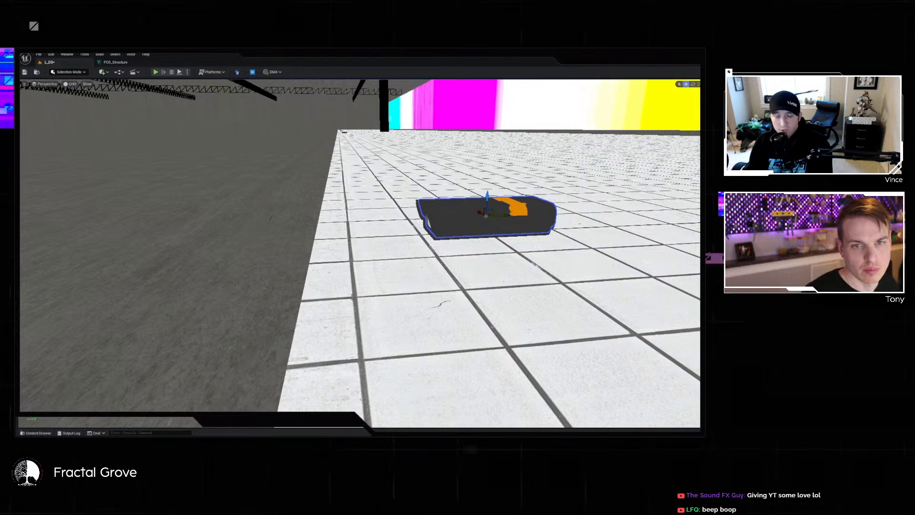
{"action": "key", "text": "ctrl+y"}
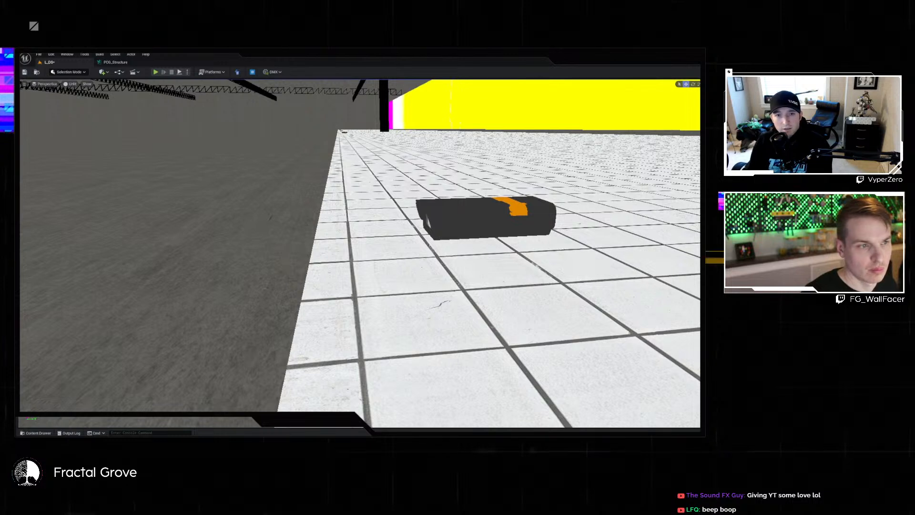
{"action": "key", "text": "ctrl+z"}
{"action": "key", "text": "ctrl+z"}
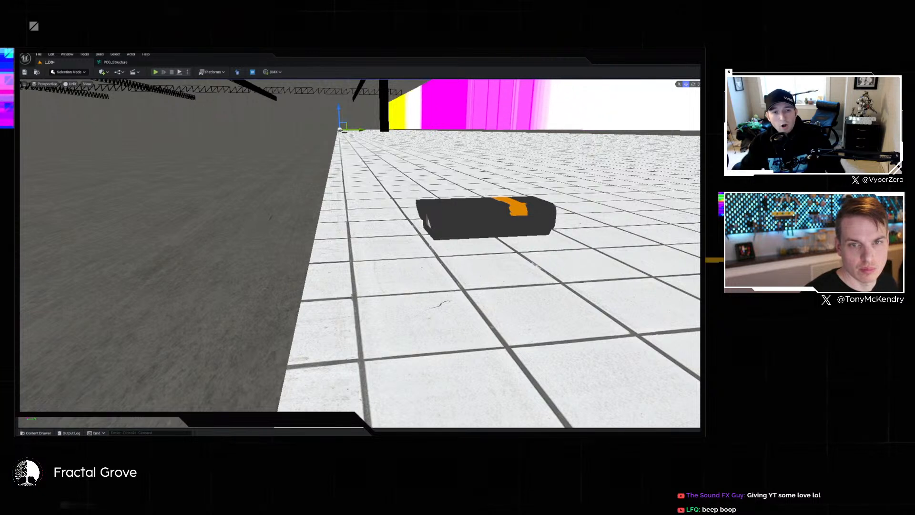
{"action": "left_click", "coordinate": [485, 219]}
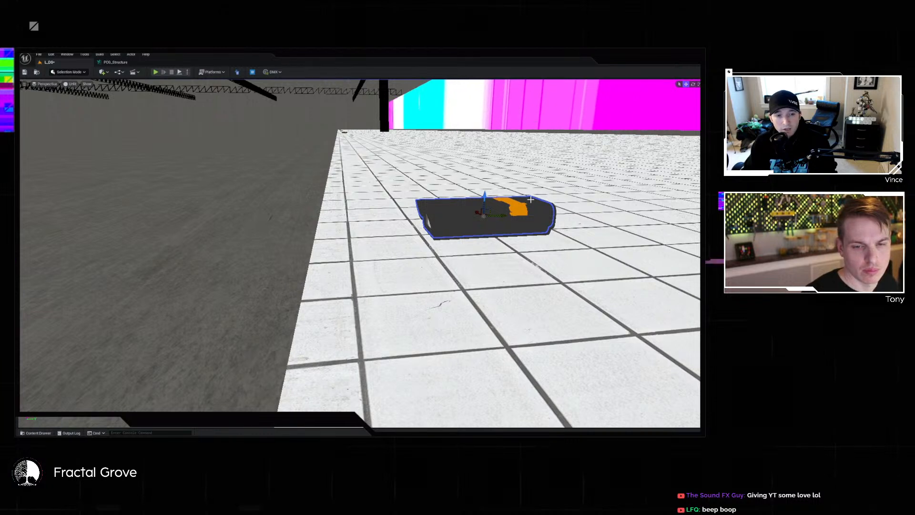
Line up the new Transform Points node and the Spawn Actor node in a row after Copy Points in PCG_Structure.
{"action": "left_click", "coordinate": [115, 62]}
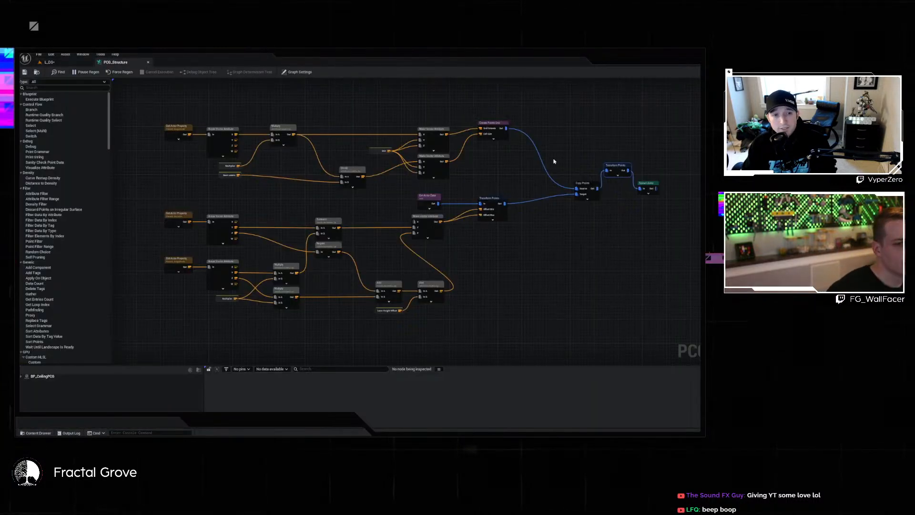
{"action": "left_click_drag", "start_coordinate": [652, 187], "coordinate": [686, 181]}
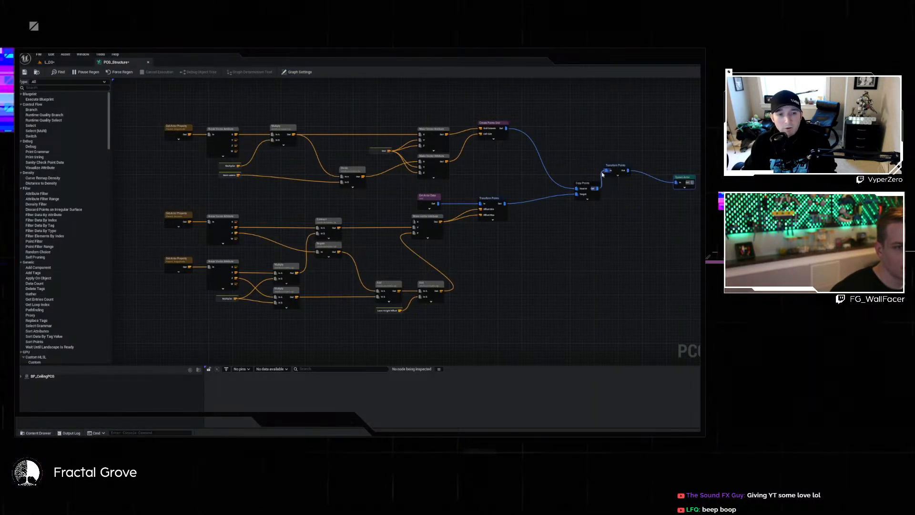
{"action": "left_click_drag", "start_coordinate": [629, 188], "coordinate": [626, 186]}
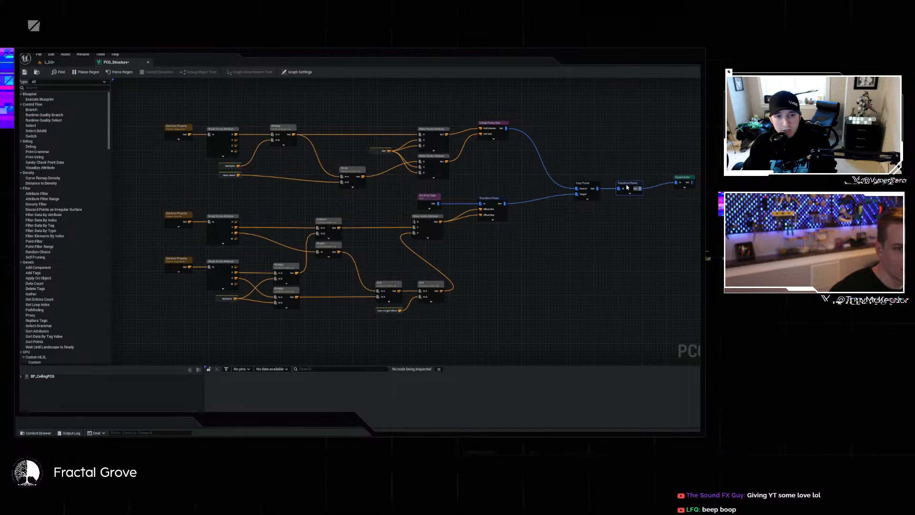
{"action": "left_click_drag", "start_coordinate": [681, 179], "coordinate": [673, 188]}
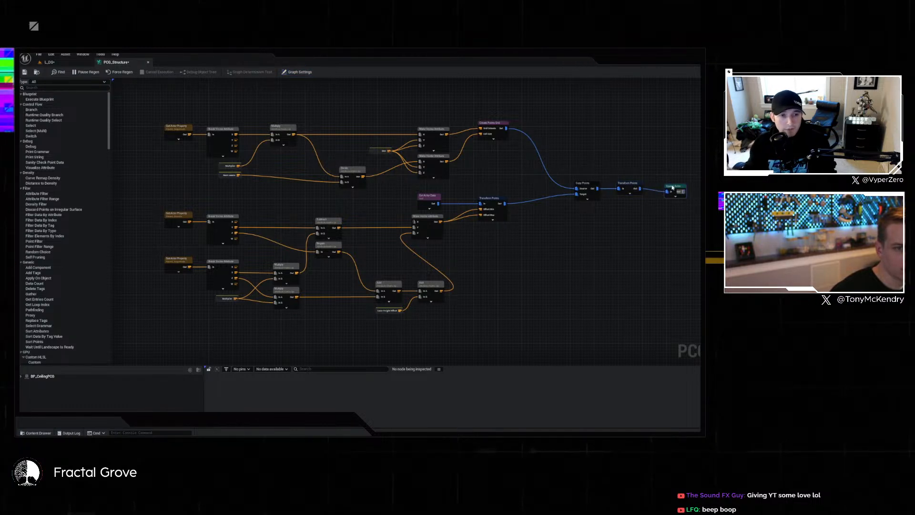
{"action": "scroll", "coordinate": [666, 220], "scroll_direction": "up", "scroll_amount": 3}
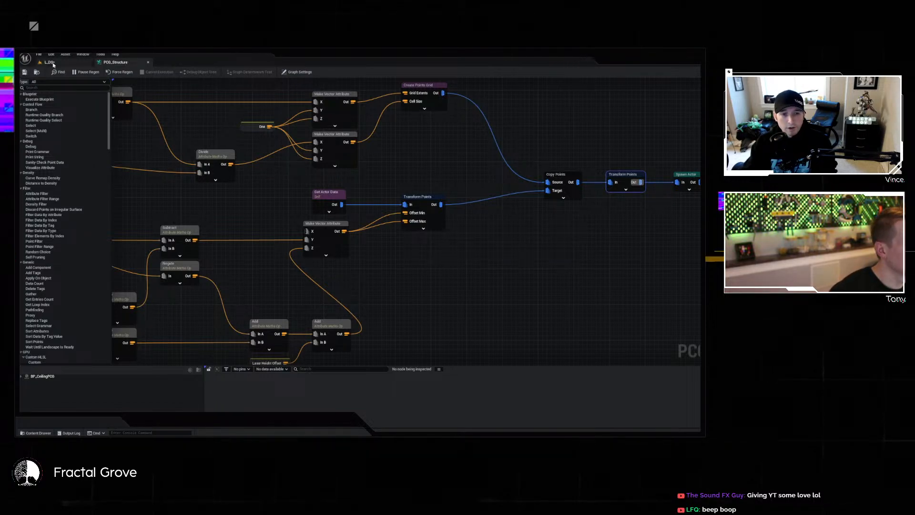
Return to the level and select the laser near the stage edge to check its orientation and pivot.
{"action": "left_click", "coordinate": [51, 63]}
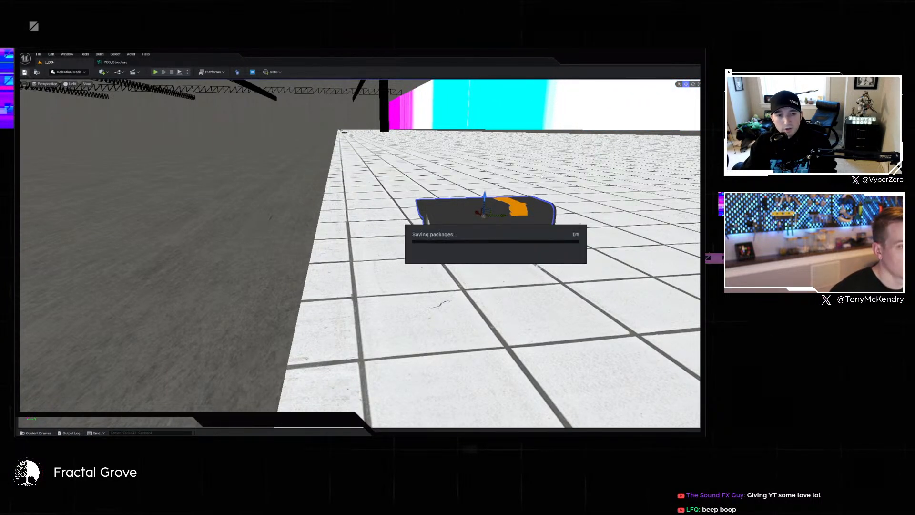
{"action": "right_click_drag", "start_coordinate": [540, 174], "coordinate": [542, 174]}
{"action": "key", "text": "g"}
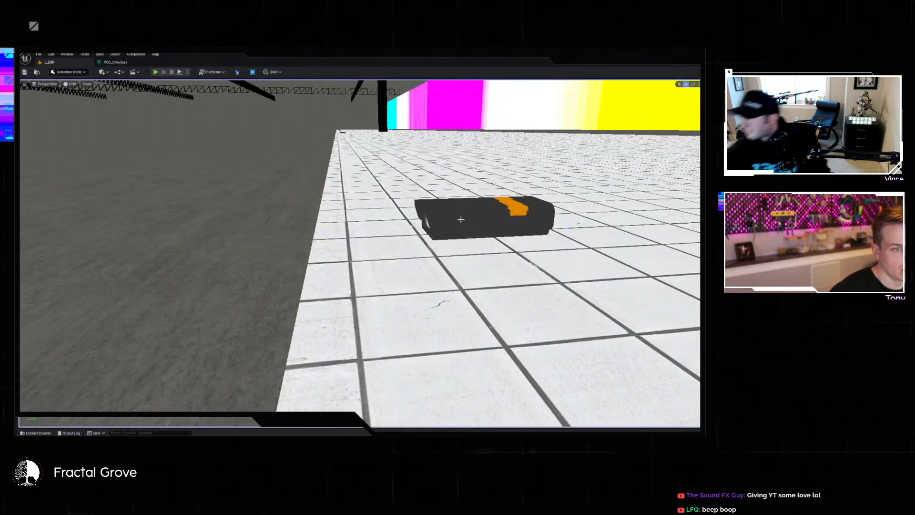
{"action": "left_click", "coordinate": [461, 217]}
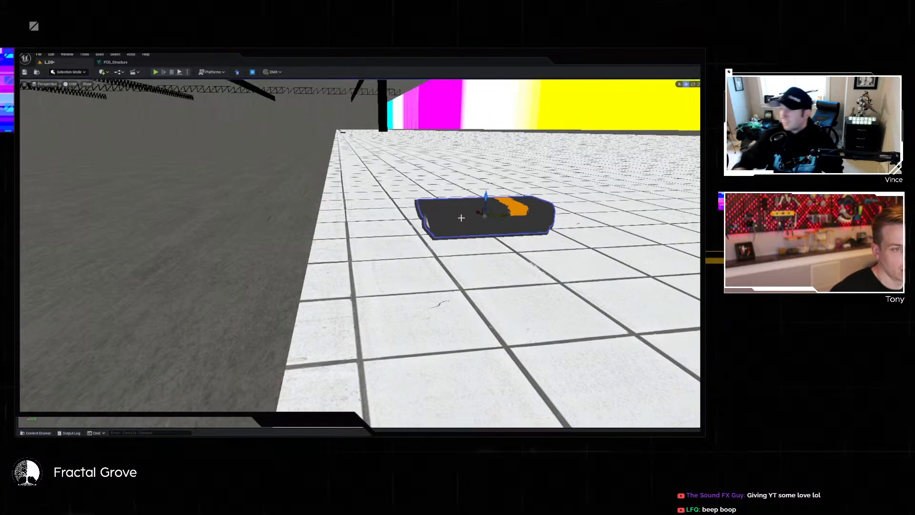
{"action": "left_click", "coordinate": [435, 239]}
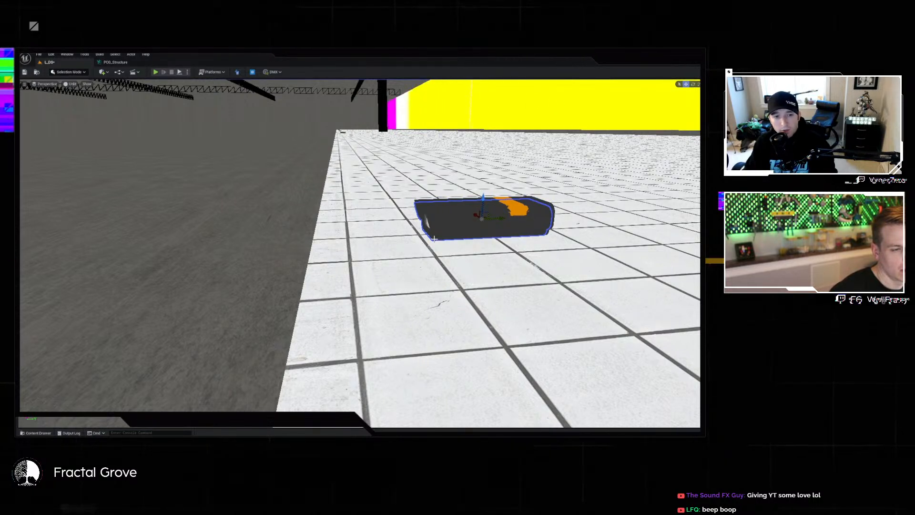
Disconnect the One parameter from the Y and Z inputs of the Make Vector Attribute node feeding Create Points Grid's Cell Size.
{"action": "left_click", "coordinate": [116, 62]}
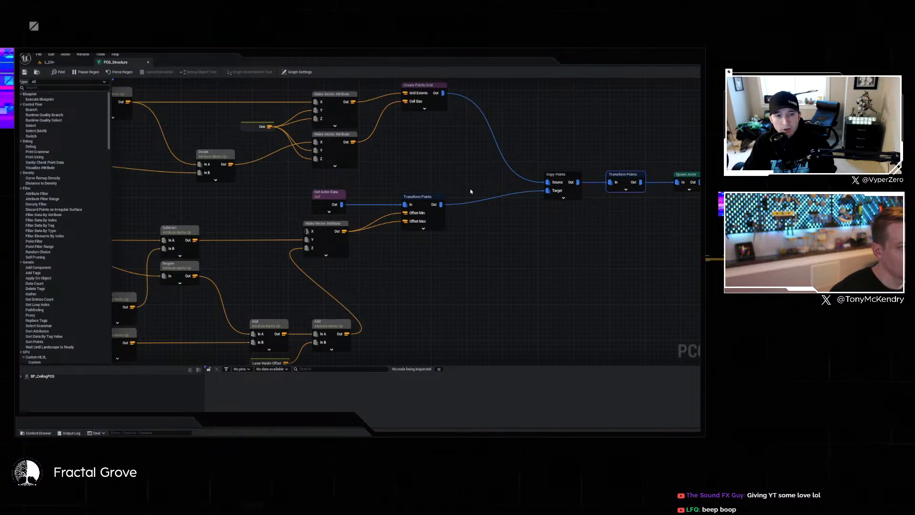
{"action": "right_click_drag", "start_coordinate": [380, 153], "coordinate": [508, 199]}
{"action": "right_click_drag", "start_coordinate": [293, 165], "coordinate": [266, 146]}
{"action": "scroll", "coordinate": [292, 153], "scroll_direction": "down", "scroll_amount": 4}
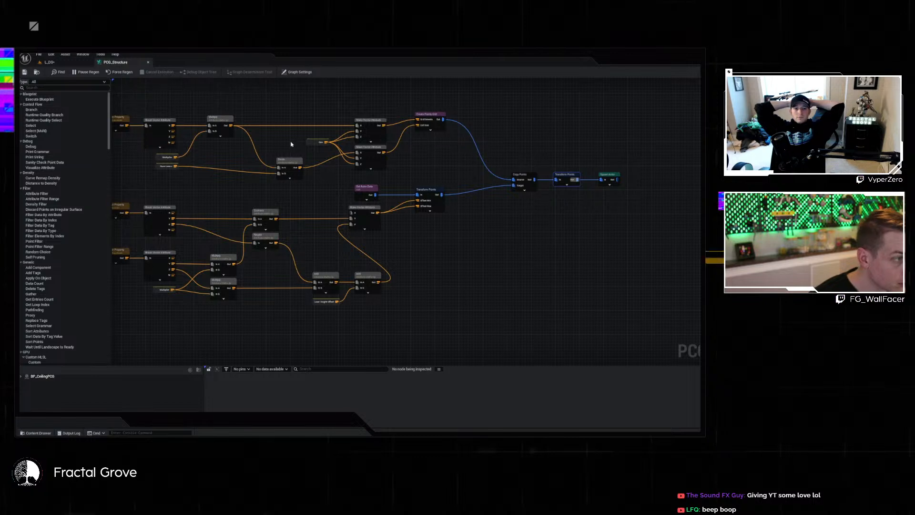
{"action": "scroll", "coordinate": [292, 144], "scroll_direction": "up", "scroll_amount": 2}
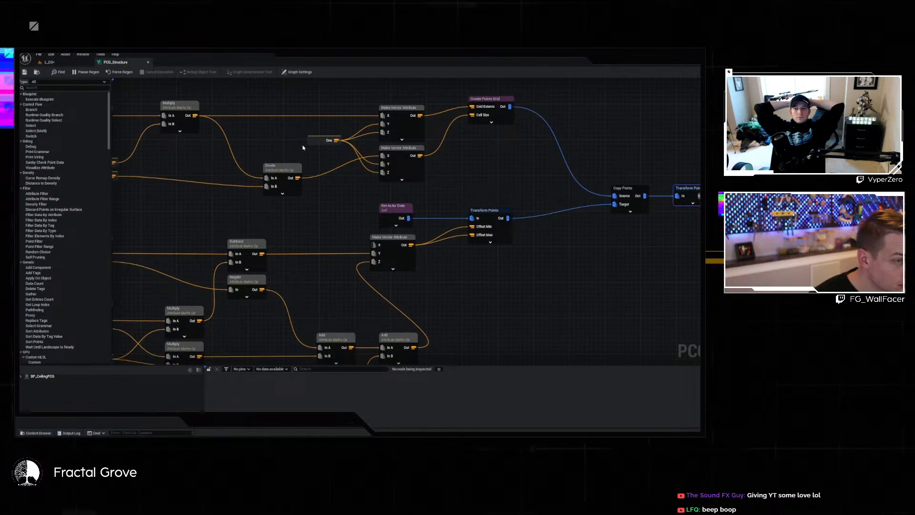
{"action": "scroll", "coordinate": [302, 148], "scroll_direction": "down", "scroll_amount": 2}
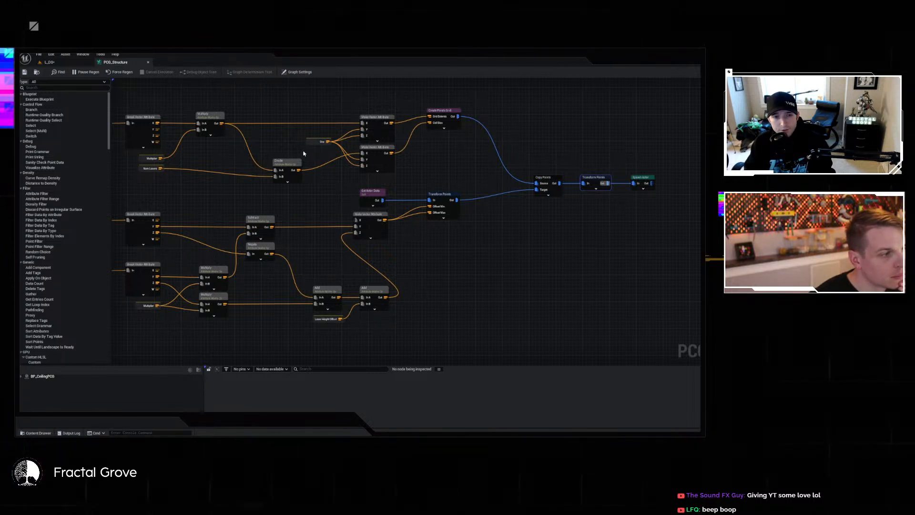
{"action": "scroll", "coordinate": [354, 179], "scroll_direction": "up", "scroll_amount": 1}
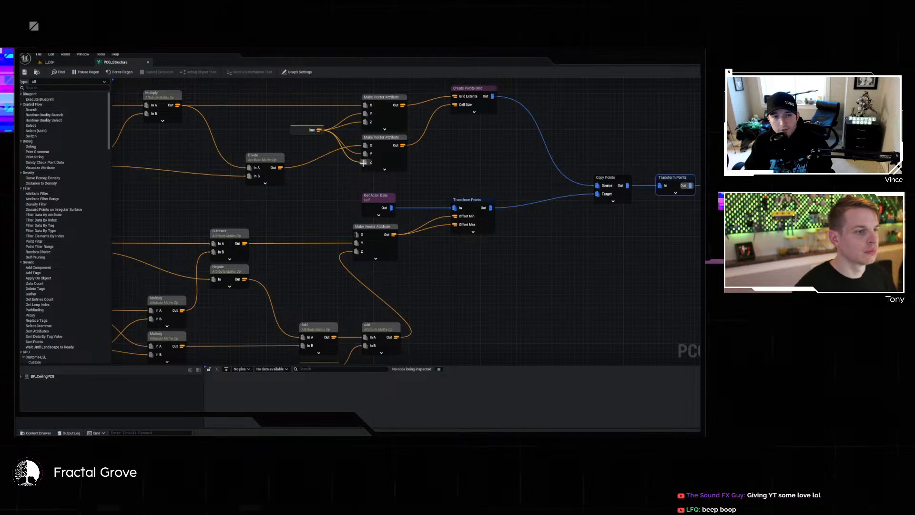
{"action": "left_click", "coordinate": [365, 163]}
{"action": "right_click_drag", "start_coordinate": [327, 203], "coordinate": [442, 208]}
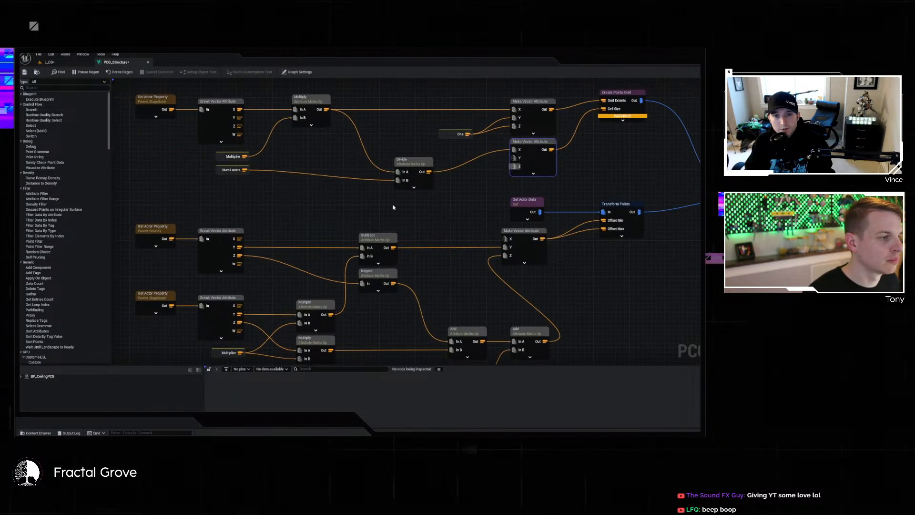
Connect a pasted Multiplier parameter to the Y and Z inputs of the Cell Size Make Vector Attribute node and check the laser in the level.
{"action": "key", "text": "ctrl+v"}
{"action": "left_click_drag", "start_coordinate": [512, 160], "coordinate": [514, 166]}
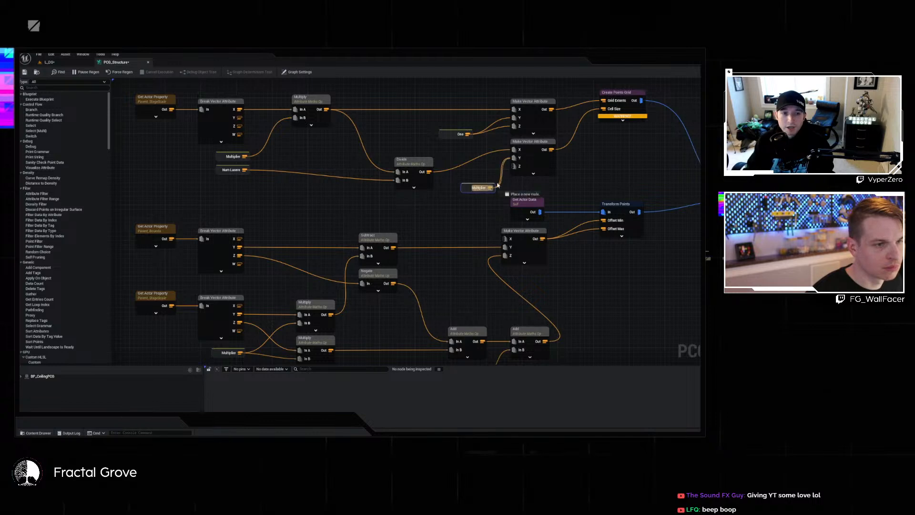
{"action": "left_click", "coordinate": [49, 62]}
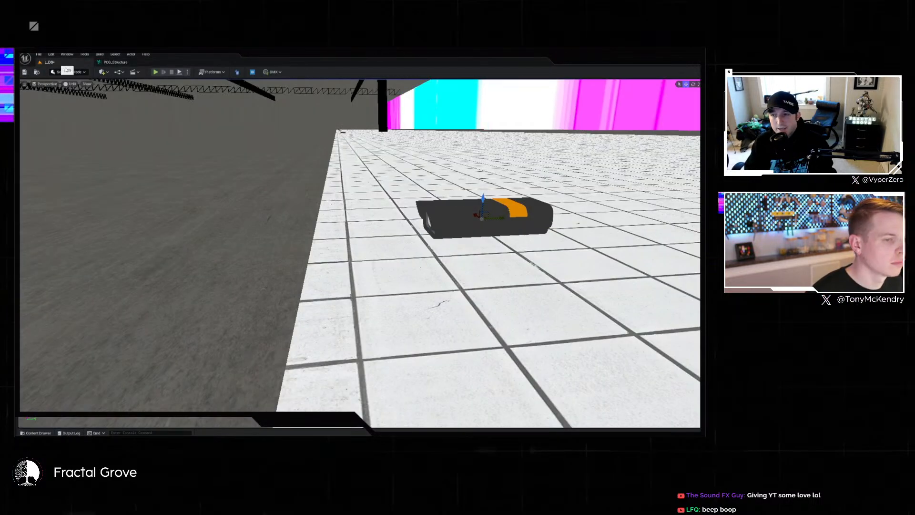
{"action": "left_click", "coordinate": [445, 233]}
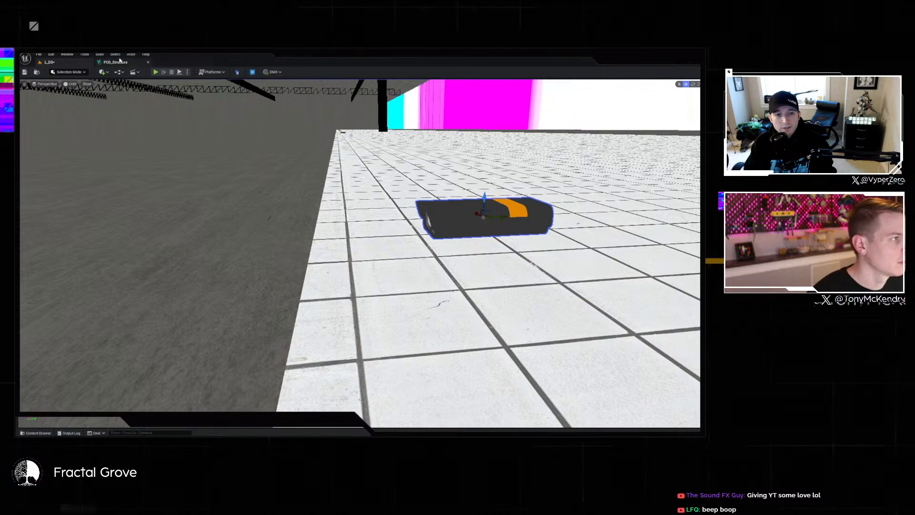
Return to PCG_Structure and adjust the placement of the Multiplier node beside the Cell Size Make Vector Attribute node.
{"action": "left_click", "coordinate": [118, 62]}
{"action": "scroll", "coordinate": [589, 181], "scroll_direction": "down", "scroll_amount": 1}
{"action": "right_click_drag", "start_coordinate": [589, 180], "coordinate": [330, 164]}
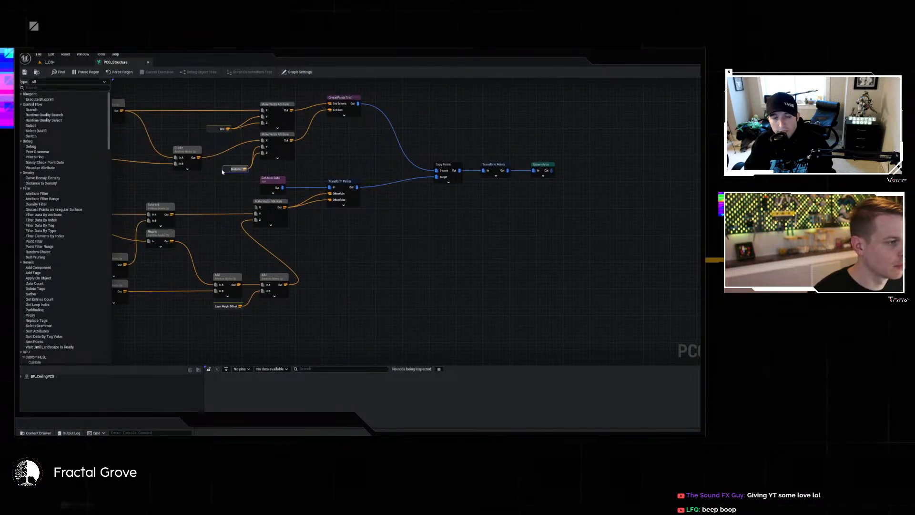
{"action": "left_click_drag", "start_coordinate": [226, 170], "coordinate": [223, 163]}
{"action": "right_click_drag", "start_coordinate": [207, 184], "coordinate": [355, 201]}
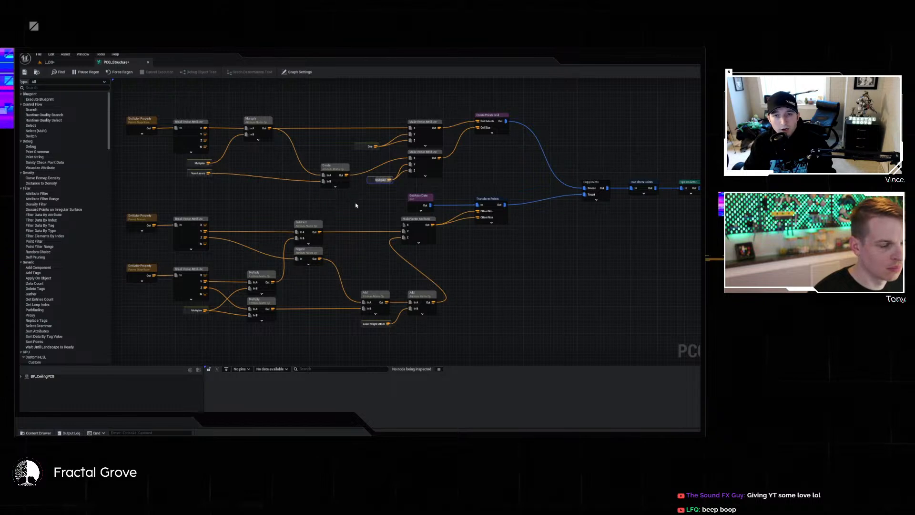
Add a second Subtract node after the existing one and place it in the chain feeding the Offset Make Vector Attribute's Y input.
{"action": "right_click_drag", "start_coordinate": [521, 241], "coordinate": [595, 237]}
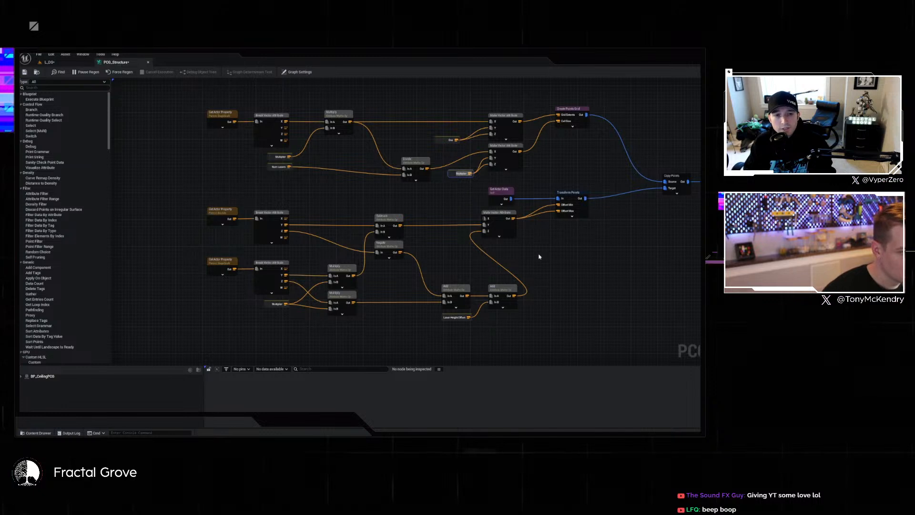
{"action": "right_click_drag", "start_coordinate": [539, 256], "coordinate": [422, 256]}
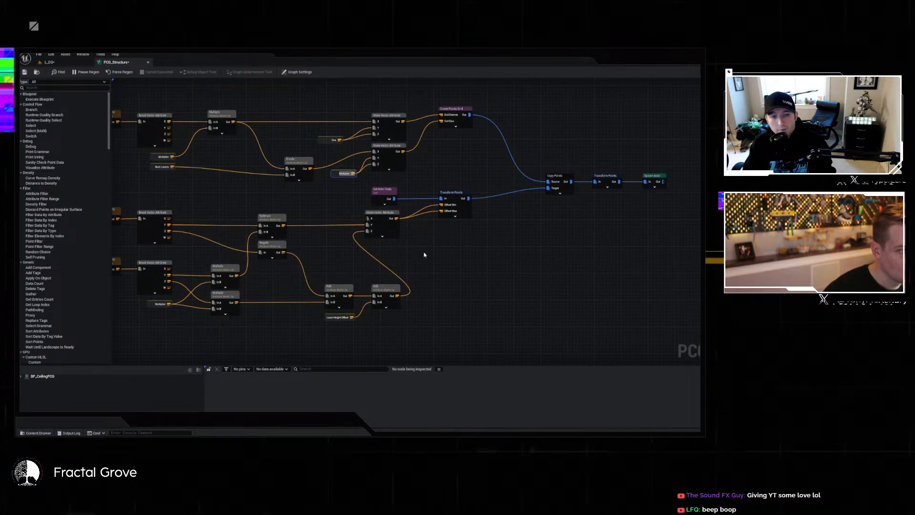
{"action": "right_click_drag", "start_coordinate": [424, 255], "coordinate": [503, 255]}
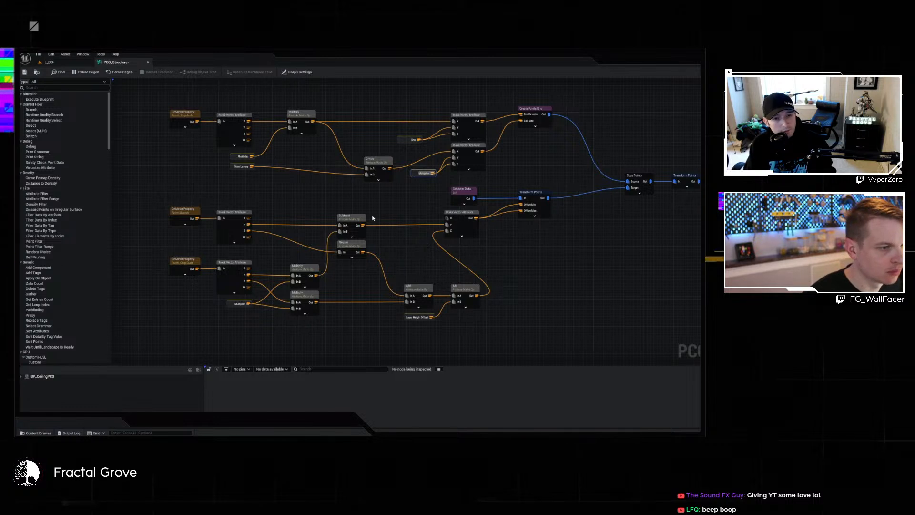
{"action": "left_click_drag", "start_coordinate": [362, 226], "coordinate": [383, 213]}
{"action": "type", "text": "s"}
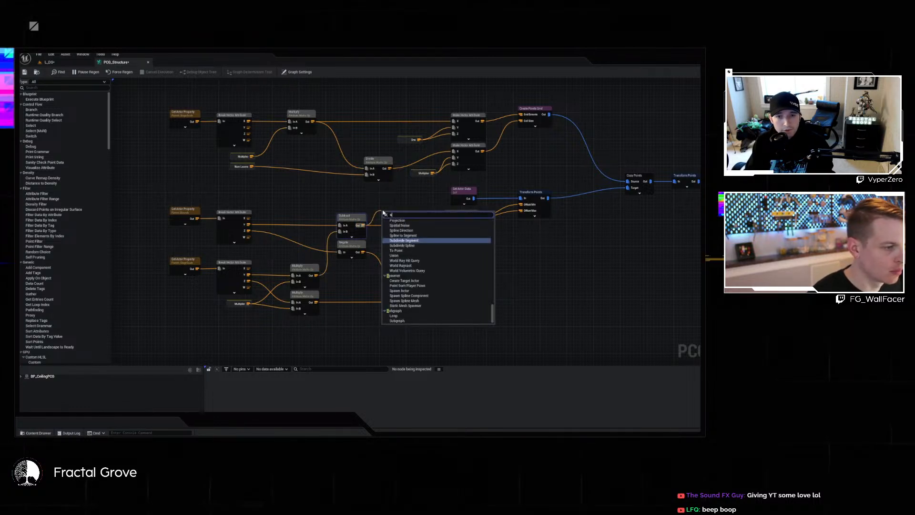
{"action": "type", "text": "ub"}
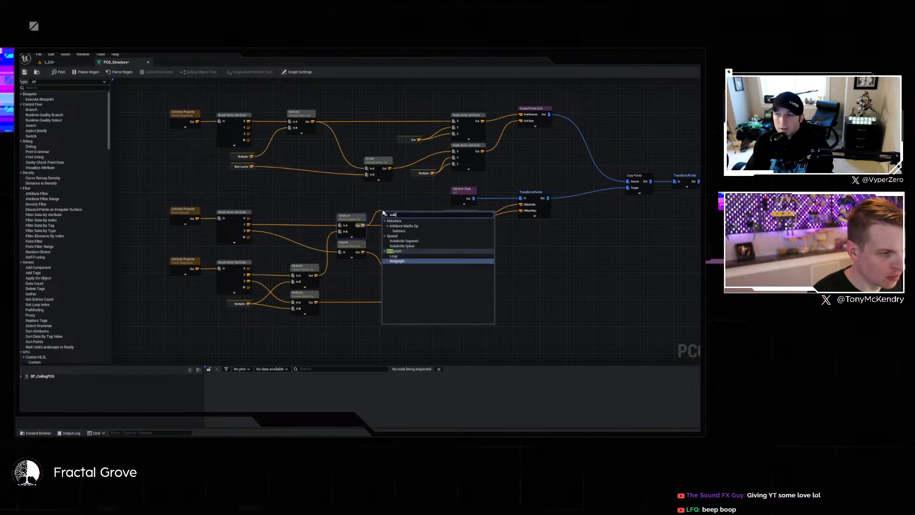
{"action": "left_click", "coordinate": [401, 231]}
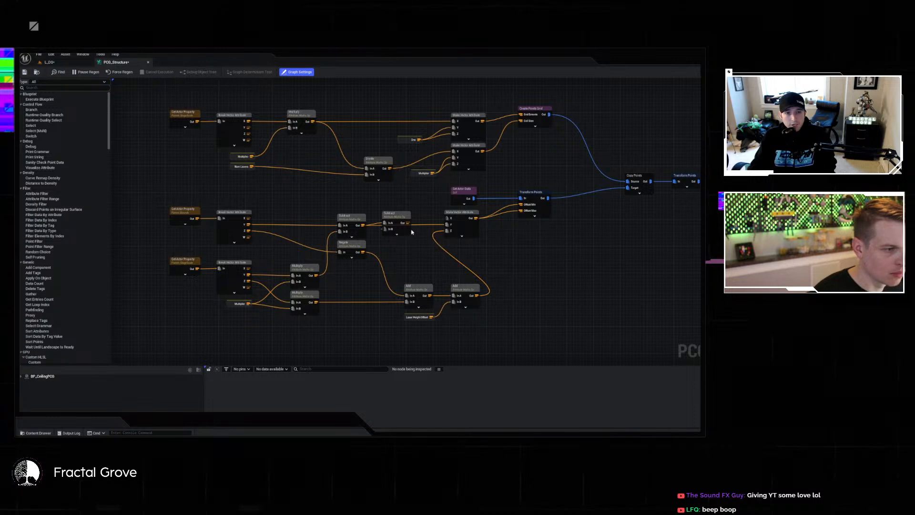
{"action": "mouse_move", "coordinate": [406, 232]}
{"action": "left_mouse_down"}
{"action": "mouse_move", "coordinate": [410, 241]}
{"action": "mouse_move", "coordinate": [447, 226]}
{"action": "mouse_move", "coordinate": [407, 219]}
{"action": "left_mouse_up"}
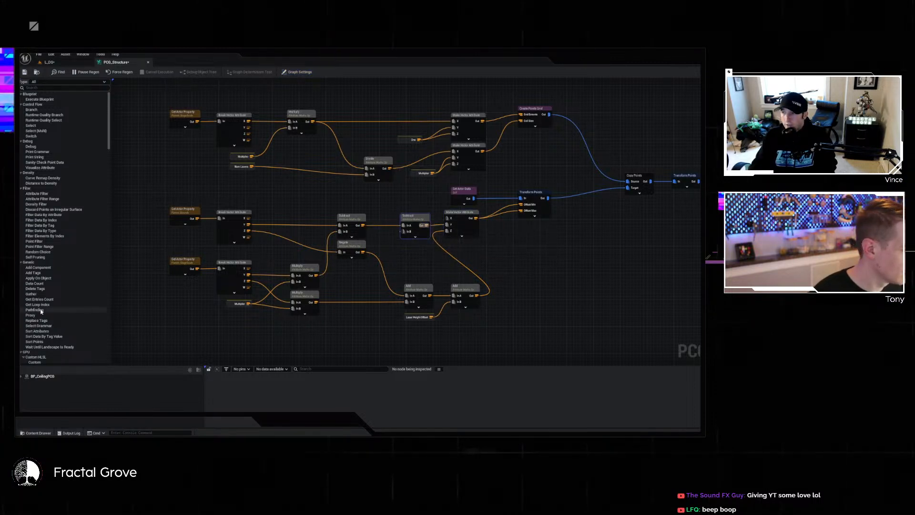
Add the LaserForwardOffset parameter and connect it to the second input of the new Subtract node.
{"action": "right_click", "coordinate": [515, 250]}
{"action": "type", "text": "offset"}
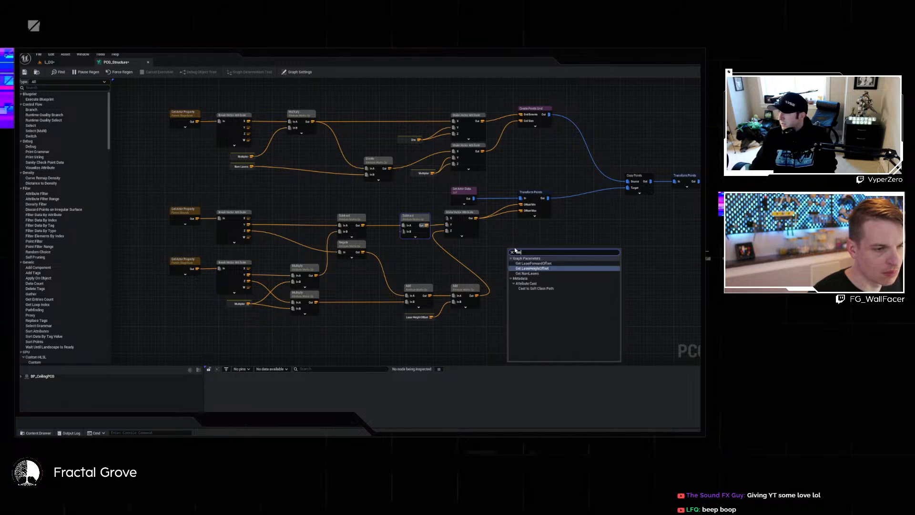
{"action": "key", "text": "Return"}
{"action": "left_click_drag", "start_coordinate": [538, 252], "coordinate": [412, 242]}
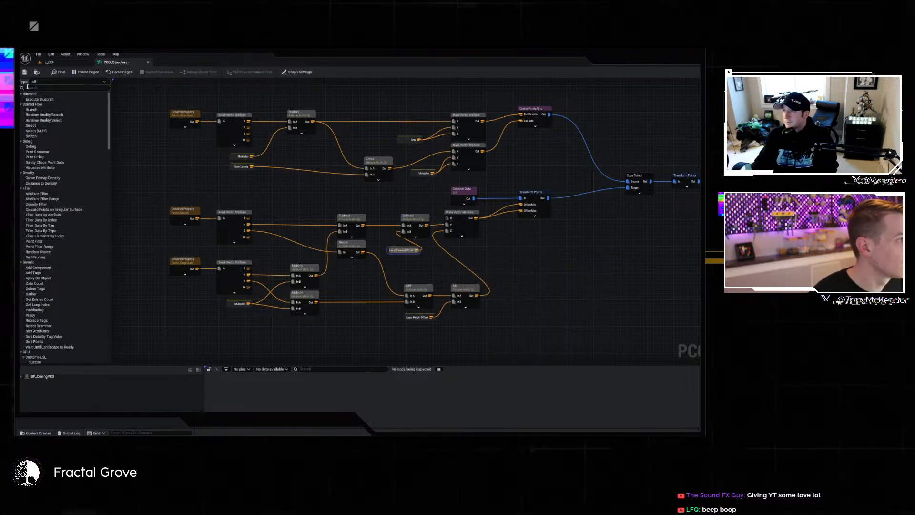
Check the laser's forward offset at the stage edge in the level and save PCG_Structure.
{"action": "left_click", "coordinate": [66, 63]}
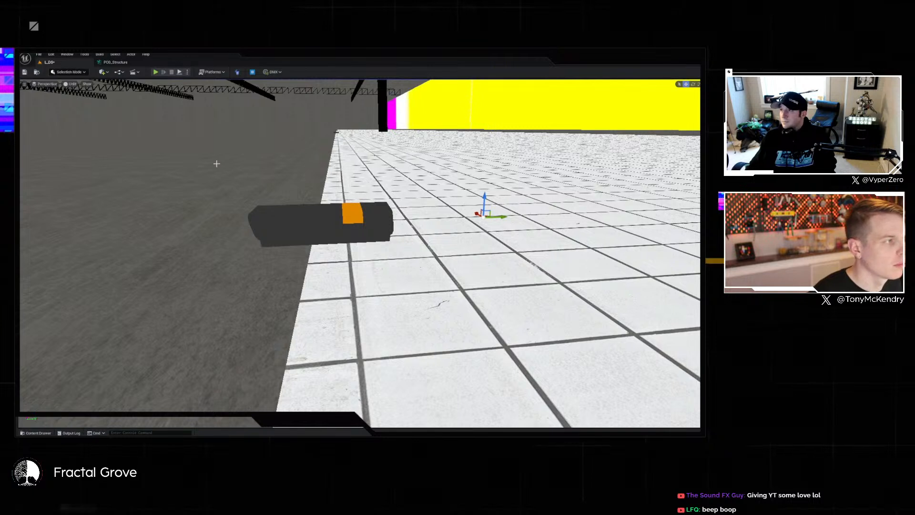
{"action": "left_click", "coordinate": [114, 62]}
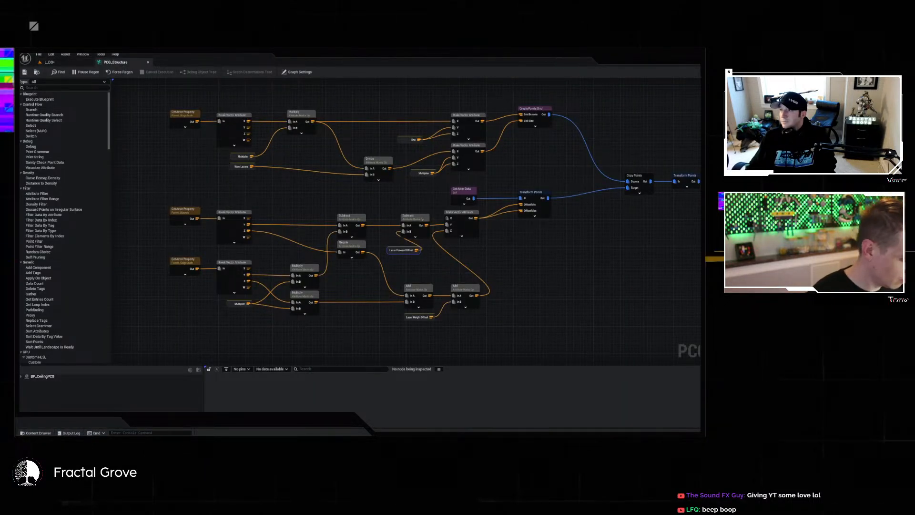
{"action": "left_click", "coordinate": [49, 62]}
{"action": "left_click", "coordinate": [123, 61]}
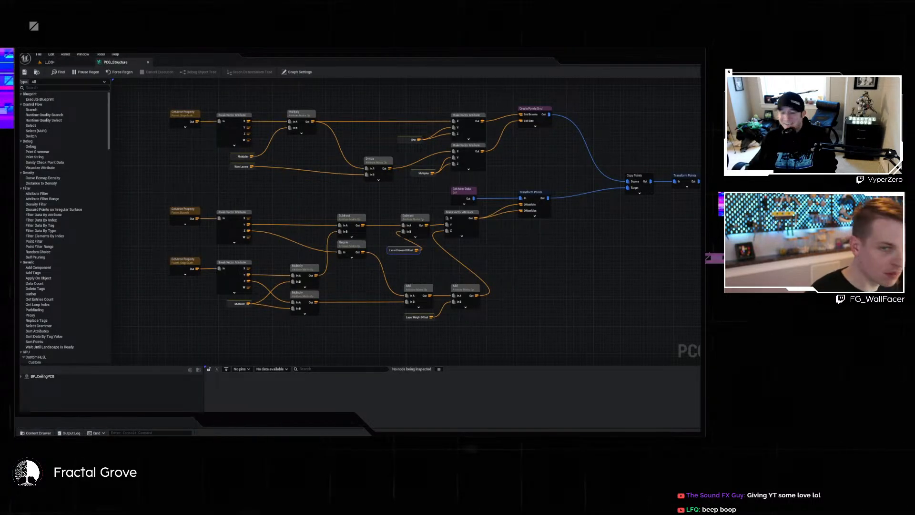
{"action": "left_click", "coordinate": [49, 62]}
{"action": "left_click", "coordinate": [119, 61]}
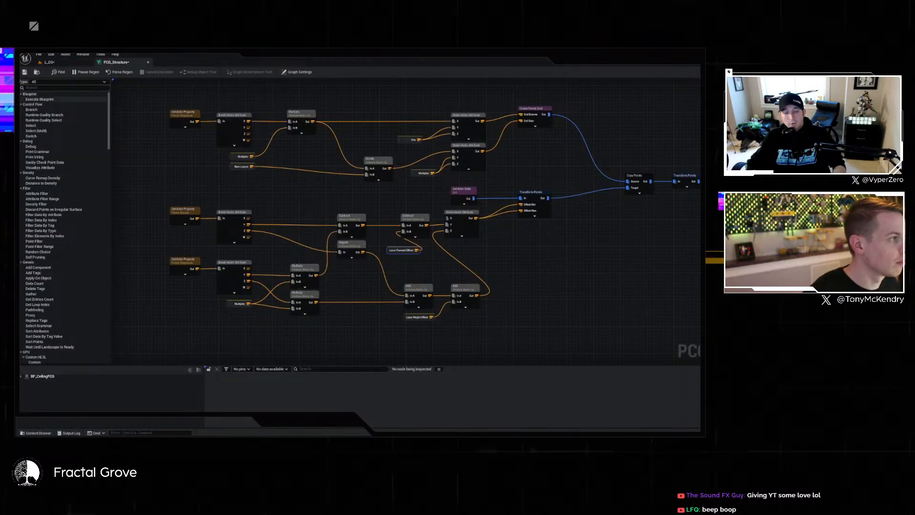
{"action": "left_click", "coordinate": [26, 74]}
In the level, select the single crowd figure and extend it into a full row, then into rows covering the floor.
{"action": "left_click", "coordinate": [52, 63]}
{"action": "right_click_drag", "start_coordinate": [233, 166], "coordinate": [663, 199]}
{"action": "left_click", "coordinate": [419, 249]}
{"action": "left_click_drag", "start_coordinate": [434, 269], "coordinate": [450, 280], "text": "alt"}
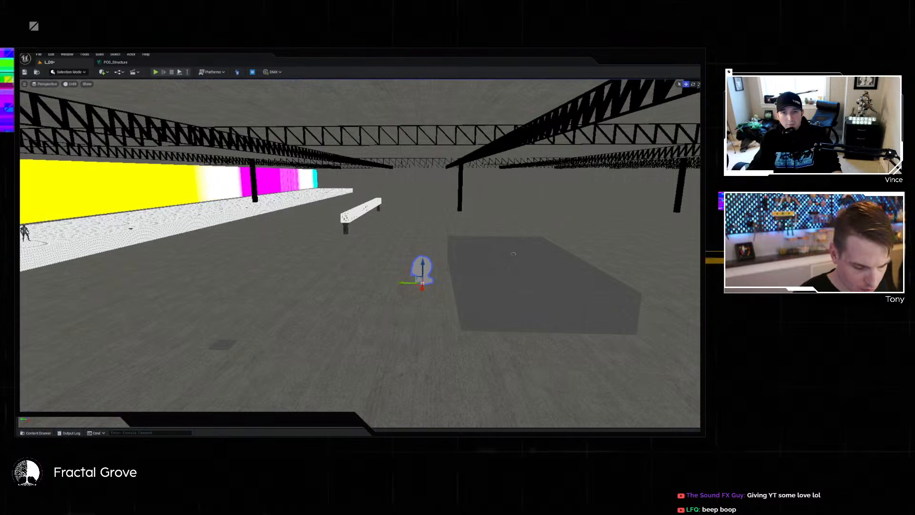
{"action": "key", "text": "Return"}
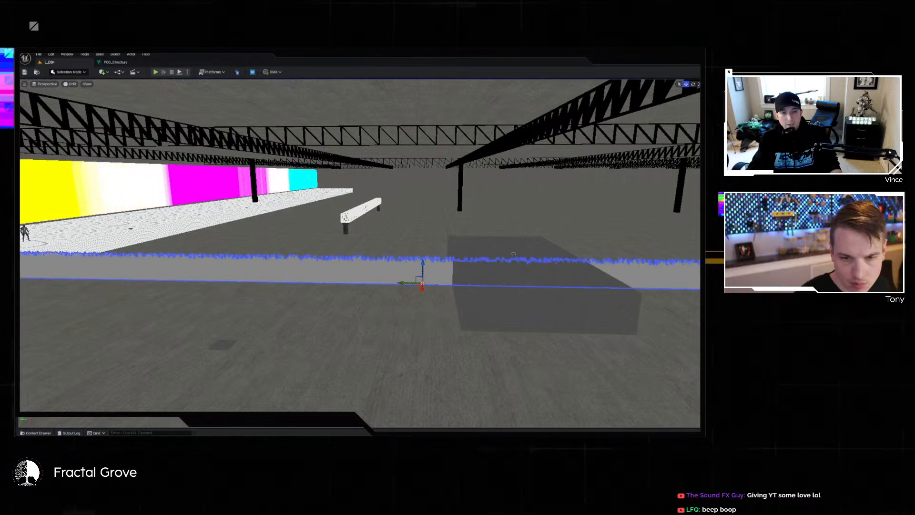
{"action": "key", "text": "Return"}
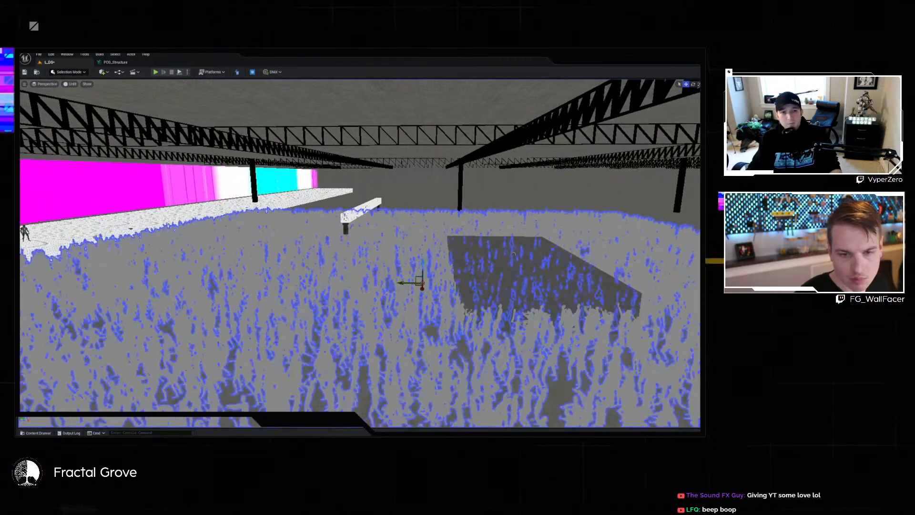
Look over the crowd in front of the stage and open the DMX Control Console.
{"action": "right_click_drag", "start_coordinate": [513, 254], "coordinate": [262, 252]}
{"action": "right_click_drag", "start_coordinate": [503, 231], "coordinate": [629, 233]}
{"action": "mouse_move", "coordinate": [541, 389]}
{"action": "right_mouse_down"}
{"action": "mouse_move", "coordinate": [467, 381]}
{"action": "mouse_move", "coordinate": [541, 389]}
{"action": "right_mouse_up"}
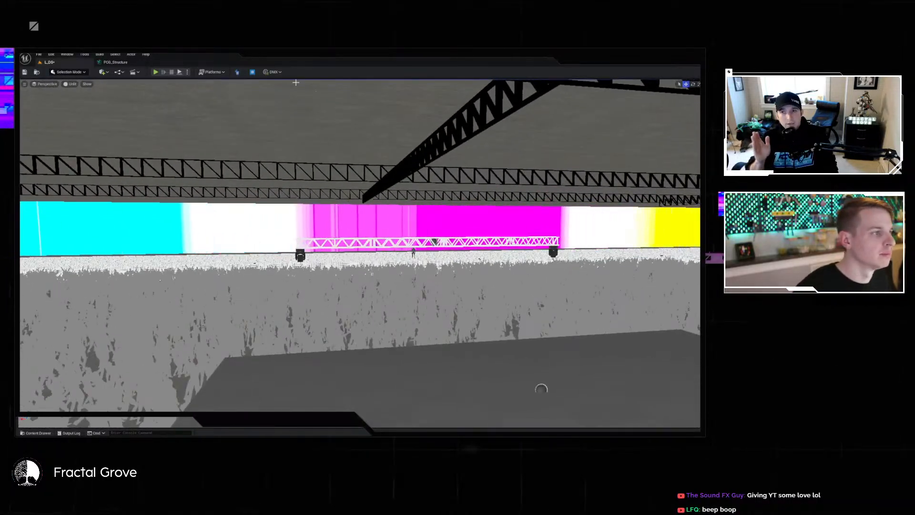
{"action": "left_click", "coordinate": [274, 72]}
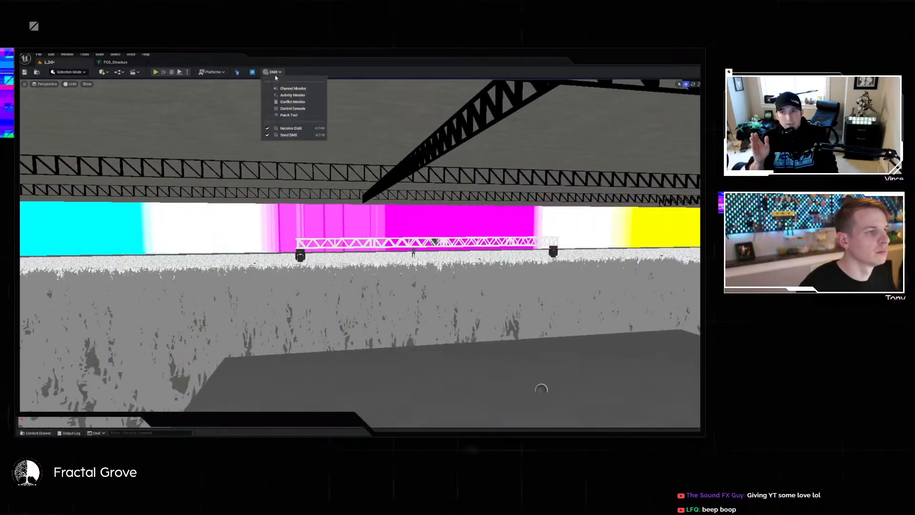
{"action": "left_click", "coordinate": [309, 115]}
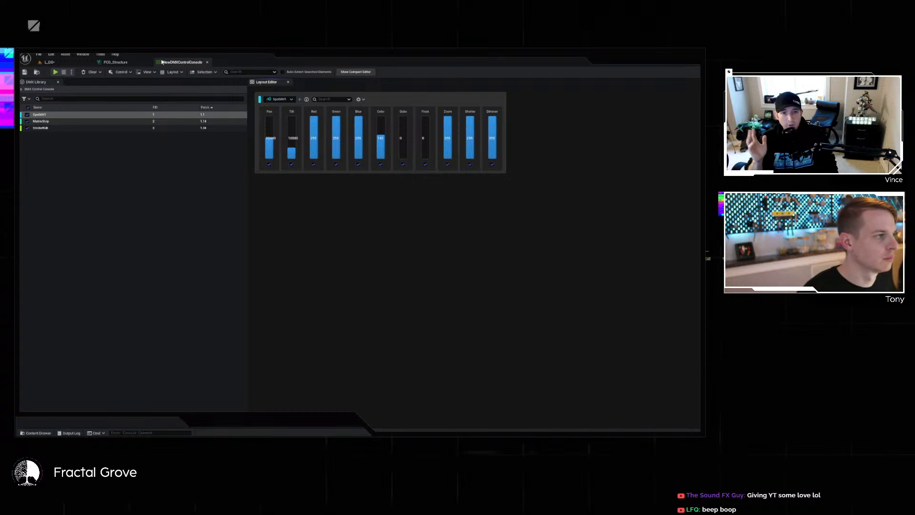
Open the DMXLib_Drumsheds library from the DMX folder inside the Drumsheds Light content.
{"action": "left_click", "coordinate": [29, 433]}
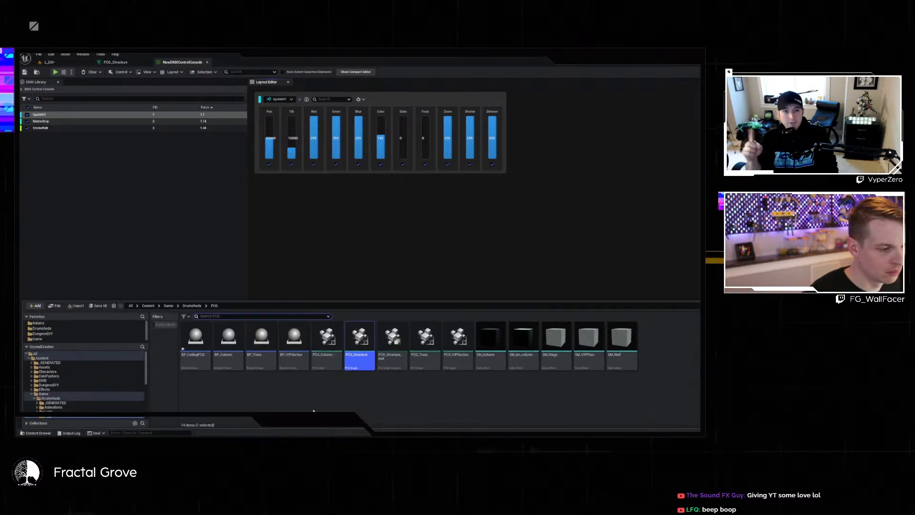
{"action": "key", "text": "alt+Left"}
{"action": "key", "text": "alt+Left"}
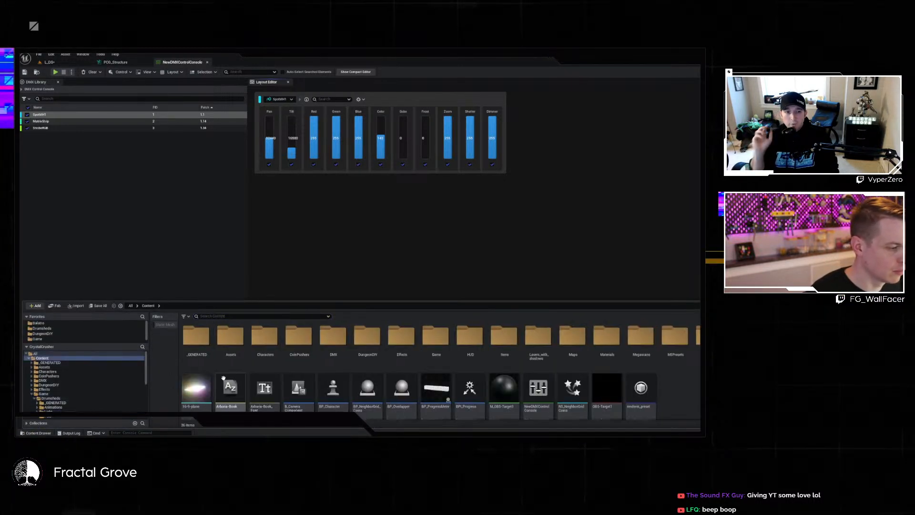
{"action": "key", "text": "alt+Right"}
{"action": "double_click", "coordinate": [195, 339]}
{"action": "double_click", "coordinate": [392, 342]}
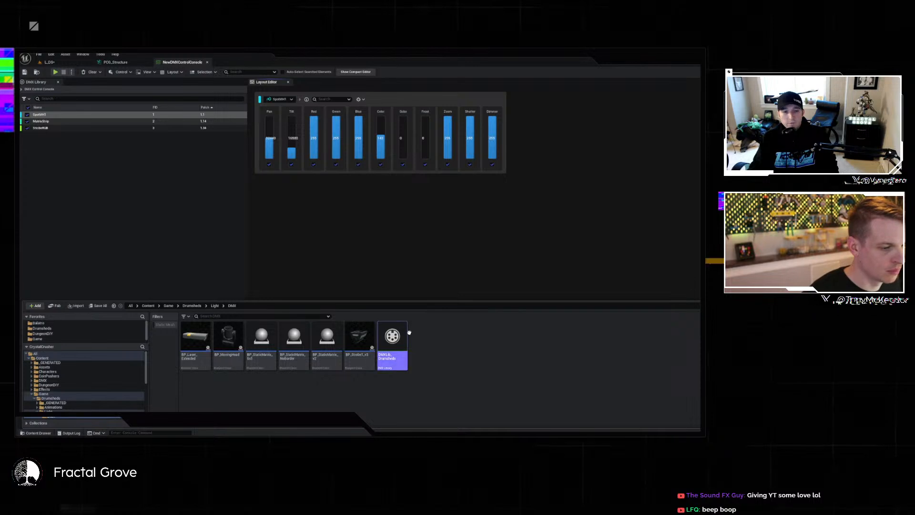
Add one LaserExtended fixture patch in Extended mode to the DMX library and save the library.
{"action": "left_click", "coordinate": [39, 91]}
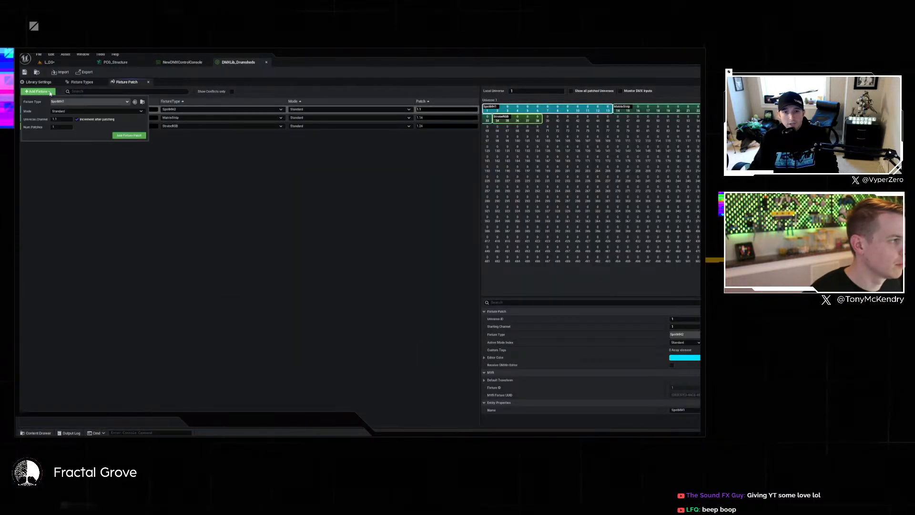
{"action": "left_click", "coordinate": [89, 102]}
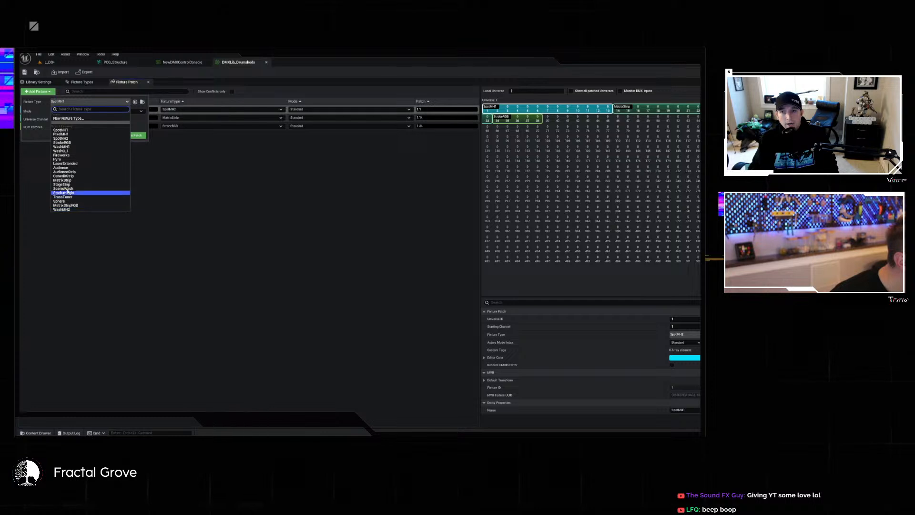
{"action": "left_click", "coordinate": [70, 164]}
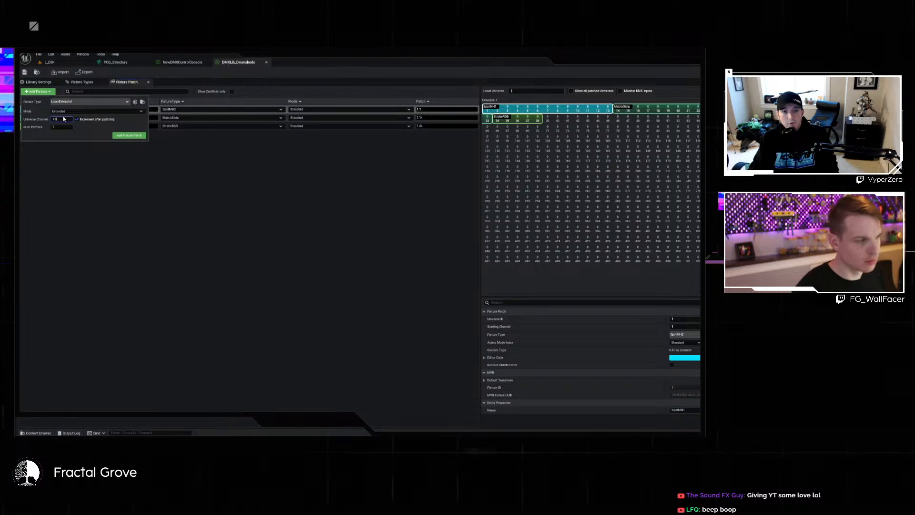
{"action": "left_click", "coordinate": [114, 136]}
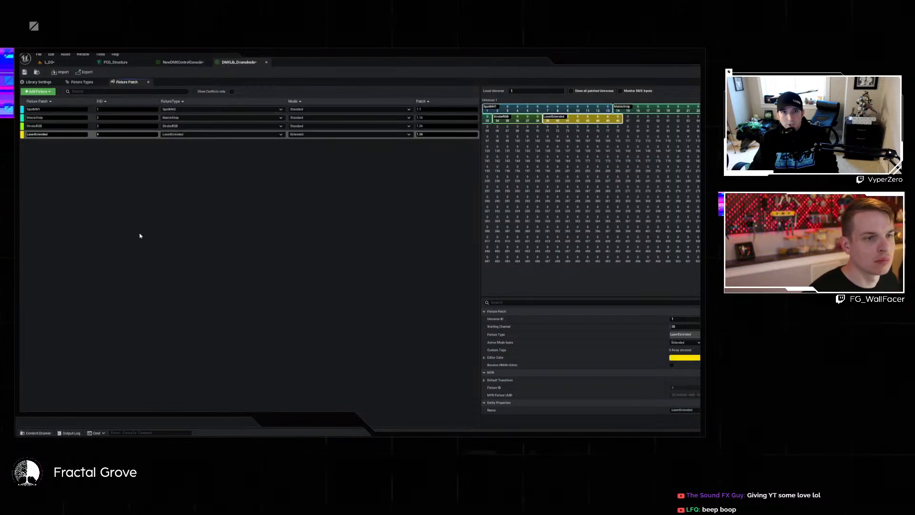
{"action": "left_click", "coordinate": [224, 218]}
{"action": "left_click", "coordinate": [25, 74]}
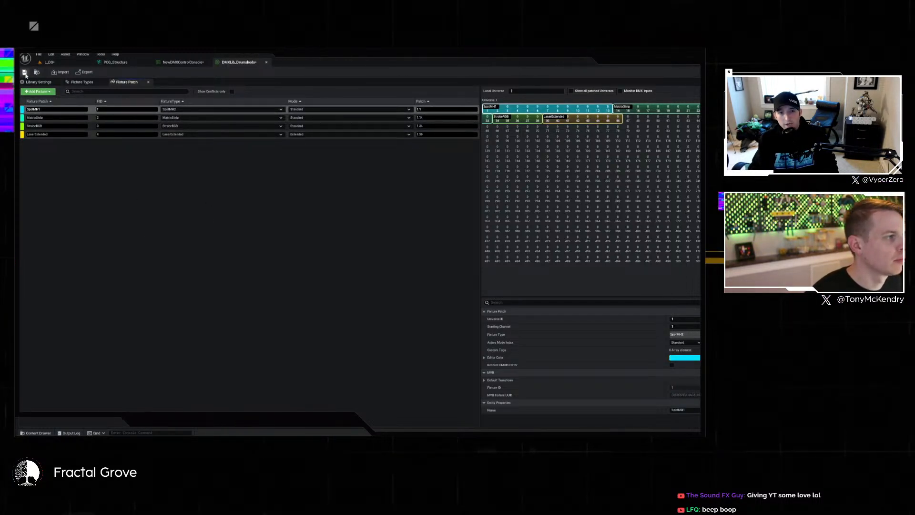
Review the library's fixture types and port settings and return to the control console to check its fixture list.
{"action": "left_click", "coordinate": [81, 82]}
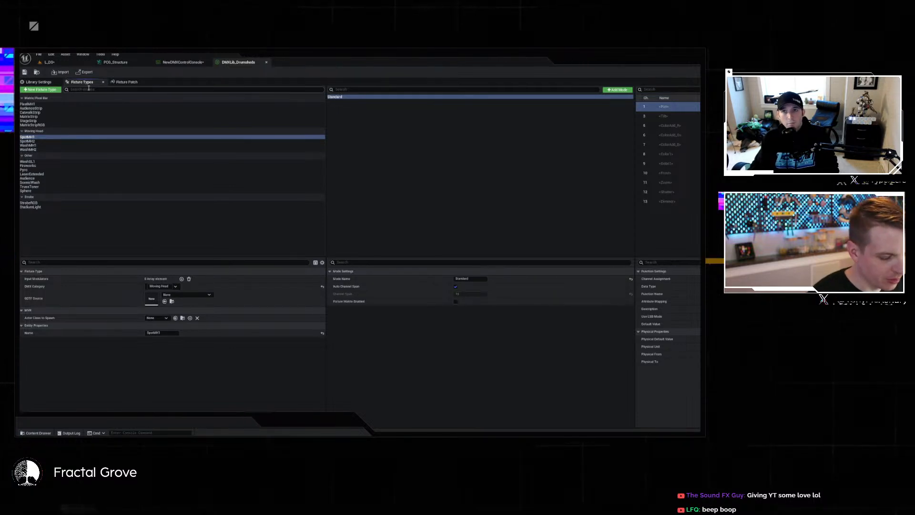
{"action": "left_click", "coordinate": [46, 83]}
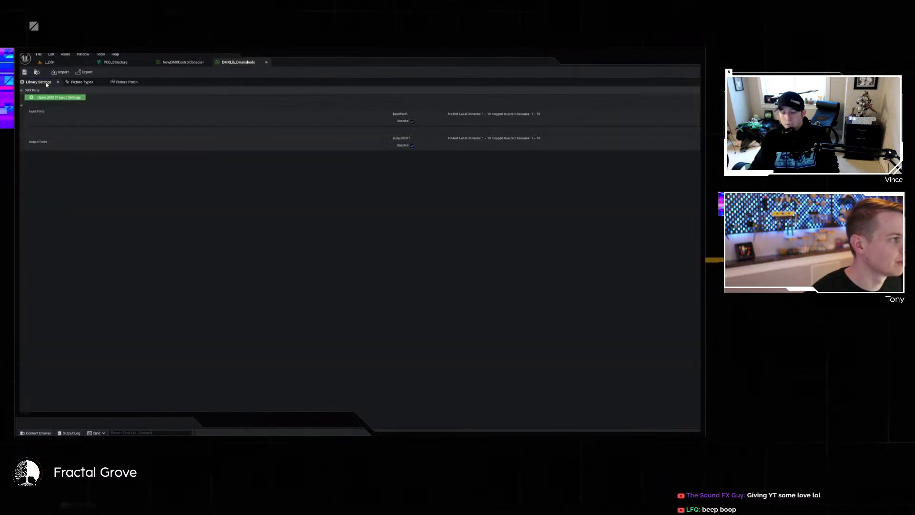
{"action": "left_click", "coordinate": [183, 62]}
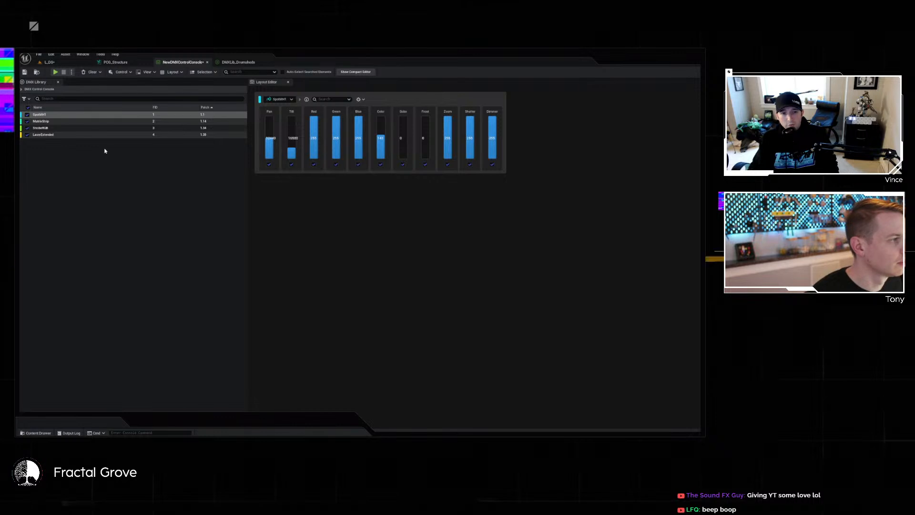
Show the LaserExtended faders in the control console and float the console in its own enlarged window.
{"action": "left_click", "coordinate": [48, 134]}
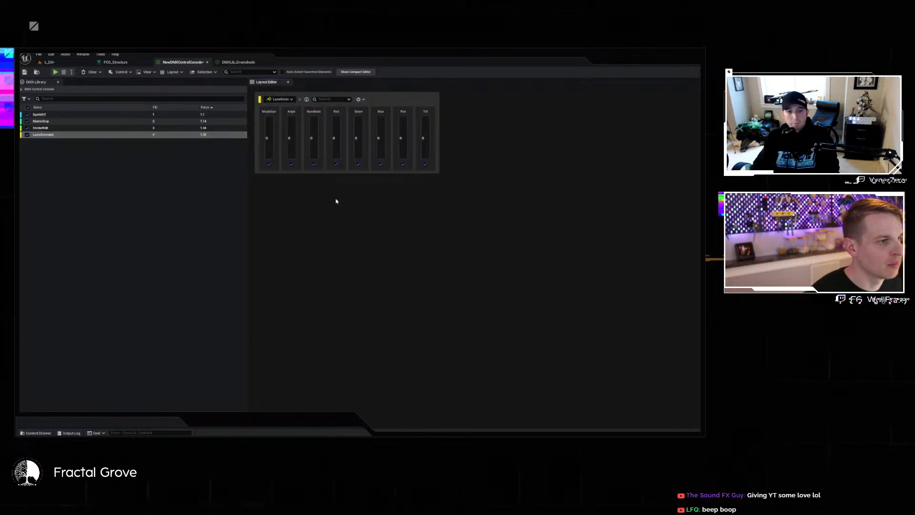
{"action": "left_click_drag", "start_coordinate": [205, 62], "coordinate": [530, 129]}
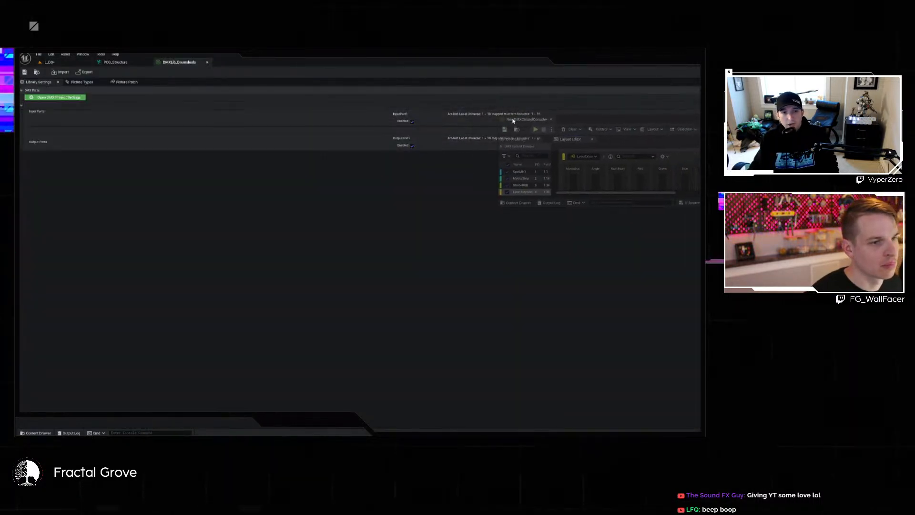
{"action": "left_click_drag", "start_coordinate": [538, 230], "coordinate": [548, 396]}
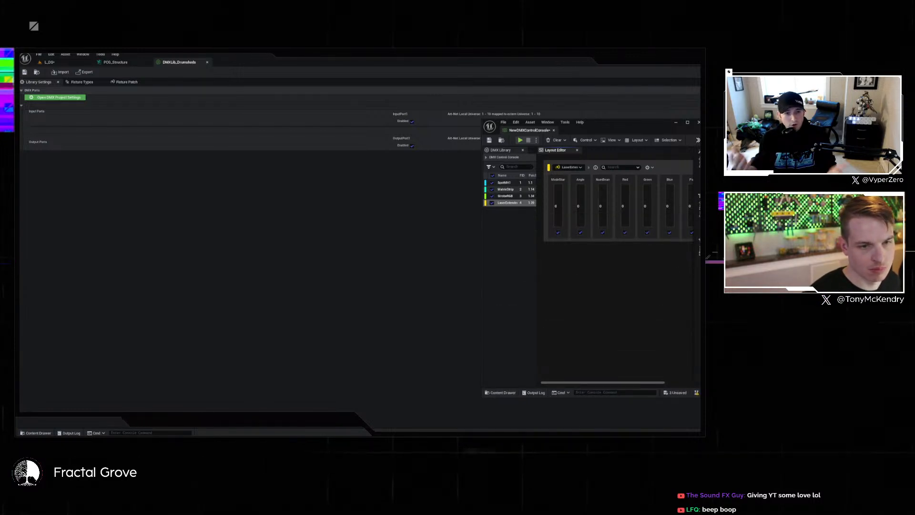
{"action": "left_click_drag", "start_coordinate": [704, 267], "coordinate": [854, 267]}
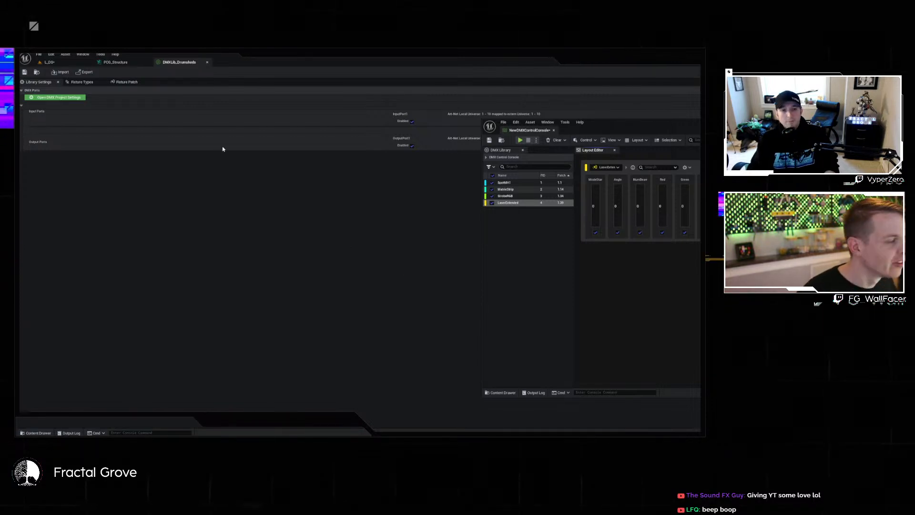
Show the level in Lit view, run the DMX console, raise LaserExtended's first fader to 255 and stop sending.
{"action": "left_click", "coordinate": [61, 64]}
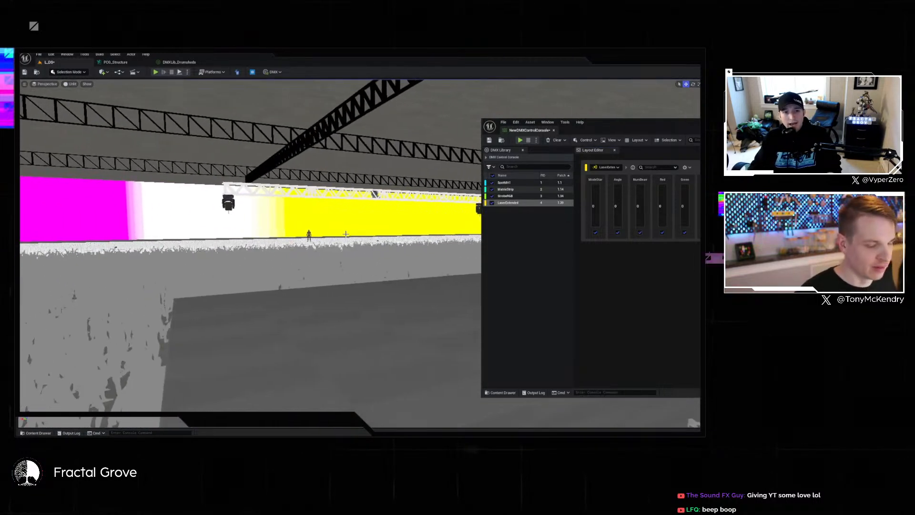
{"action": "key", "text": "alt+4"}
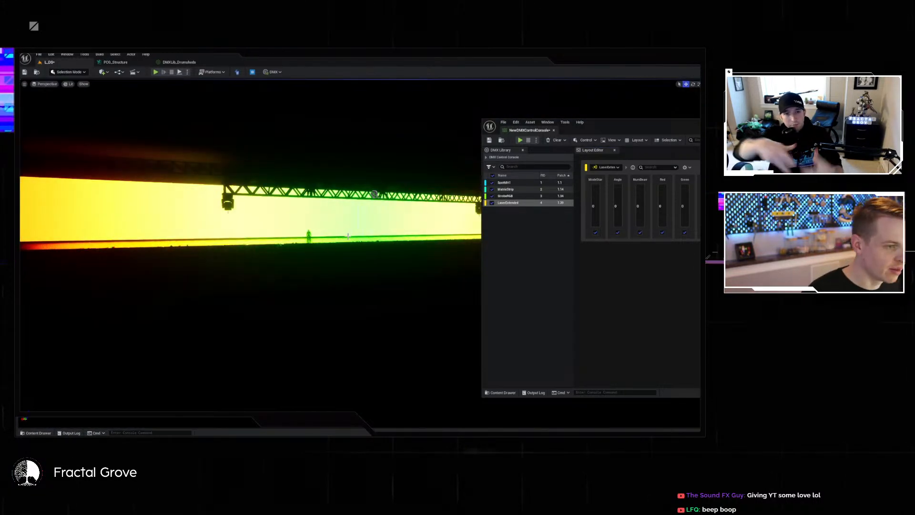
{"action": "right_click_drag", "start_coordinate": [341, 227], "coordinate": [342, 227]}
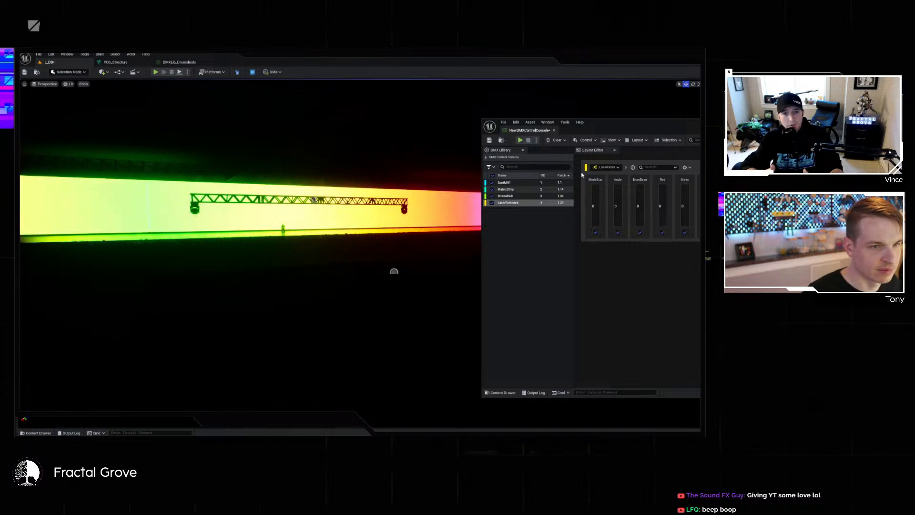
{"action": "left_click", "coordinate": [521, 140]}
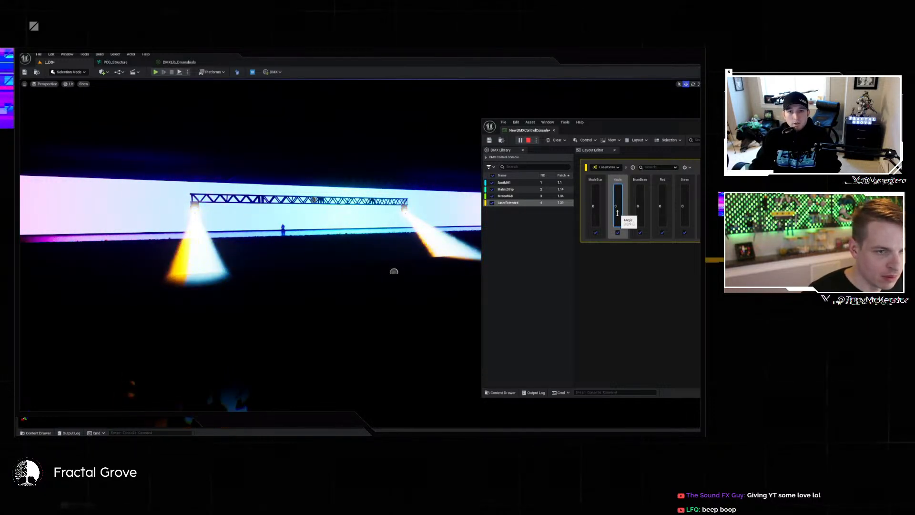
{"action": "left_click_drag", "start_coordinate": [595, 221], "coordinate": [595, 181]}
{"action": "right_click_drag", "start_coordinate": [381, 286], "coordinate": [329, 315]}
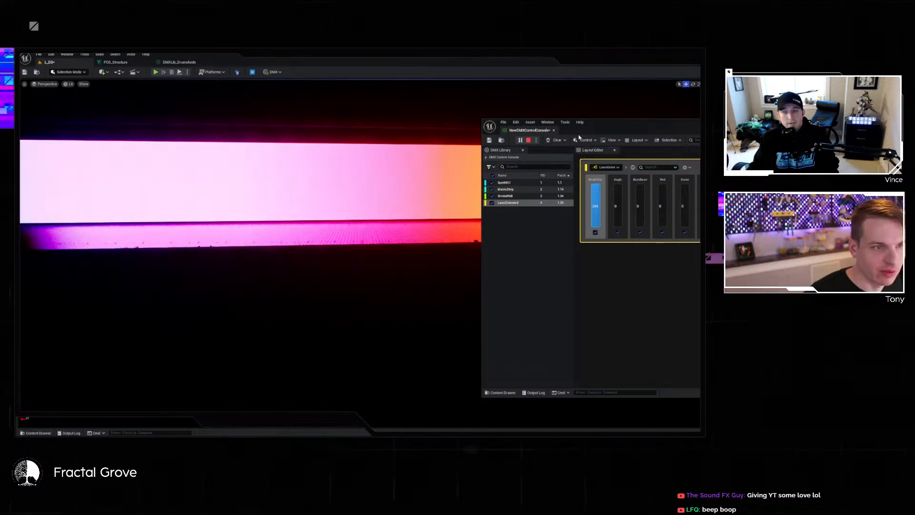
{"action": "left_click", "coordinate": [529, 141]}
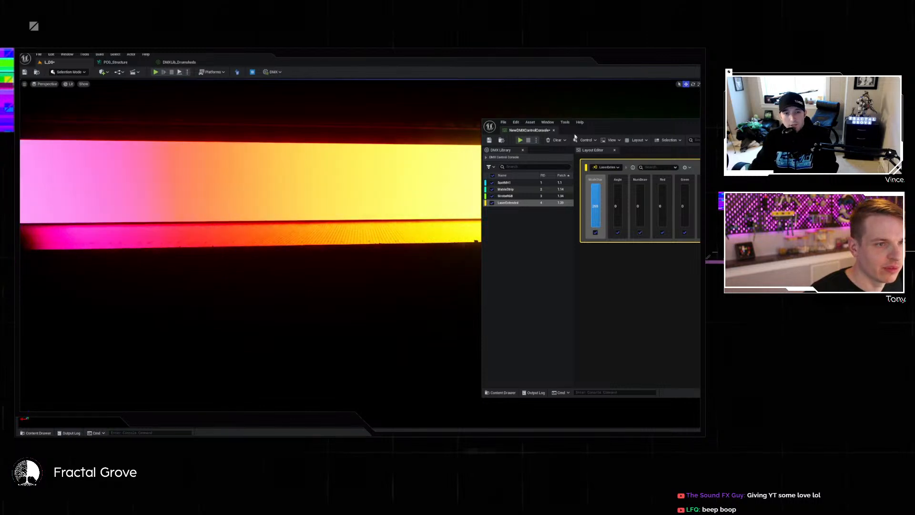
Dock the control console back in the main window and open the level laser's BP_Laser_Extended Blueprint.
{"action": "left_click_drag", "start_coordinate": [515, 130], "coordinate": [241, 62]}
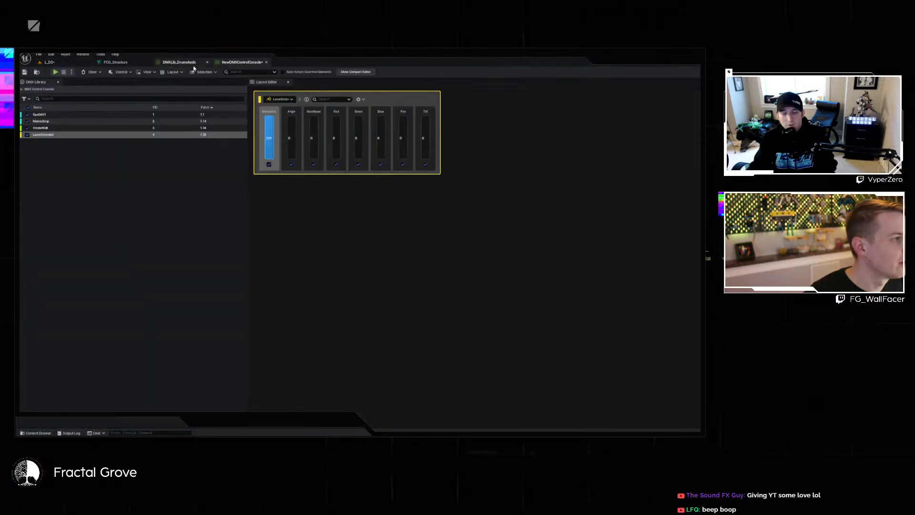
{"action": "left_click", "coordinate": [49, 62]}
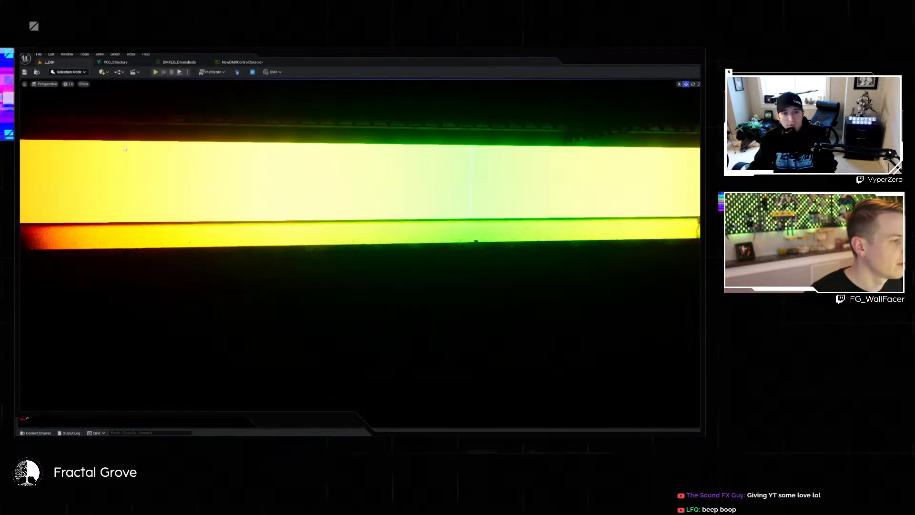
{"action": "left_click", "coordinate": [476, 241]}
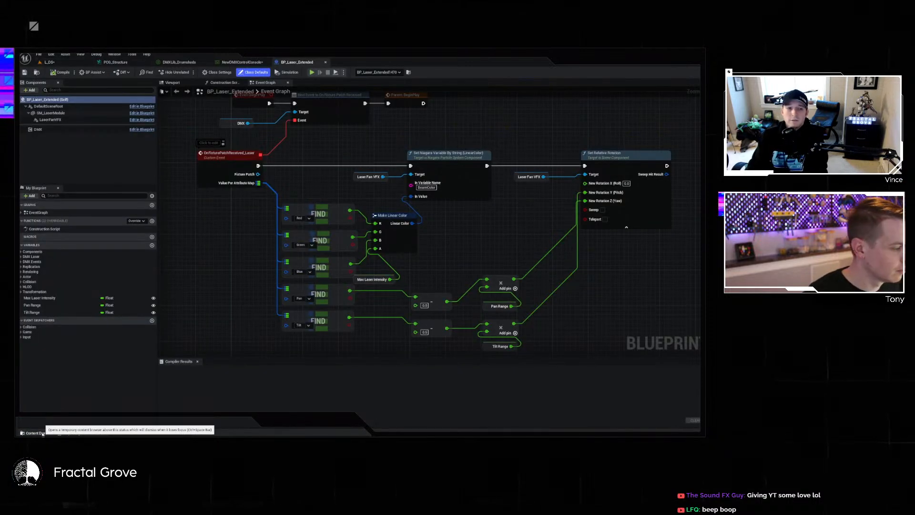
Locate BP_Laser_Extended in the Drumsheds Light DMX folder, update its DMX component and compile the Blueprint.
{"action": "left_click", "coordinate": [42, 433]}
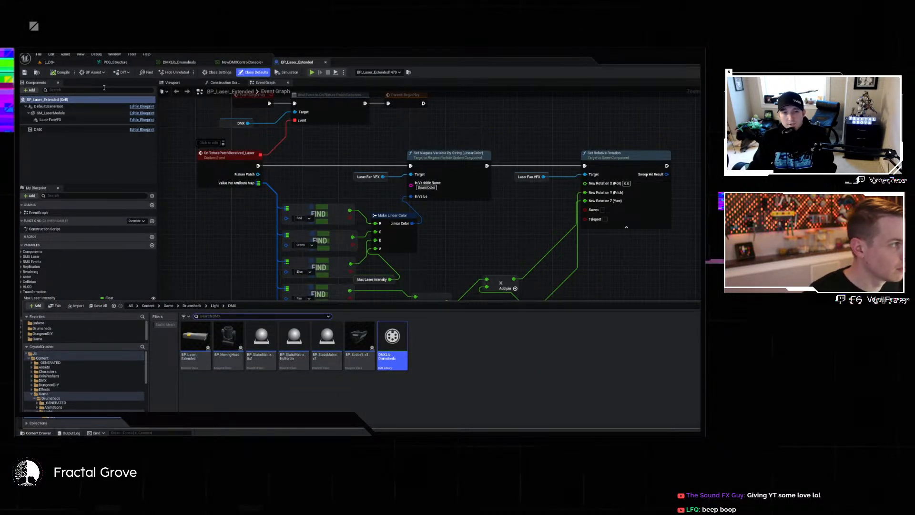
{"action": "left_click", "coordinate": [37, 72]}
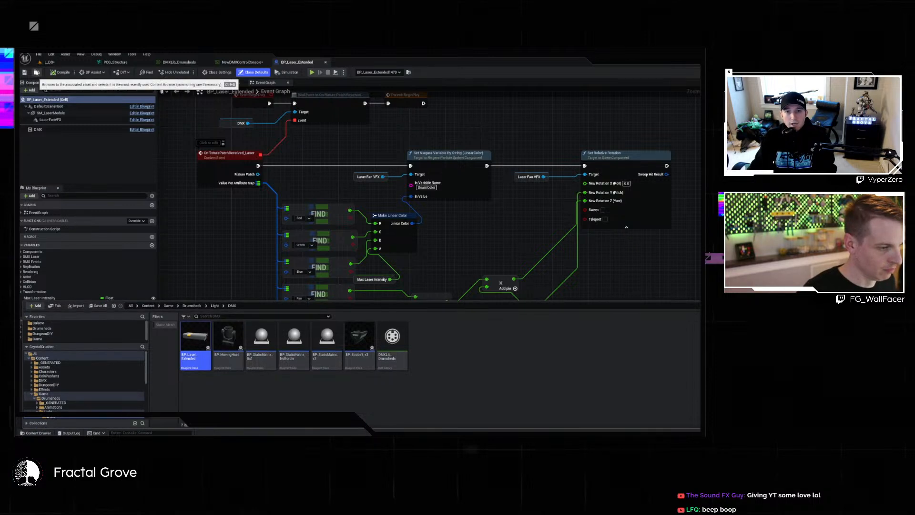
{"action": "mouse_move", "coordinate": [195, 339]}
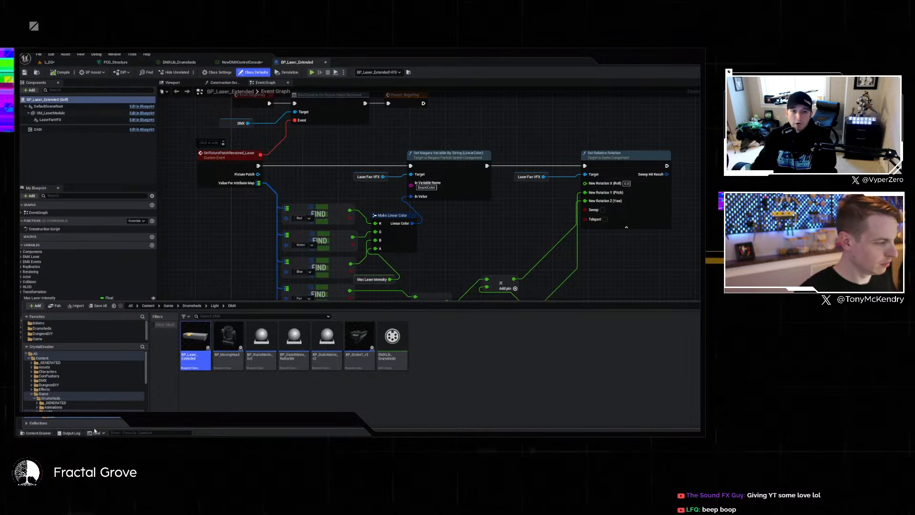
{"action": "left_click", "coordinate": [43, 433]}
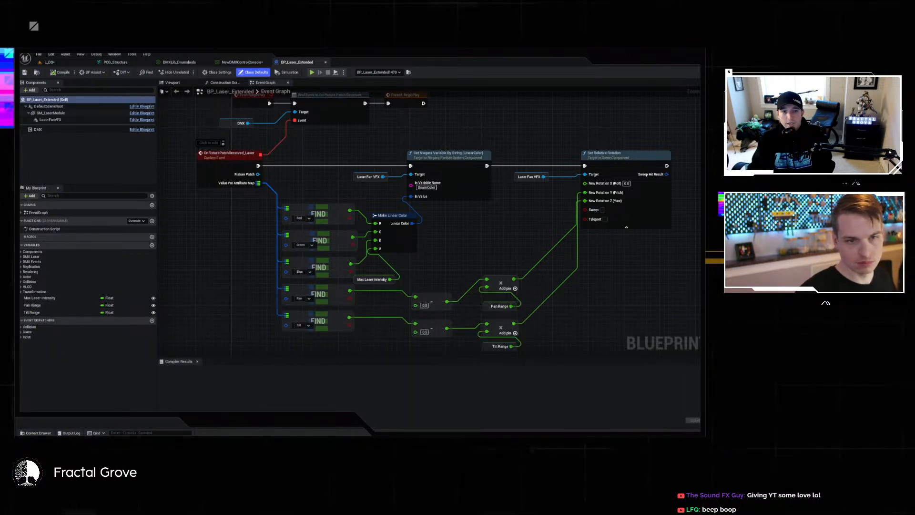
{"action": "left_click", "coordinate": [38, 130]}
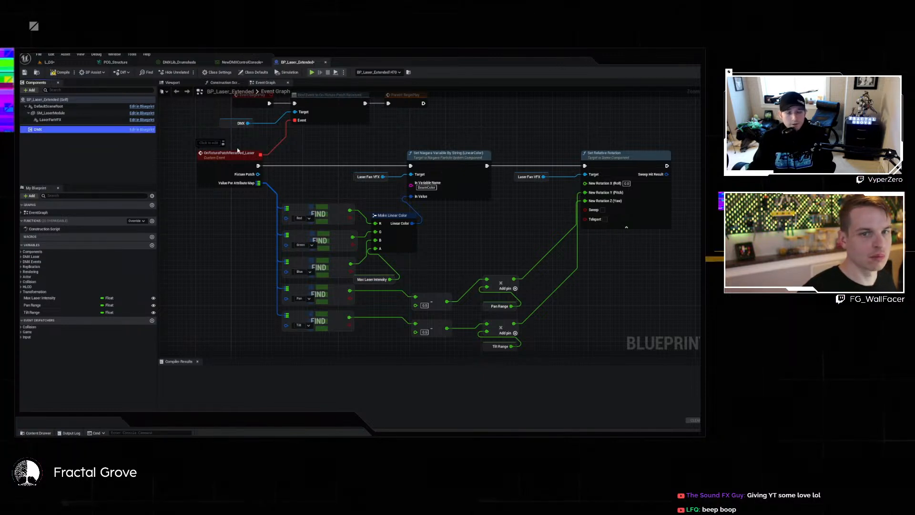
{"action": "left_click", "coordinate": [61, 73]}
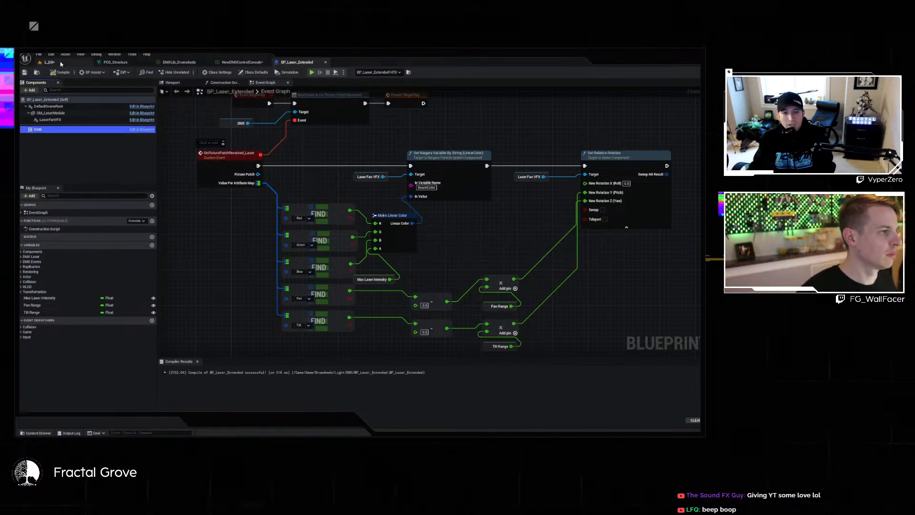
Float the DMX control console beside the level viewport and frame the lasers along the stage.
{"action": "left_click", "coordinate": [49, 62]}
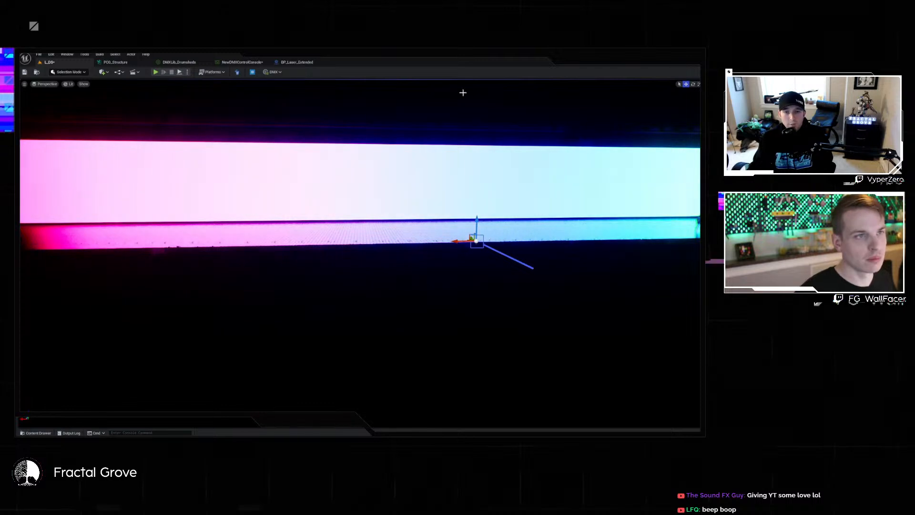
{"action": "left_click", "coordinate": [272, 72]}
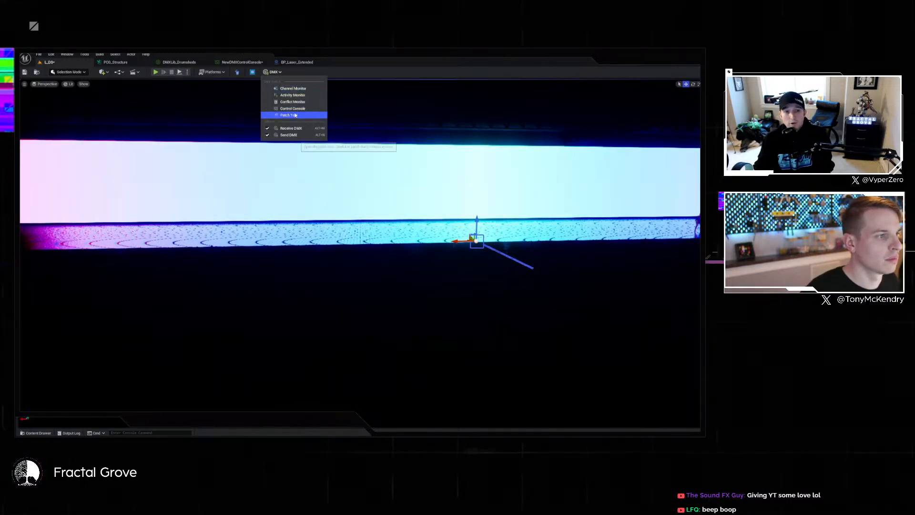
{"action": "left_click", "coordinate": [267, 63]}
{"action": "left_click_drag", "start_coordinate": [274, 63], "coordinate": [549, 122]}
{"action": "left_click_drag", "start_coordinate": [580, 221], "coordinate": [581, 422]}
{"action": "left_click_drag", "start_coordinate": [560, 286], "coordinate": [599, 286]}
{"action": "left_click", "coordinate": [53, 62]}
{"action": "right_click_drag", "start_coordinate": [156, 115], "coordinate": [319, 167]}
{"action": "right_click_drag", "start_coordinate": [324, 200], "coordinate": [334, 158]}
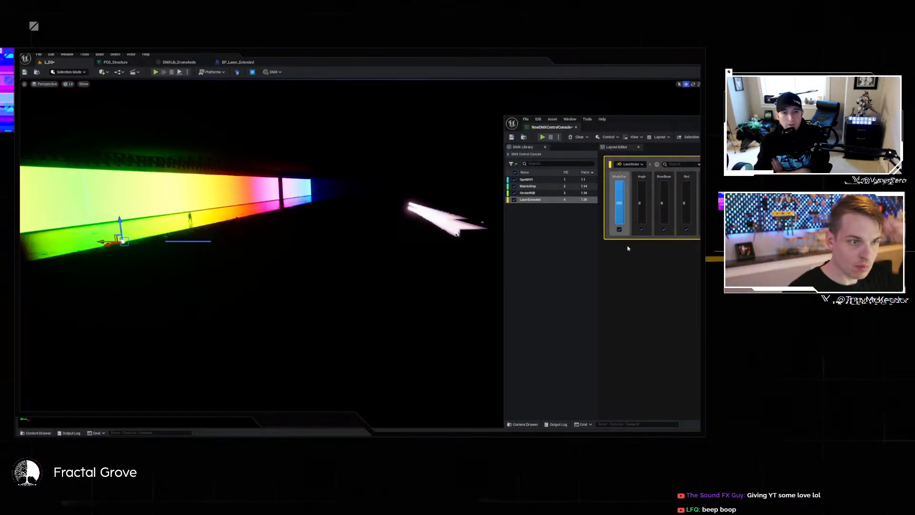
Run the console, test the Angle fader, set the number of beams to about 157 and Red to 255, and stop sending.
{"action": "left_click", "coordinate": [543, 138]}
{"action": "mouse_move", "coordinate": [341, 226]}
{"action": "right_mouse_down"}
{"action": "mouse_move", "coordinate": [124, 225]}
{"action": "mouse_move", "coordinate": [353, 225]}
{"action": "mouse_move", "coordinate": [348, 218]}
{"action": "right_mouse_up"}
{"action": "left_click_drag", "start_coordinate": [644, 204], "coordinate": [644, 200]}
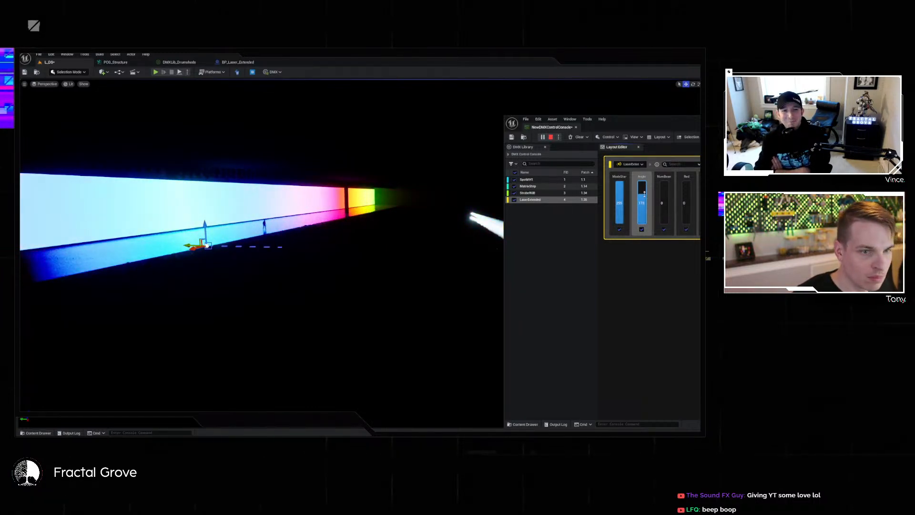
{"action": "left_click_drag", "start_coordinate": [664, 210], "coordinate": [731, 195]}
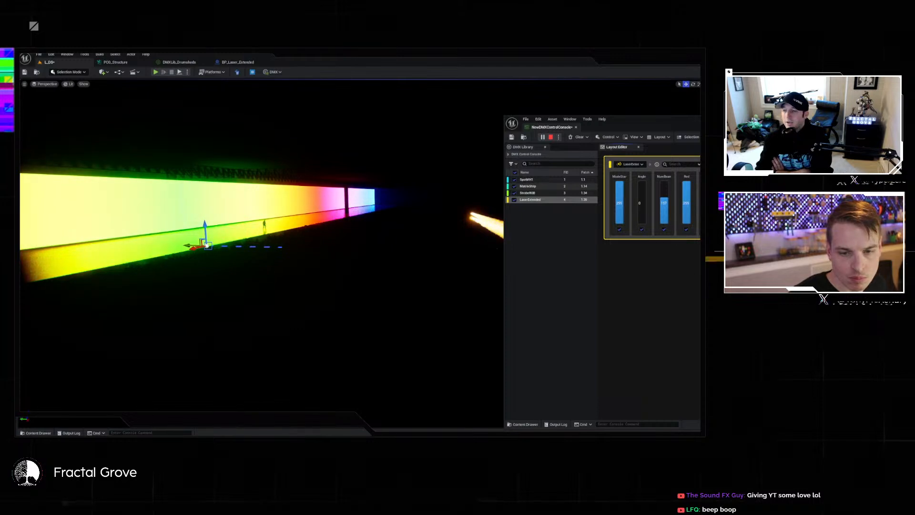
{"action": "left_click", "coordinate": [551, 138]}
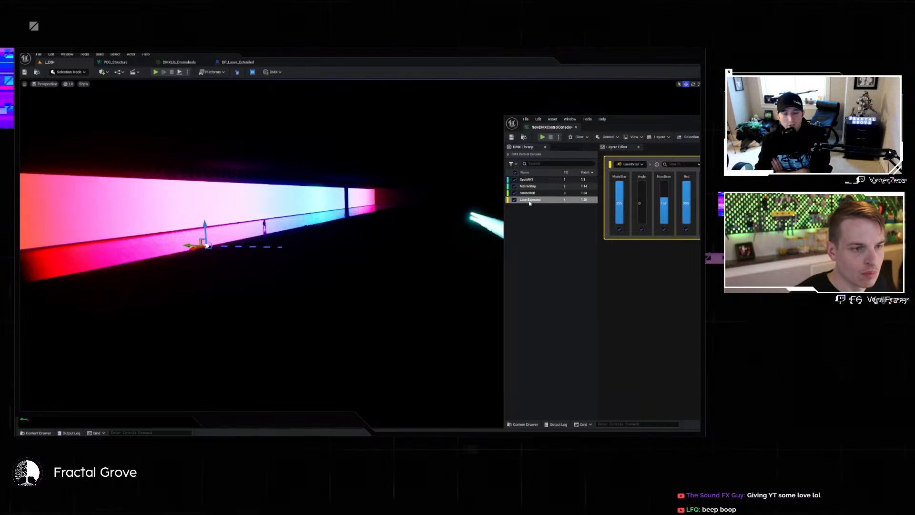
Frame a laser beam up close, run the console again, set the number of beams to 255 and test the Red fader.
{"action": "right_click_drag", "start_coordinate": [382, 248], "coordinate": [295, 248]}
{"action": "key", "text": "w"}
{"action": "key", "text": "g"}
{"action": "right_click_drag", "start_coordinate": [410, 210], "coordinate": [286, 261]}
{"action": "key", "text": "w"}
{"action": "key", "text": "s"}
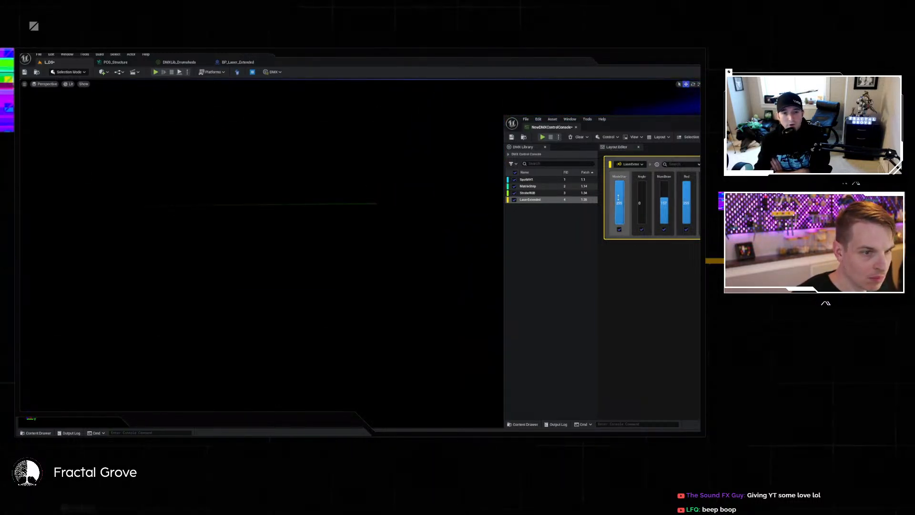
{"action": "left_click_drag", "start_coordinate": [620, 203], "coordinate": [620, 206]}
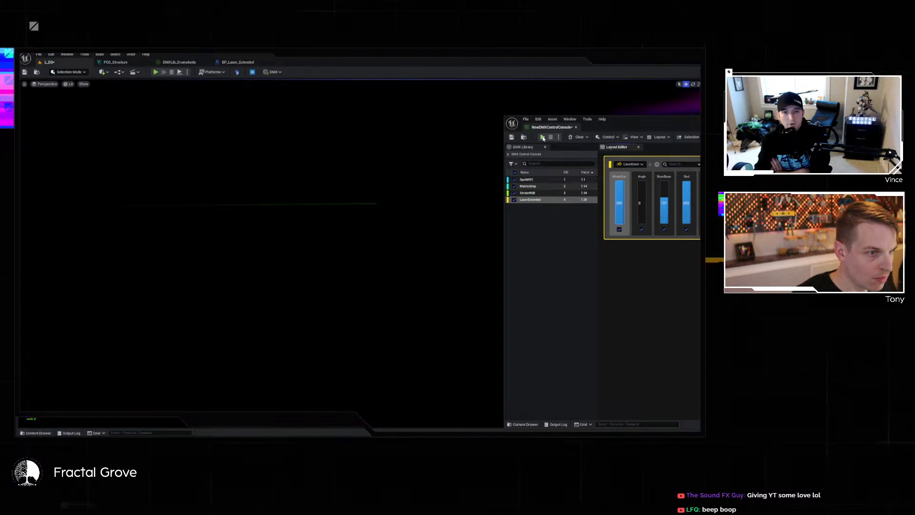
{"action": "left_click", "coordinate": [643, 208]}
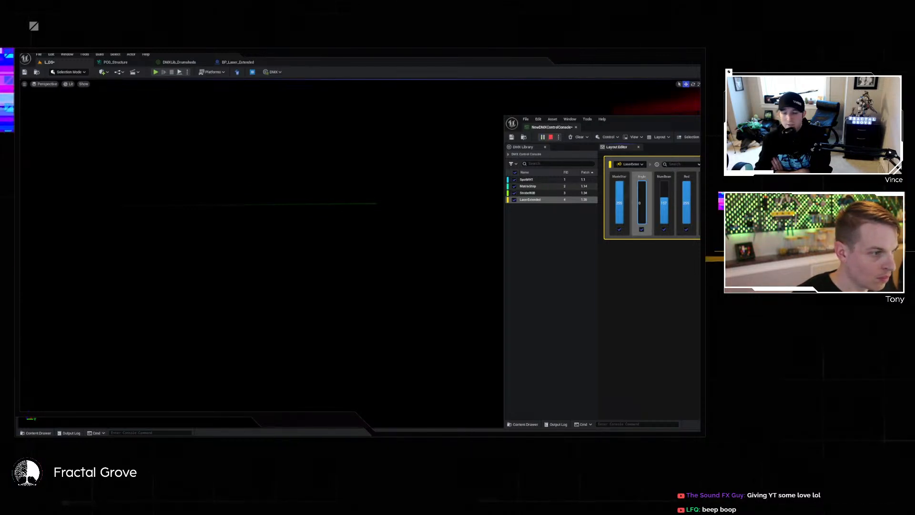
{"action": "left_click_drag", "start_coordinate": [664, 203], "coordinate": [664, 181]}
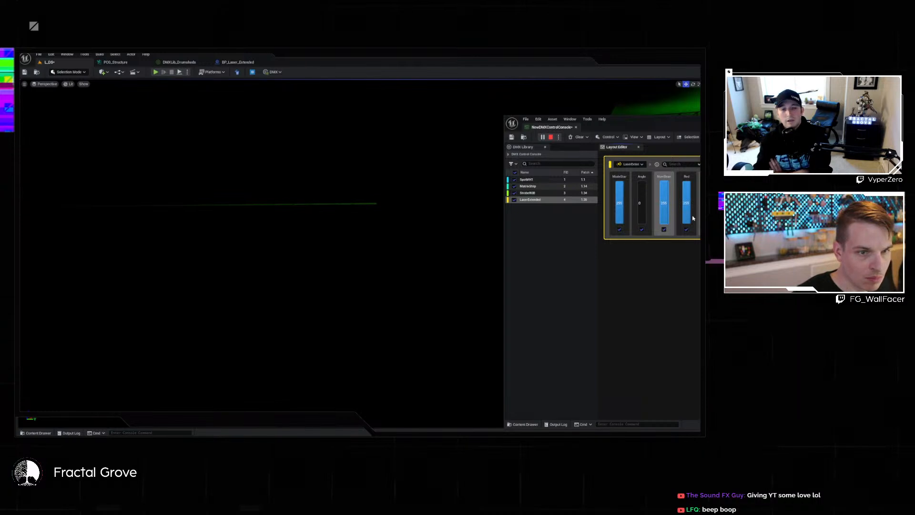
{"action": "left_click_drag", "start_coordinate": [687, 183], "coordinate": [687, 221]}
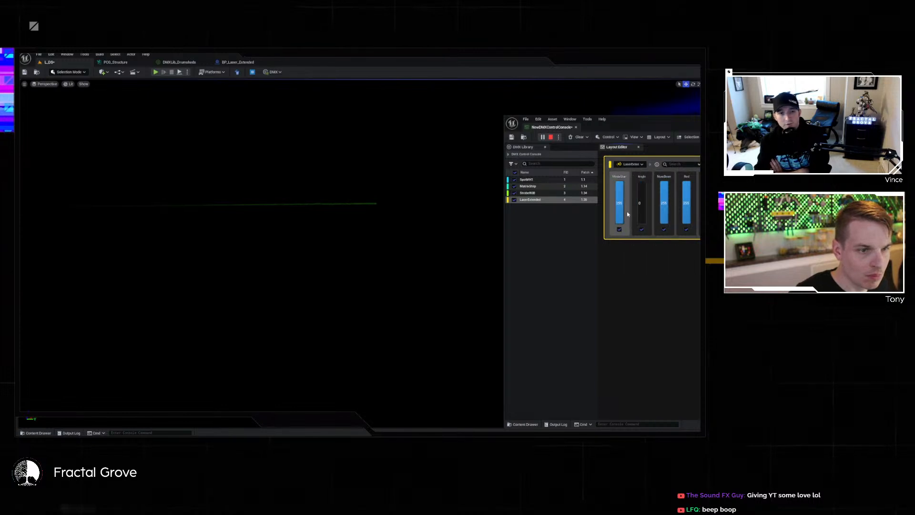
Set LaserExtended's first fader to about 173, Angle to about 174 and the number of beams to about 61.
{"action": "left_click_drag", "start_coordinate": [620, 195], "coordinate": [619, 212]}
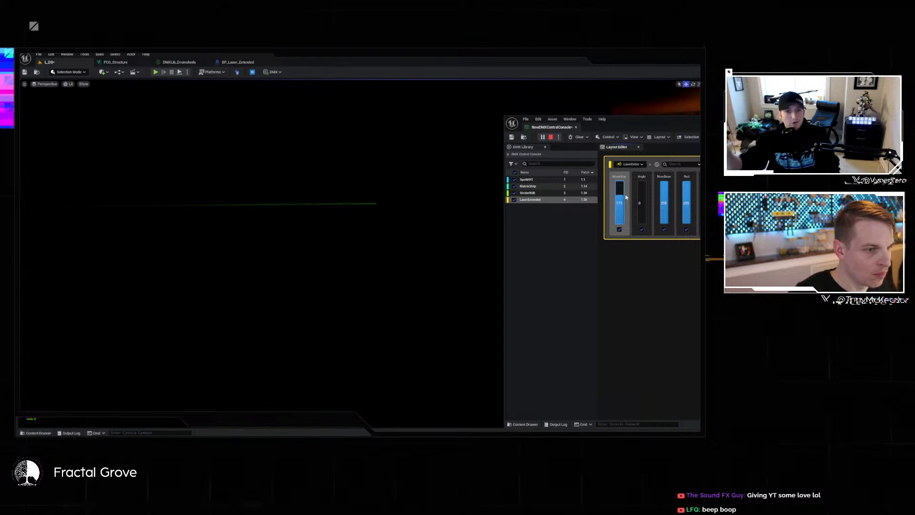
{"action": "left_click_drag", "start_coordinate": [642, 223], "coordinate": [642, 215]}
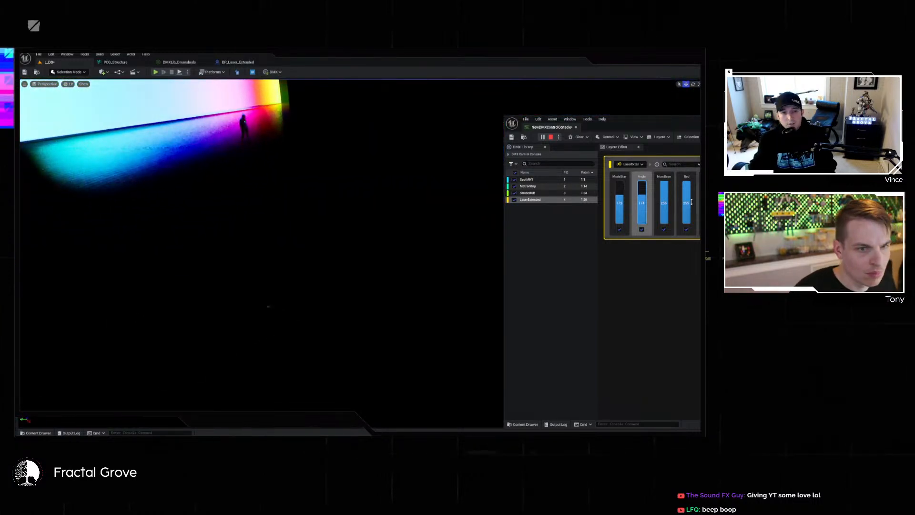
{"action": "left_click_drag", "start_coordinate": [667, 190], "coordinate": [667, 214]}
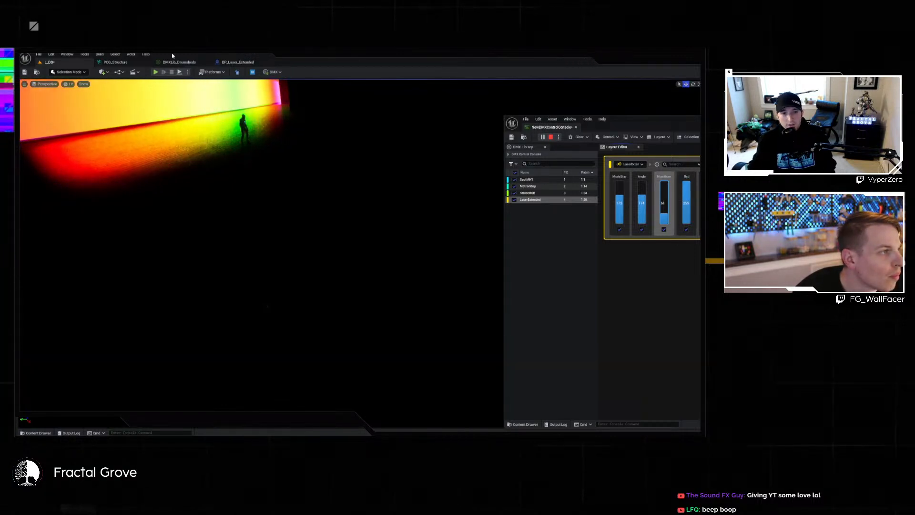
Open the class defaults of BP_Laser_Extended, move the floating DMX console clear, and recompile the blueprint.
{"action": "left_click", "coordinate": [241, 63]}
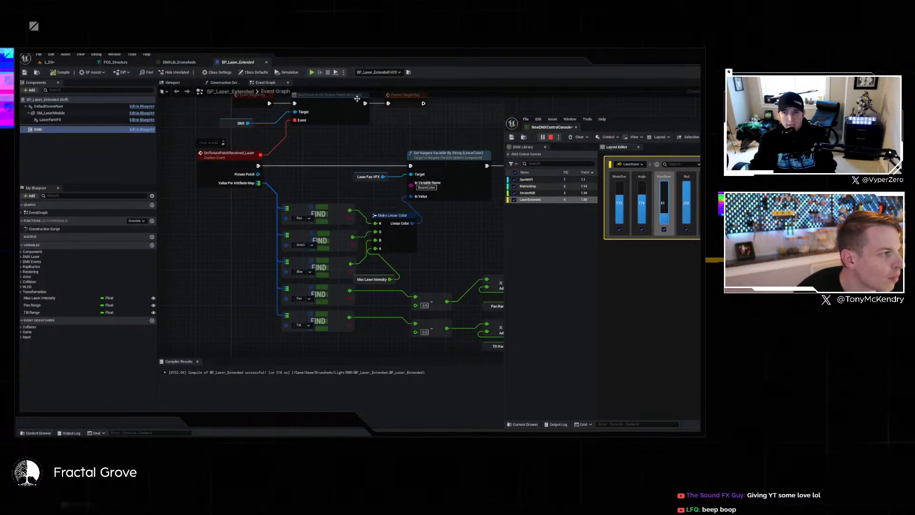
{"action": "left_click", "coordinate": [256, 72]}
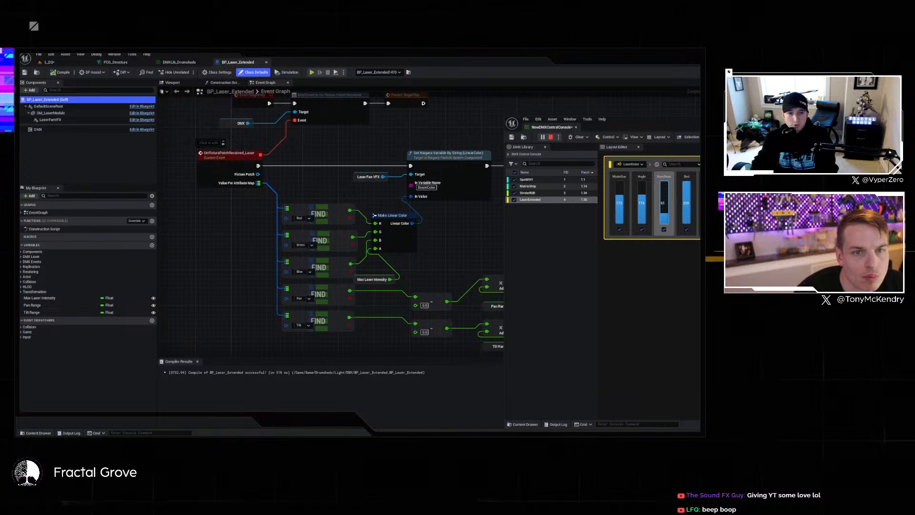
{"action": "left_click_drag", "start_coordinate": [741, 127], "coordinate": [480, 104]}
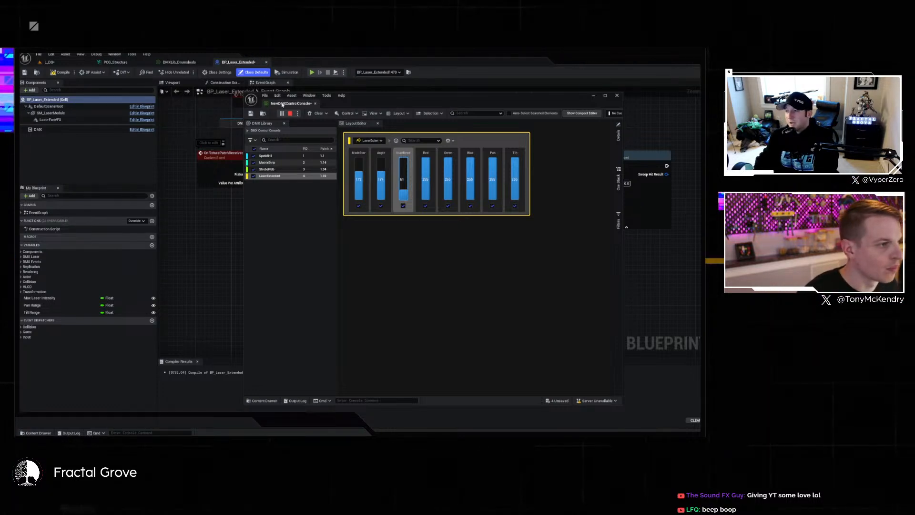
{"action": "left_click", "coordinate": [64, 72]}
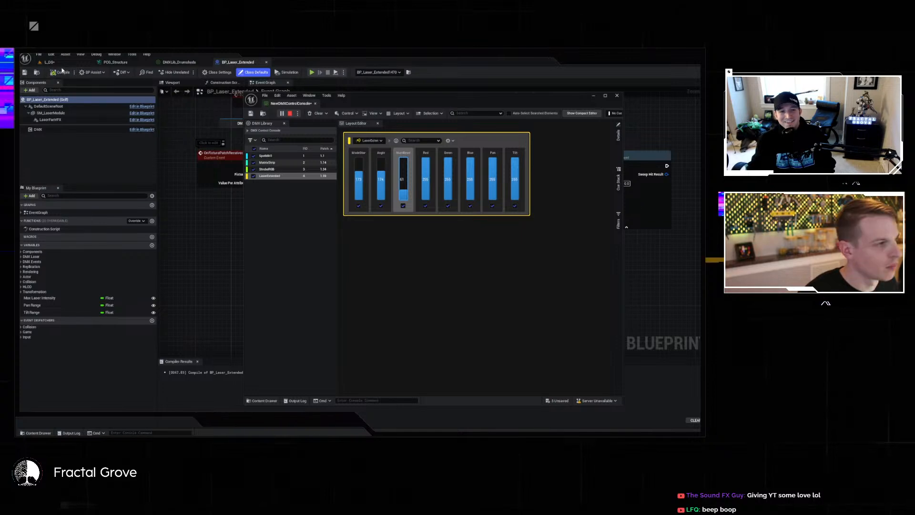
Return to the L_DG level, restart sending from the DMX control console, and move the console off the viewport.
{"action": "left_click", "coordinate": [65, 65]}
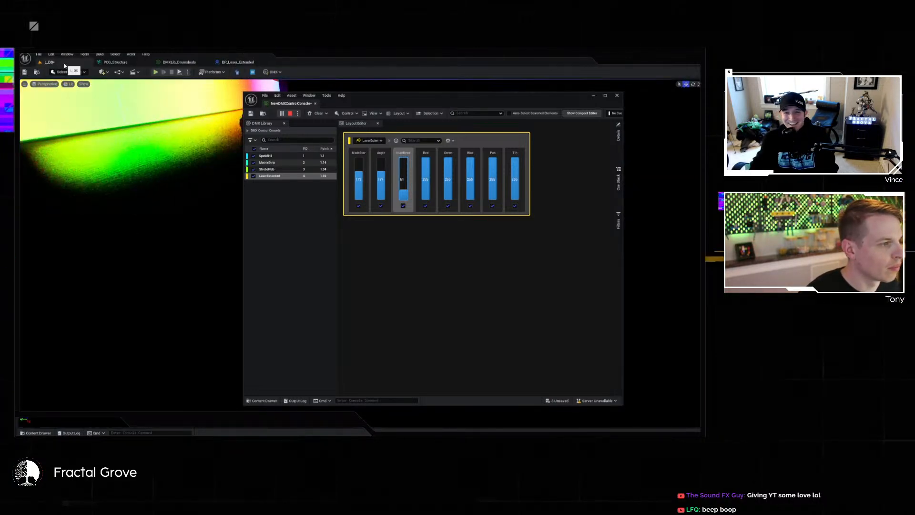
{"action": "left_click_drag", "start_coordinate": [386, 97], "coordinate": [344, 182]}
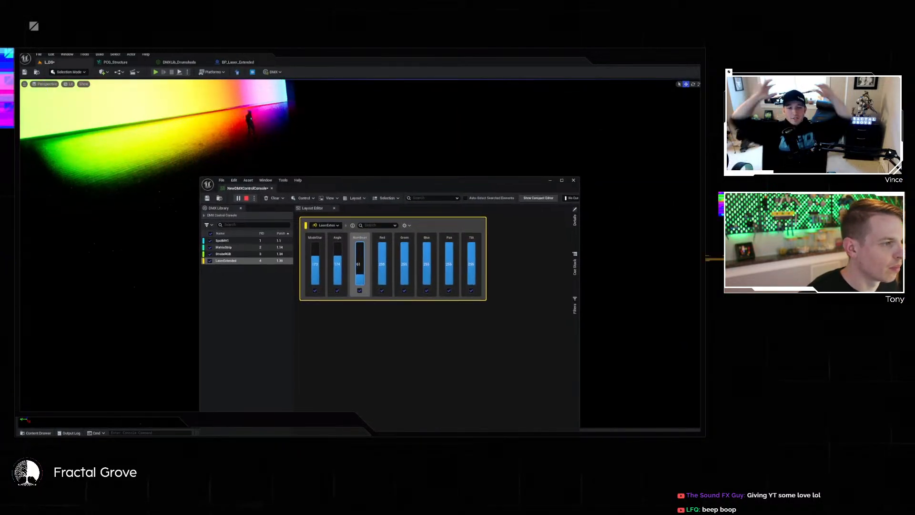
{"action": "right_click_drag", "start_coordinate": [302, 149], "coordinate": [334, 122]}
{"action": "left_click", "coordinate": [246, 198]}
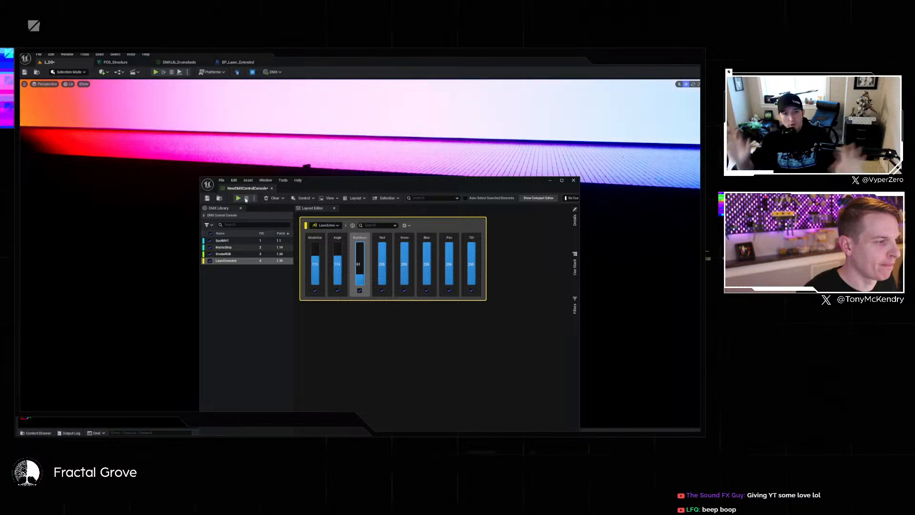
{"action": "left_click", "coordinate": [238, 198]}
{"action": "right_click_drag", "start_coordinate": [306, 129], "coordinate": [410, 143]}
{"action": "right_click_drag", "start_coordinate": [303, 161], "coordinate": [296, 164]}
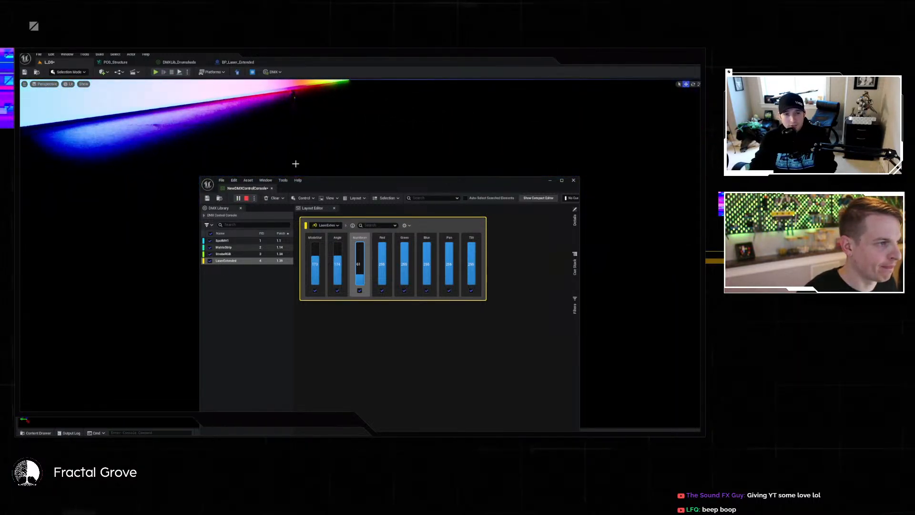
{"action": "left_click_drag", "start_coordinate": [494, 185], "coordinate": [700, 157]}
Inspect the lasers along the stage from several viewpoints and select one to examine its beam direction and bounds.
{"action": "right_click_drag", "start_coordinate": [298, 258], "coordinate": [324, 256]}
{"action": "left_click", "coordinate": [486, 259]}
{"action": "right_click_drag", "start_coordinate": [635, 273], "coordinate": [637, 273]}
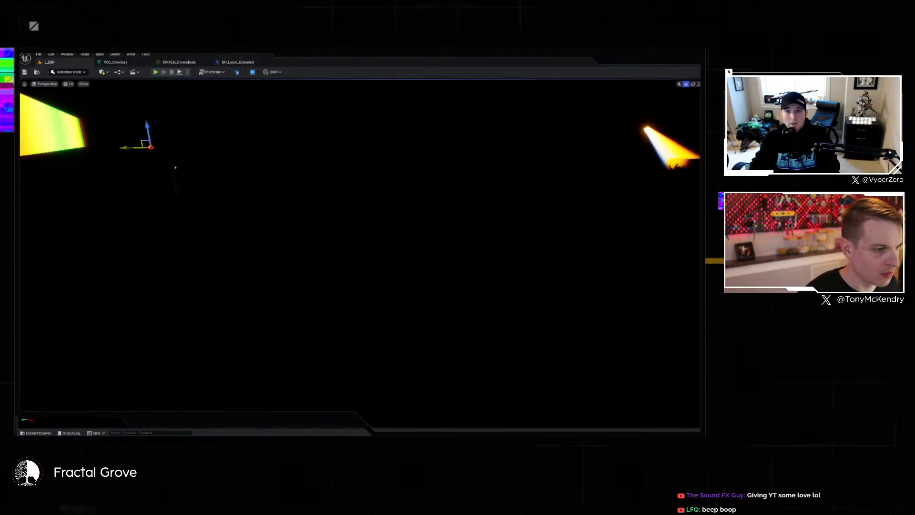
{"action": "key", "text": "w"}
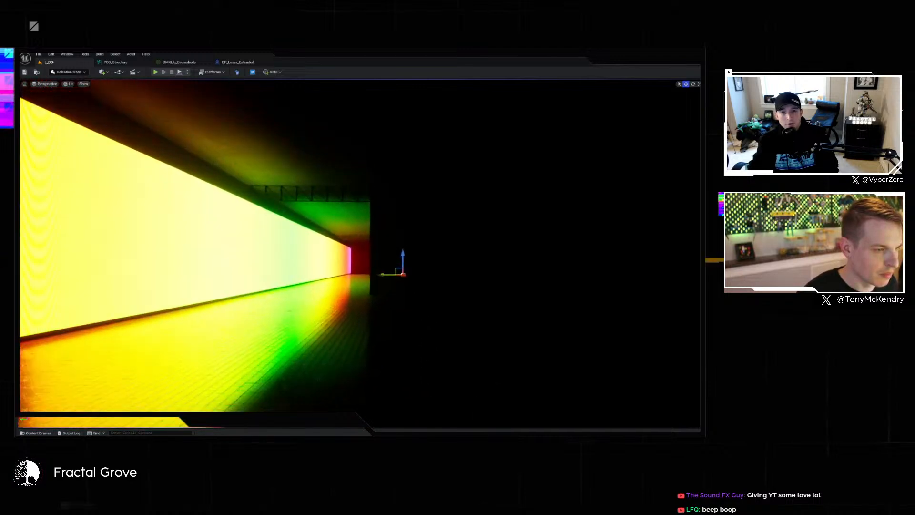
{"action": "key", "text": "w"}
{"action": "right_click_drag", "start_coordinate": [360, 253], "coordinate": [565, 245]}
{"action": "key", "text": "w"}
{"action": "key", "text": "w"}
{"action": "key", "text": "s"}
{"action": "key", "text": "s"}
{"action": "right_click_drag", "start_coordinate": [477, 260], "coordinate": [527, 252]}
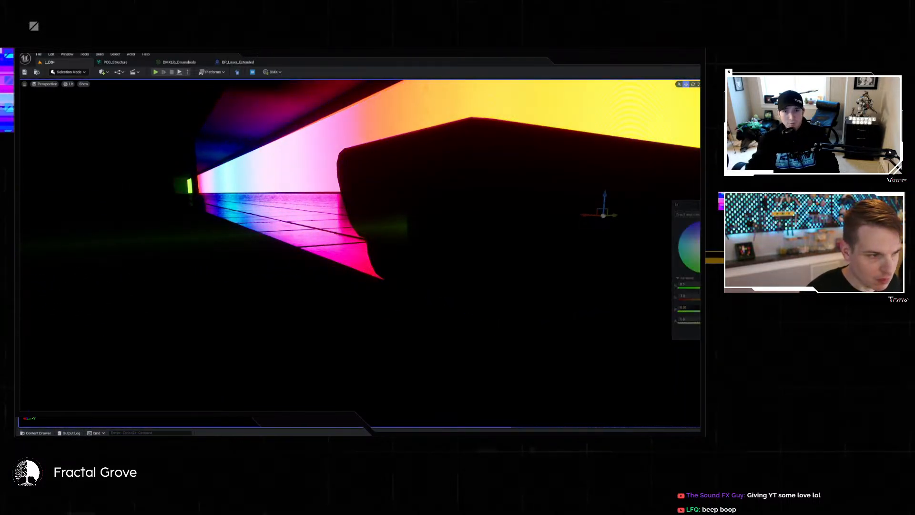
{"action": "mouse_move", "coordinate": [468, 315]}
{"action": "right_mouse_down"}
{"action": "mouse_move", "coordinate": [563, 315]}
{"action": "mouse_move", "coordinate": [329, 289]}
{"action": "mouse_move", "coordinate": [468, 319]}
{"action": "right_mouse_up"}
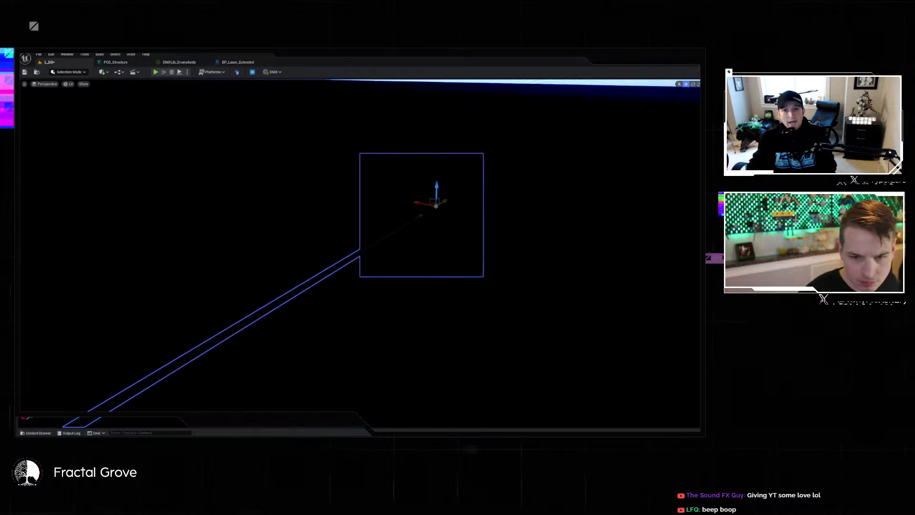
Select the LaserFanVFX component in BP_Laser_Extended and open the VFX_LaserFan Niagara system from the DMX Fixtures content.
{"action": "left_click", "coordinate": [245, 62]}
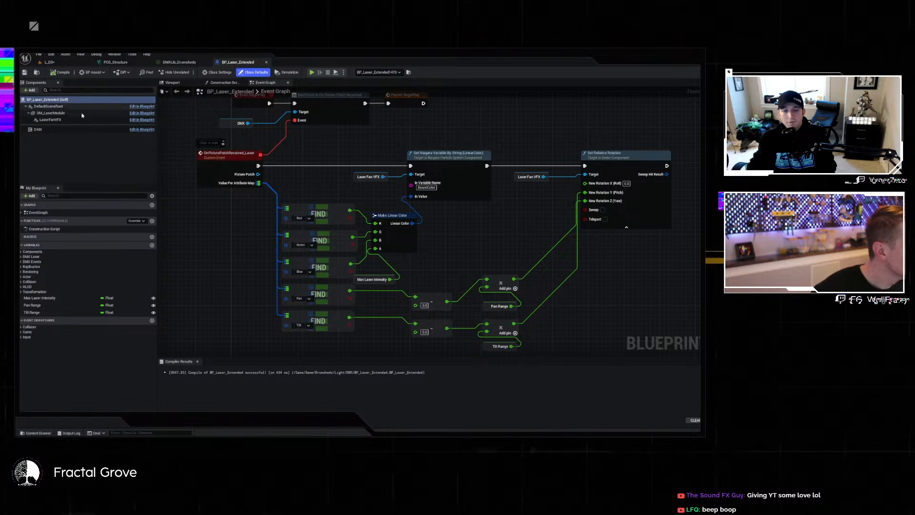
{"action": "left_click", "coordinate": [50, 120]}
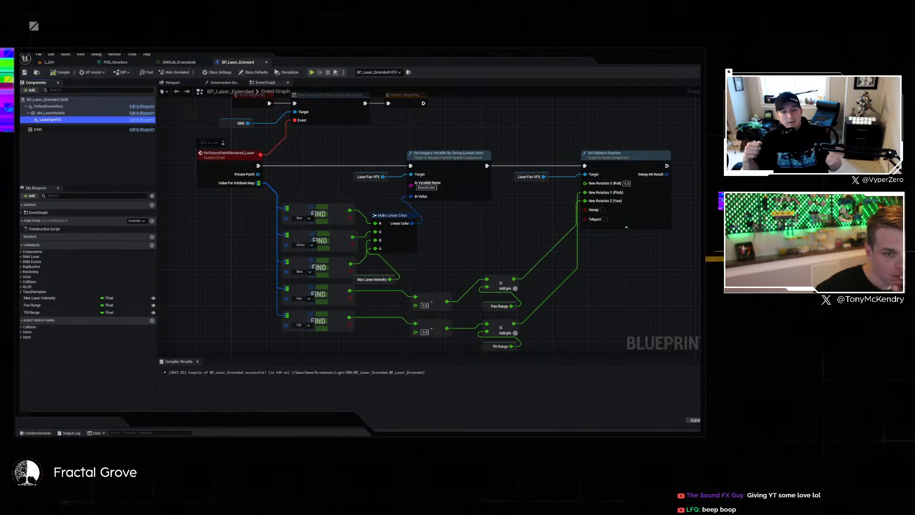
{"action": "key", "text": "ctrl+space"}
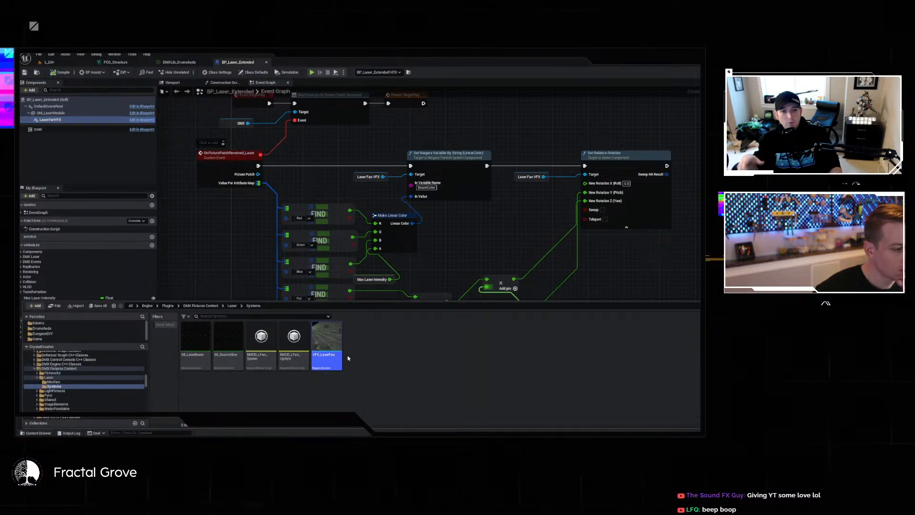
{"action": "double_click", "coordinate": [328, 351]}
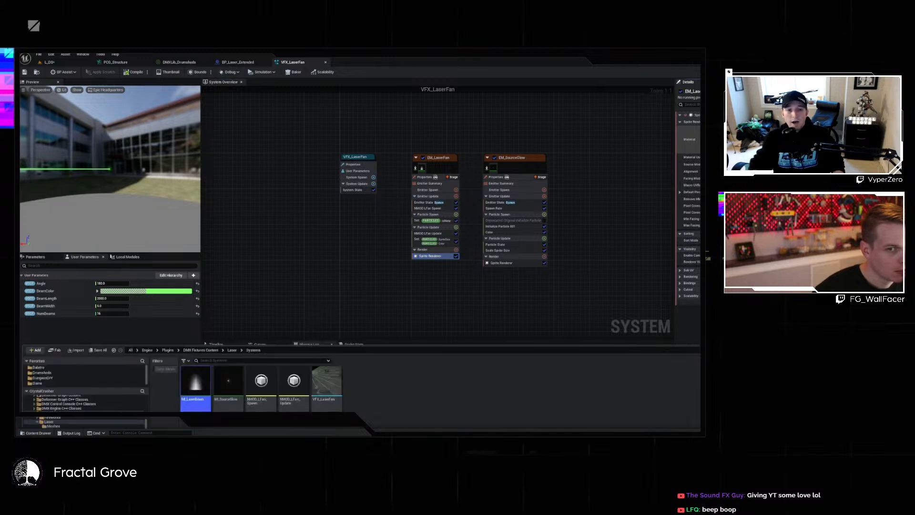
Open the MI_LaserBeam material and its parent M_VFX_Beam, examine the beam falloff nodes, and return to VFX_LaserFan.
{"action": "key", "text": "ctrl+space"}
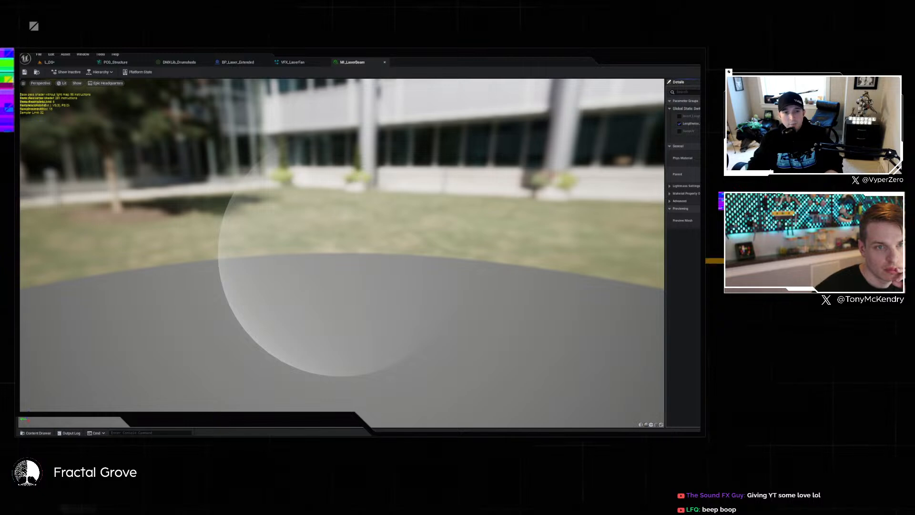
{"action": "key", "text": "ctrl+space"}
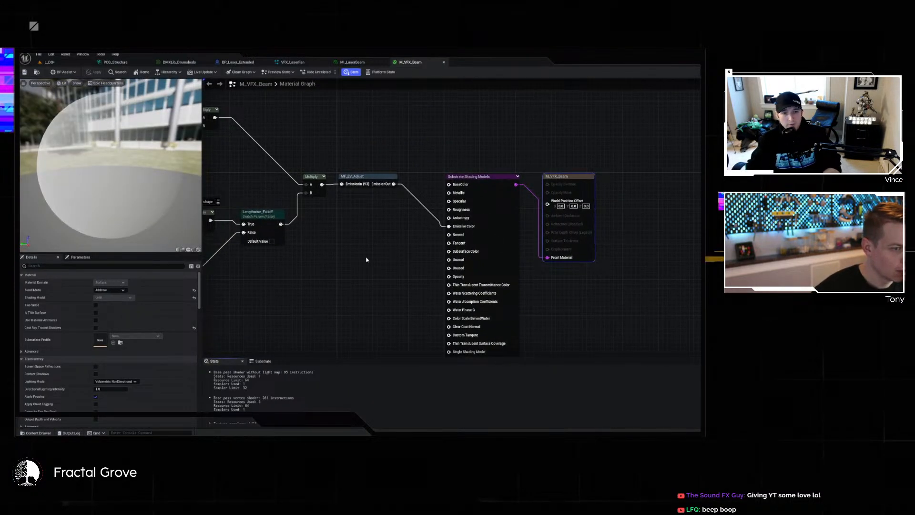
{"action": "right_click_drag", "start_coordinate": [356, 256], "coordinate": [575, 234]}
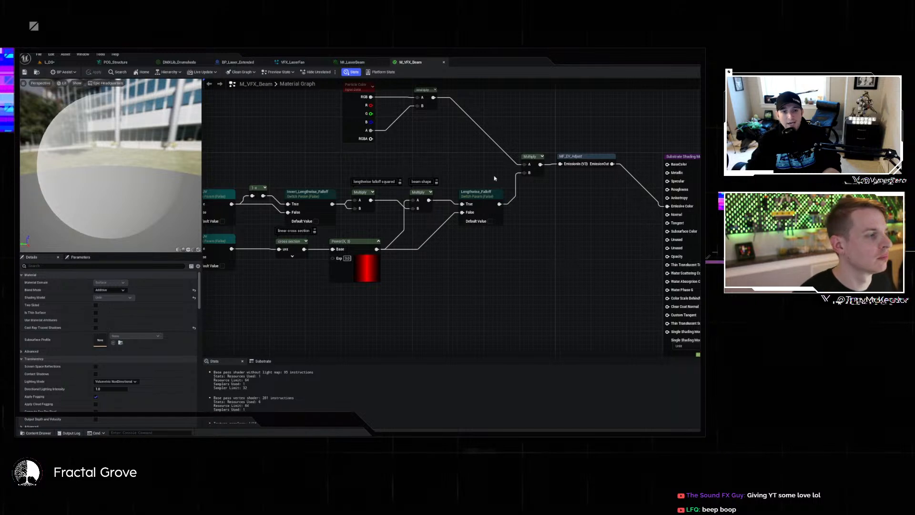
{"action": "left_click", "coordinate": [33, 433]}
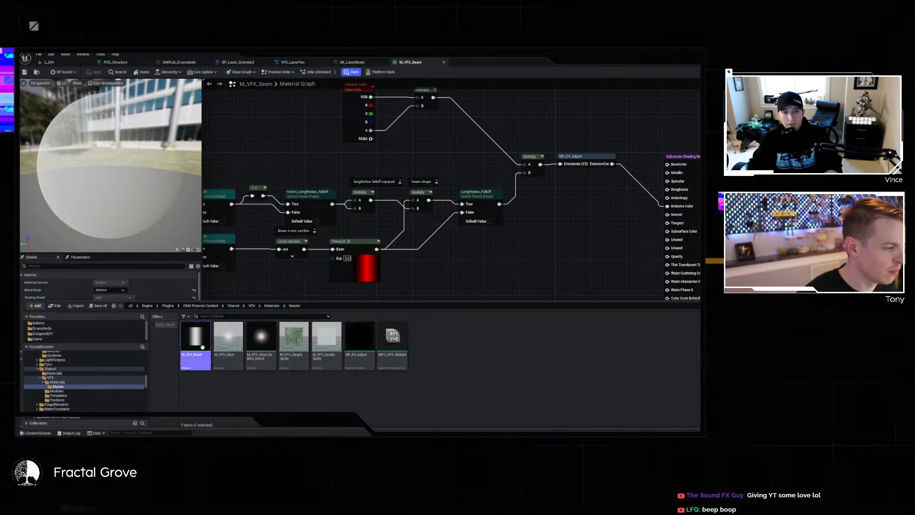
{"action": "left_click", "coordinate": [522, 264]}
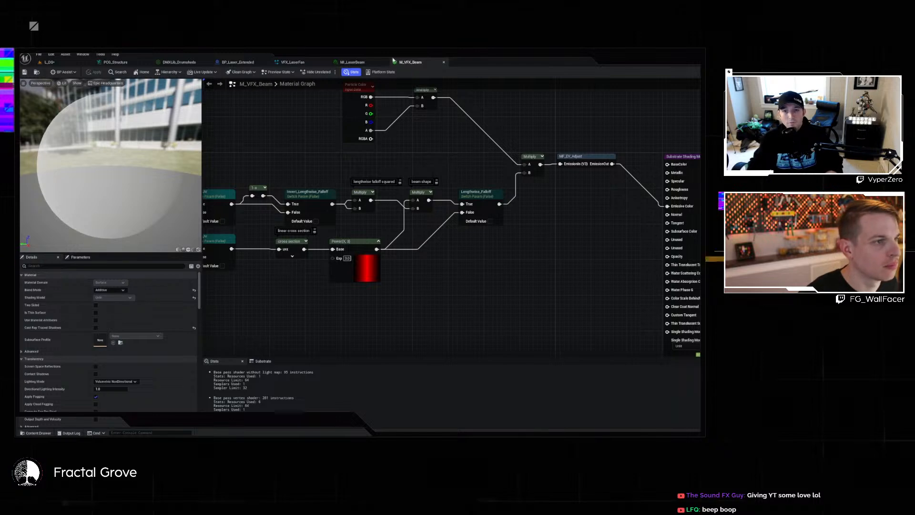
{"action": "left_click", "coordinate": [361, 63]}
{"action": "left_click", "coordinate": [294, 64]}
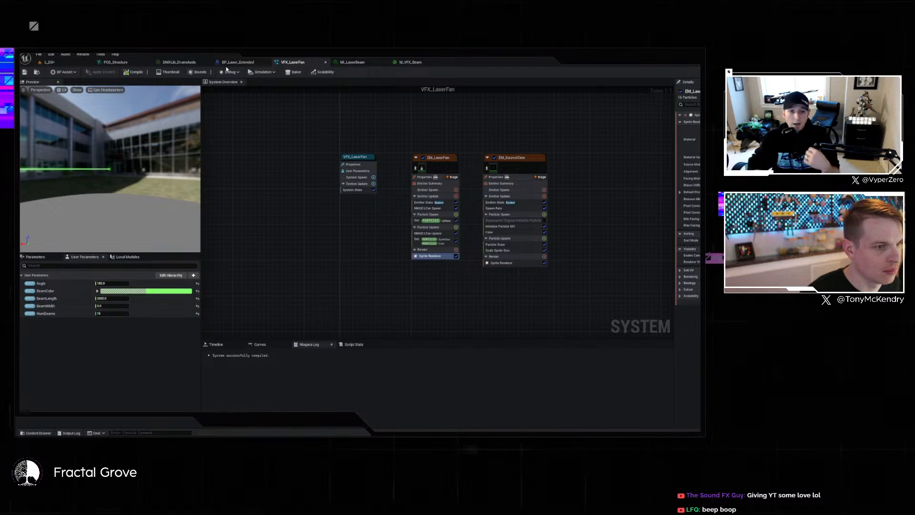
Return to the level, select the laser by the LED wall, and frame its fan of beams.
{"action": "left_click", "coordinate": [49, 62]}
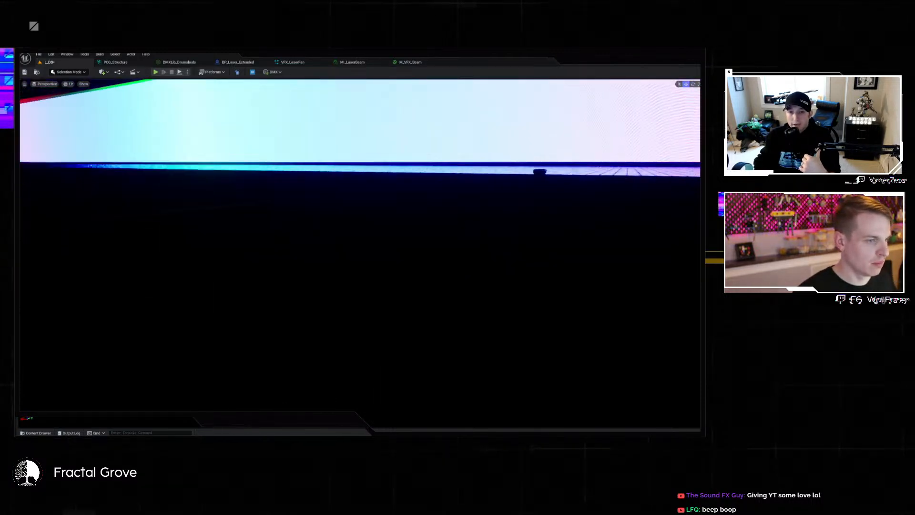
{"action": "left_click", "coordinate": [543, 169]}
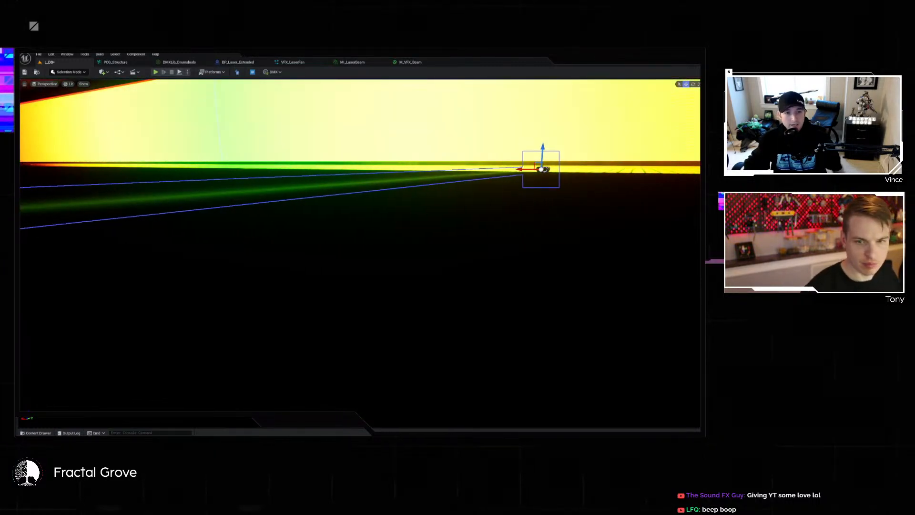
{"action": "right_click_drag", "start_coordinate": [544, 267], "coordinate": [600, 273]}
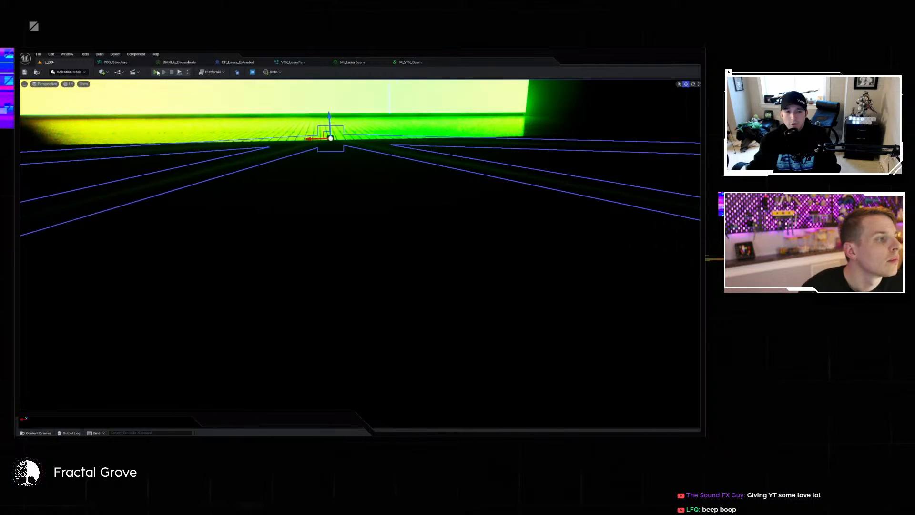
Play the level to check how the lasers render along the stage, and stop the session.
{"action": "key", "text": "alt+p"}
{"action": "left_click", "coordinate": [266, 175]}
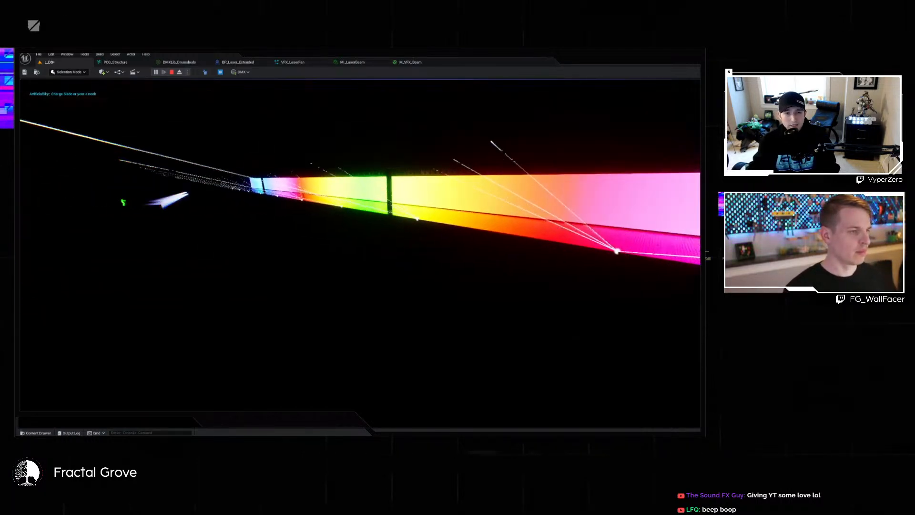
{"action": "key", "text": "Escape"}
View the whole stage from a distance, play the level again to check the lasers from afar, and stop playing.
{"action": "right_click_drag", "start_coordinate": [210, 189], "coordinate": [387, 185]}
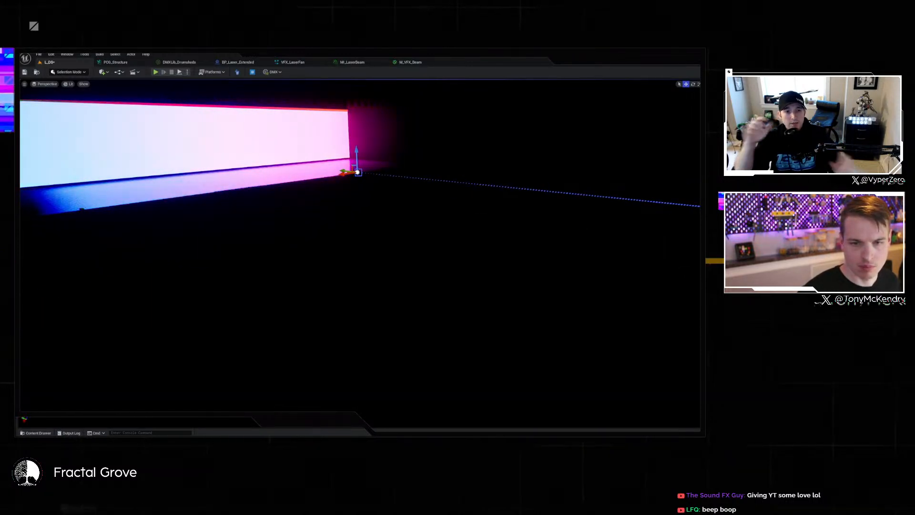
{"action": "left_click", "coordinate": [514, 237]}
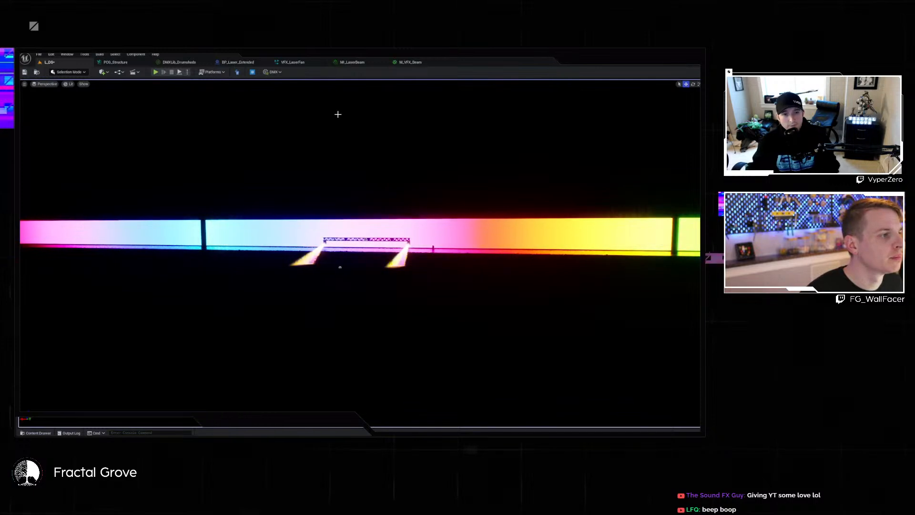
{"action": "left_click", "coordinate": [156, 73]}
{"action": "left_click", "coordinate": [191, 143]}
{"action": "key", "text": "w"}
{"action": "key", "text": "a"}
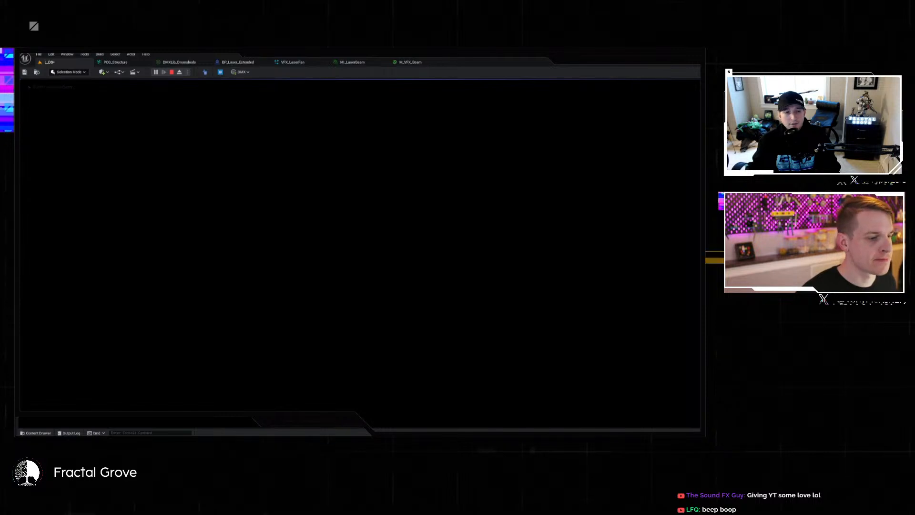
{"action": "key", "text": "s"}
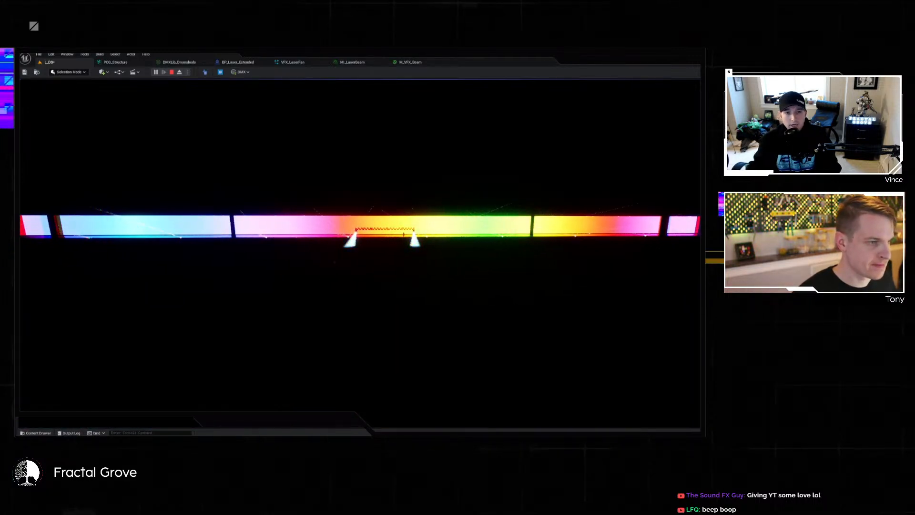
{"action": "key", "text": "super"}
{"action": "key", "text": "super"}
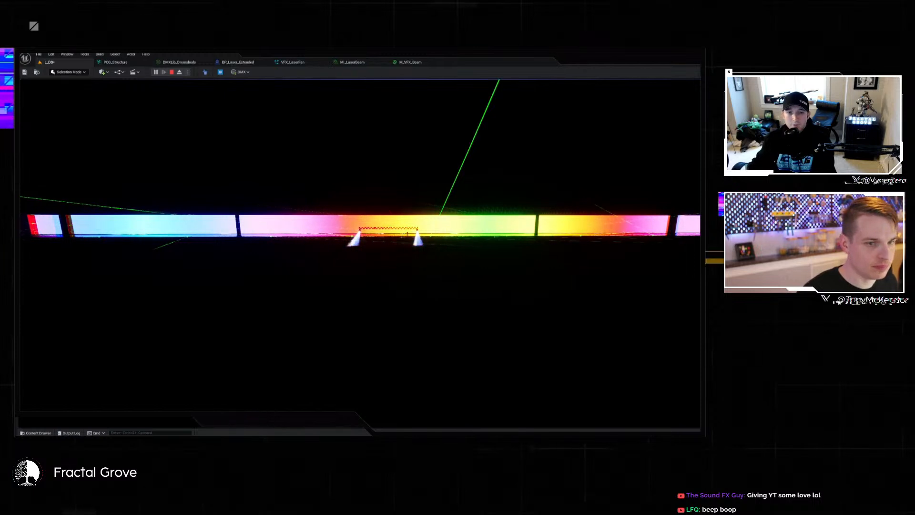
{"action": "key", "text": "Escape"}
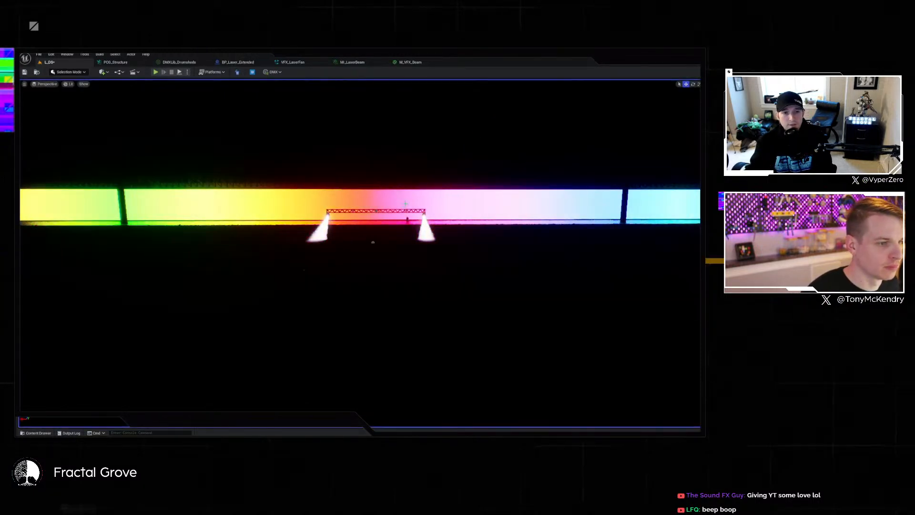
Disable the upper Static Mesh Spawner node in the PCG_Structure graph and save the graph.
{"action": "left_click", "coordinate": [116, 62]}
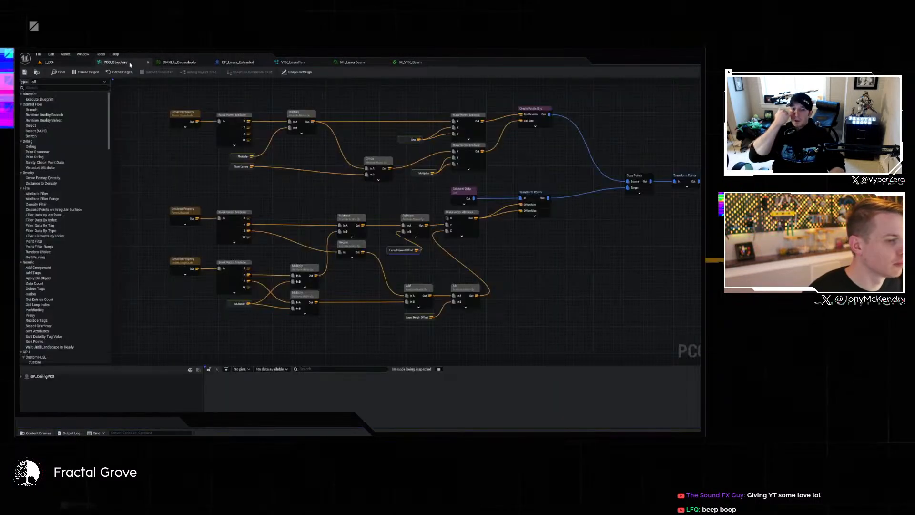
{"action": "scroll", "coordinate": [575, 234], "scroll_direction": "down", "scroll_amount": 3}
{"action": "scroll", "coordinate": [375, 182], "scroll_direction": "up", "scroll_amount": 8}
{"action": "scroll", "coordinate": [489, 198], "scroll_direction": "down", "scroll_amount": 6}
{"action": "scroll", "coordinate": [592, 219], "scroll_direction": "up", "scroll_amount": 6}
{"action": "left_click", "coordinate": [483, 111]}
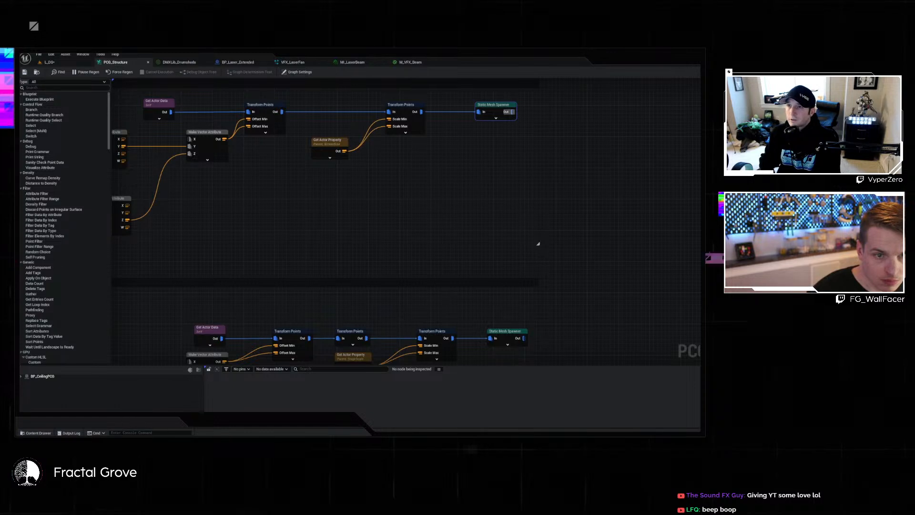
{"action": "key", "text": "e"}
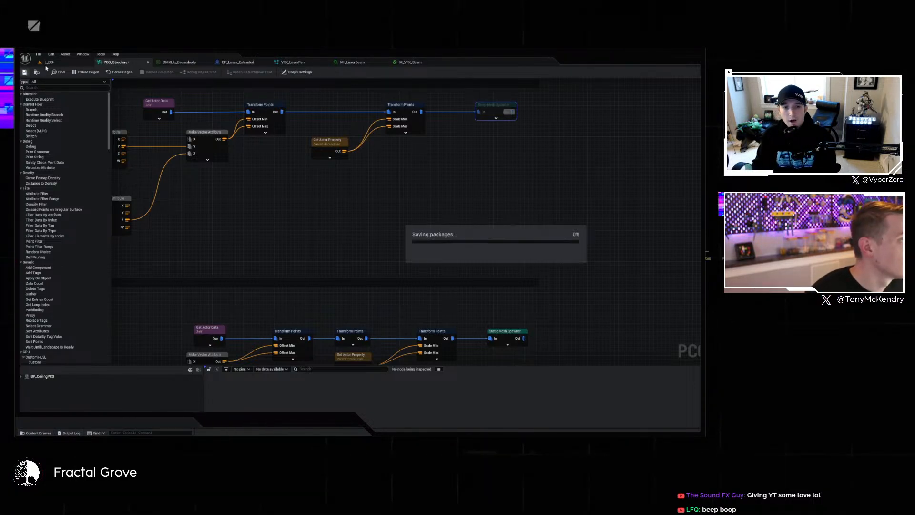
Return to the level and remove the overhead truss spanning the two light beams.
{"action": "left_click", "coordinate": [50, 62]}
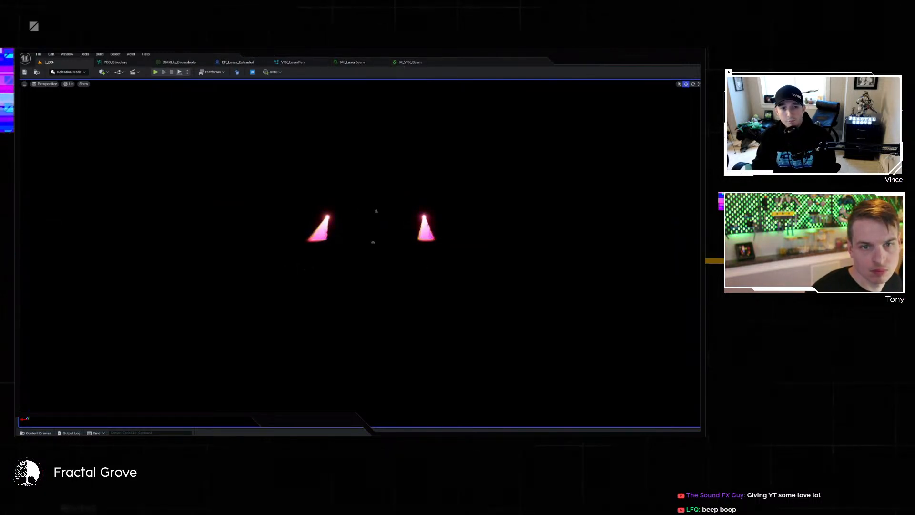
{"action": "left_click", "coordinate": [376, 211]}
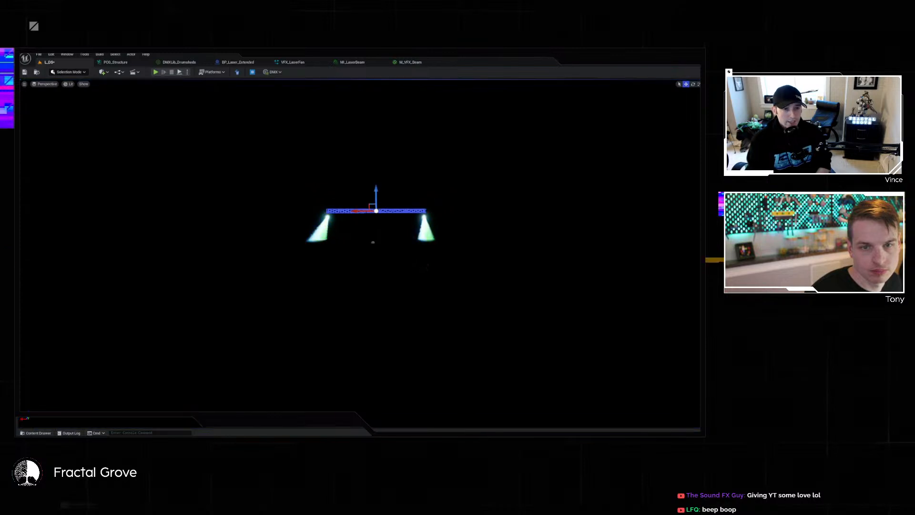
{"action": "key", "text": "Escape"}
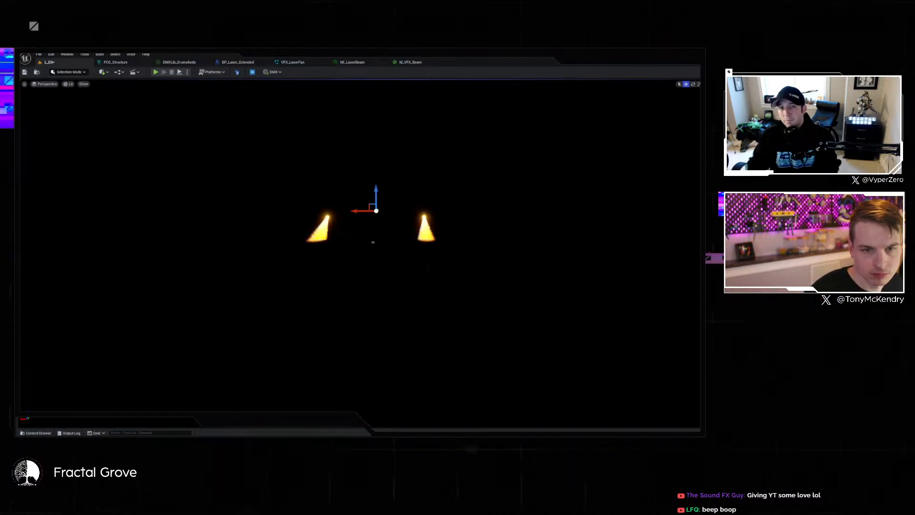
{"action": "key", "text": "Escape"}
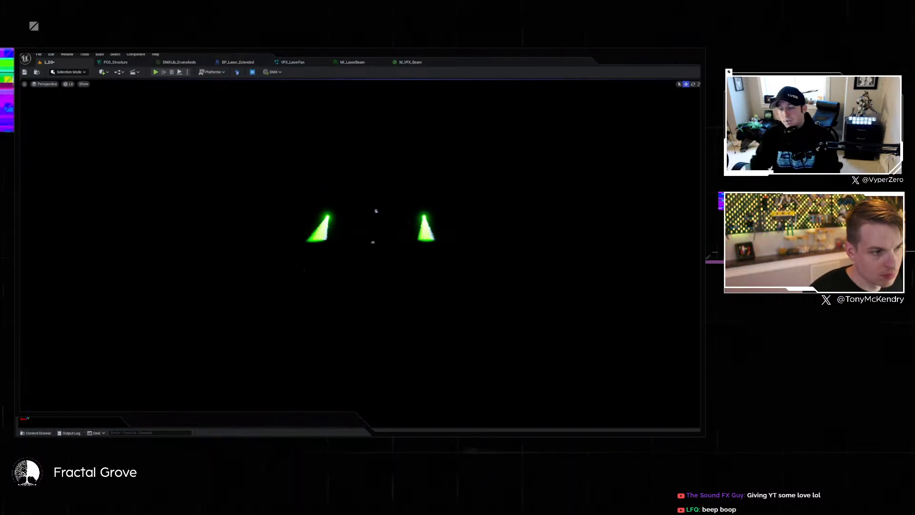
{"action": "key", "text": "Escape"}
{"action": "left_click", "coordinate": [377, 210]}
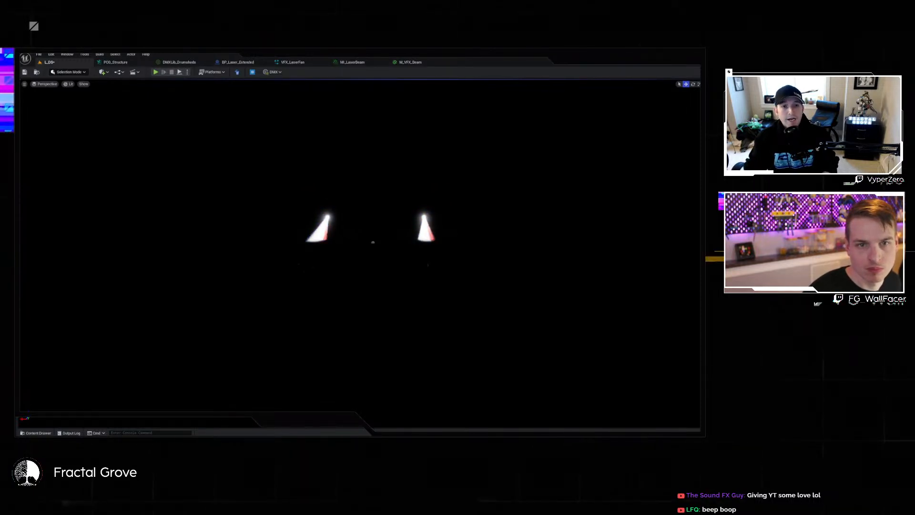
Delete the two light fixtures whose beams hung from the truss ends.
{"action": "left_click", "coordinate": [327, 216]}
{"action": "left_click", "coordinate": [425, 215], "text": "ctrl"}
{"action": "key", "text": "Delete"}
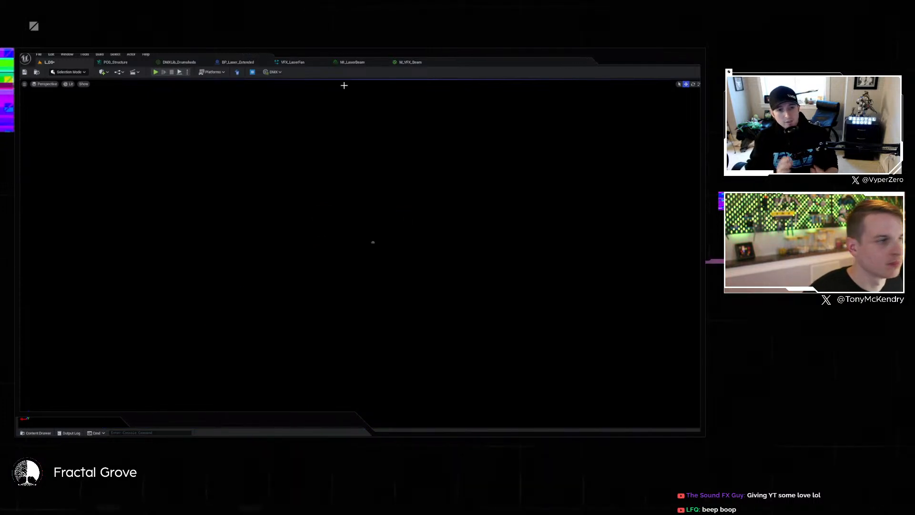
Play the level and fly among the laser beams to check how they render near the characters and from below.
{"action": "left_click", "coordinate": [155, 73]}
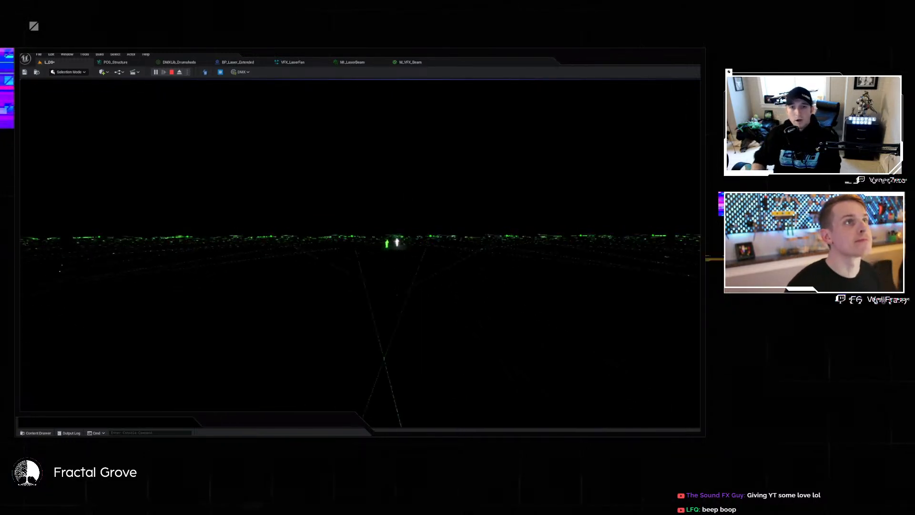
{"action": "left_click", "coordinate": [408, 261]}
{"action": "key", "text": "w"}
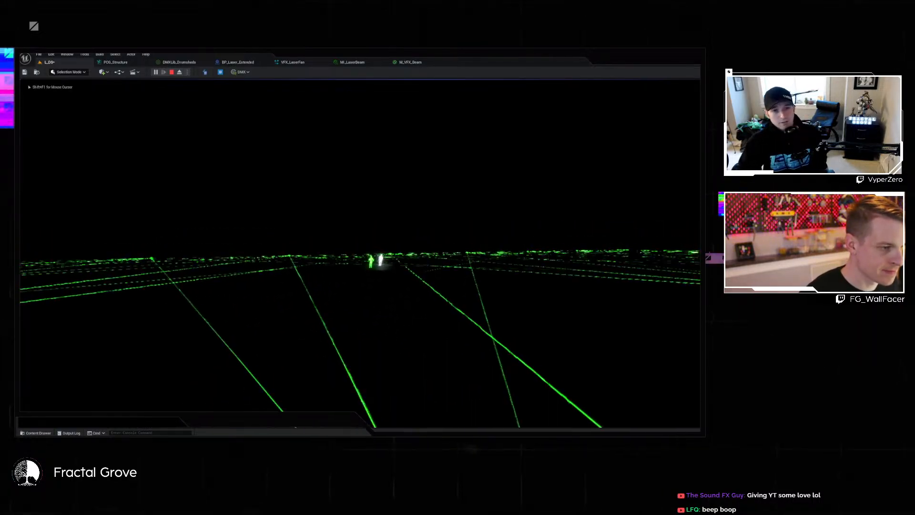
{"action": "key", "text": "w"}
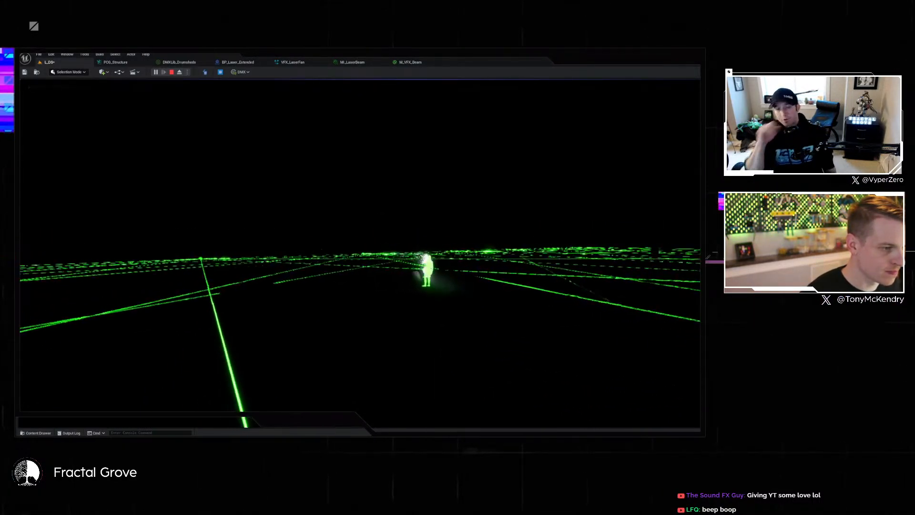
{"action": "key", "text": "a"}
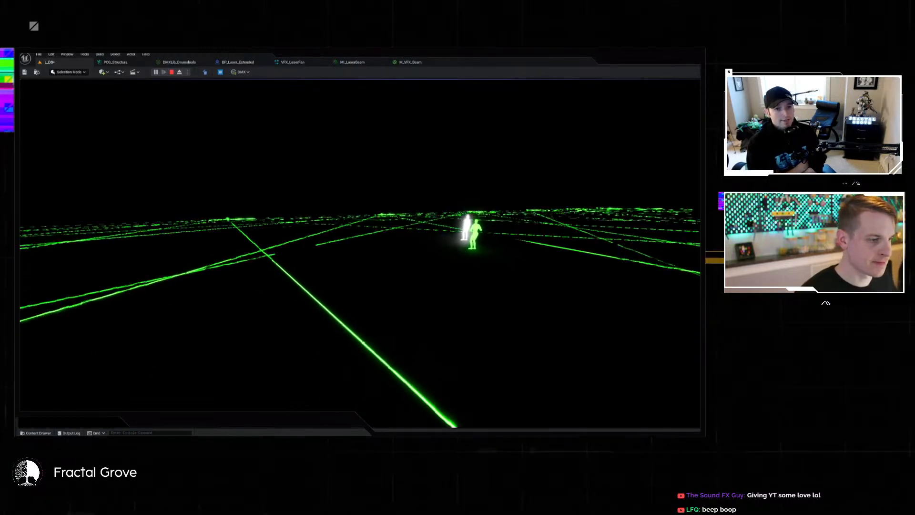
{"action": "key", "text": "super"}
{"action": "key", "text": "super"}
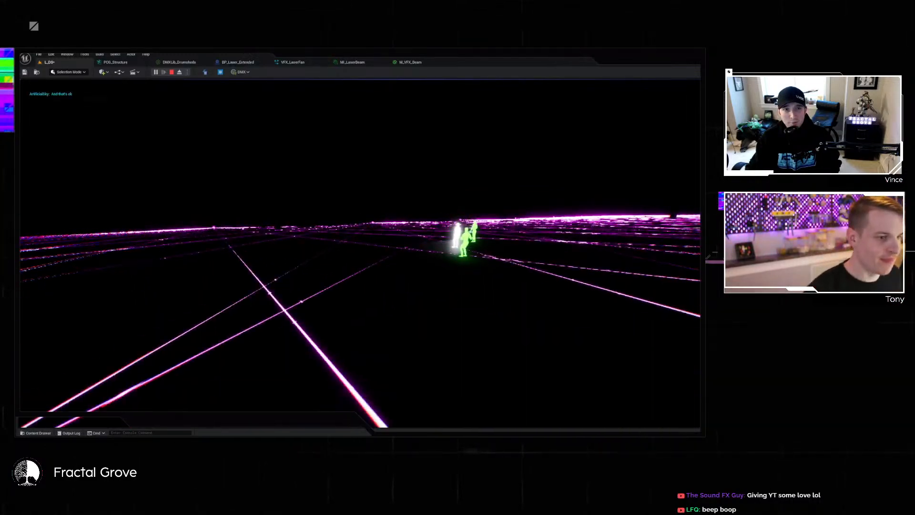
{"action": "left_click", "coordinate": [429, 251]}
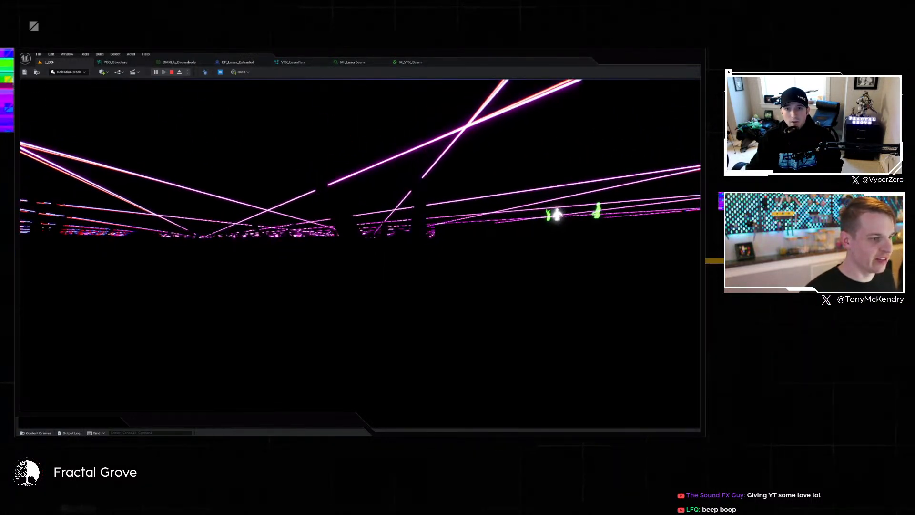
{"action": "key", "text": "super"}
{"action": "key", "text": "super"}
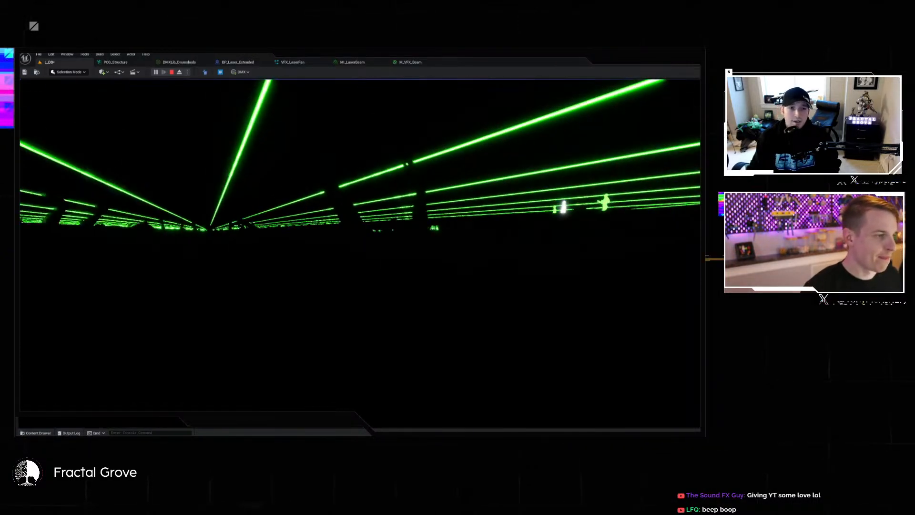
Fly out beside the laser fans, check them from the side and from afar, and stop the play session.
{"action": "left_click", "coordinate": [380, 241]}
{"action": "key", "text": "e"}
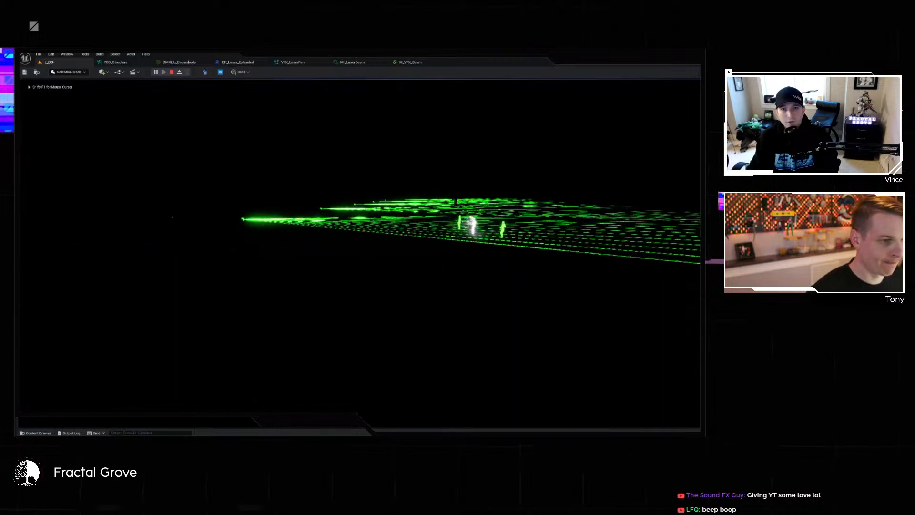
{"action": "key", "text": "w"}
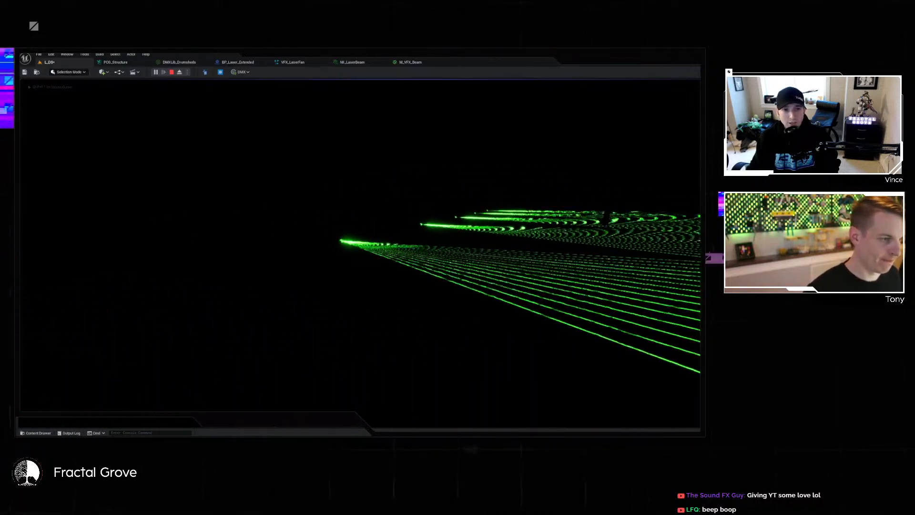
{"action": "key", "text": "w"}
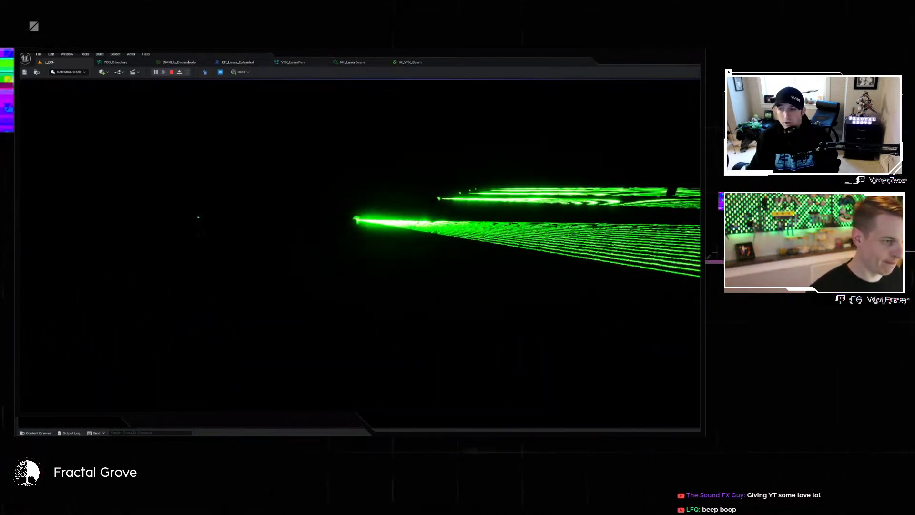
{"action": "key", "text": "s"}
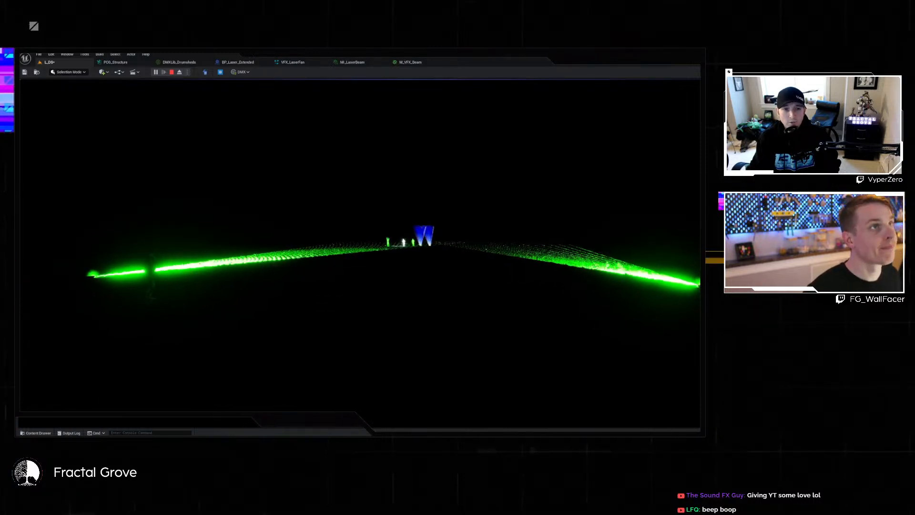
{"action": "key", "text": "super"}
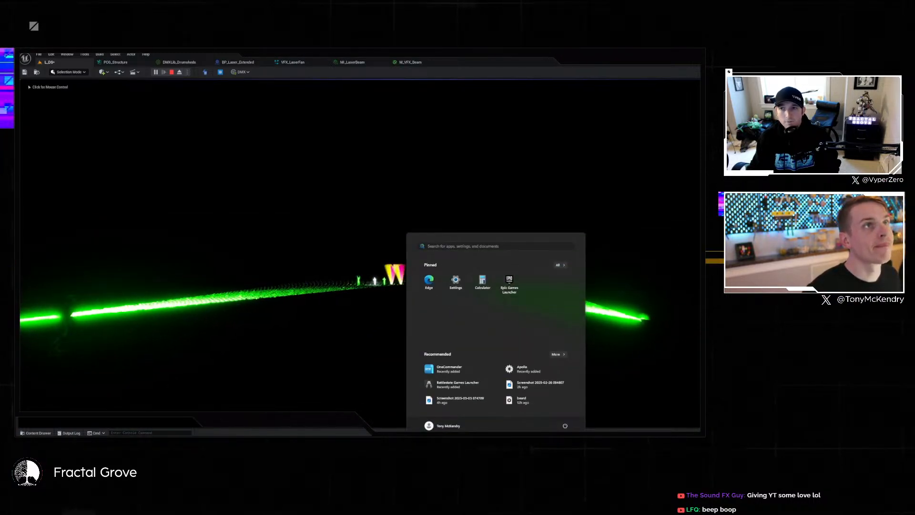
{"action": "key", "text": "super"}
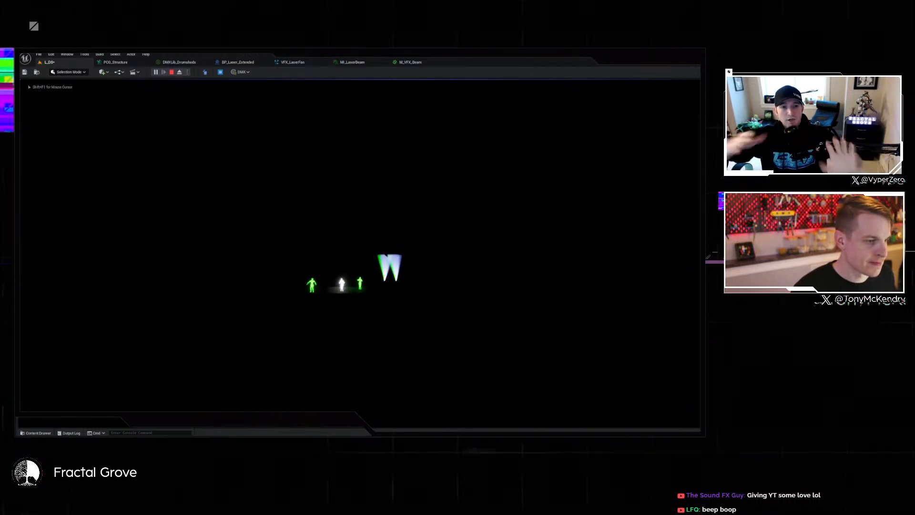
{"action": "key", "text": "Escape"}
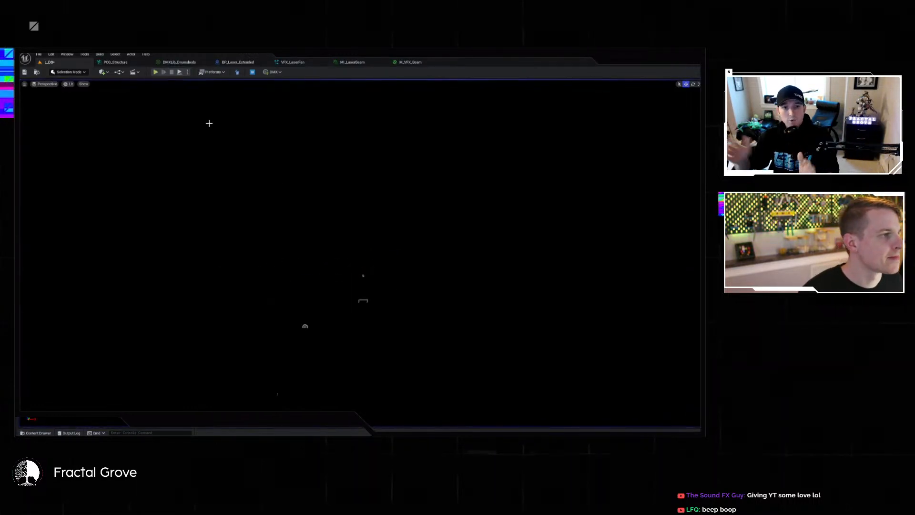
Open the PCG_Structure graph and examine its node sections through to the Copy Points, Transform Points and Spawn Actor chain.
{"action": "left_click", "coordinate": [123, 64]}
{"action": "scroll", "coordinate": [388, 242], "scroll_direction": "up", "scroll_amount": 7}
{"action": "right_click_drag", "start_coordinate": [380, 307], "coordinate": [699, 233]}
{"action": "scroll", "coordinate": [625, 223], "scroll_direction": "down", "scroll_amount": 6}
{"action": "scroll", "coordinate": [634, 225], "scroll_direction": "down", "scroll_amount": 2}
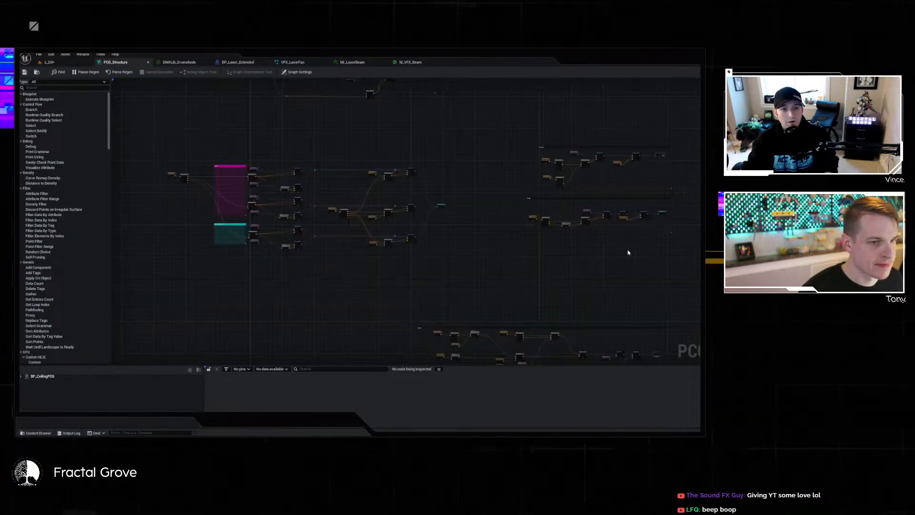
{"action": "right_click_drag", "start_coordinate": [629, 253], "coordinate": [538, 96]}
{"action": "scroll", "coordinate": [538, 95], "scroll_direction": "up", "scroll_amount": 2}
{"action": "scroll", "coordinate": [354, 201], "scroll_direction": "up", "scroll_amount": 6}
{"action": "right_click_drag", "start_coordinate": [510, 213], "coordinate": [391, 226]}
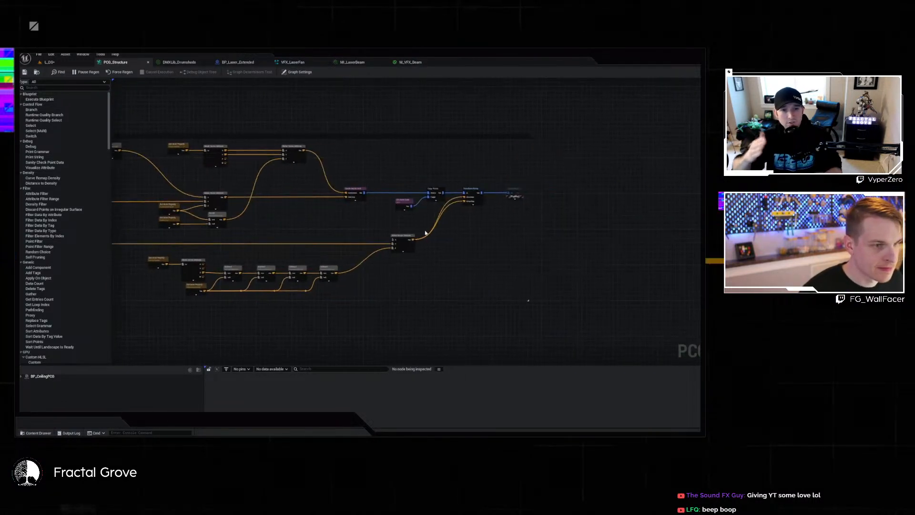
{"action": "scroll", "coordinate": [544, 181], "scroll_direction": "down", "scroll_amount": 6}
{"action": "right_click_drag", "start_coordinate": [623, 172], "coordinate": [353, 253]}
{"action": "scroll", "coordinate": [389, 179], "scroll_direction": "up", "scroll_amount": 8}
{"action": "right_click_drag", "start_coordinate": [504, 245], "coordinate": [510, 307]}
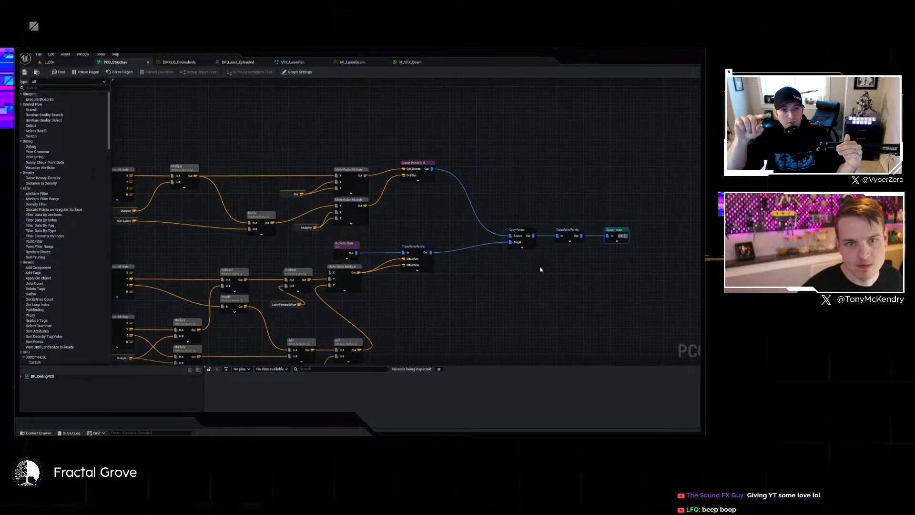
Examine the Static Mesh Spawner branches, the Walls section and the overall layout of the PCG_Structure graph.
{"action": "scroll", "coordinate": [540, 265], "scroll_direction": "down", "scroll_amount": 5}
{"action": "right_click_drag", "start_coordinate": [400, 204], "coordinate": [431, 312]}
{"action": "right_click_drag", "start_coordinate": [281, 250], "coordinate": [617, 246]}
{"action": "scroll", "coordinate": [497, 237], "scroll_direction": "up", "scroll_amount": 3}
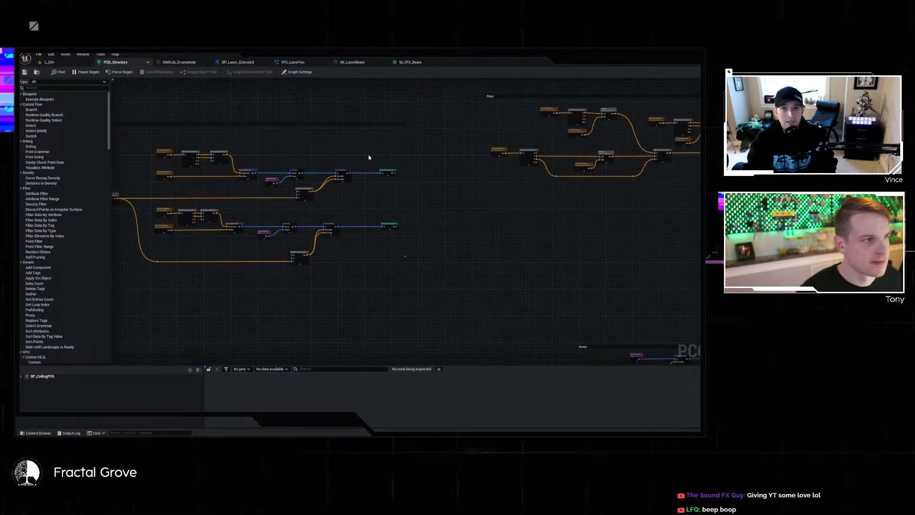
{"action": "right_click_drag", "start_coordinate": [451, 210], "coordinate": [532, 81]}
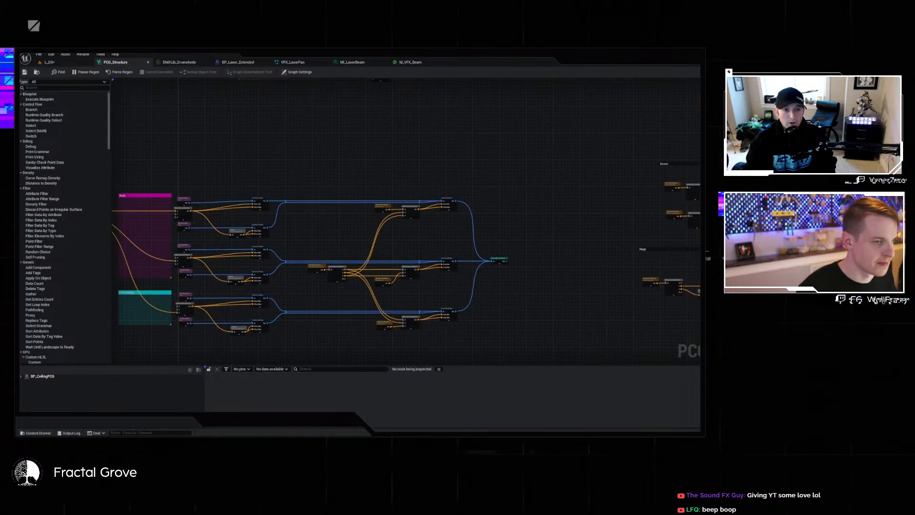
{"action": "right_click_drag", "start_coordinate": [253, 150], "coordinate": [513, 121]}
{"action": "scroll", "coordinate": [404, 143], "scroll_direction": "up", "scroll_amount": 3}
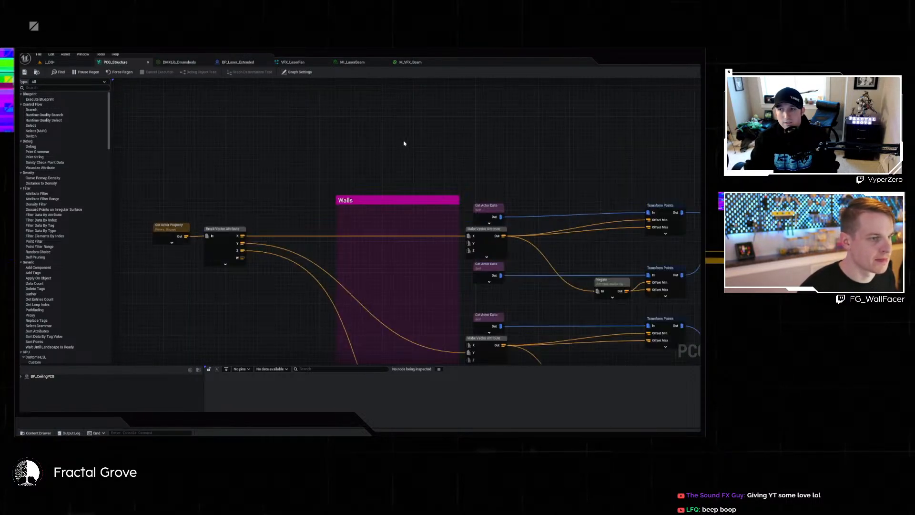
{"action": "scroll", "coordinate": [477, 156], "scroll_direction": "down", "scroll_amount": 3}
{"action": "right_click_drag", "start_coordinate": [476, 157], "coordinate": [286, 79]}
{"action": "scroll", "coordinate": [496, 278], "scroll_direction": "down", "scroll_amount": 4}
{"action": "right_click_drag", "start_coordinate": [527, 270], "coordinate": [373, 285]}
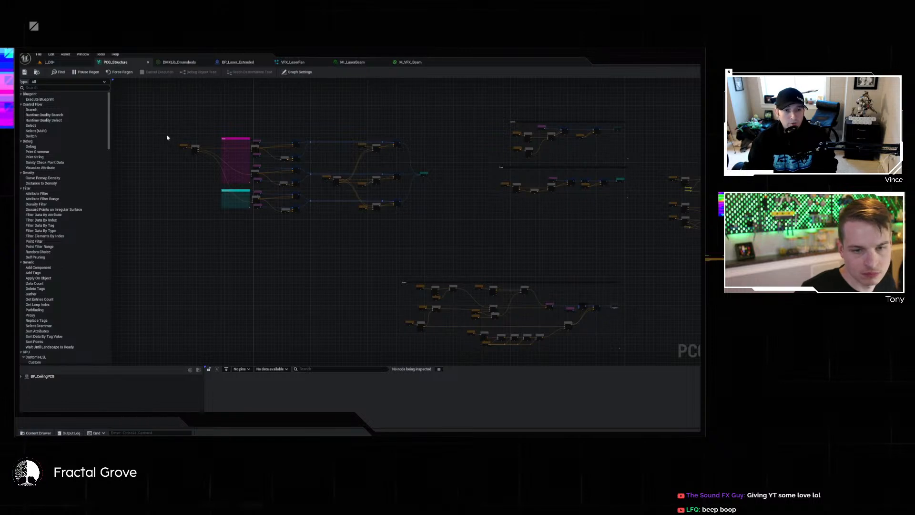
Return to the level, play it to check the distant light beams, and stop the session.
{"action": "left_click", "coordinate": [61, 63]}
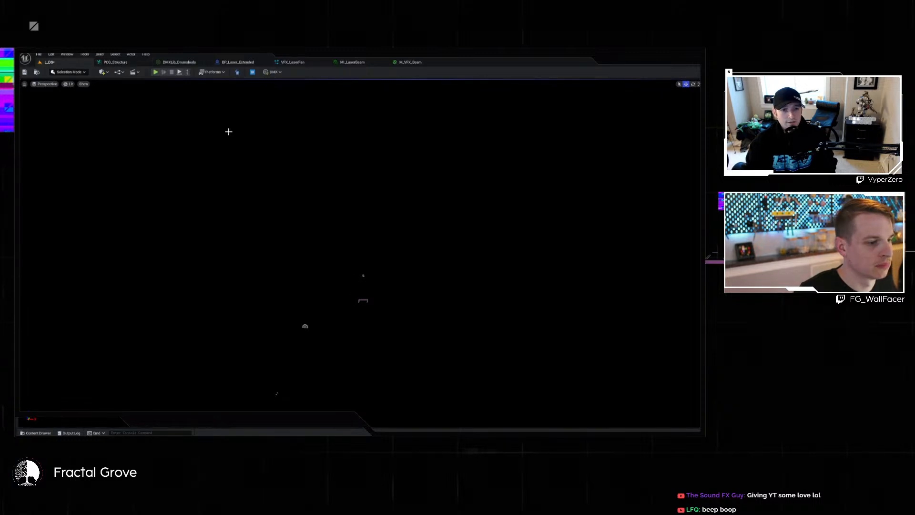
{"action": "left_click", "coordinate": [155, 72]}
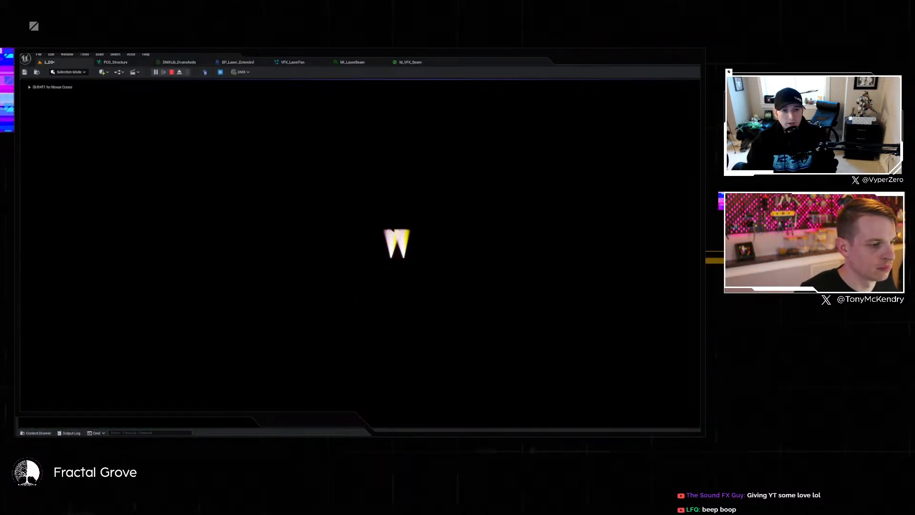
{"action": "key", "text": "shift+F1"}
{"action": "key", "text": "super"}
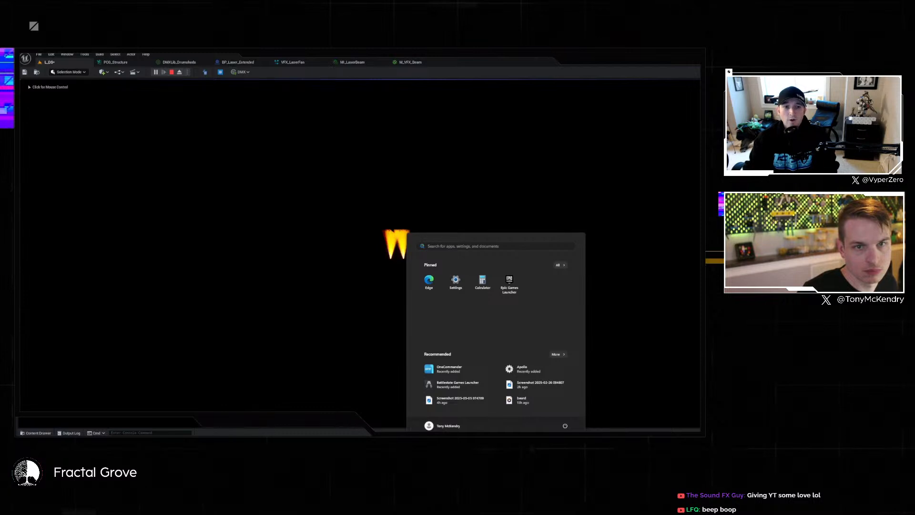
{"action": "key", "text": "super"}
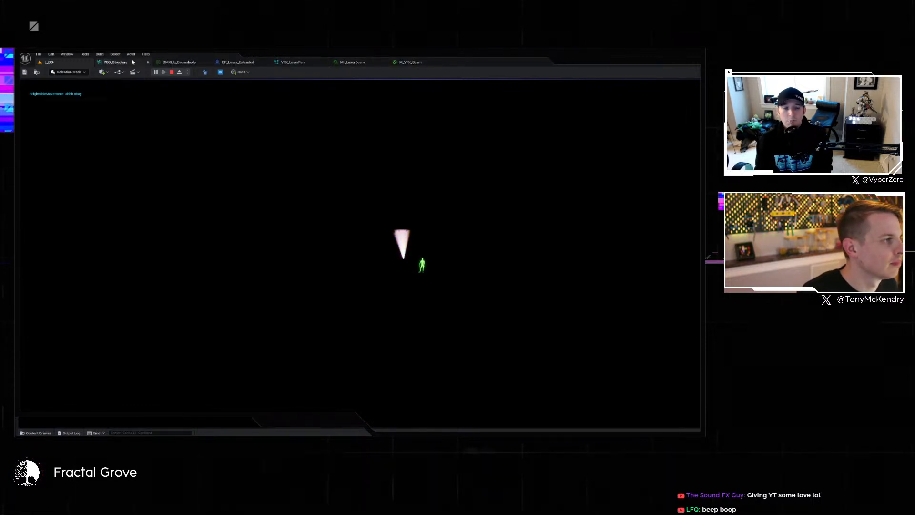
{"action": "left_click", "coordinate": [171, 72]}
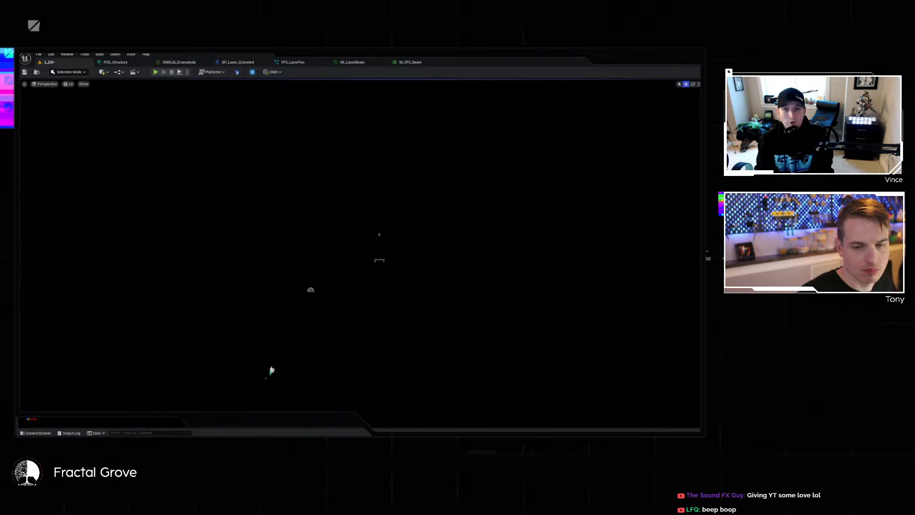
Reposition the level view and play the level again to check the crossing laser beams, freeing the cursor from the game.
{"action": "right_click_drag", "start_coordinate": [455, 260], "coordinate": [344, 303]}
{"action": "key", "text": "w"}
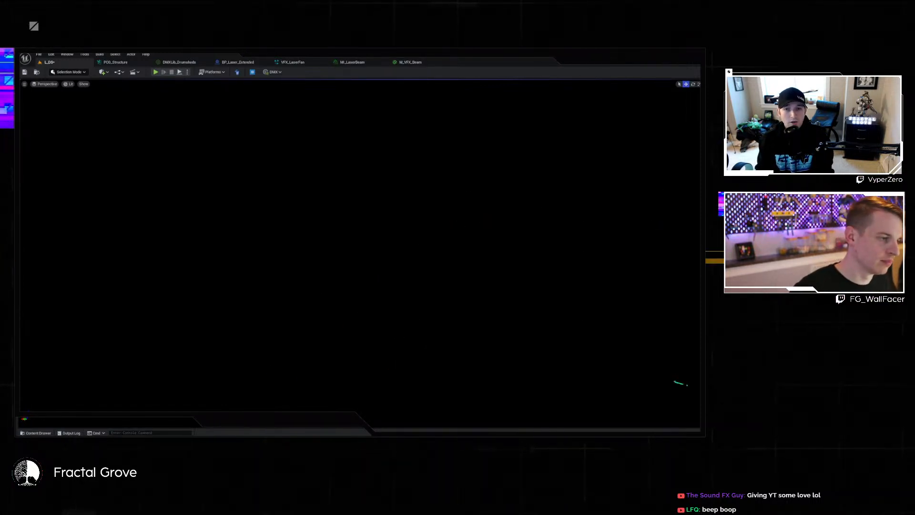
{"action": "left_click", "coordinate": [156, 72]}
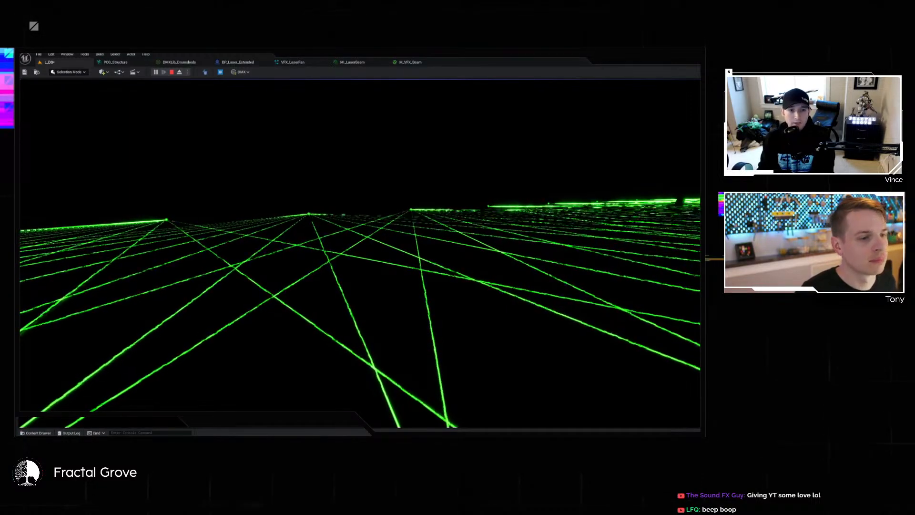
{"action": "key", "text": "super"}
{"action": "key", "text": "super"}
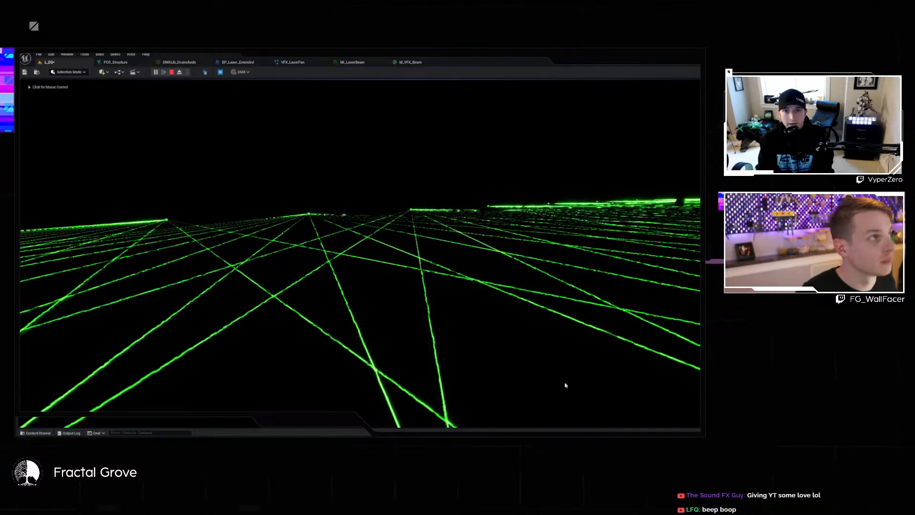
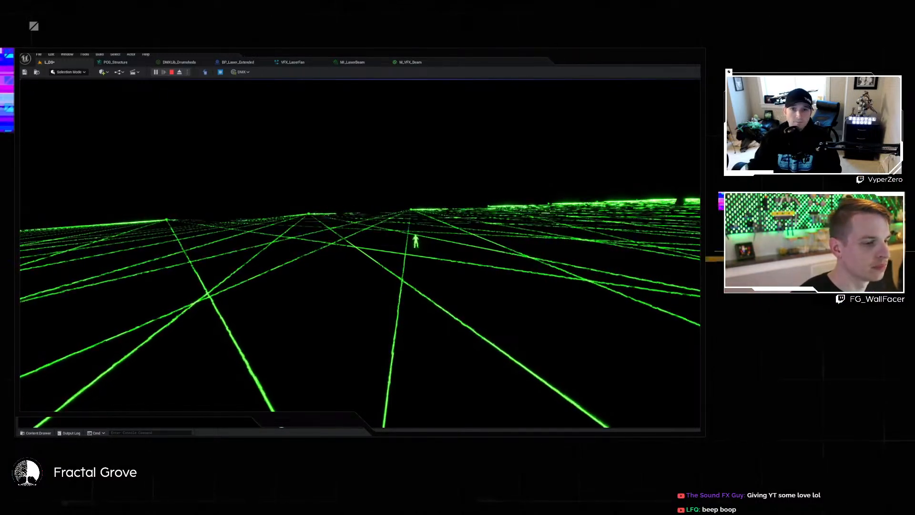
Take control of the running level and back away to view the laser beams beyond the glowing dancing figures.
{"action": "left_click", "coordinate": [568, 213]}
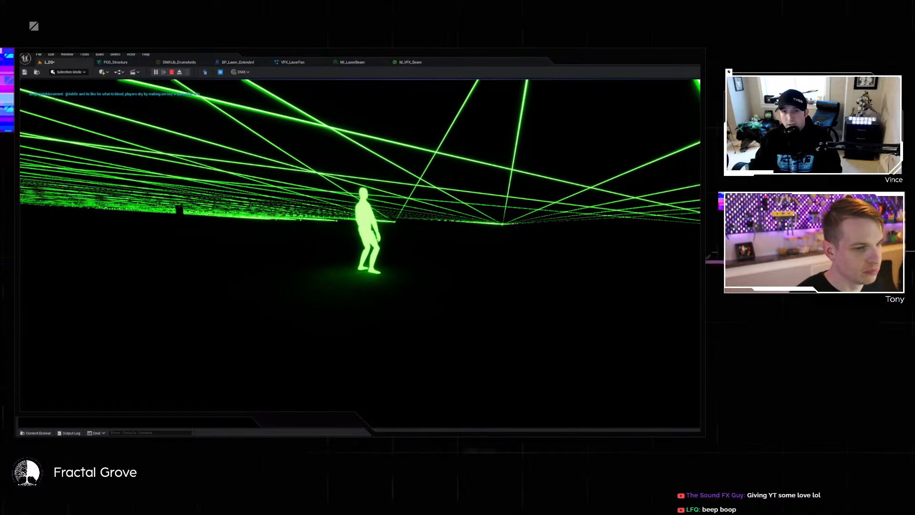
{"action": "key", "text": "super"}
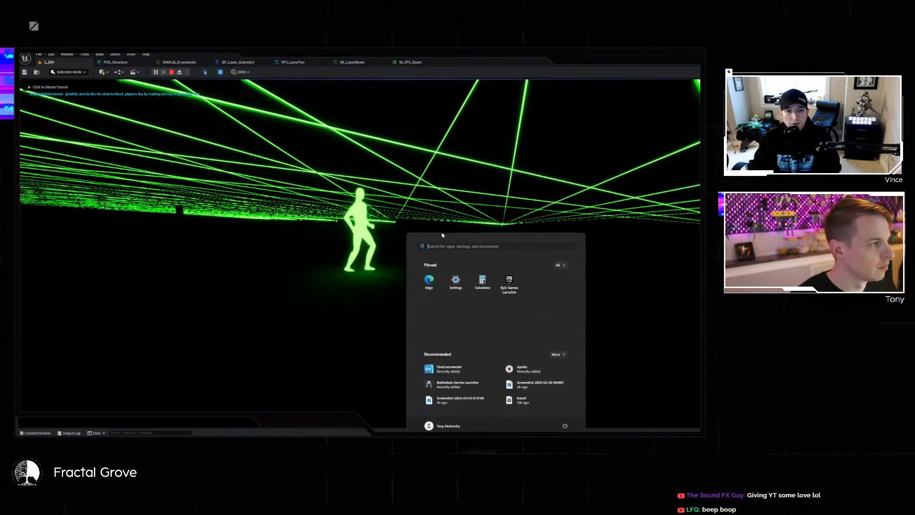
{"action": "left_click", "coordinate": [174, 84]}
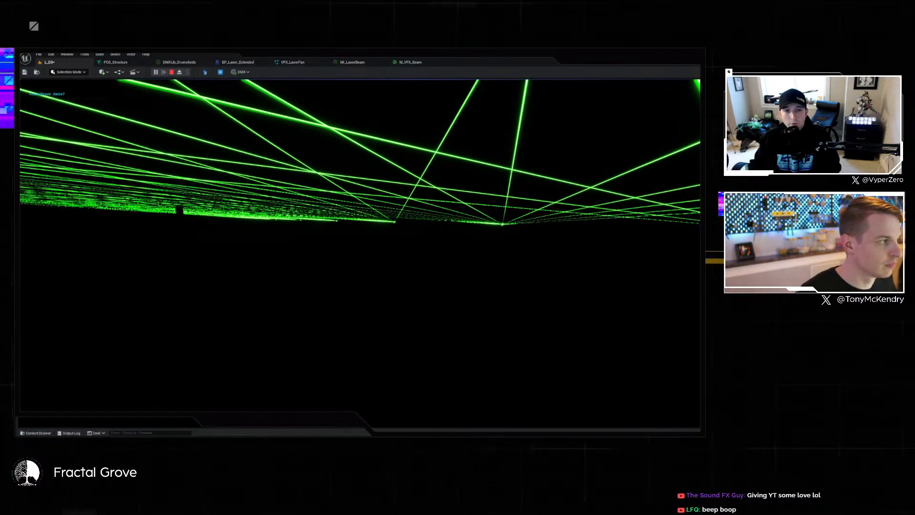
{"action": "left_click", "coordinate": [210, 370]}
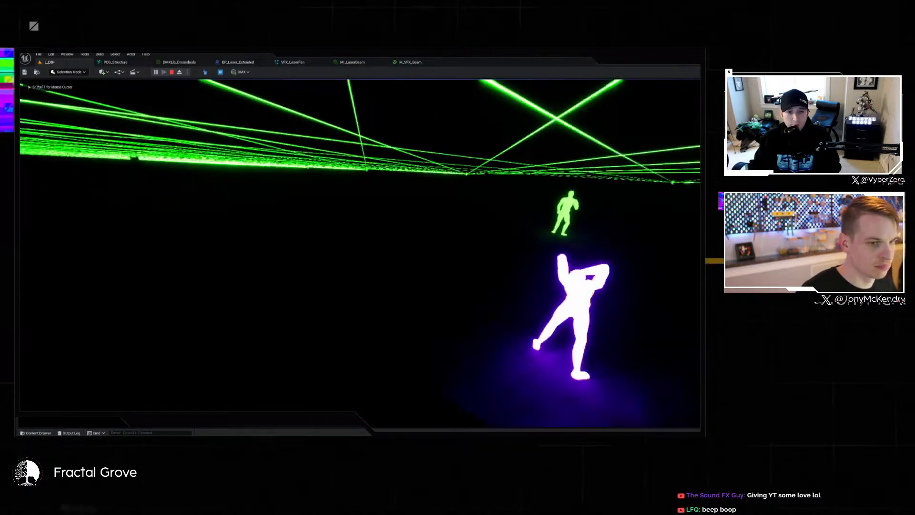
{"action": "key", "text": "d"}
{"action": "key", "text": "s"}
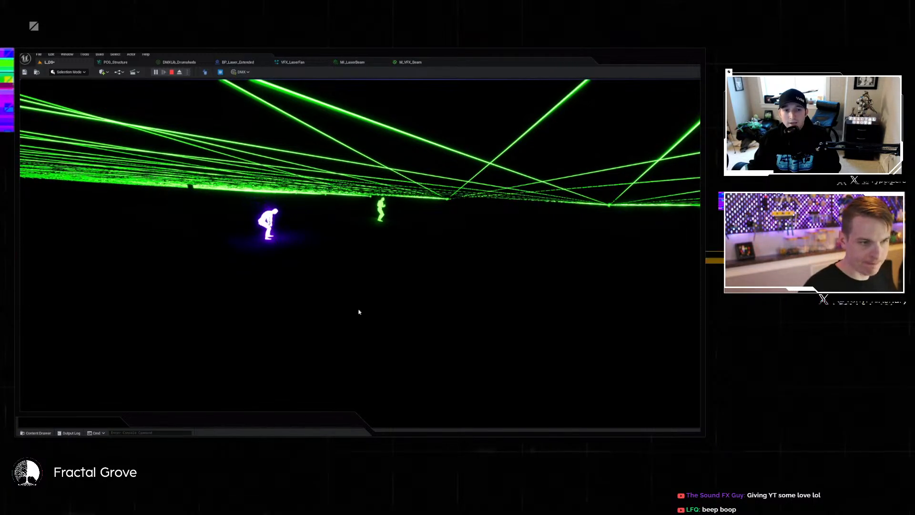
Show the play view full screen and move around the dancing figures to check the crossing lasers from other angles, freeing the cursor at the end.
{"action": "key", "text": "F11"}
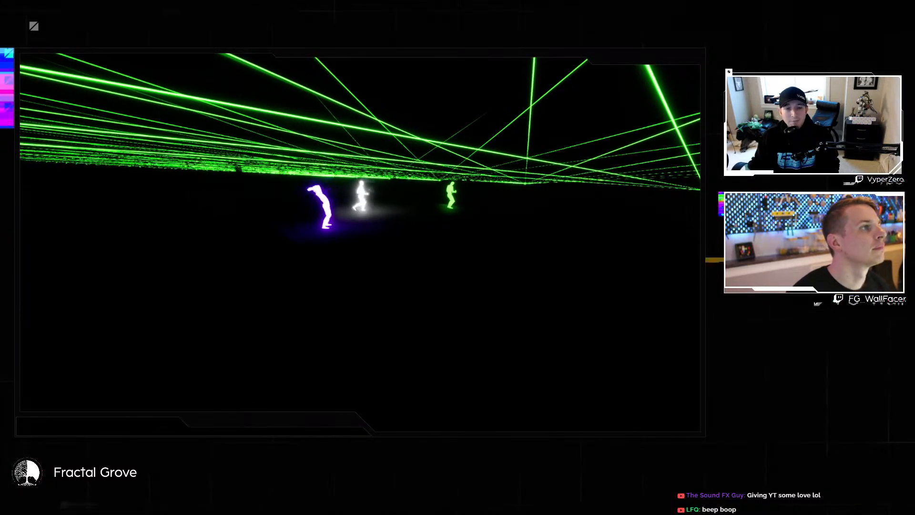
{"action": "key", "text": "alt+Tab"}
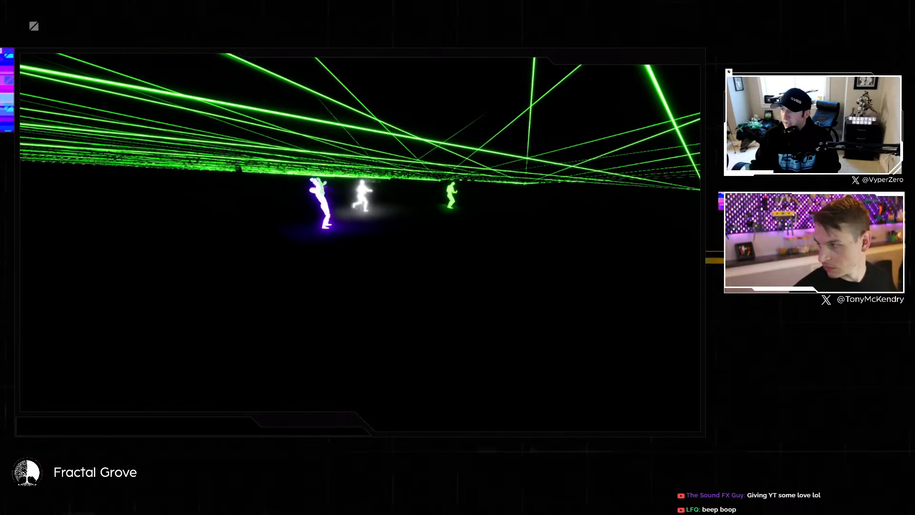
{"action": "left_click", "coordinate": [478, 226]}
{"action": "key", "text": "a"}
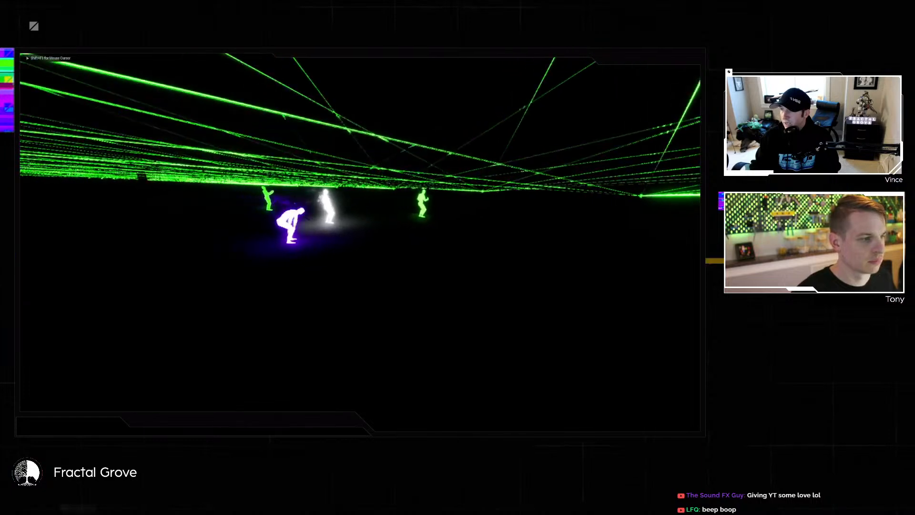
{"action": "key", "text": "w"}
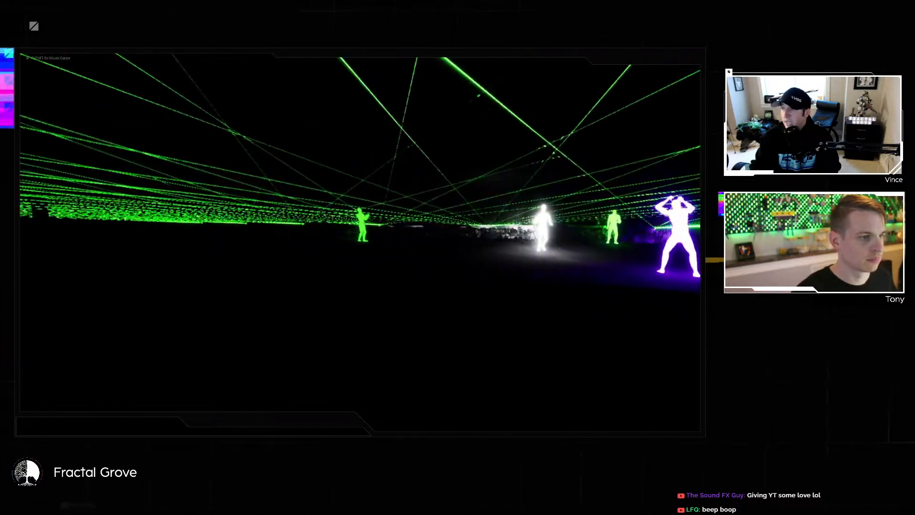
{"action": "key", "text": "a"}
{"action": "key", "text": "e"}
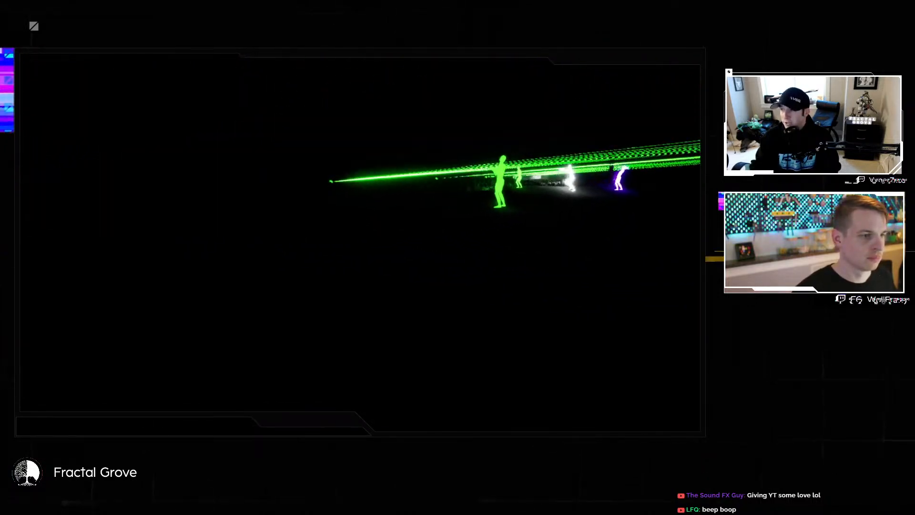
{"action": "key", "text": "w"}
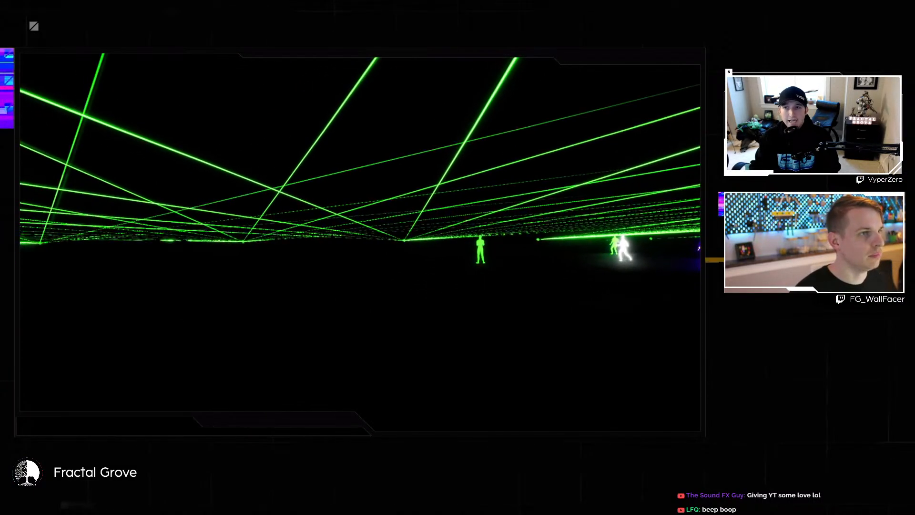
{"action": "key", "text": "super"}
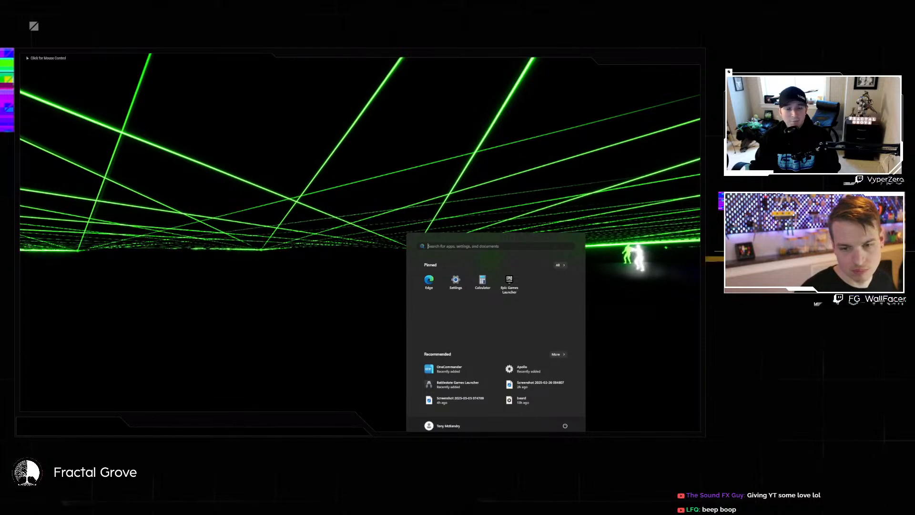
{"action": "key", "text": "super"}
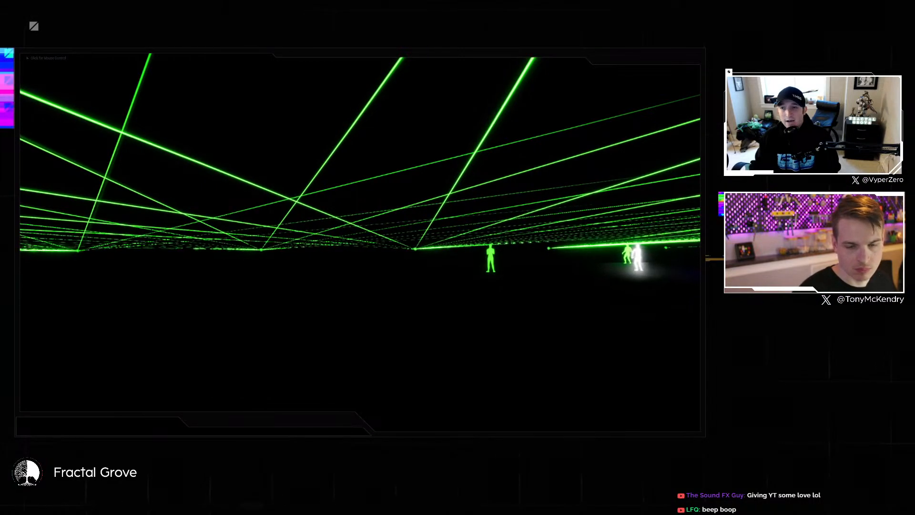